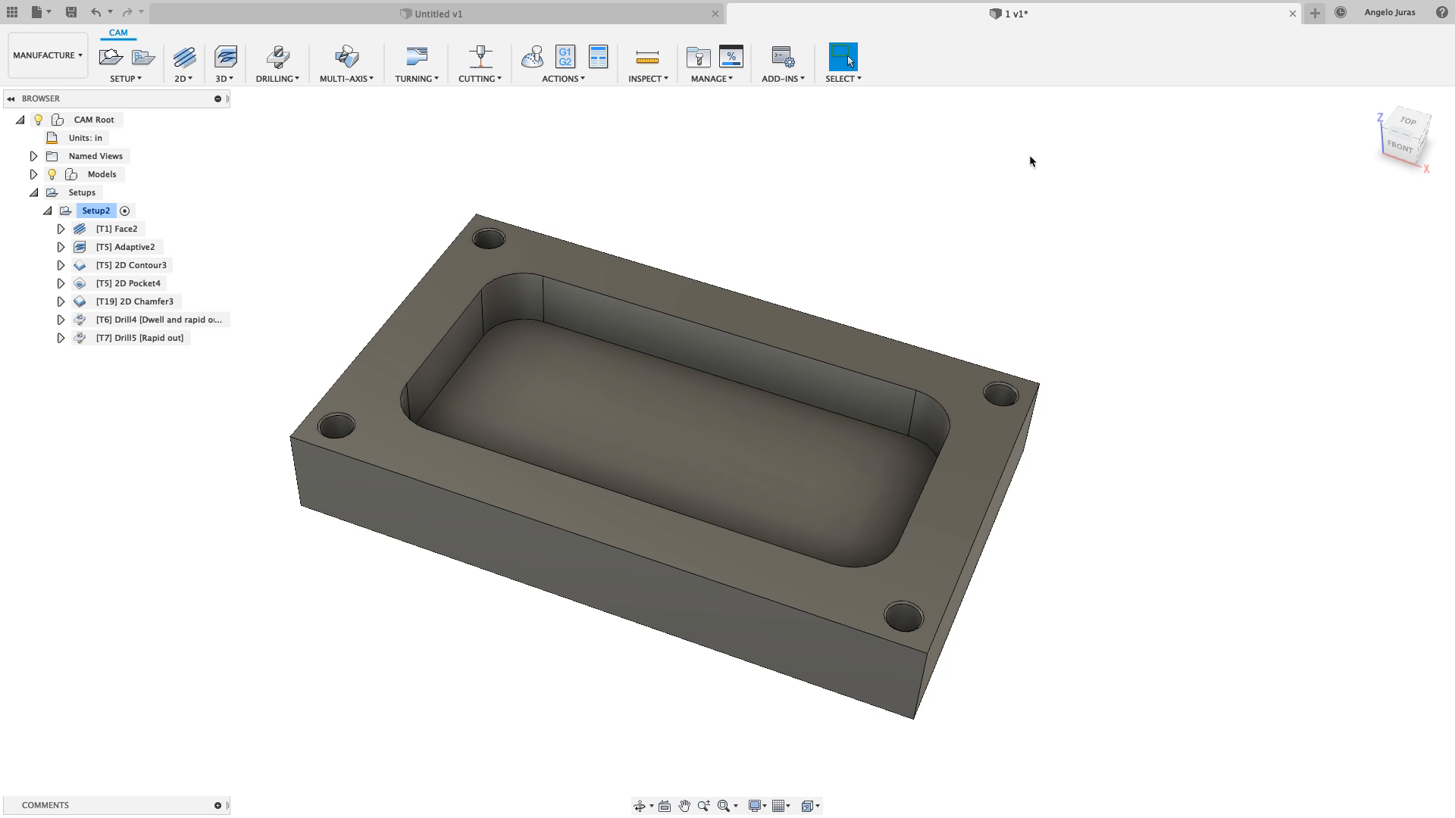
Create a new design and start a sketch on the horizontal XY origin plane
click(1315, 13)
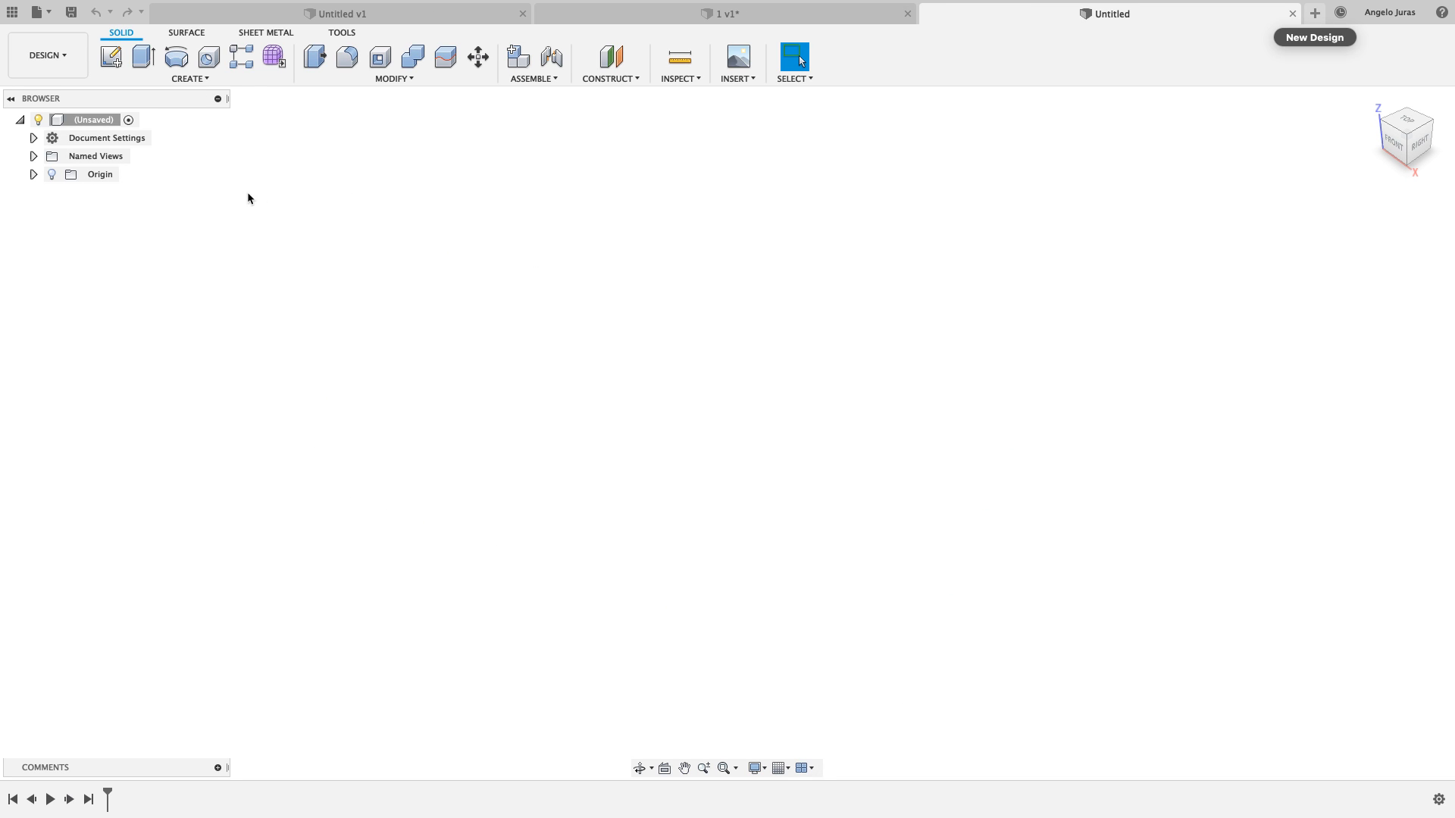
click(112, 61)
click(758, 371)
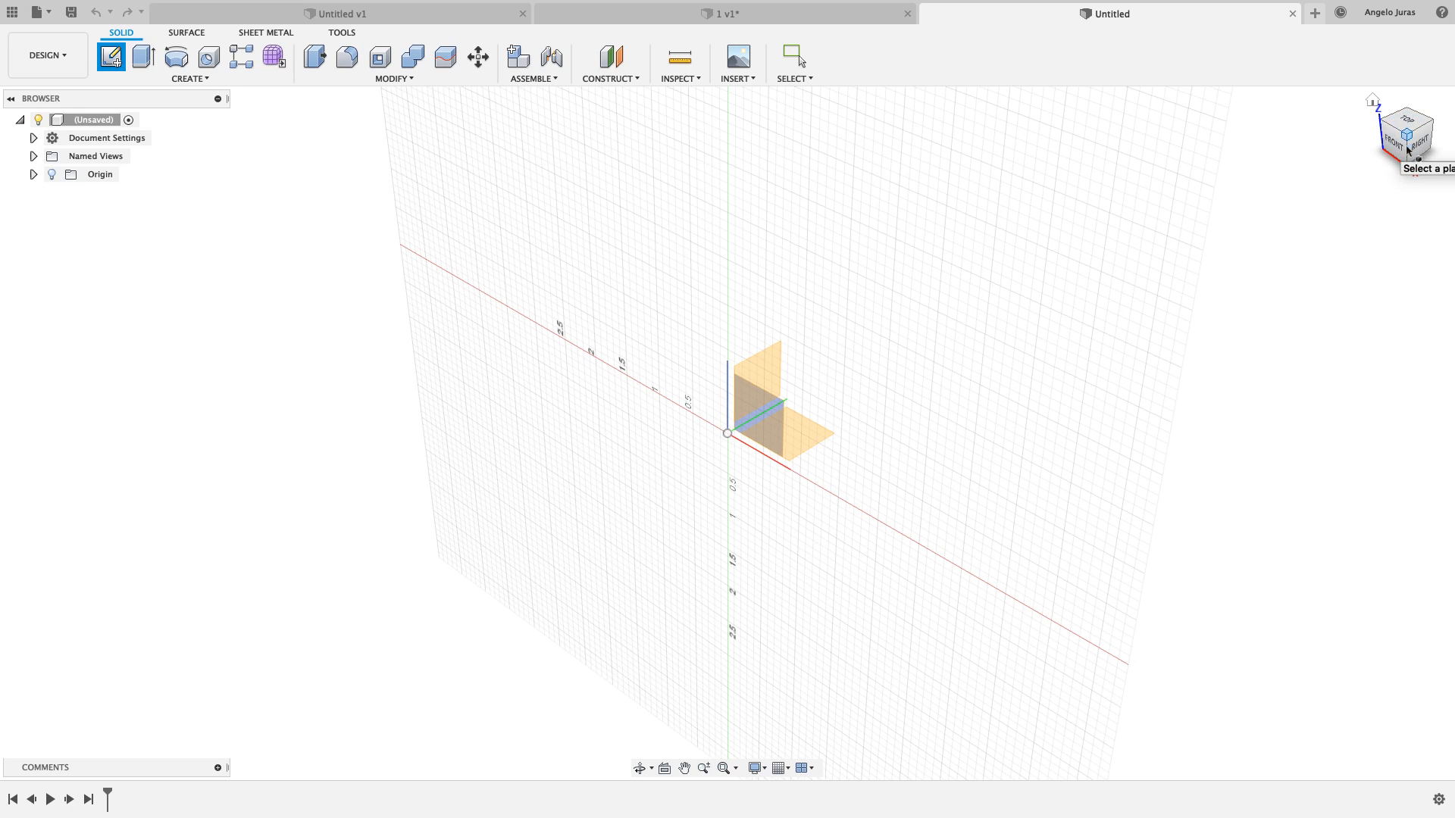
click(807, 438)
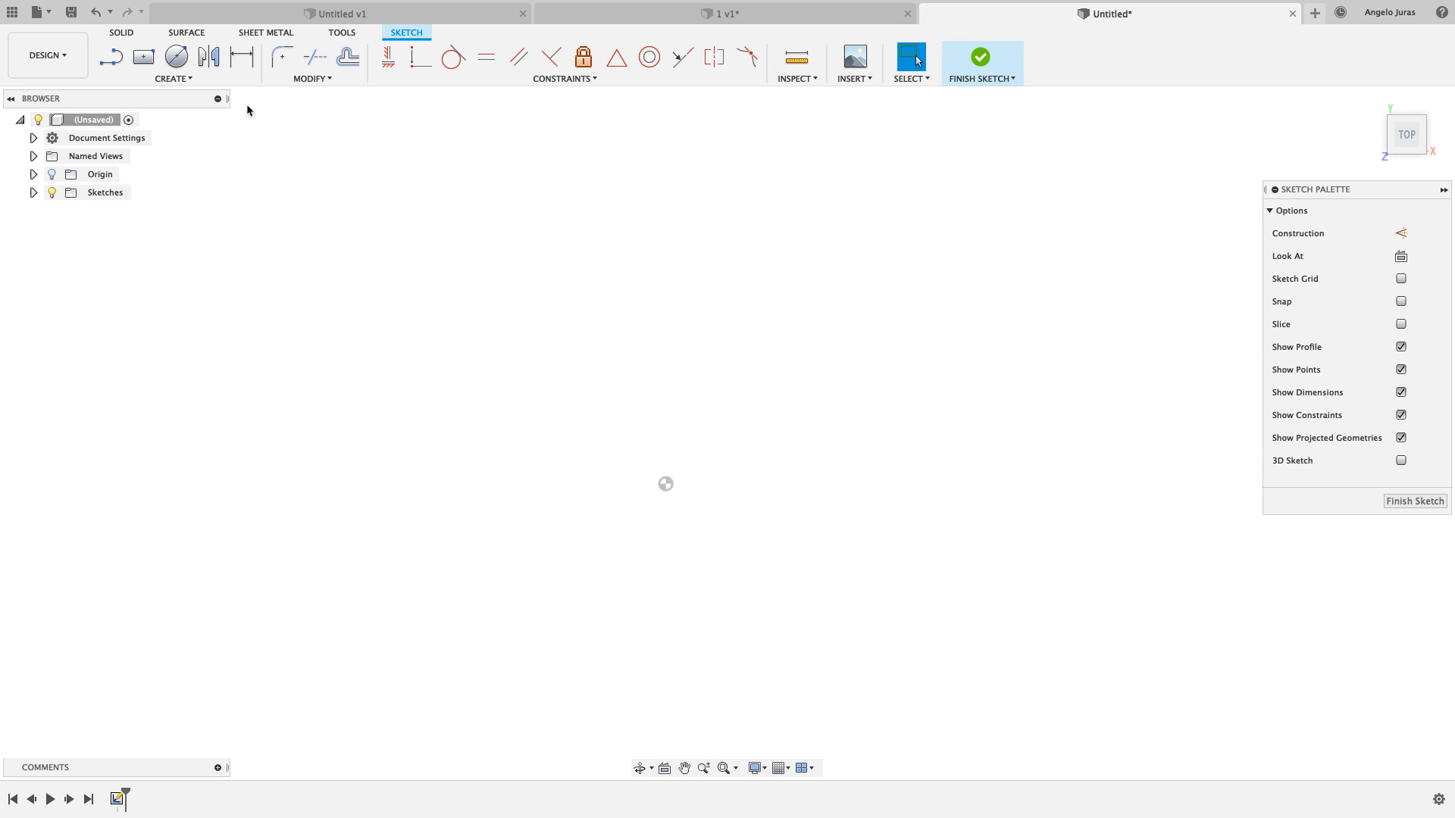
Sketch a center rectangle at the origin, 3 in high and 5 in wide, and finish the sketch
click(143, 57)
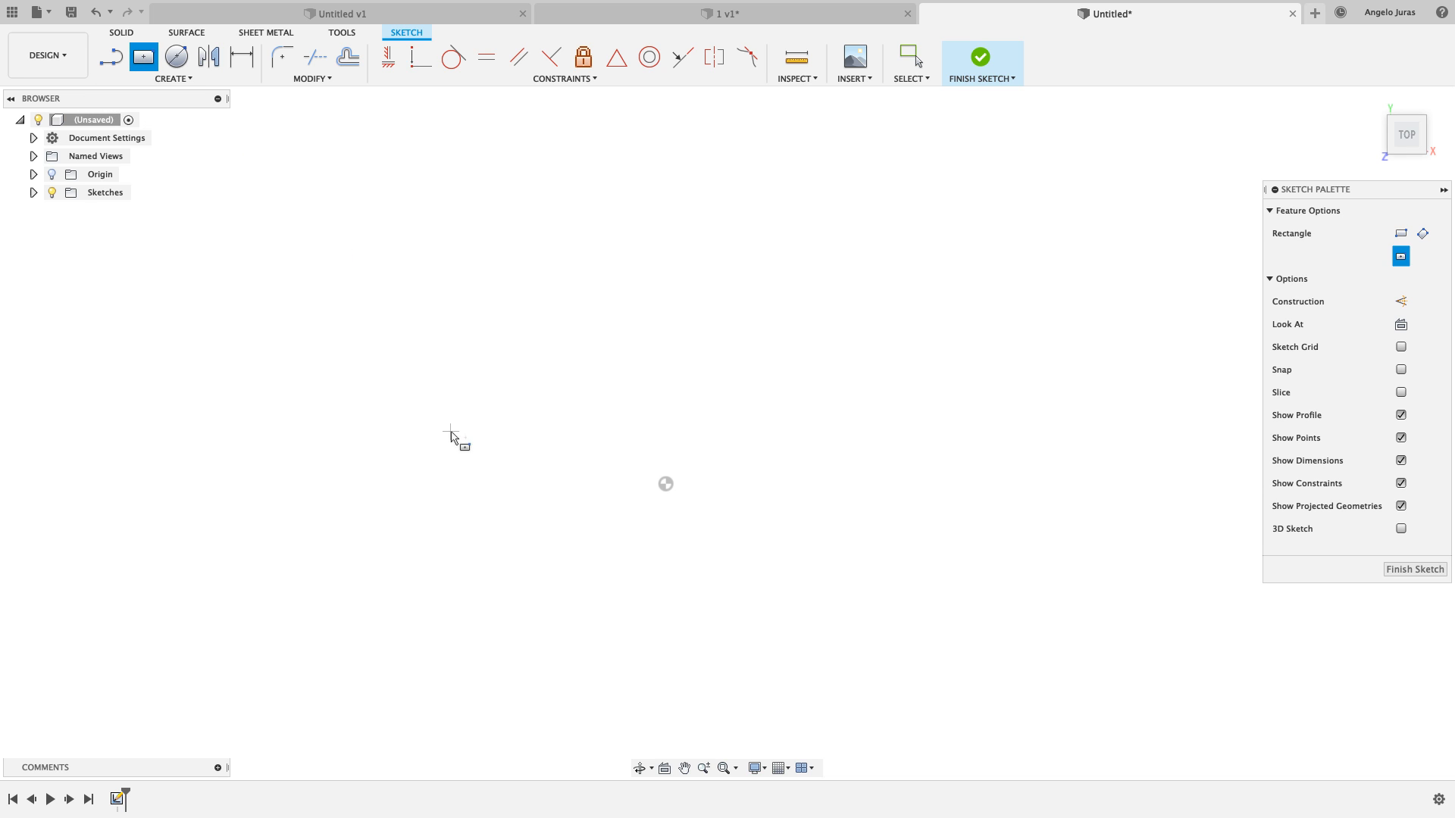
click(664, 484)
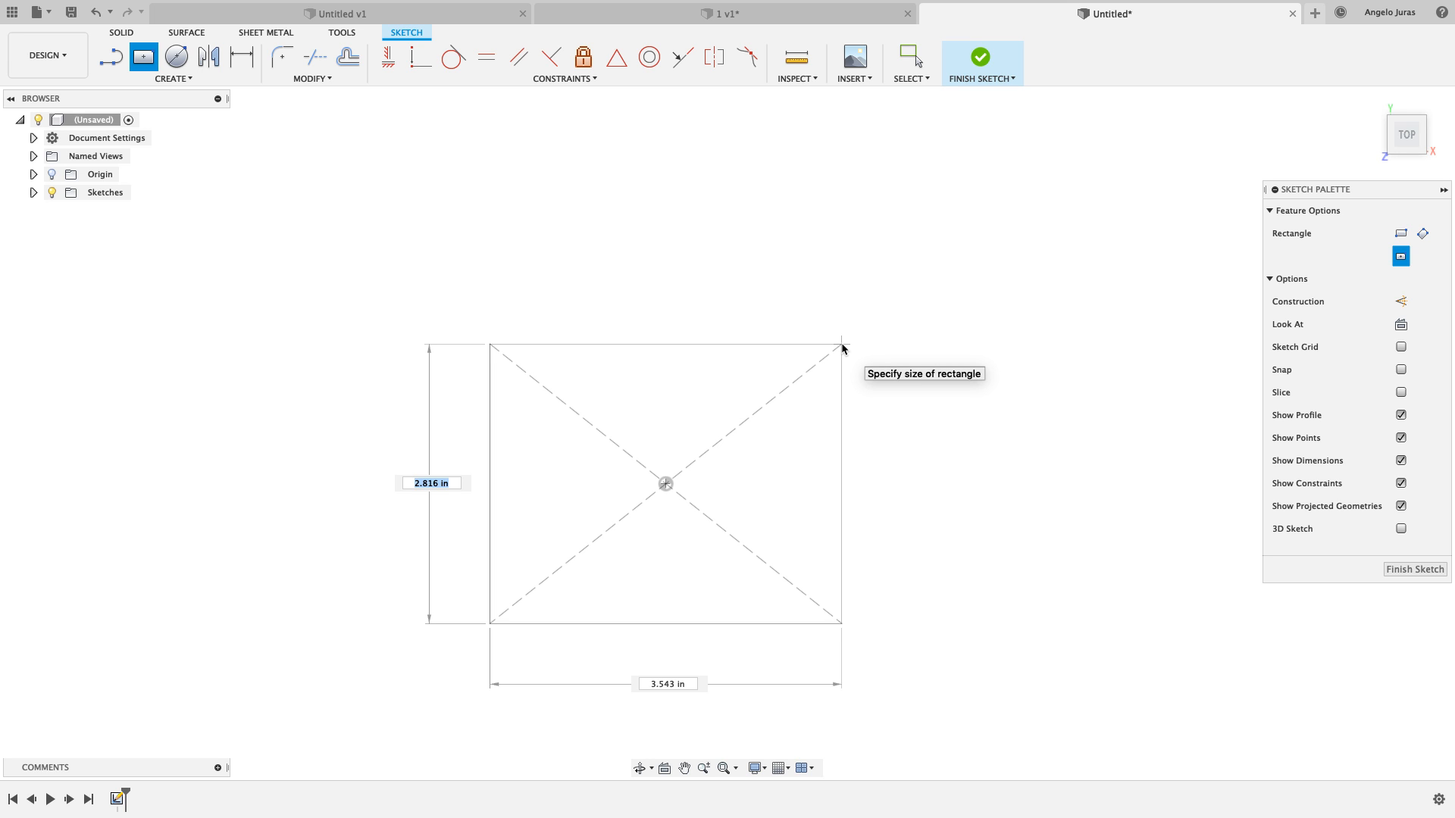
text(3)
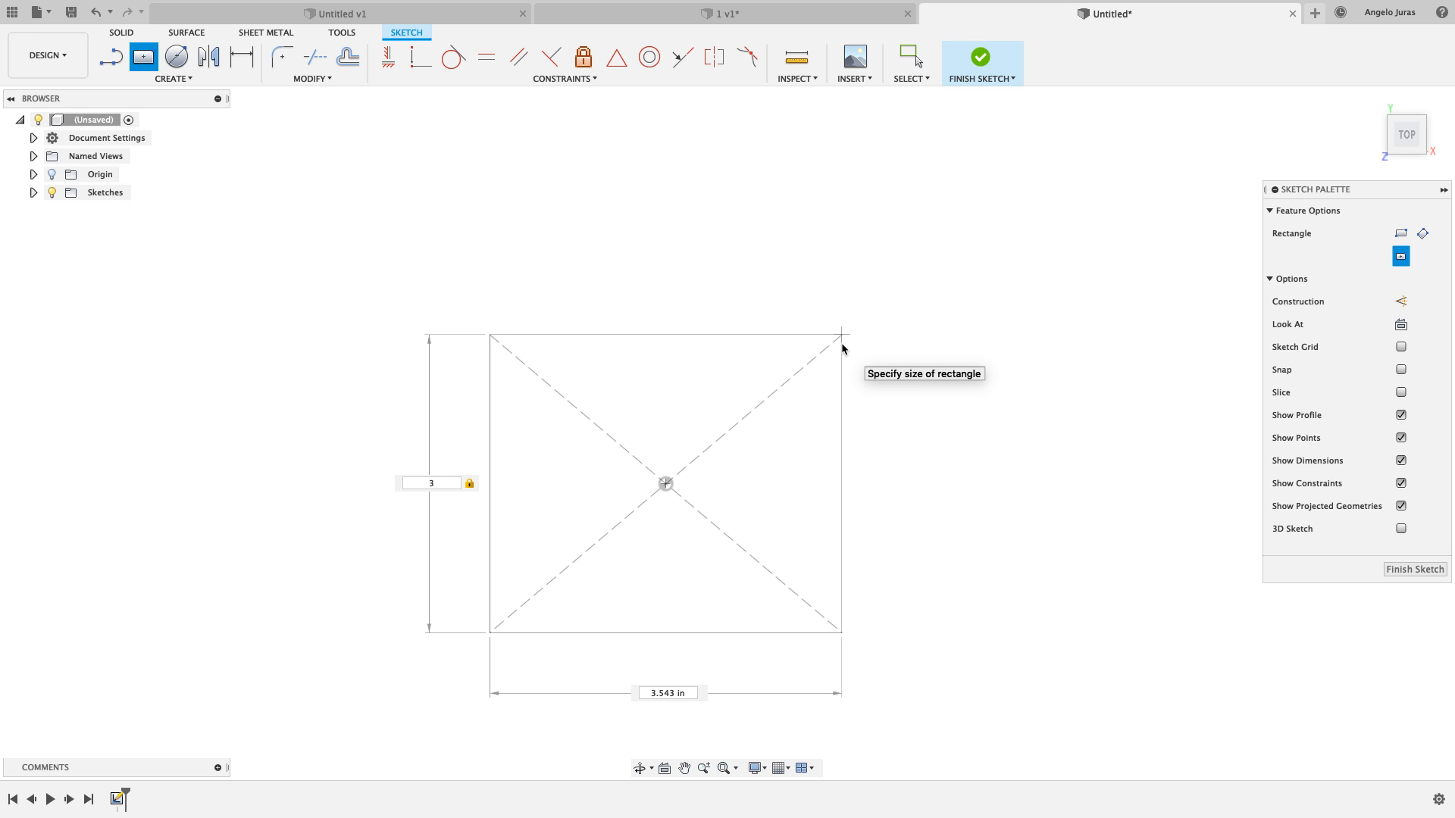
key(Tab)
text(5)
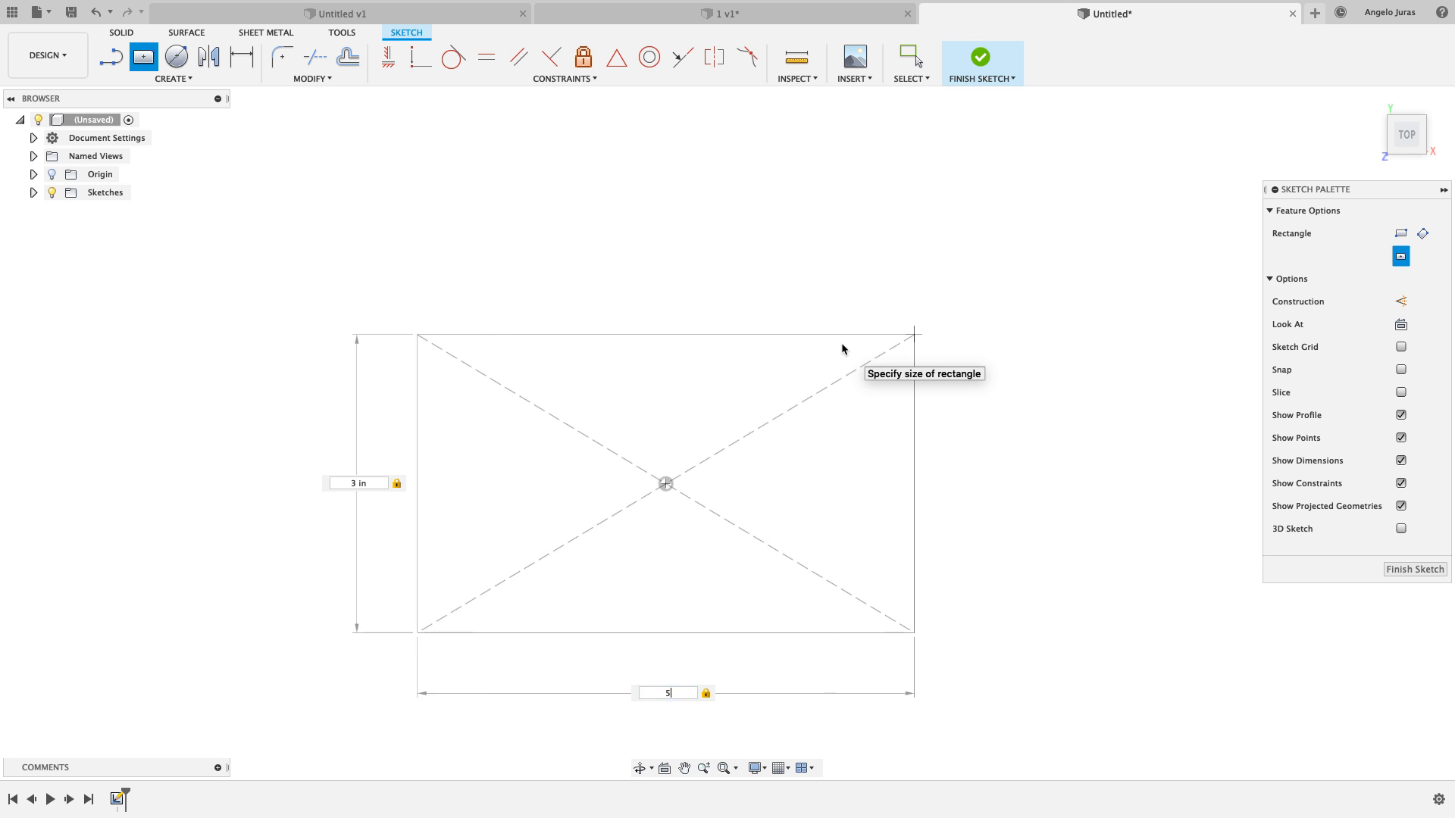
key(Return)
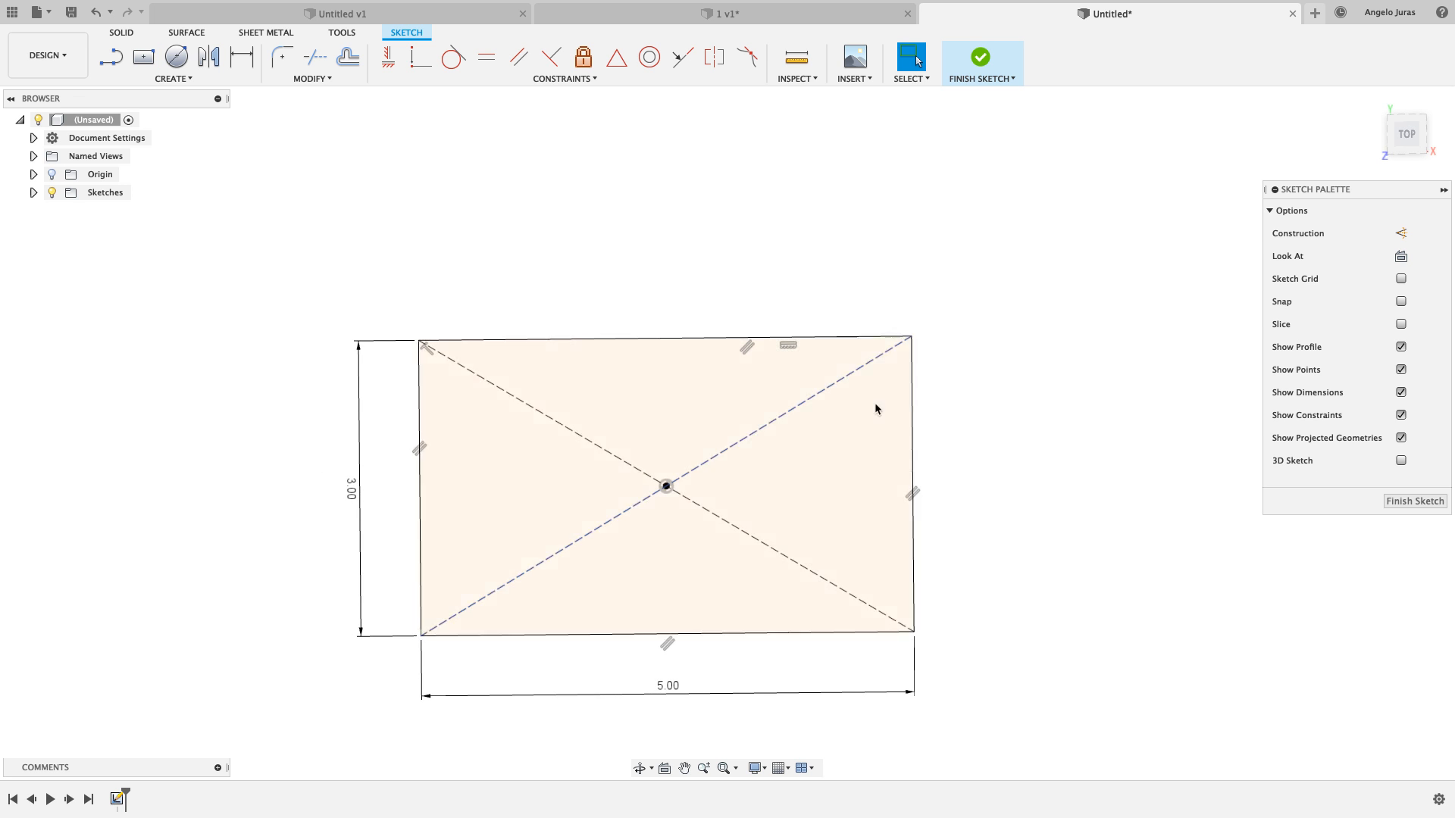
click(1408, 501)
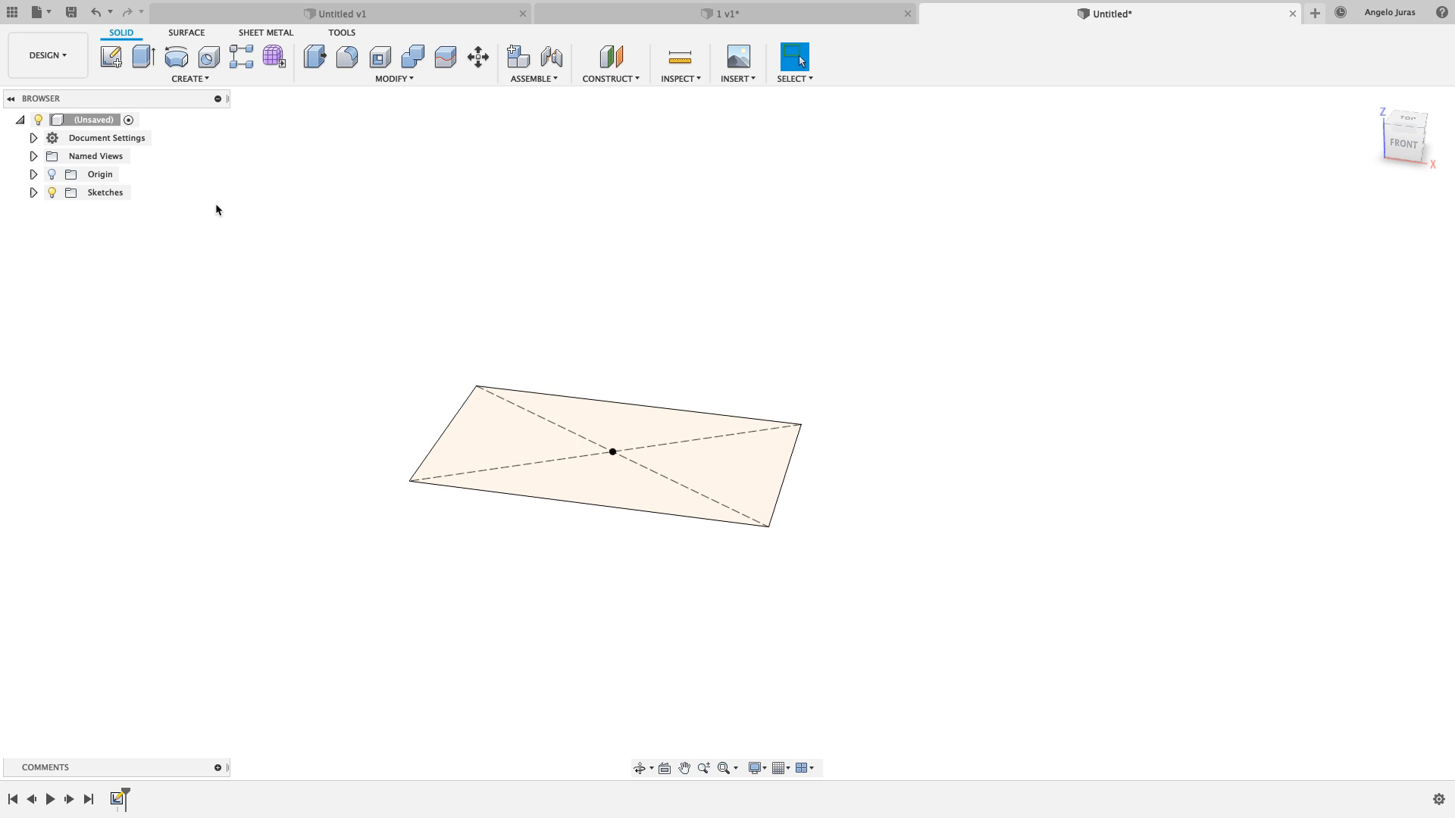
Extrude the rectangle profile upward 0.75 in as a new body
click(143, 57)
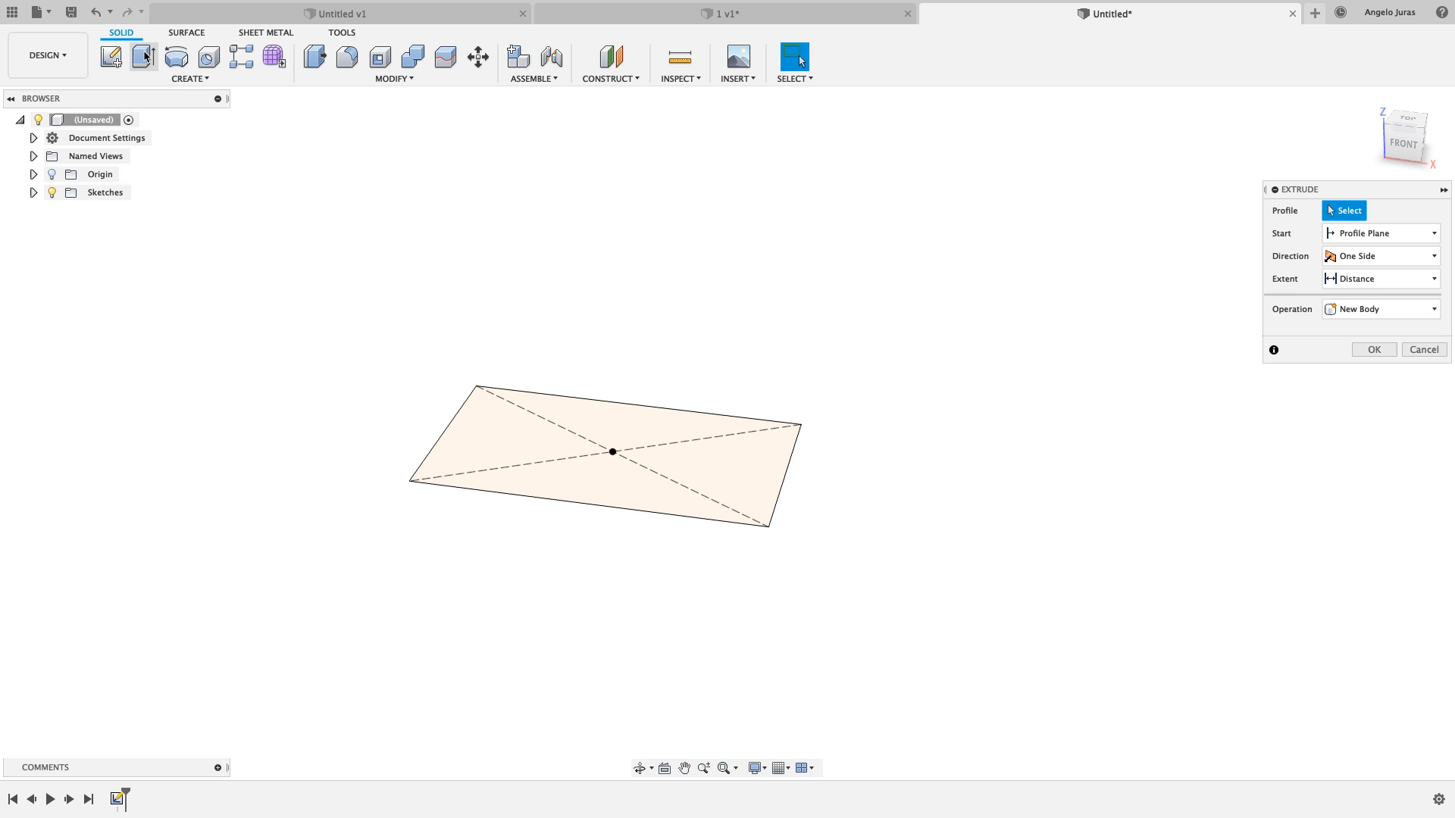
click(596, 429)
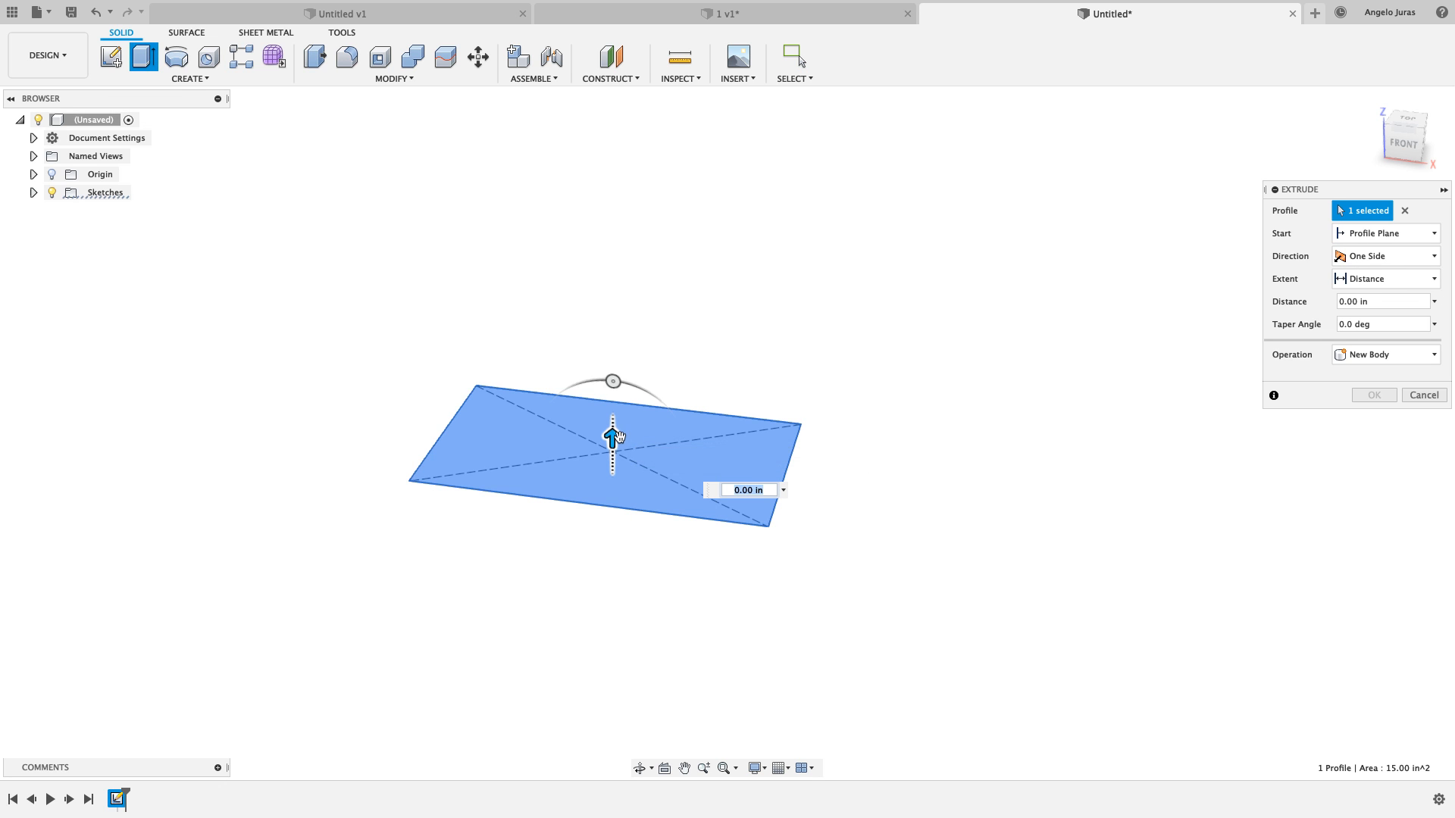
drag(614, 437, 613, 391)
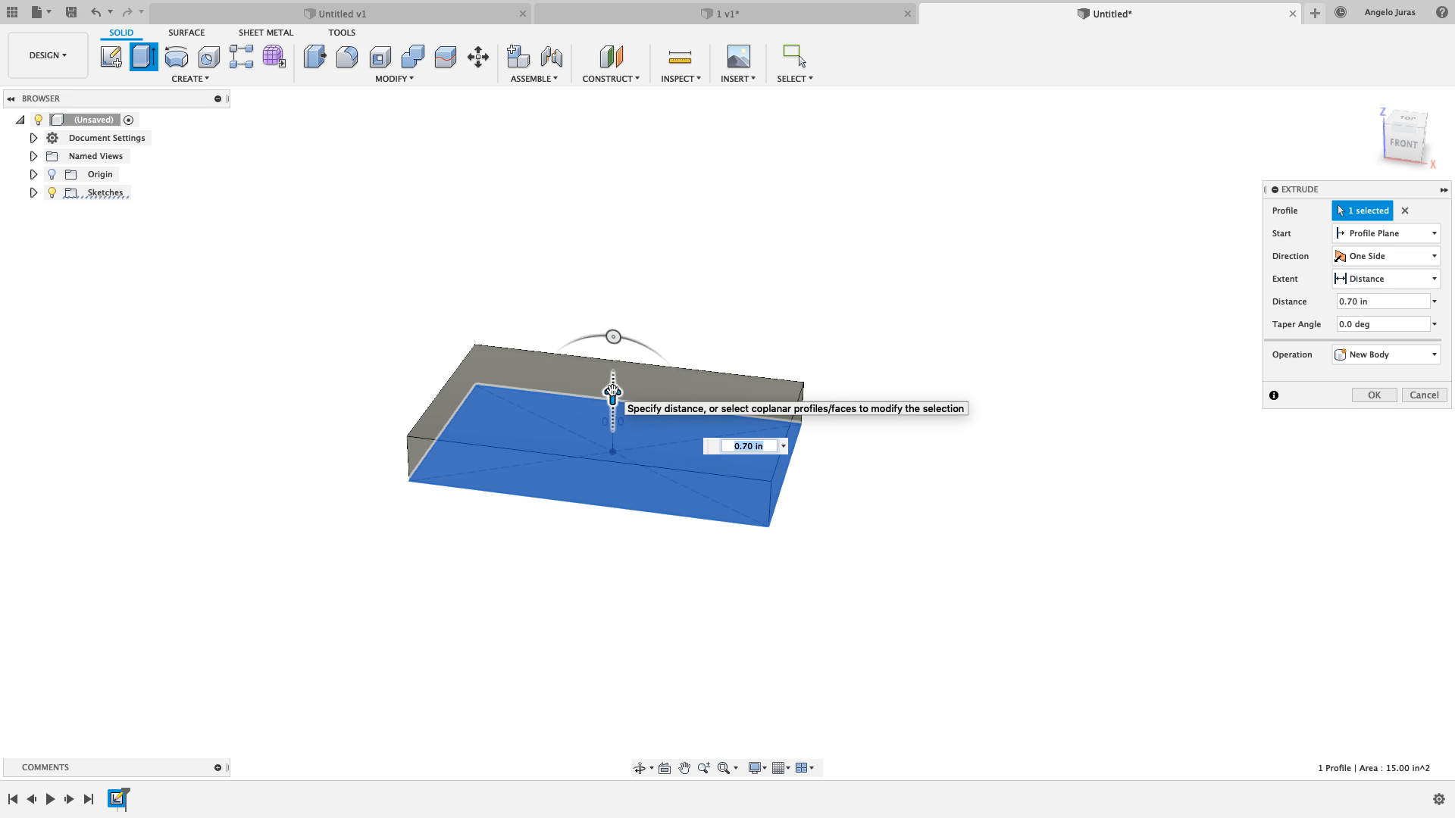
text(.75)
key(Return)
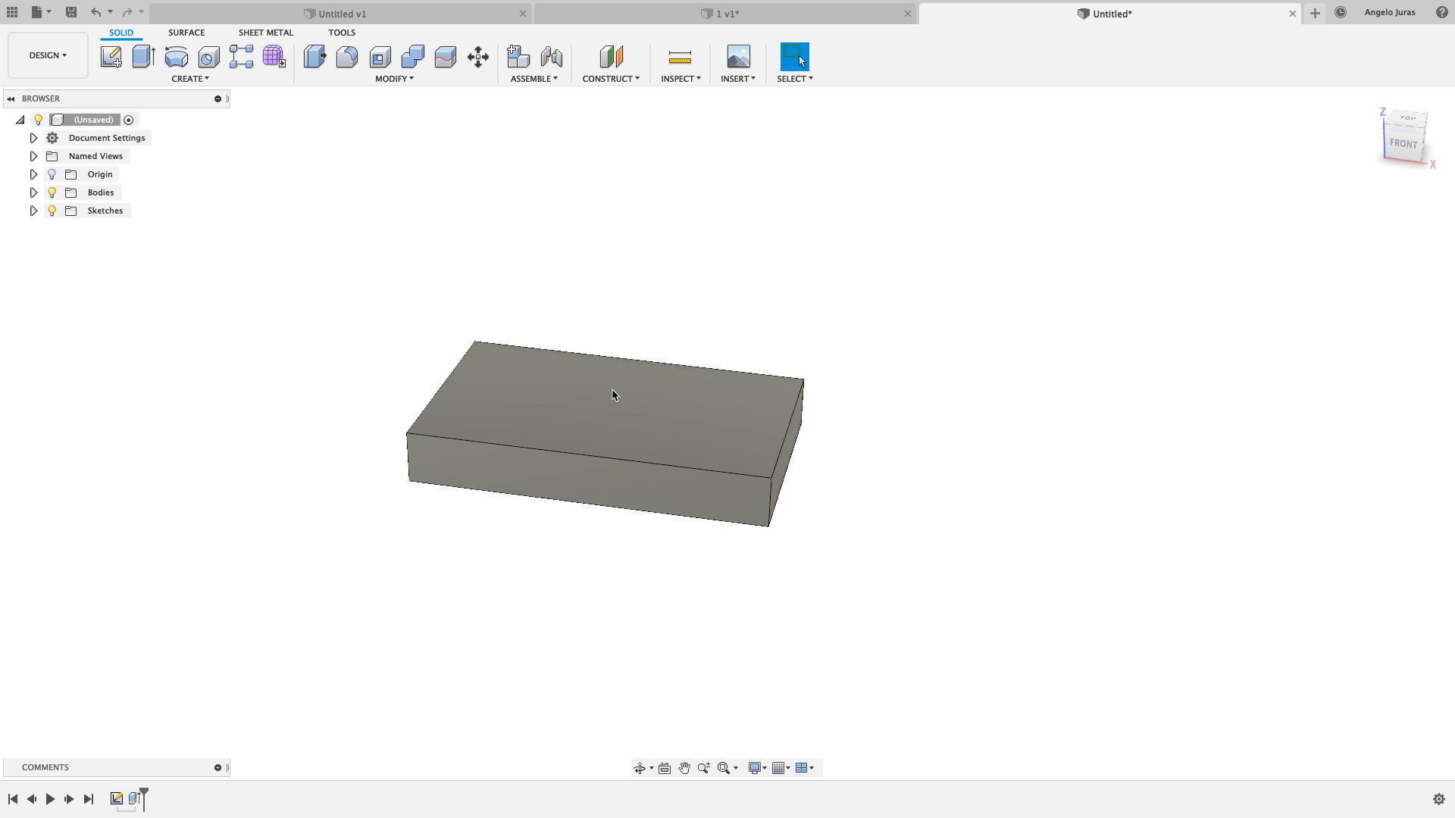
Sketch on the block's top face an outline offset 0.5 in inward from its outer edges, and finish the sketch
scroll(613, 395, up, 5)
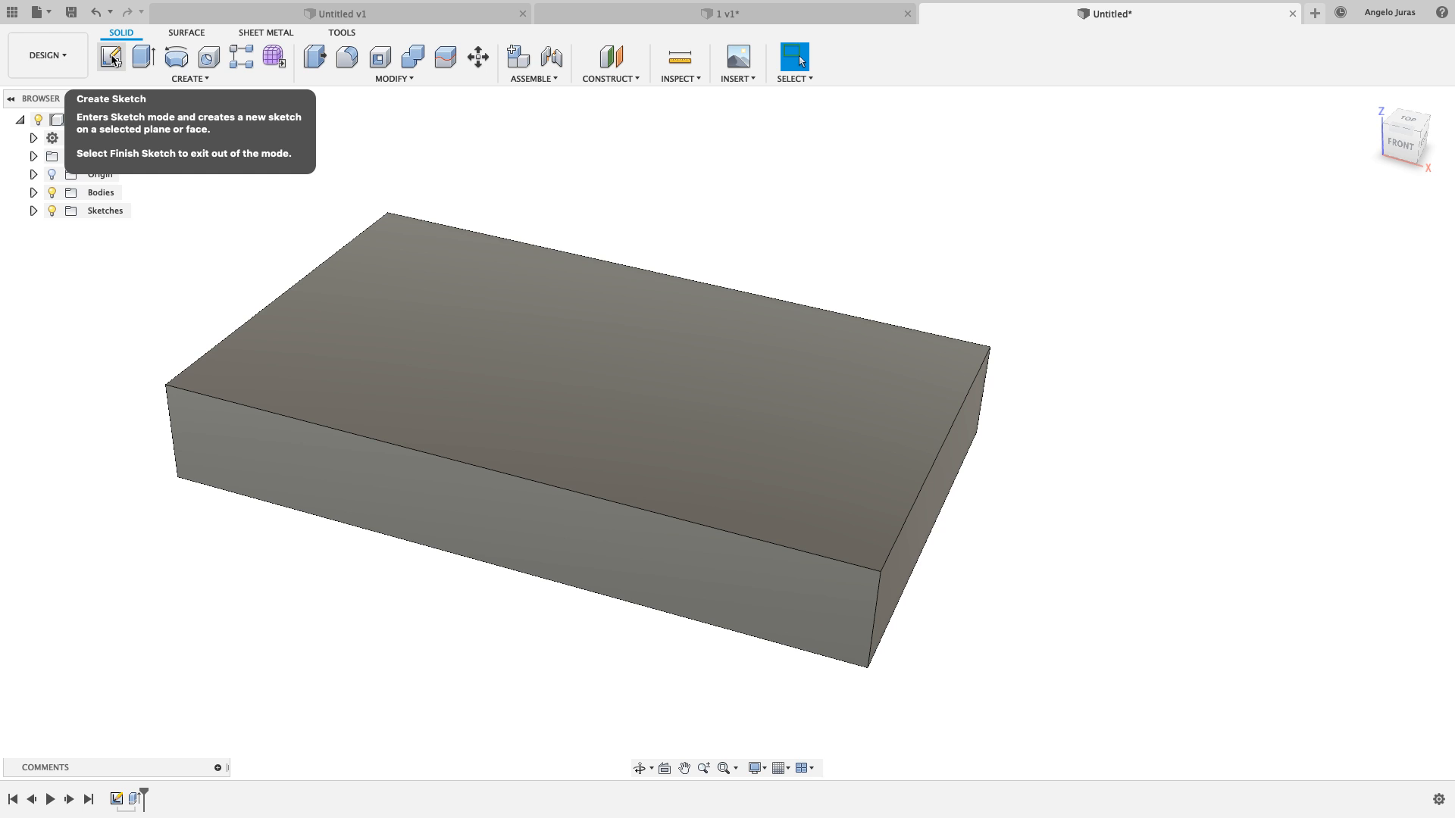
click(112, 59)
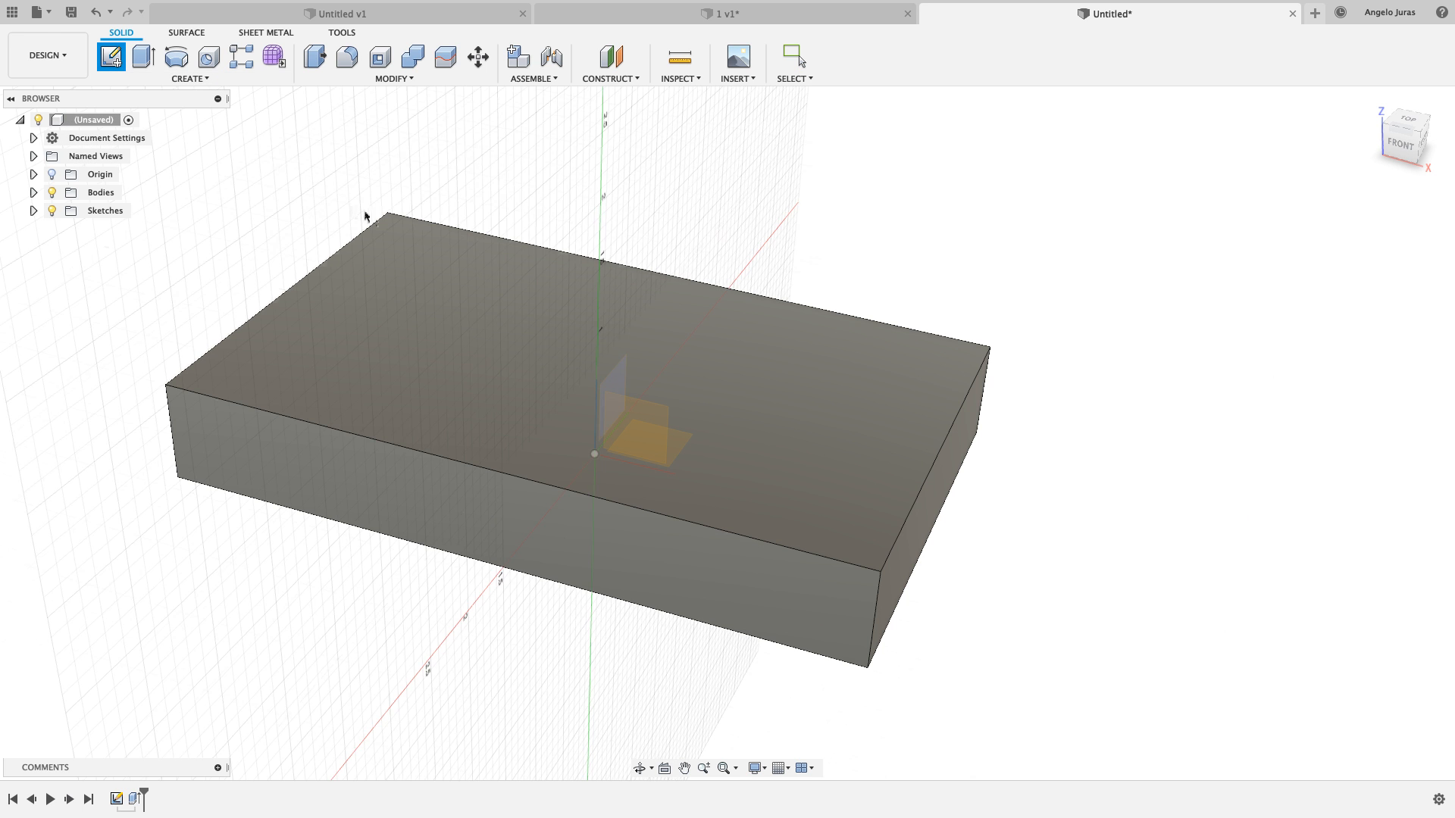
click(429, 263)
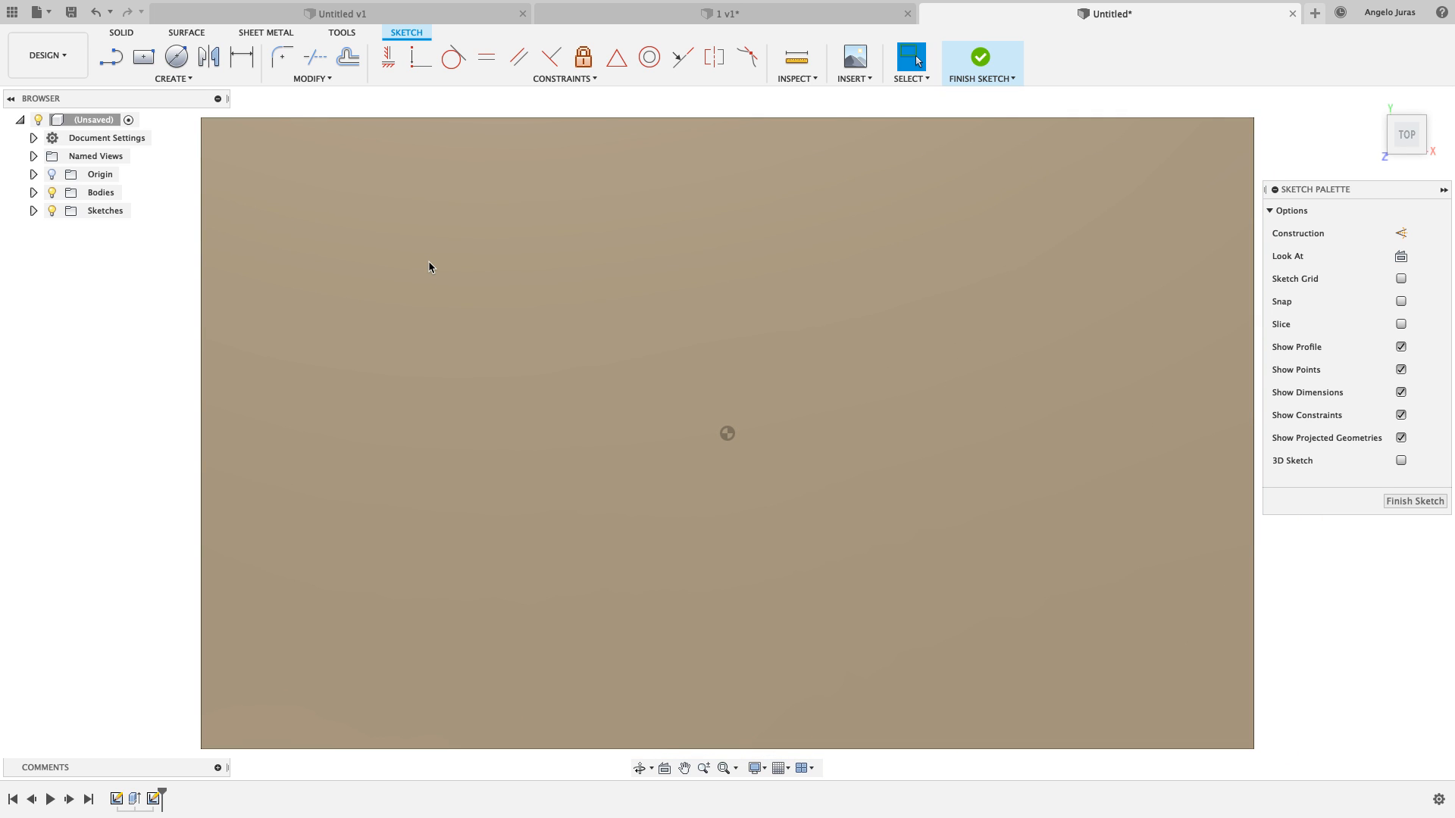
scroll(429, 261, down, 4)
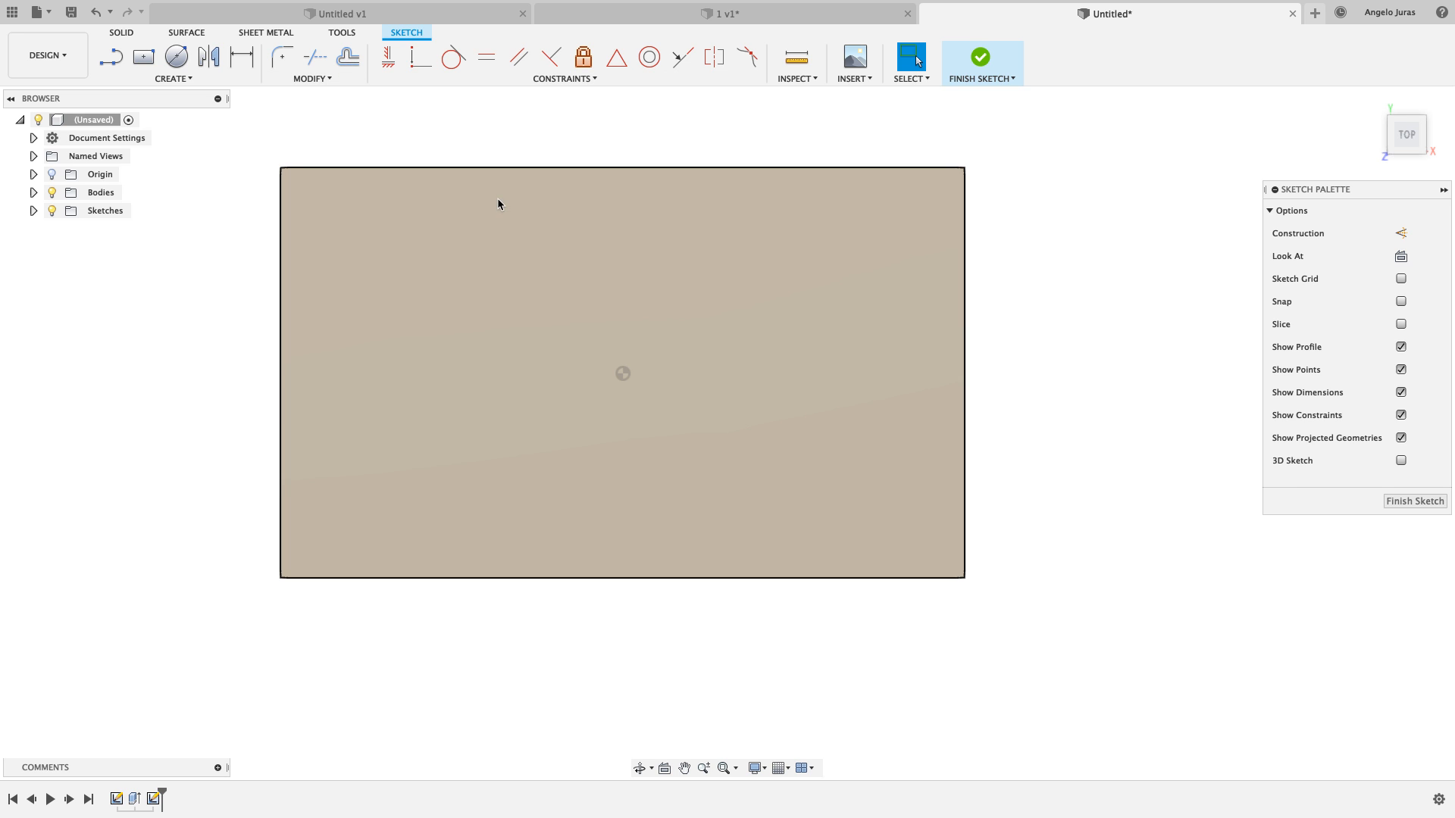
click(350, 60)
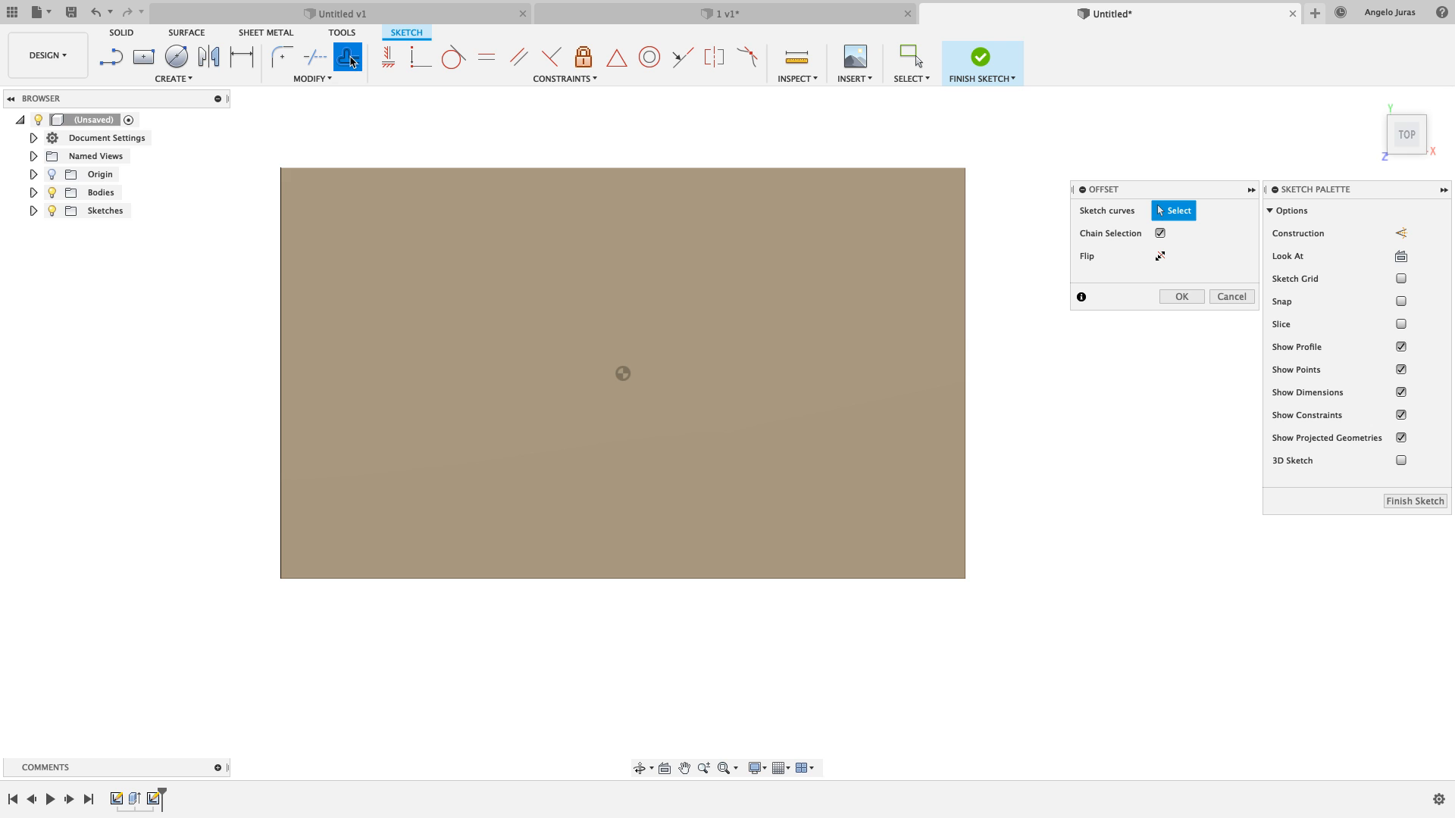
click(434, 168)
drag(435, 173, 435, 244)
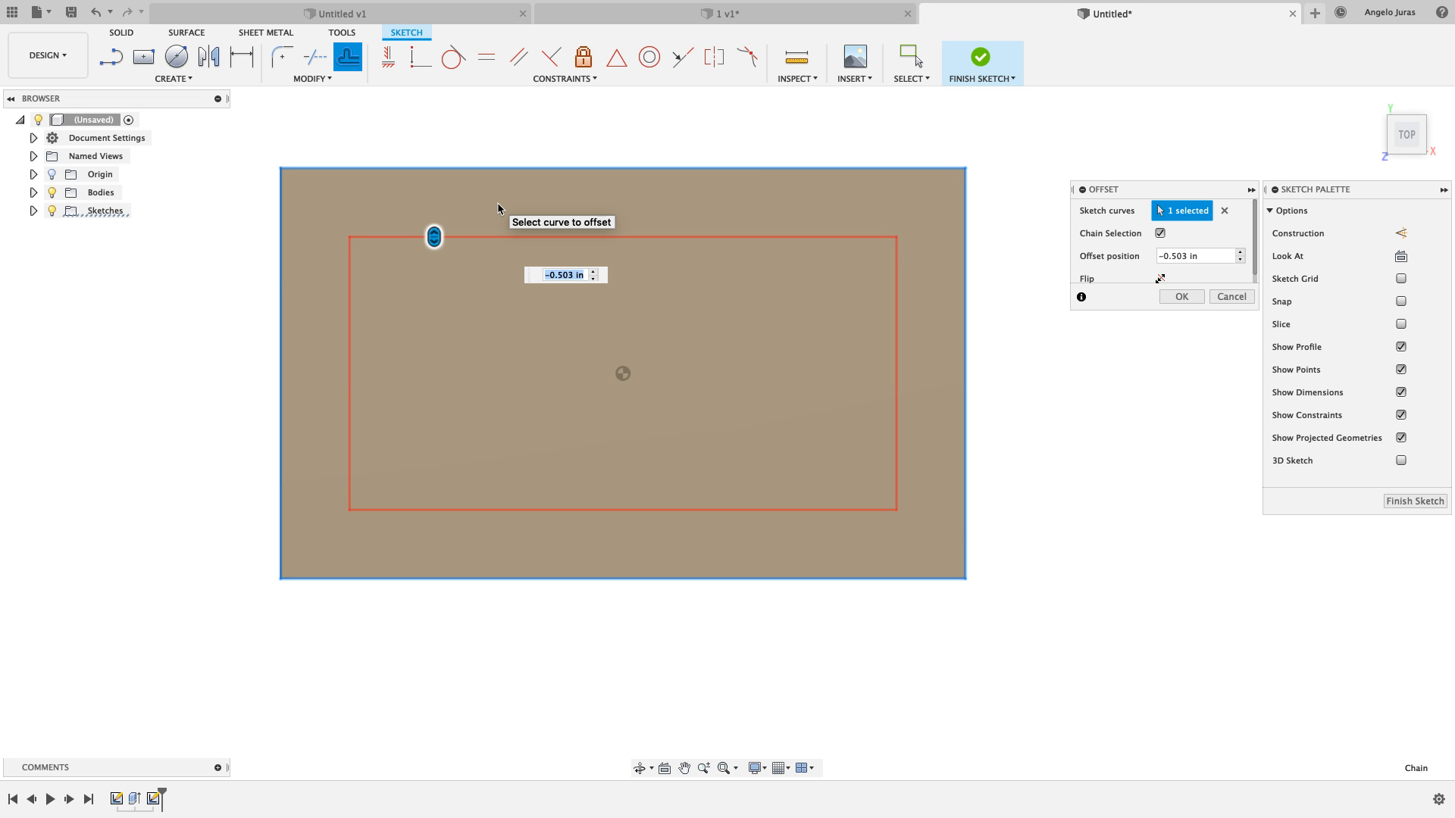
text(-.5)
key(Return)
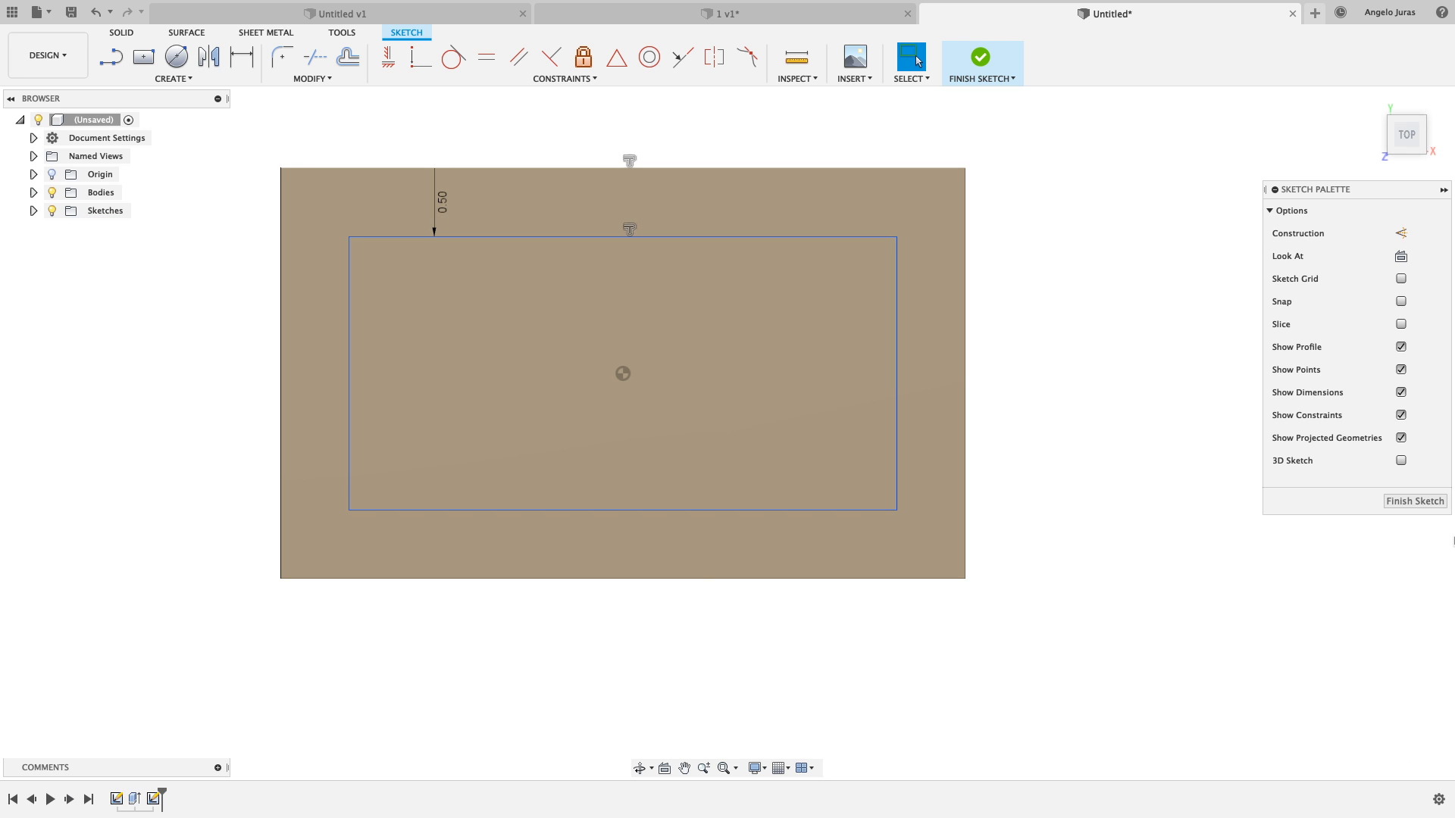
click(1414, 501)
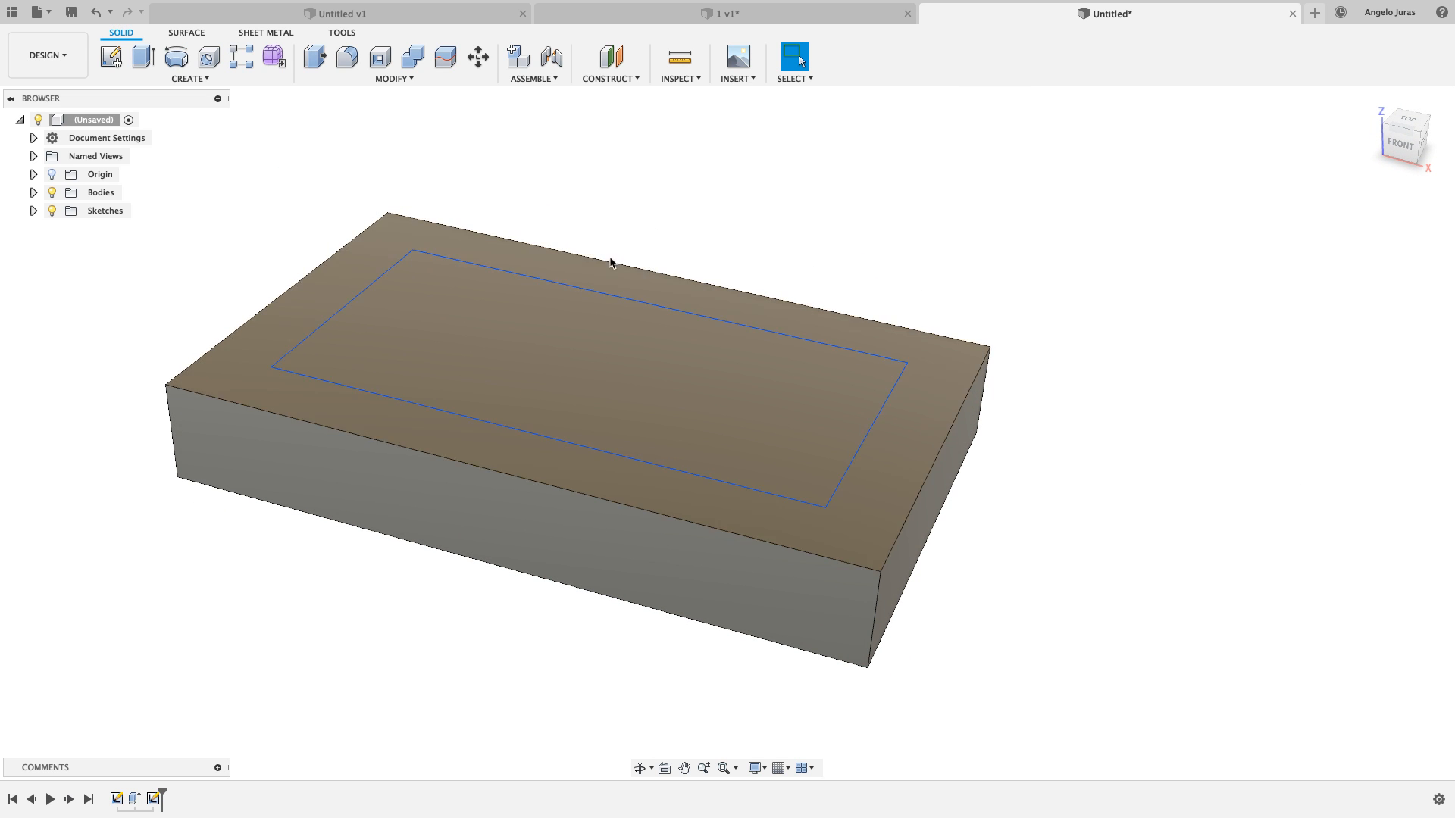
Cut a pocket 0.5 in deep into the block by extruding the inner offset rectangle downward
click(142, 59)
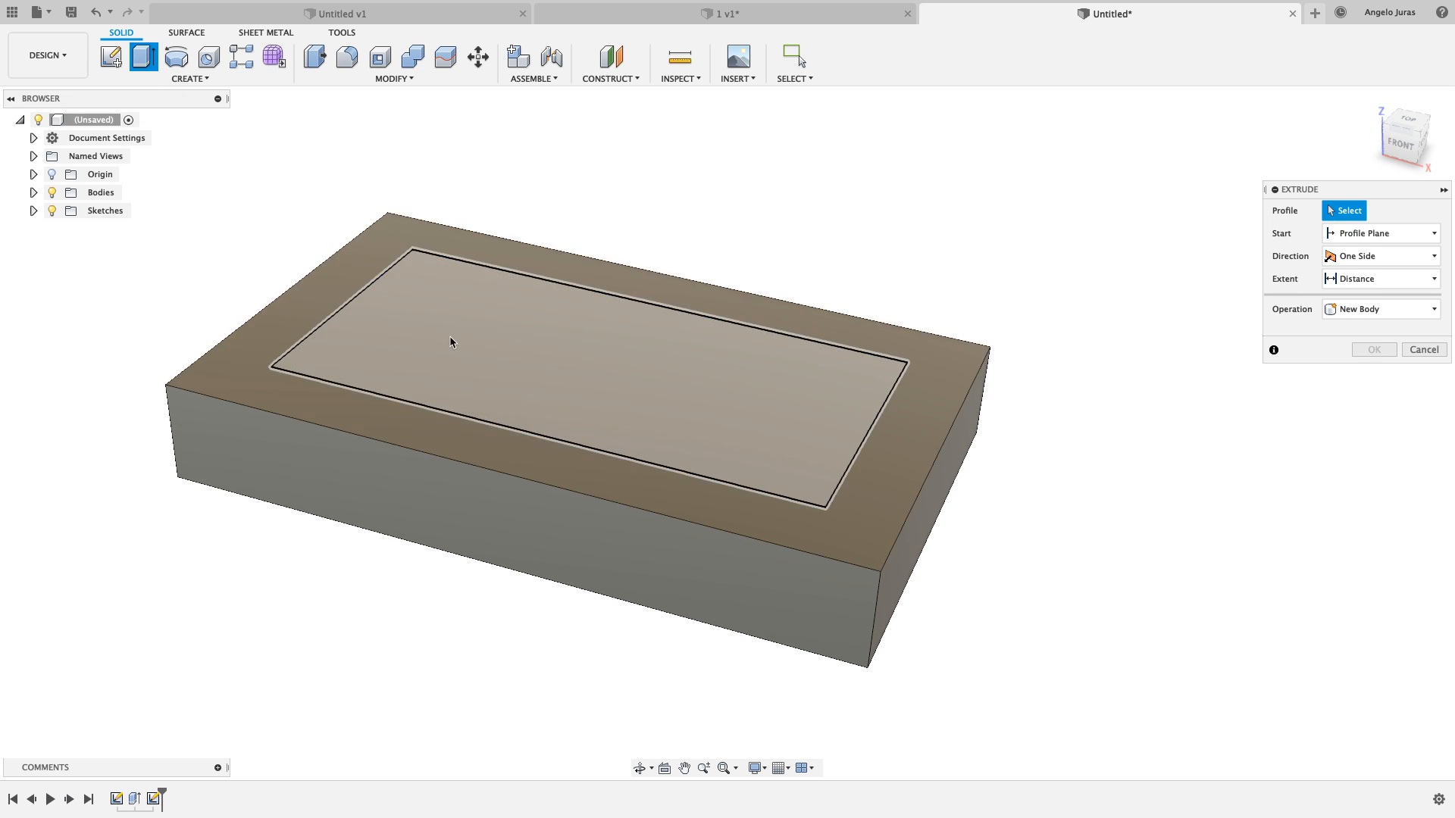
click(480, 307)
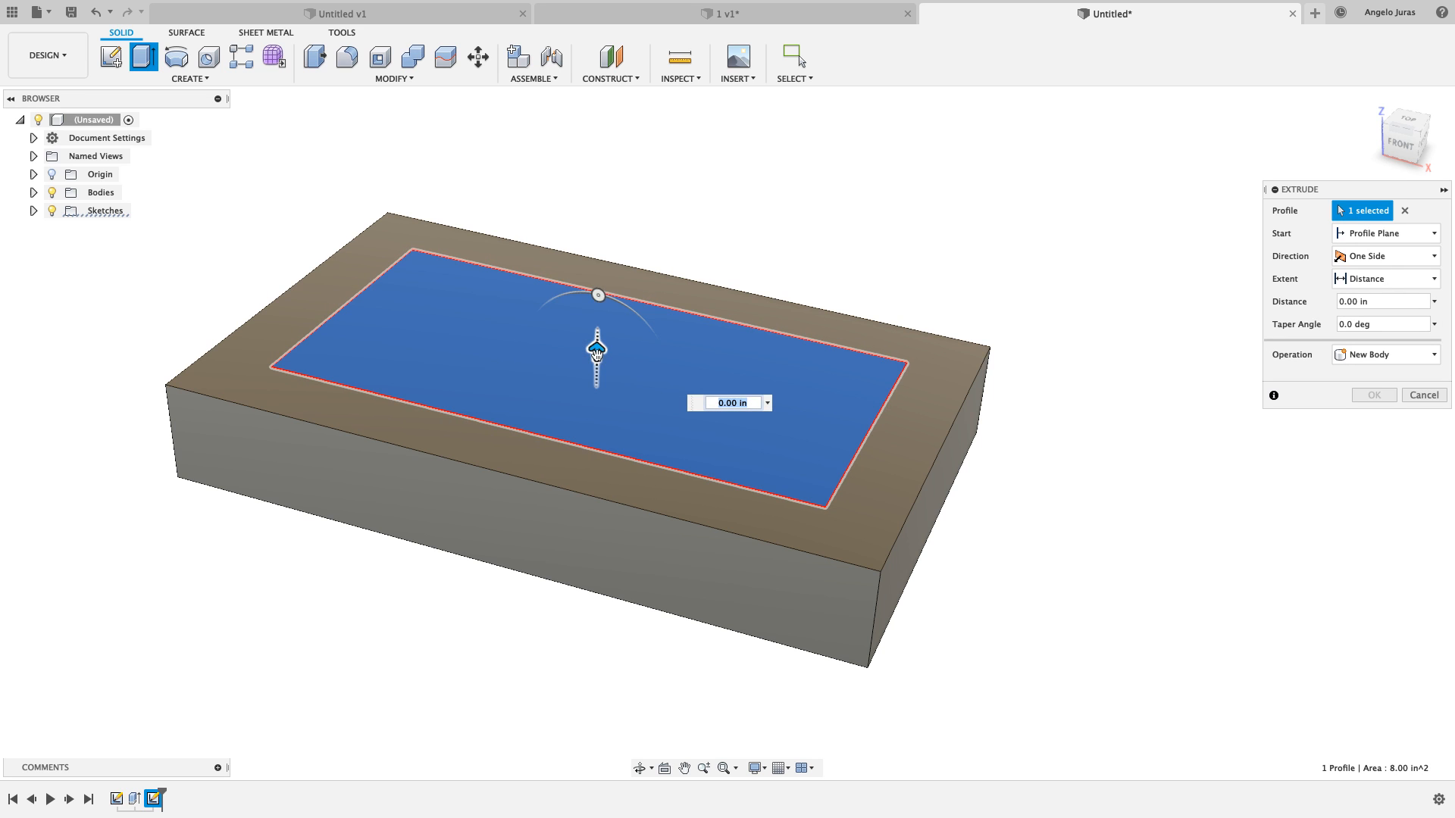
drag(597, 351, 598, 289)
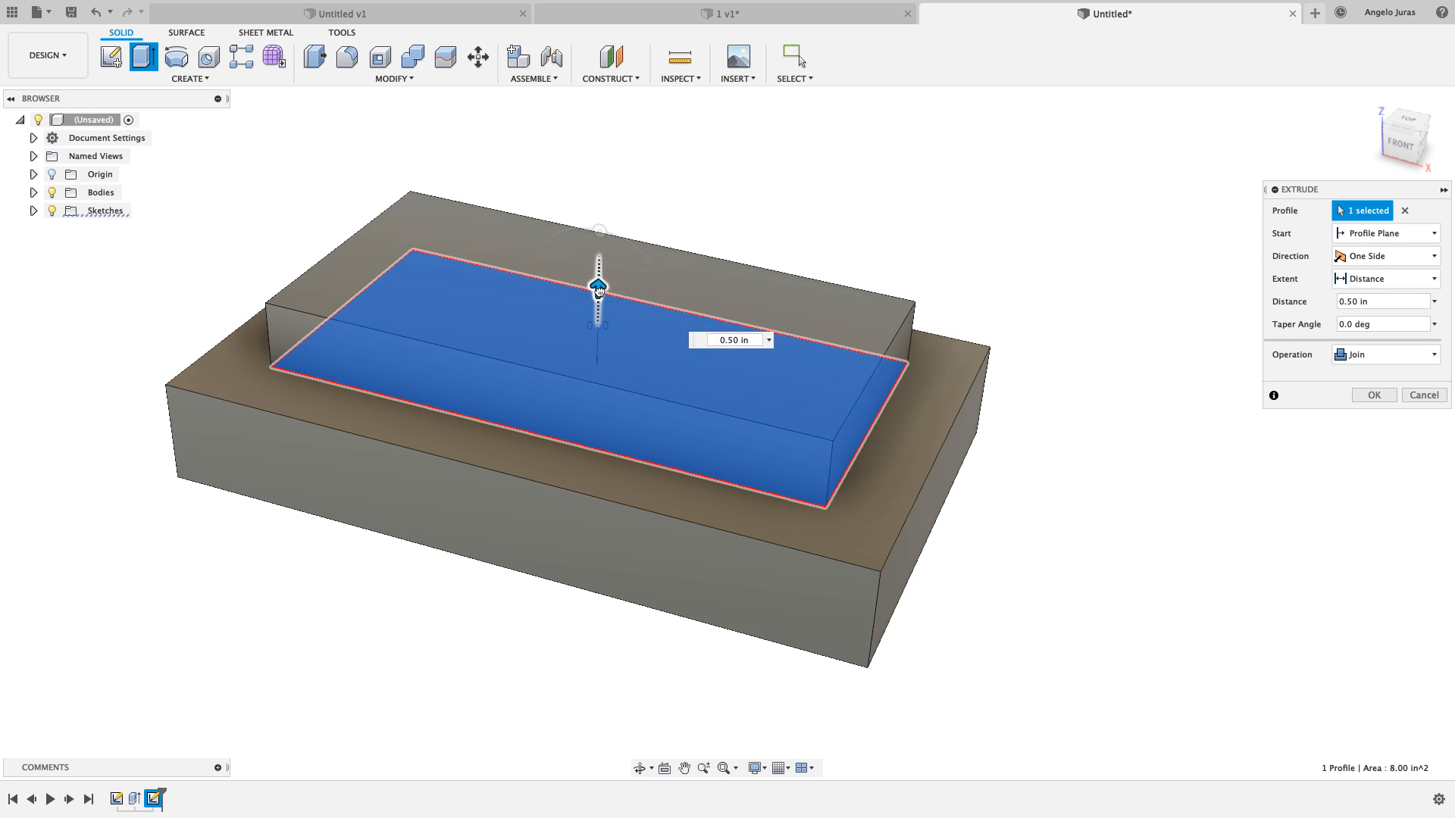
drag(598, 289, 596, 430)
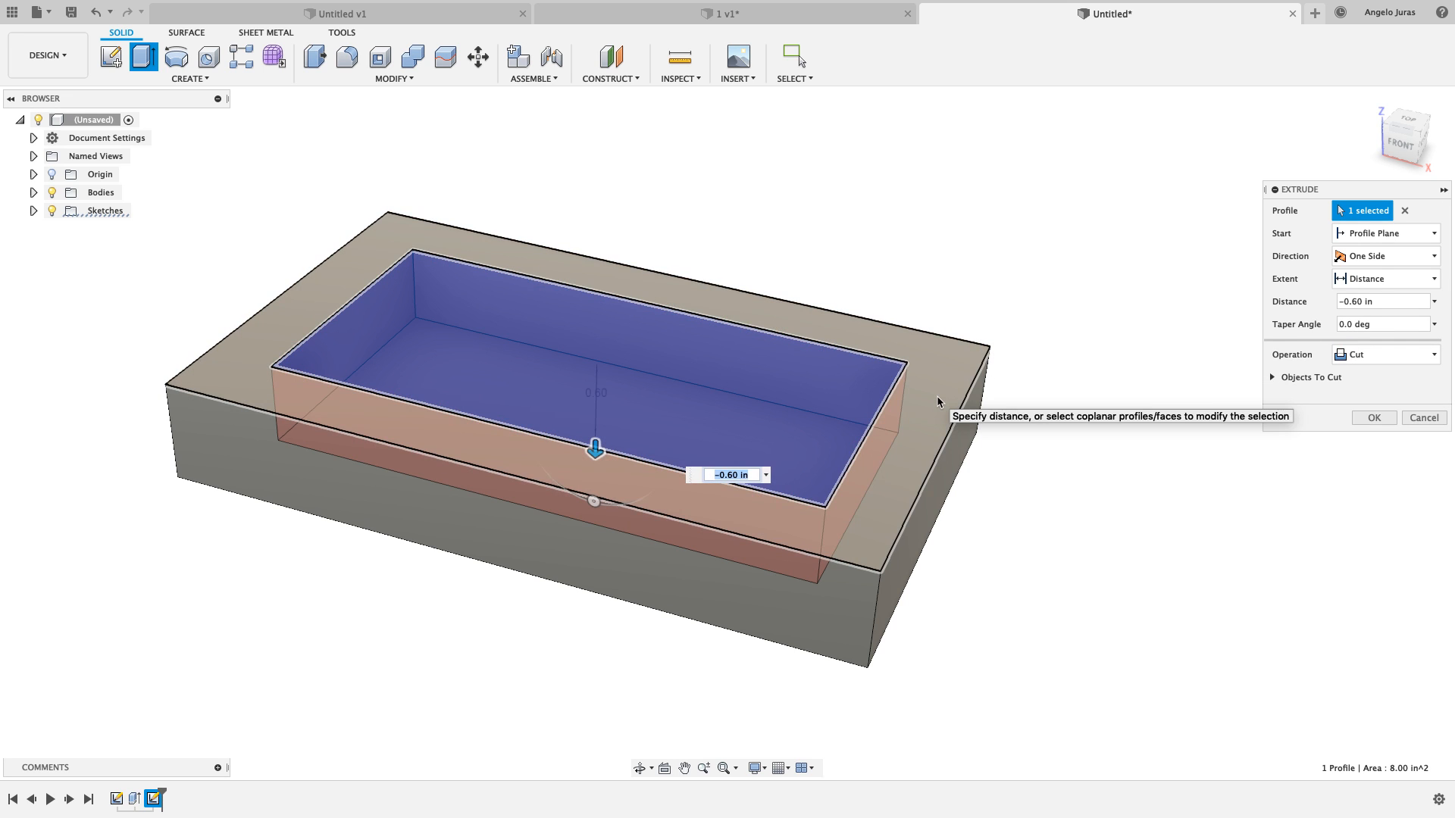
text(-.5)
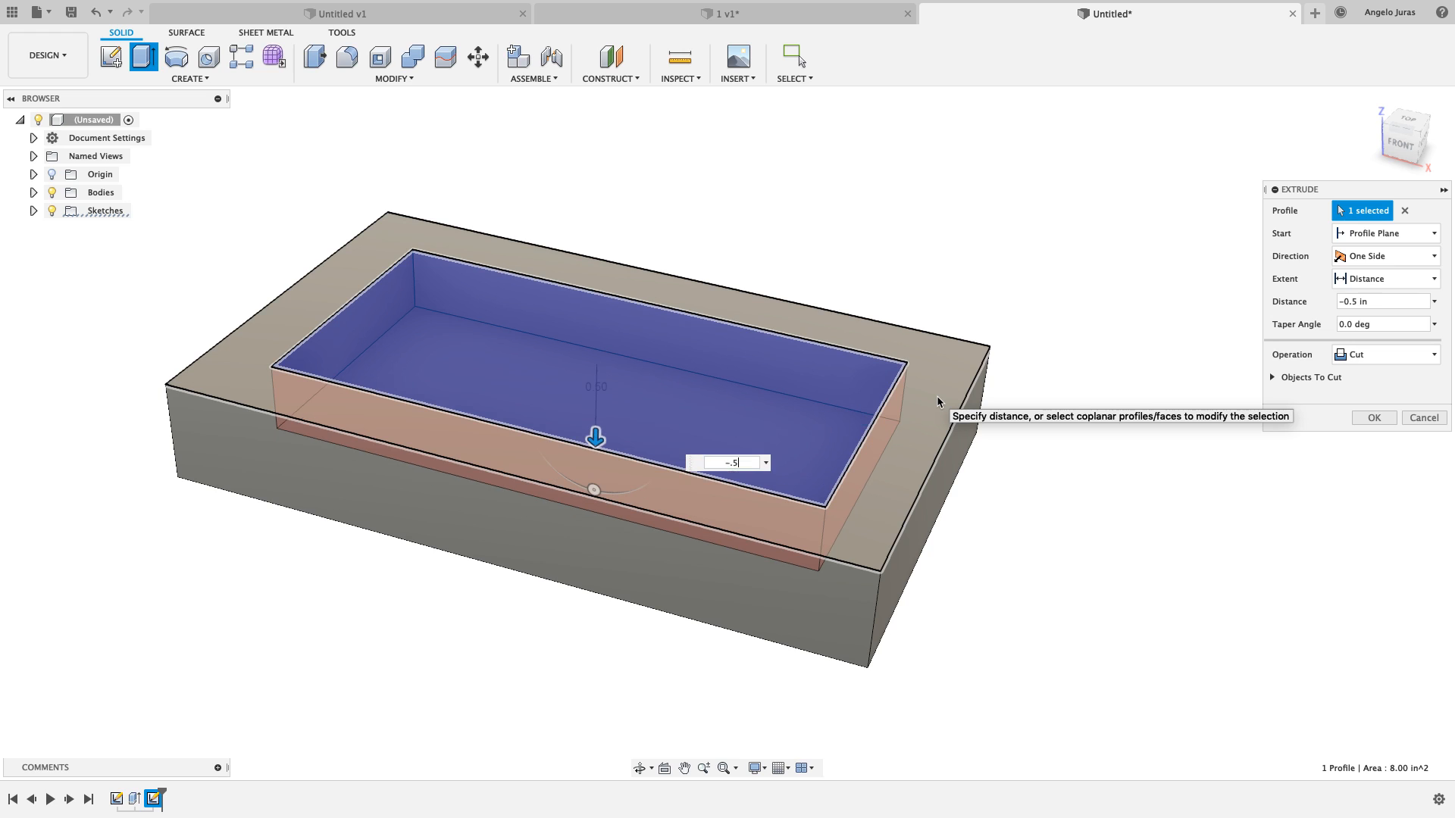
key(Return)
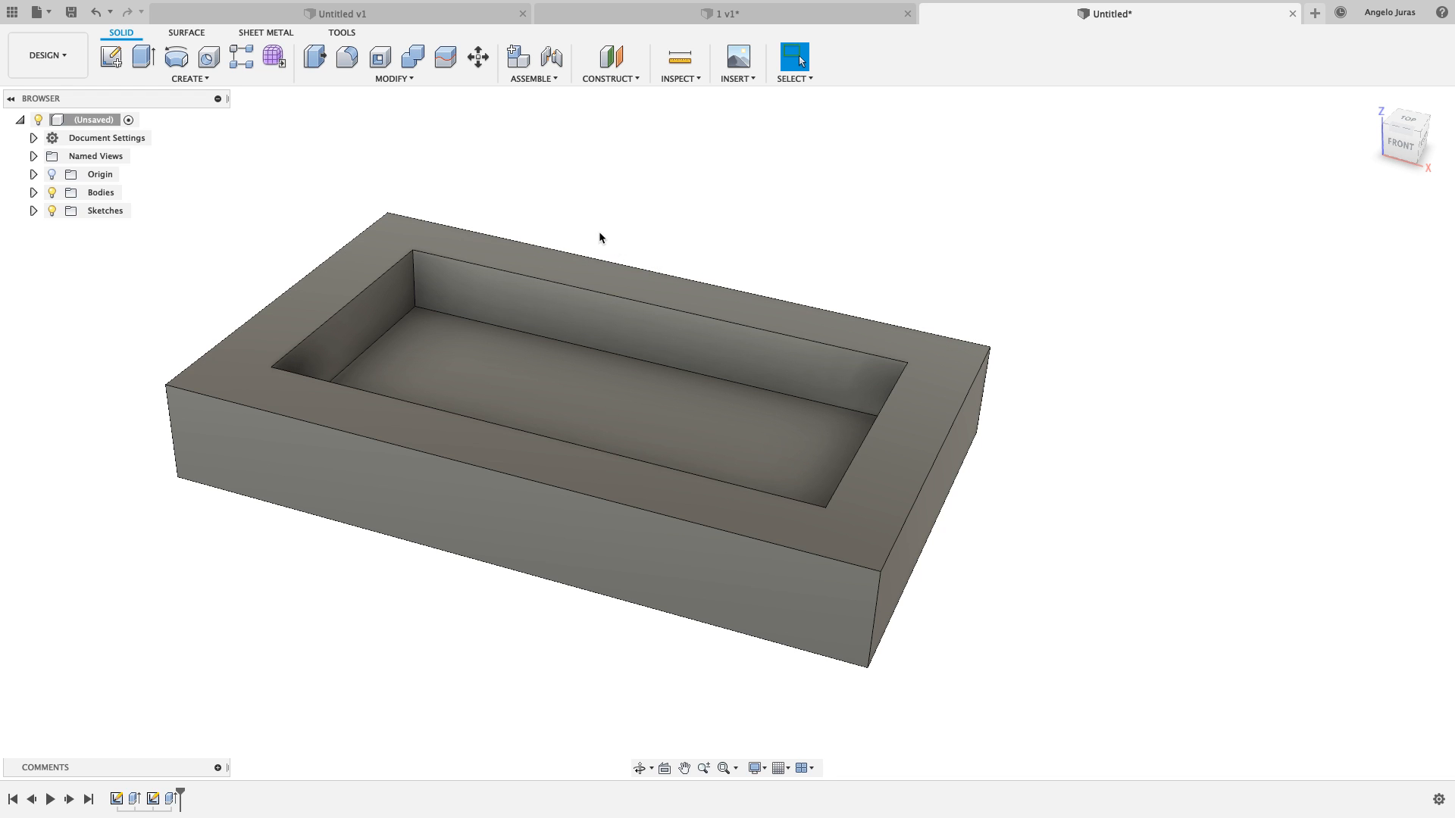
Fillet the pocket's four vertical corner edges with a 0.35 in radius
click(352, 59)
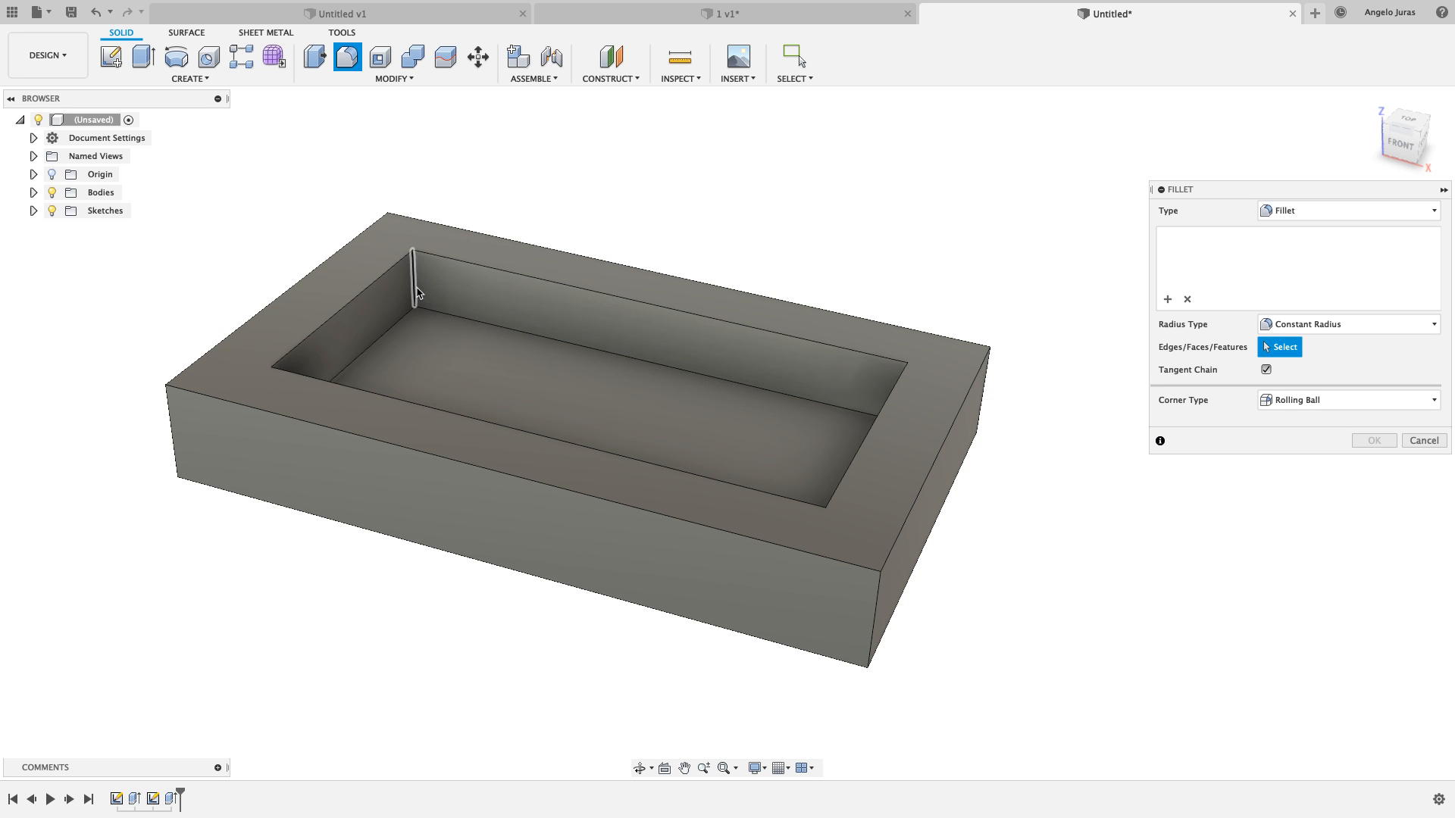
click(904, 395)
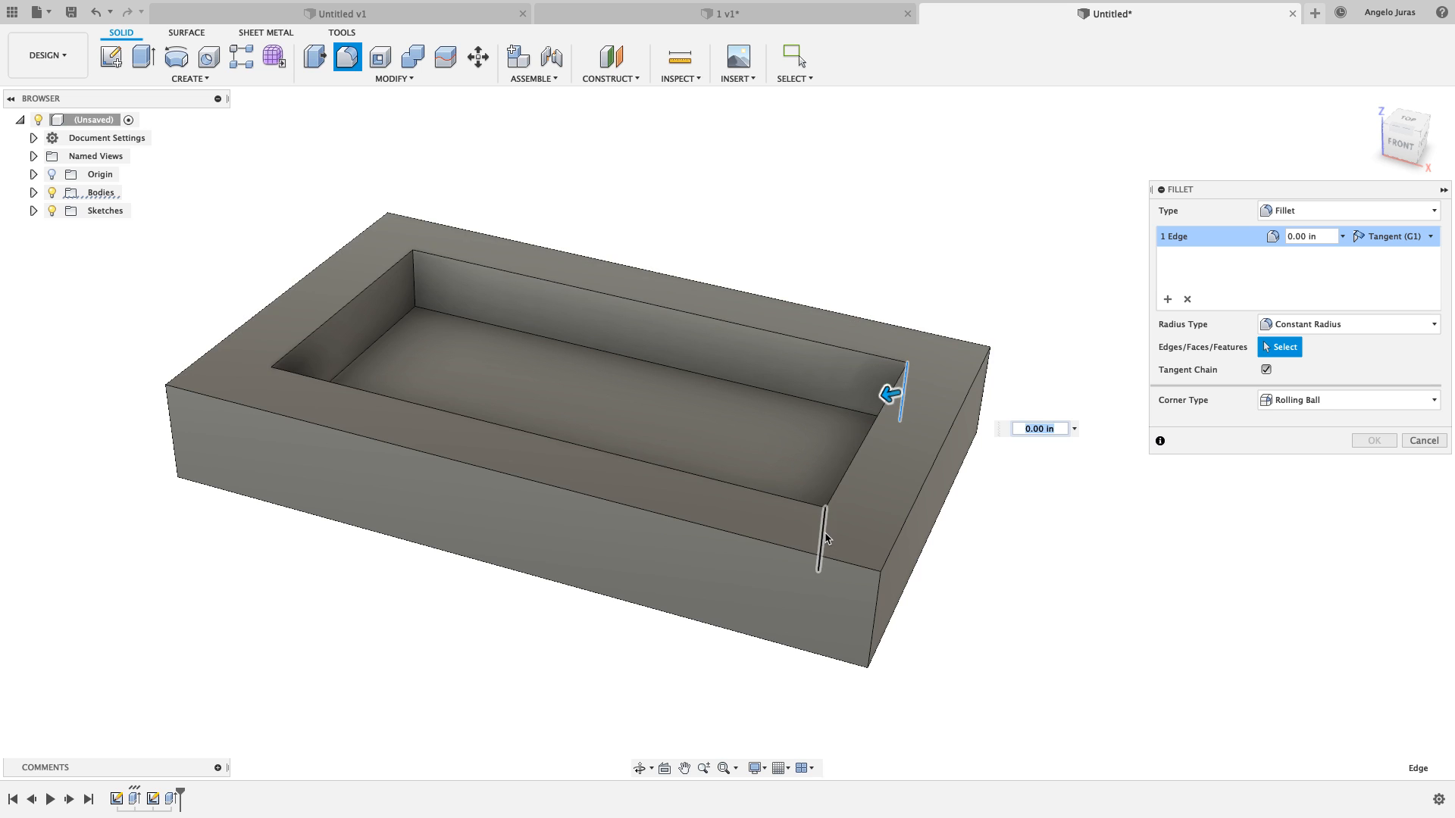
click(826, 537)
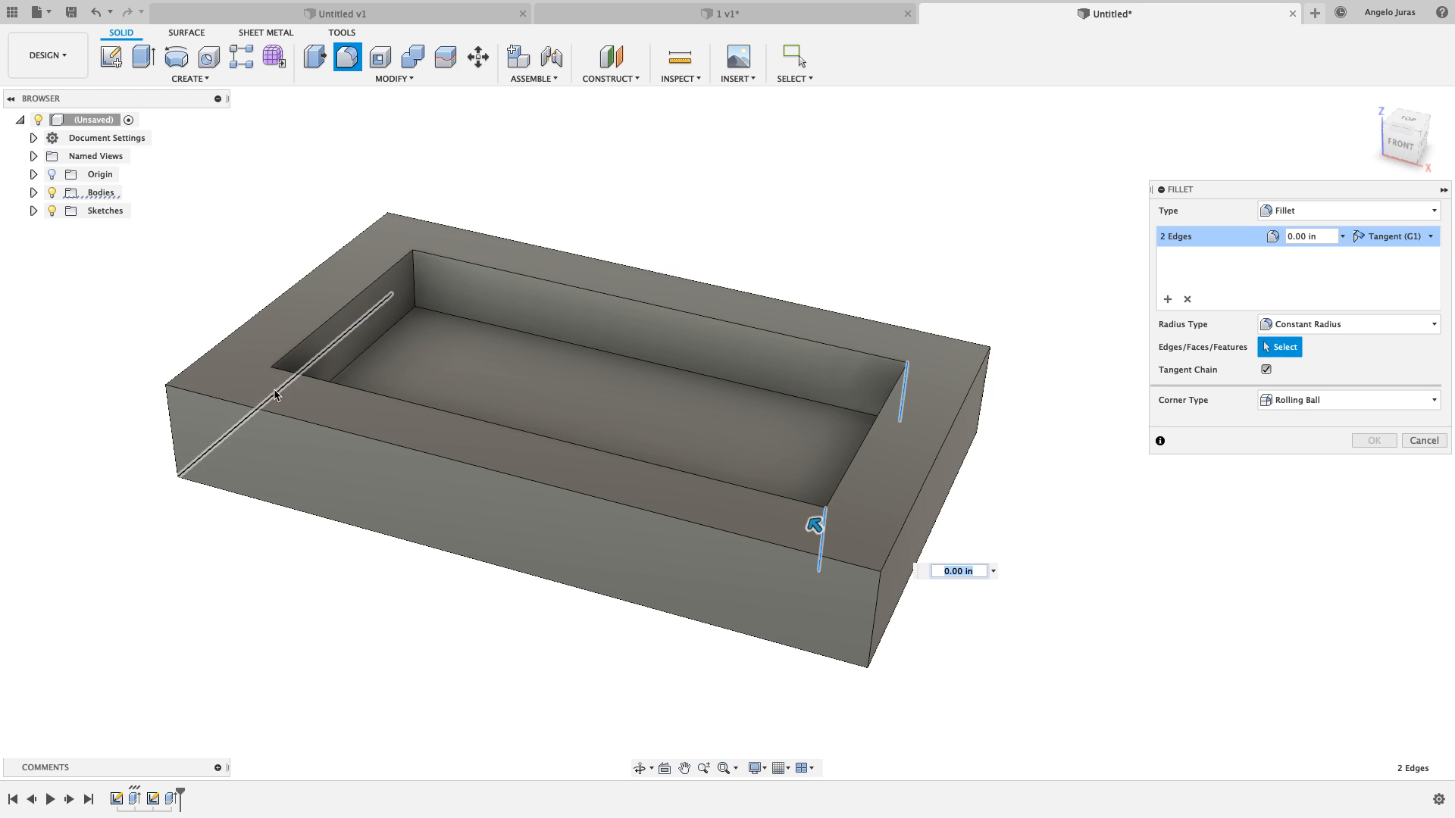
click(276, 392)
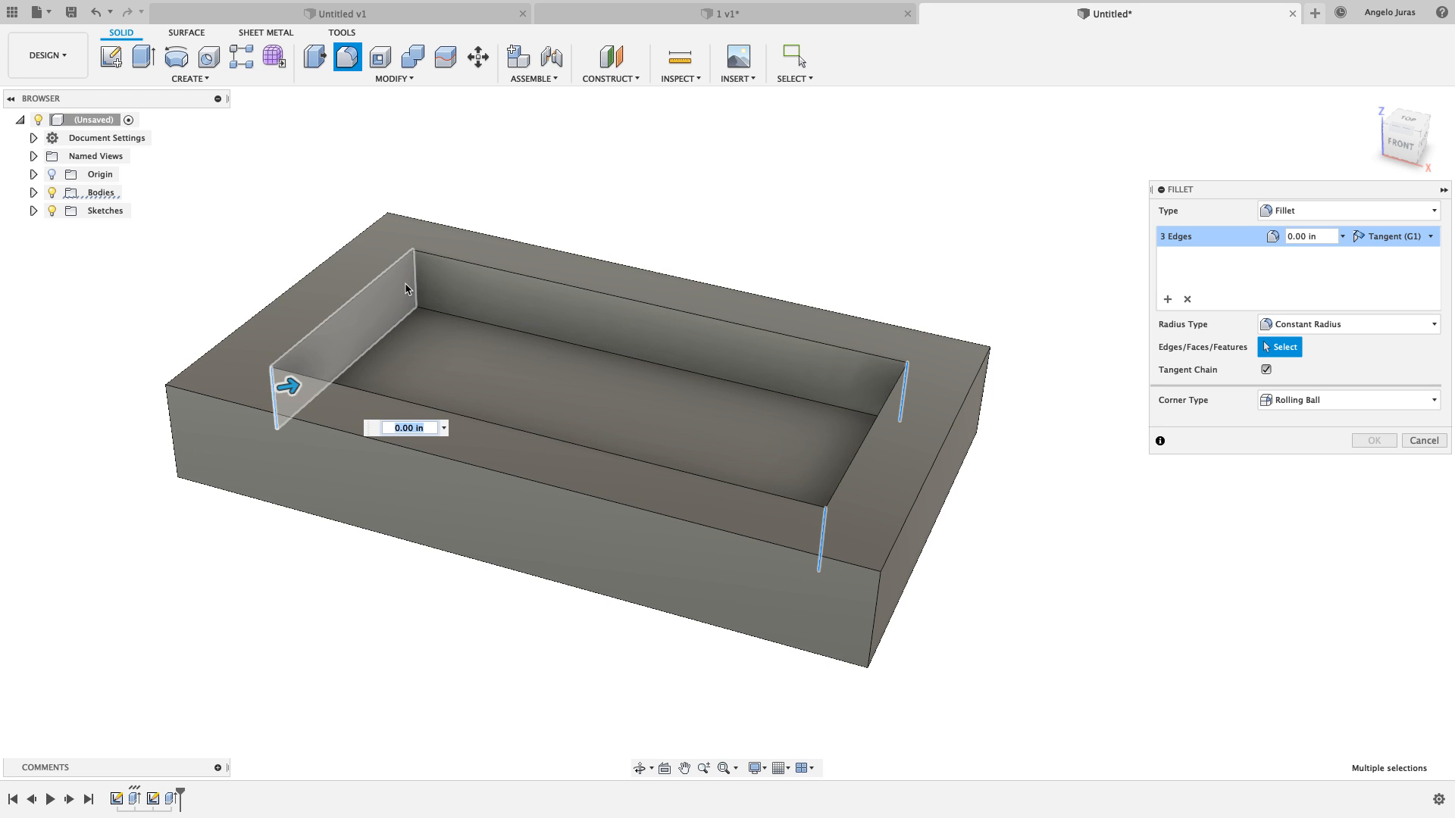
click(414, 288)
mouse_move(416, 293)
mouse_down()
mouse_move(444, 316)
mouse_move(426, 299)
mouse_up()
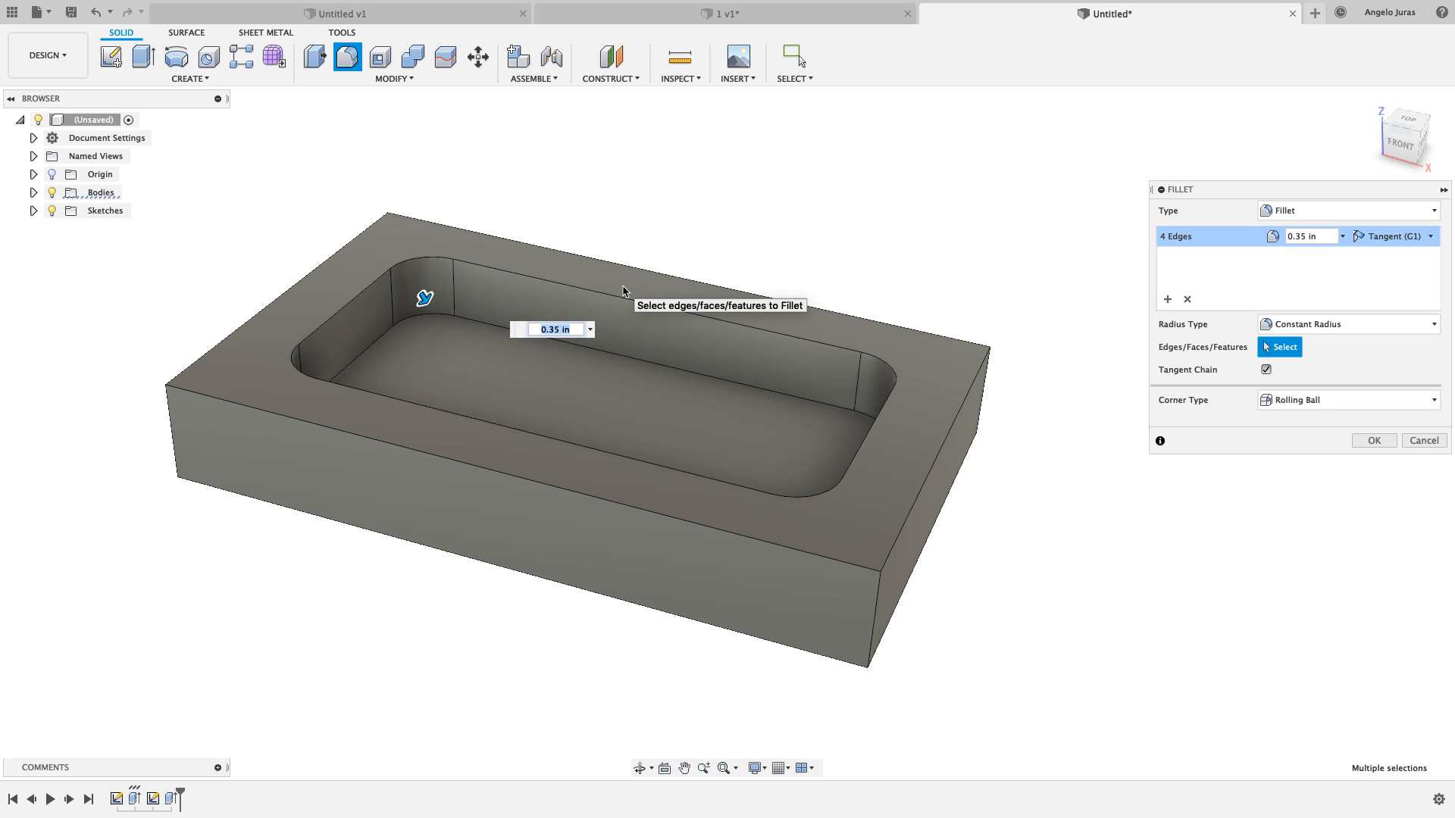
key(BackSpace)
text(.35)
key(Return)
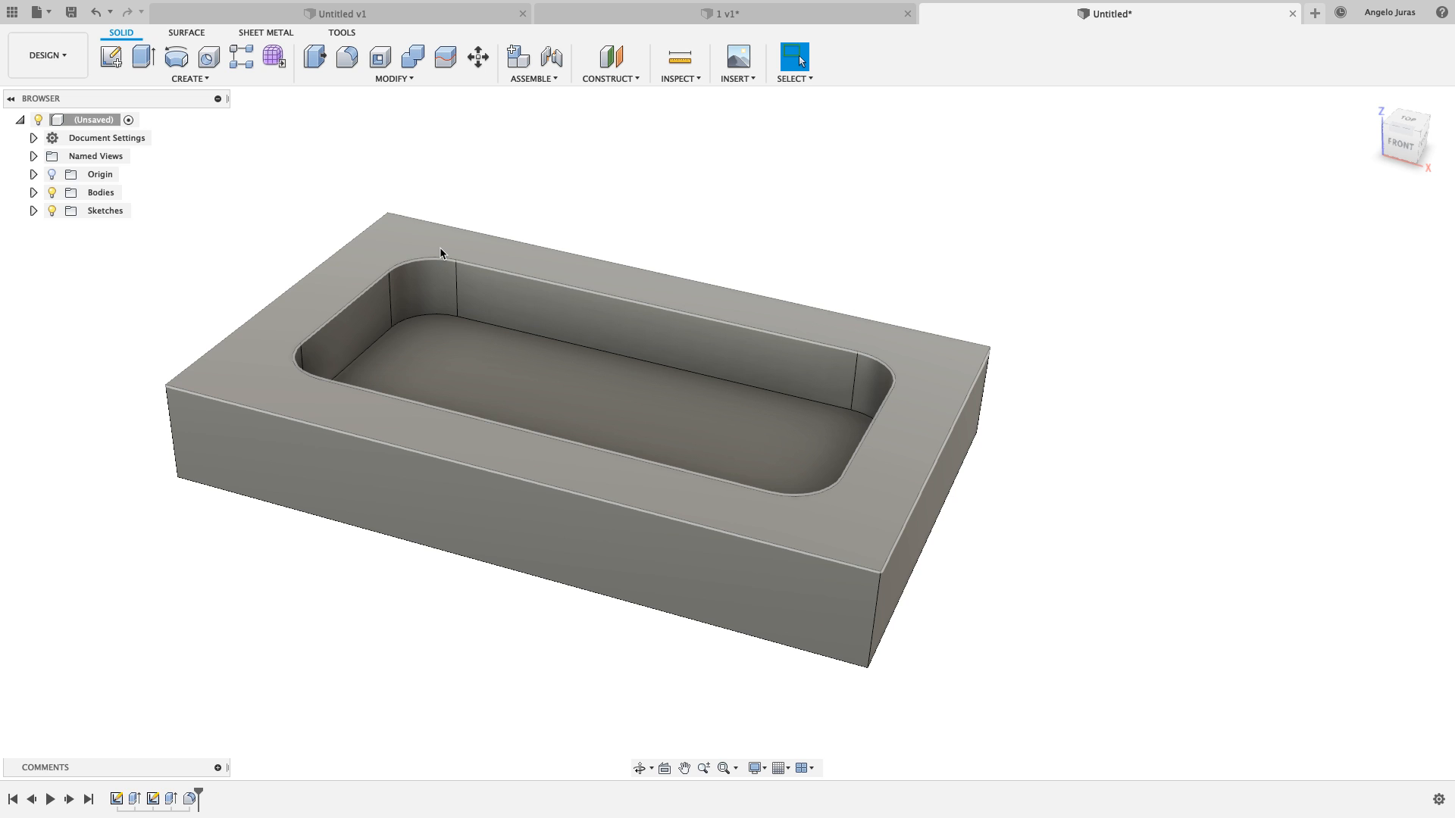
Start a sketch on the block's top face and offset its outer edges inward by about 0.228 in
click(112, 58)
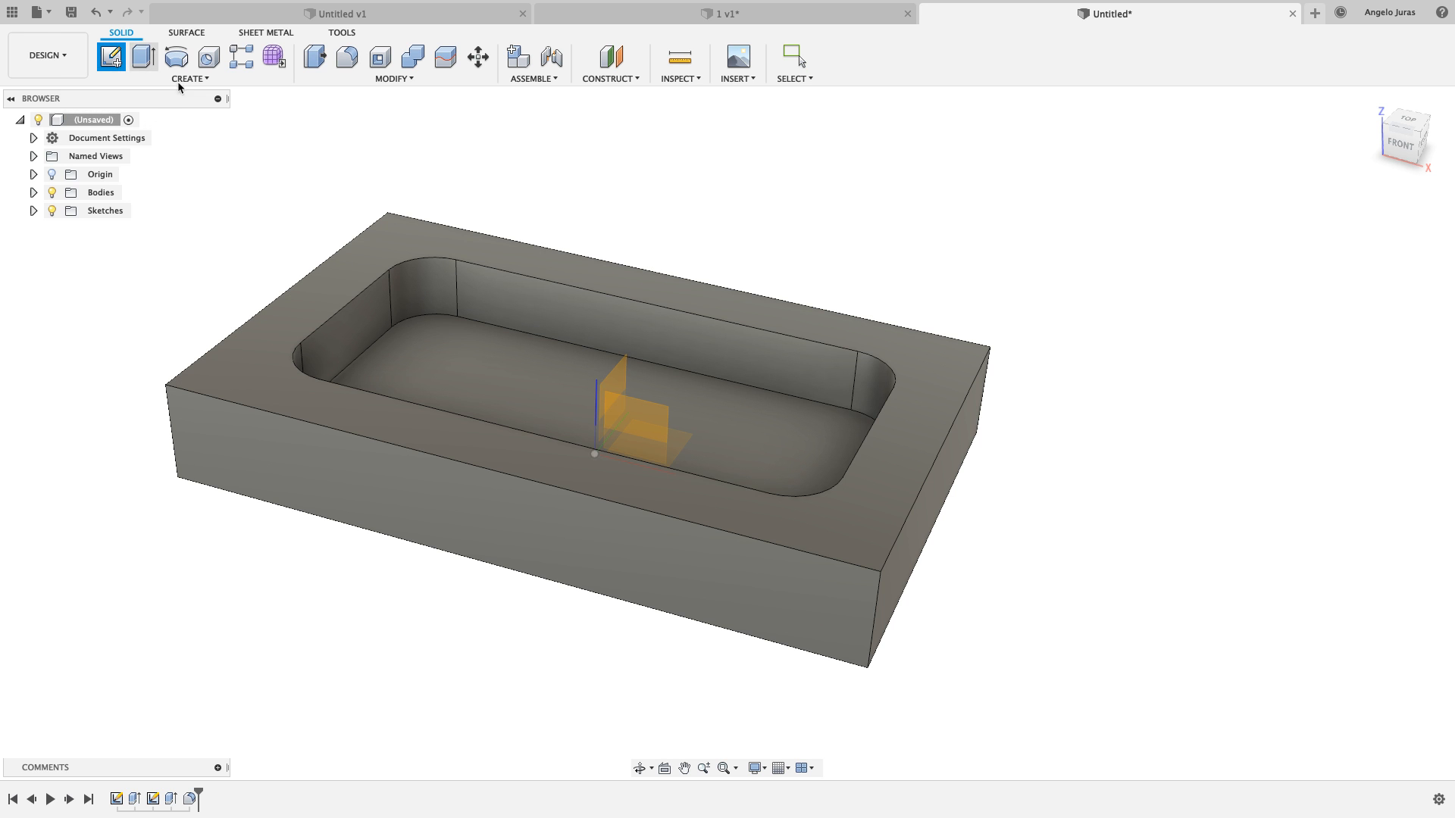
click(410, 235)
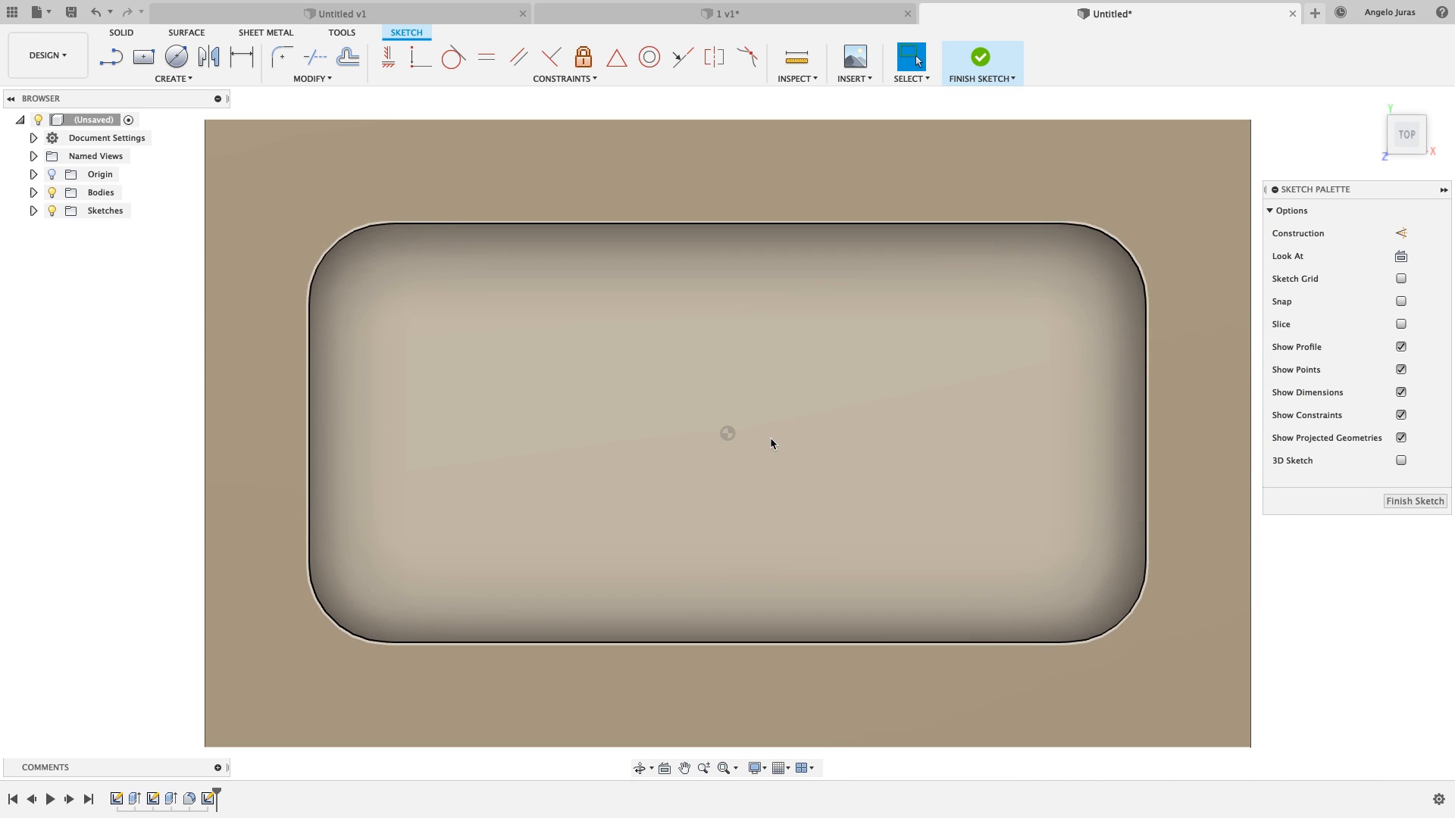
scroll(767, 438, down, 4)
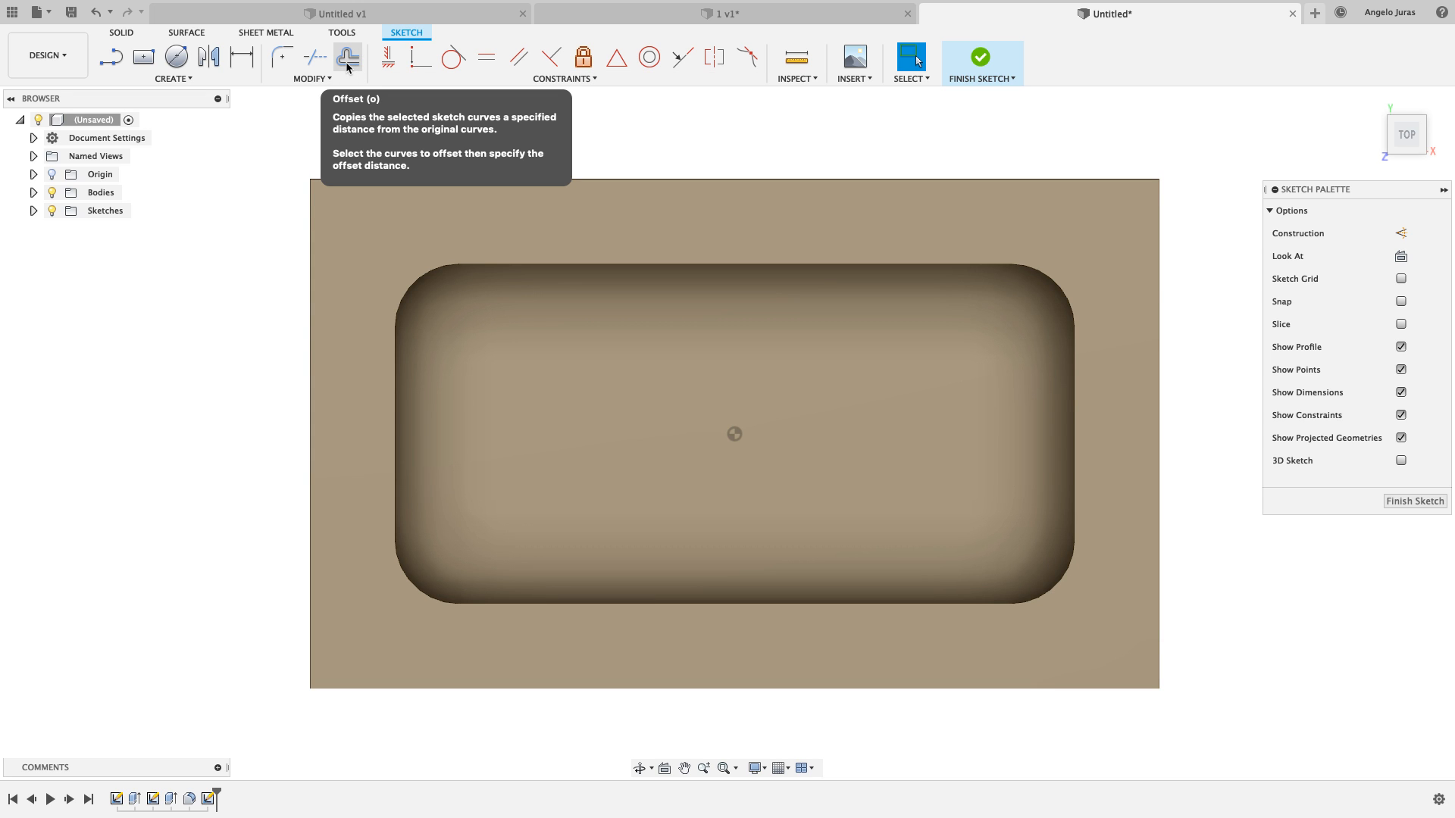
click(347, 61)
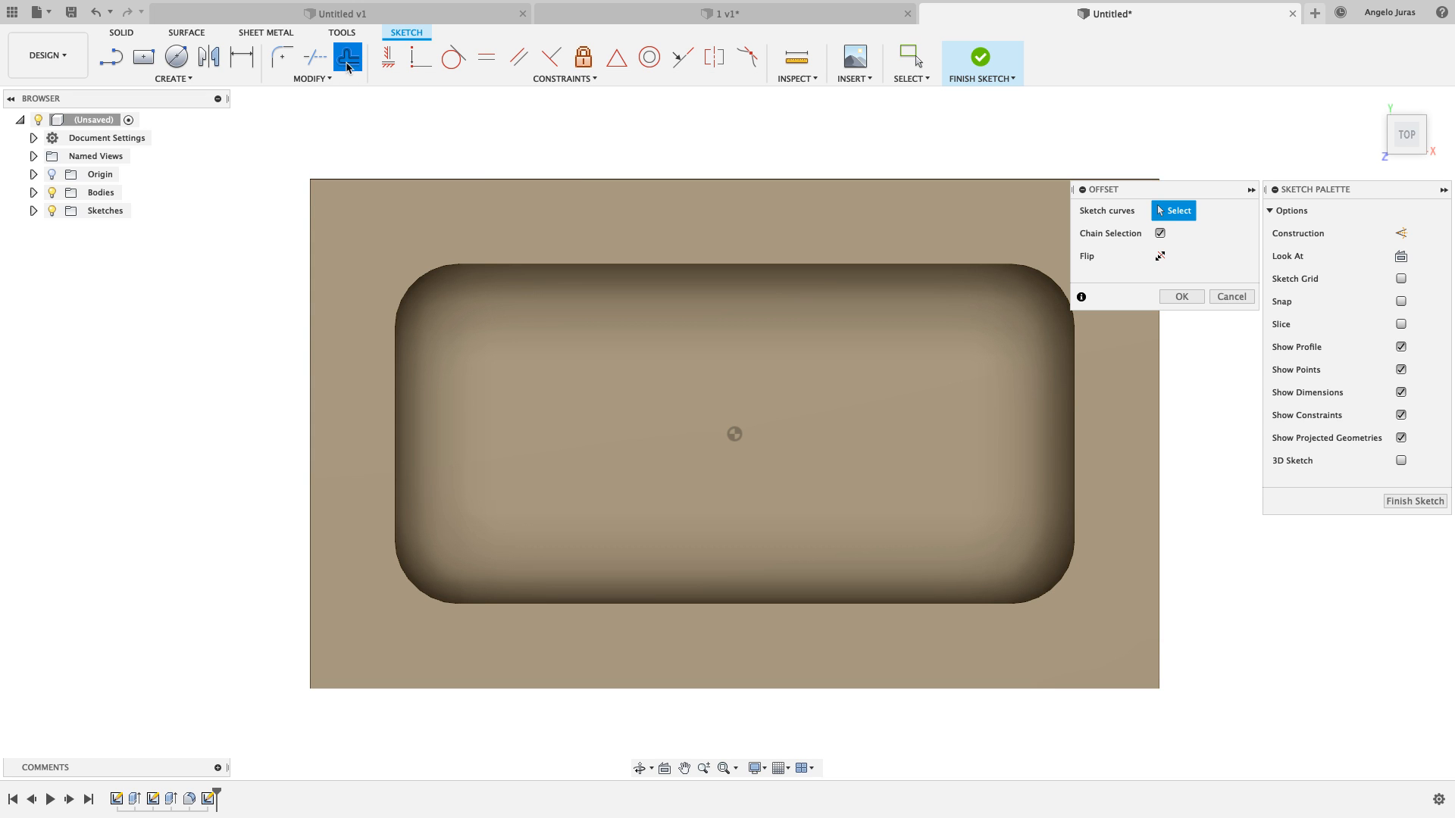
click(518, 180)
drag(518, 179, 519, 218)
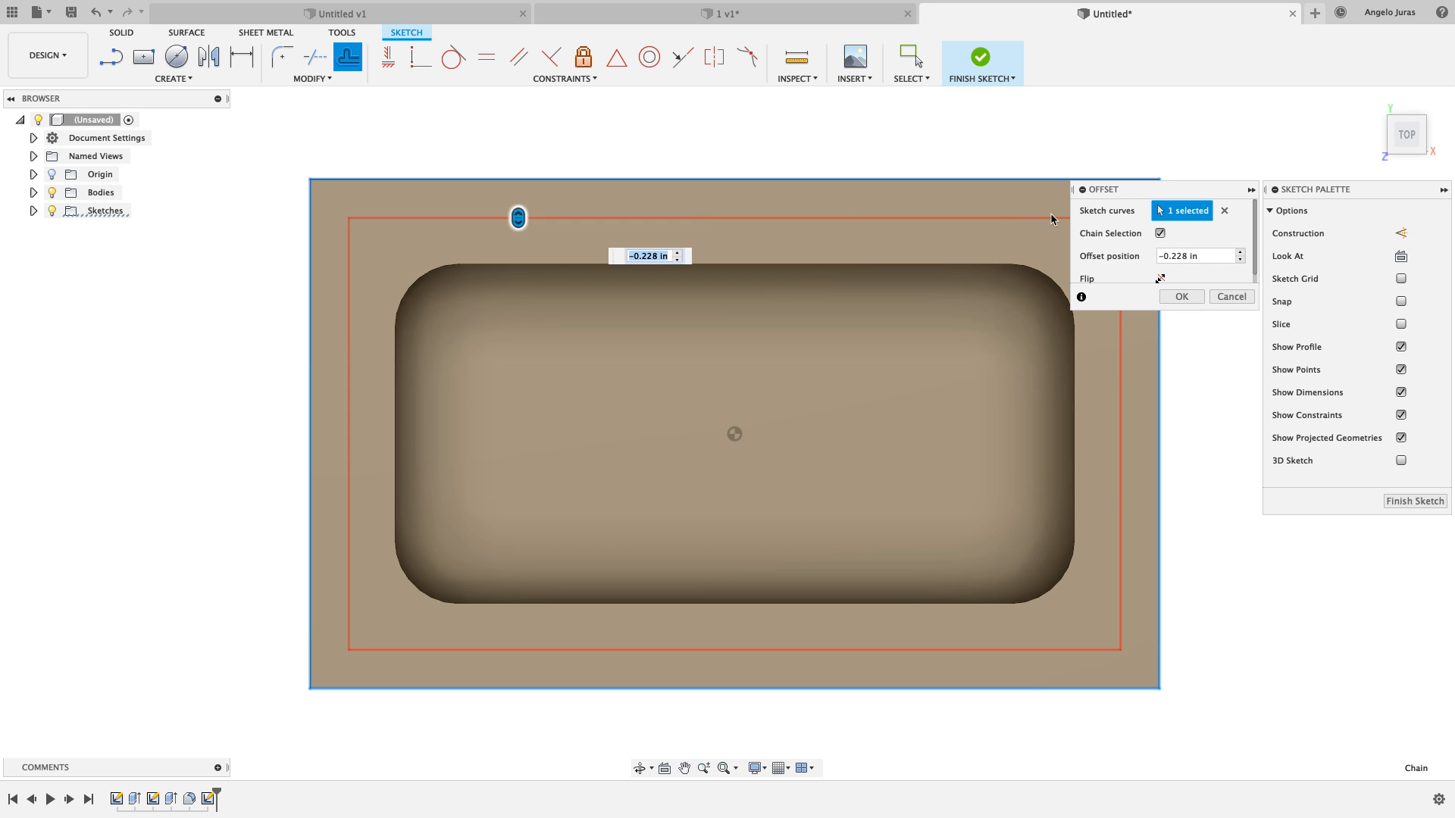
Make the offset outline construction geometry, set its offset to -0.25 in, and finish the sketch
click(1404, 235)
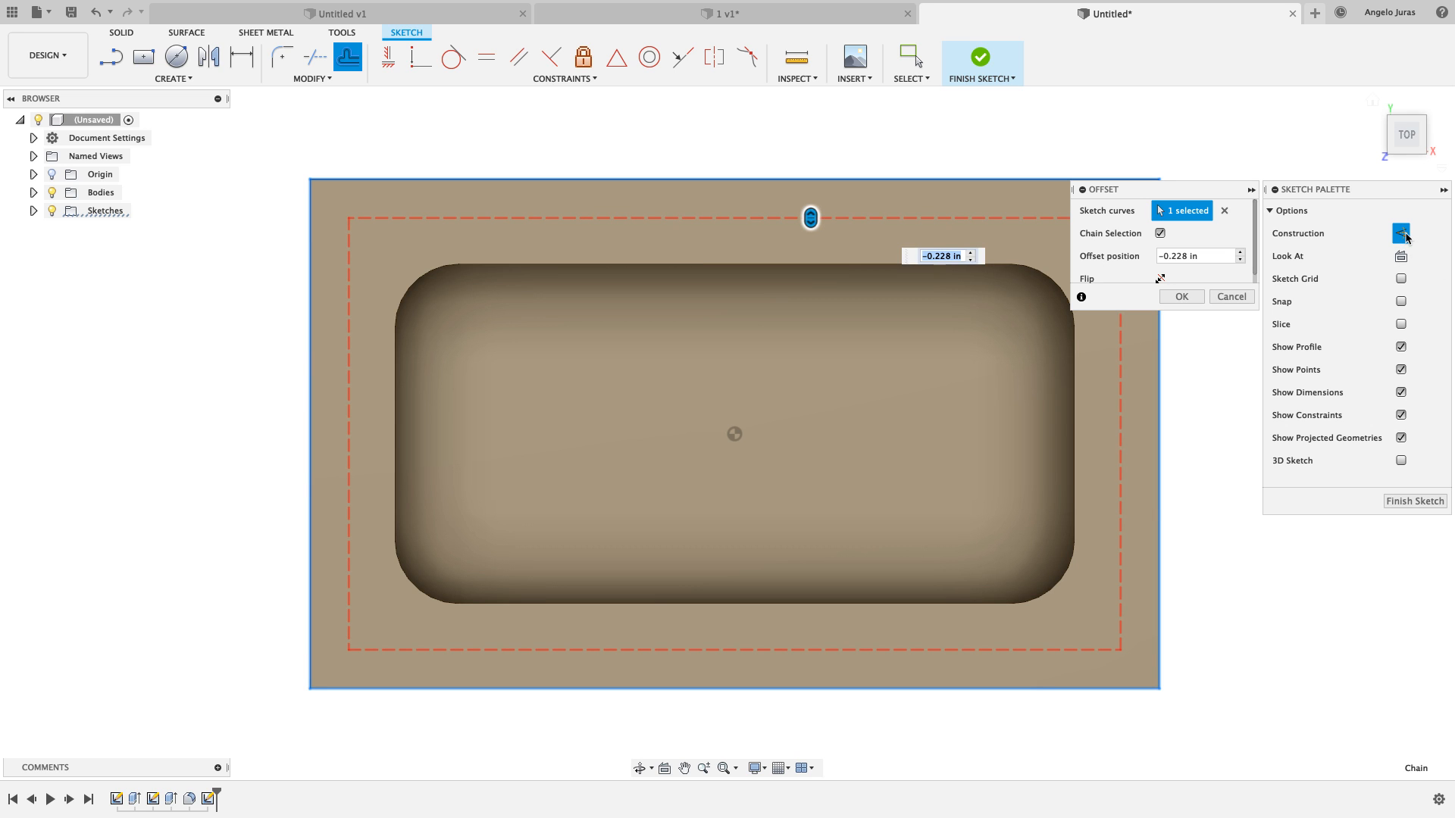
click(1403, 235)
click(1403, 235)
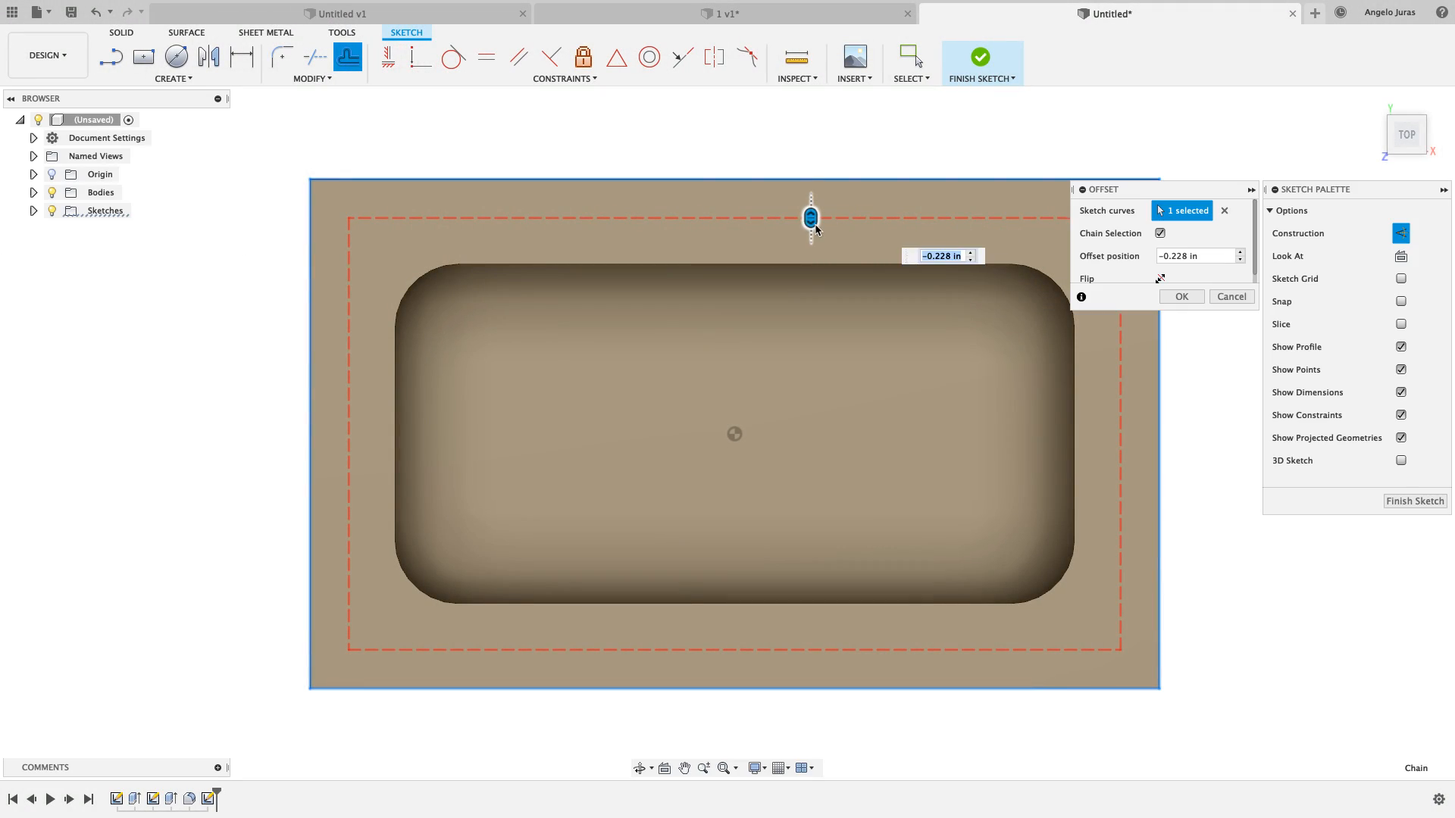
drag(810, 219, 811, 221)
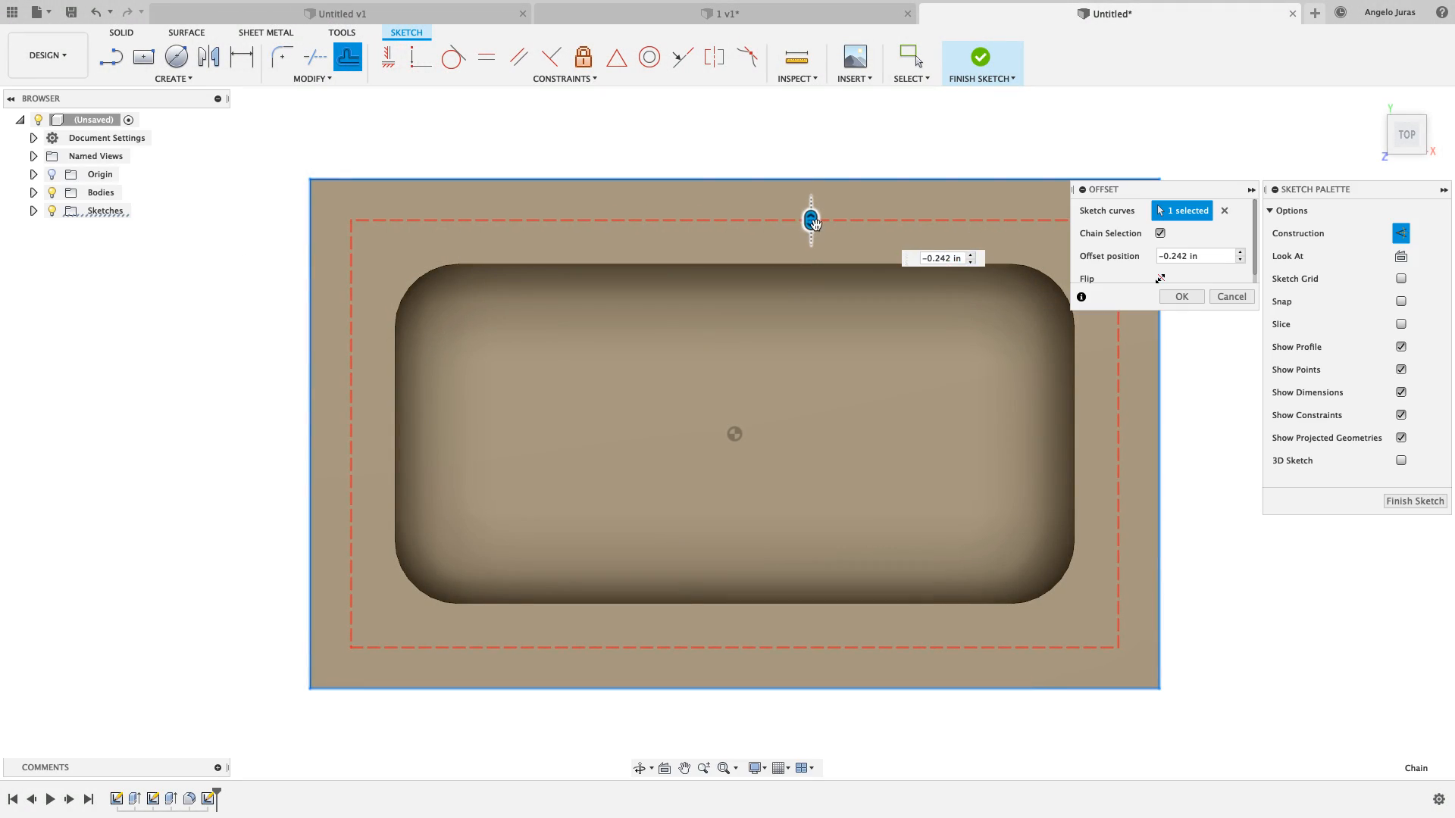
triple_click(1196, 251)
text(-.25)
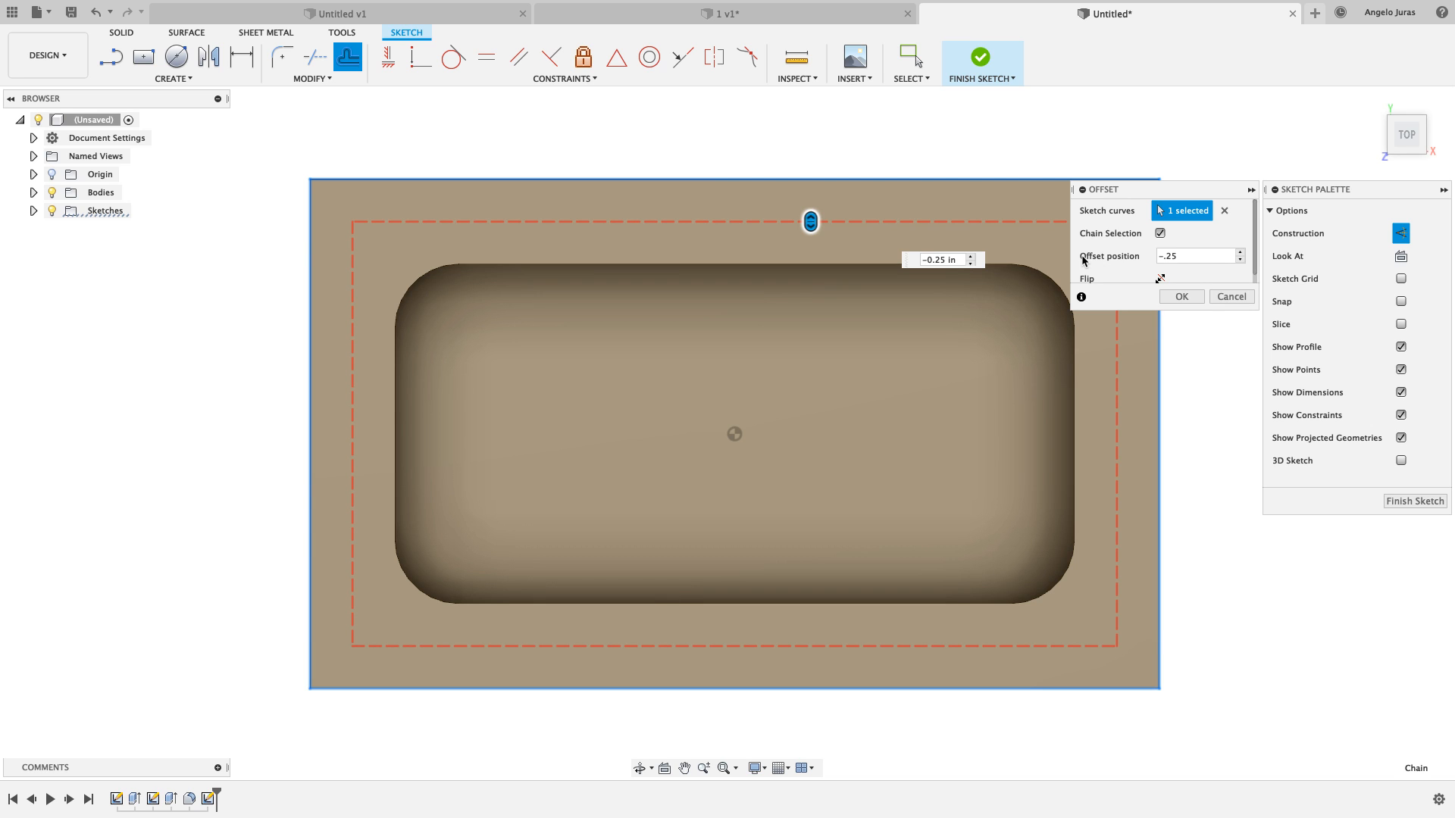
key(Return)
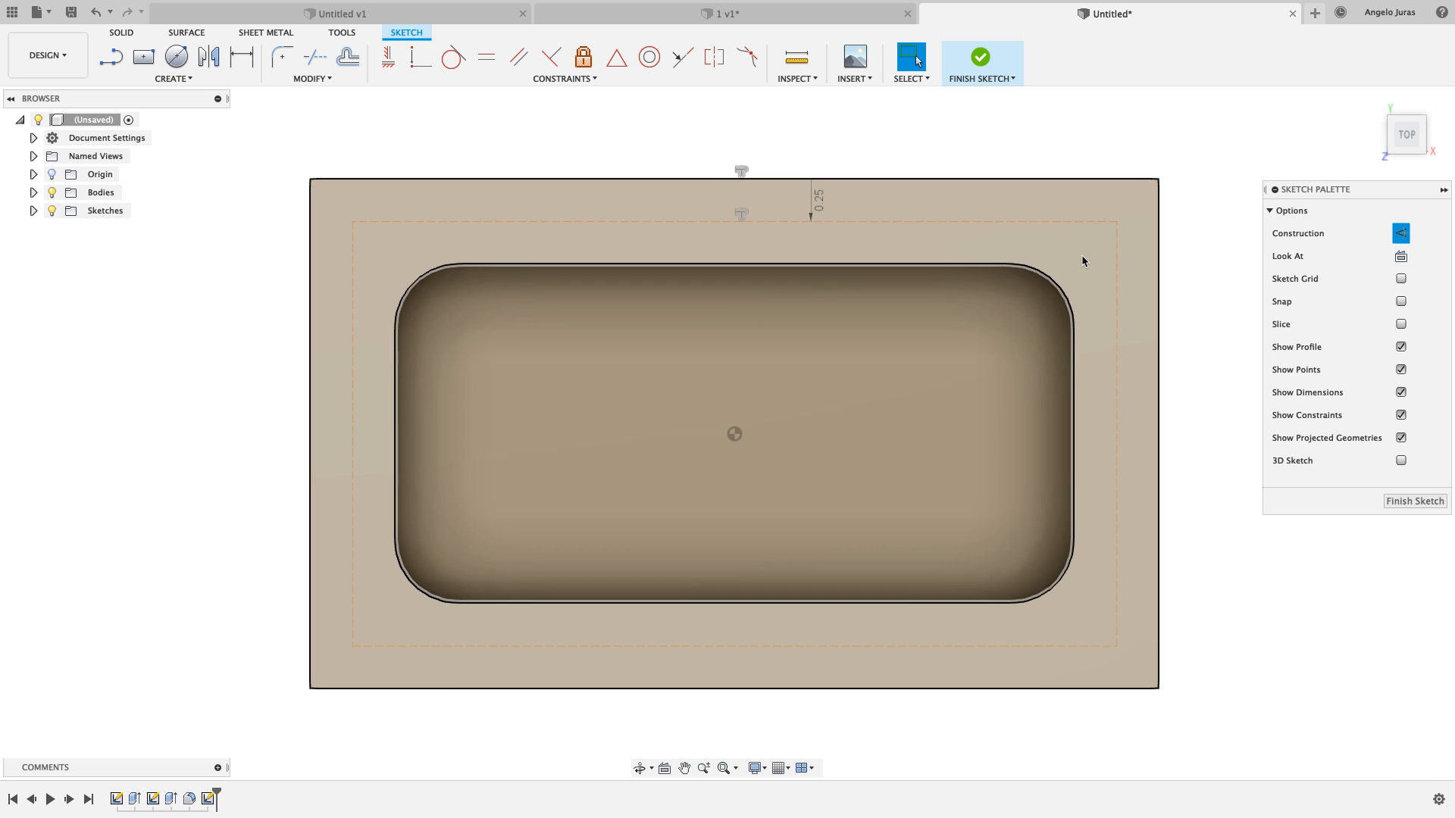
click(1402, 501)
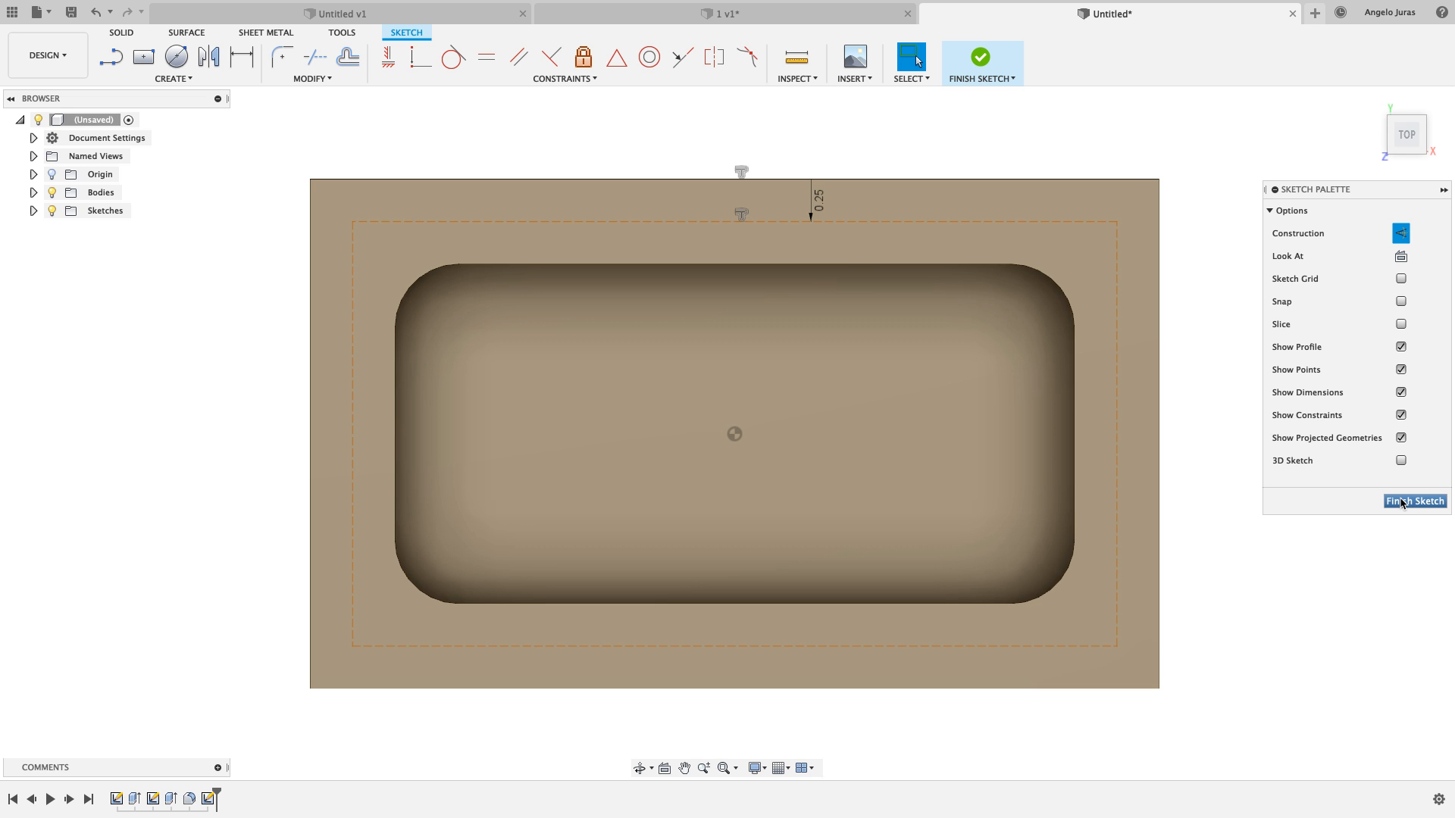
click(1402, 502)
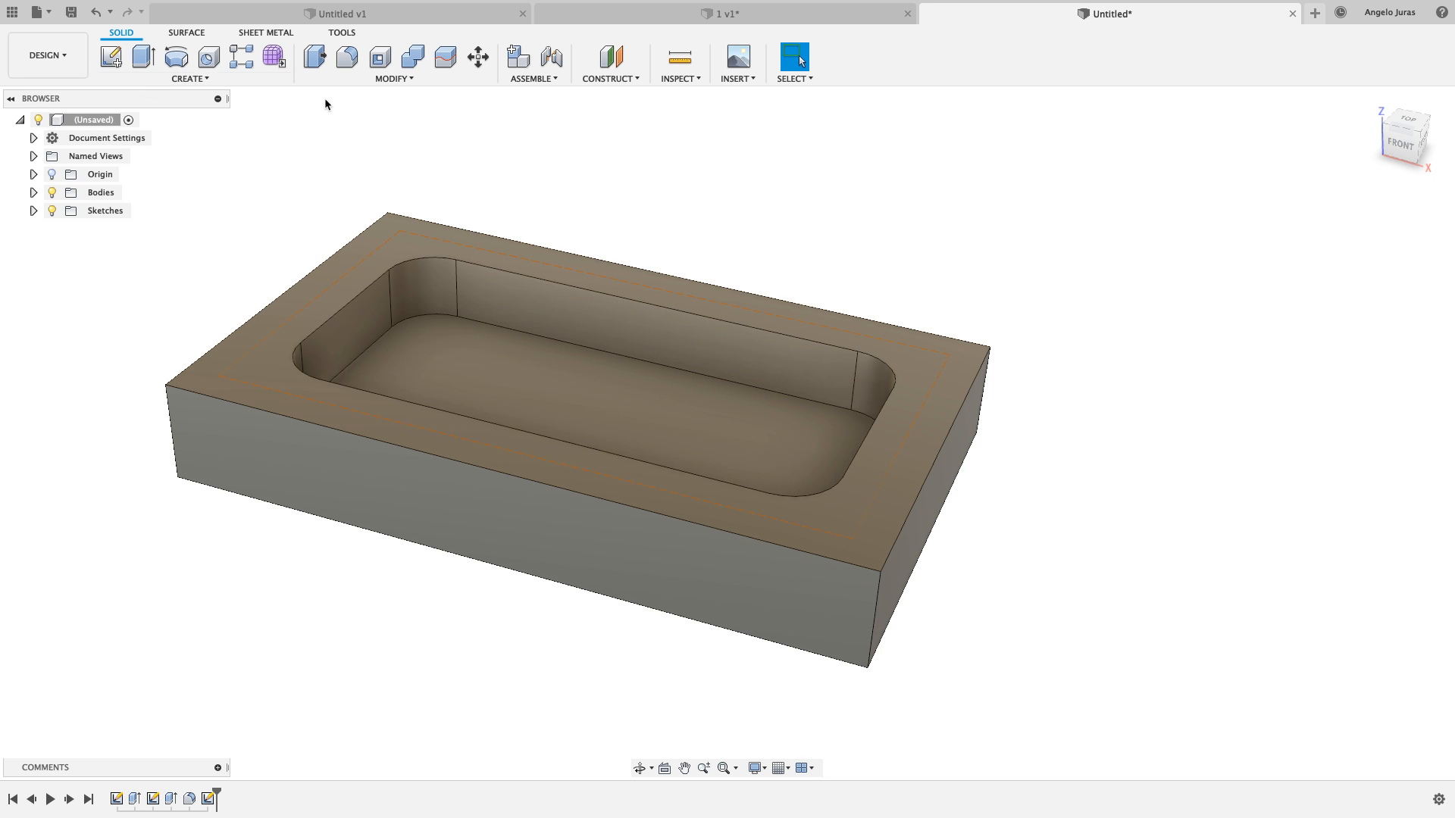
Place holes from sketch points at the four corners of the construction rectangle on the top face
click(207, 61)
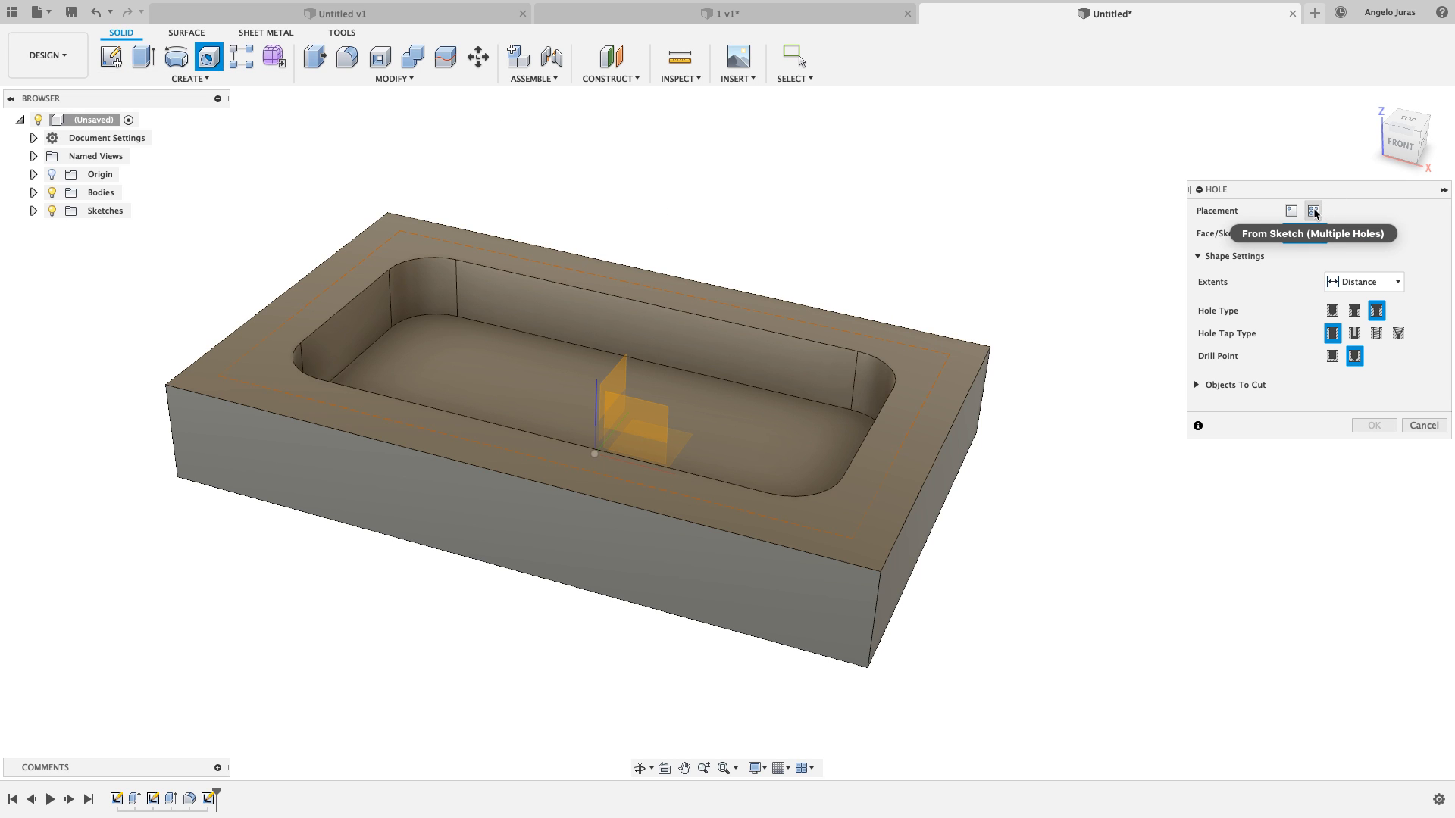
click(1313, 211)
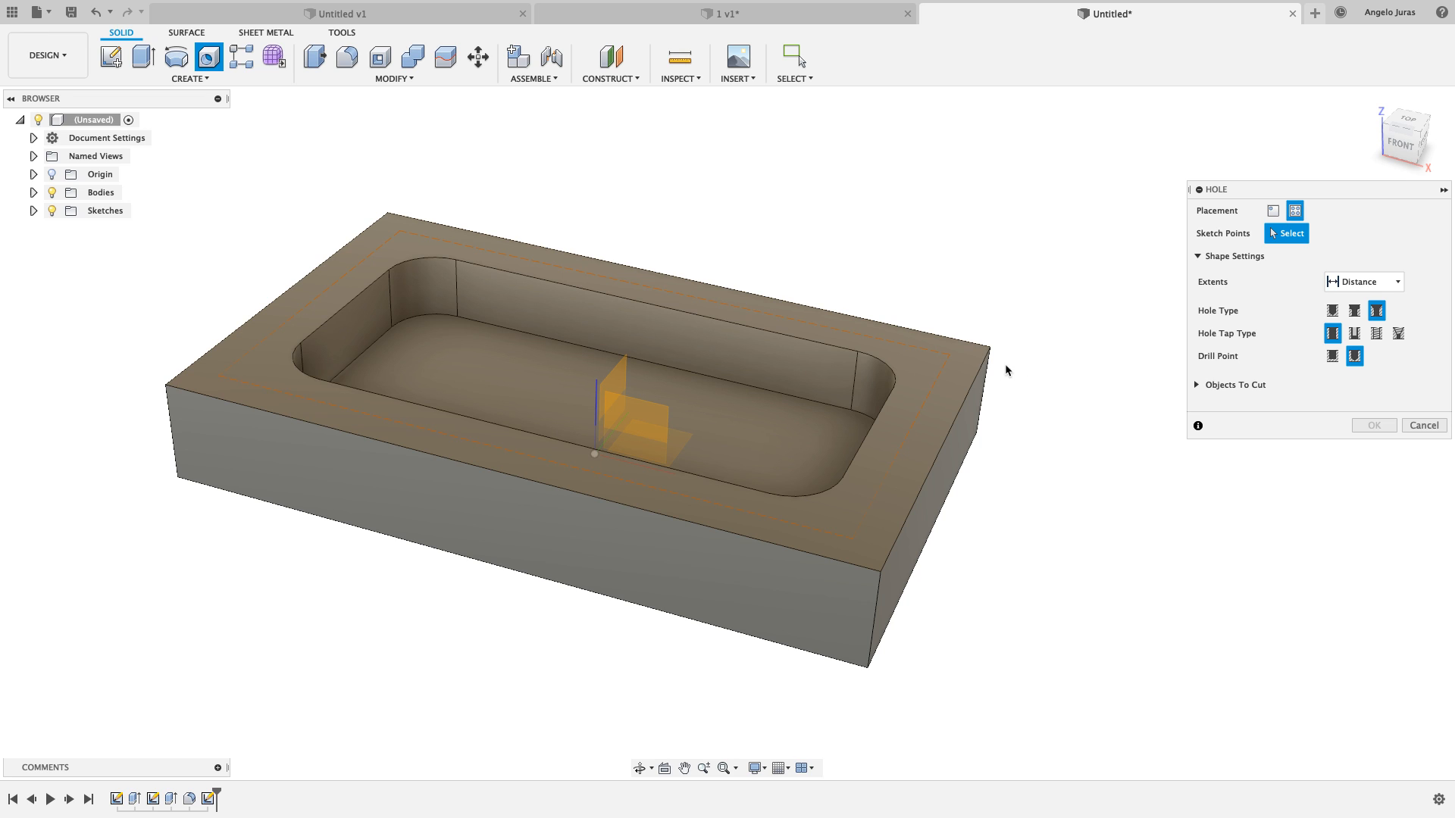
click(947, 358)
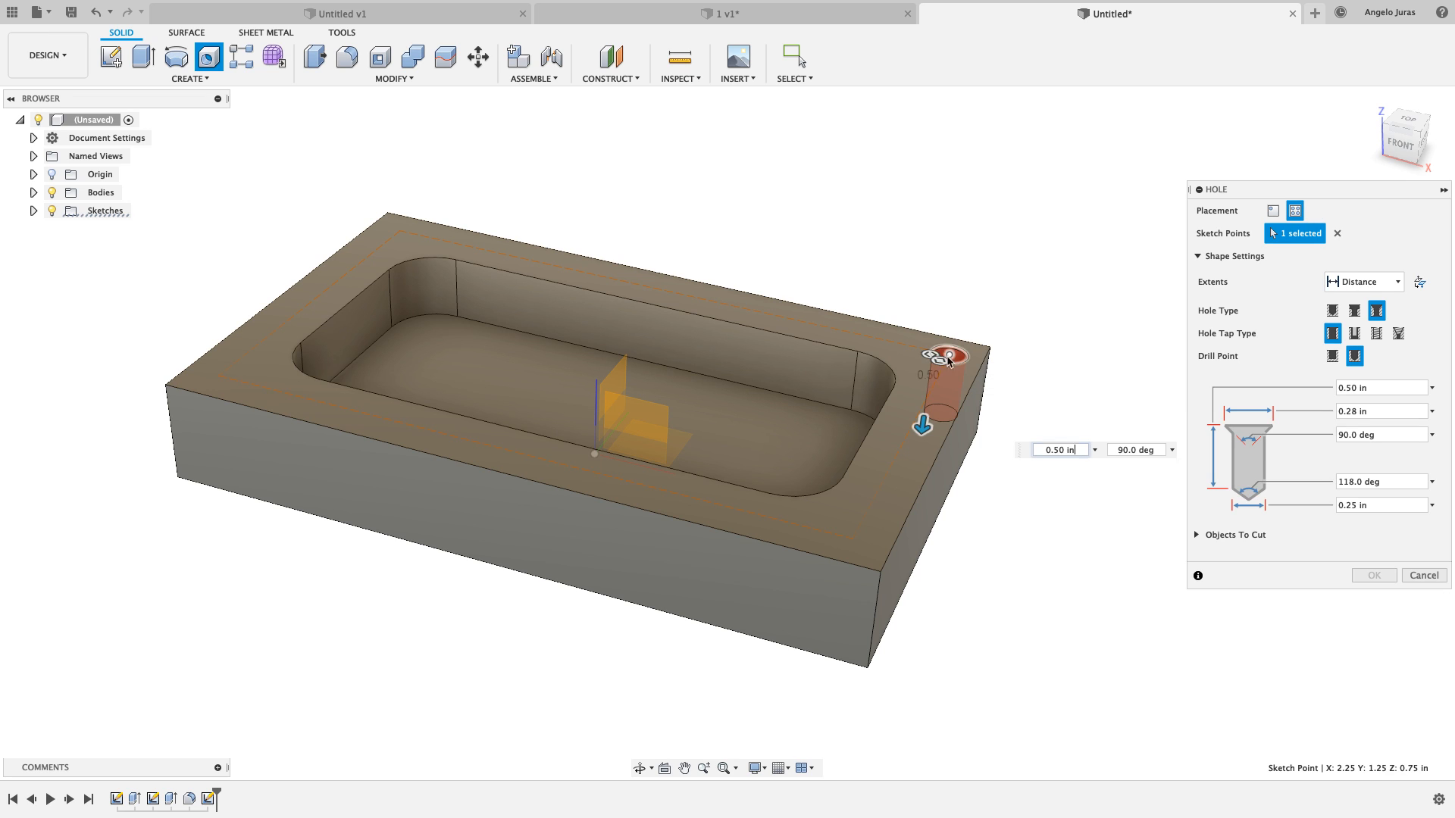
click(401, 231)
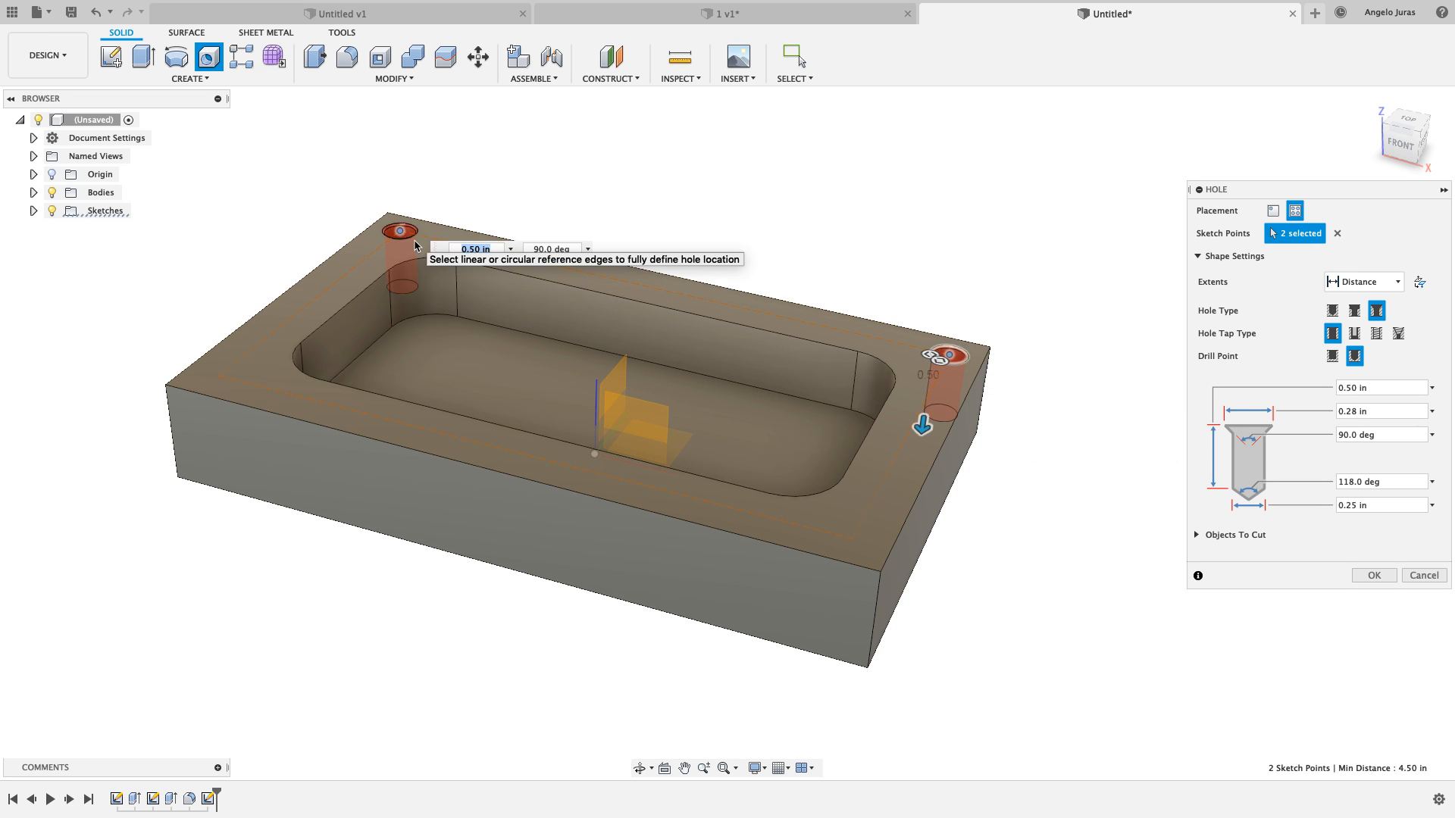
click(219, 376)
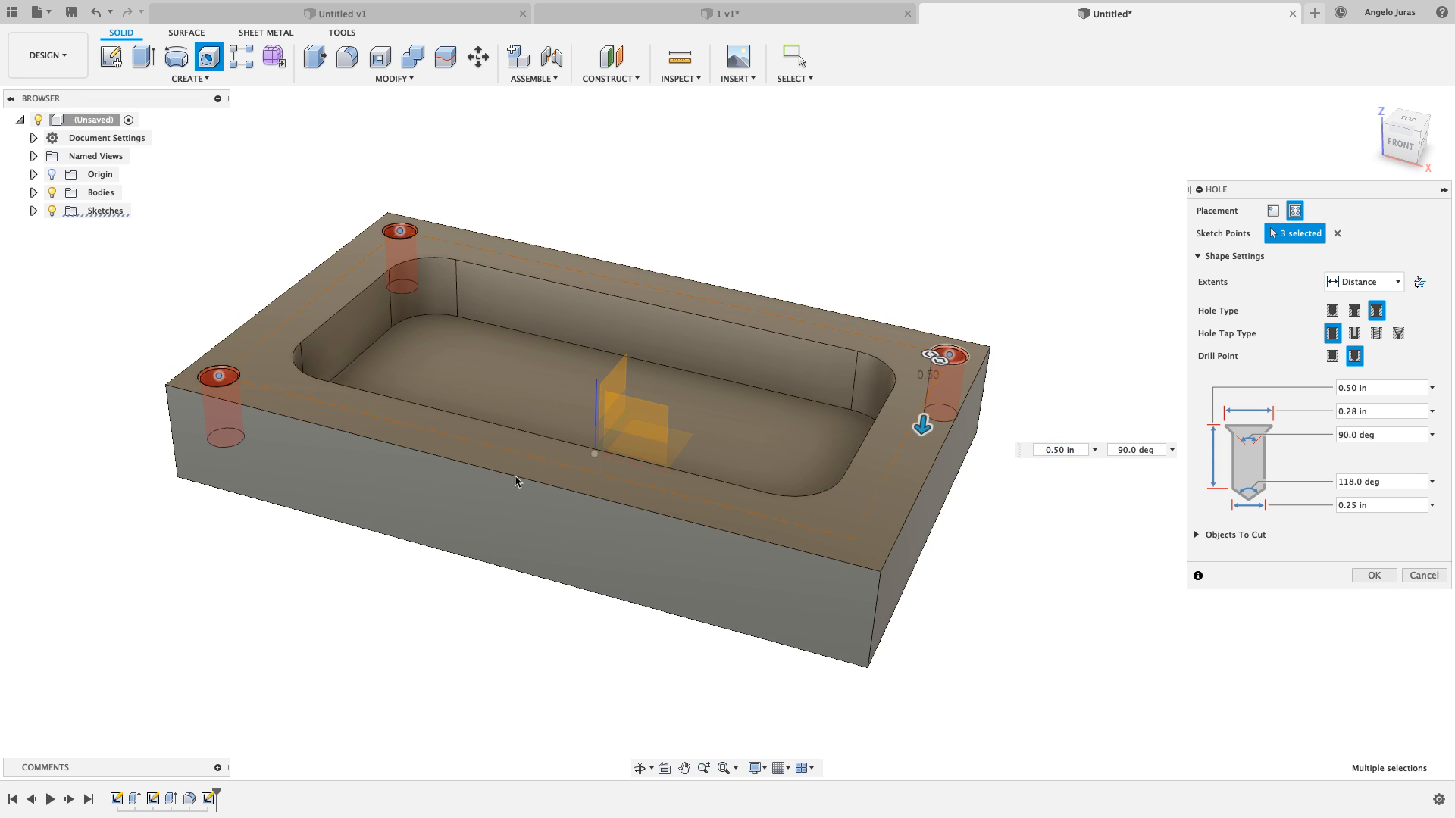
click(853, 541)
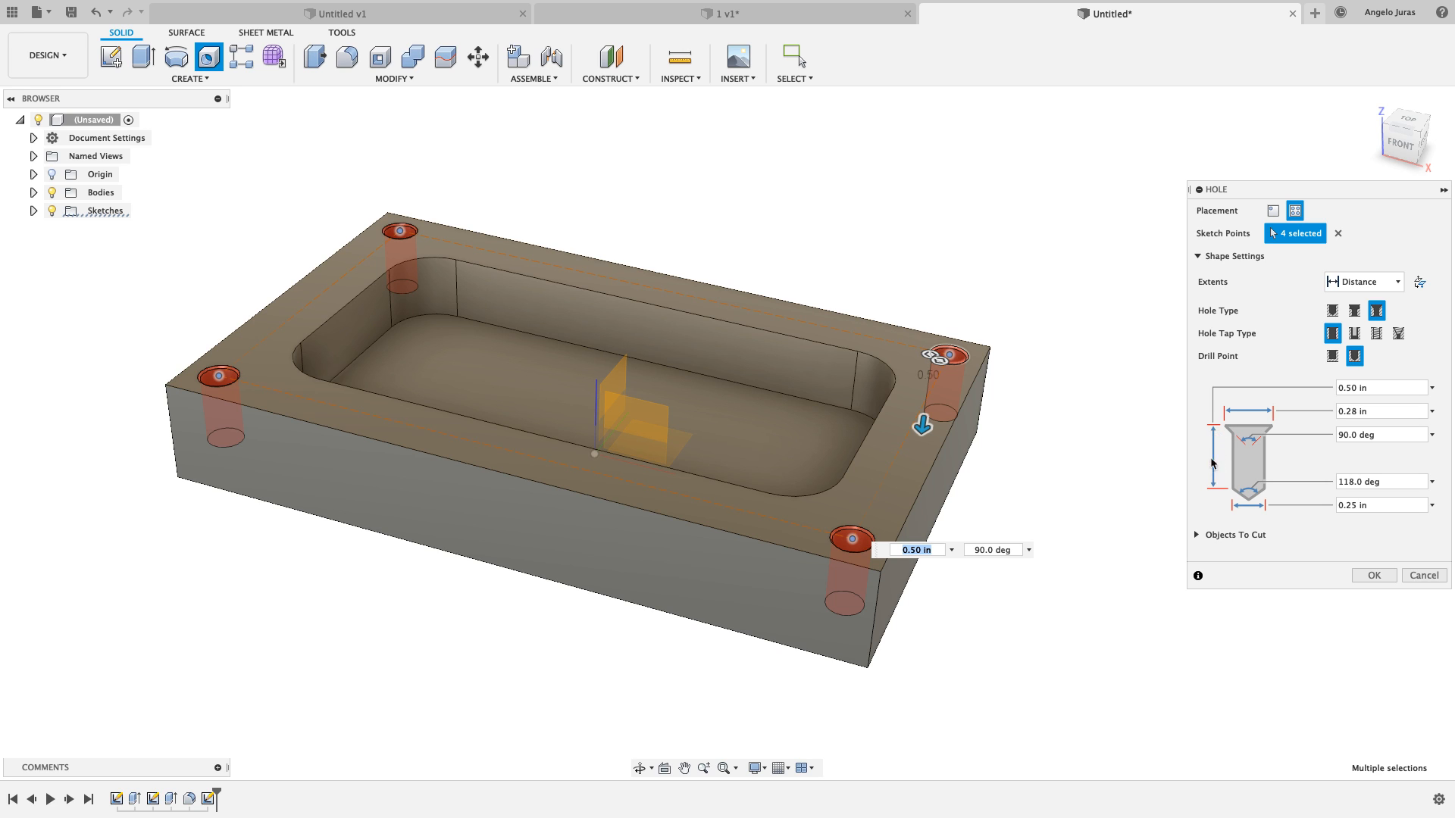
Try using the To extent to end the four holes at the block's underside, and return to the Distance extent
click(1397, 282)
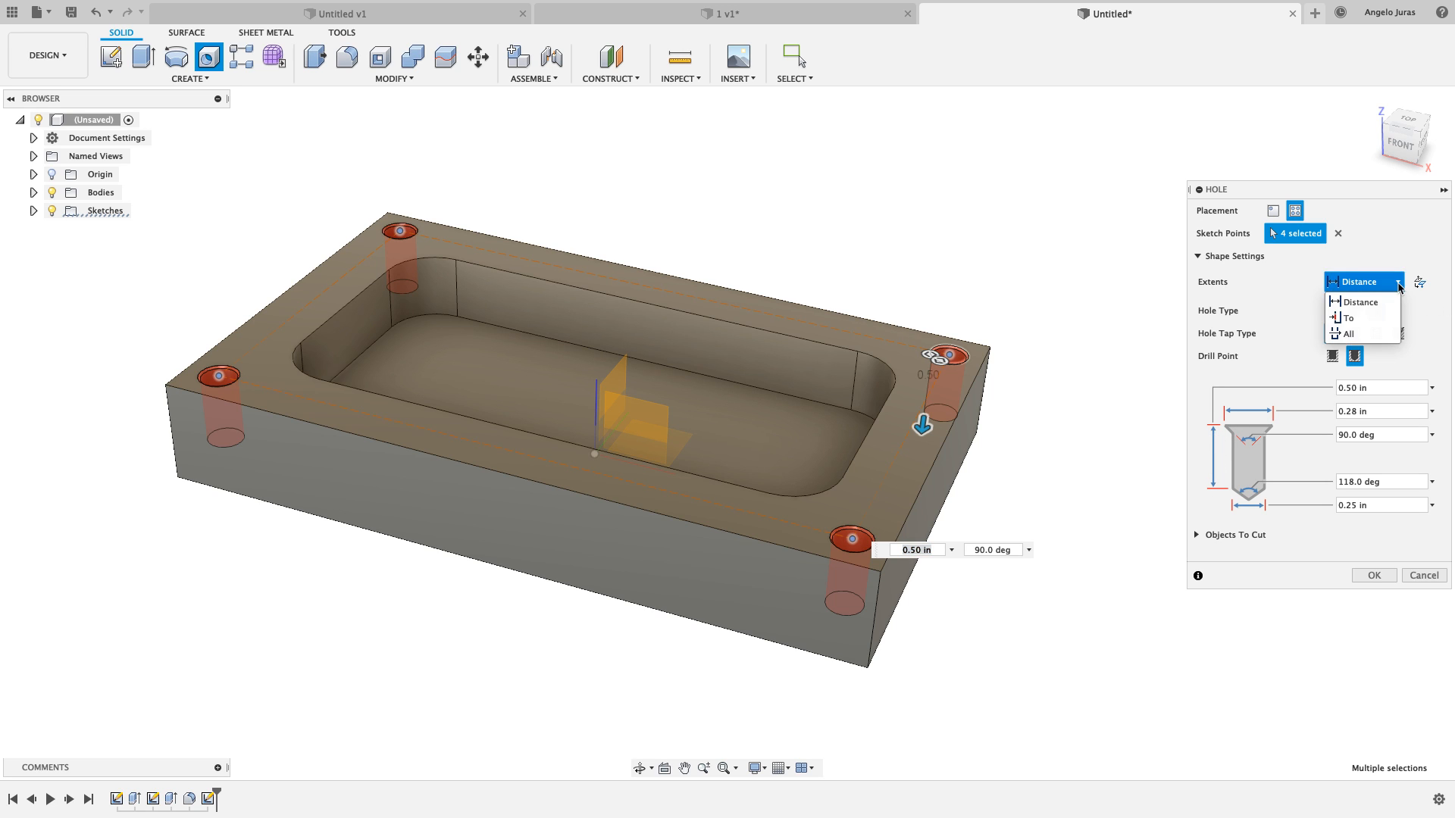
click(1353, 320)
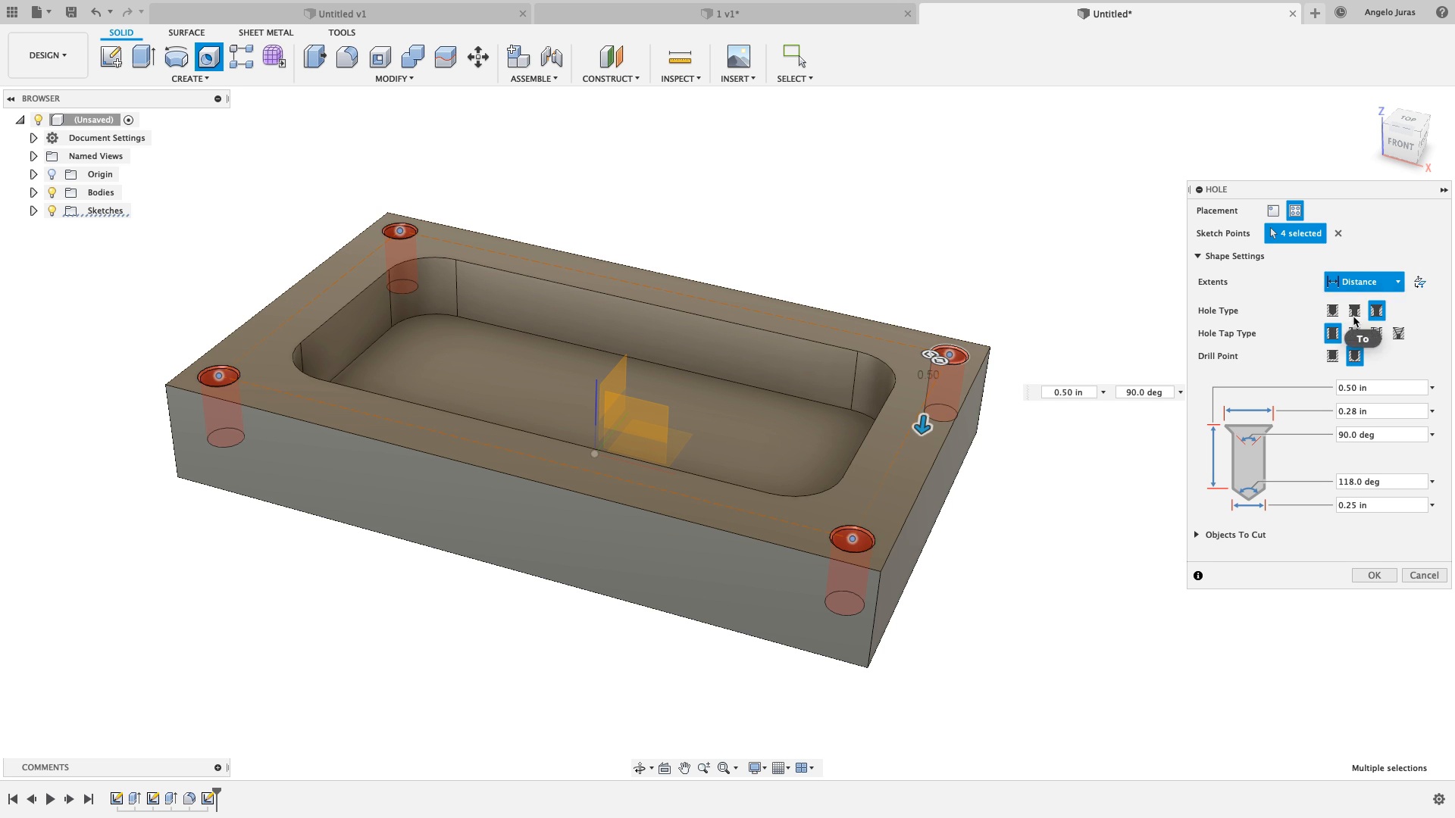
shift+middle_drag(1137, 402, 1009, 347)
click(899, 378)
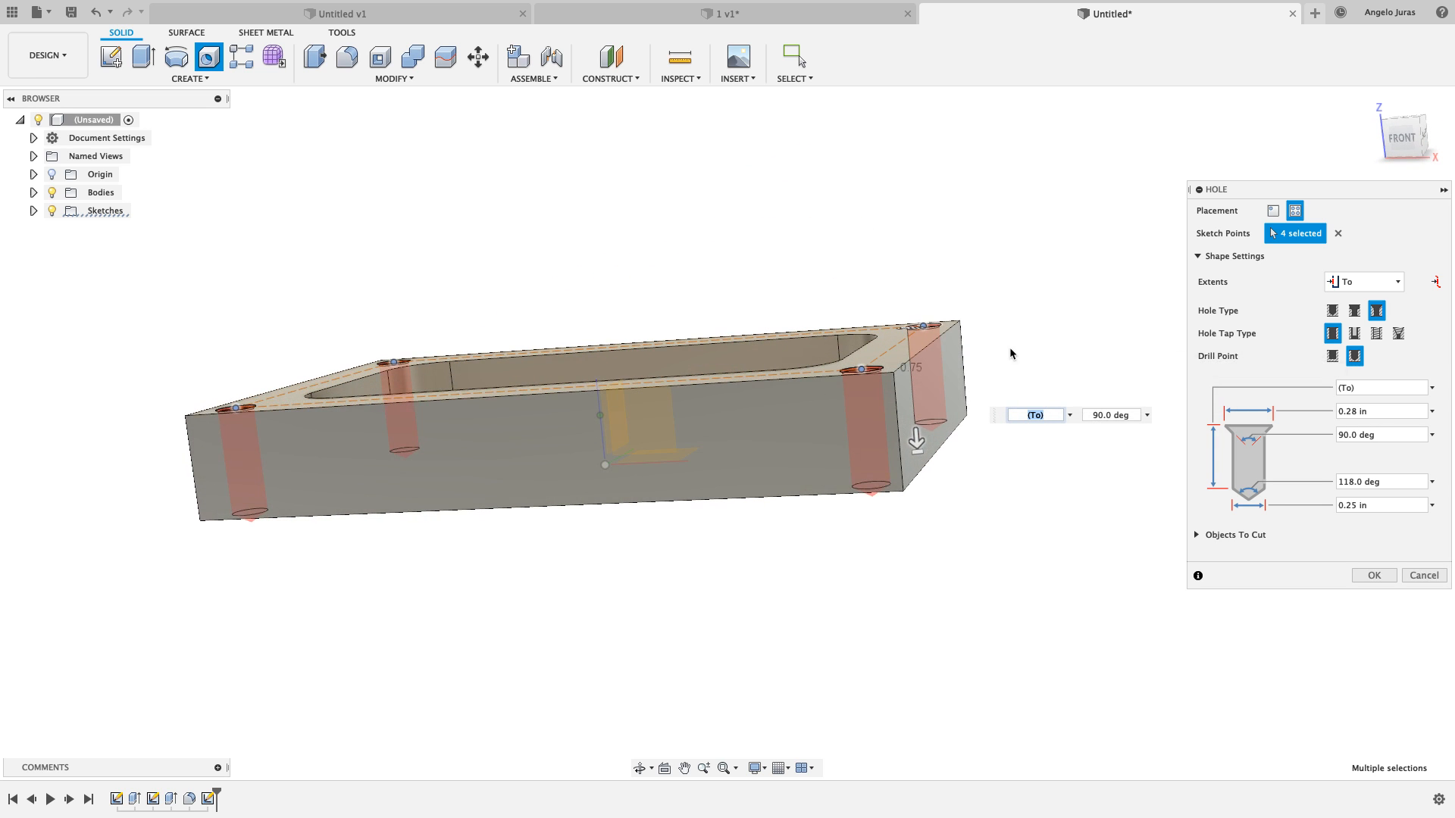
click(1396, 282)
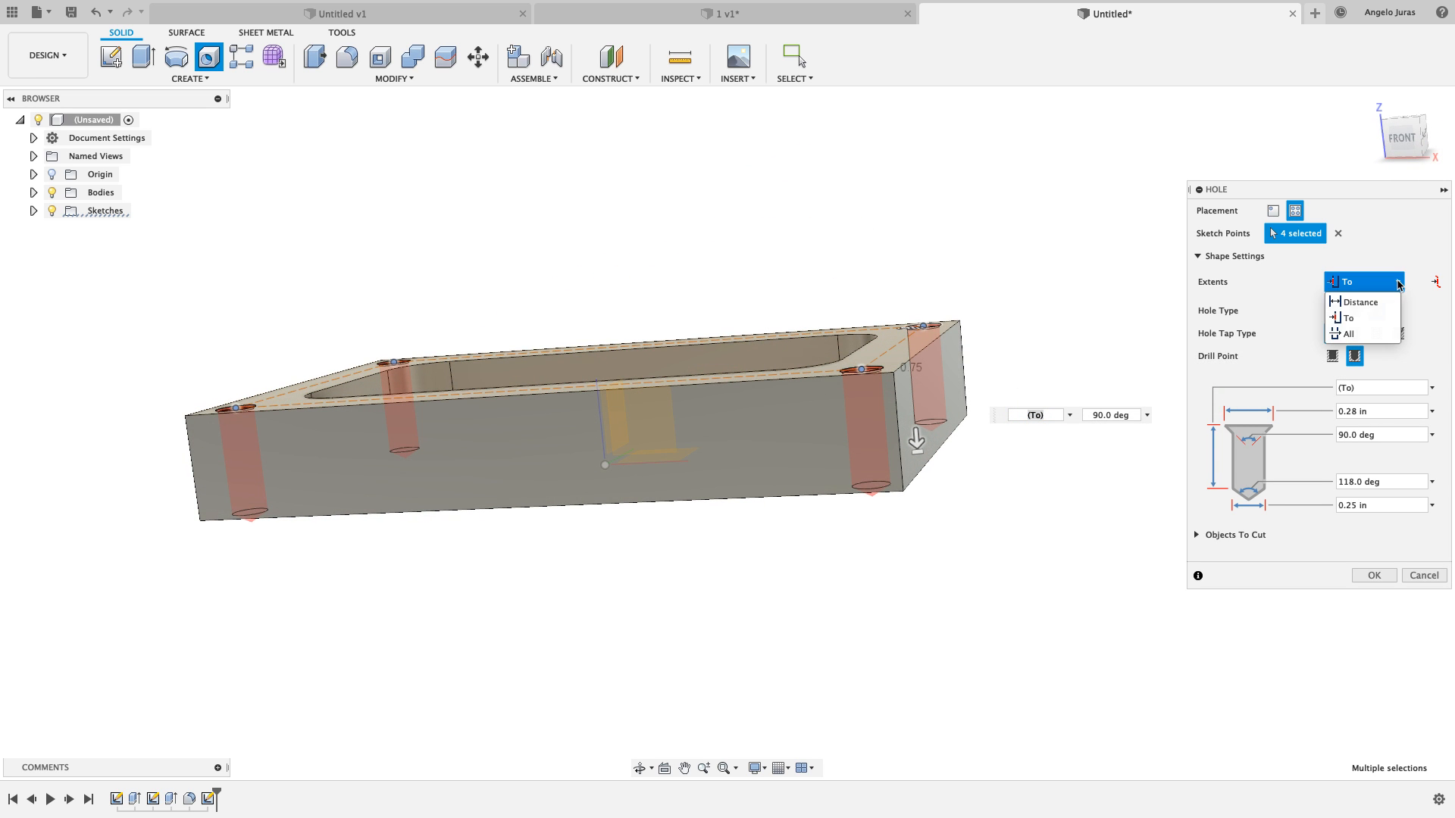
click(1361, 302)
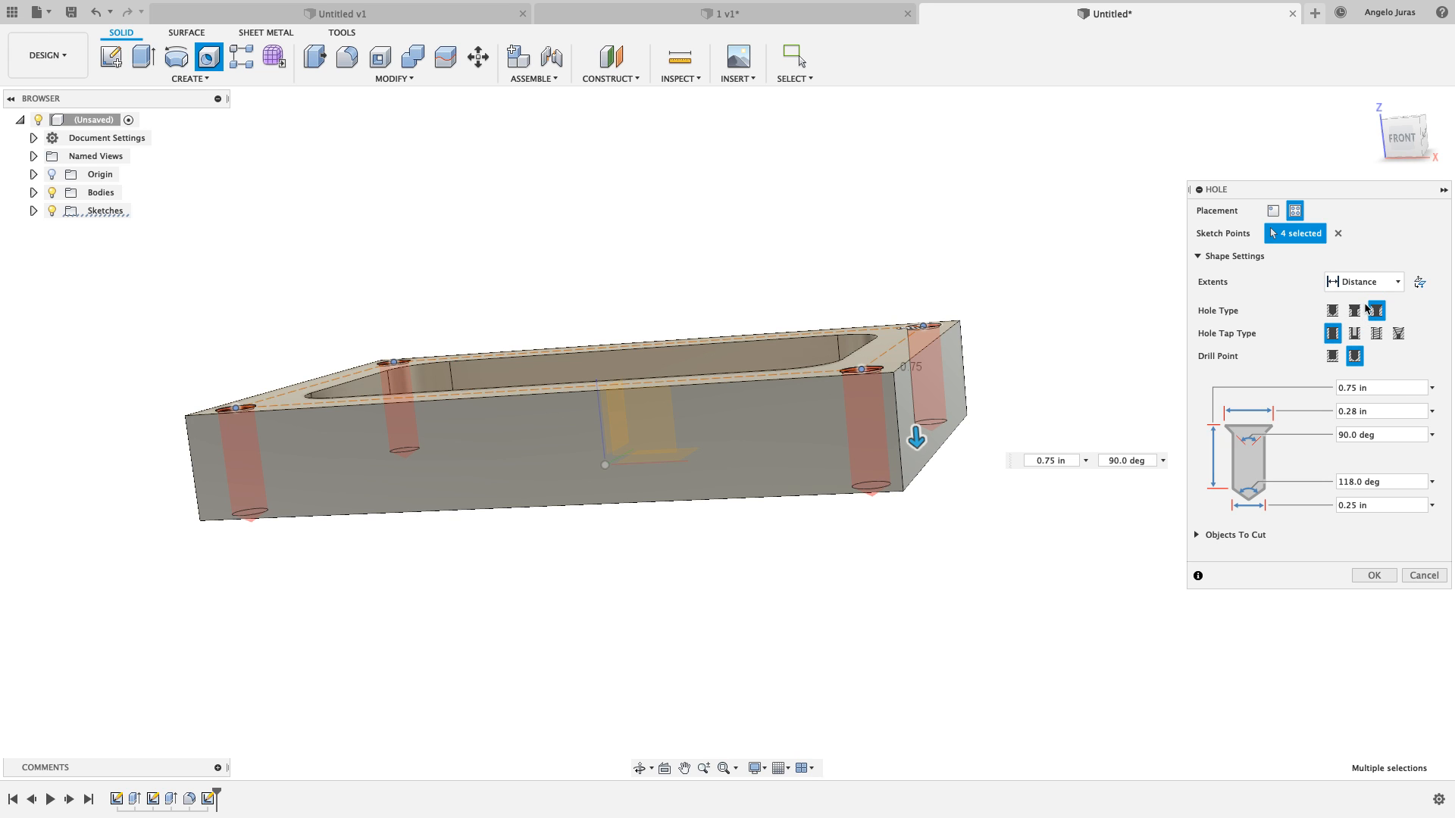
Set the hole depth to 0.5 in and create the four countersunk holes with a 0.25 in diameter
click(1377, 388)
drag(1378, 388, 1322, 391)
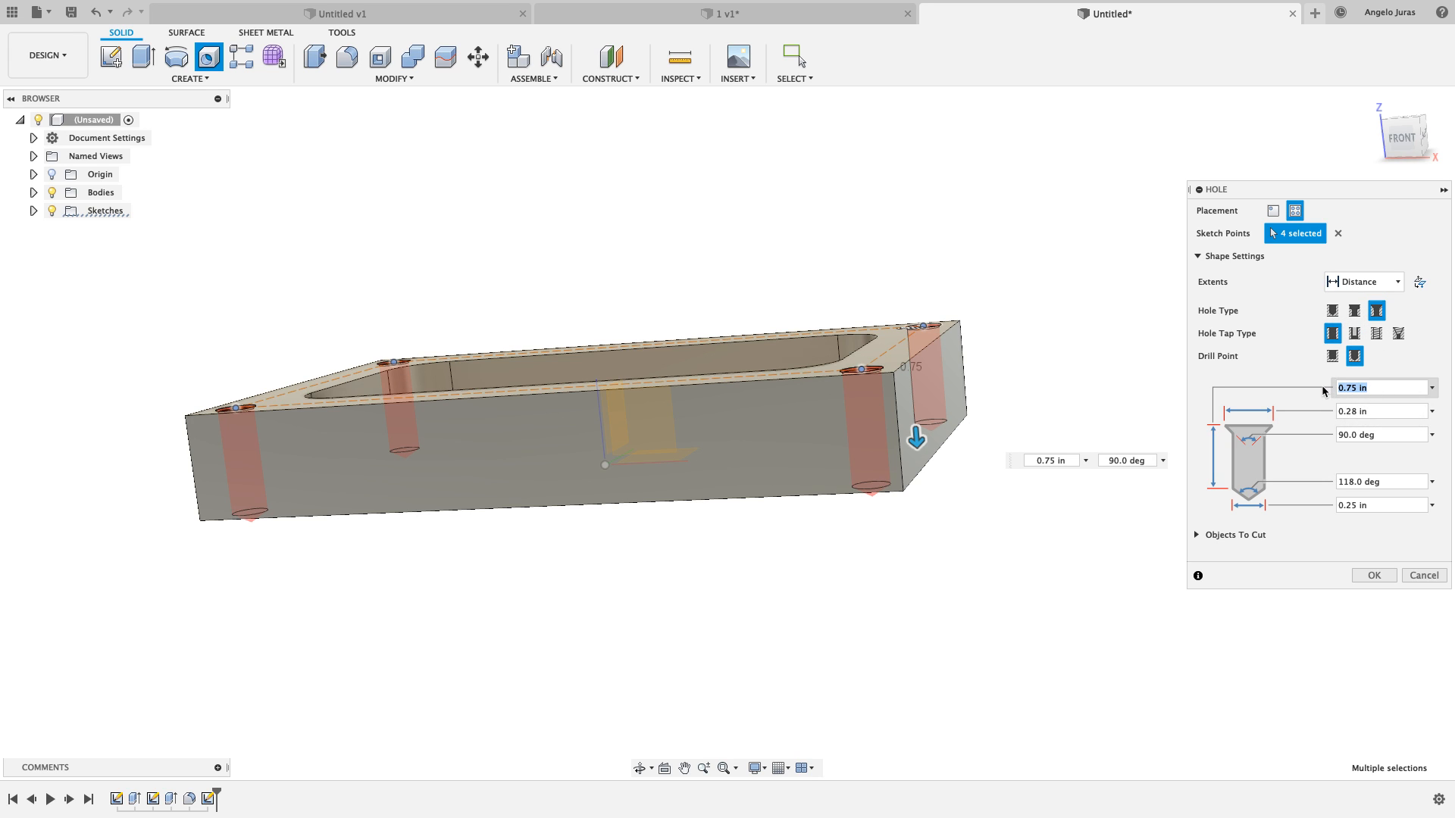
text(.5)
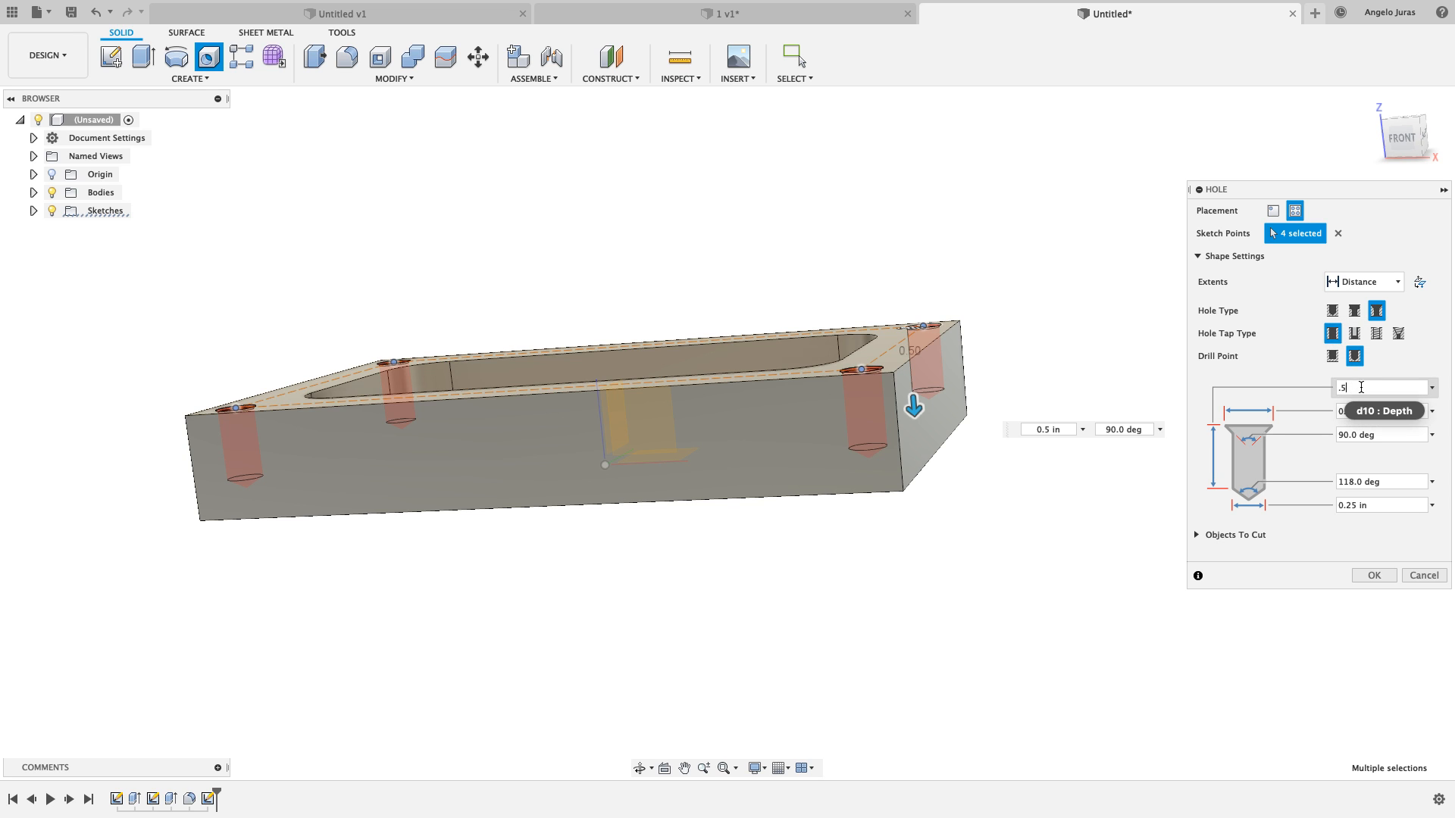
click(1383, 411)
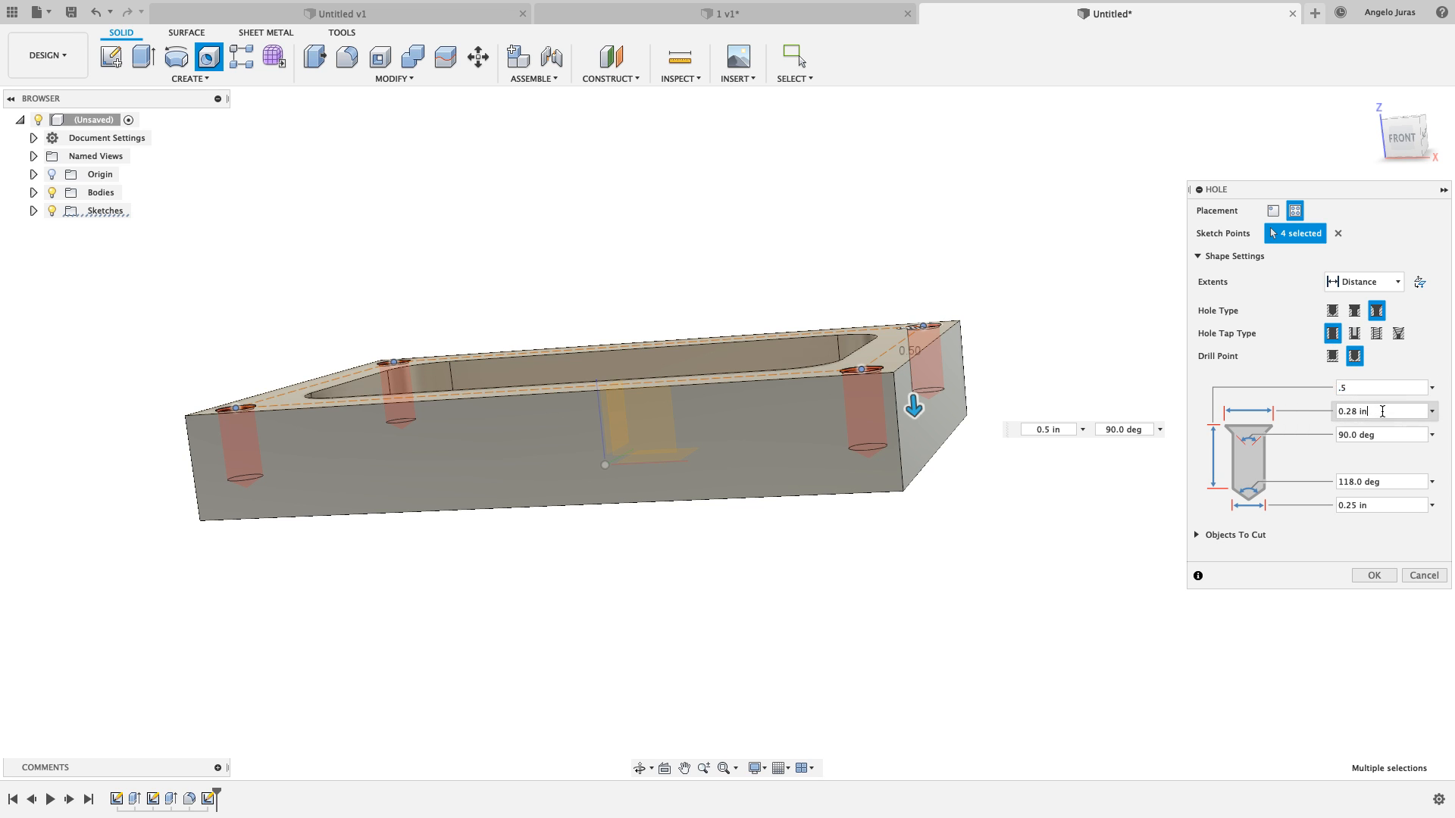
triple_click(1382, 411)
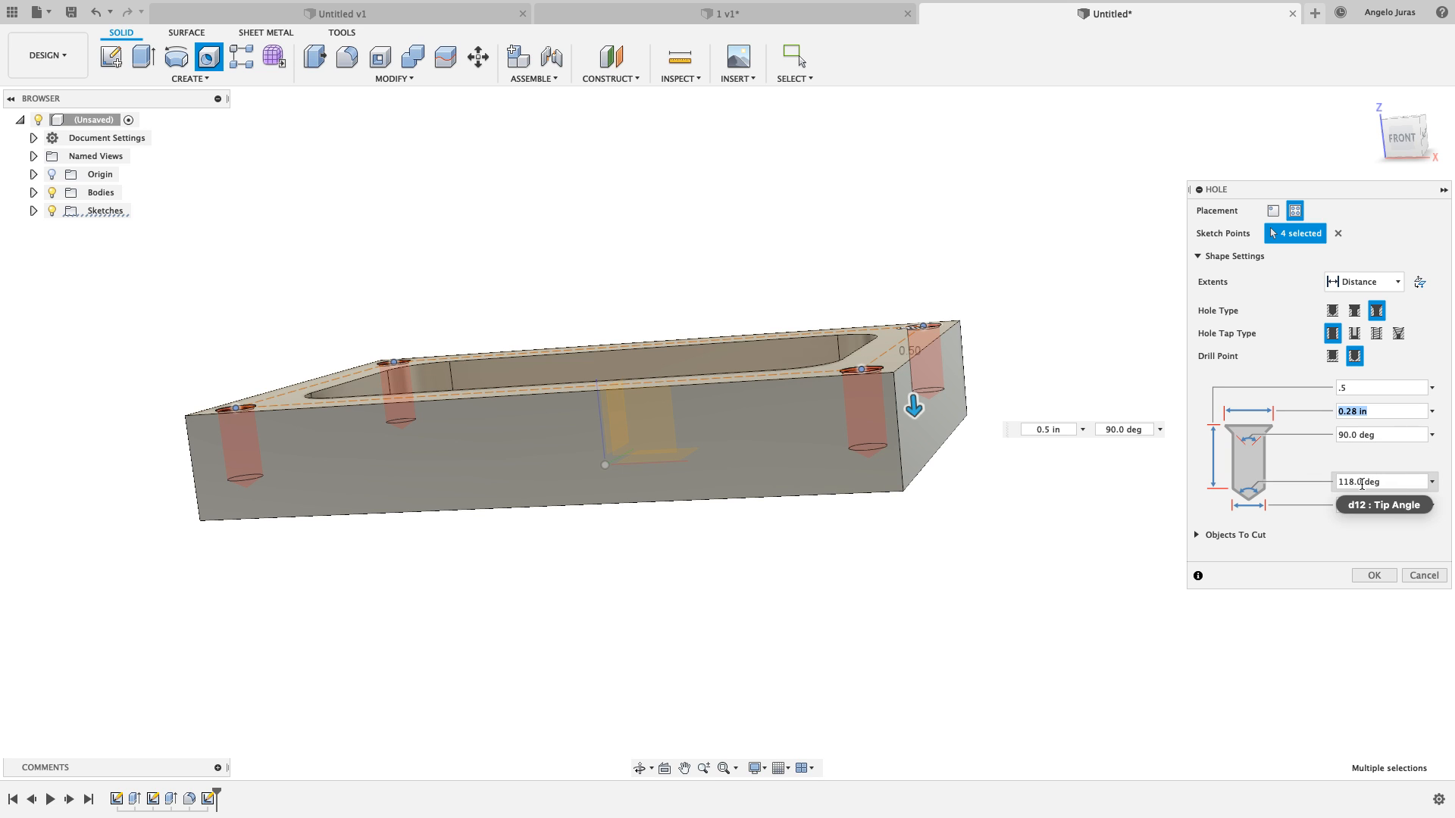
double_click(1357, 506)
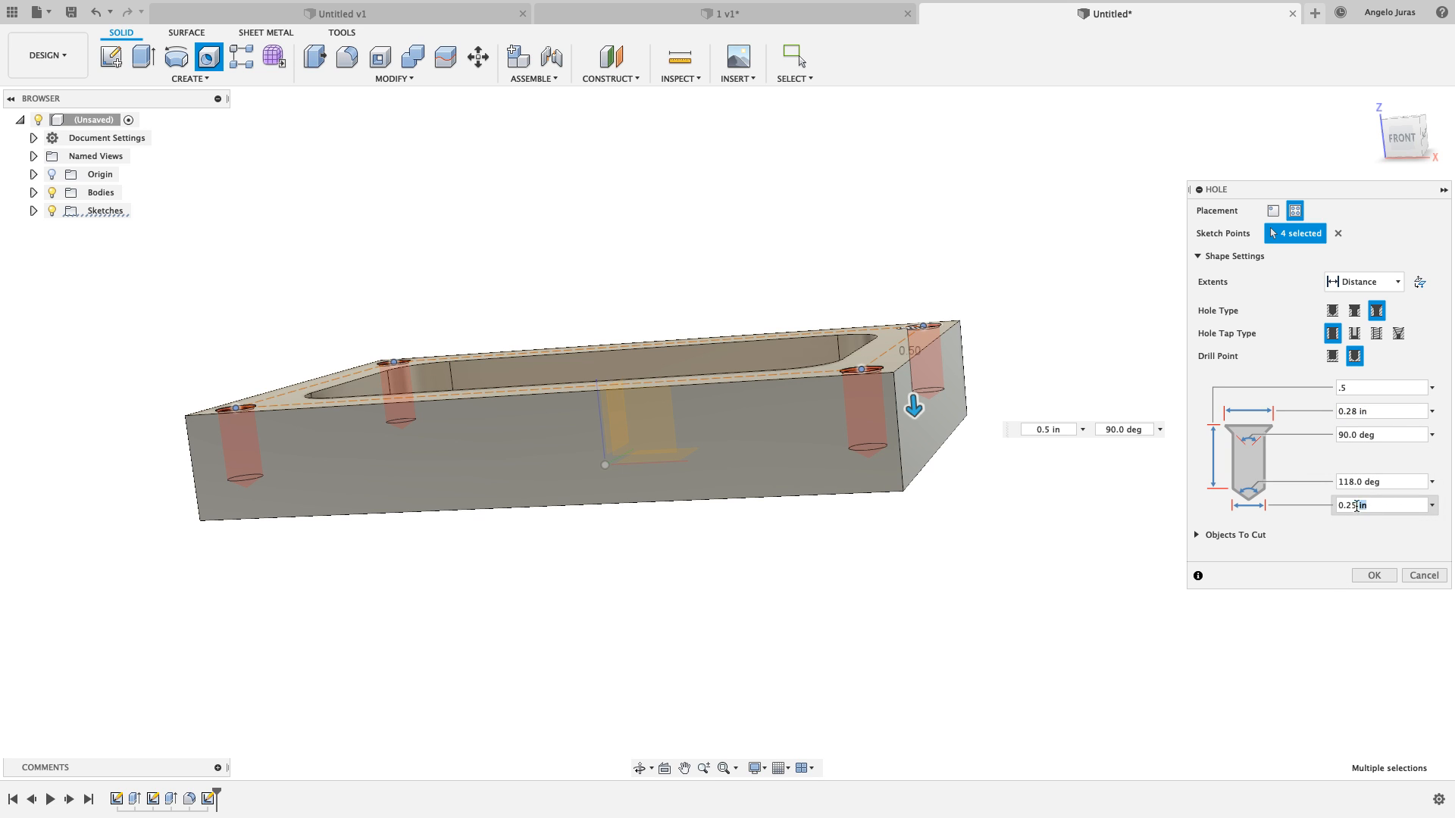
drag(1356, 506, 1326, 512)
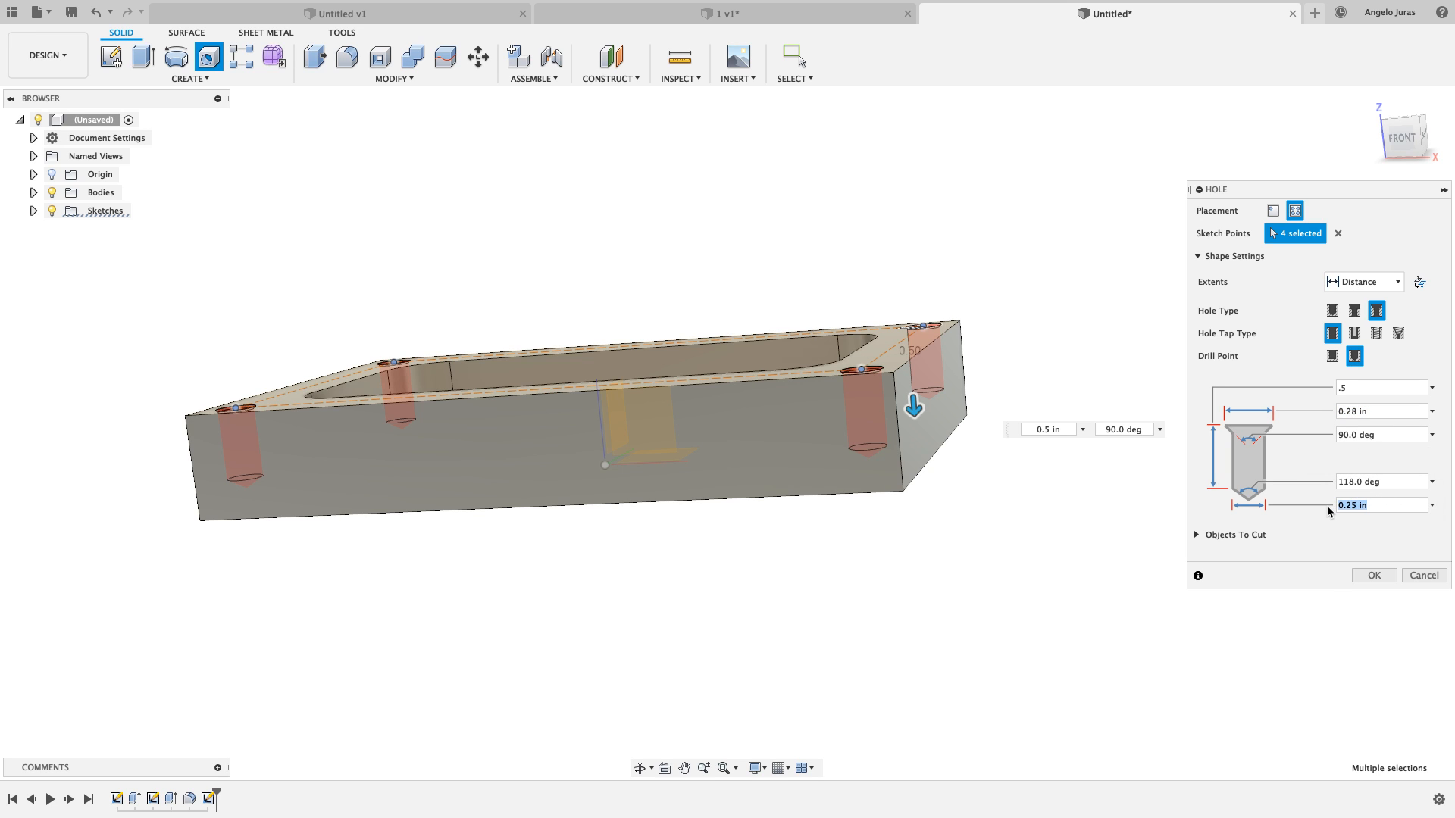
click(1371, 576)
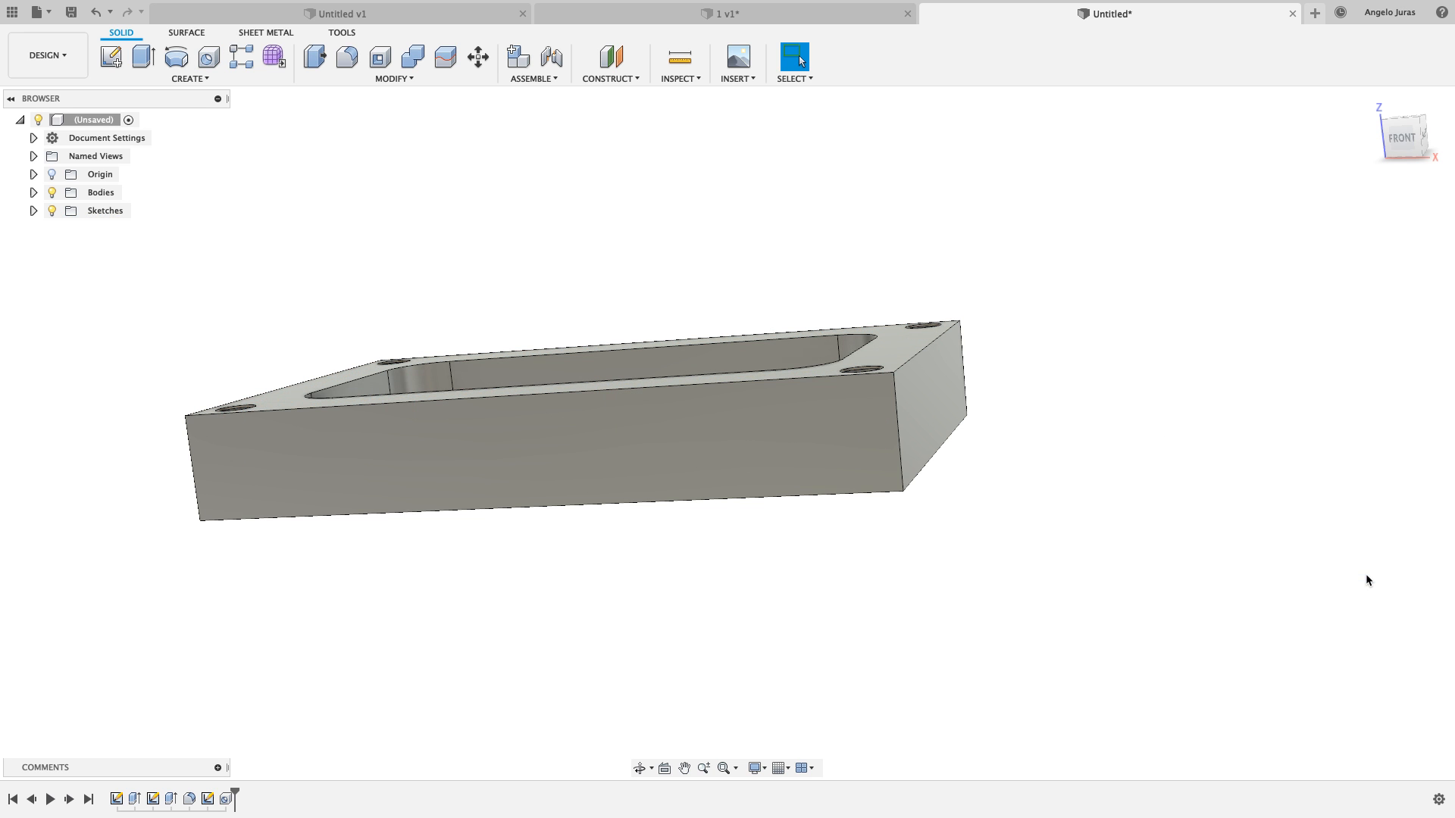
Switch from the Design workspace to the Manufacture workspace
shift+scroll(1367, 576, up, 10)
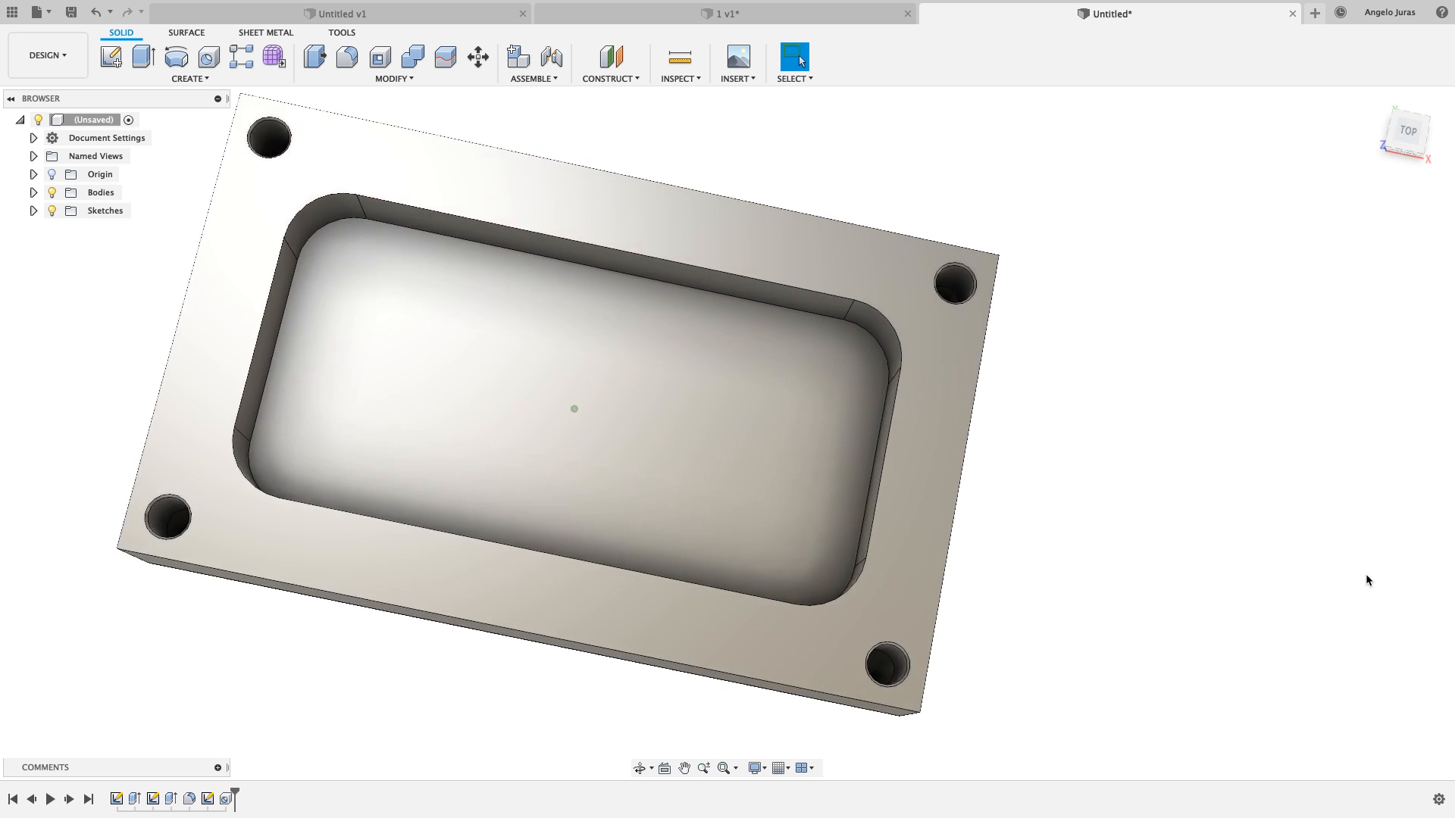
shift+scroll(1366, 576, down, 10)
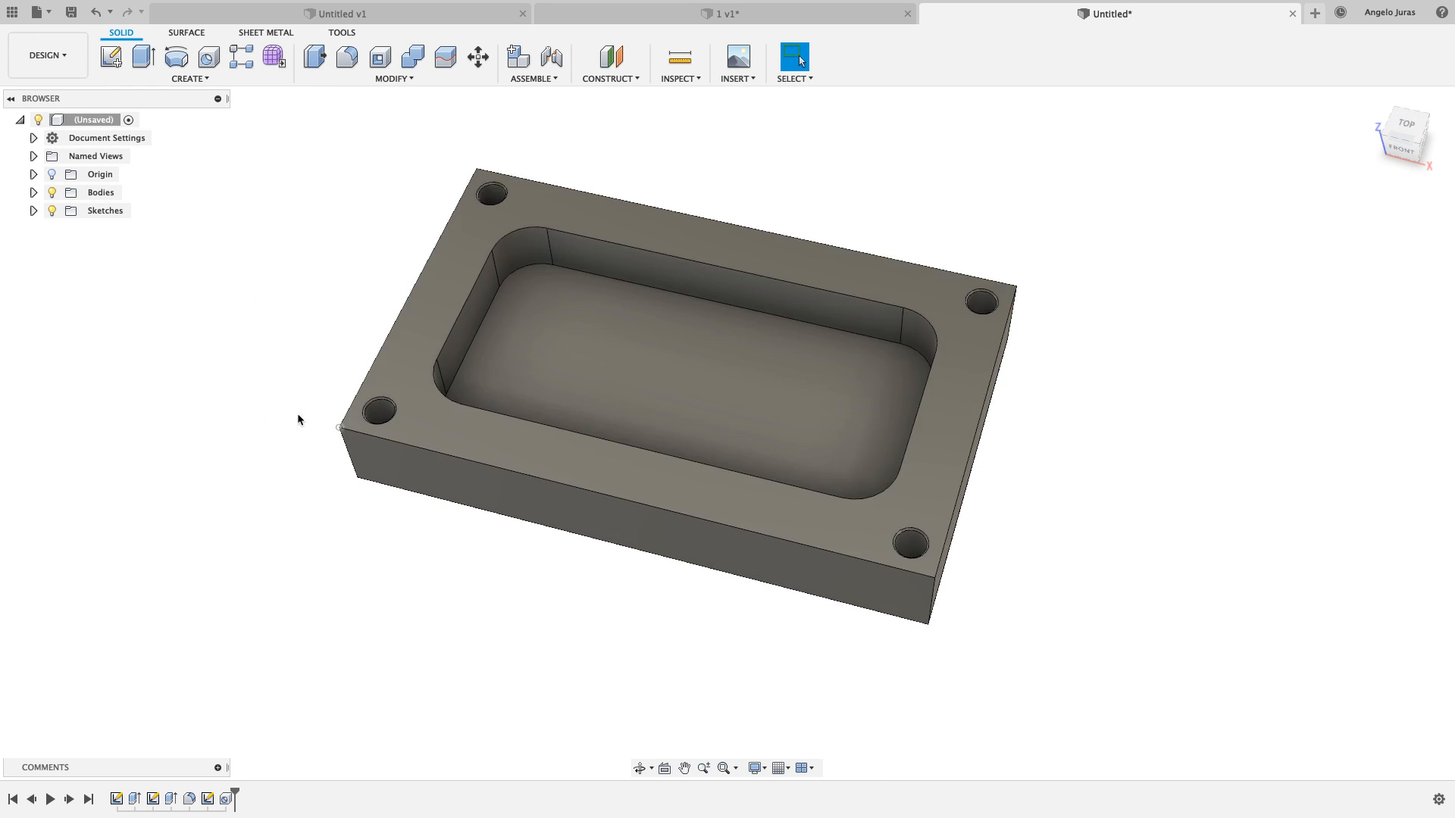
shift+scroll(279, 329, left, 5)
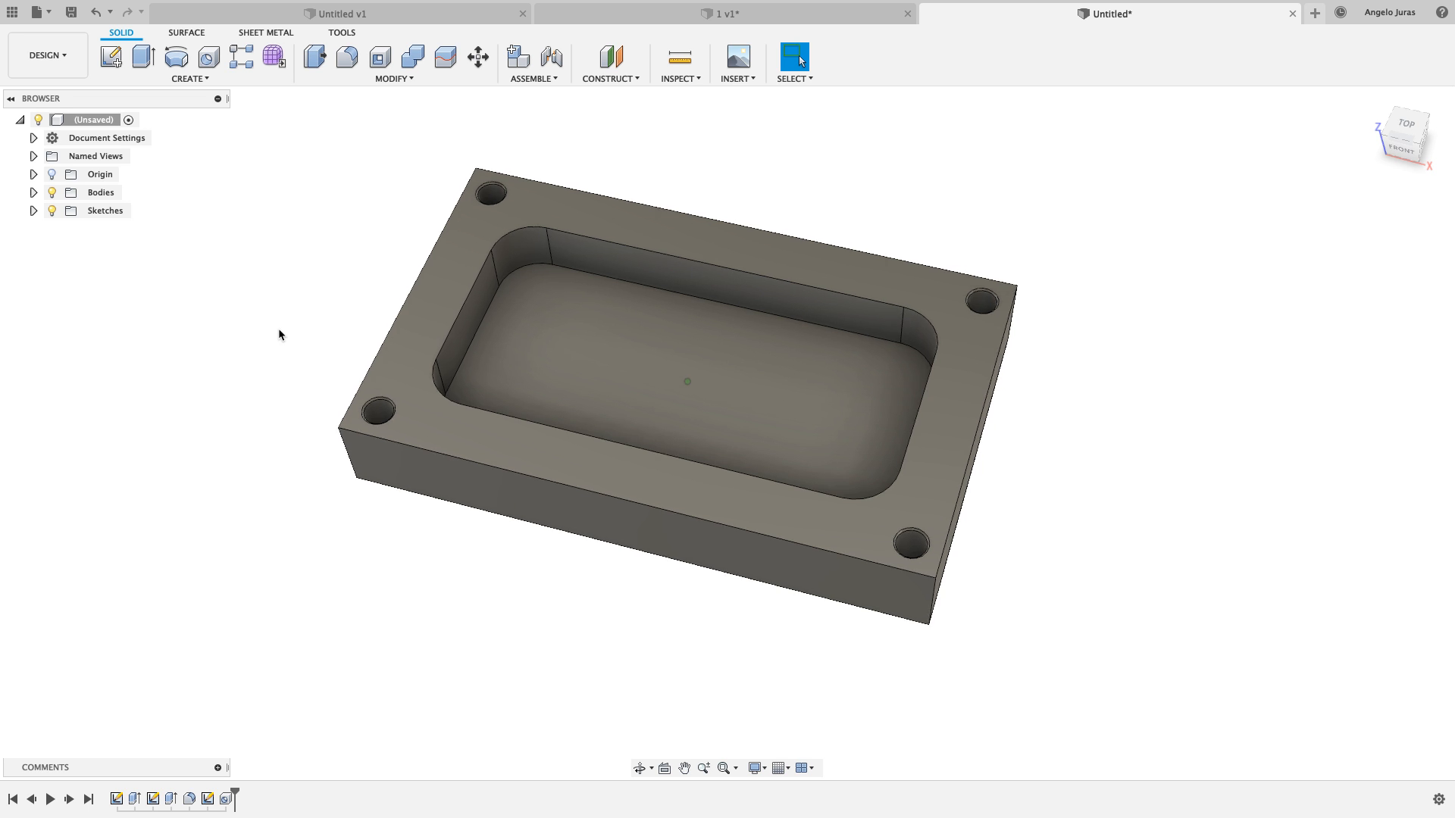
scroll(279, 329, up, 4)
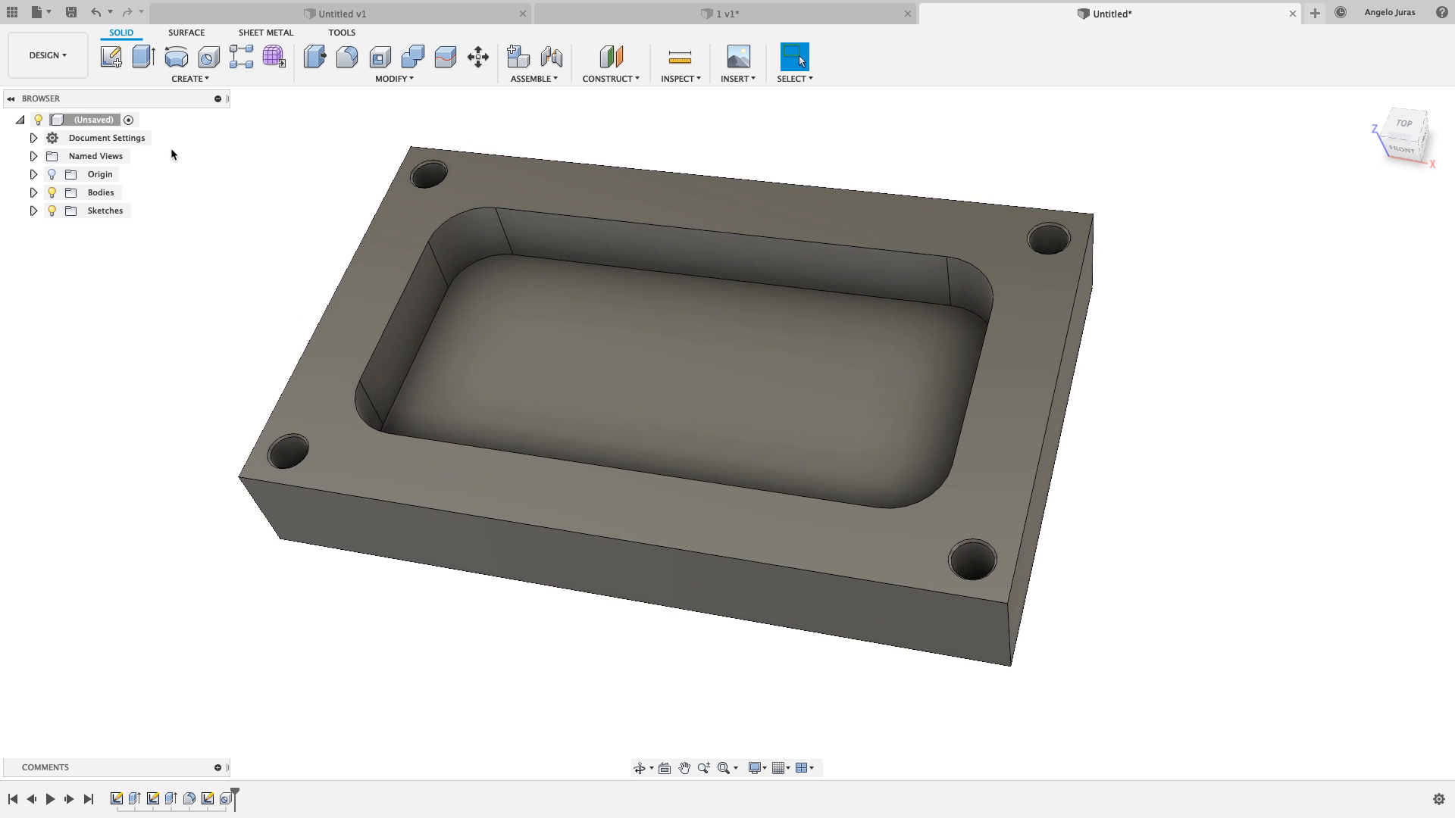
click(70, 61)
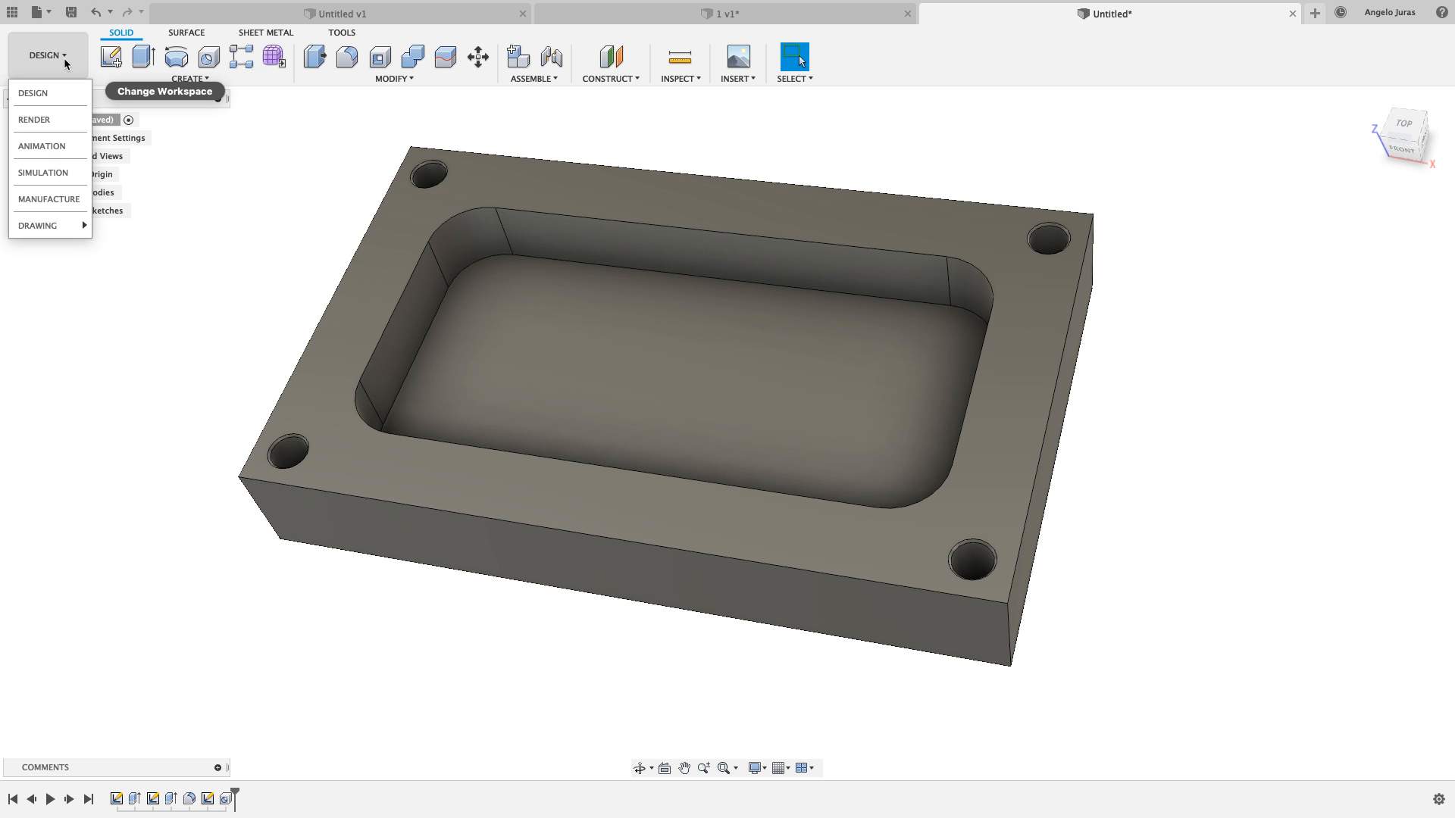
click(48, 194)
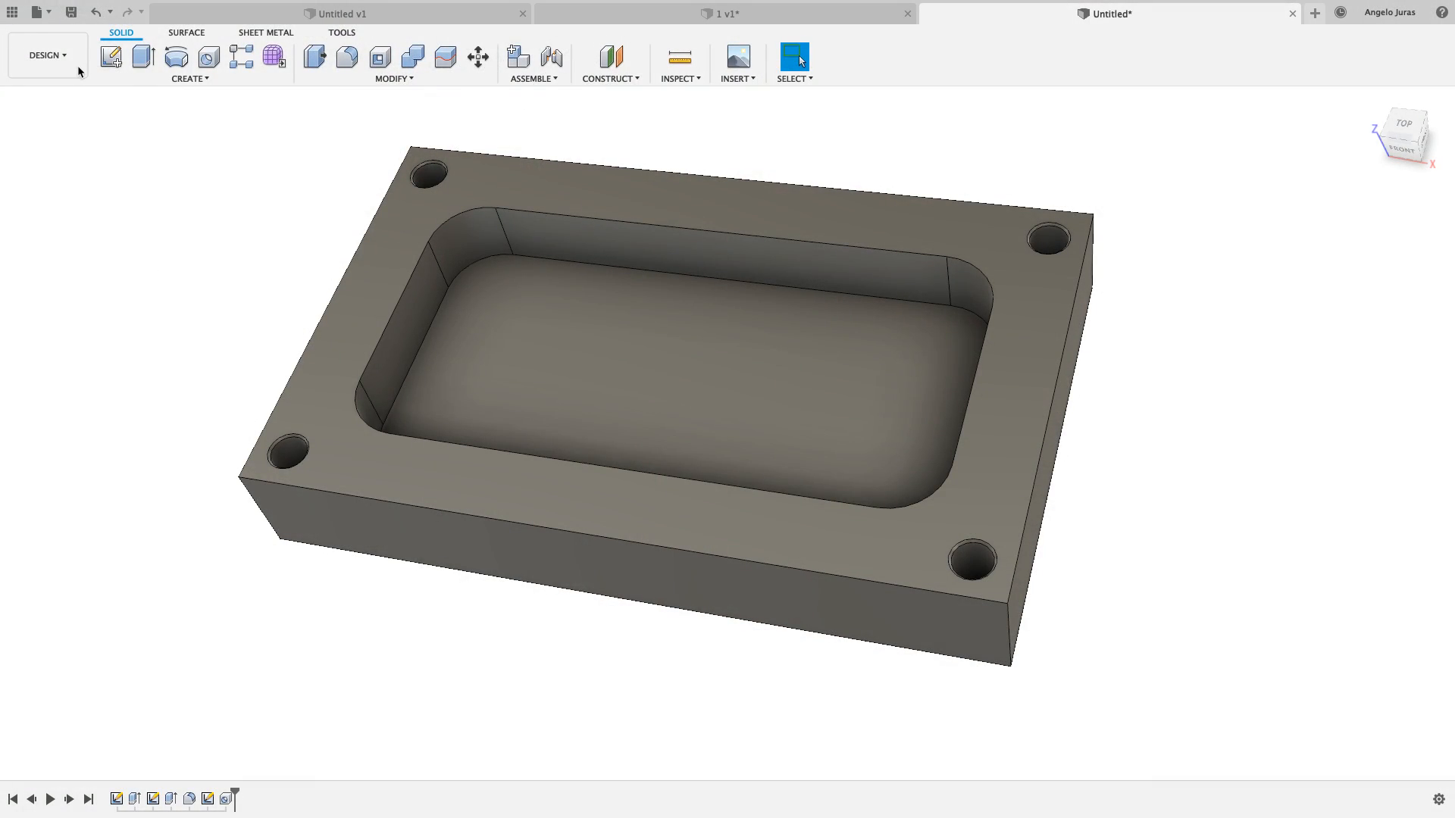
click(57, 61)
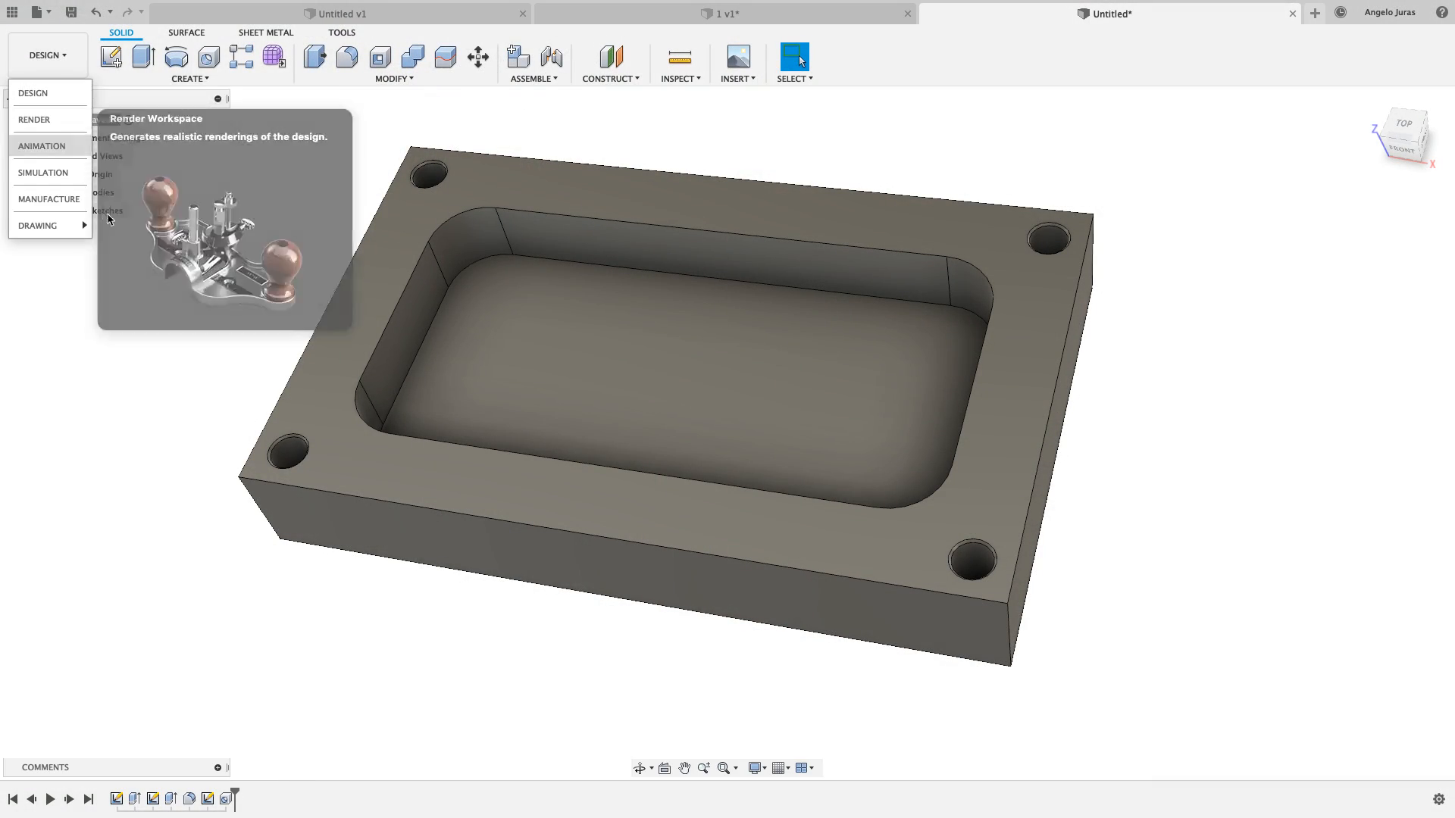
click(44, 201)
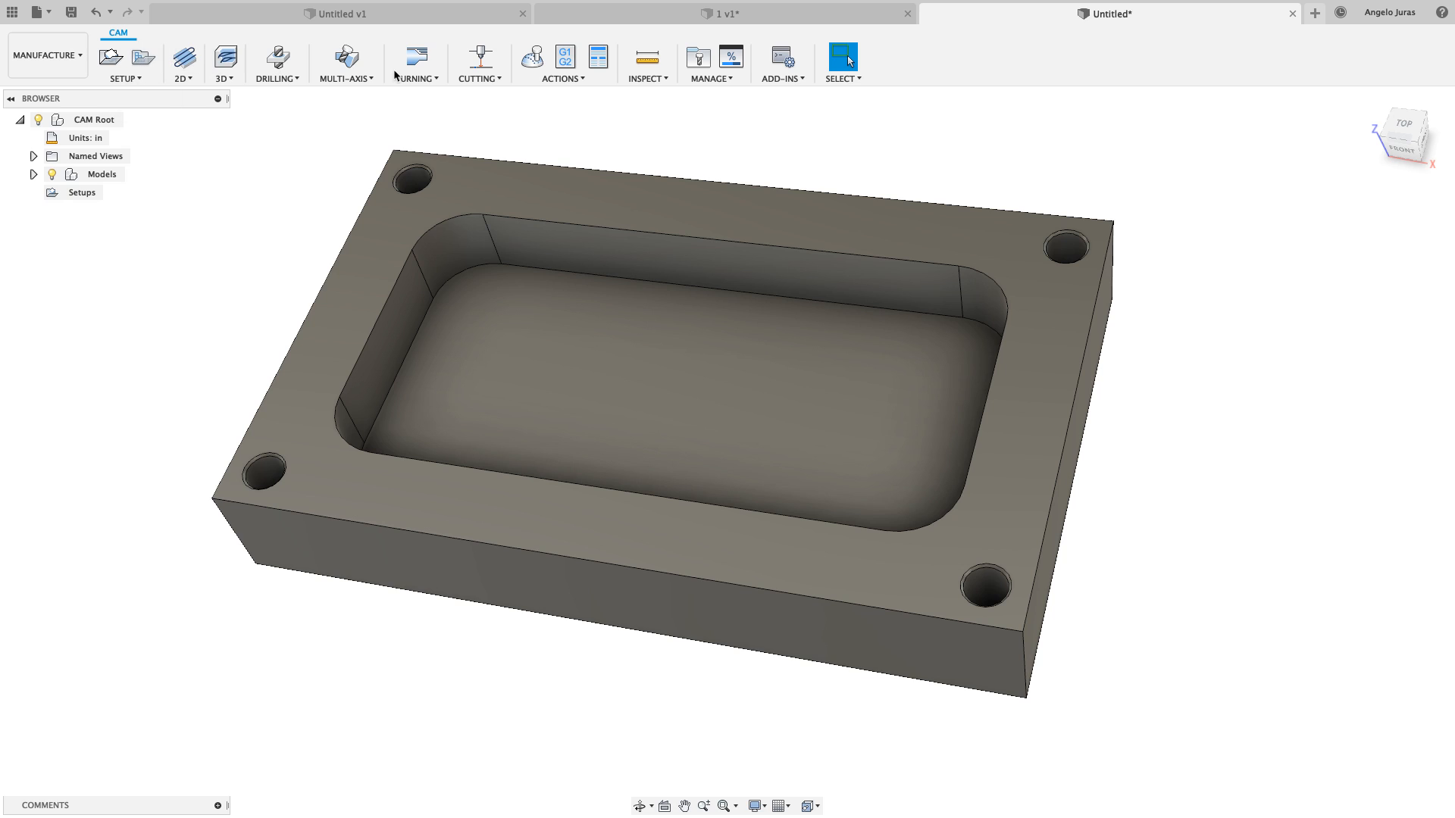
Start a new machining setup with Milling as the operation type
click(111, 68)
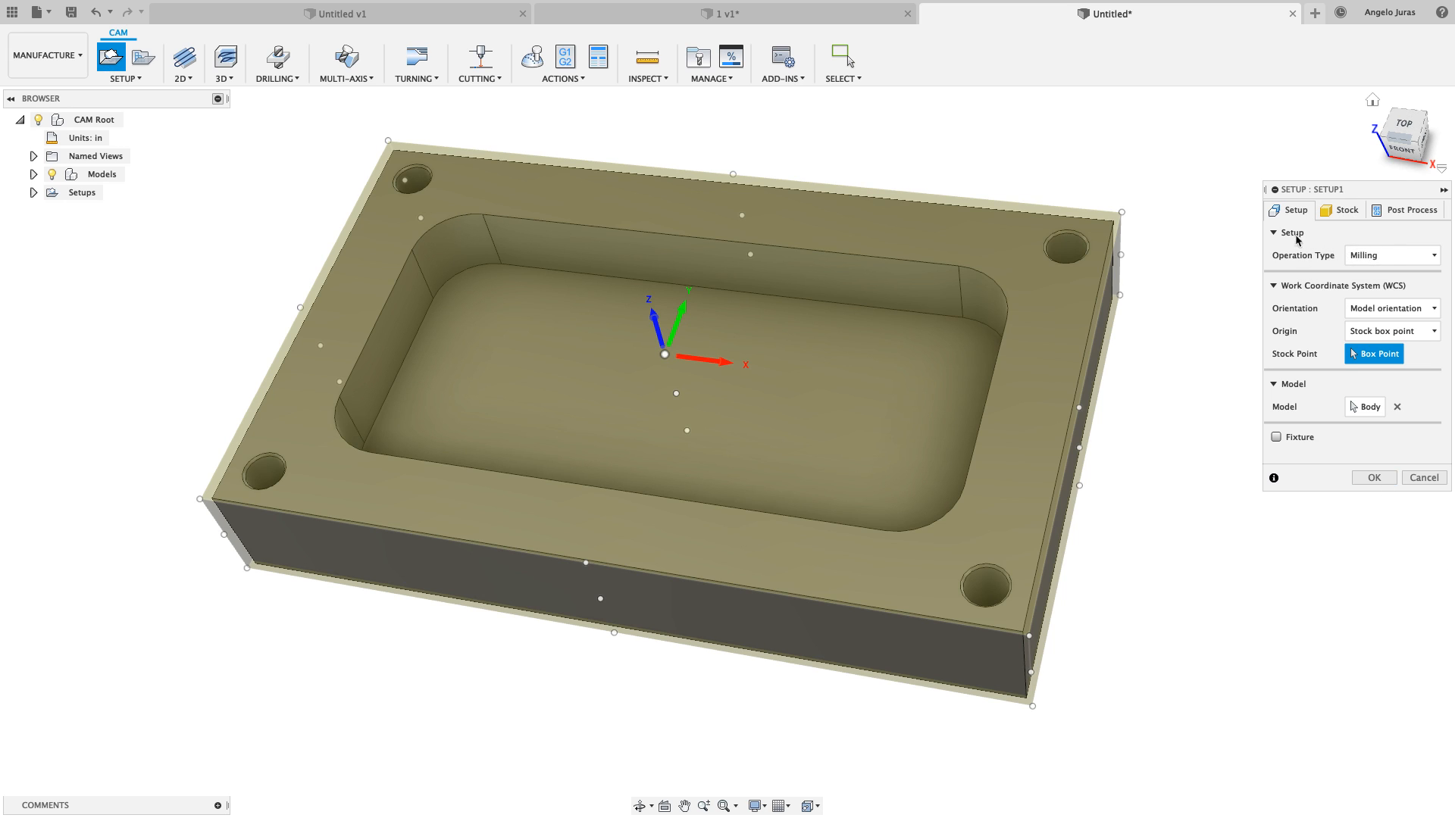
click(1434, 258)
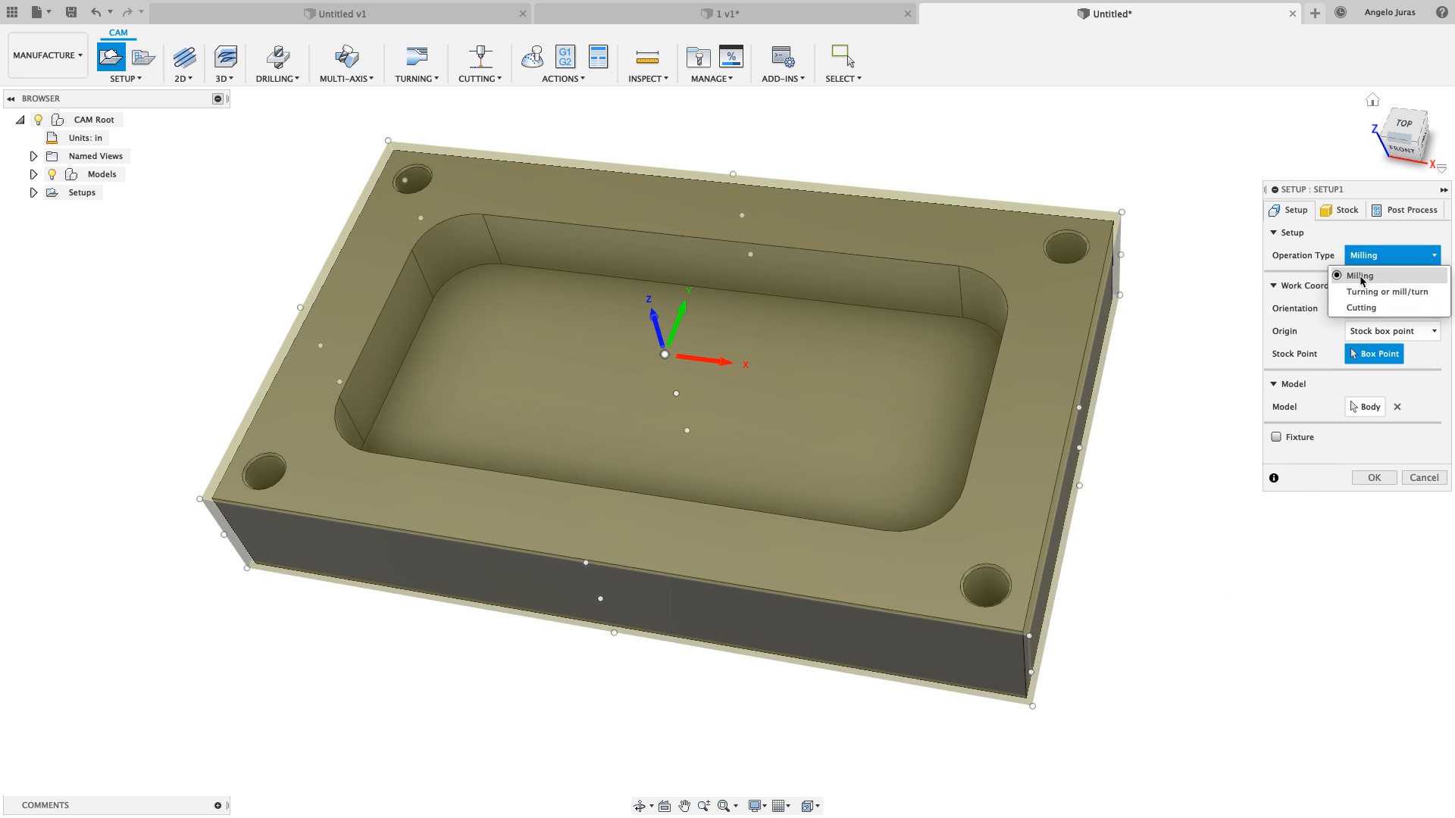
click(1361, 277)
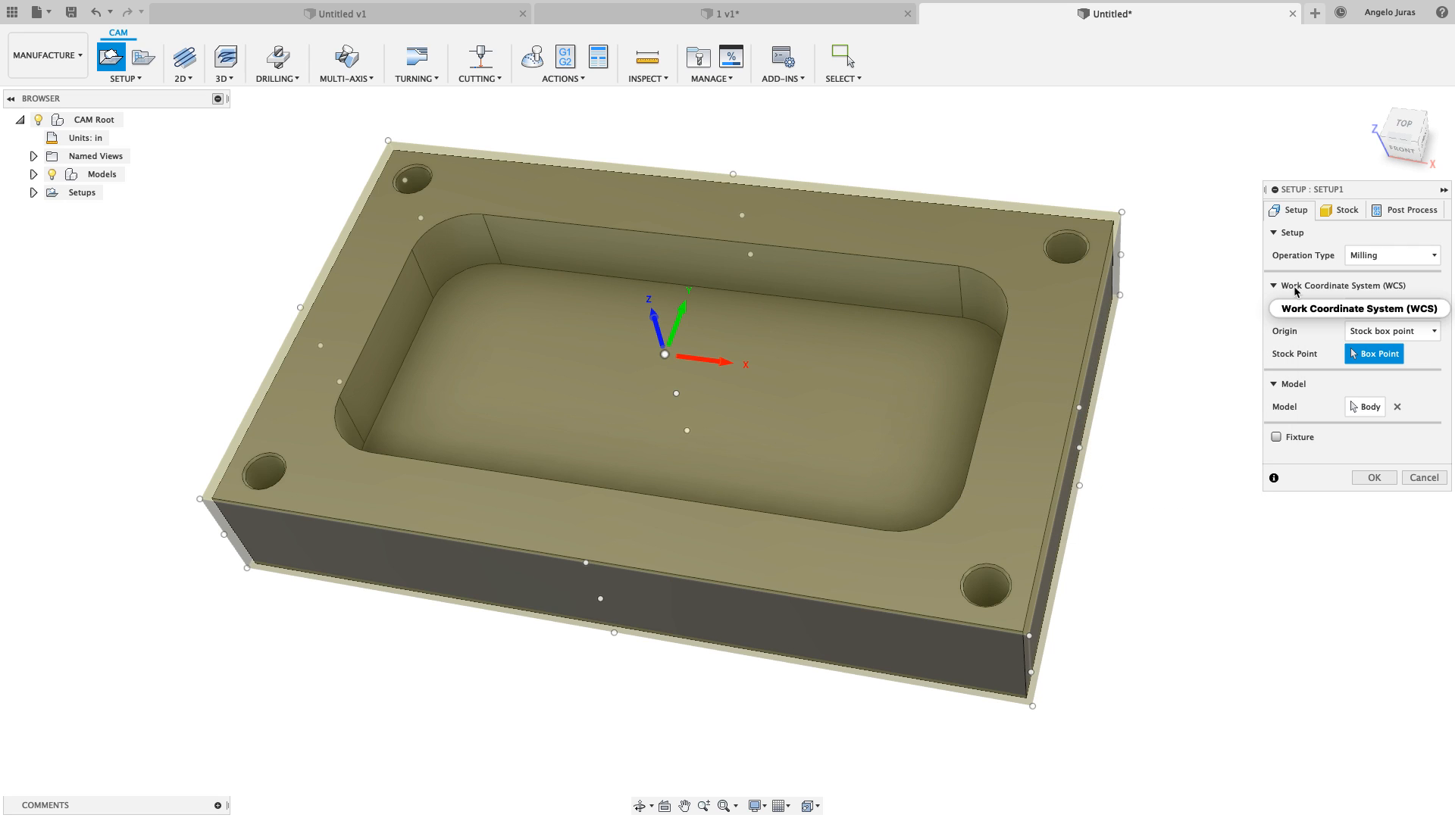
Orient the work coordinate system by Z axis/plane and X axis, using the block's top face for Z and its short end face for X
mouse_move(1312, 292)
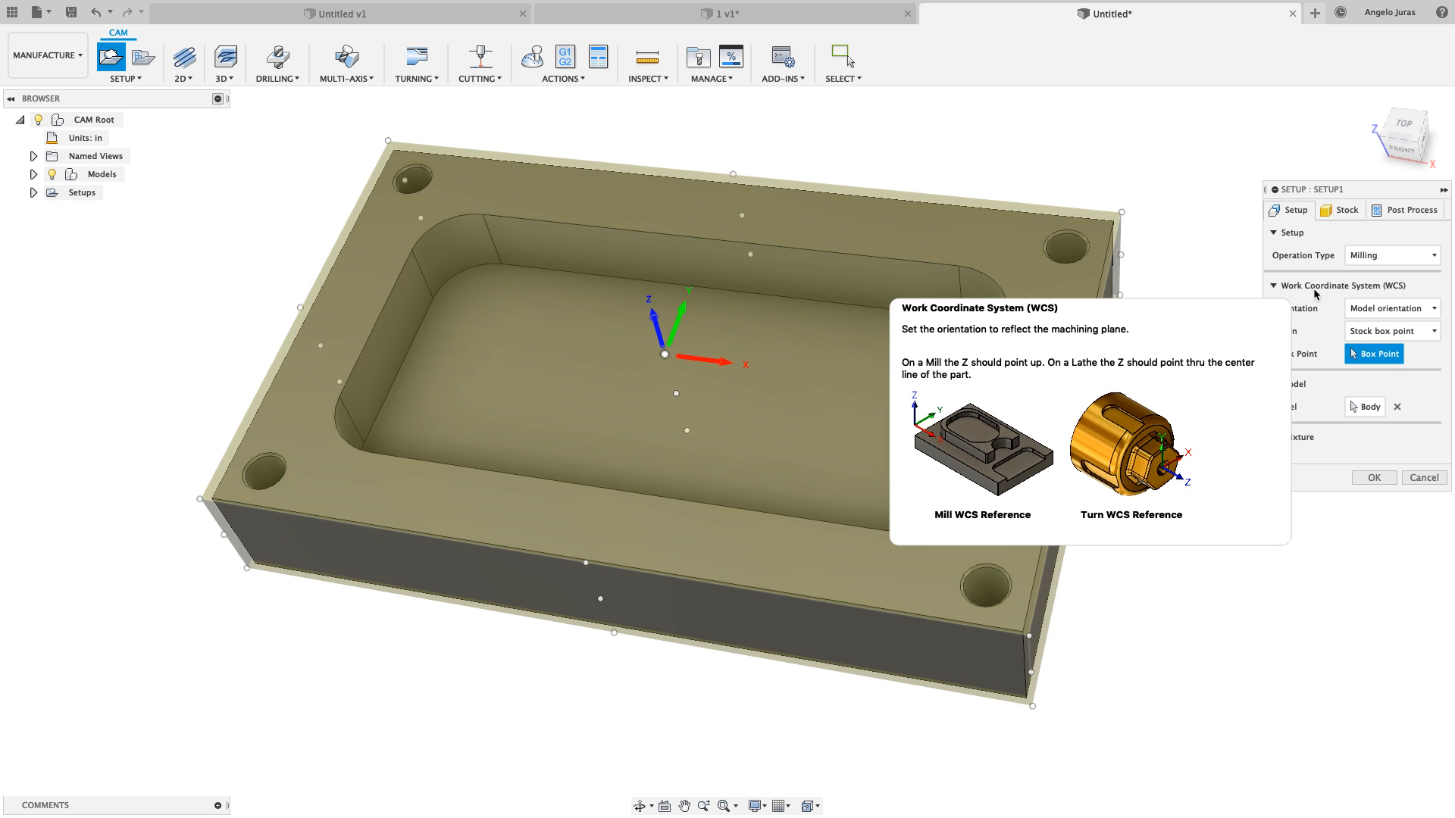
click(1429, 312)
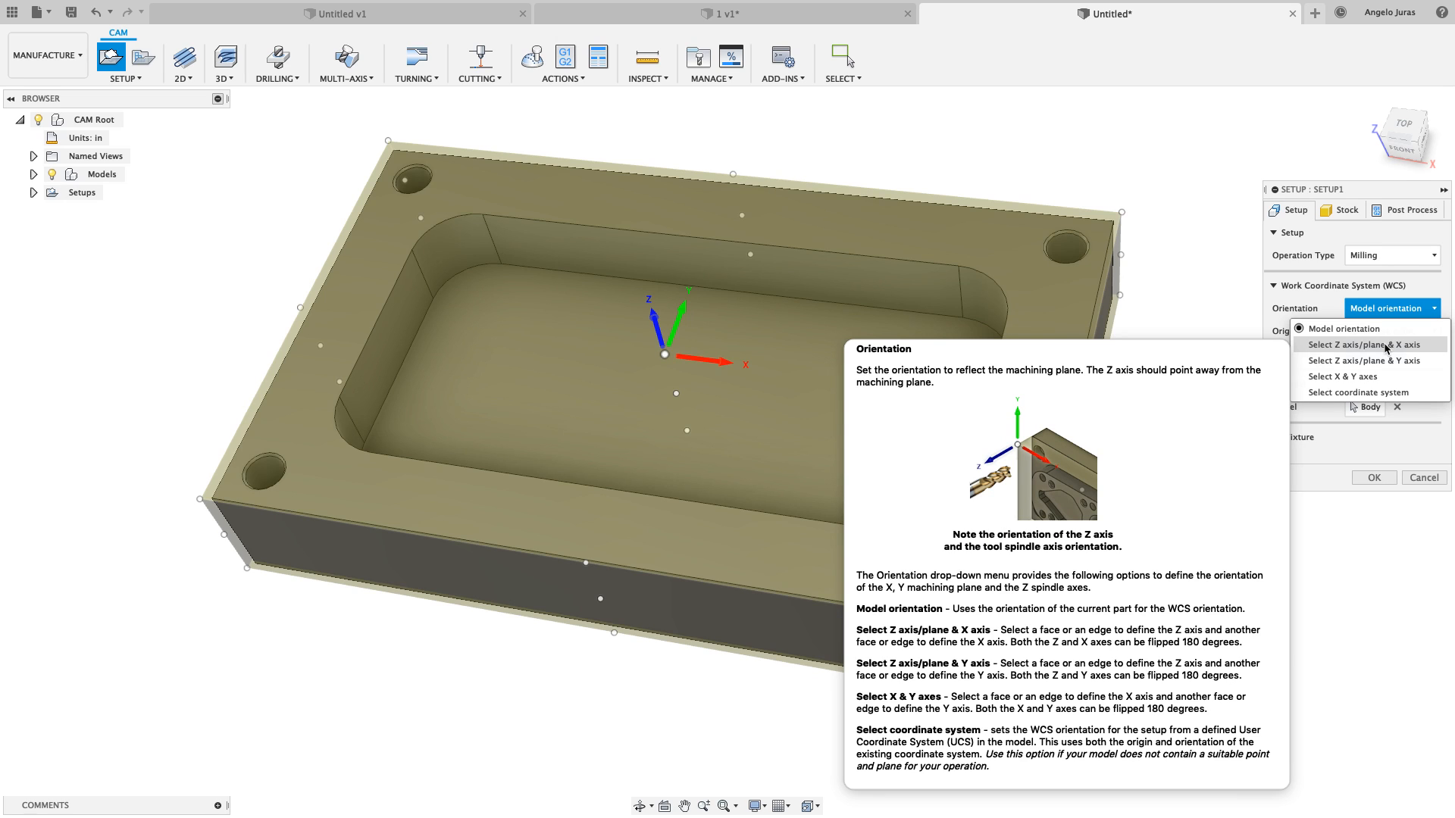
click(1386, 348)
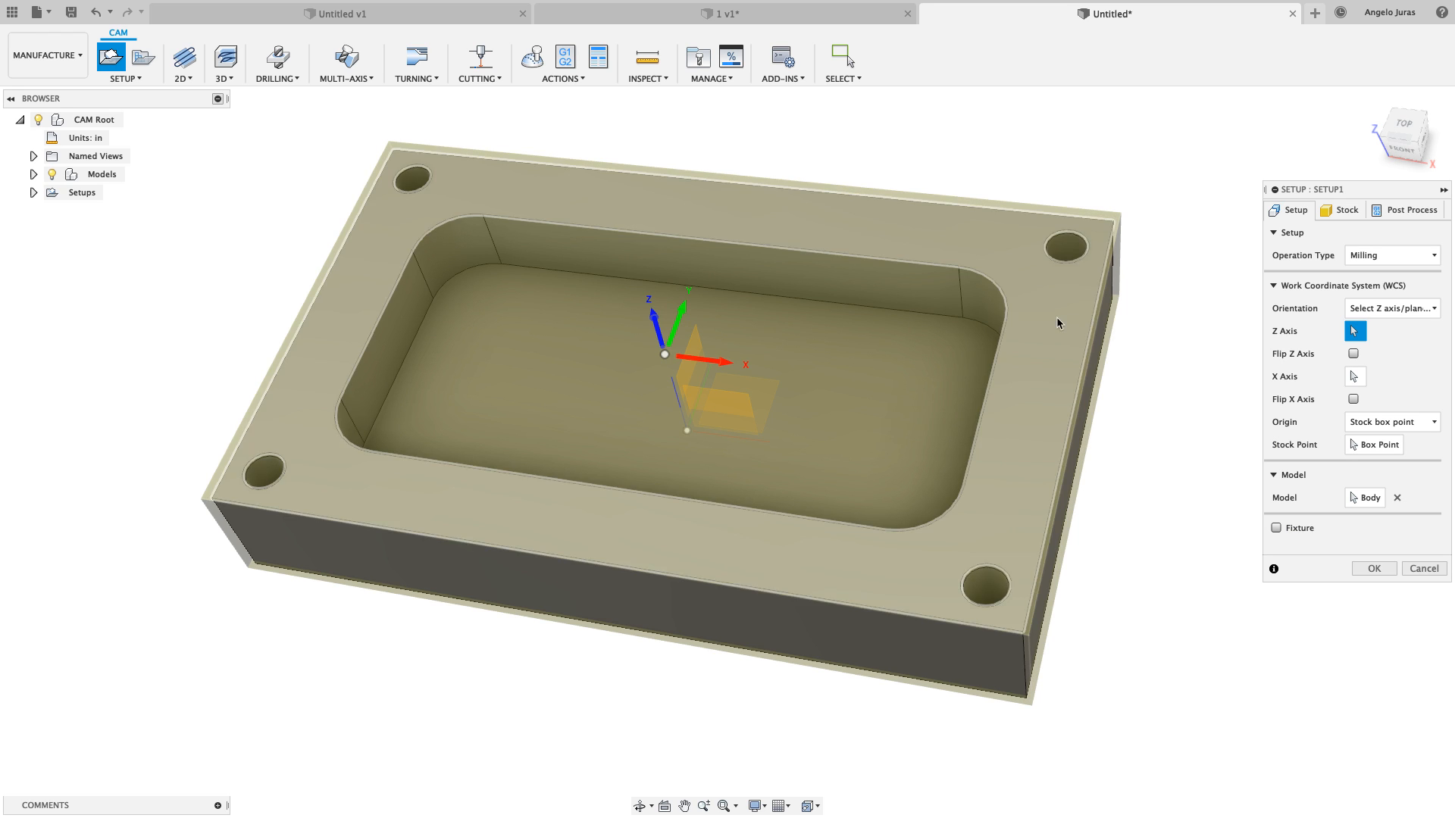
click(1049, 315)
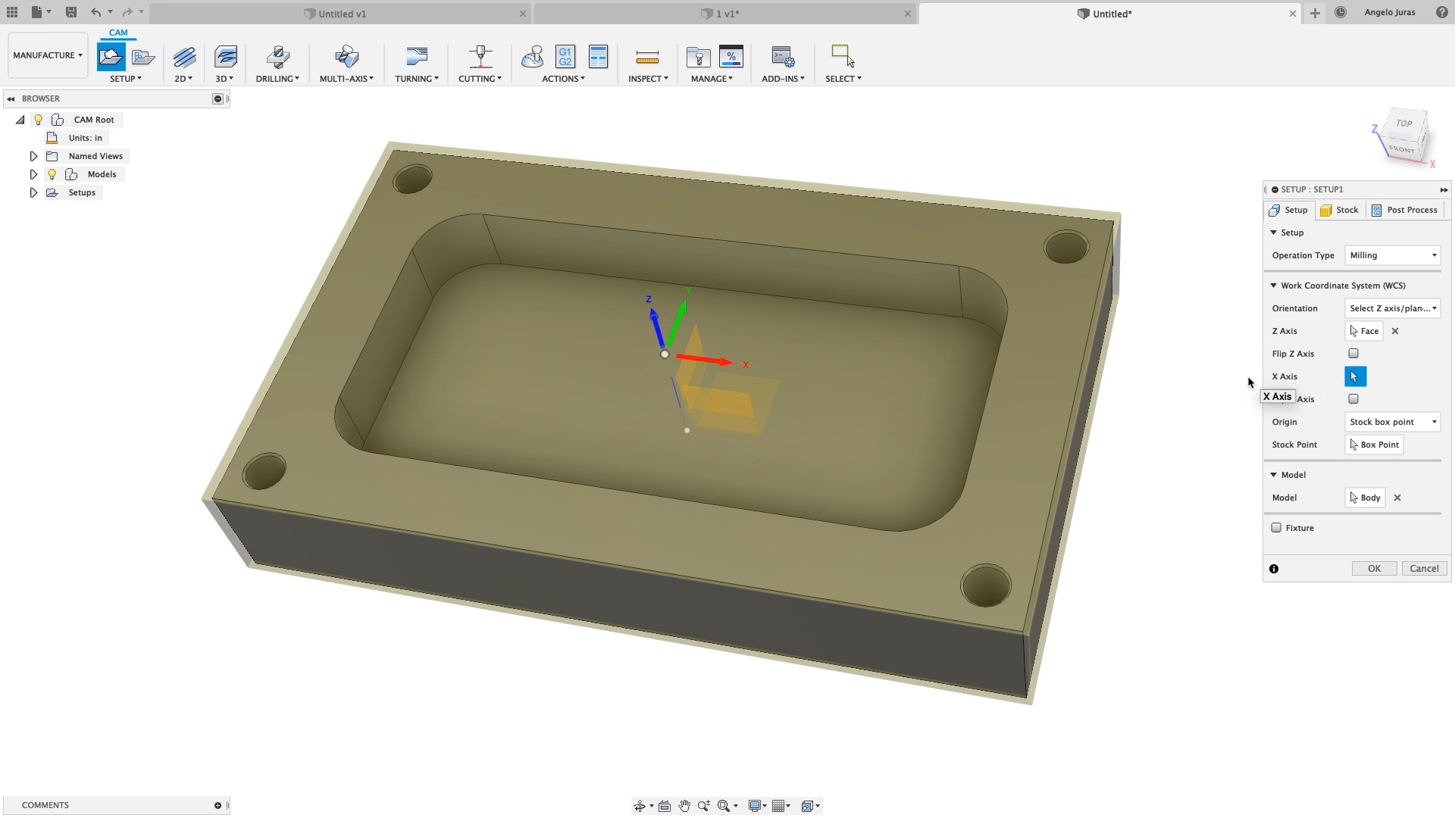
shift+middle_drag(1249, 382, 1208, 379)
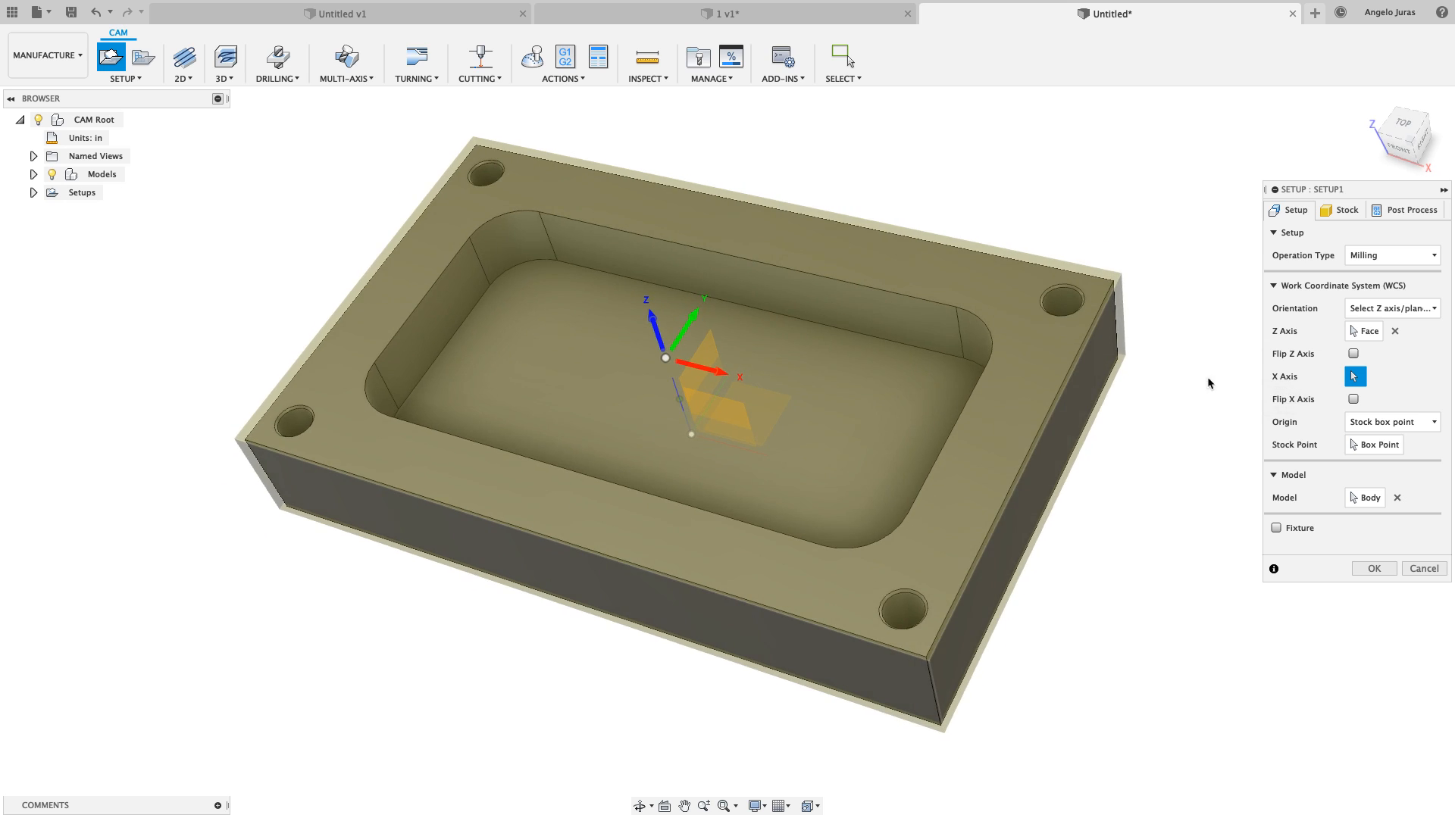
click(1092, 392)
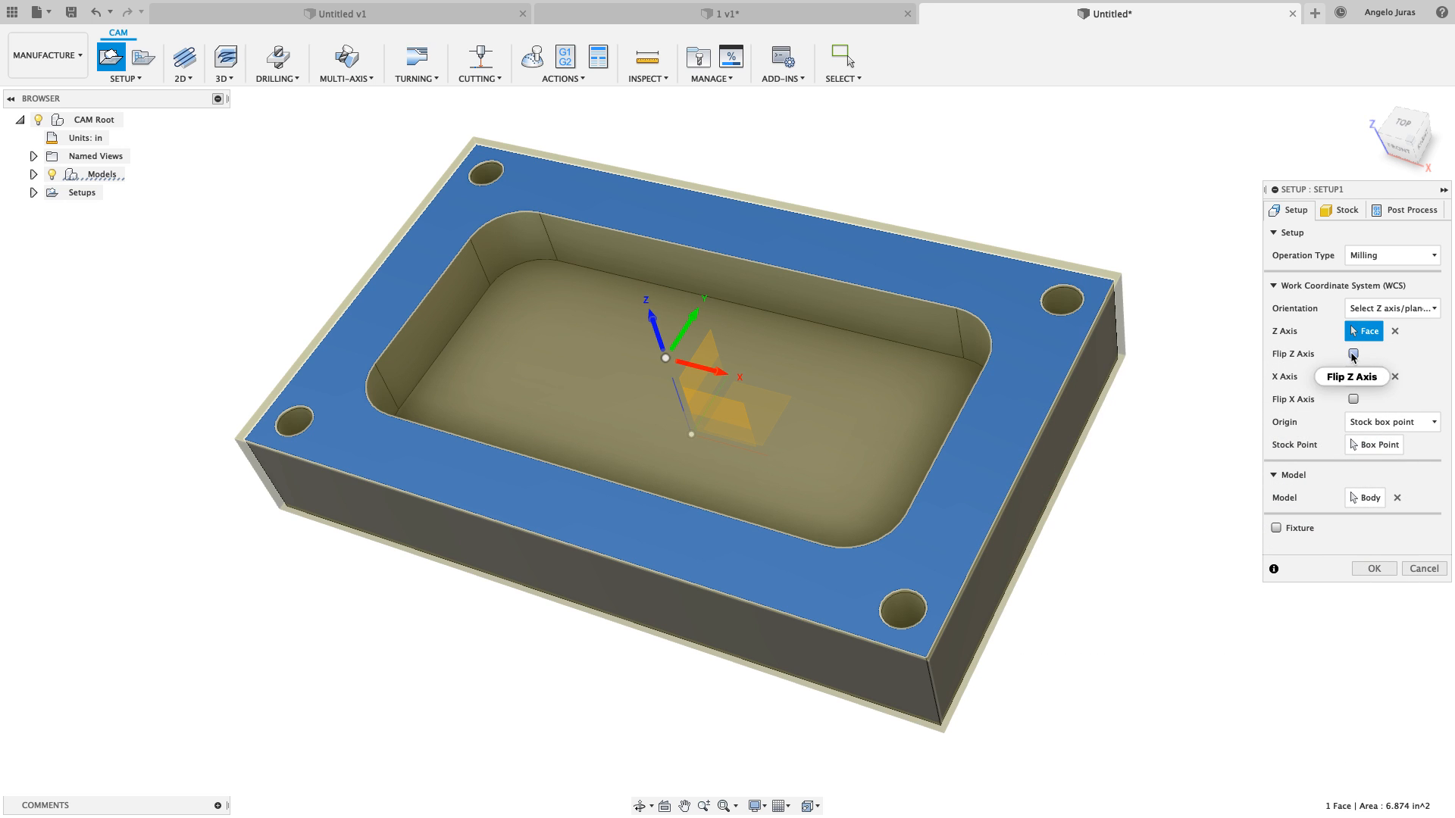
Try flipping the Z axis and the X axis of the work coordinate system, returning each to its original direction
click(1353, 353)
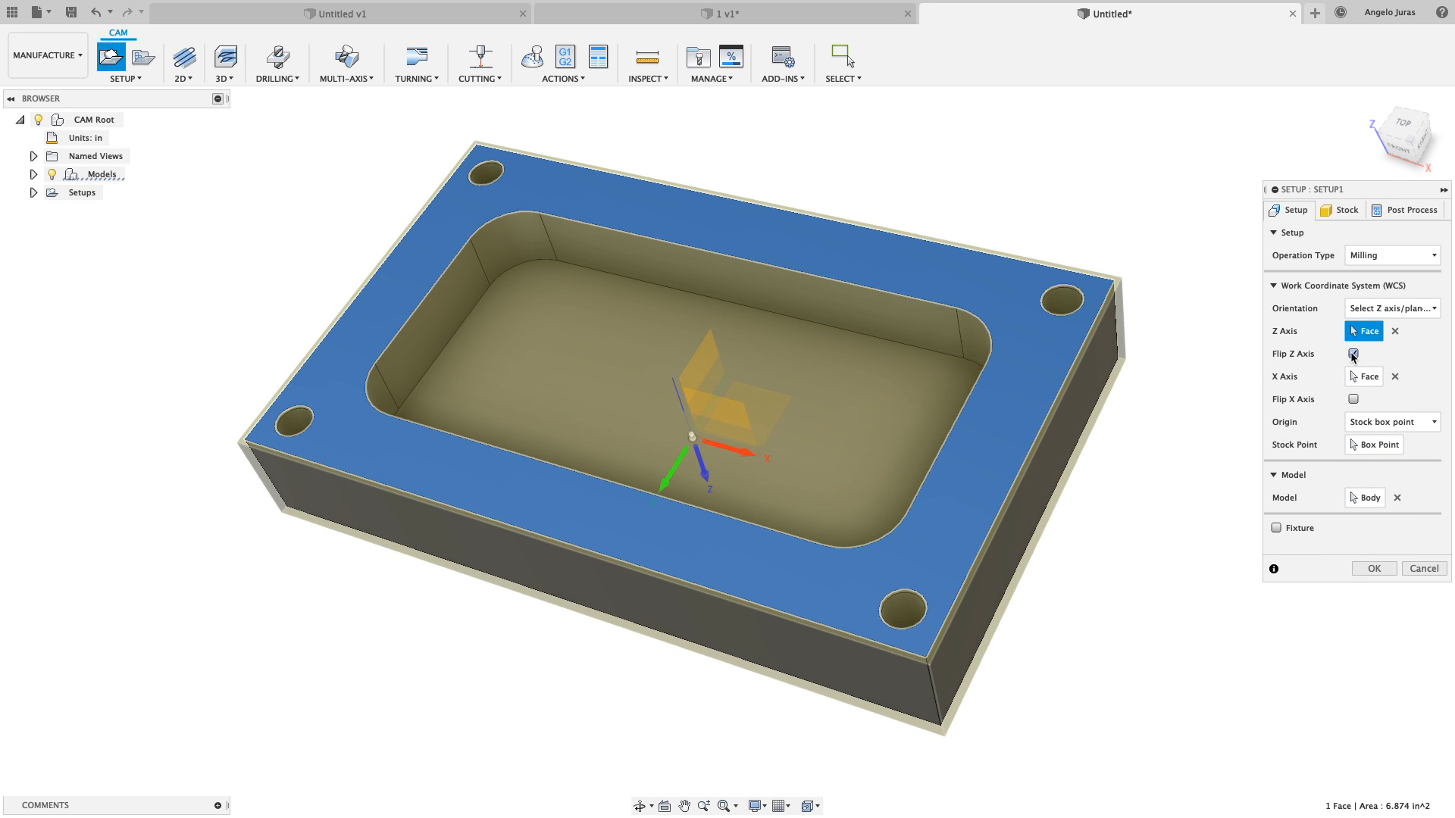
click(1353, 354)
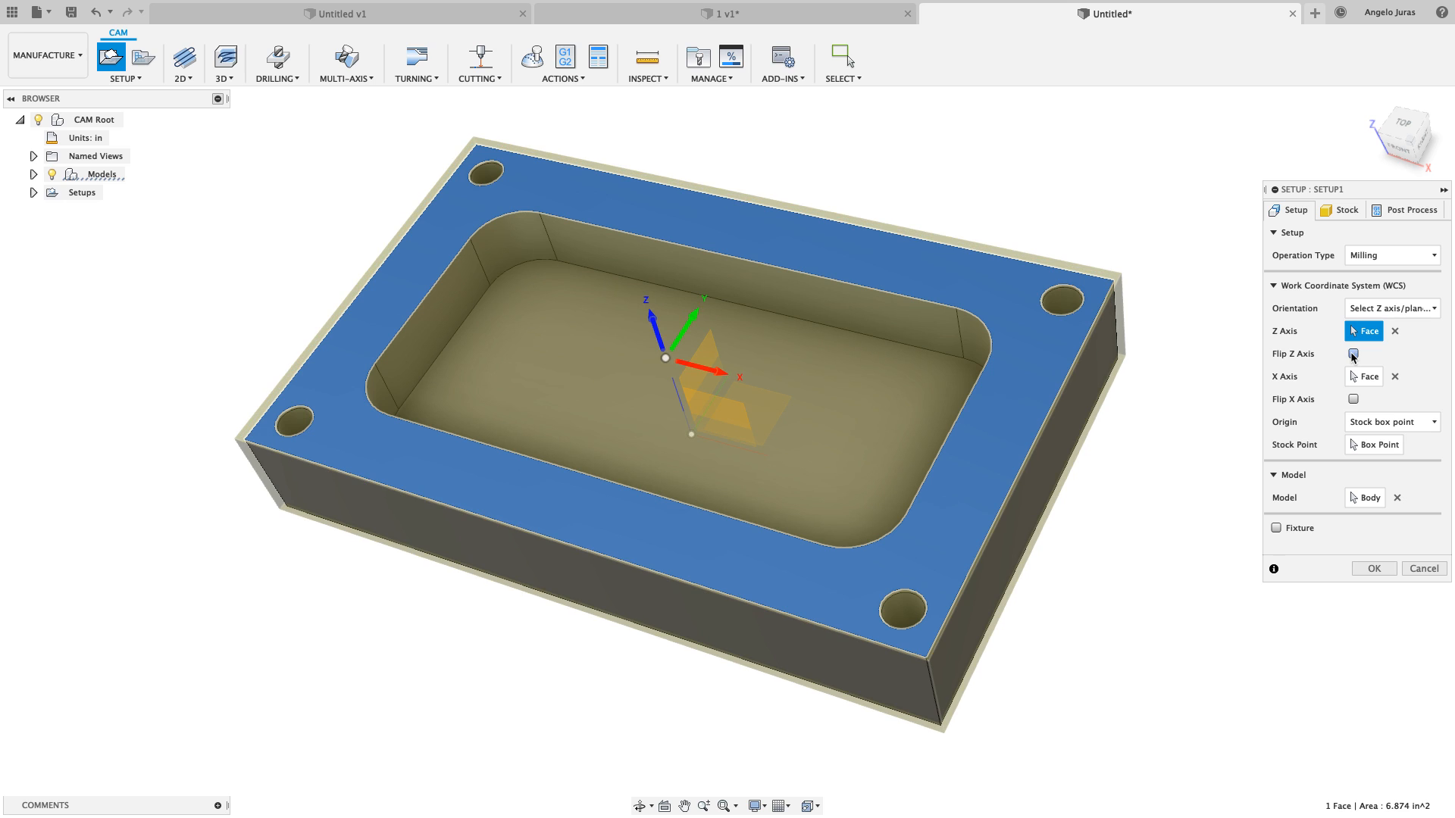
click(1354, 399)
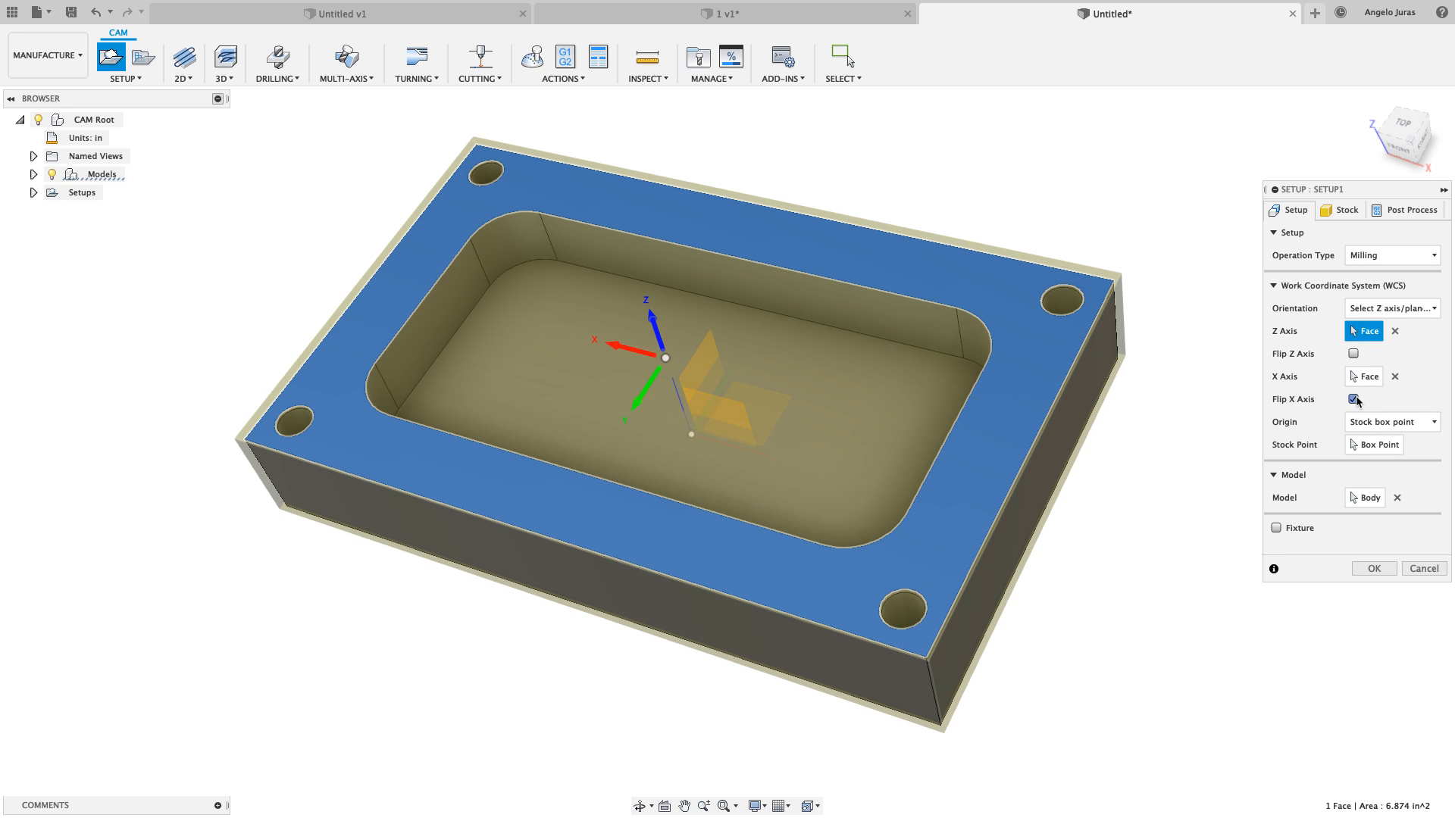
click(1354, 399)
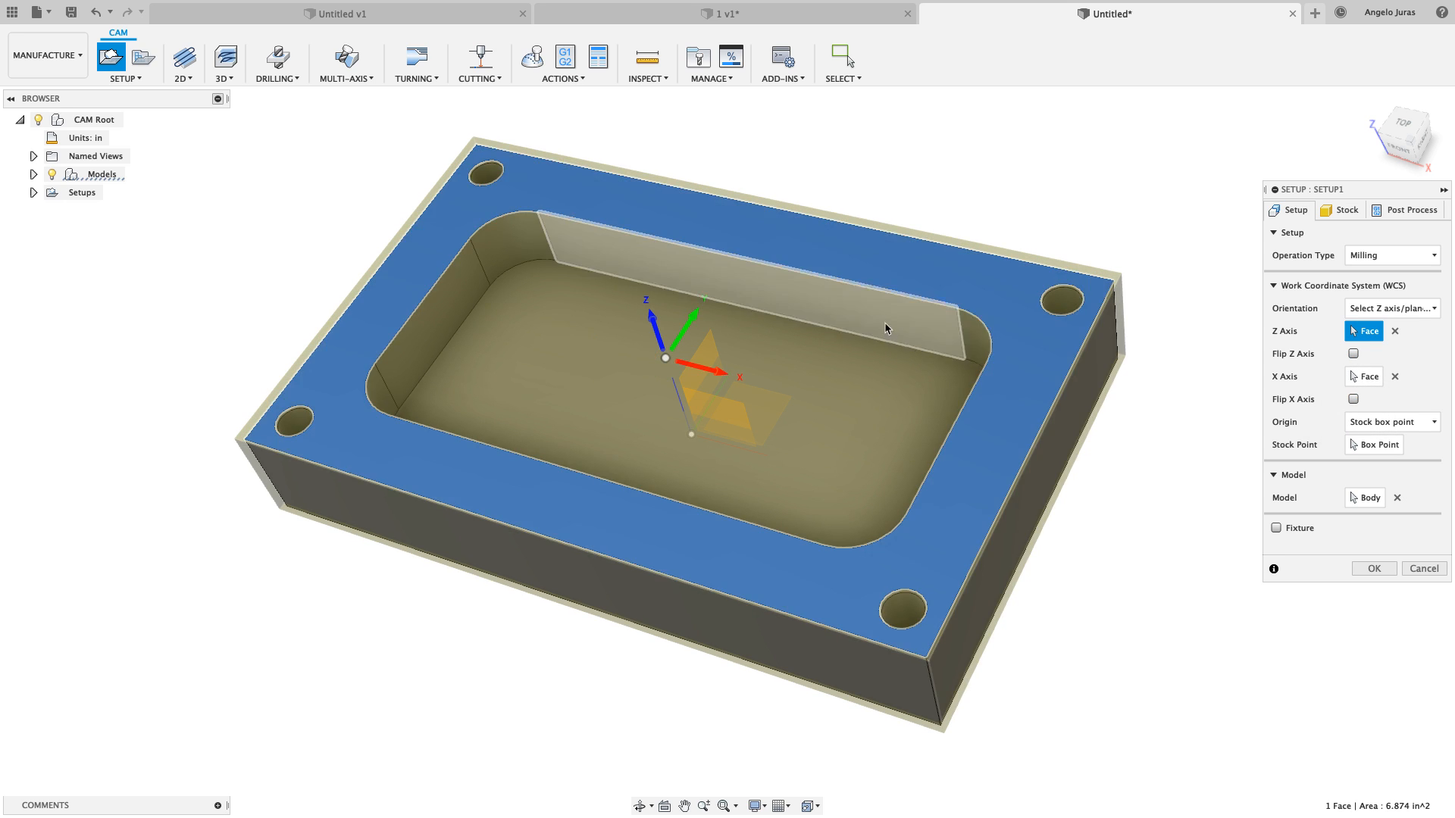
click(656, 321)
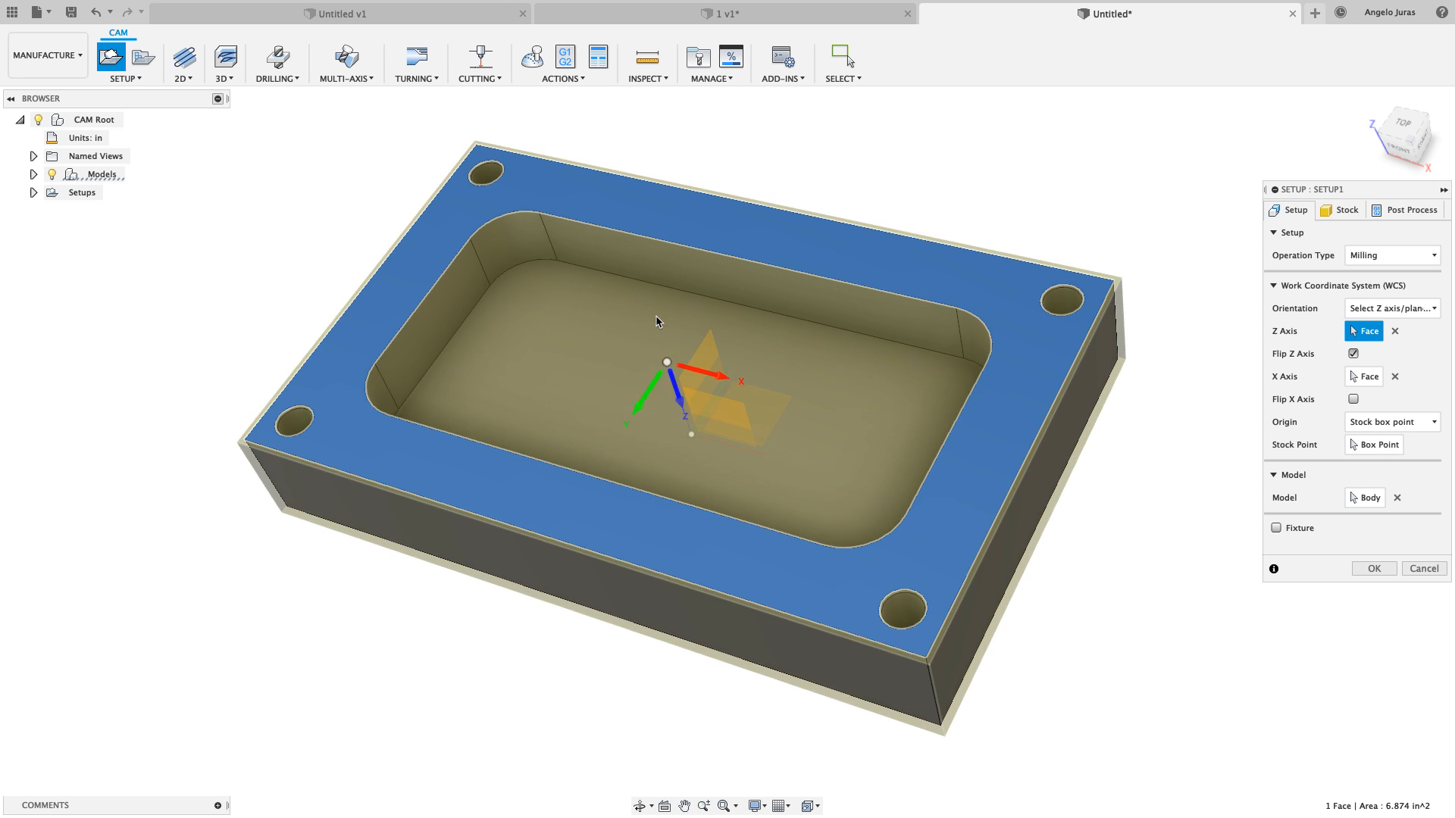
click(685, 411)
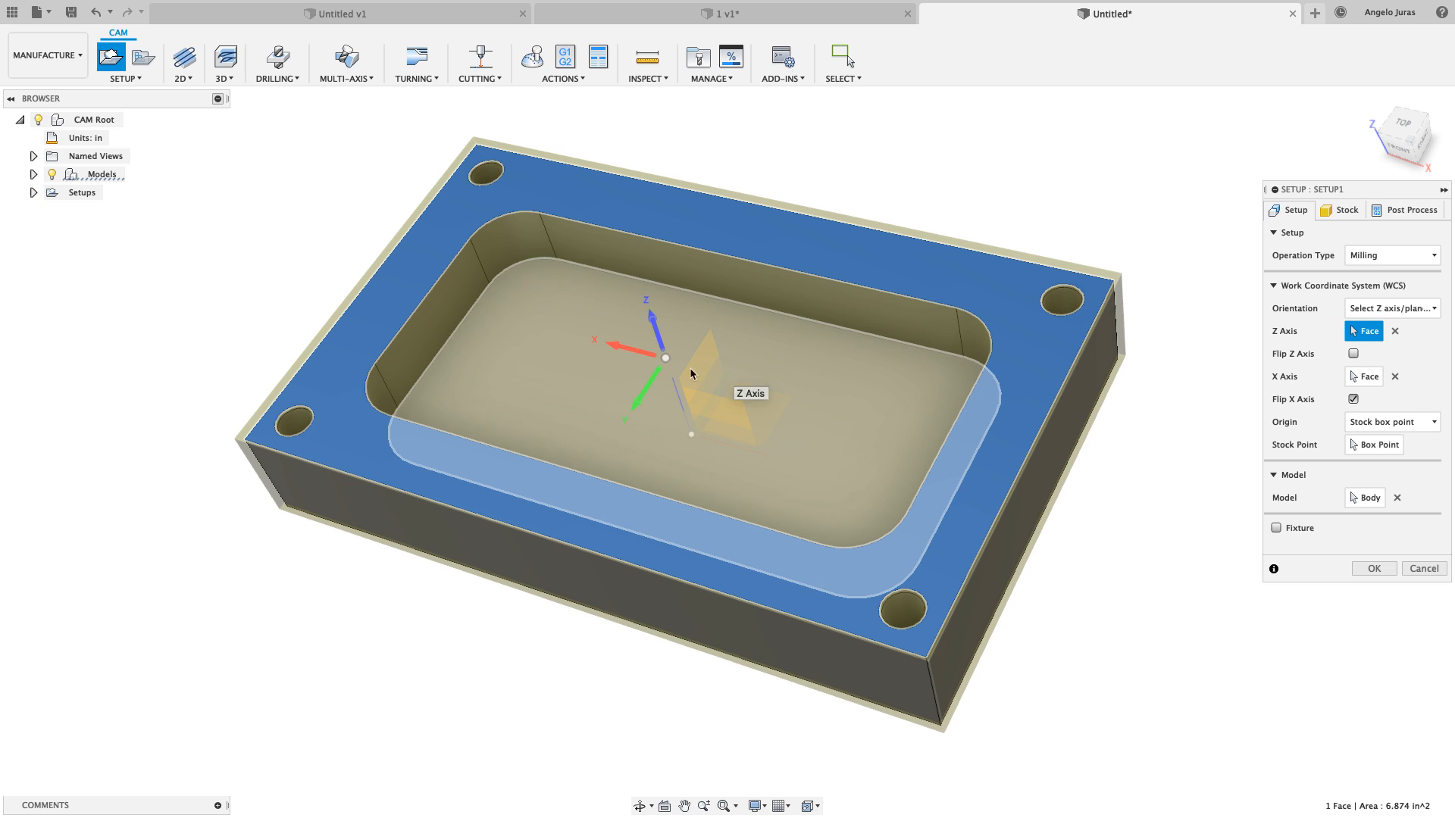
click(618, 350)
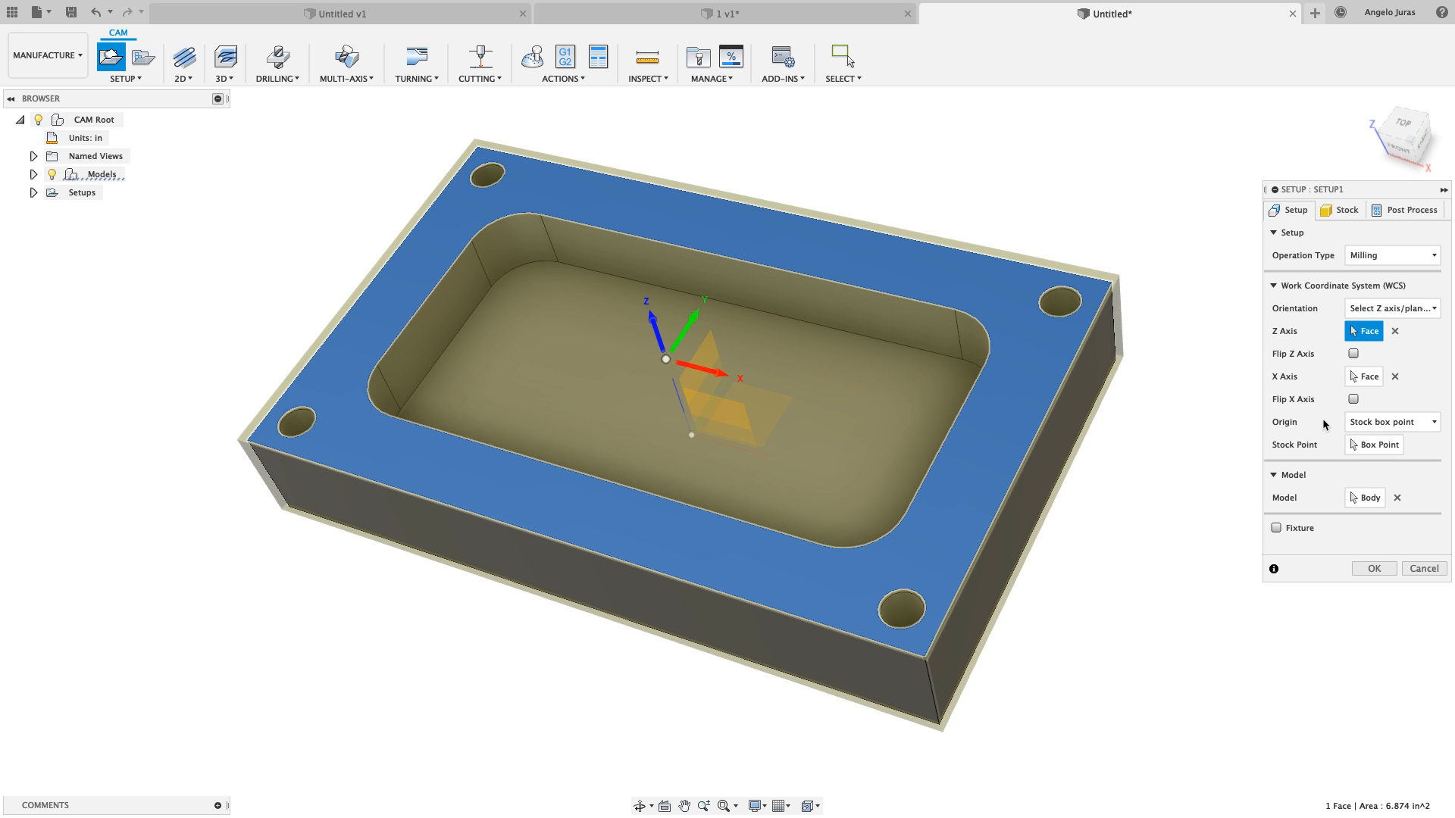
Try Model box point as the origin, at the end face's centre, the top back-left corner, the bottom front-left corner and the underside's centre
click(1433, 422)
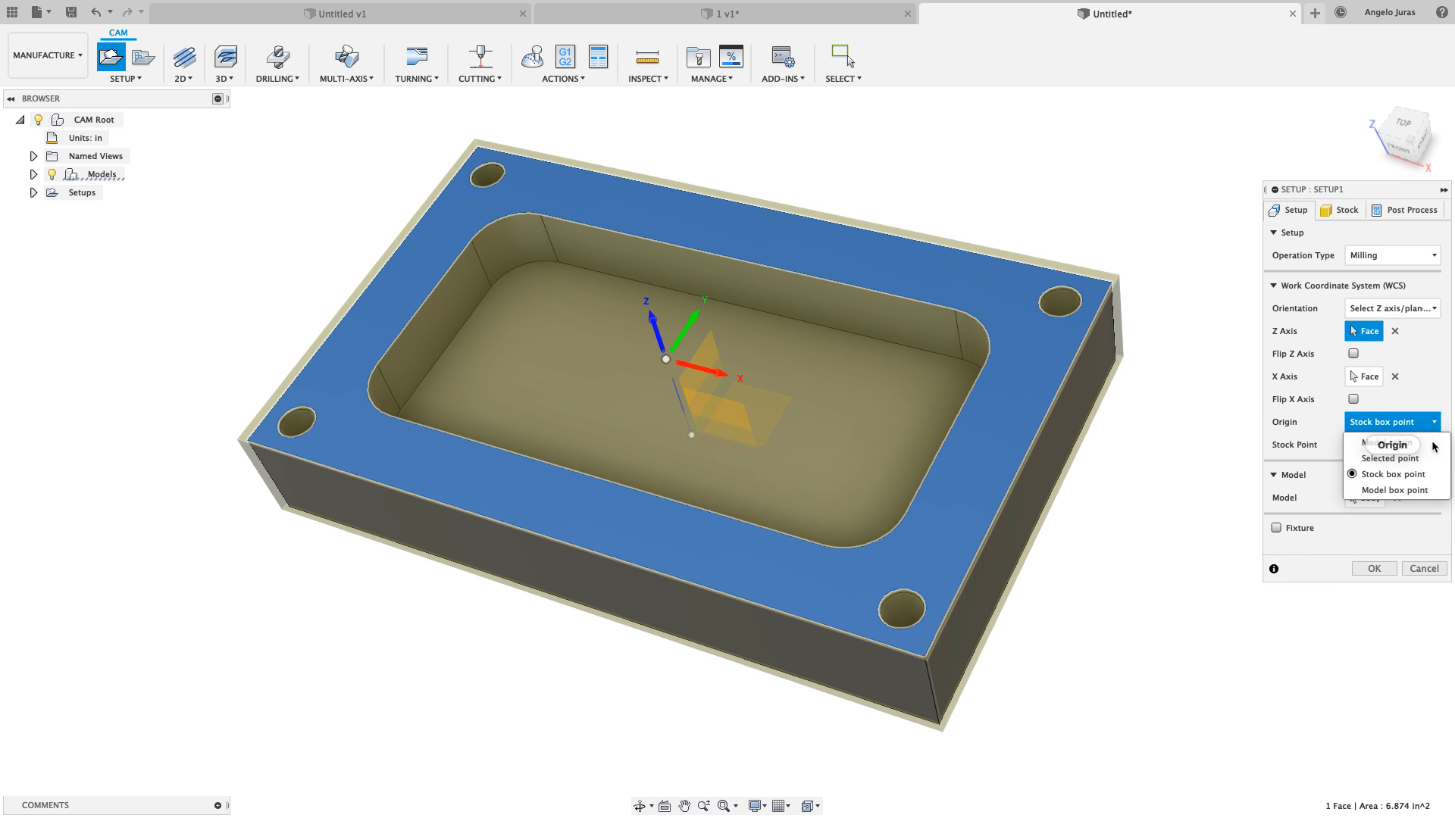
click(1395, 490)
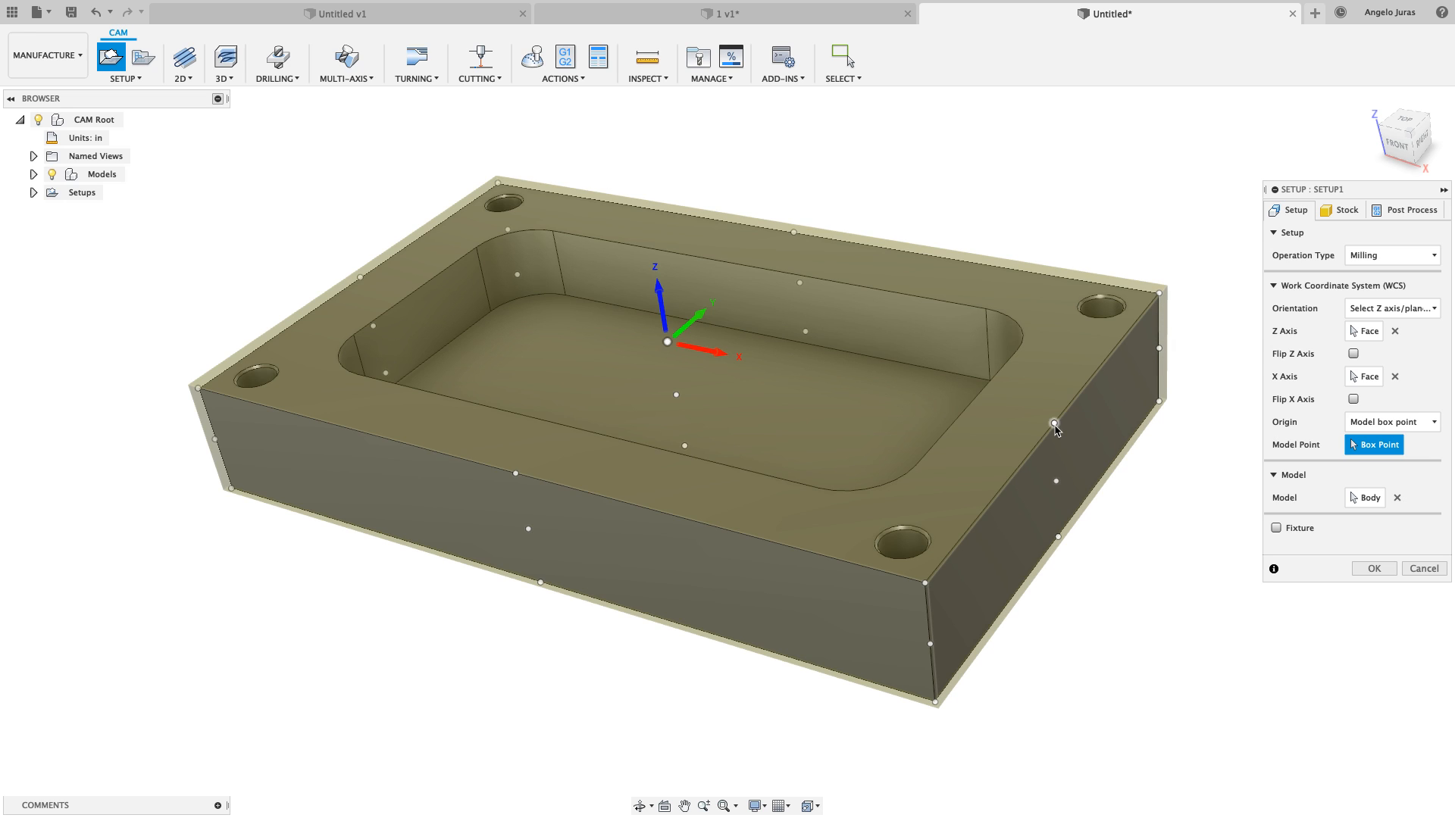
click(1057, 484)
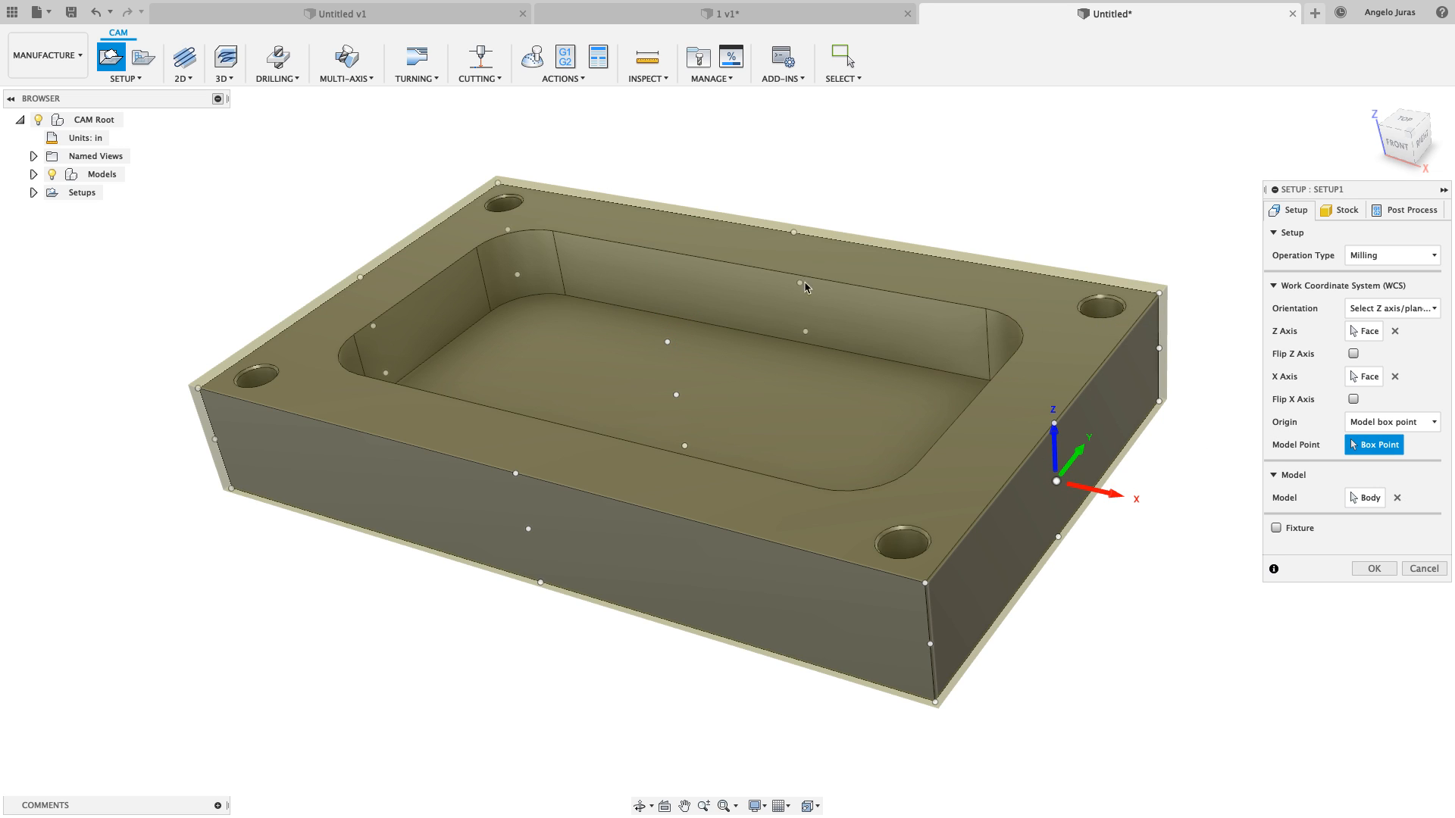
click(498, 185)
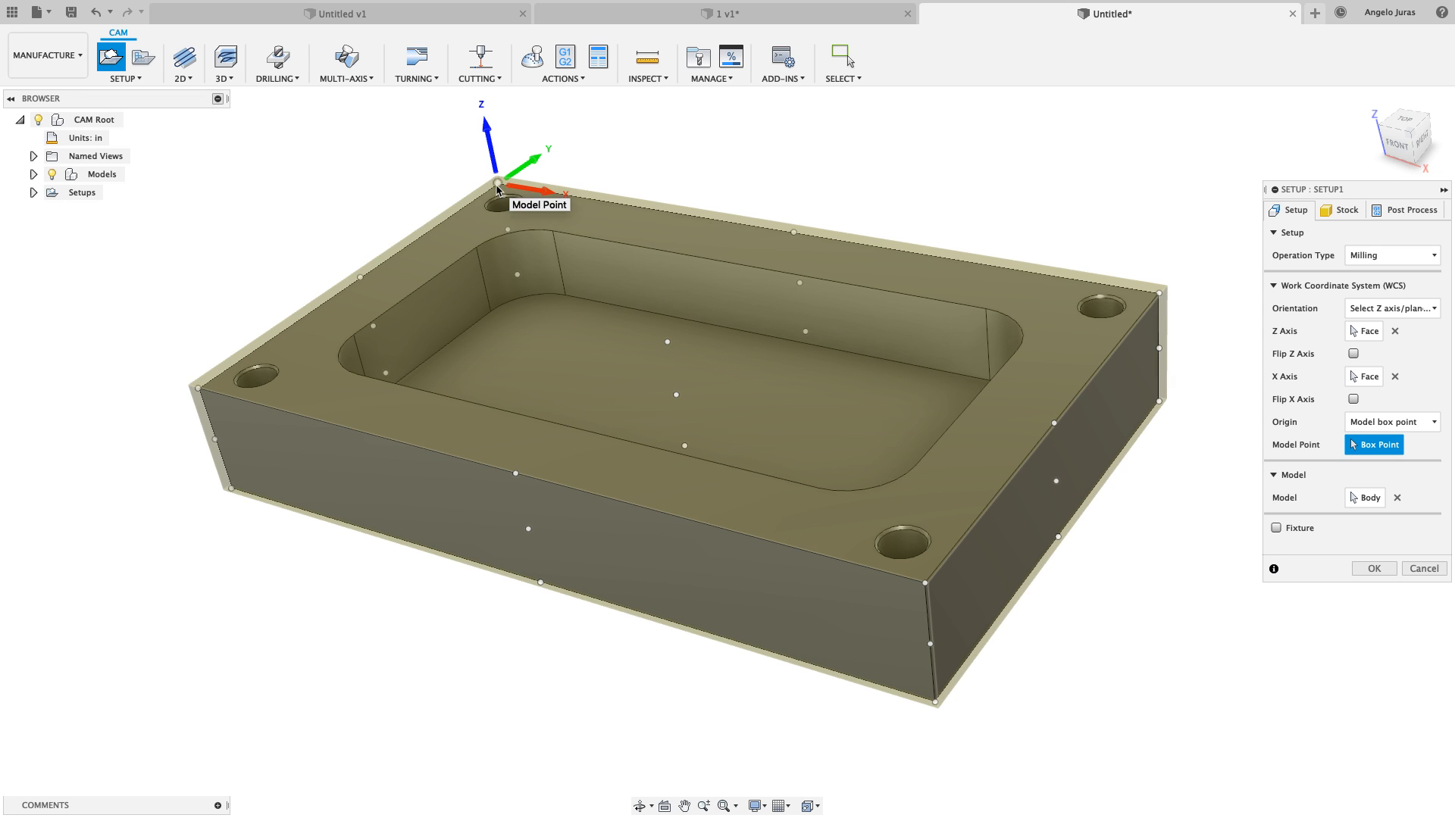
click(231, 488)
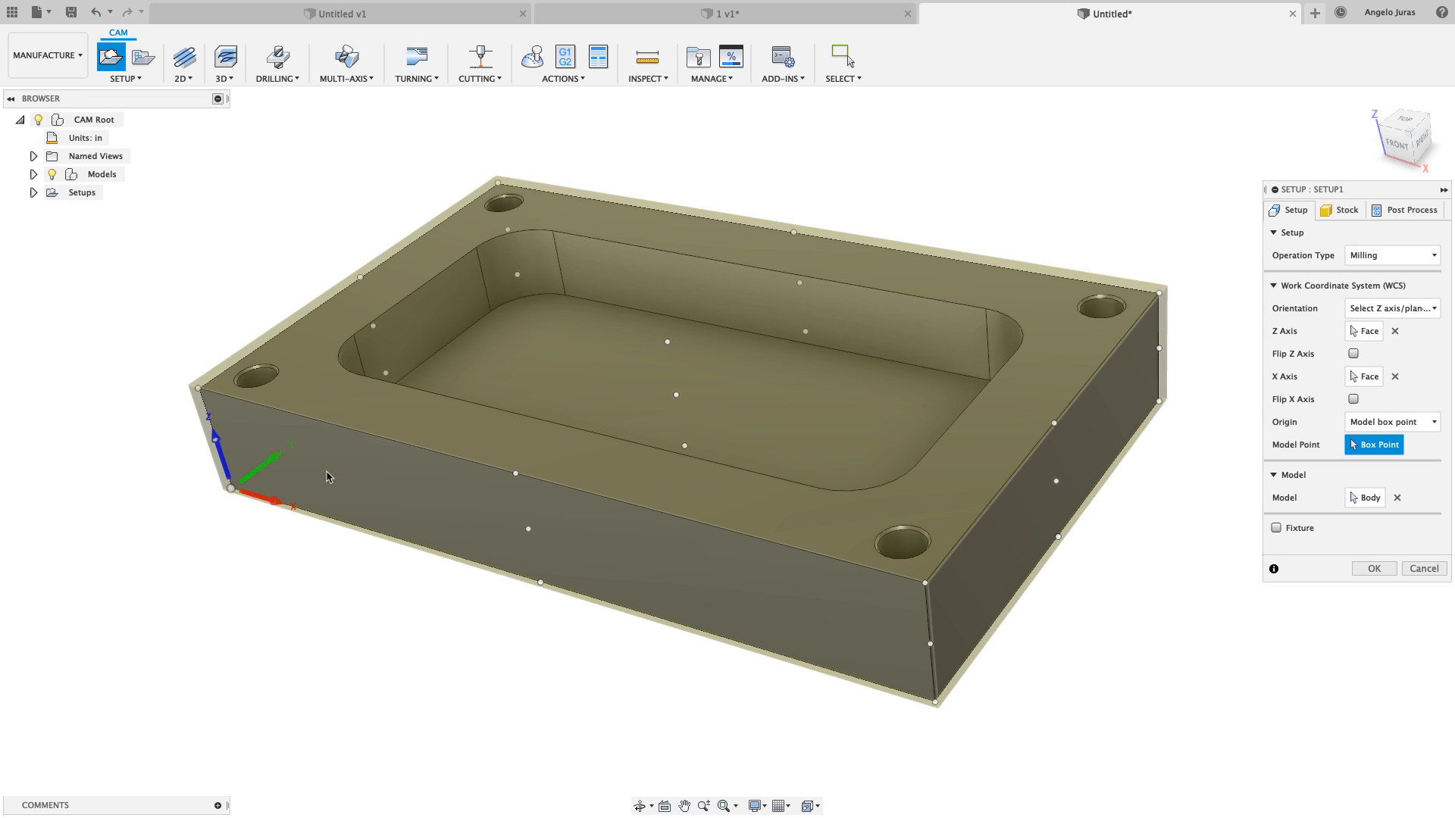
click(684, 447)
shift+middle_drag(684, 449, 713, 436)
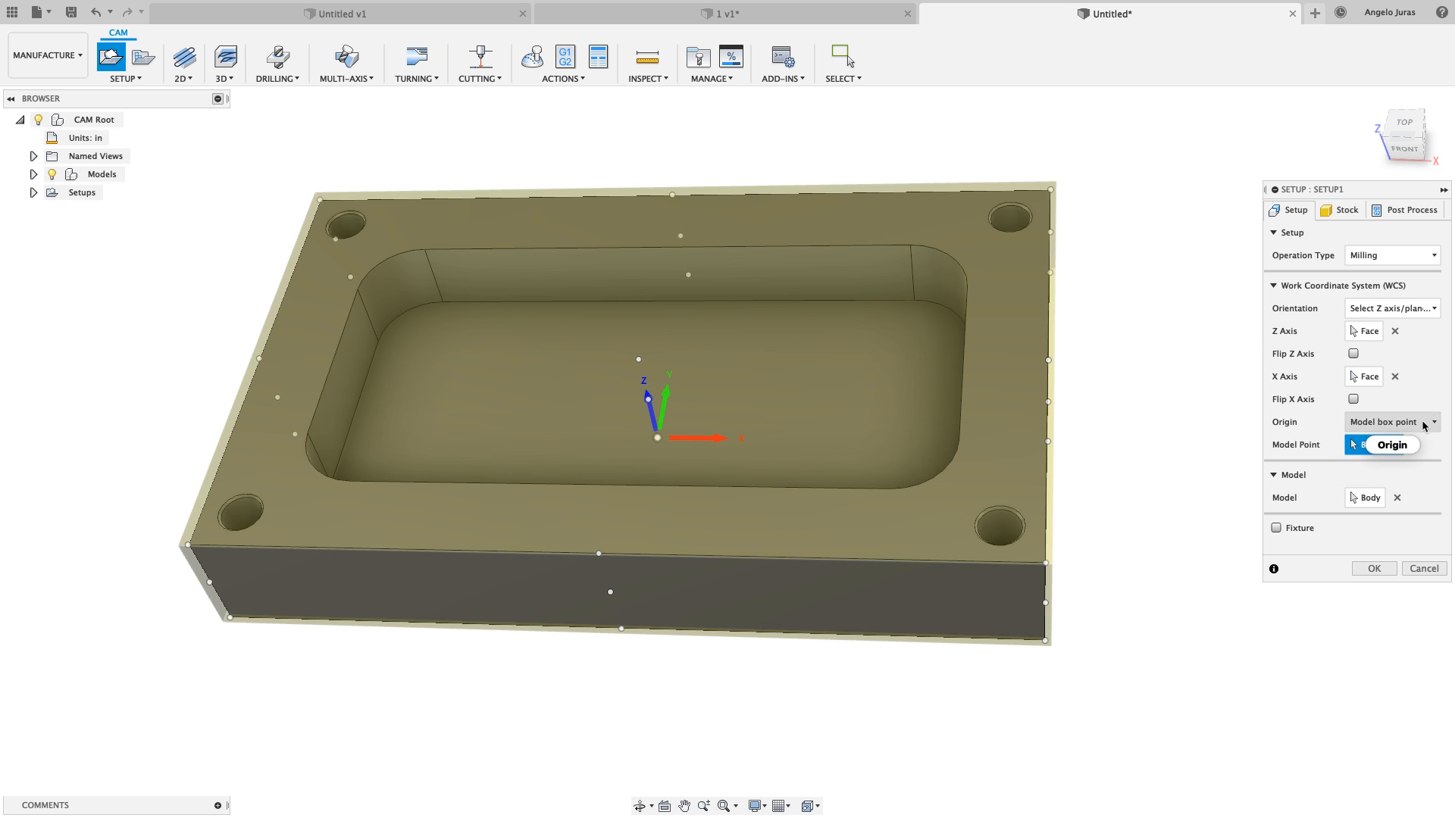
Set the origin to Stock box point and place it at the stock's top back-left corner
click(1390, 422)
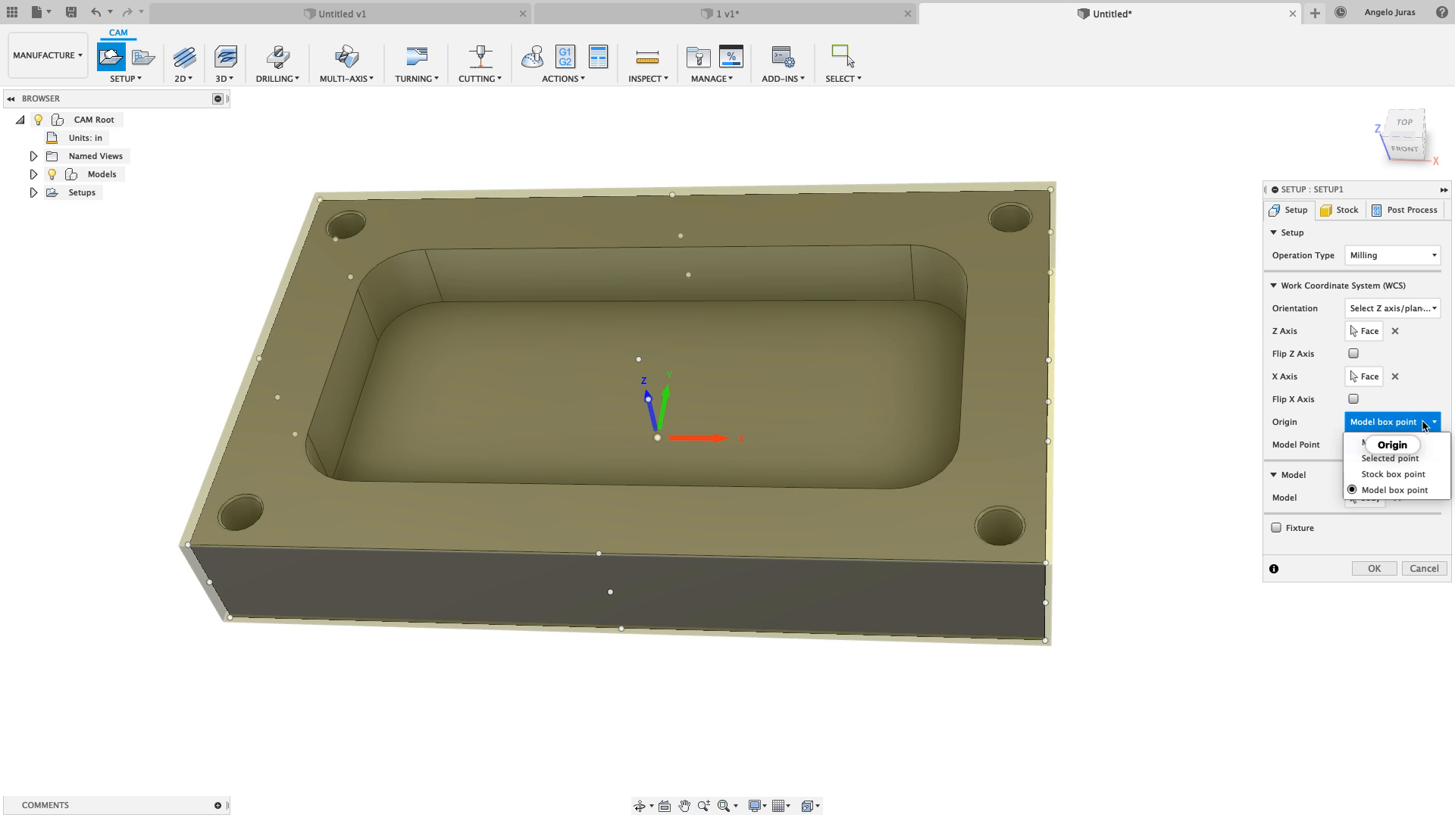
click(1392, 475)
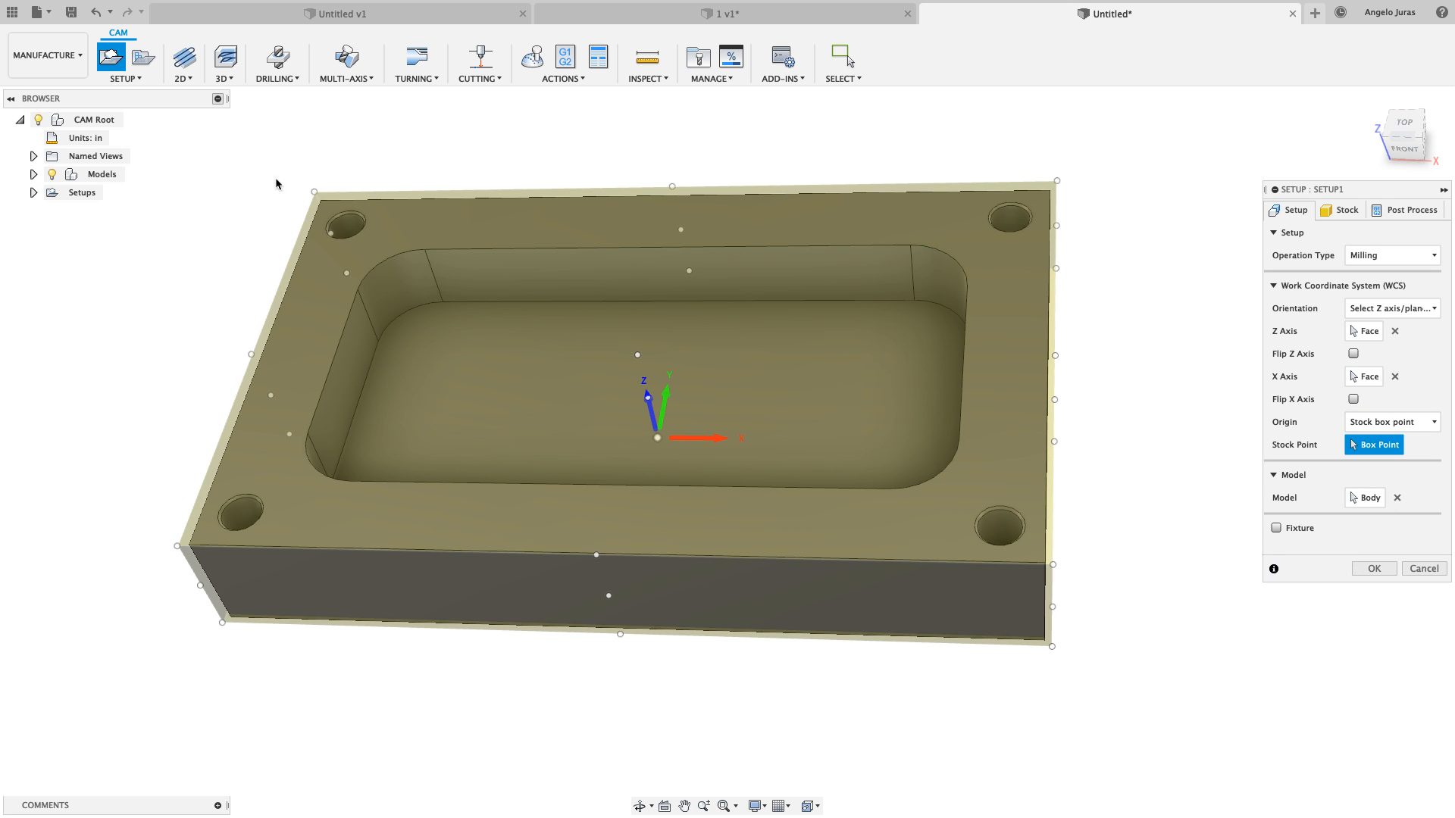
click(314, 191)
shift+scroll(440, 174, down, 5)
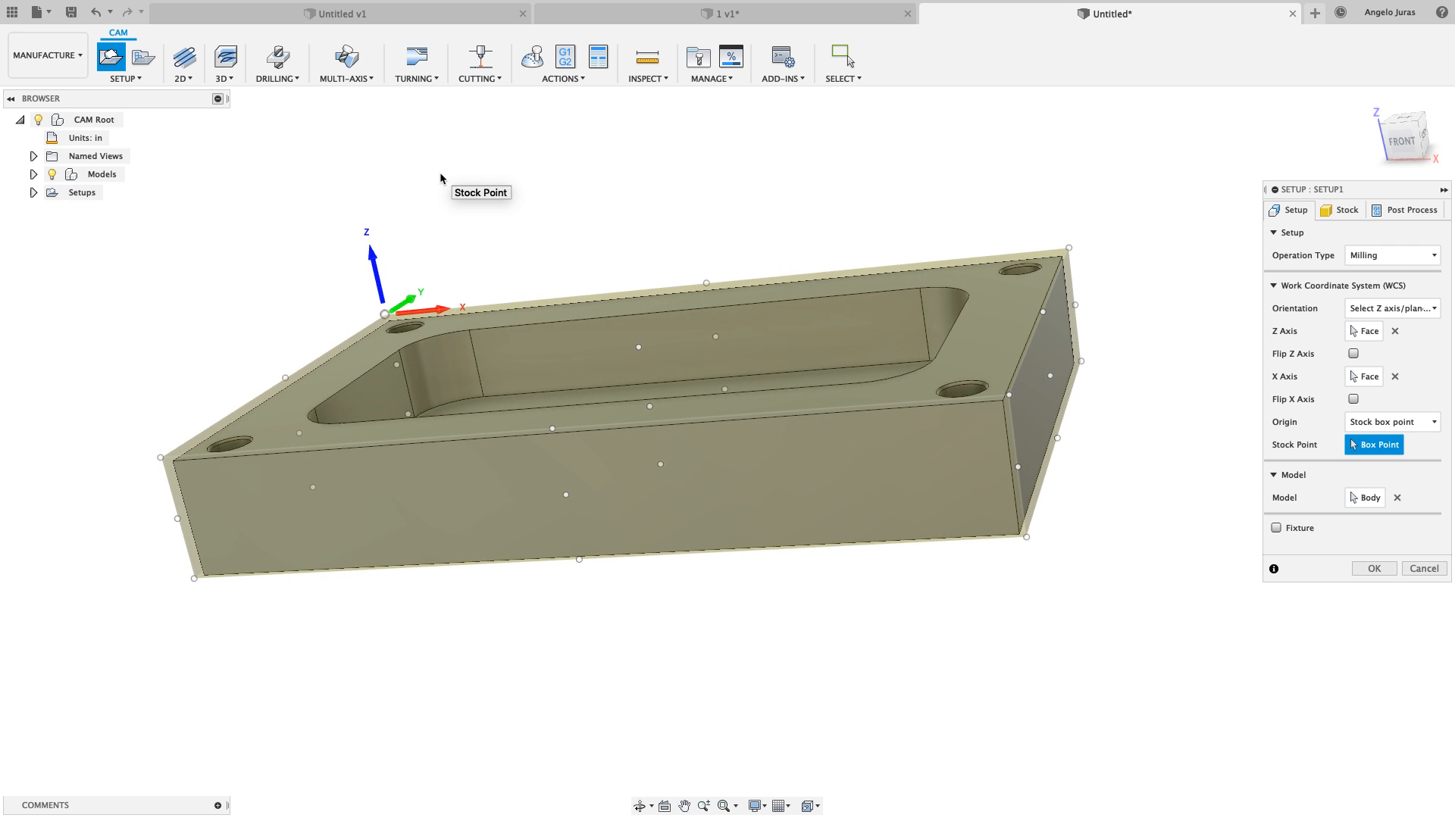
Use the block body as the setup's model and define the stock as a Relative size box
click(1359, 503)
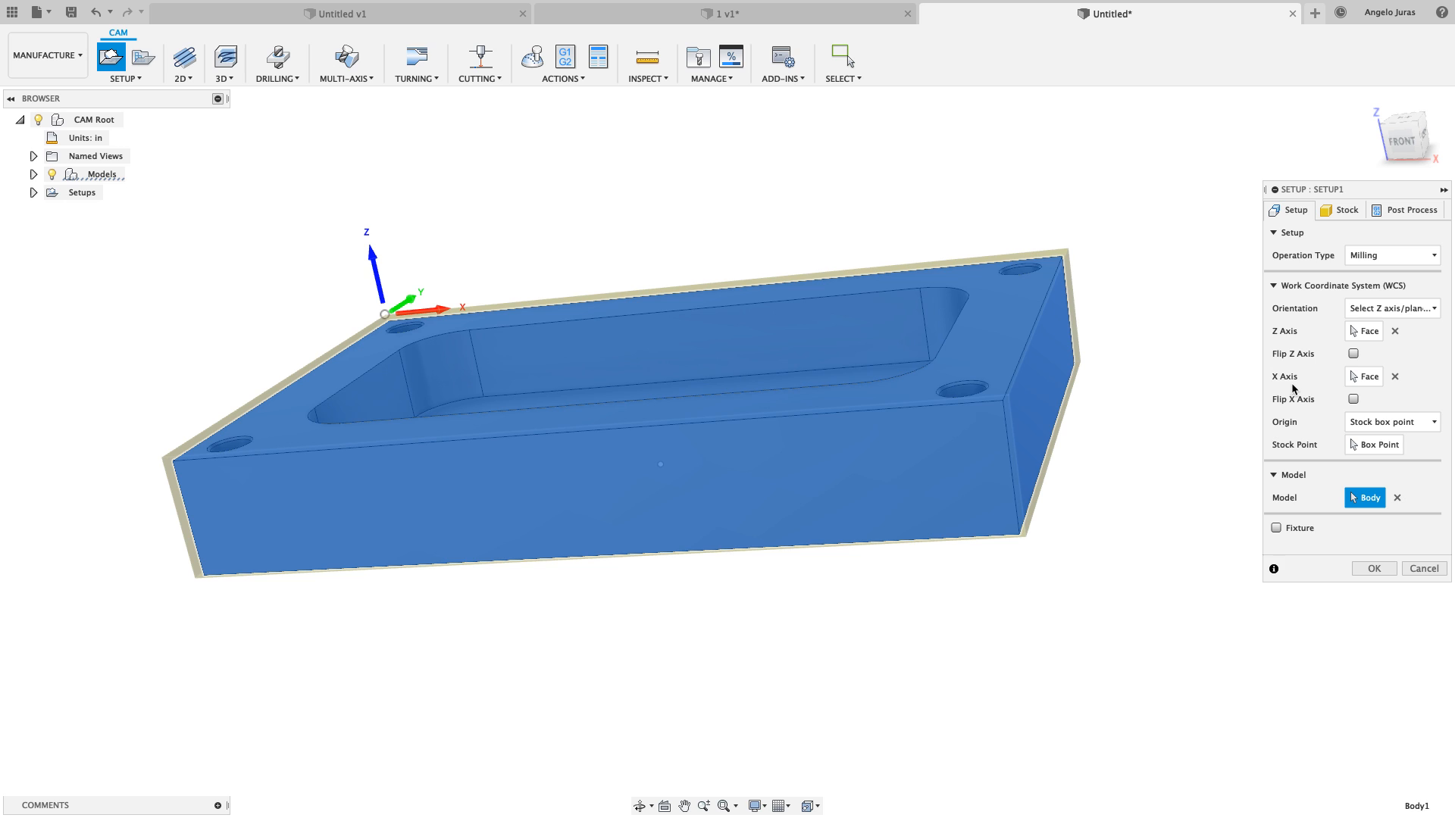
click(1336, 214)
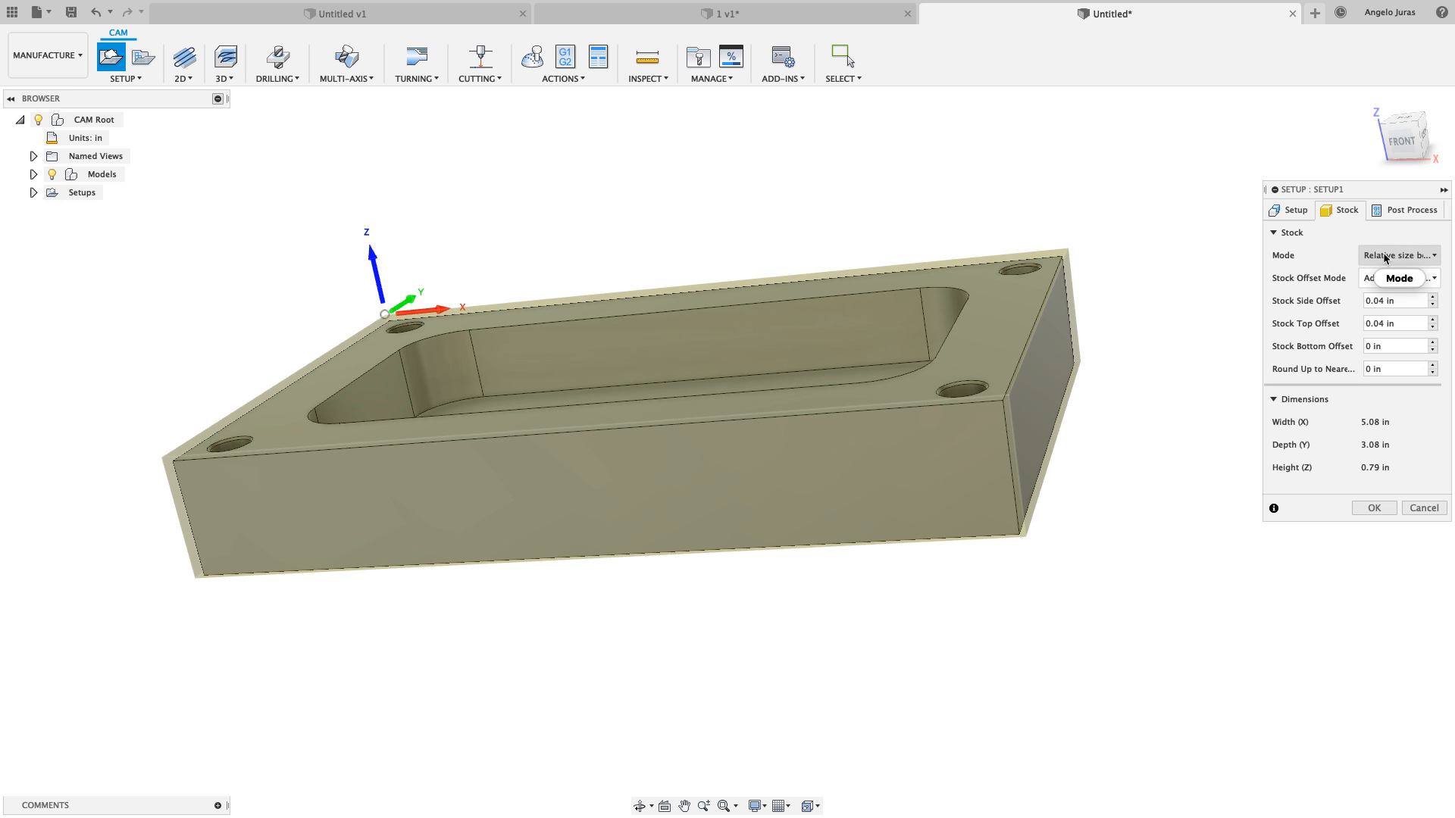
click(1436, 257)
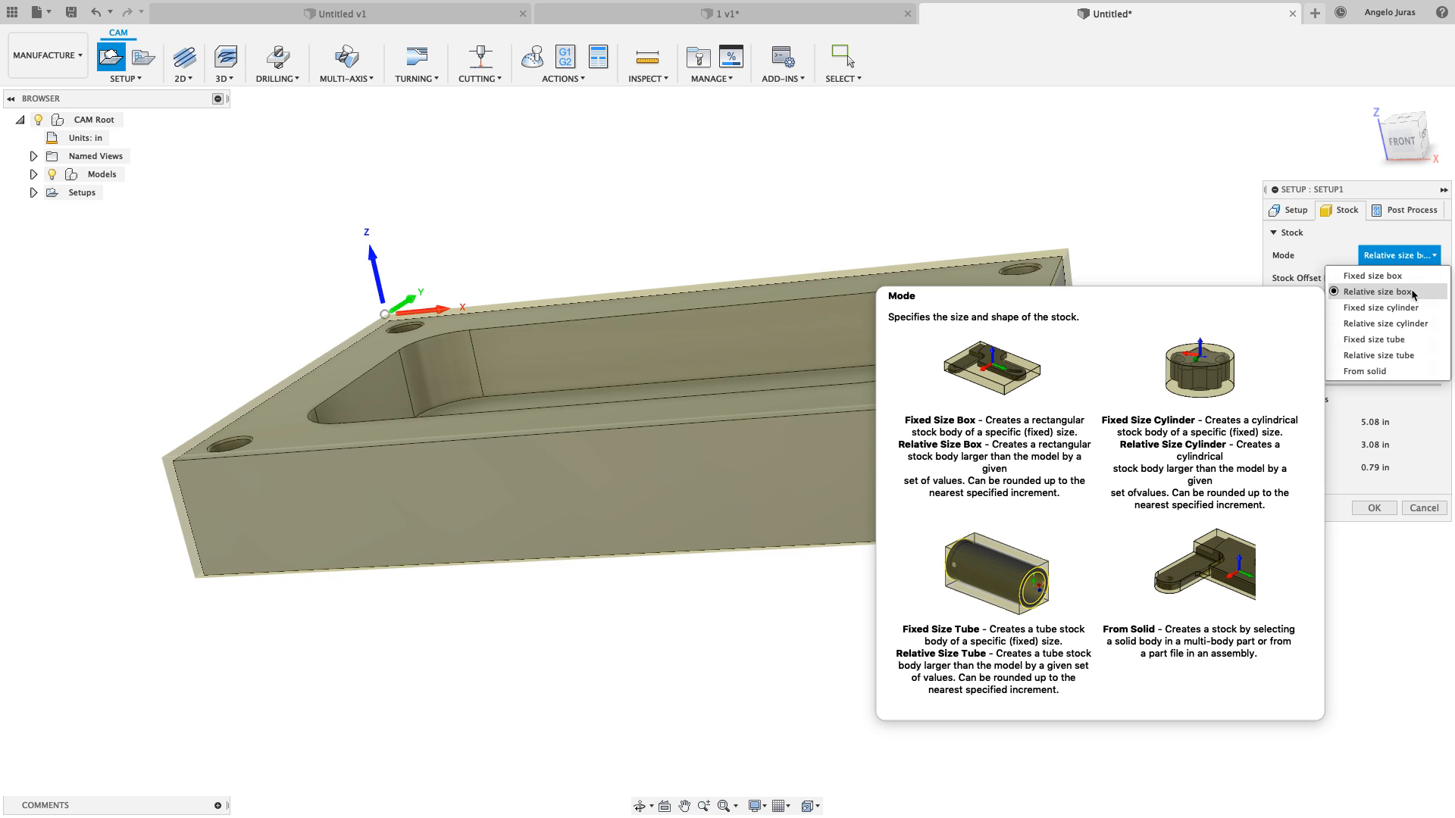
click(1414, 293)
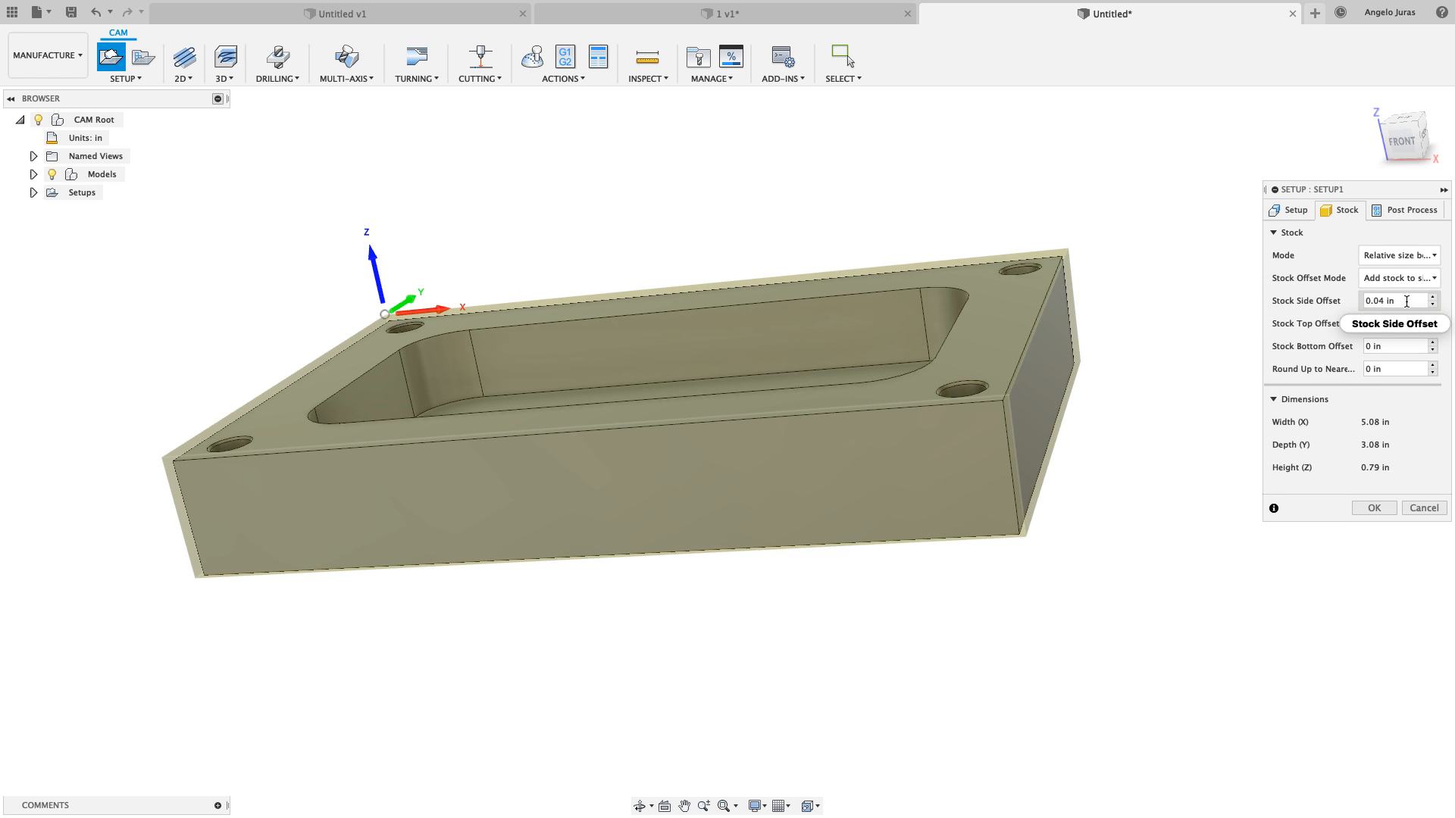
Set the stock side offset to 0.1 in and the stock top offset to 0.02 in
drag(1405, 302, 1358, 298)
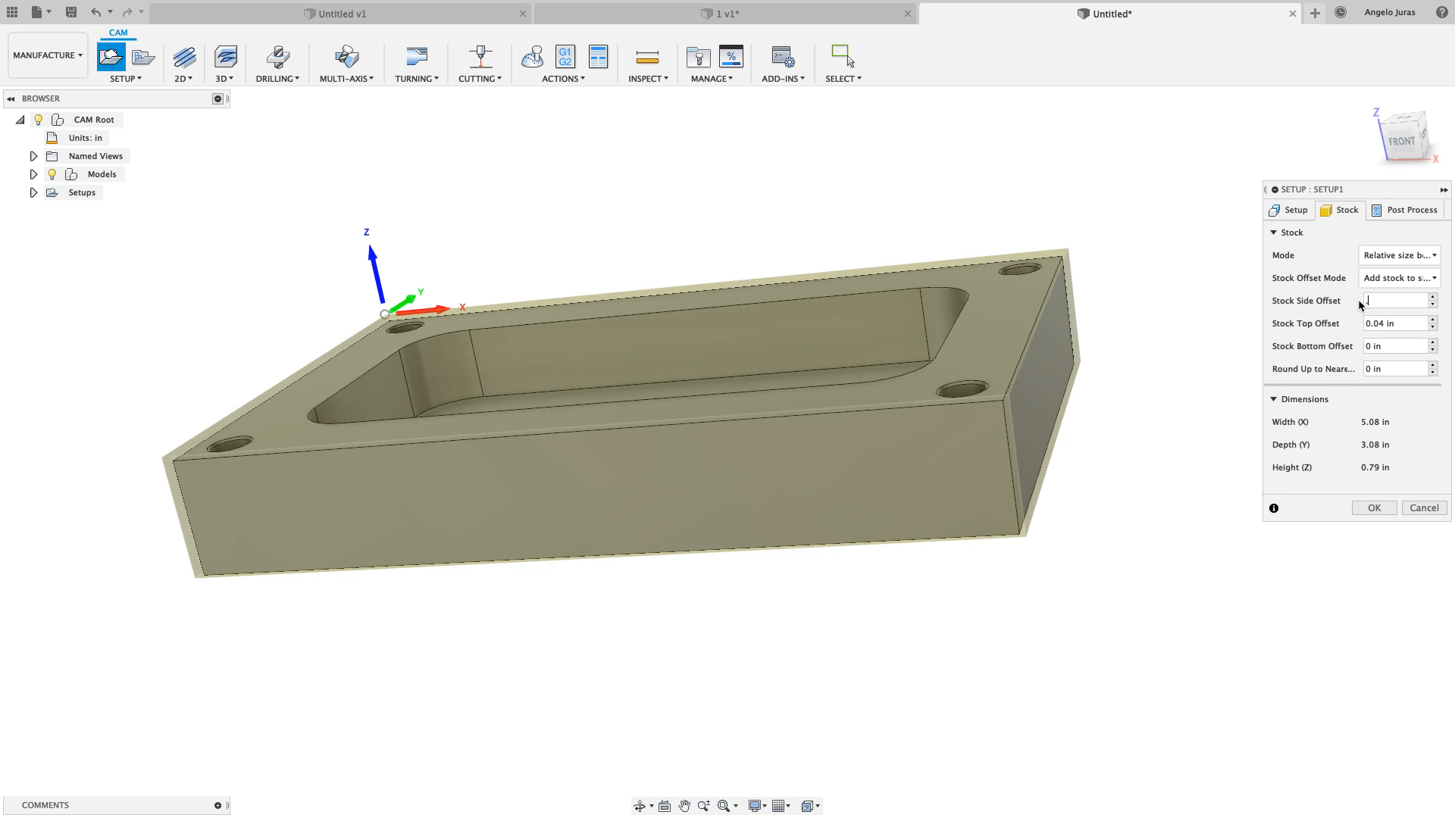
text(.1)
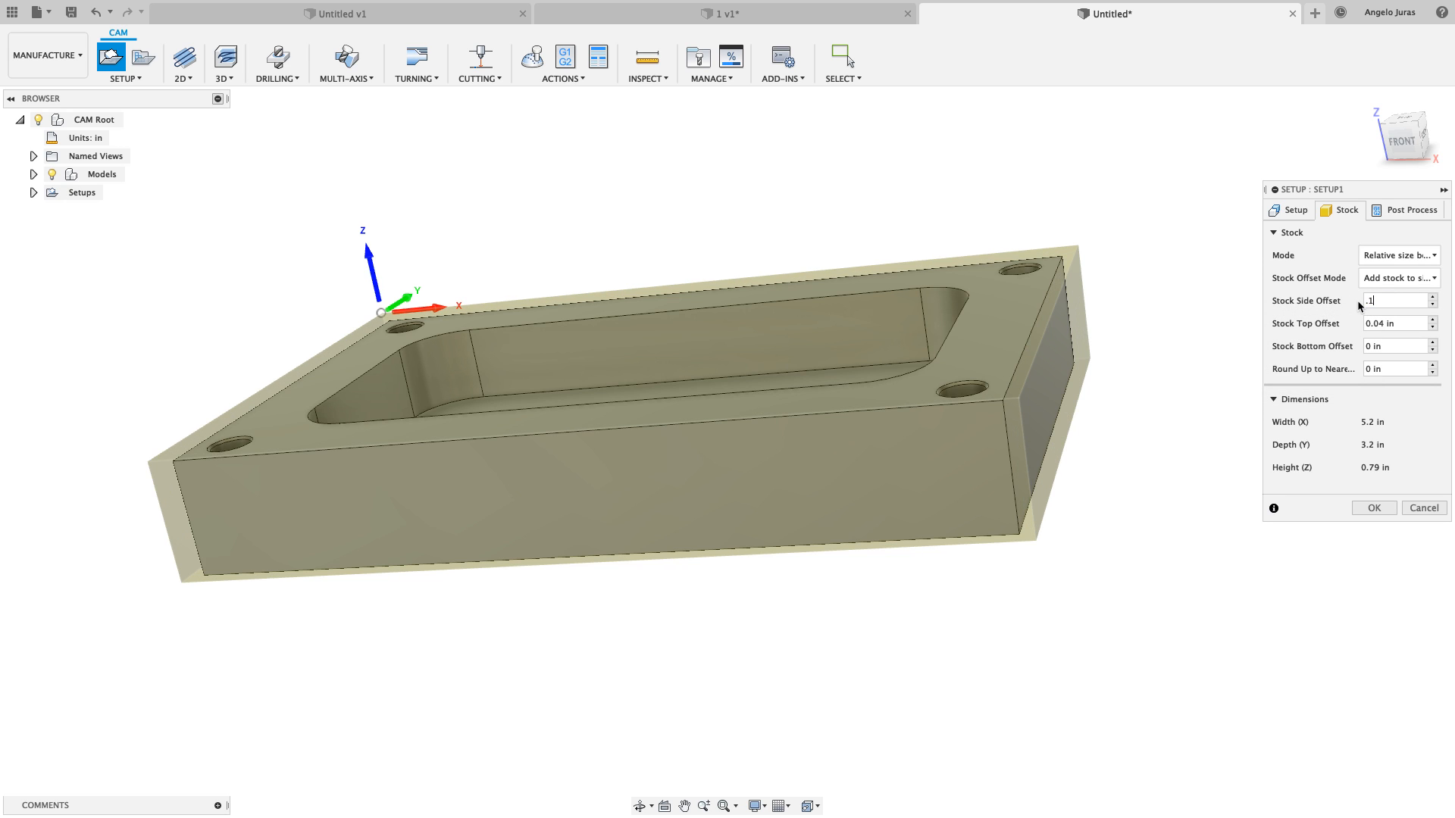
drag(1398, 324, 1352, 329)
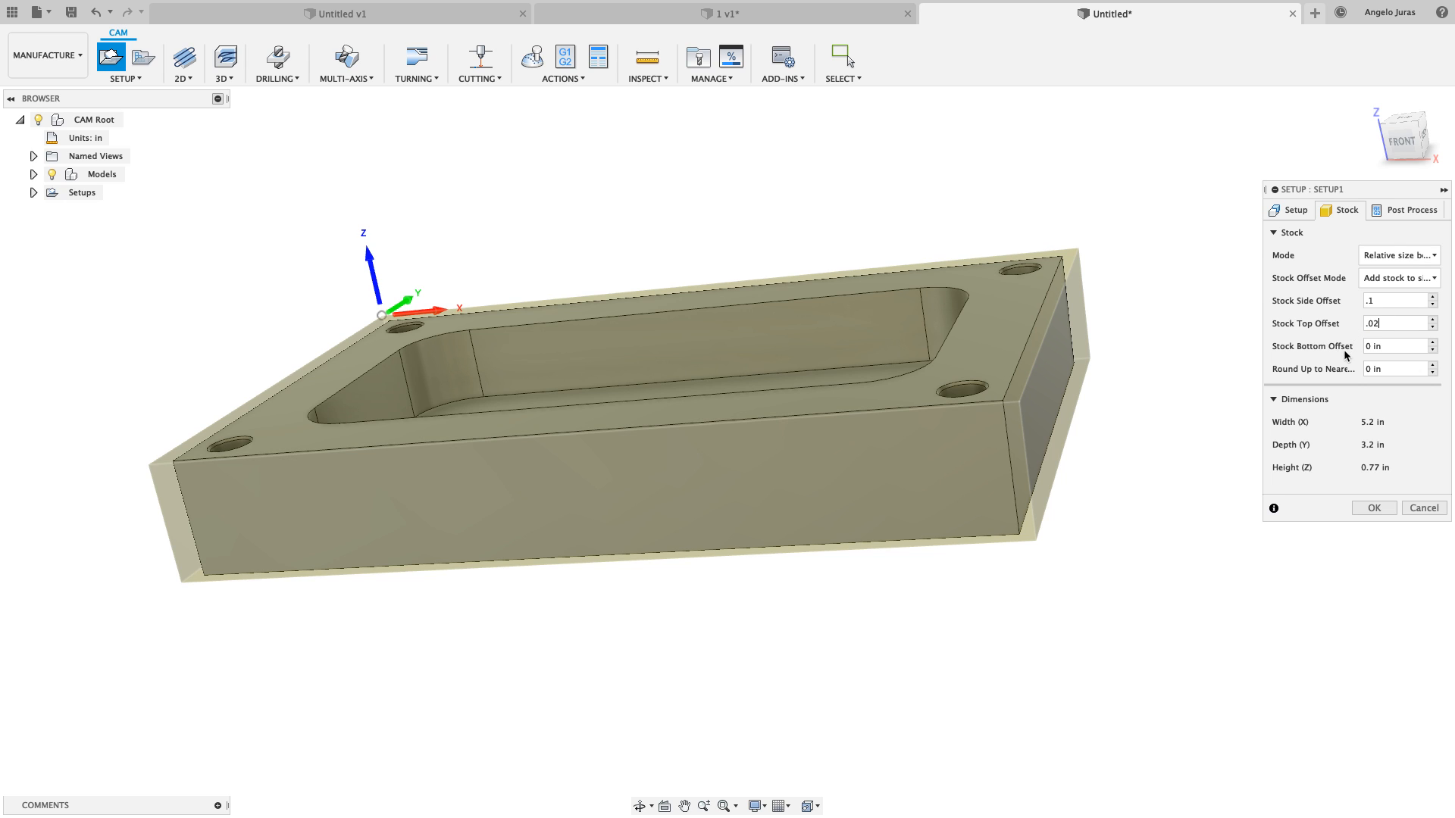
Try stock bottom offsets of 0.25 in and 0.5 in beneath the block
click(1391, 347)
drag(1391, 349, 1352, 349)
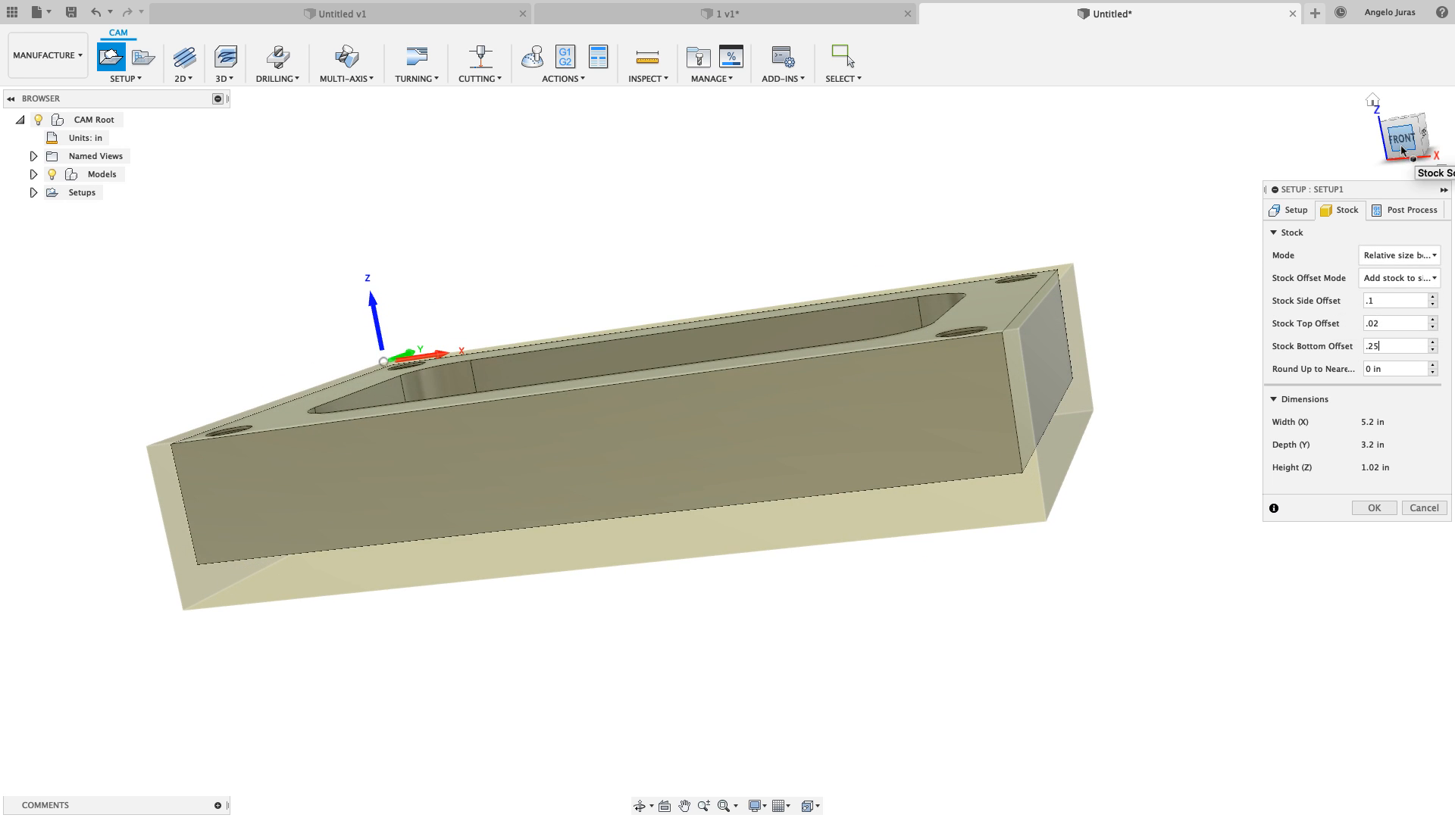
click(1401, 148)
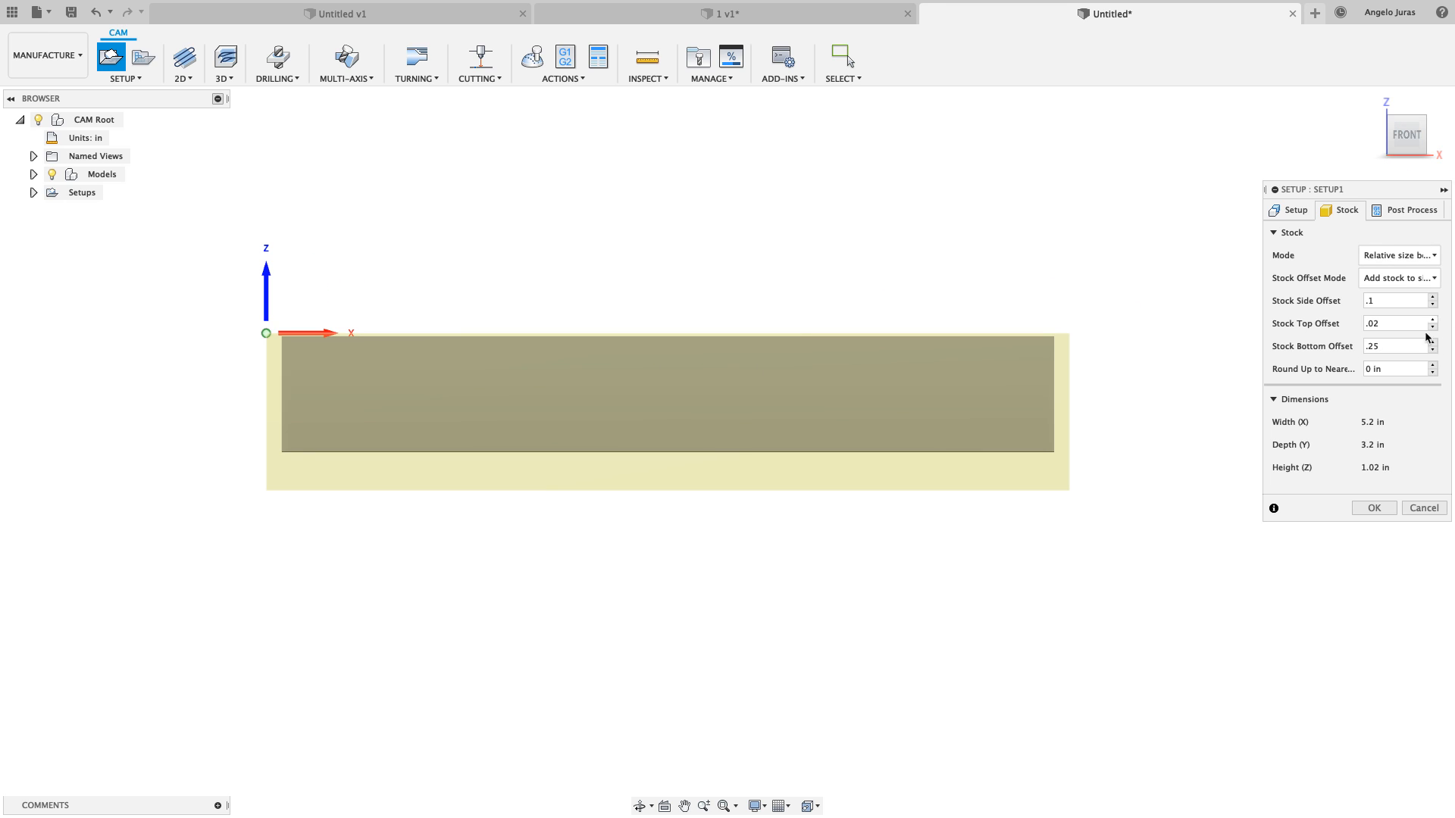
click(1373, 347)
text(.5)
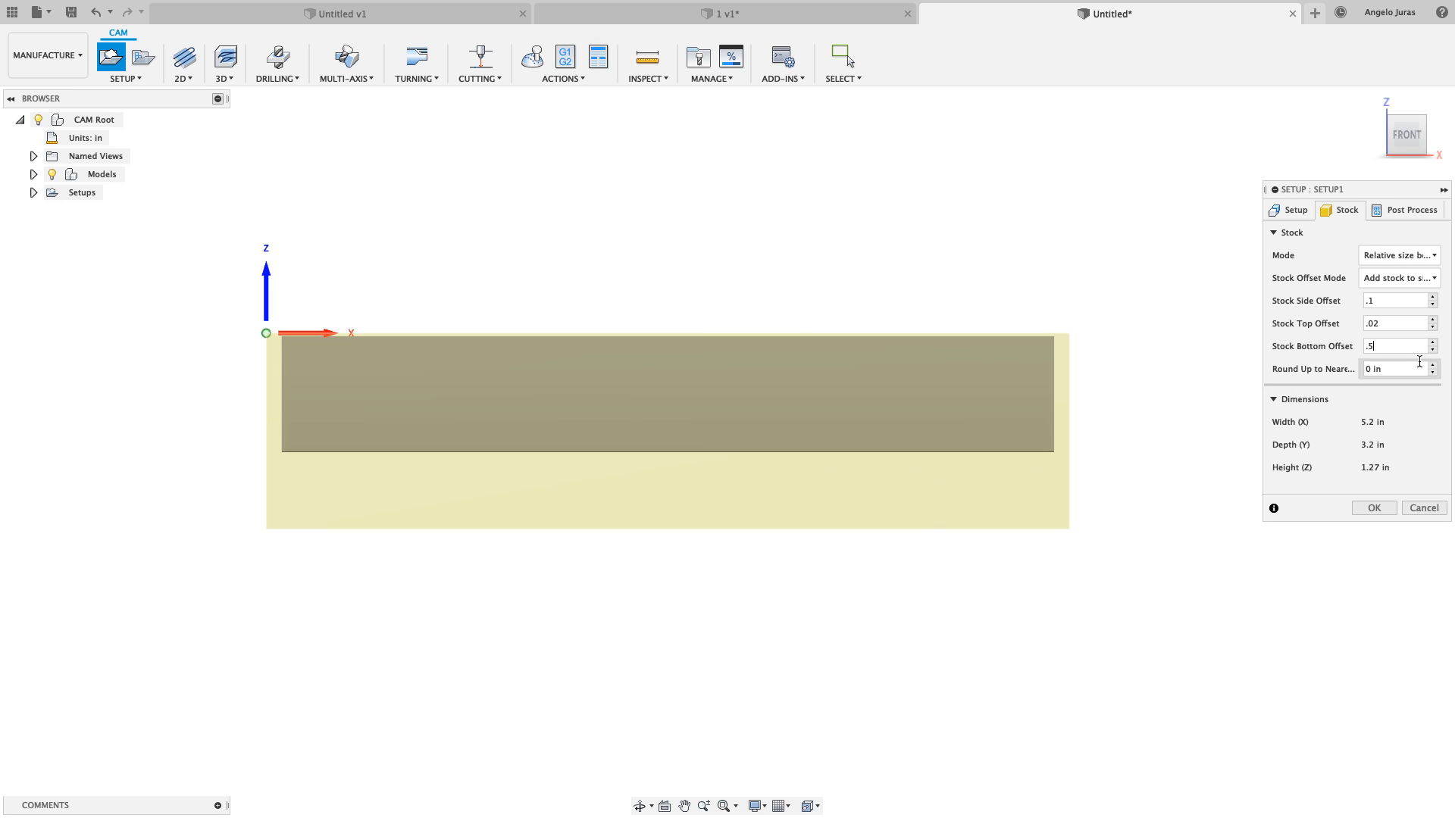
Set the stock bottom offset to 0.23 in and the stock side offset to 0.125 in
drag(1396, 346, 1352, 349)
text(.23)
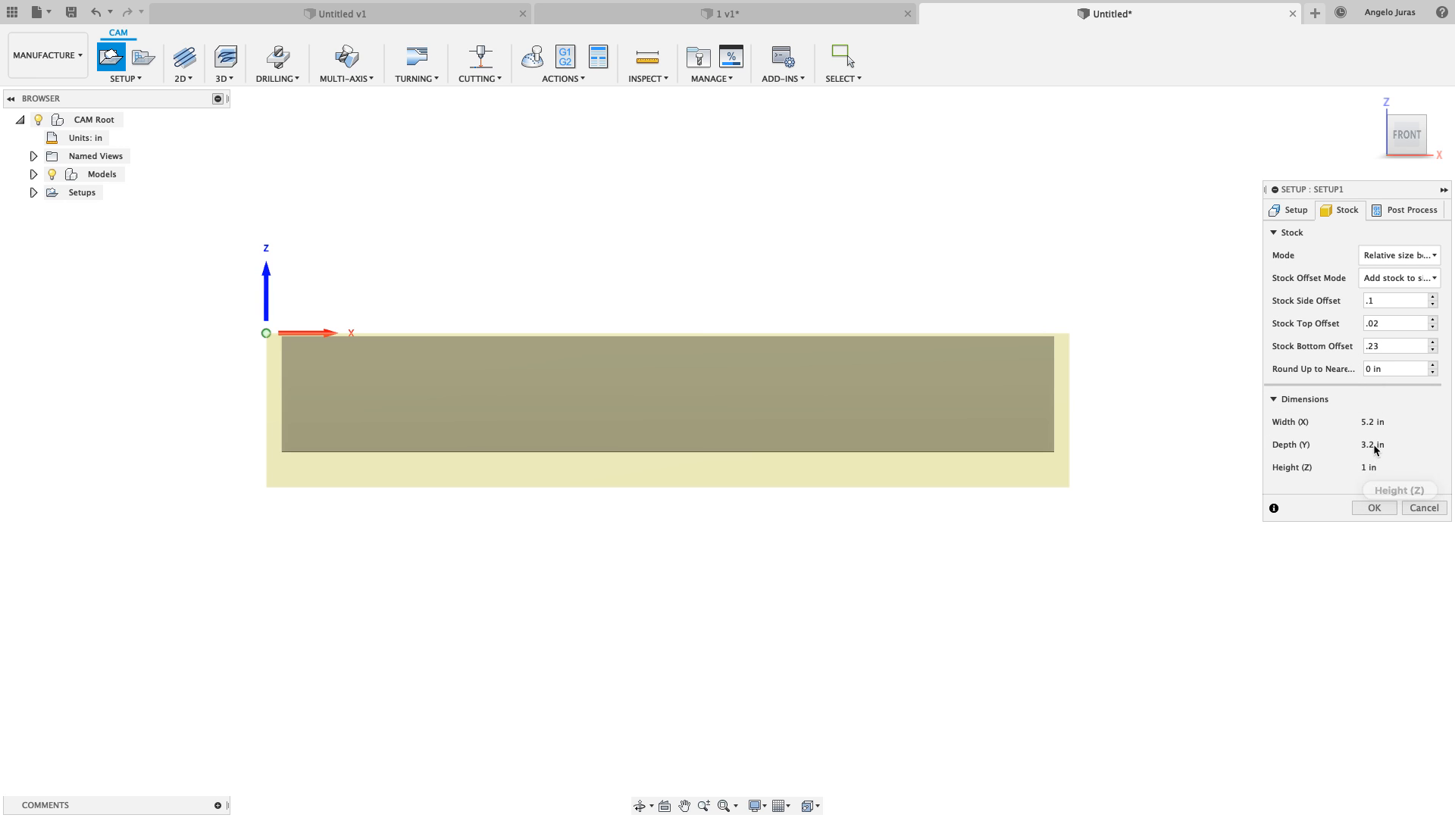
click(1386, 303)
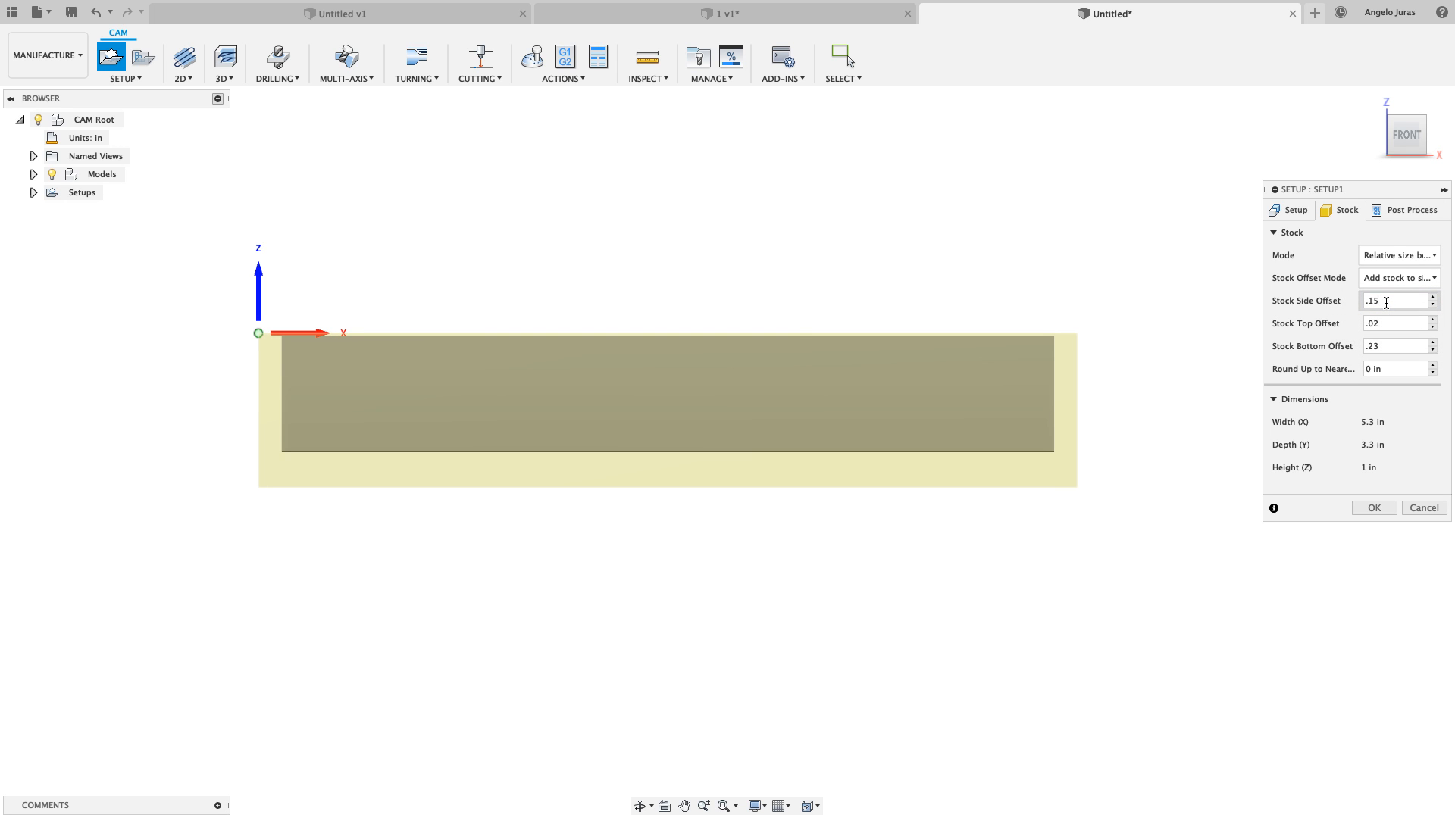
text(25)
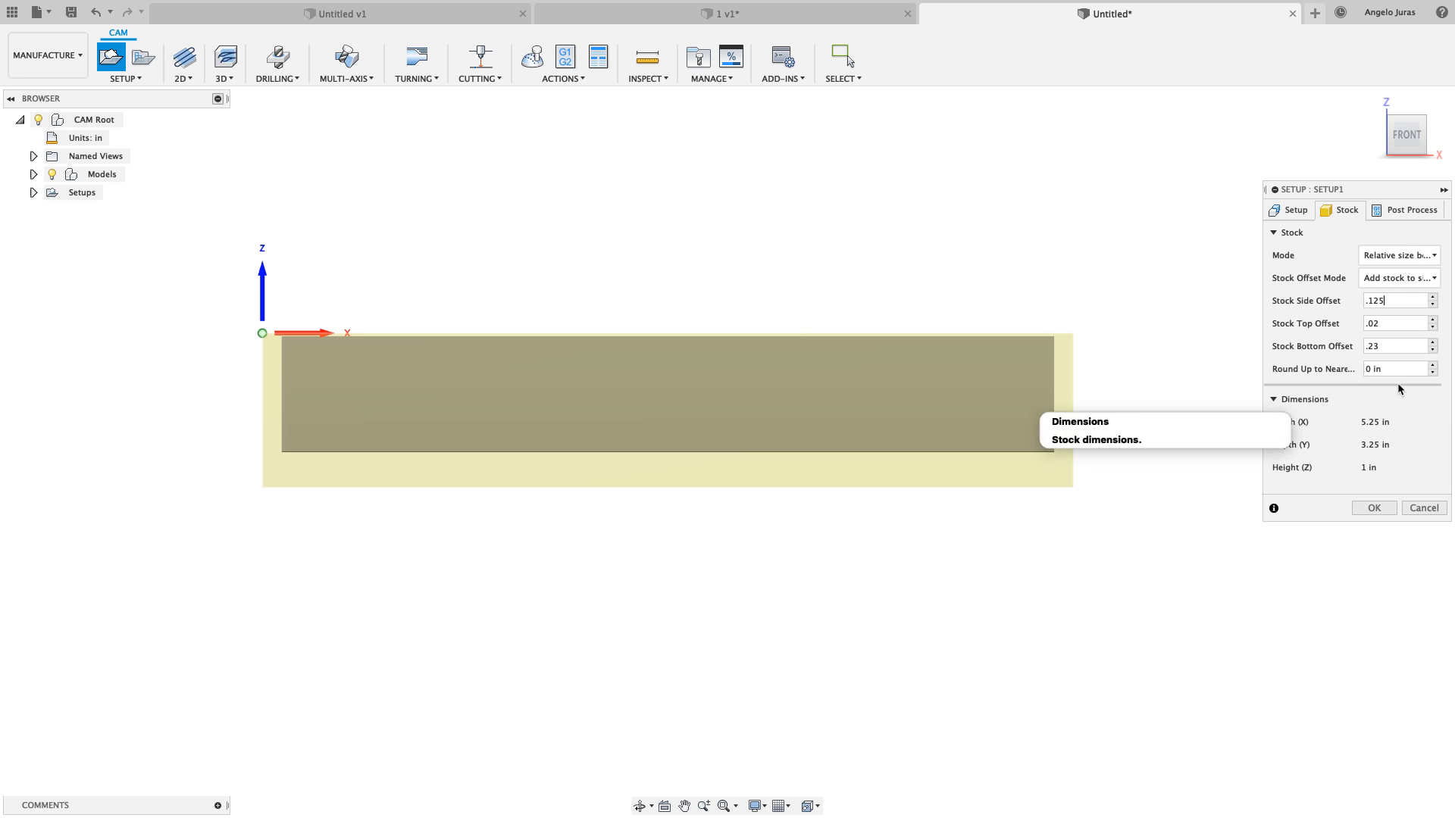
Set the post process program number to 1, the comment to LiveStream and the WCS offset to 1, and accept the setup
click(1401, 212)
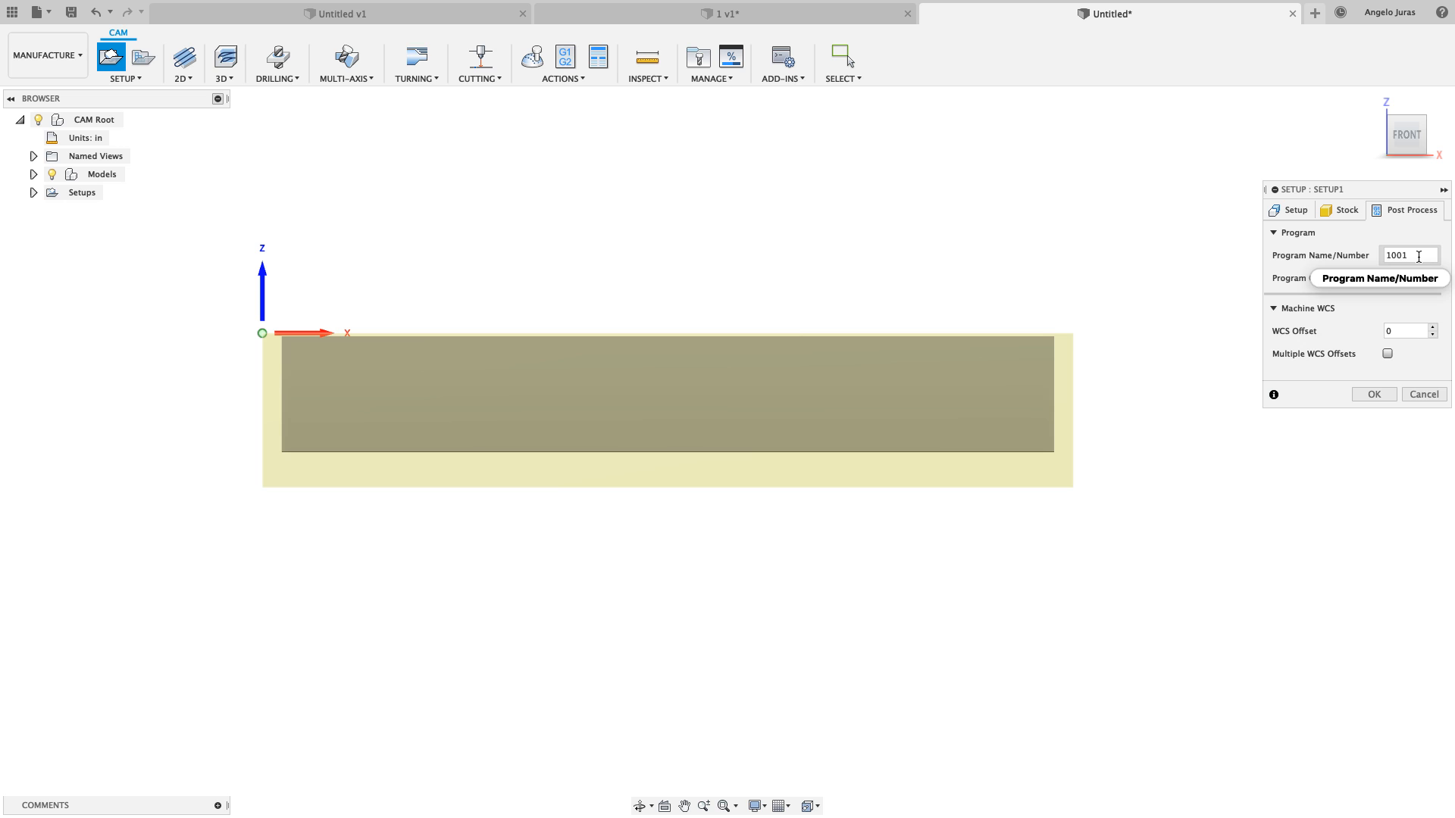
drag(1419, 256, 1362, 264)
text(1)
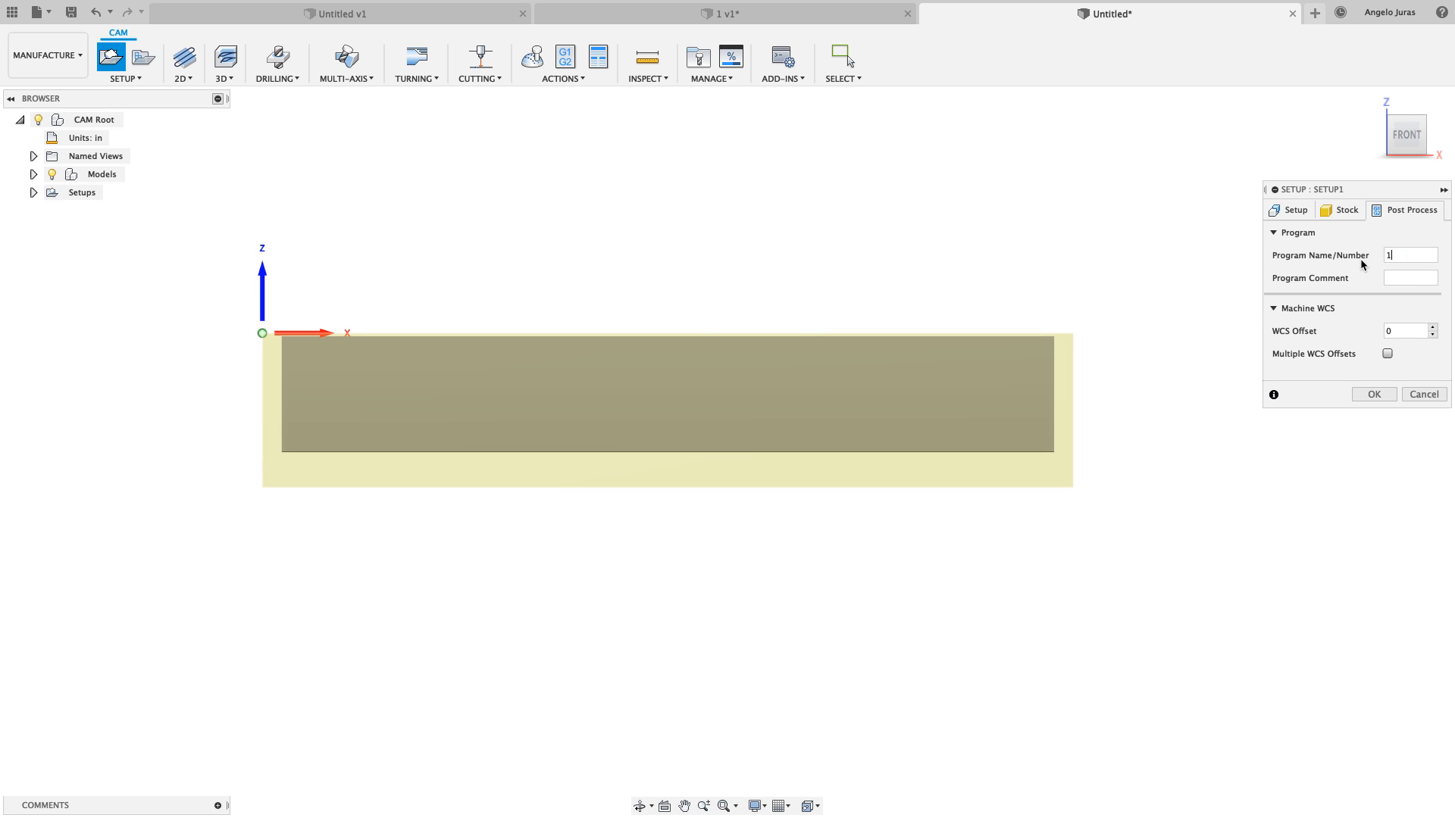
click(1399, 280)
text(LiveStream)
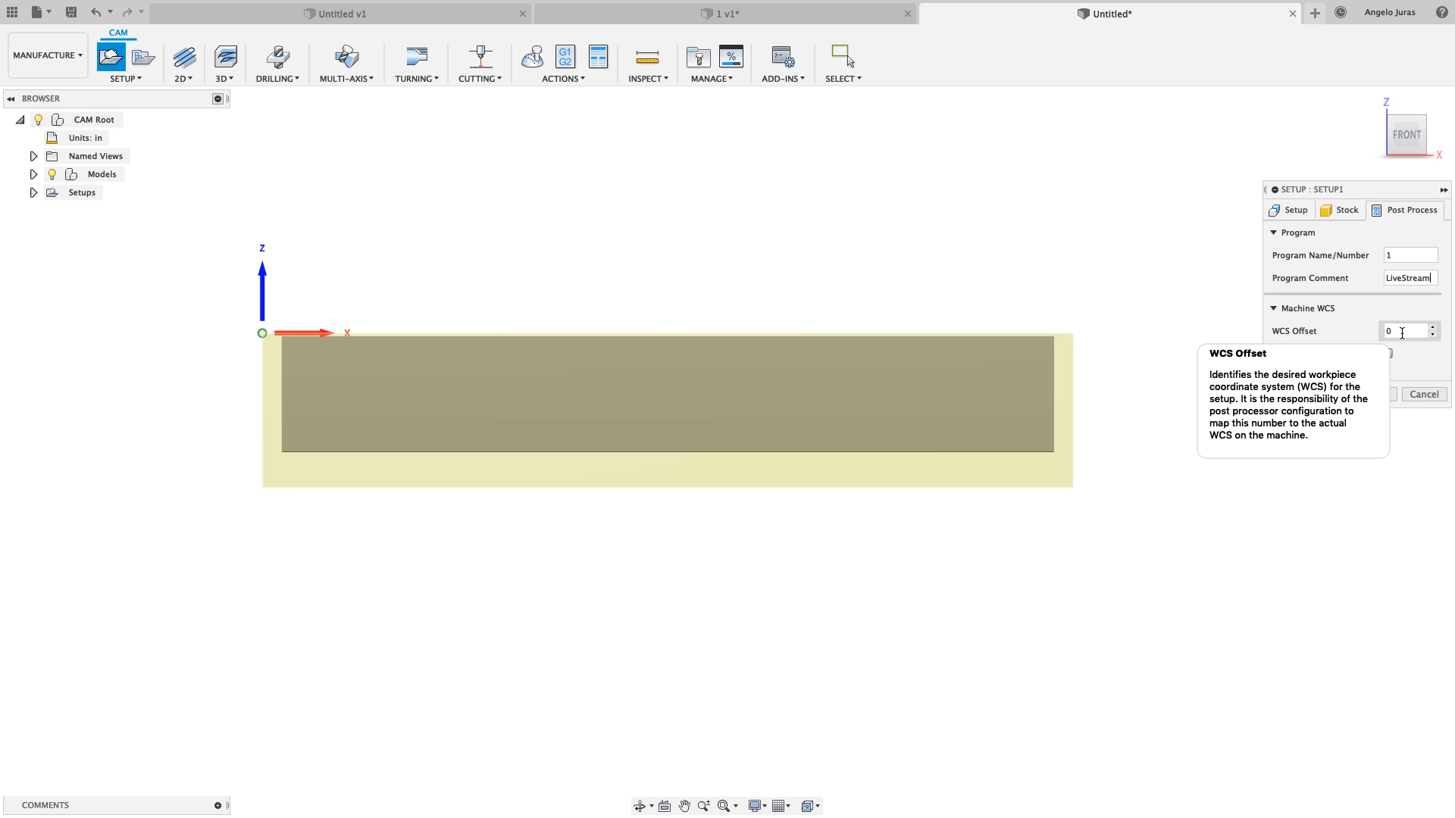
key(Tab)
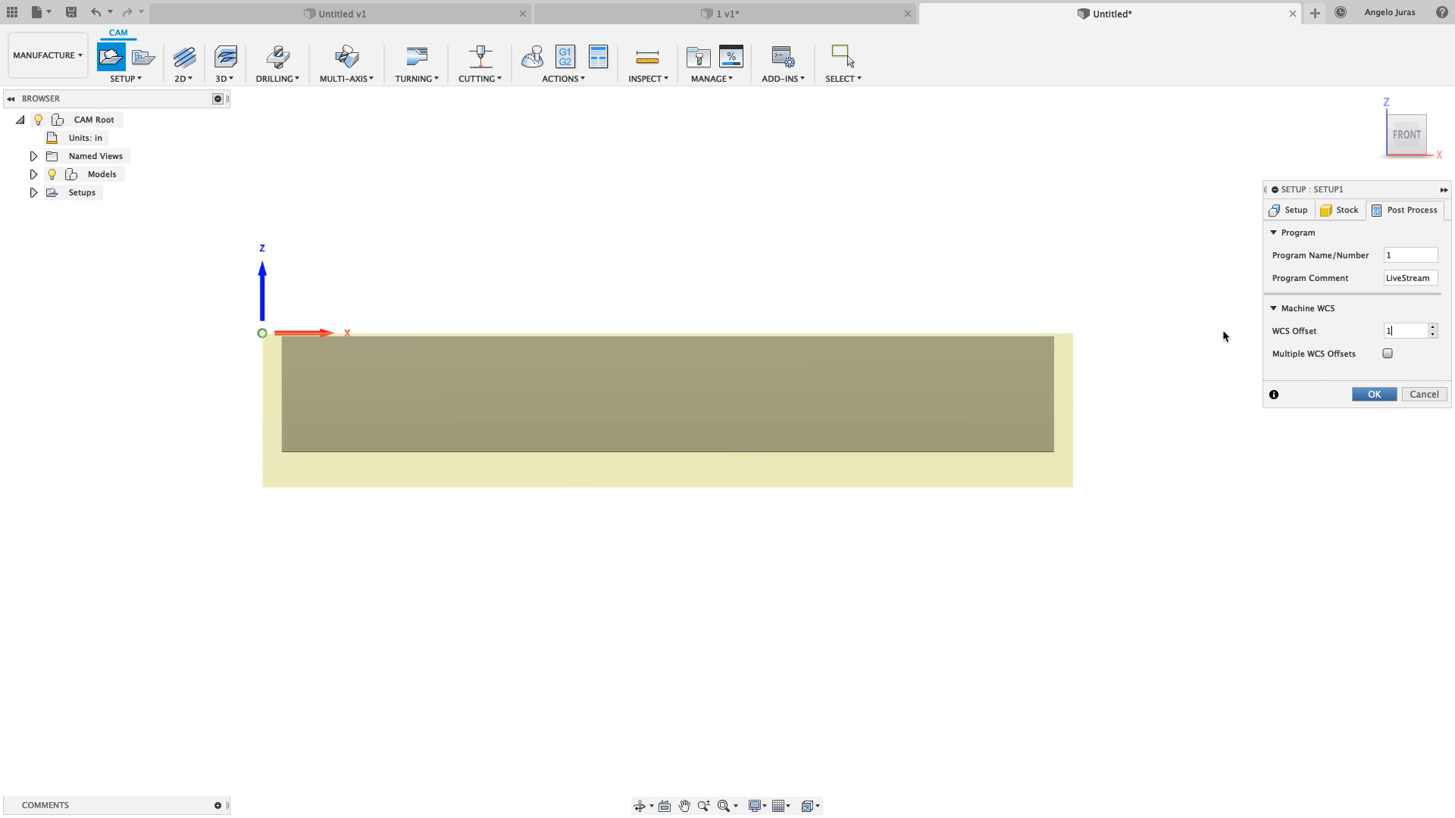
click(1353, 397)
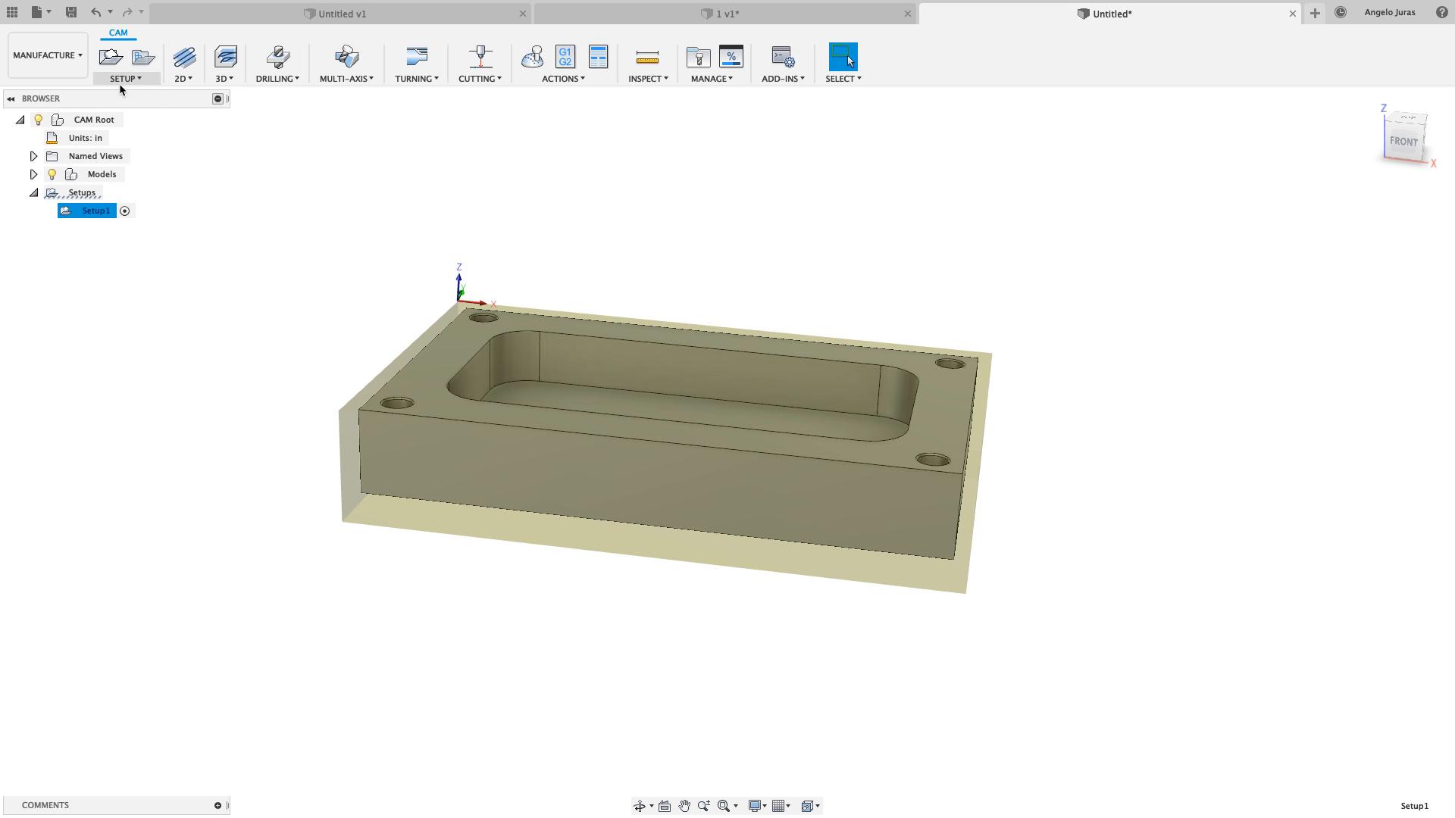
Start a 2D Face operation and open its tool selection with the search filter cleared
click(189, 78)
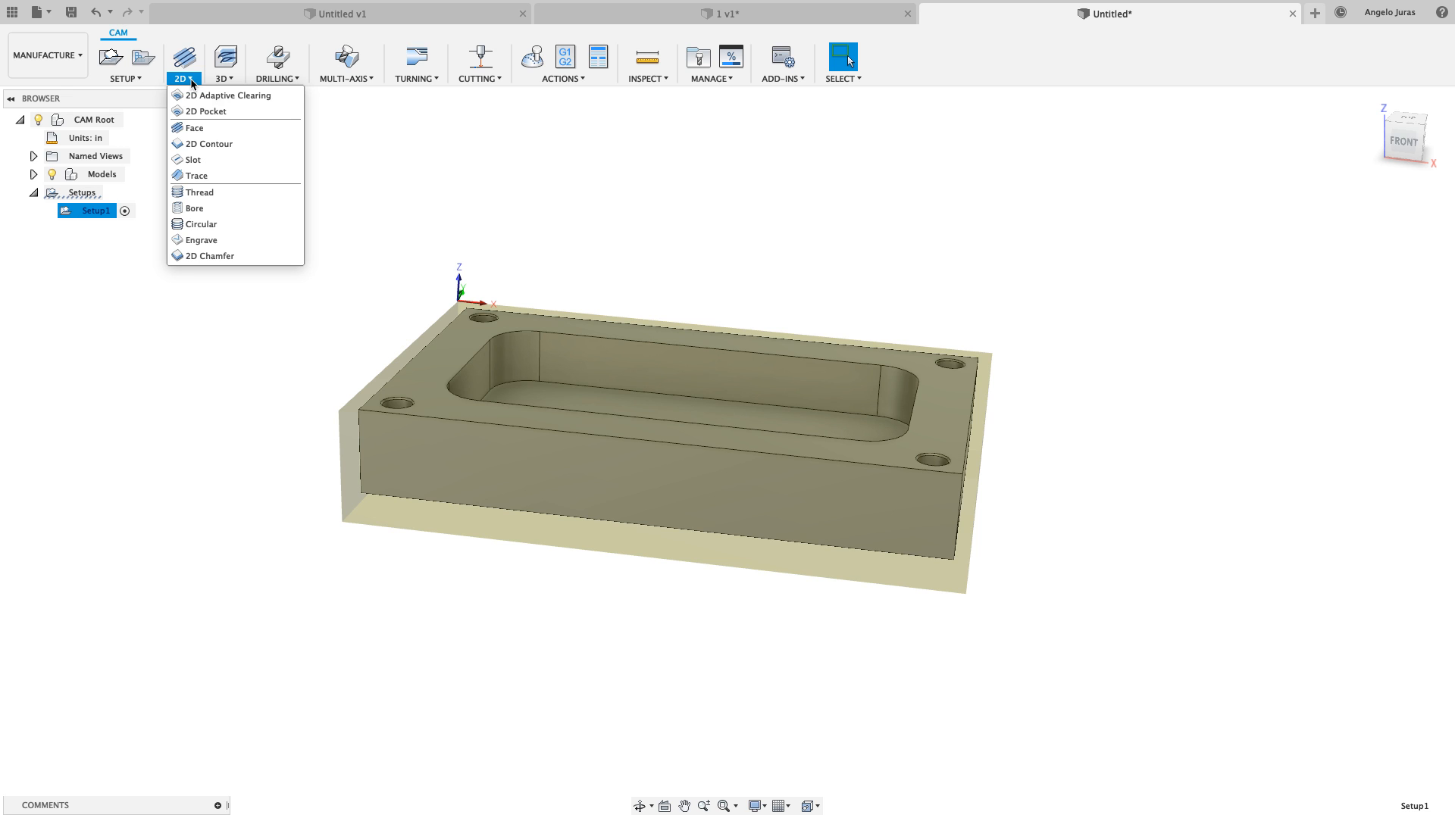
click(193, 128)
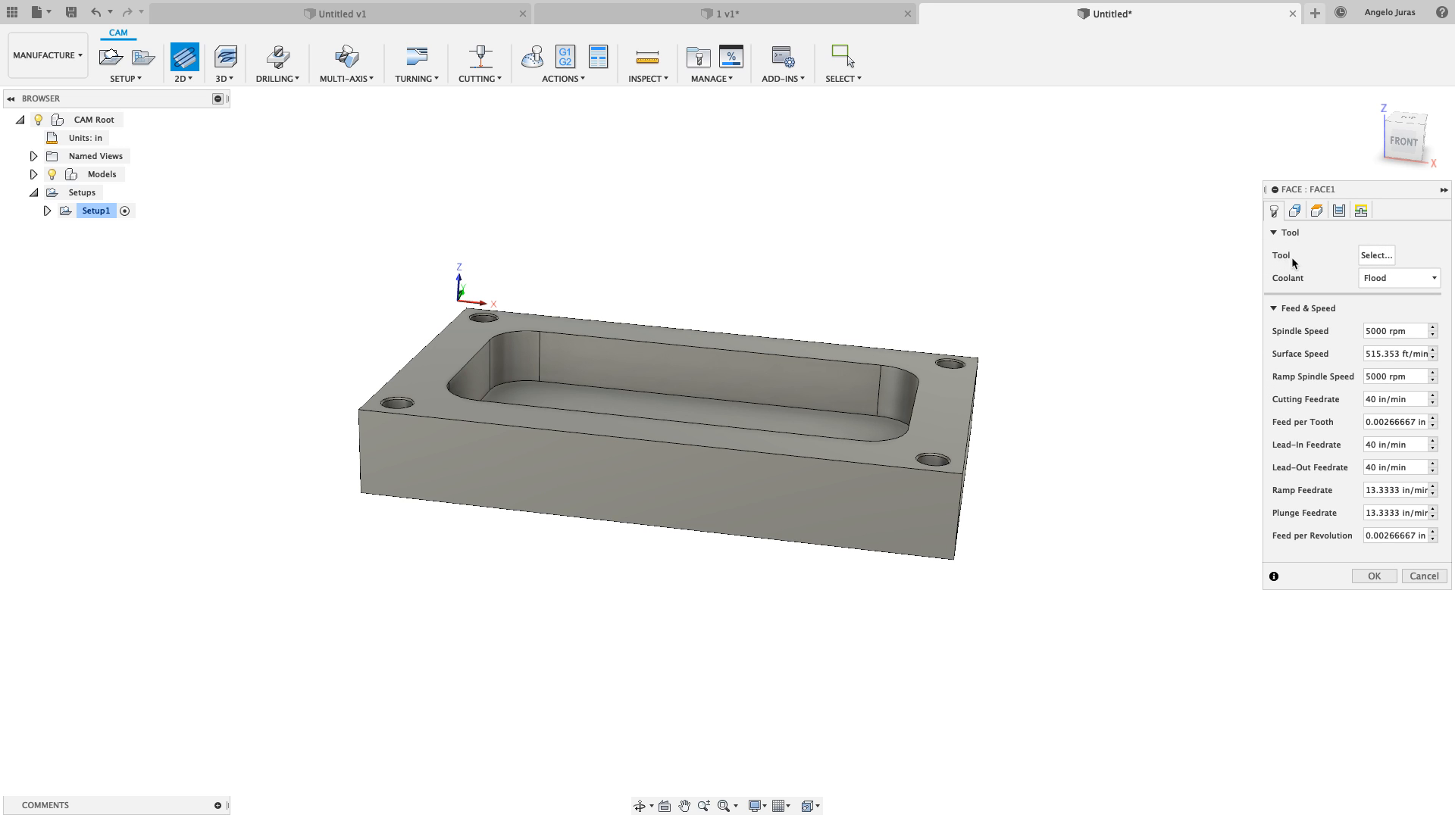
click(1376, 256)
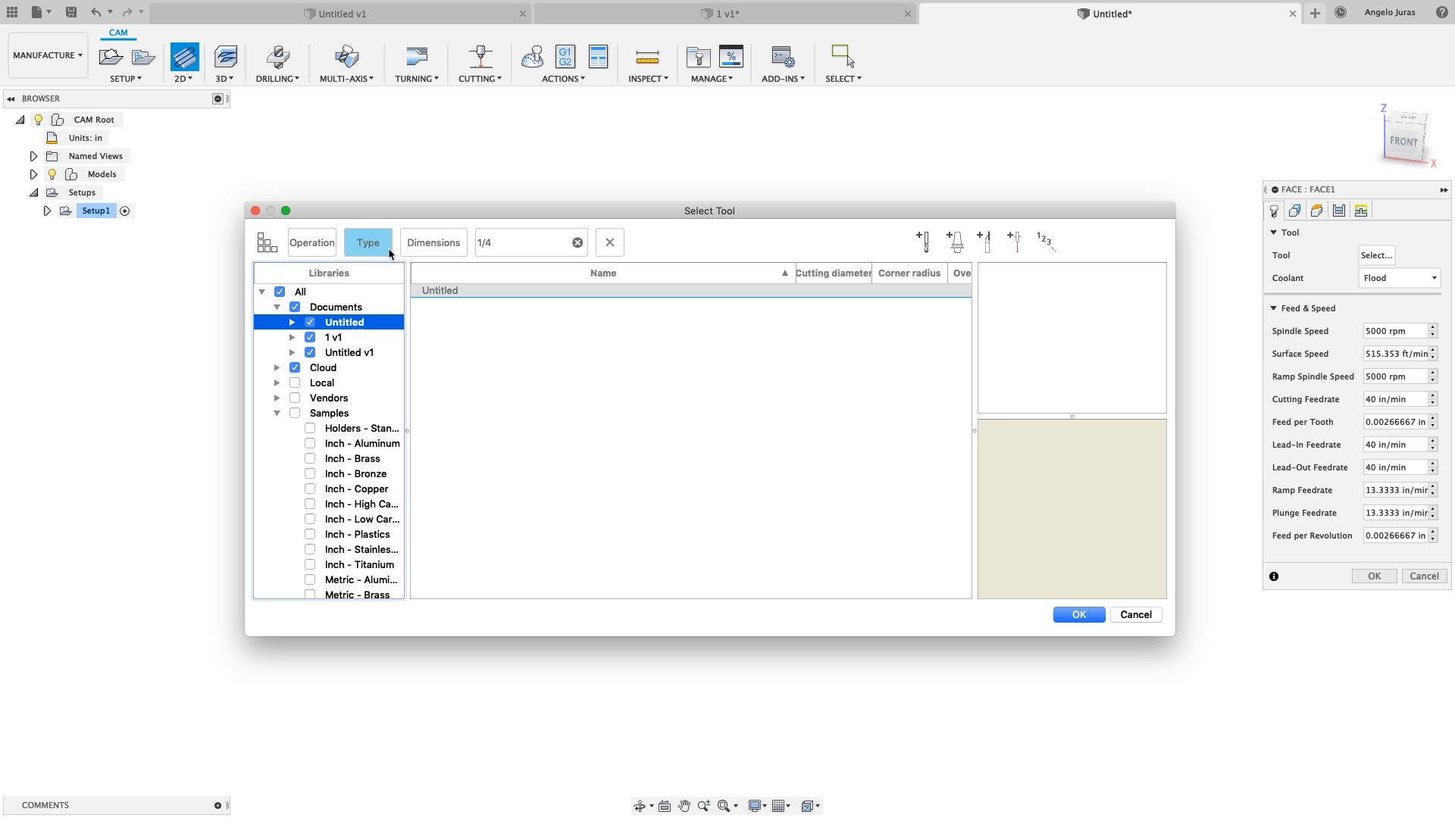
click(579, 243)
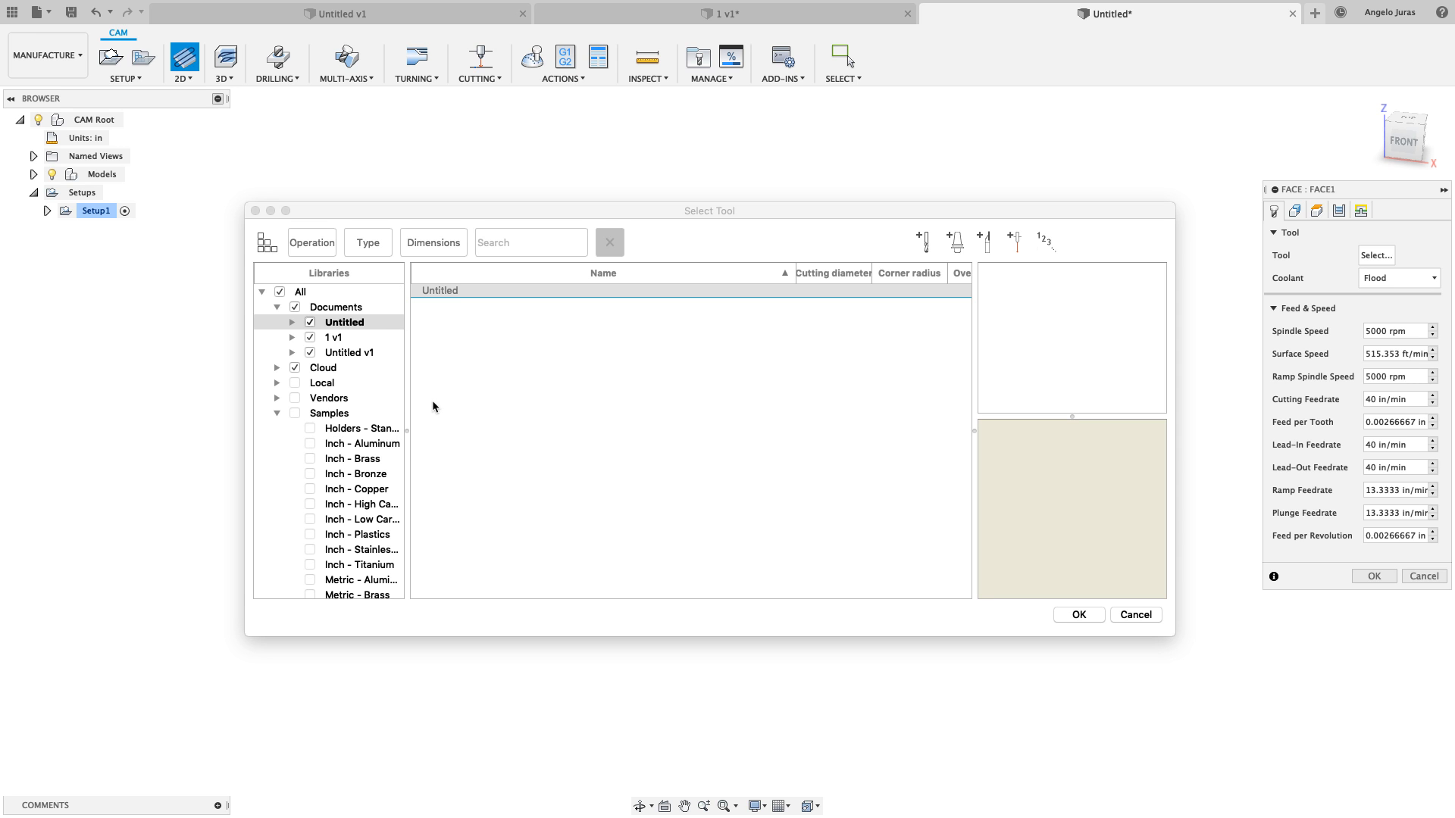
Look through the Inch - Bronze samples and the open documents' tools, and enable the Inch - Aluminum sample library
click(293, 476)
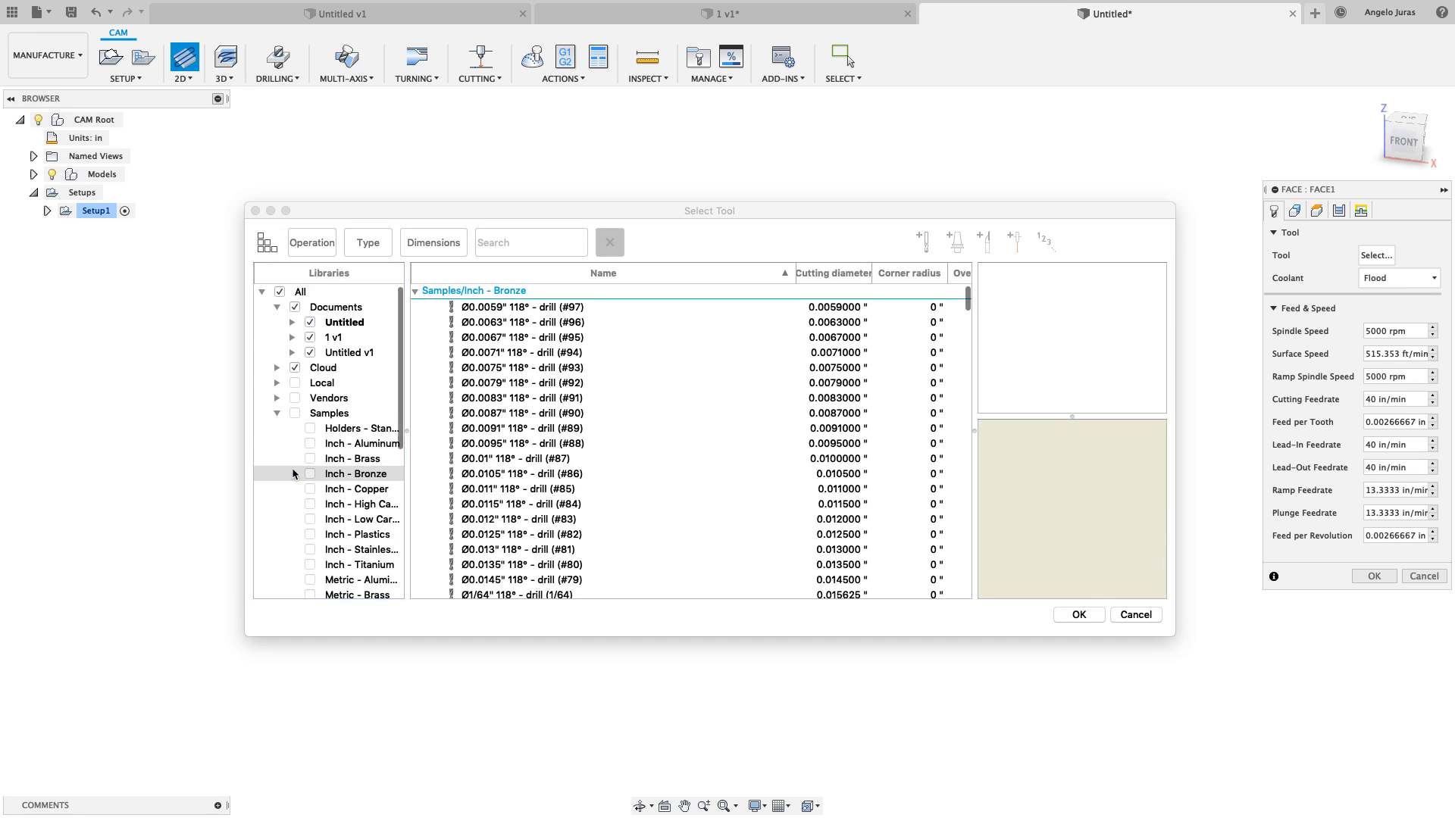
scroll(293, 467, down, 6)
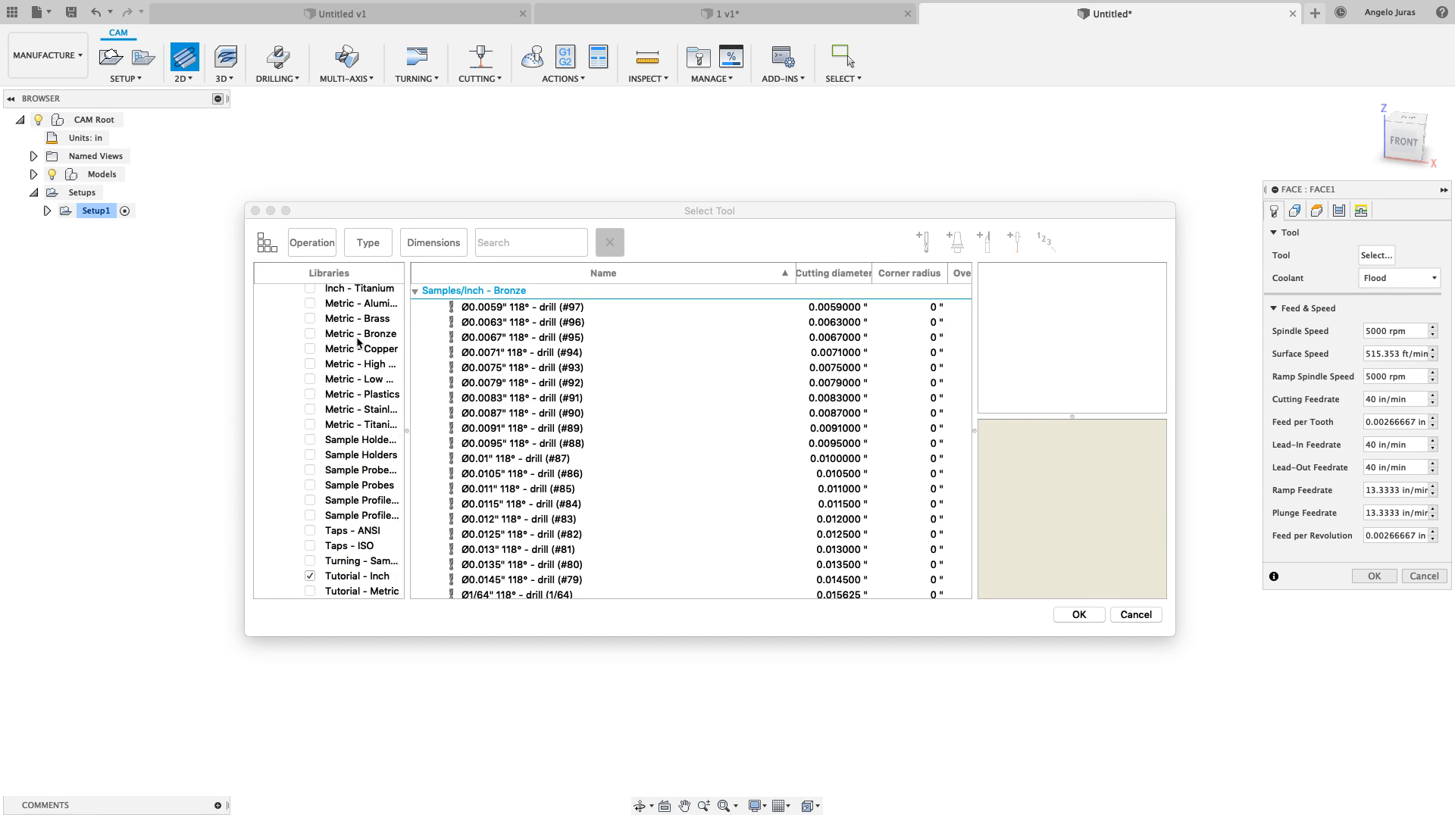
scroll(260, 441, up, 6)
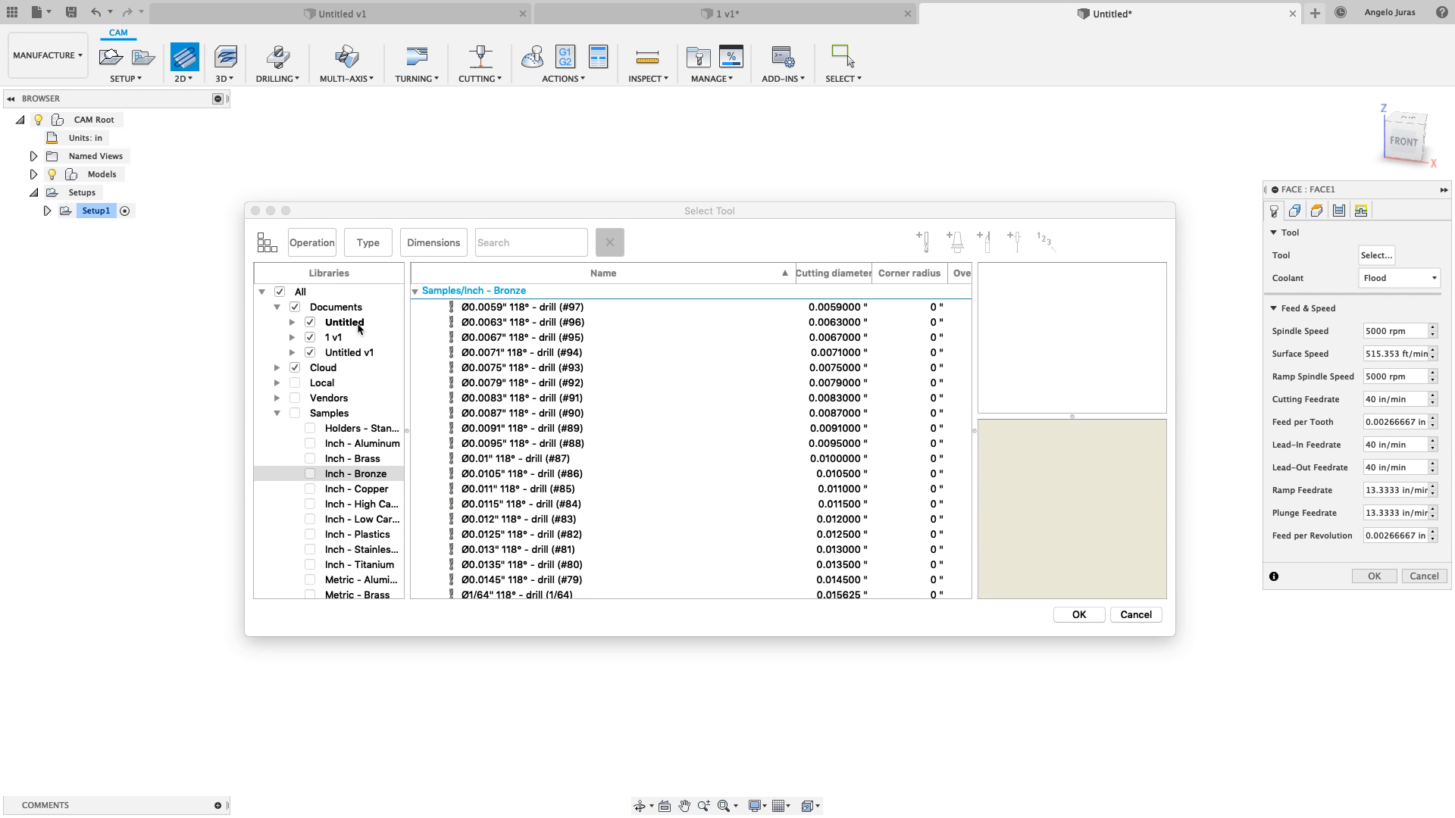
click(339, 309)
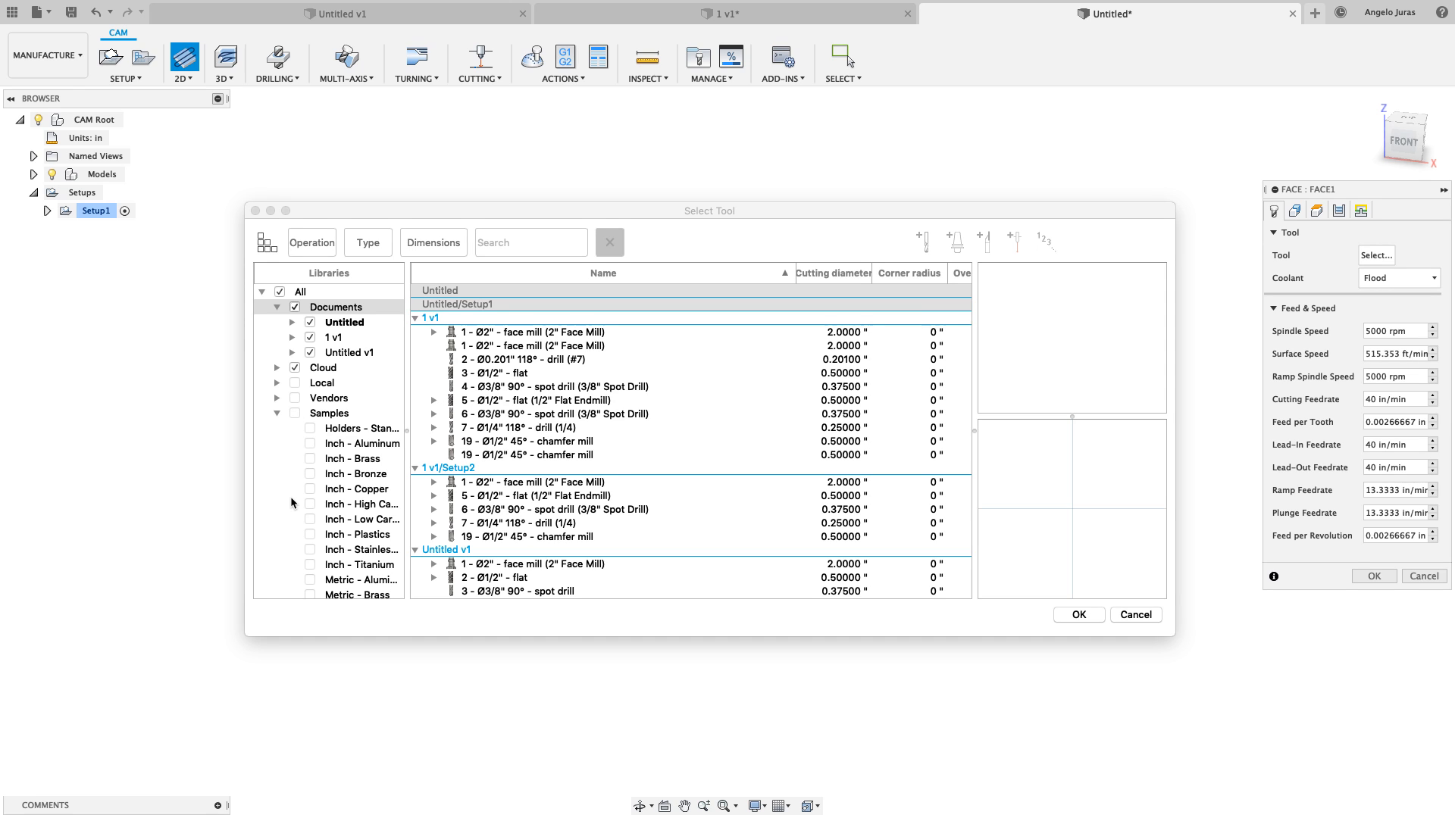
scroll(289, 497, down, 5)
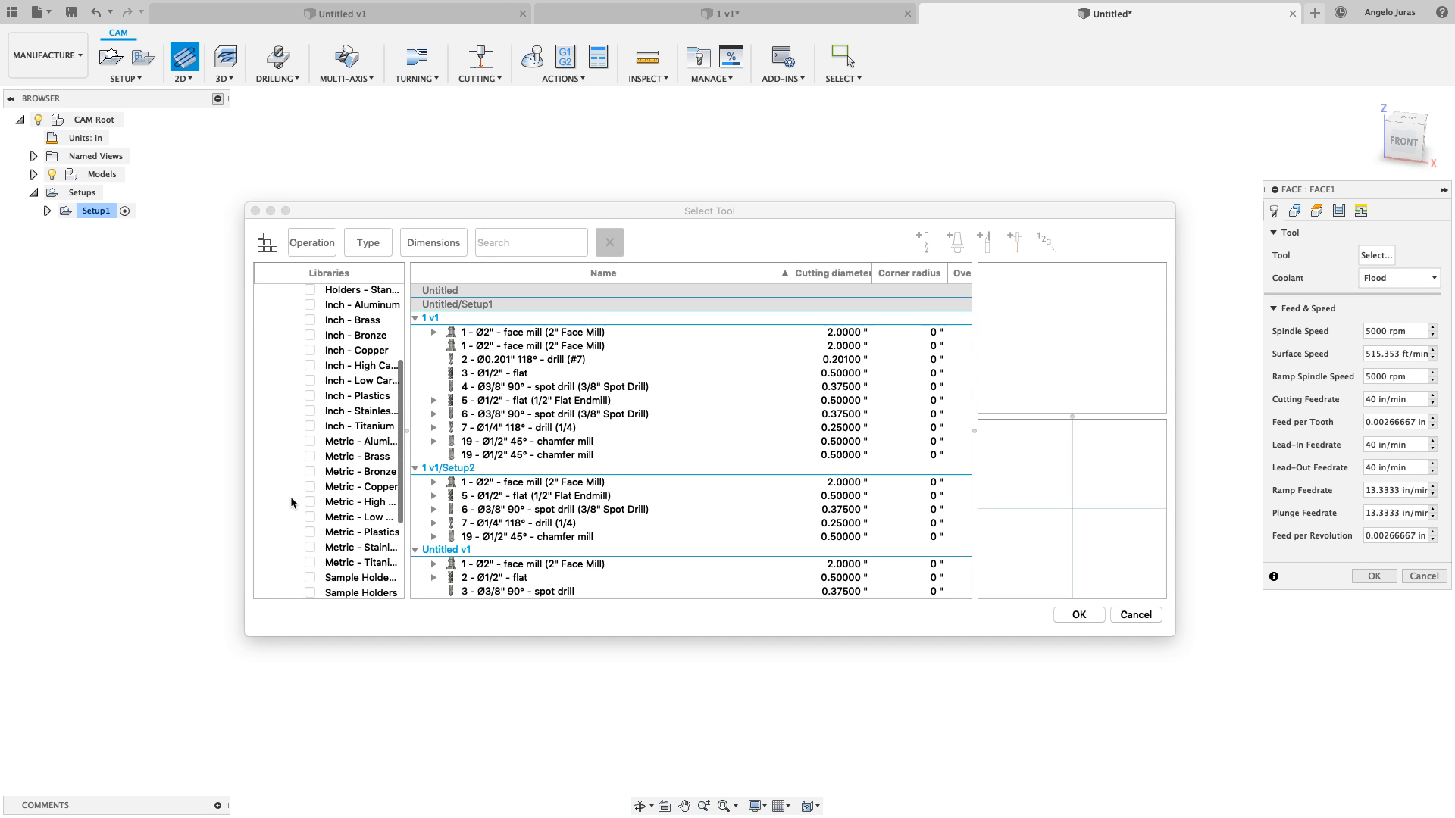
click(312, 305)
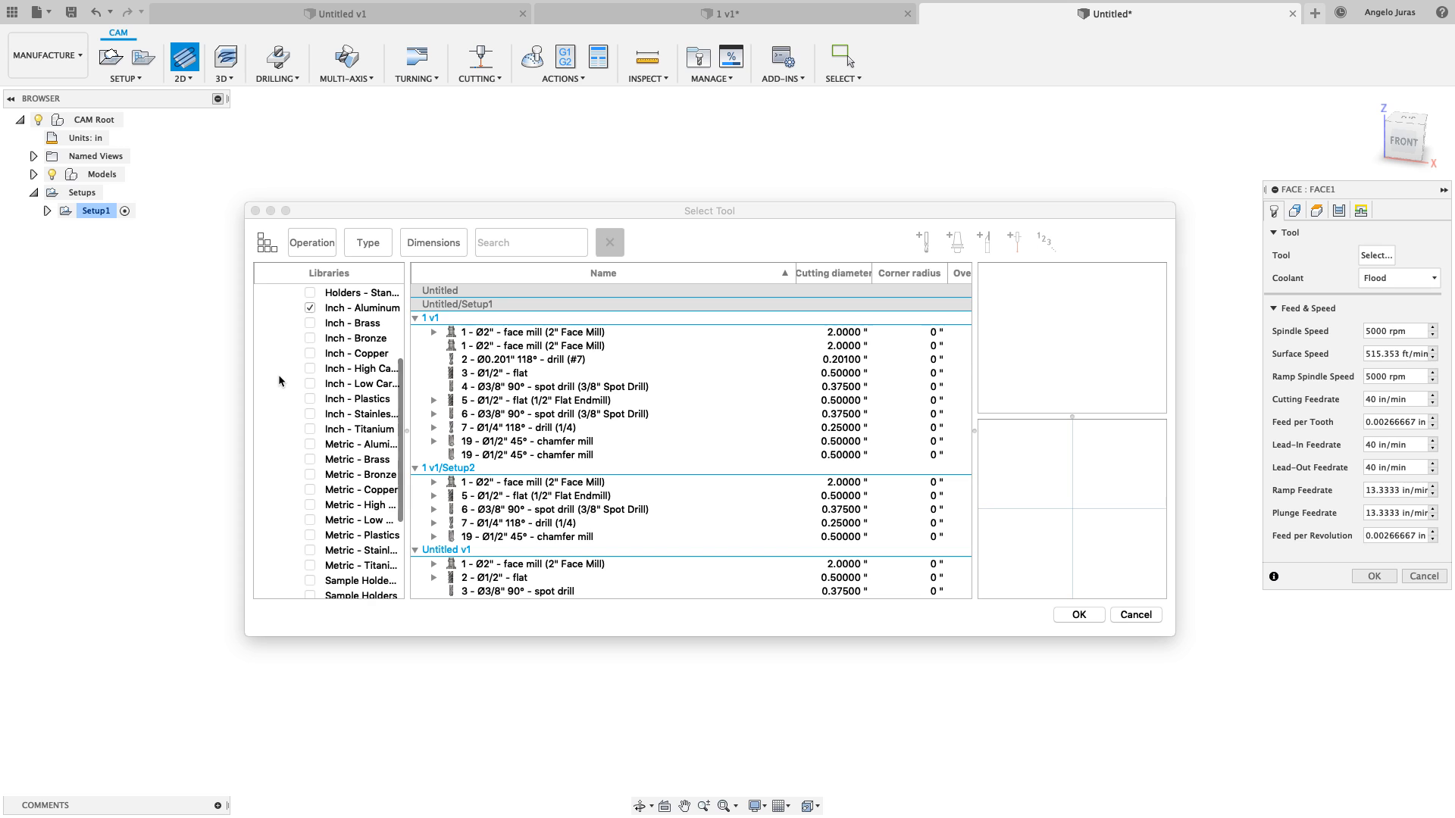
scroll(278, 380, down, 5)
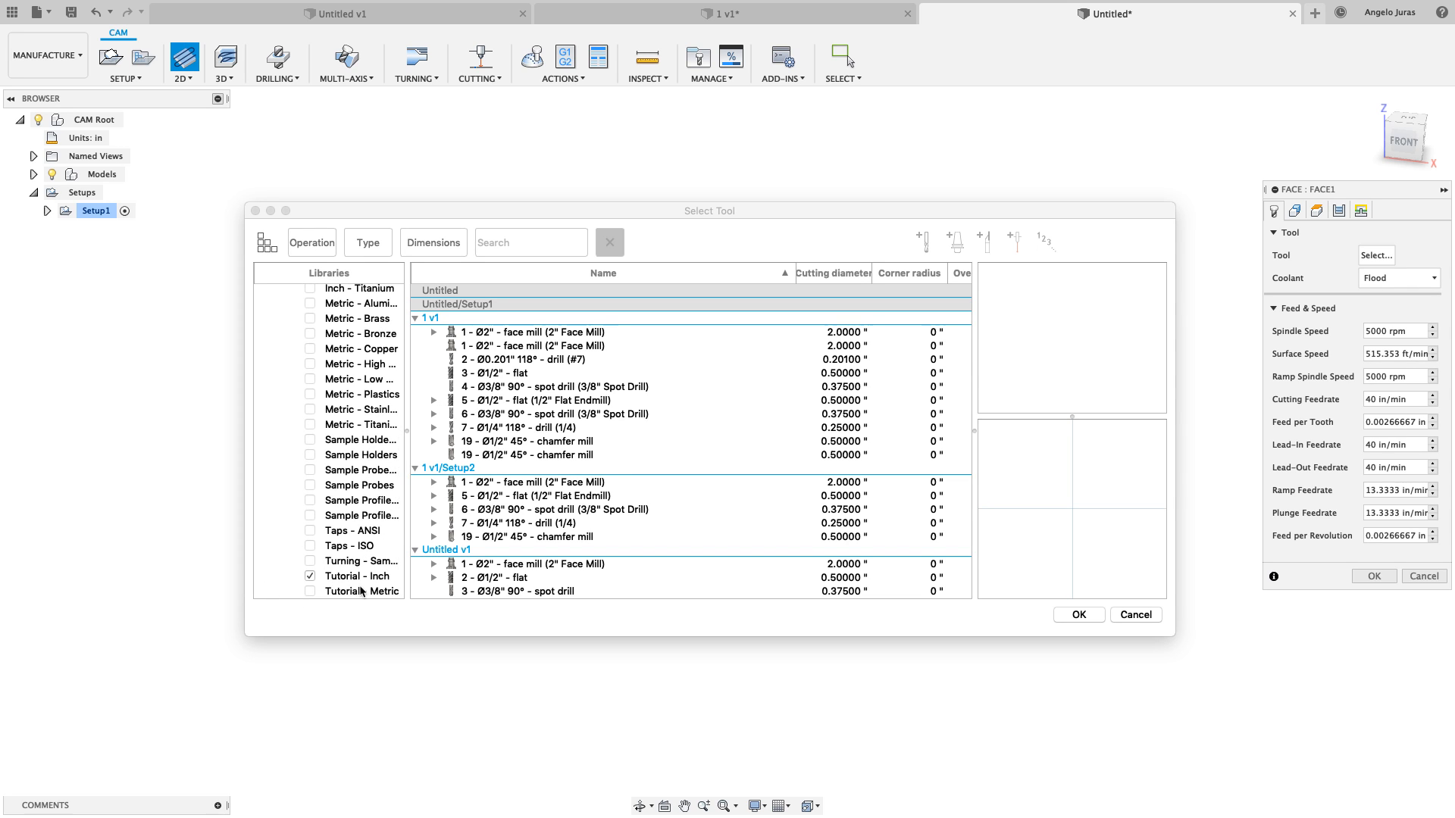
Choose the 2" face mill from the Tutorial - Inch sample library and generate the facing toolpath over the block
click(353, 578)
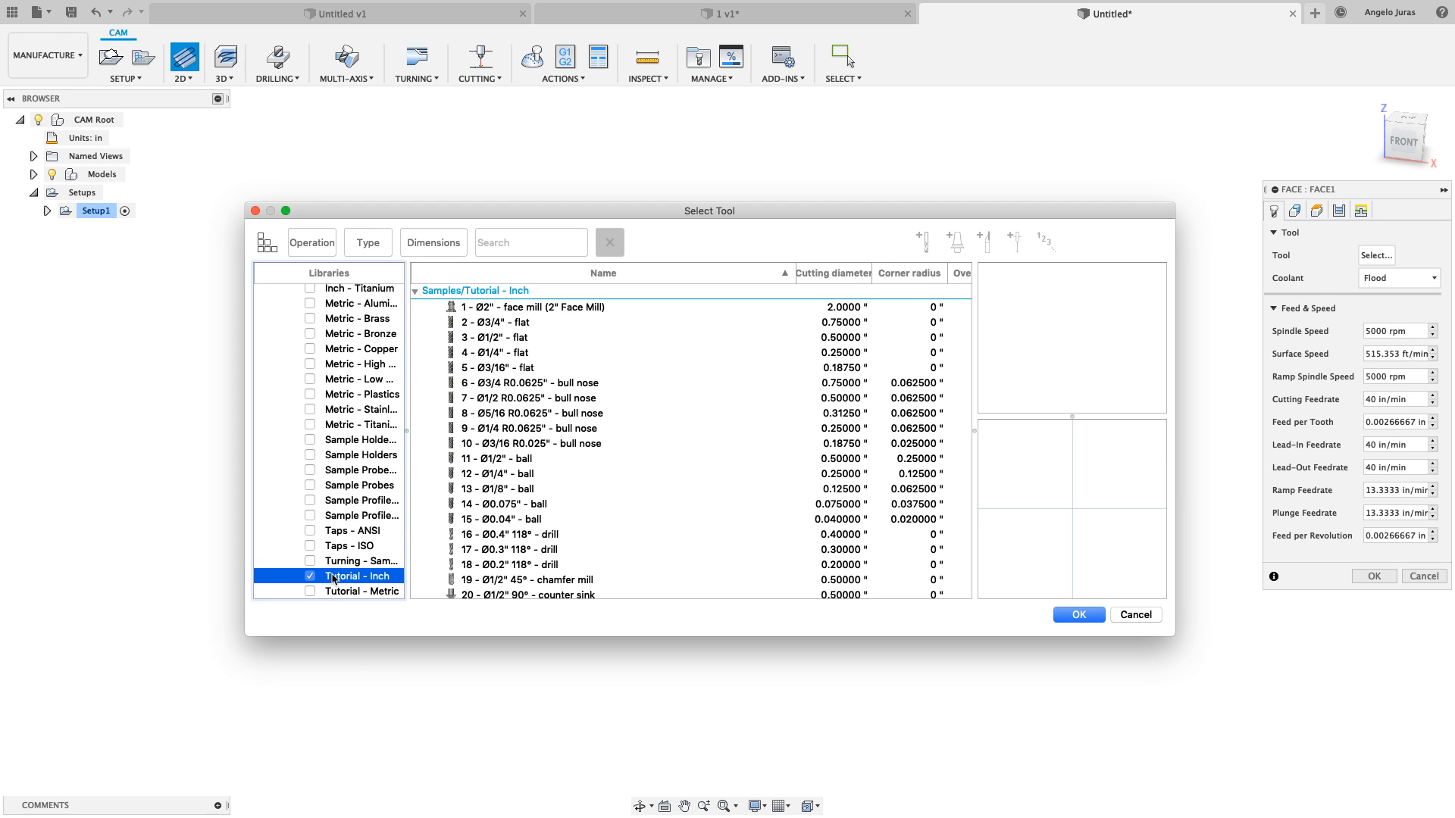
click(538, 309)
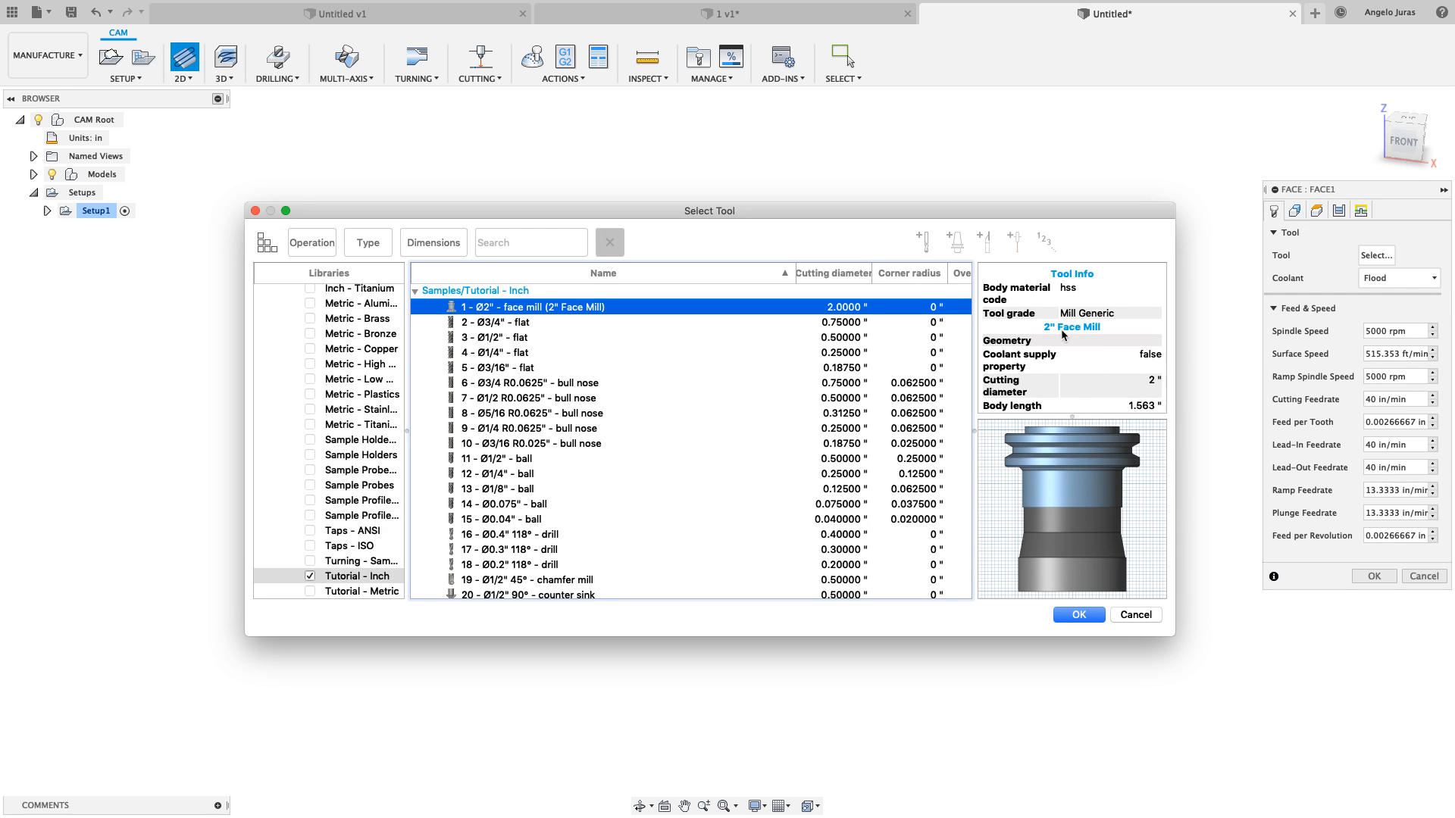
click(1083, 618)
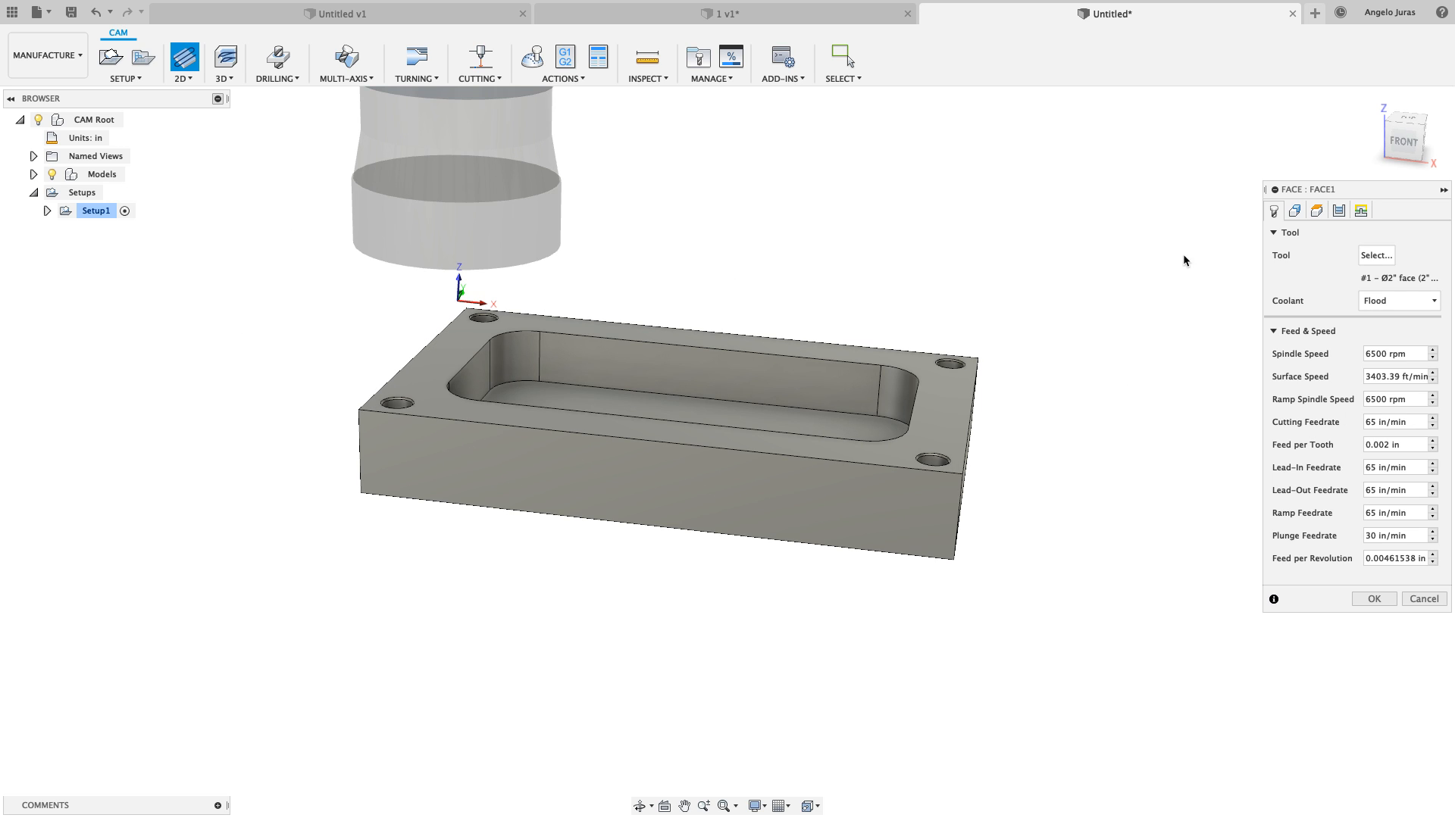
click(1374, 598)
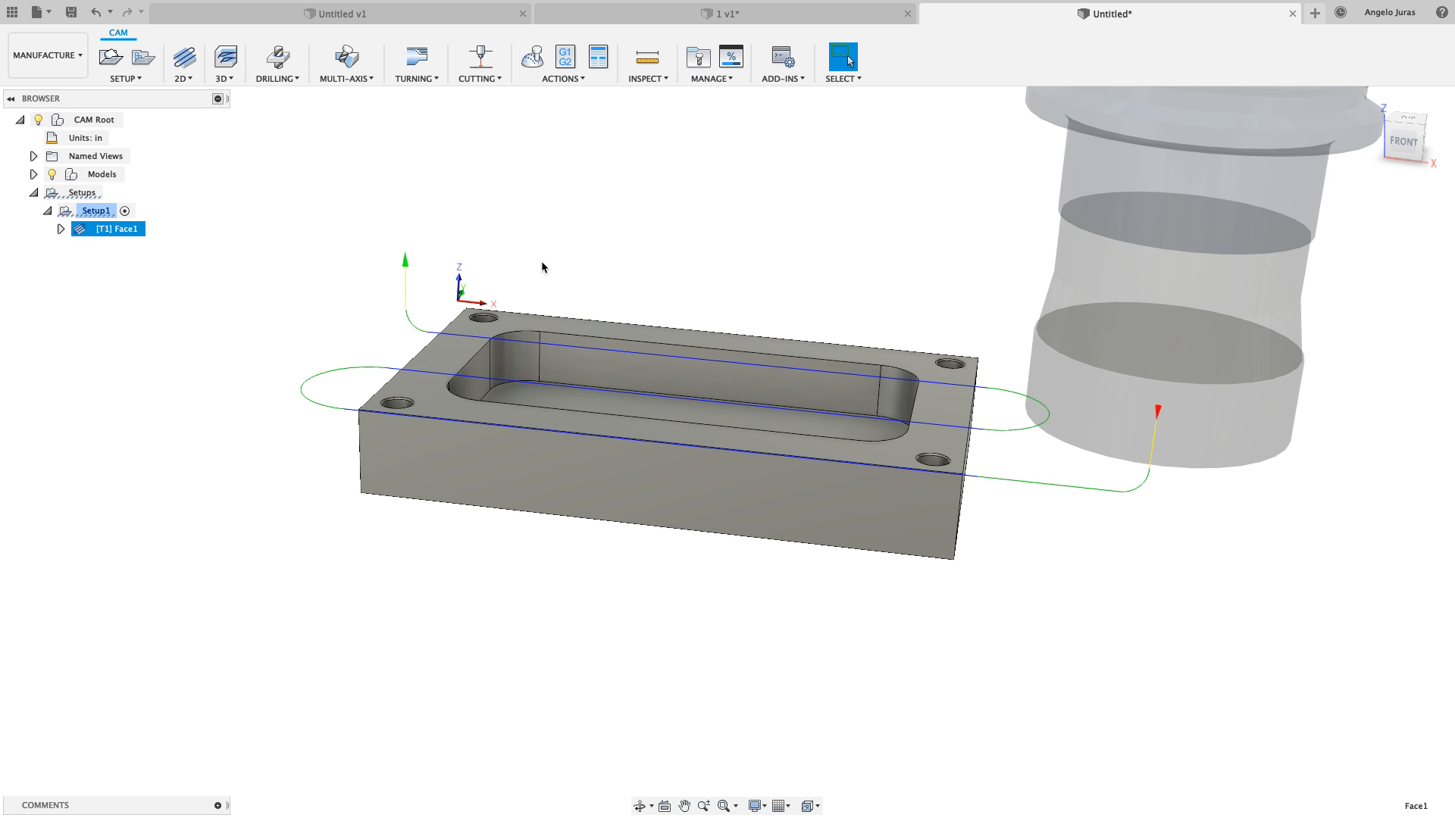
shift+middle_drag(643, 220, 641, 221)
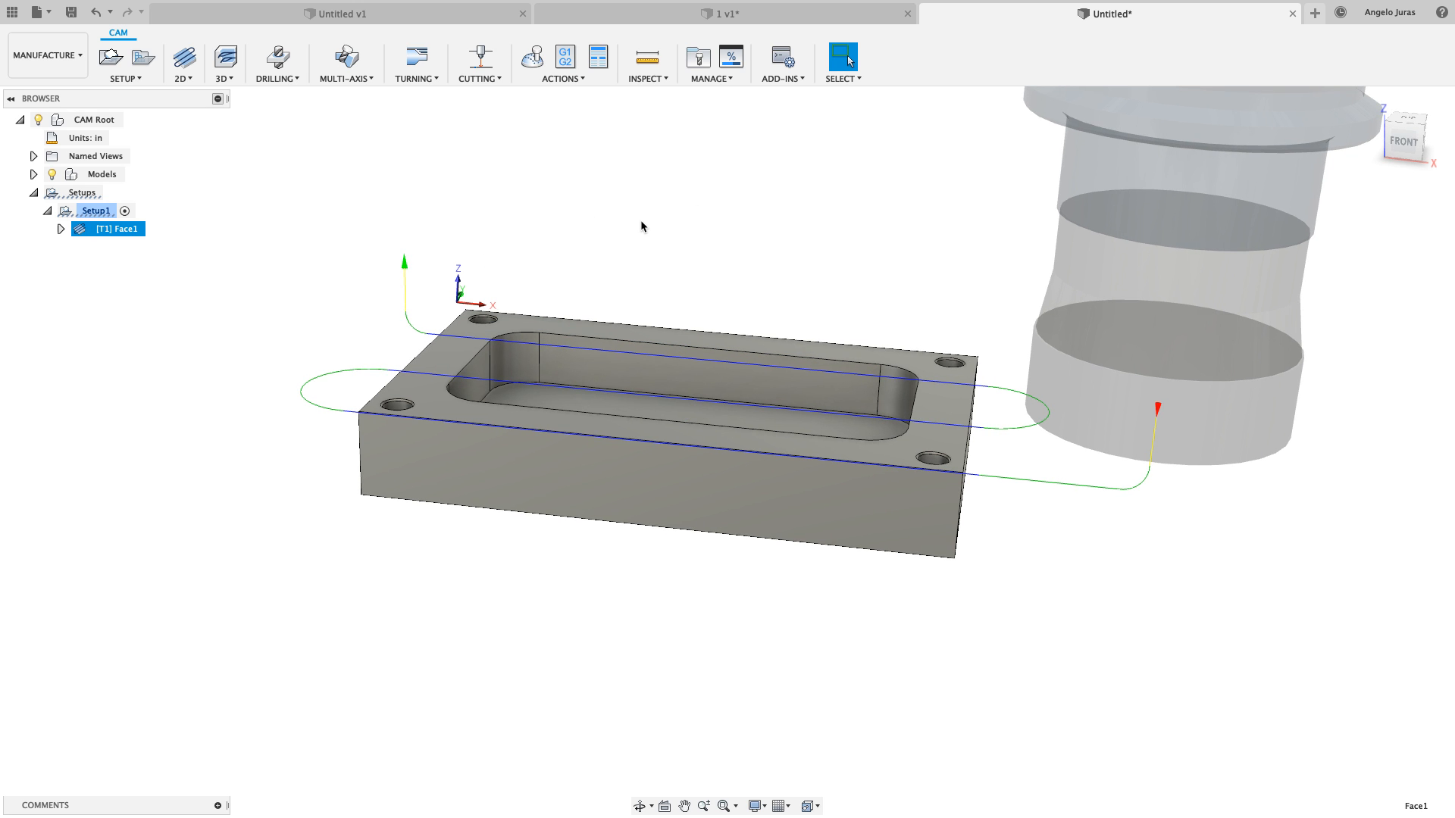
scroll(641, 226, up, 4)
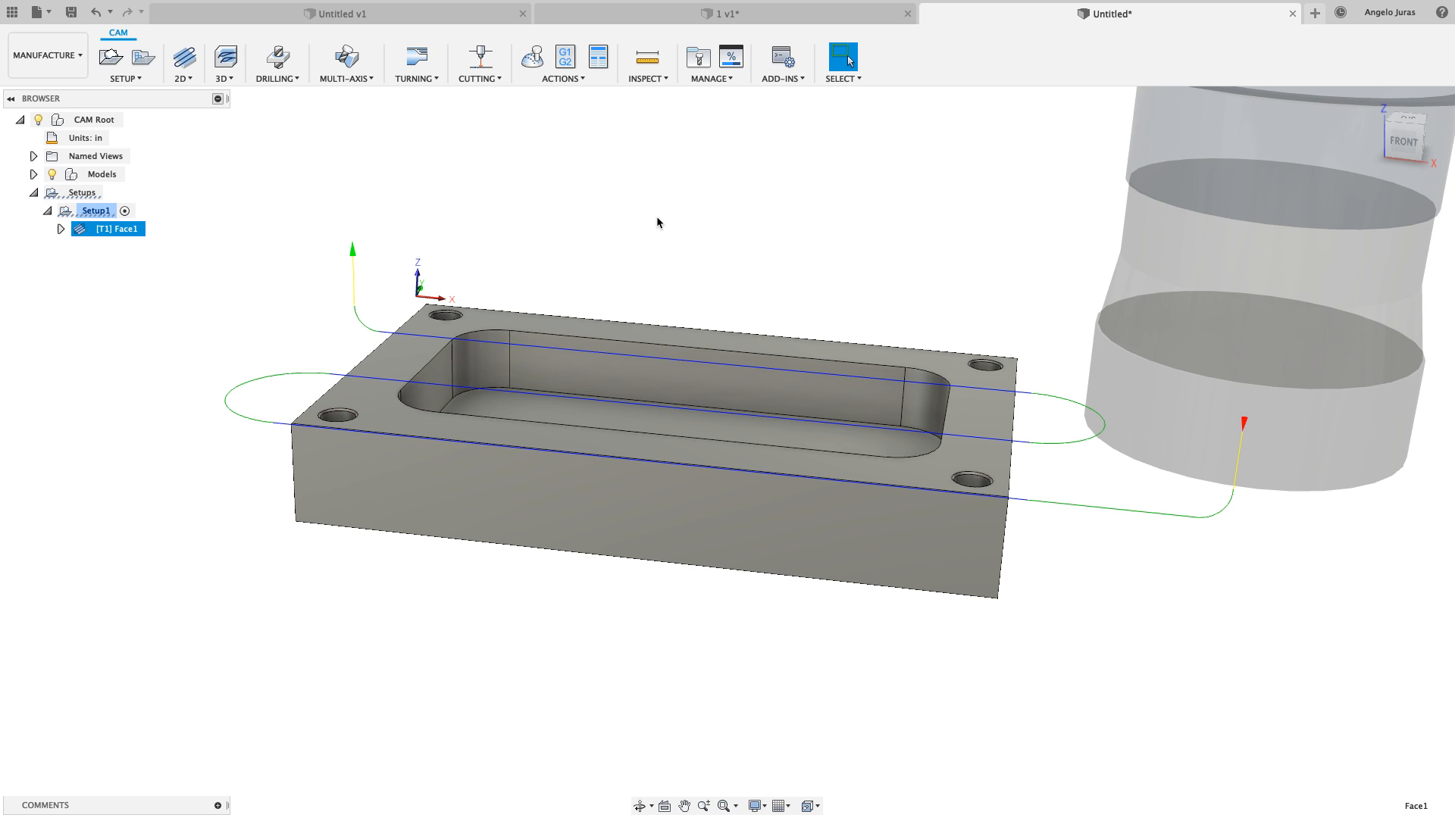
Inspect the facing toolpath and its lead-in and lead-out moves from the front and in an isometric view
click(1406, 143)
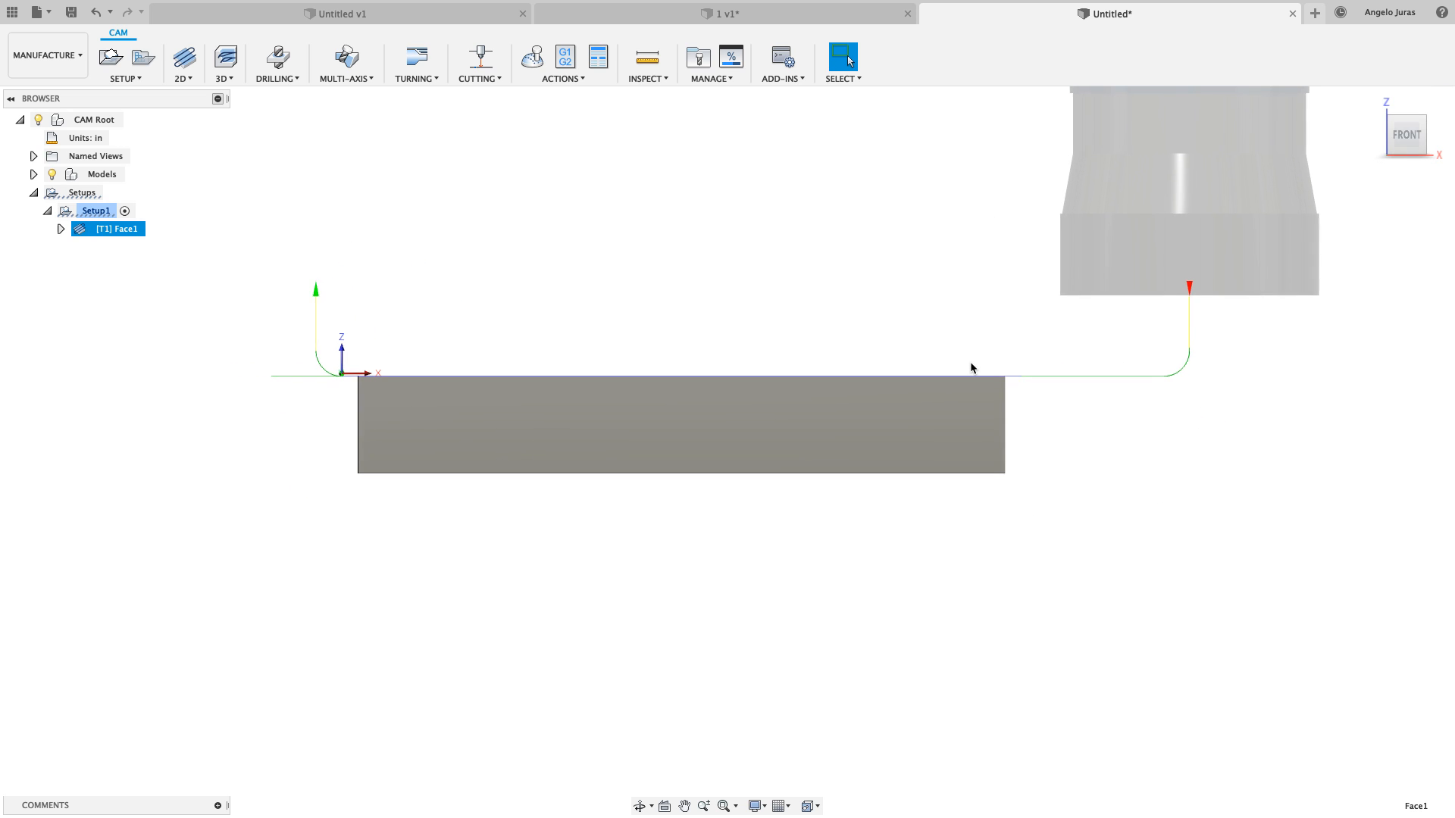
scroll(971, 364, up, 5)
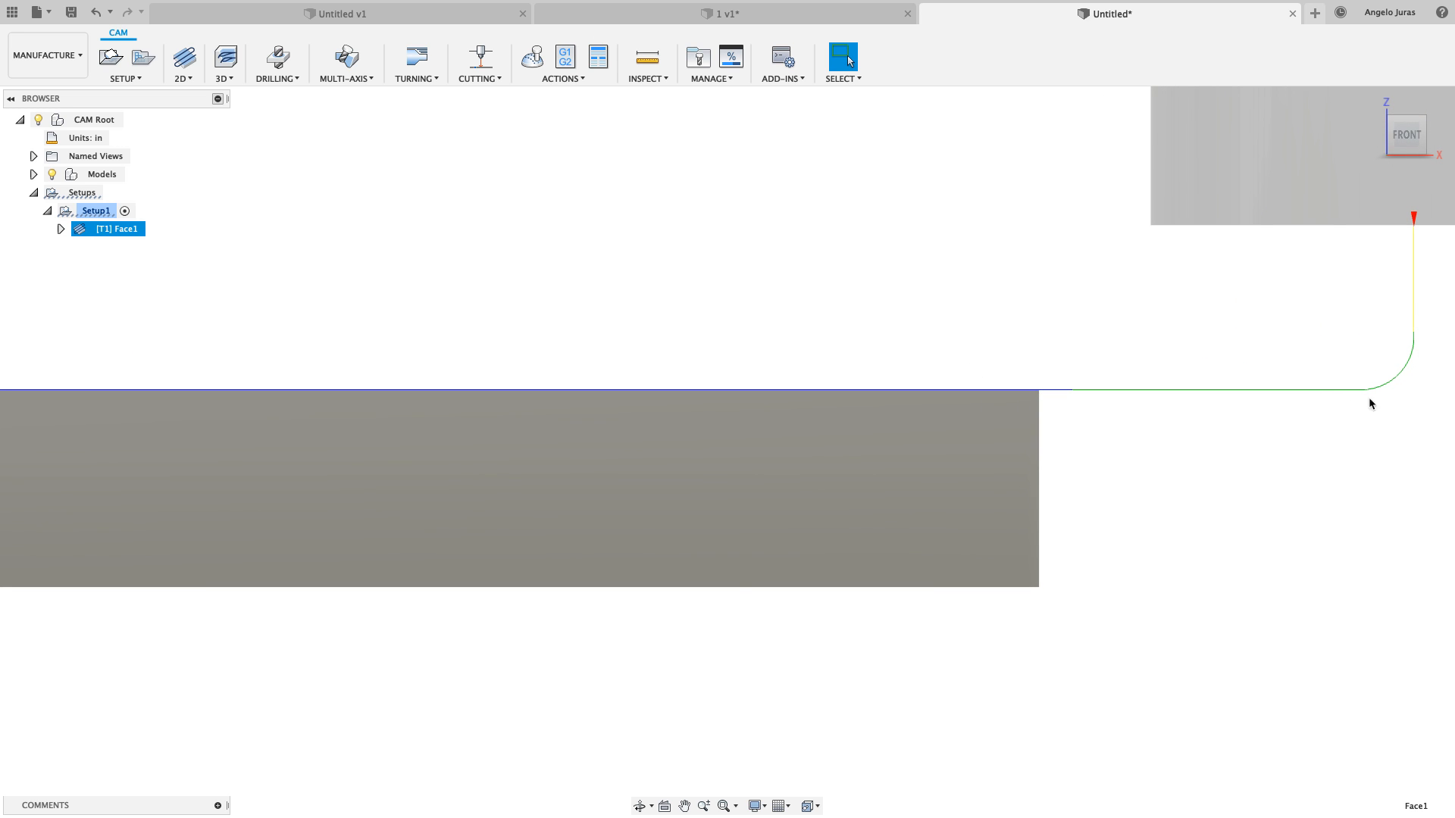
scroll(862, 409, down, 6)
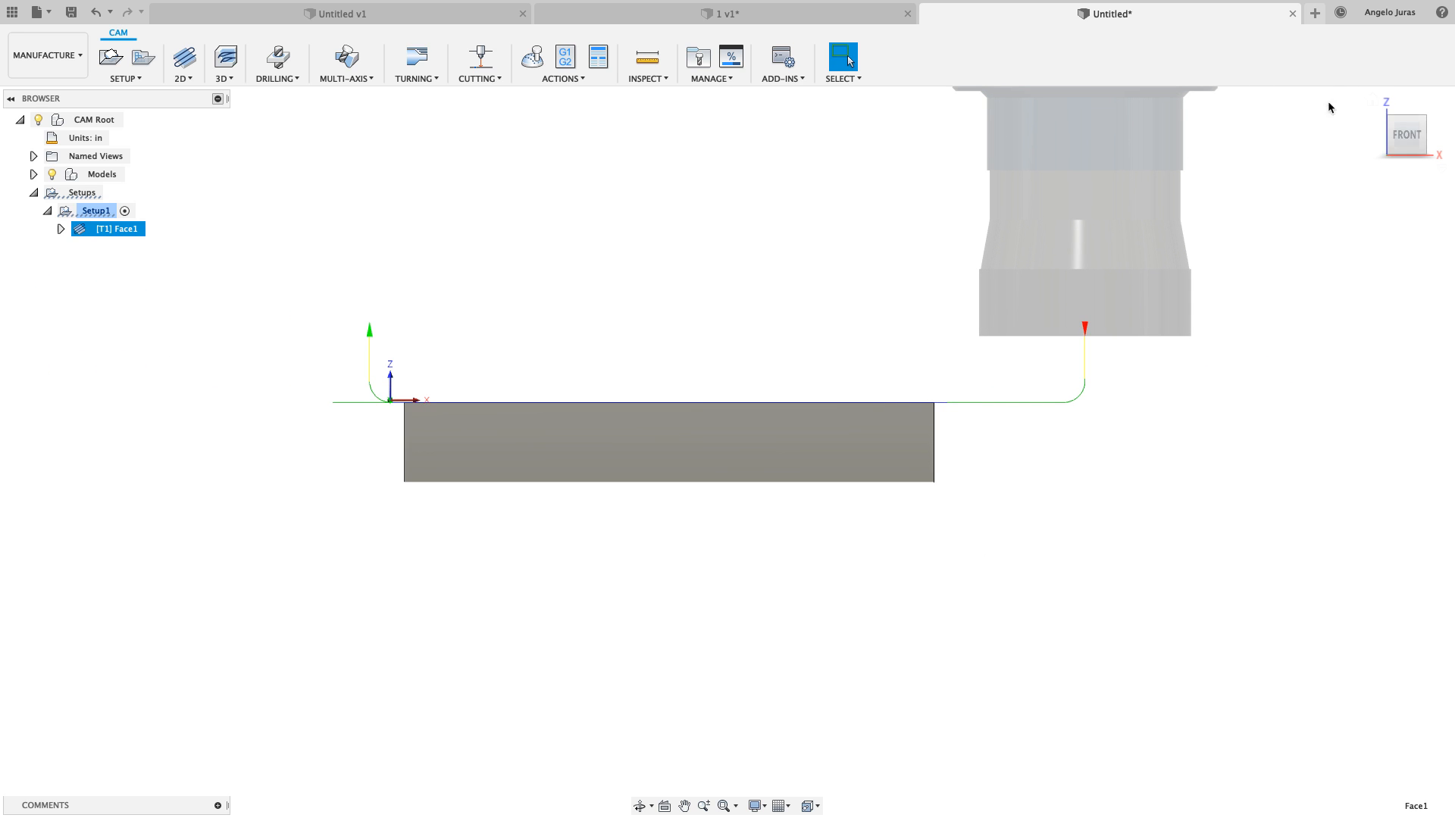
click(1373, 100)
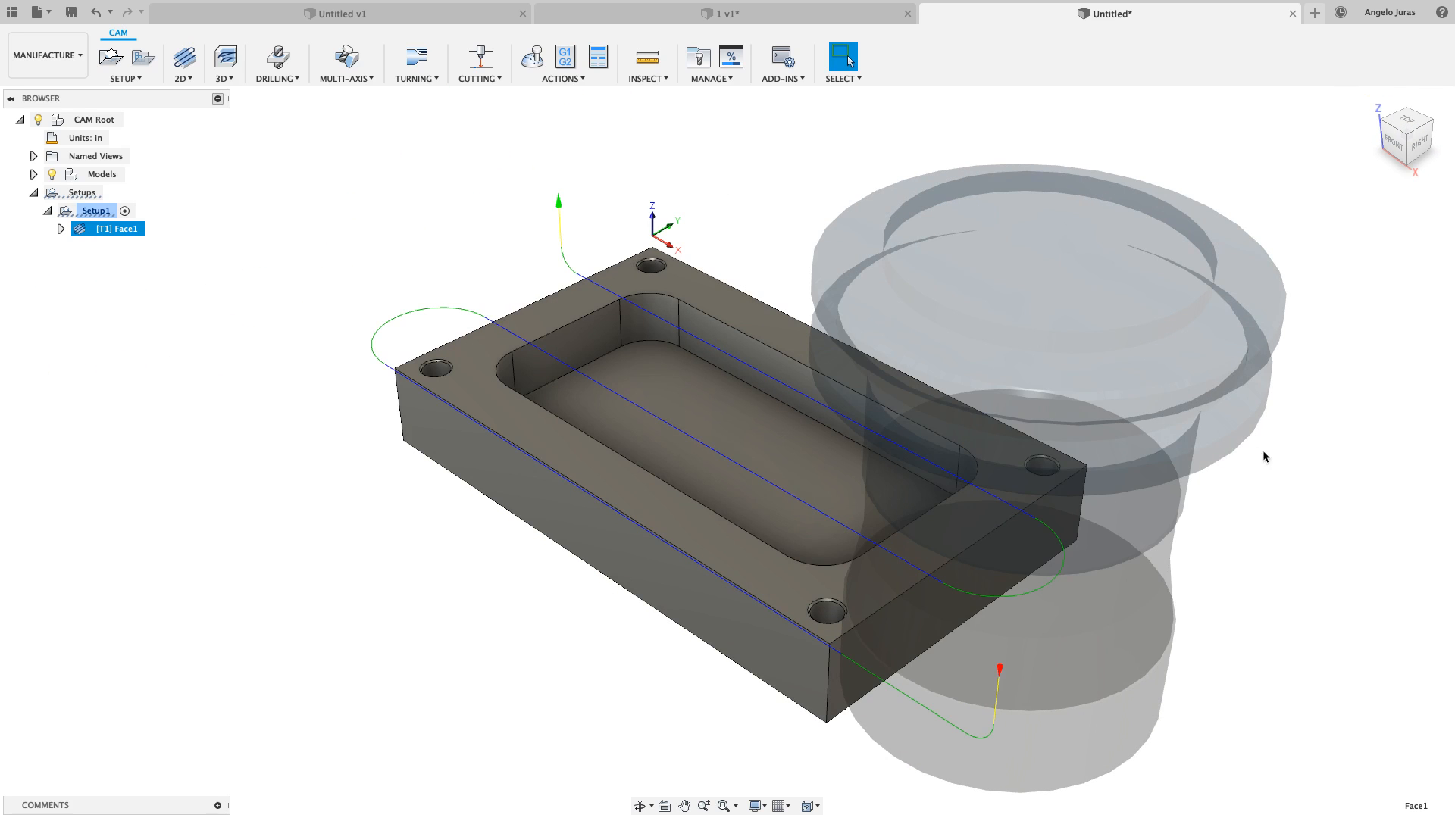
click(1278, 463)
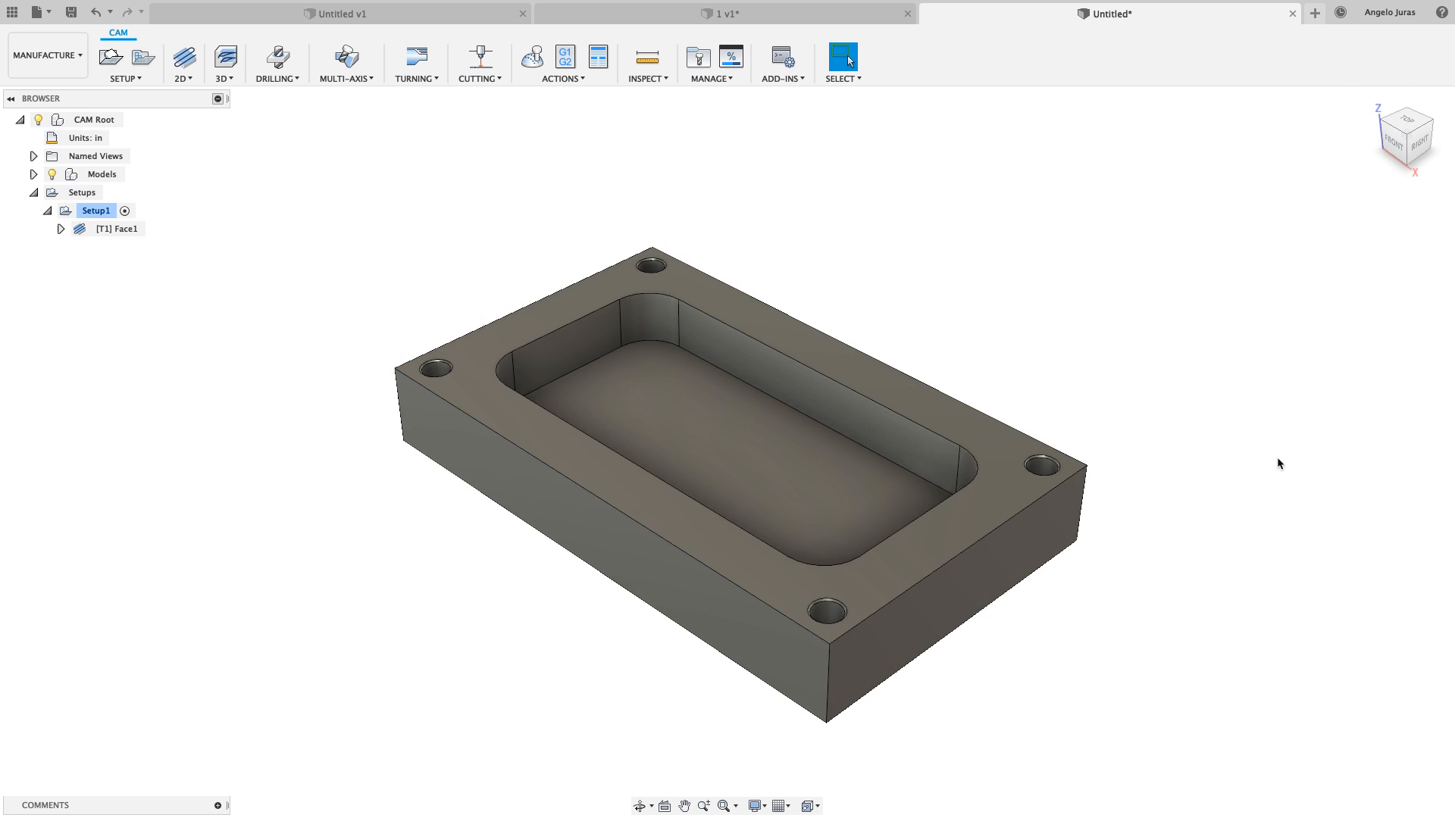
click(90, 231)
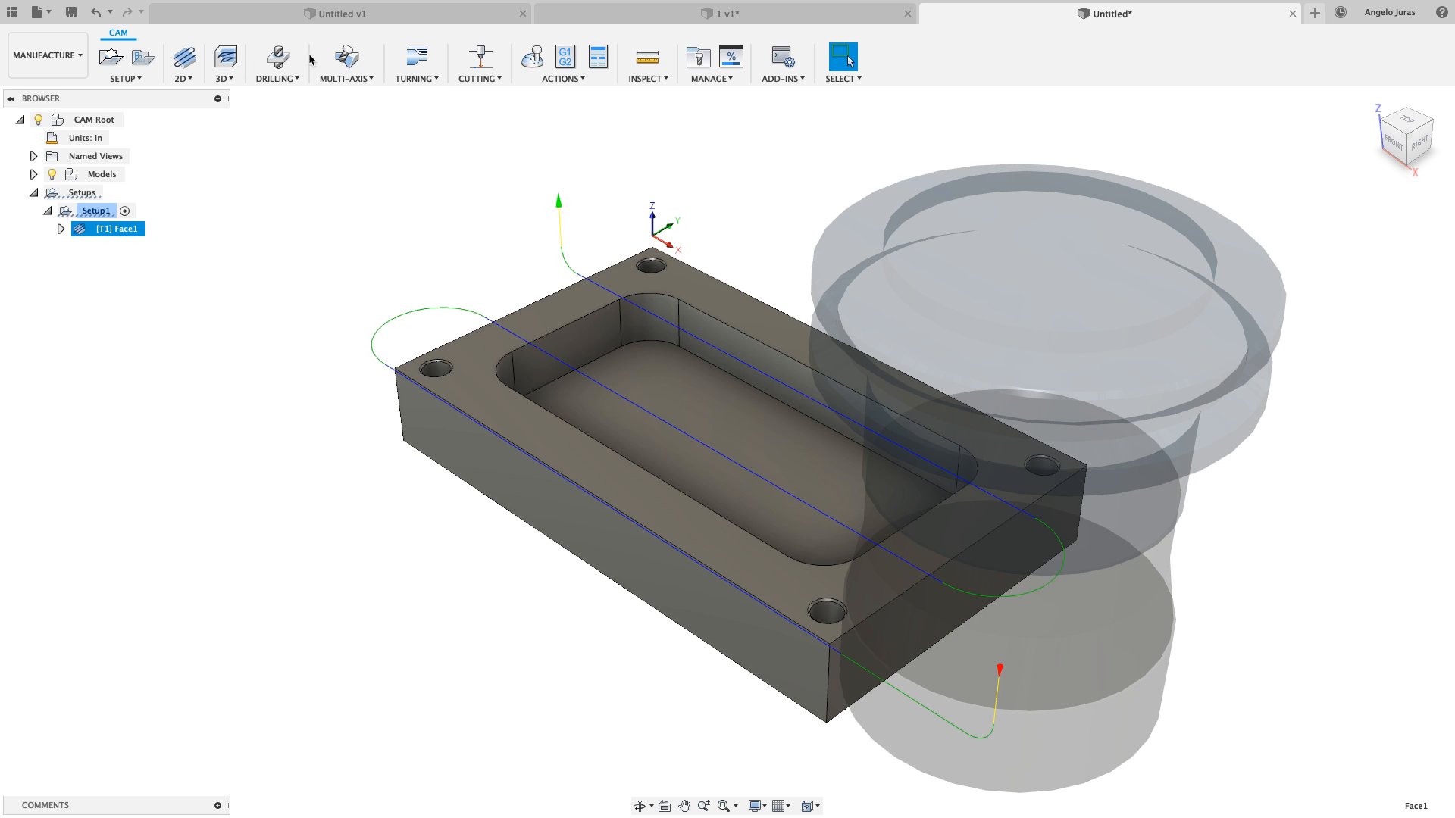
Start a 3D Adaptive operation and list the Inch - Aluminum sample tools for its tool selection
click(234, 65)
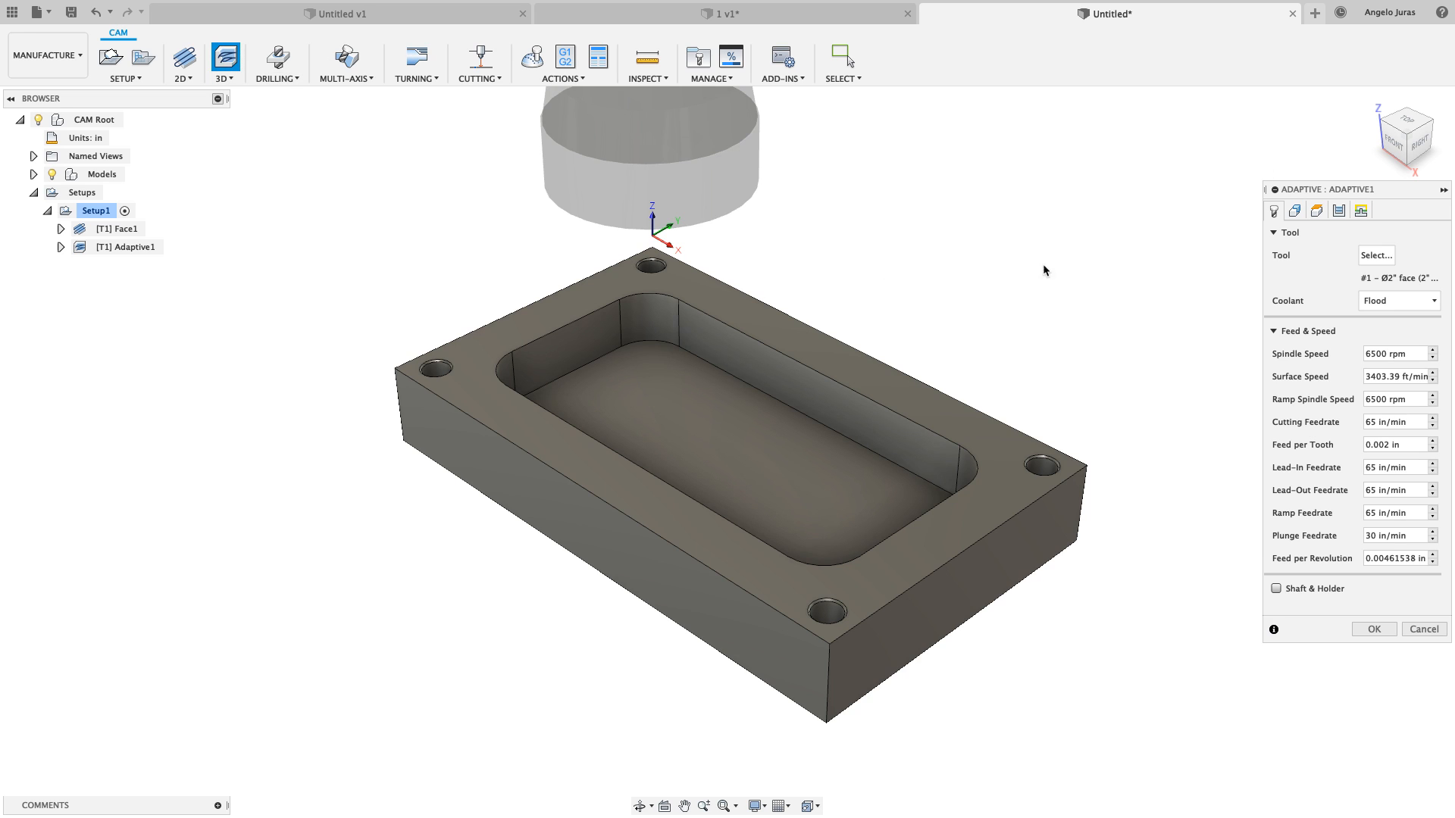
click(1378, 258)
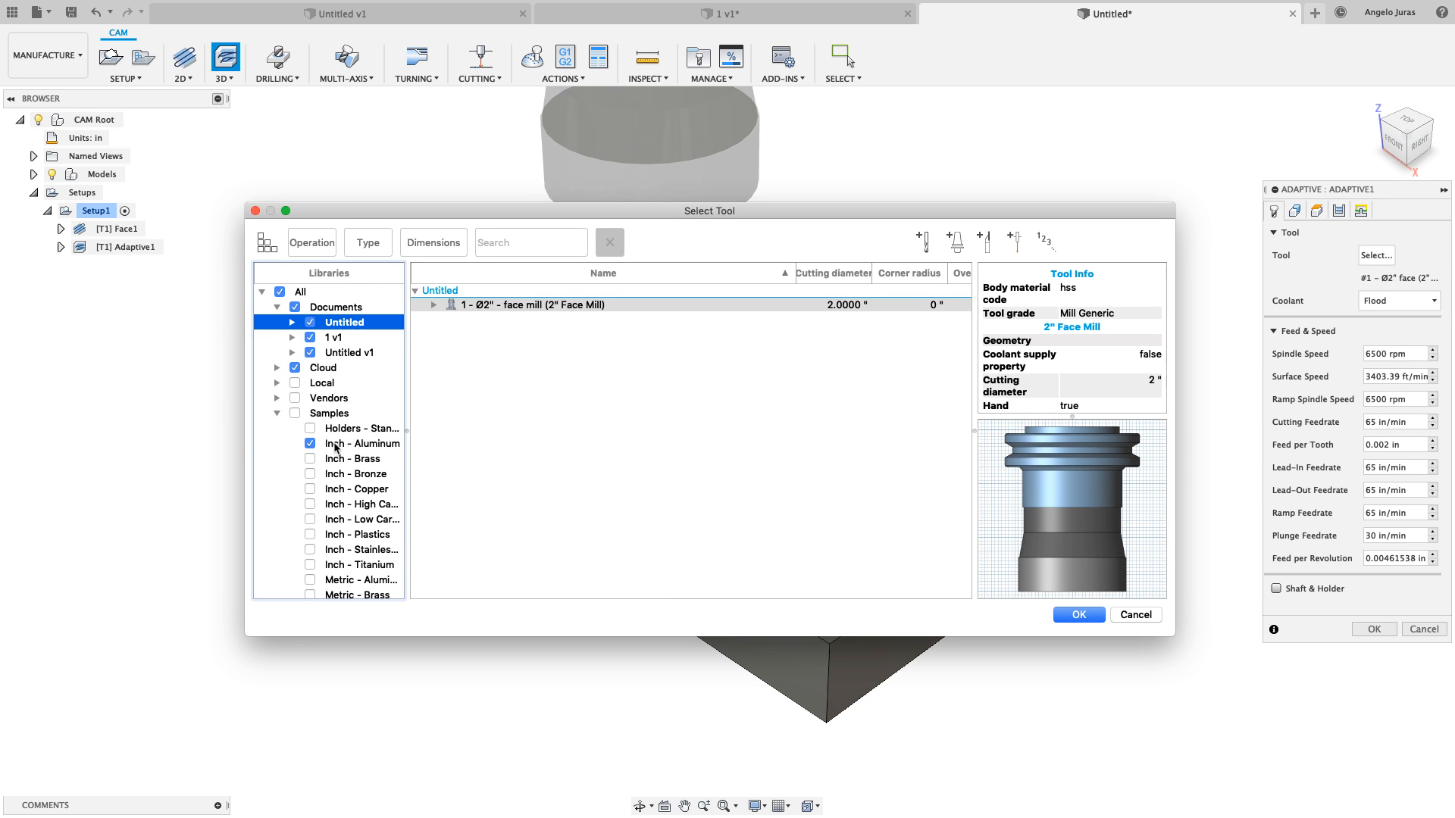
click(336, 446)
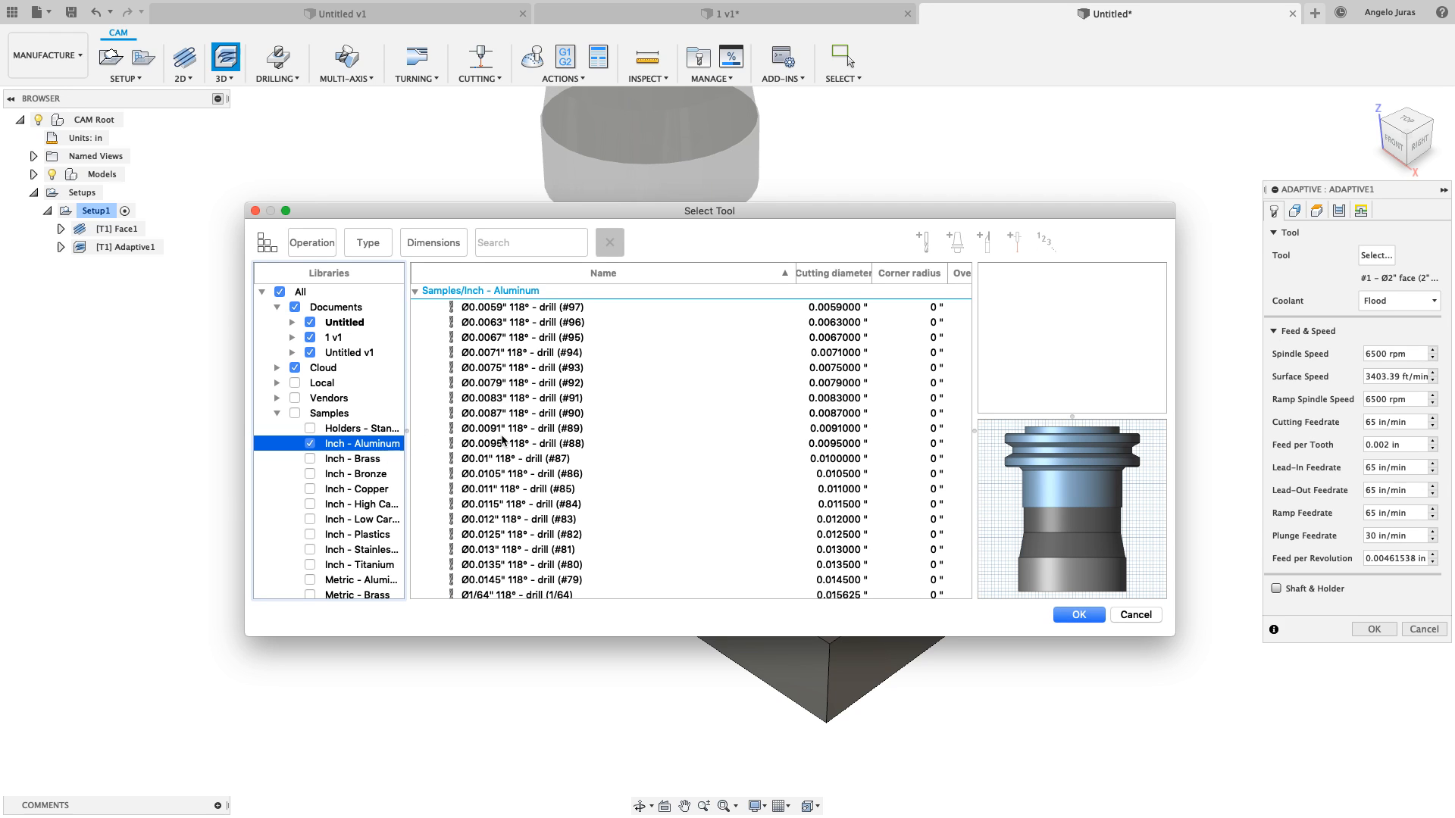
scroll(595, 540, down, 2)
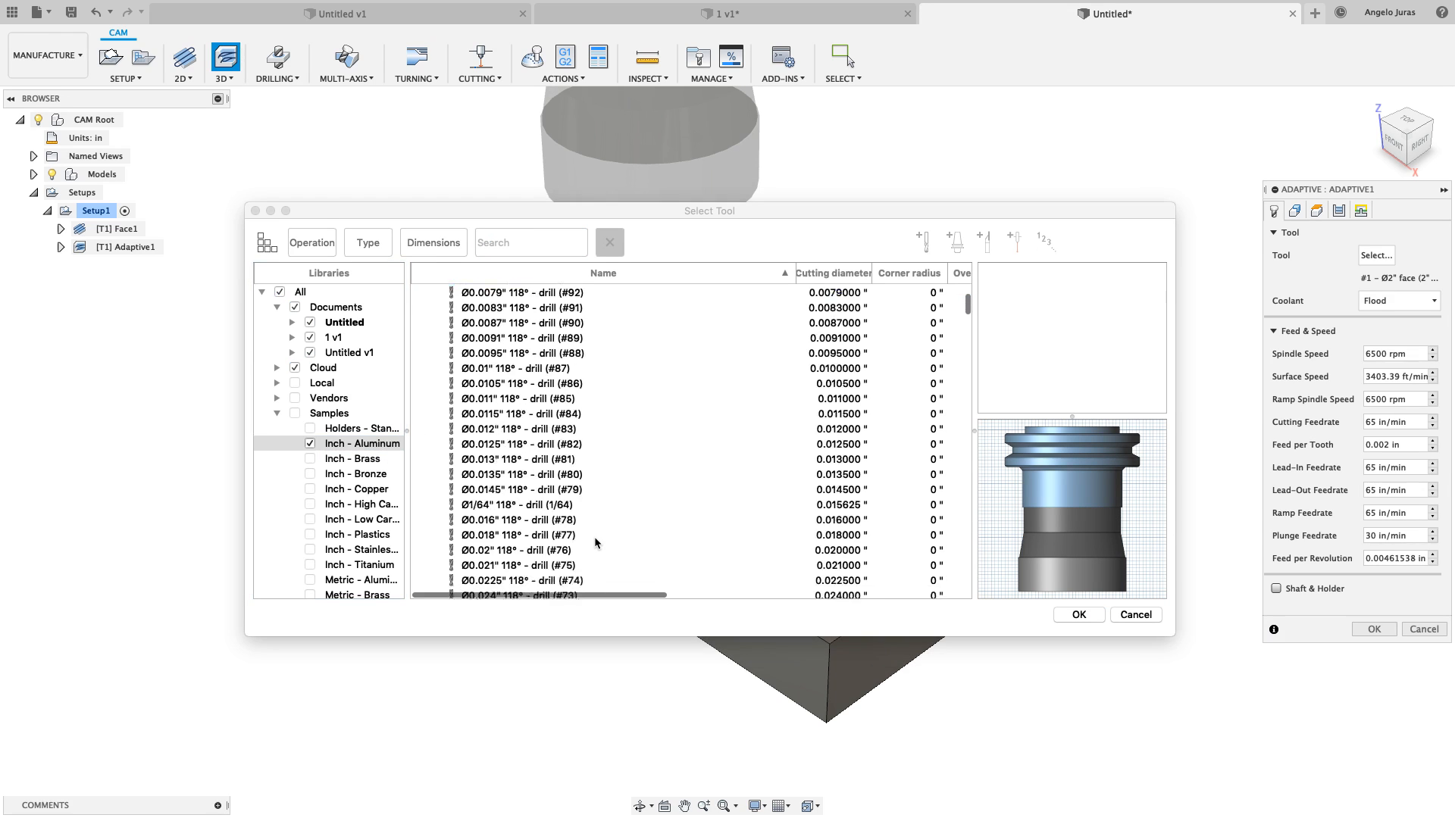
scroll(595, 539, up, 2)
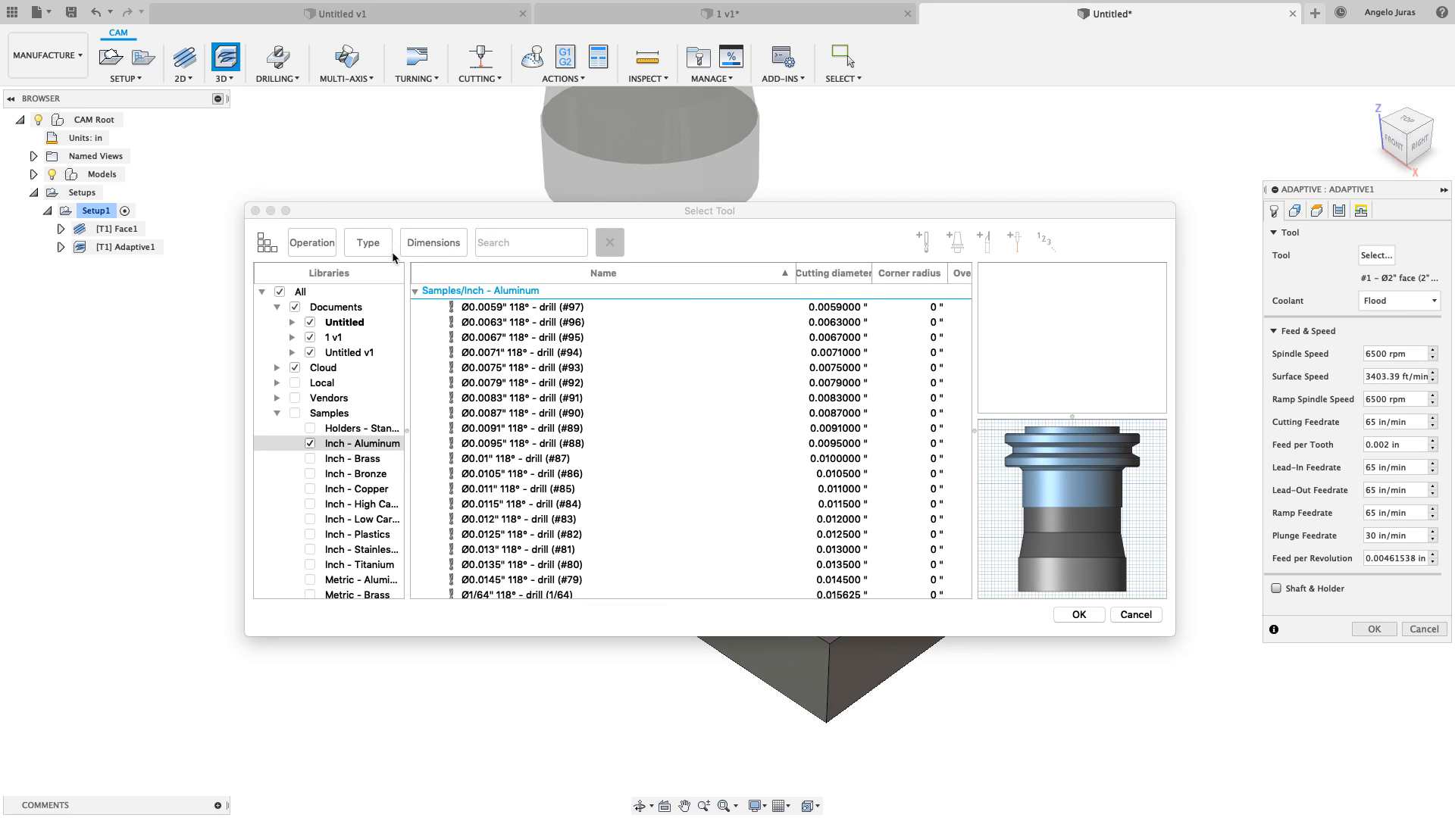
Filter the tools to flat end mills and assign the 1/2" Flat Endmill to the Adaptive operation
click(373, 241)
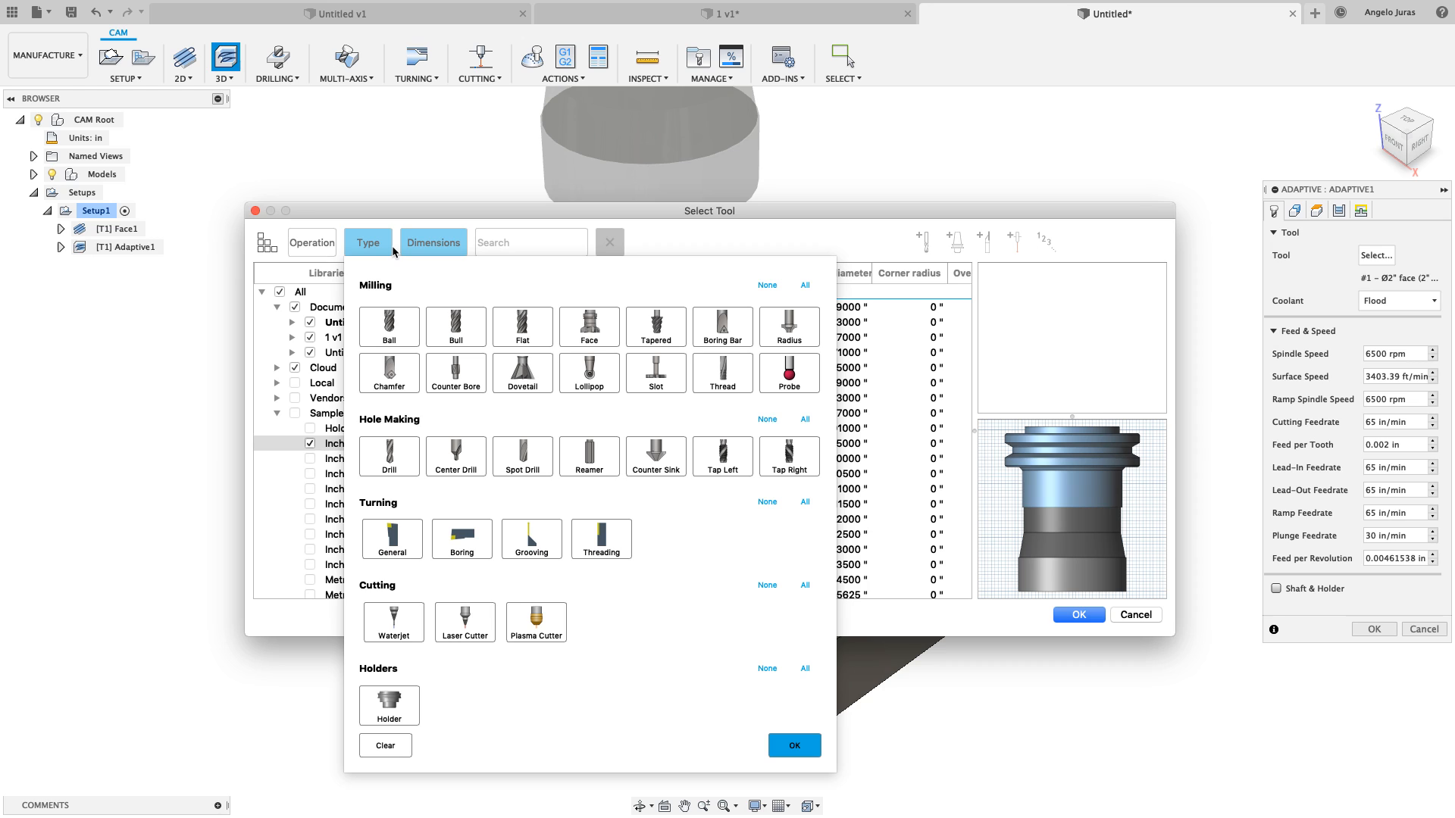
click(533, 332)
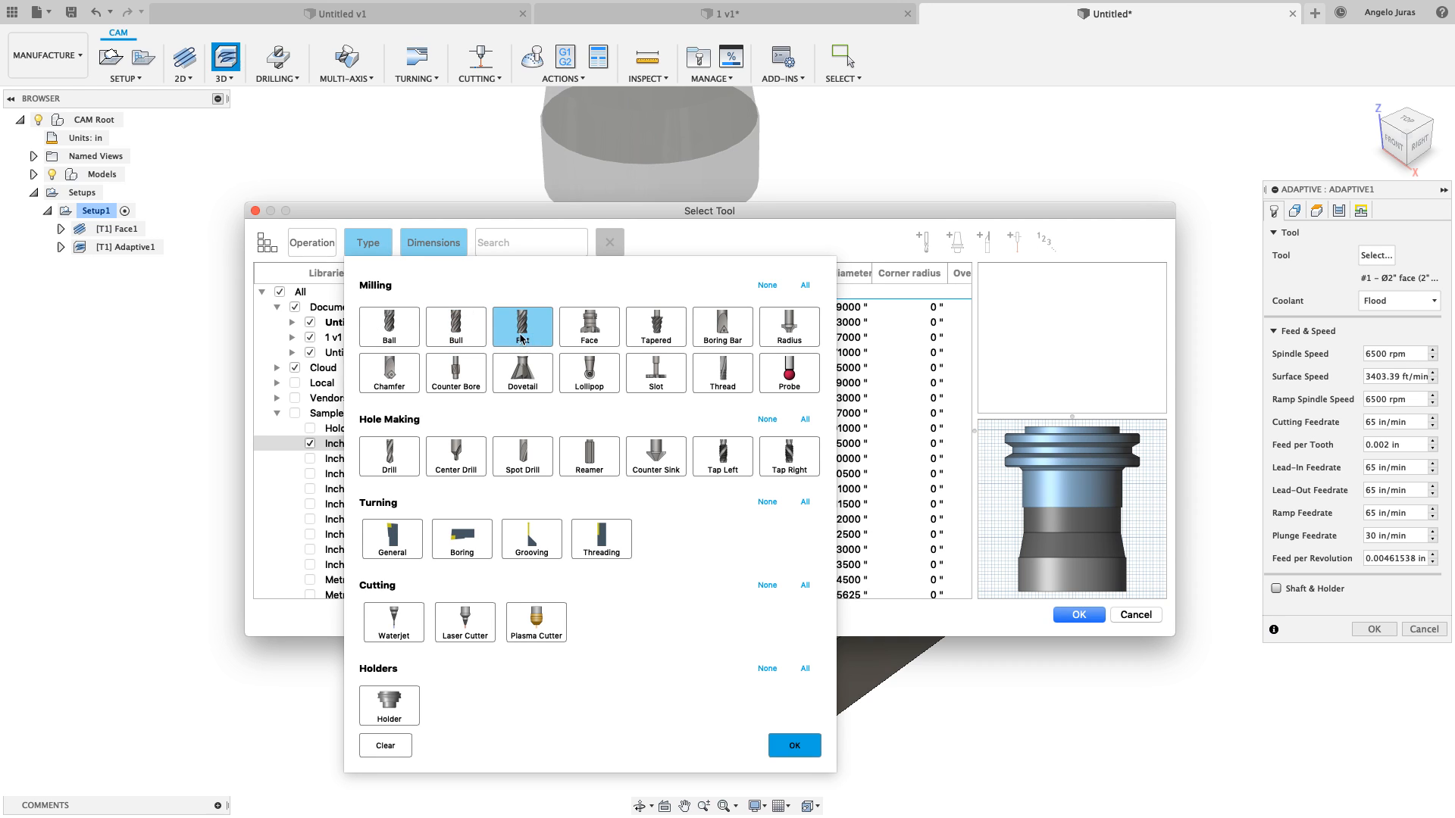
click(521, 337)
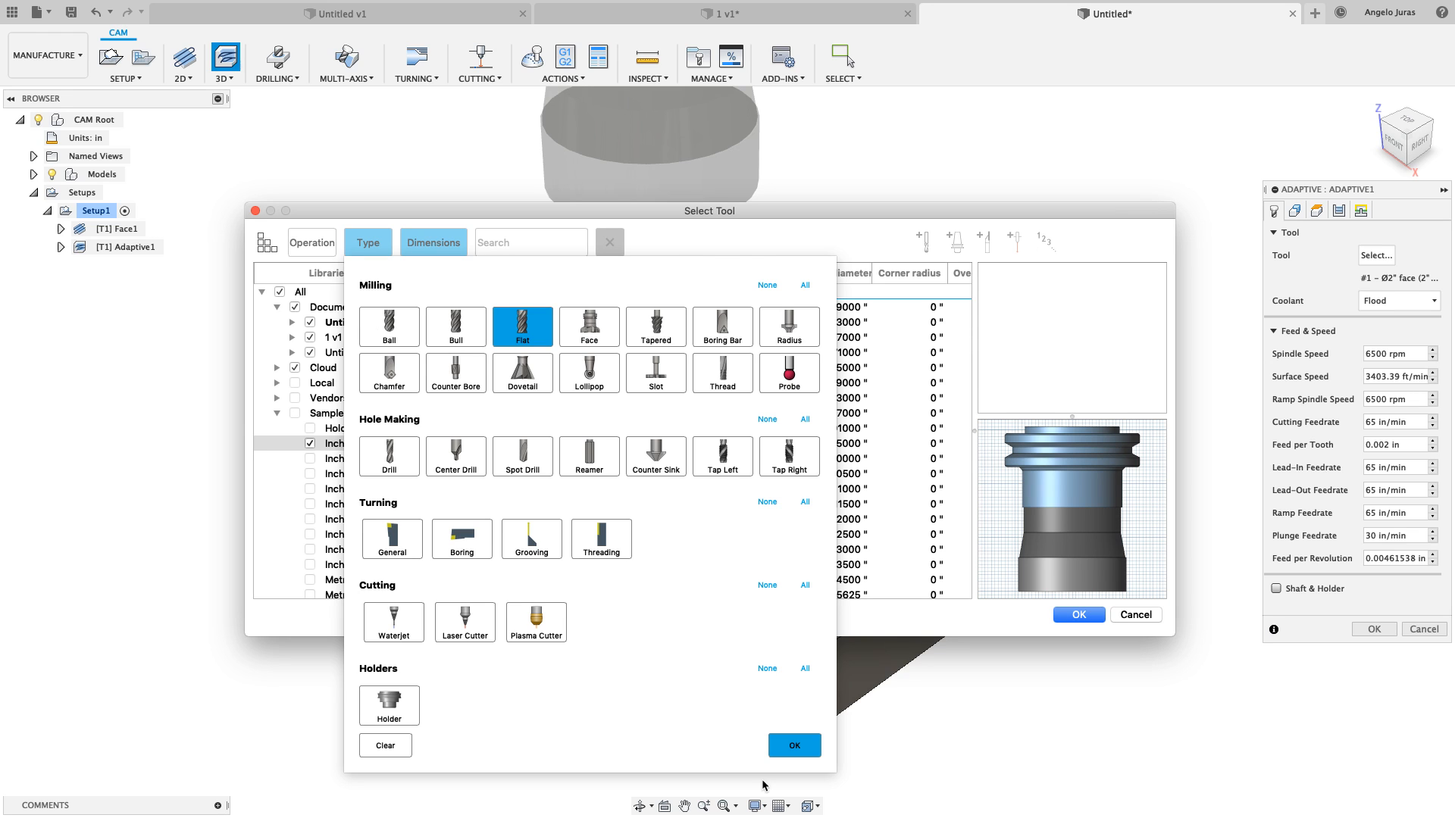
click(793, 745)
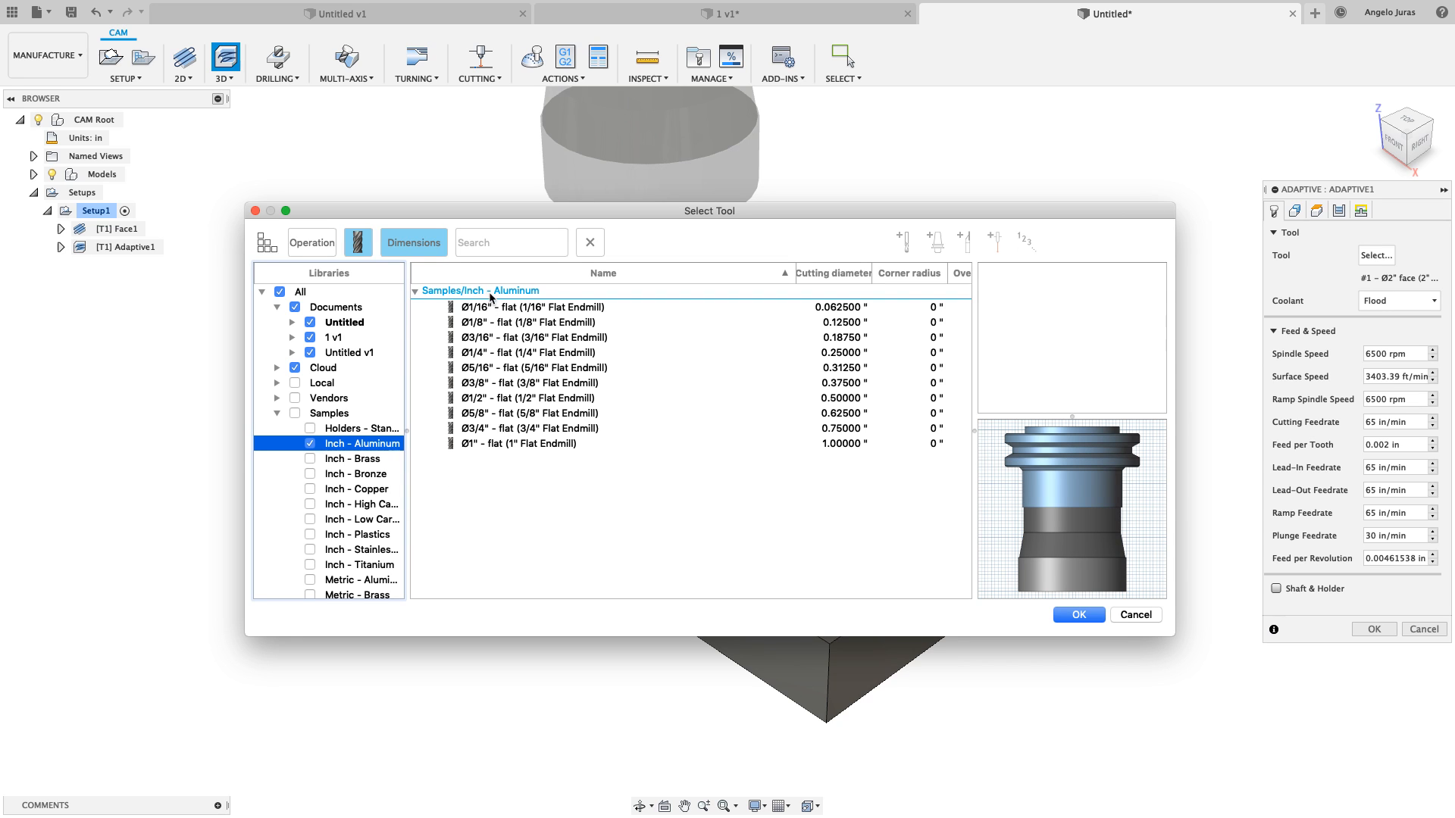
click(503, 399)
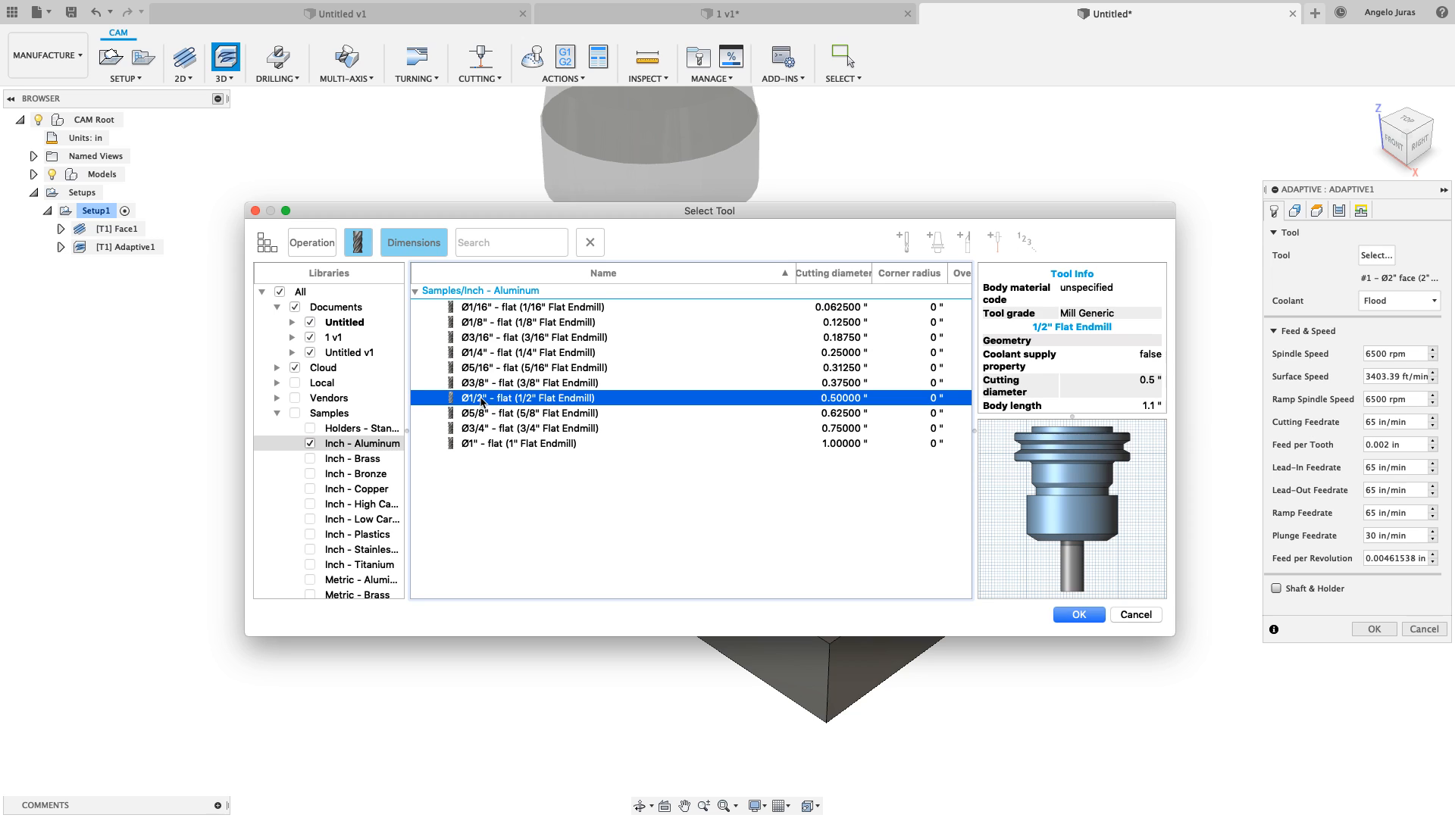
click(1078, 616)
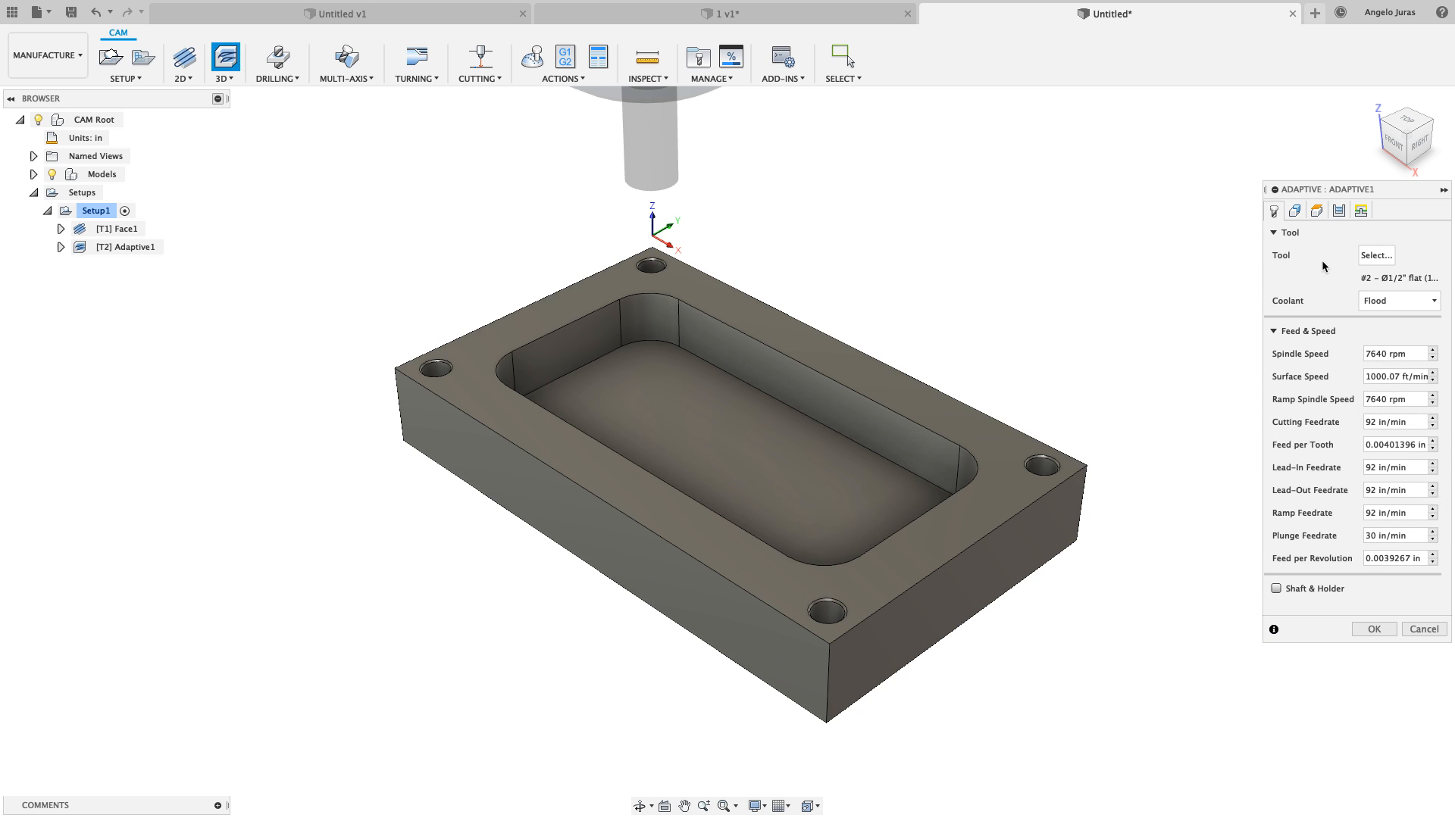
Set the Adaptive operation's bottom height offset to -.03 in from the model bottom and generate the toolpath
click(1296, 212)
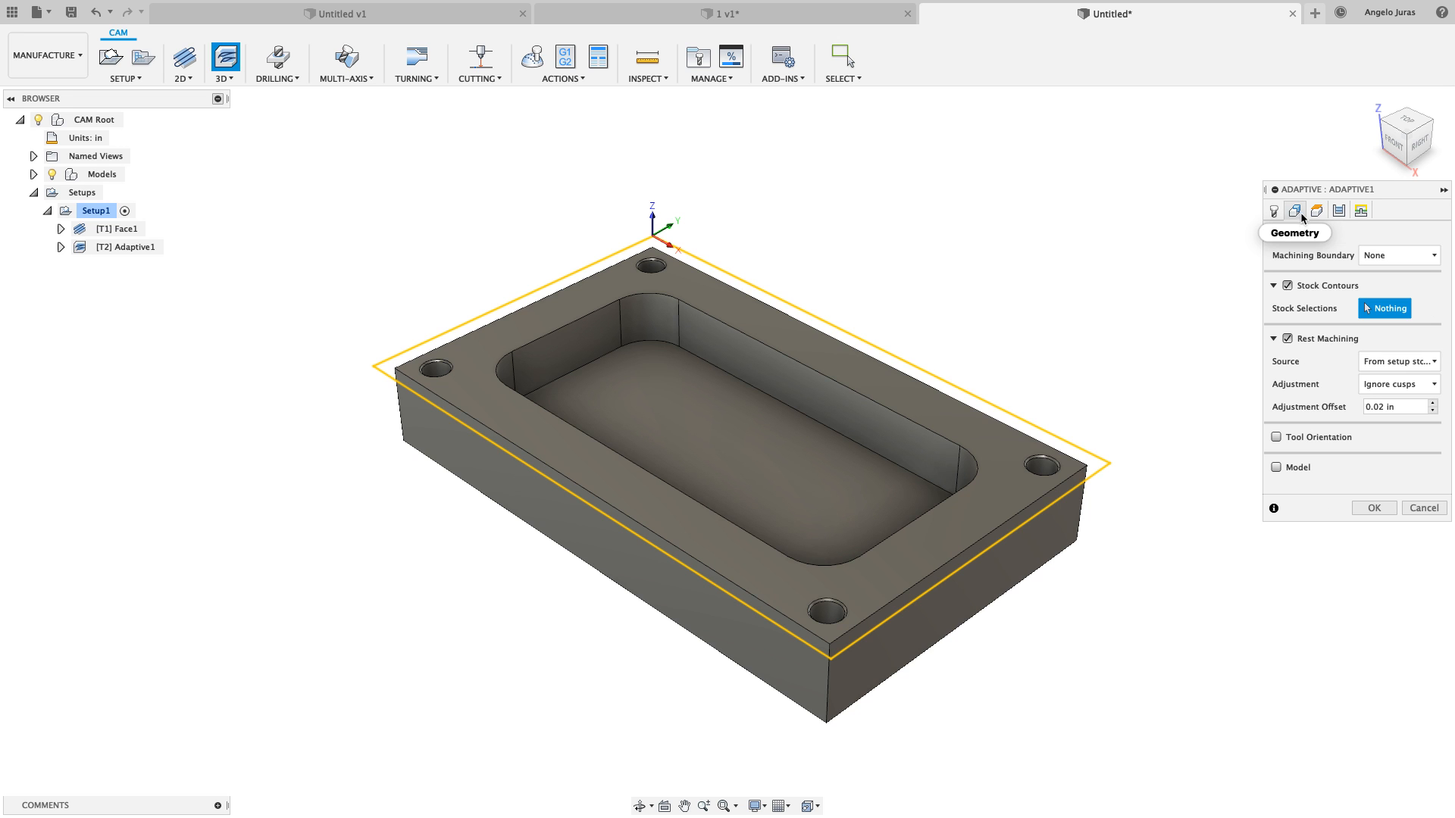
click(1318, 214)
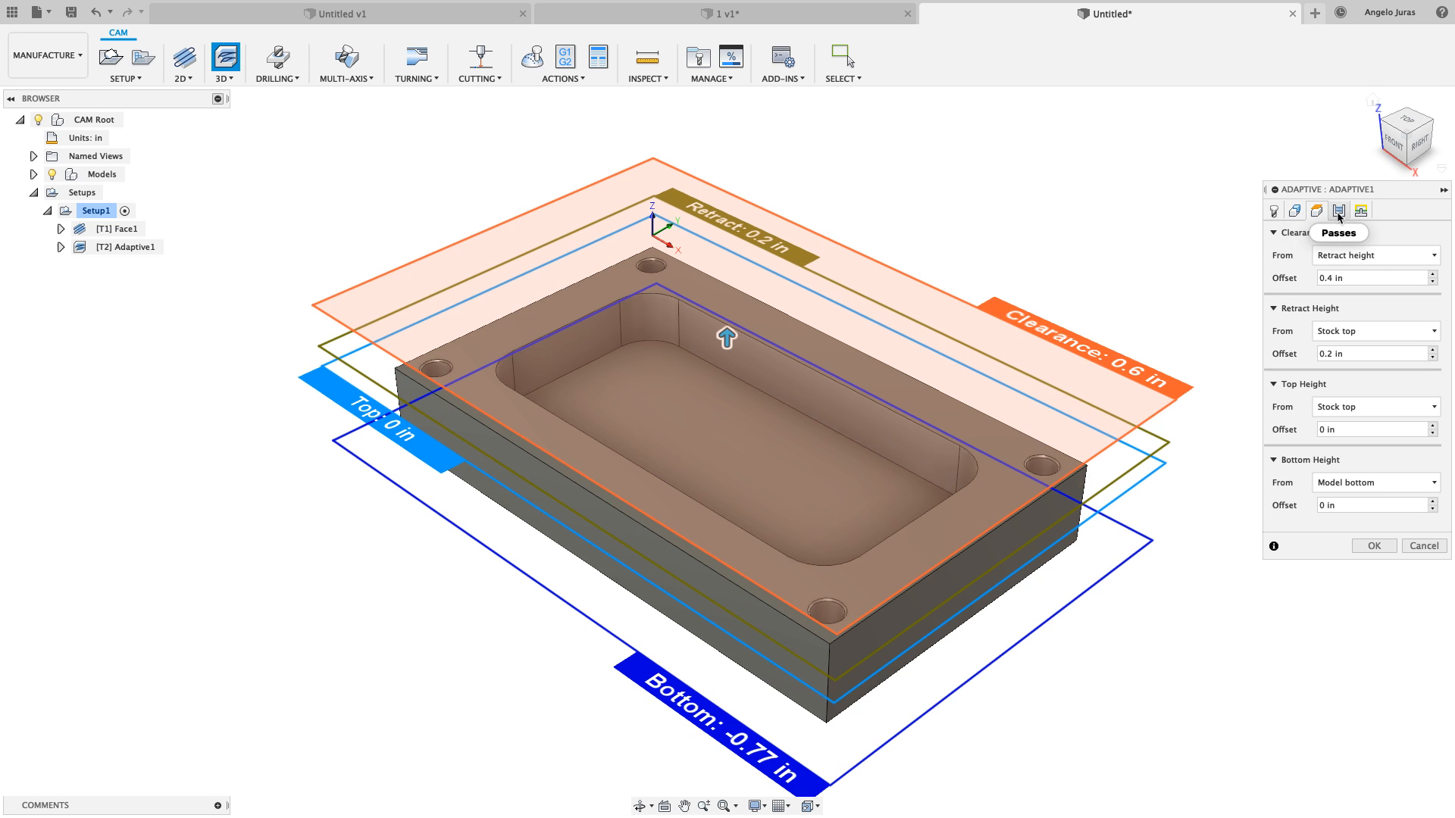
click(1339, 216)
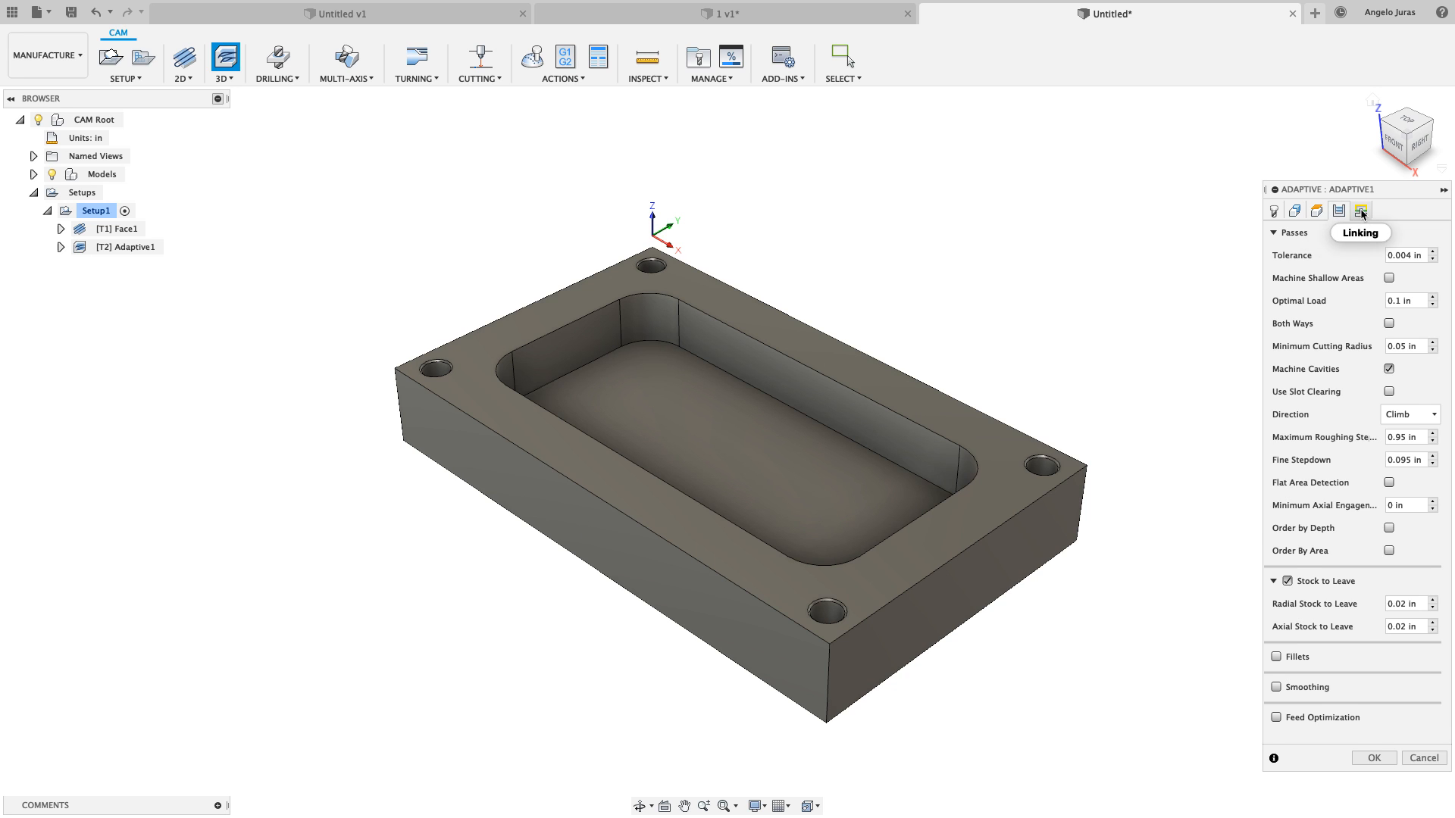
click(1361, 211)
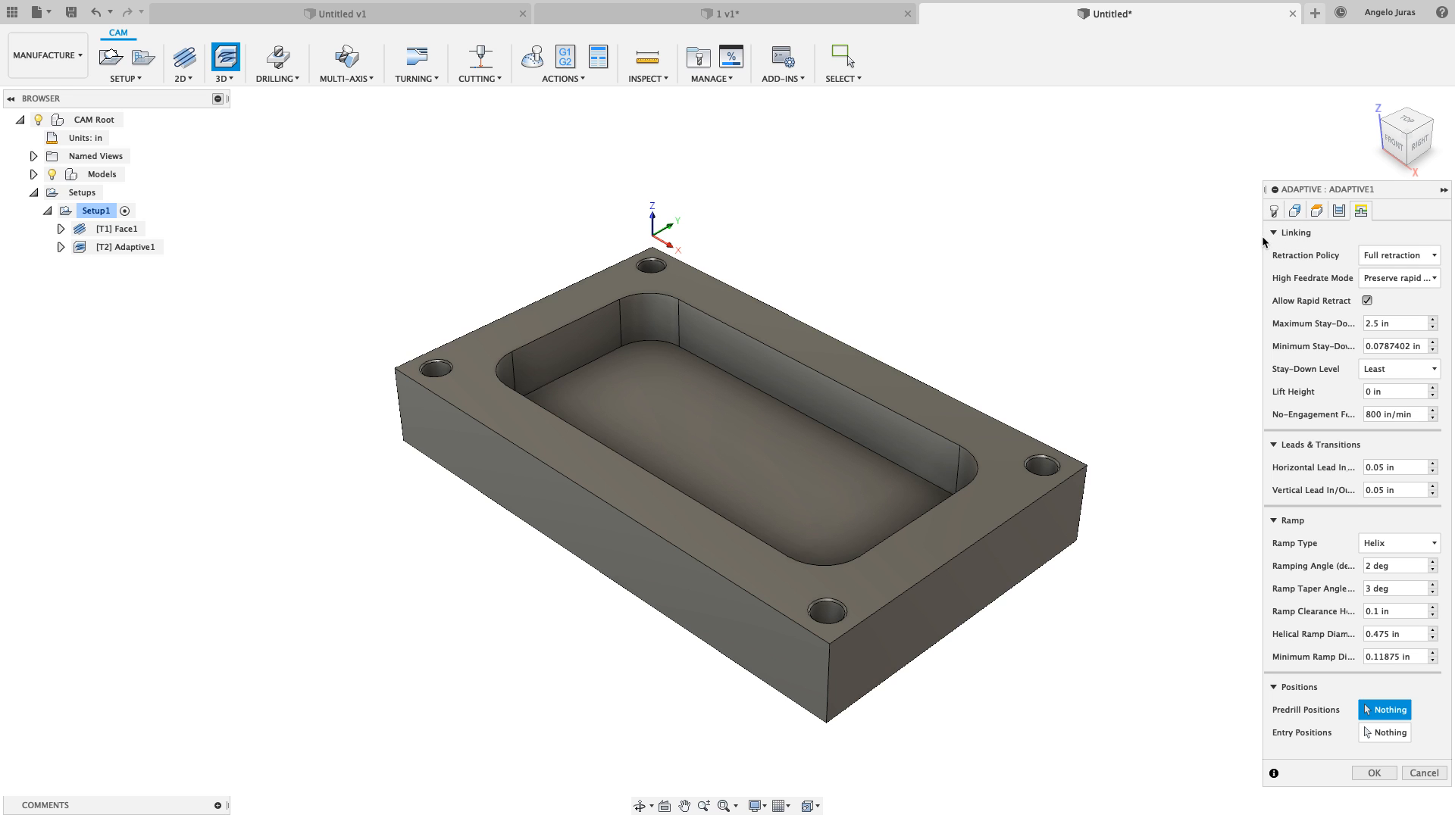
click(1316, 212)
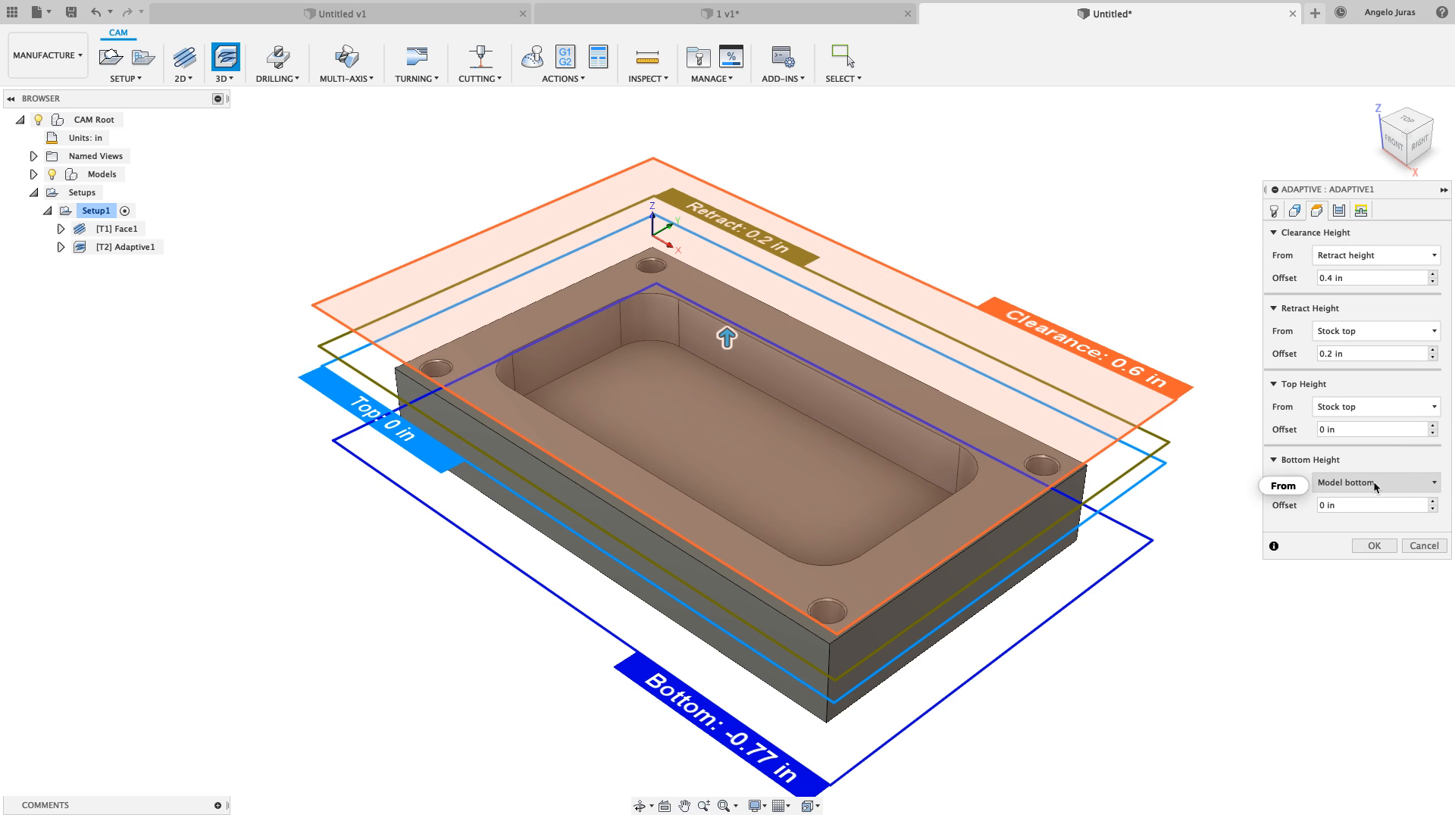
click(1393, 144)
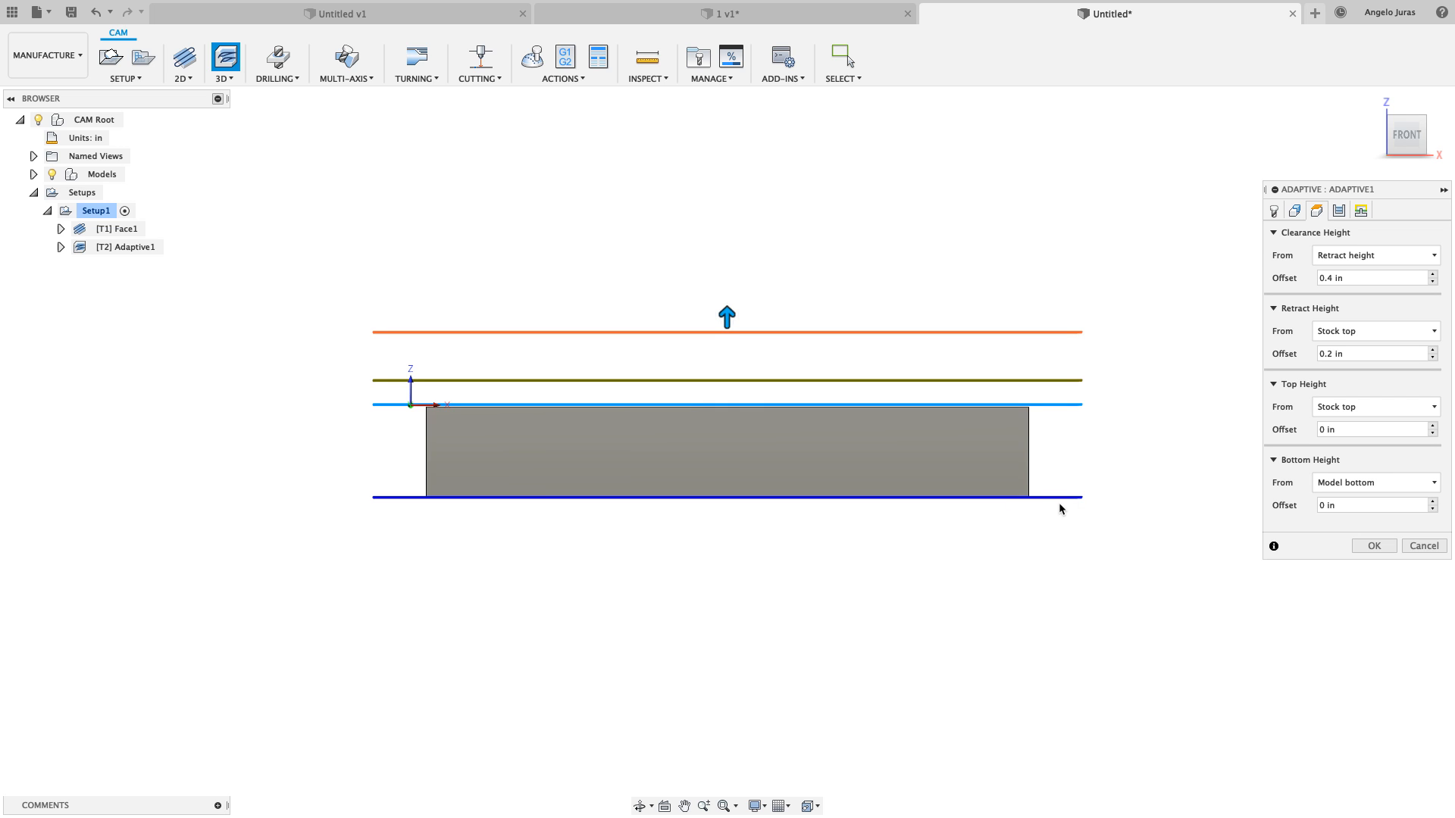
click(1349, 503)
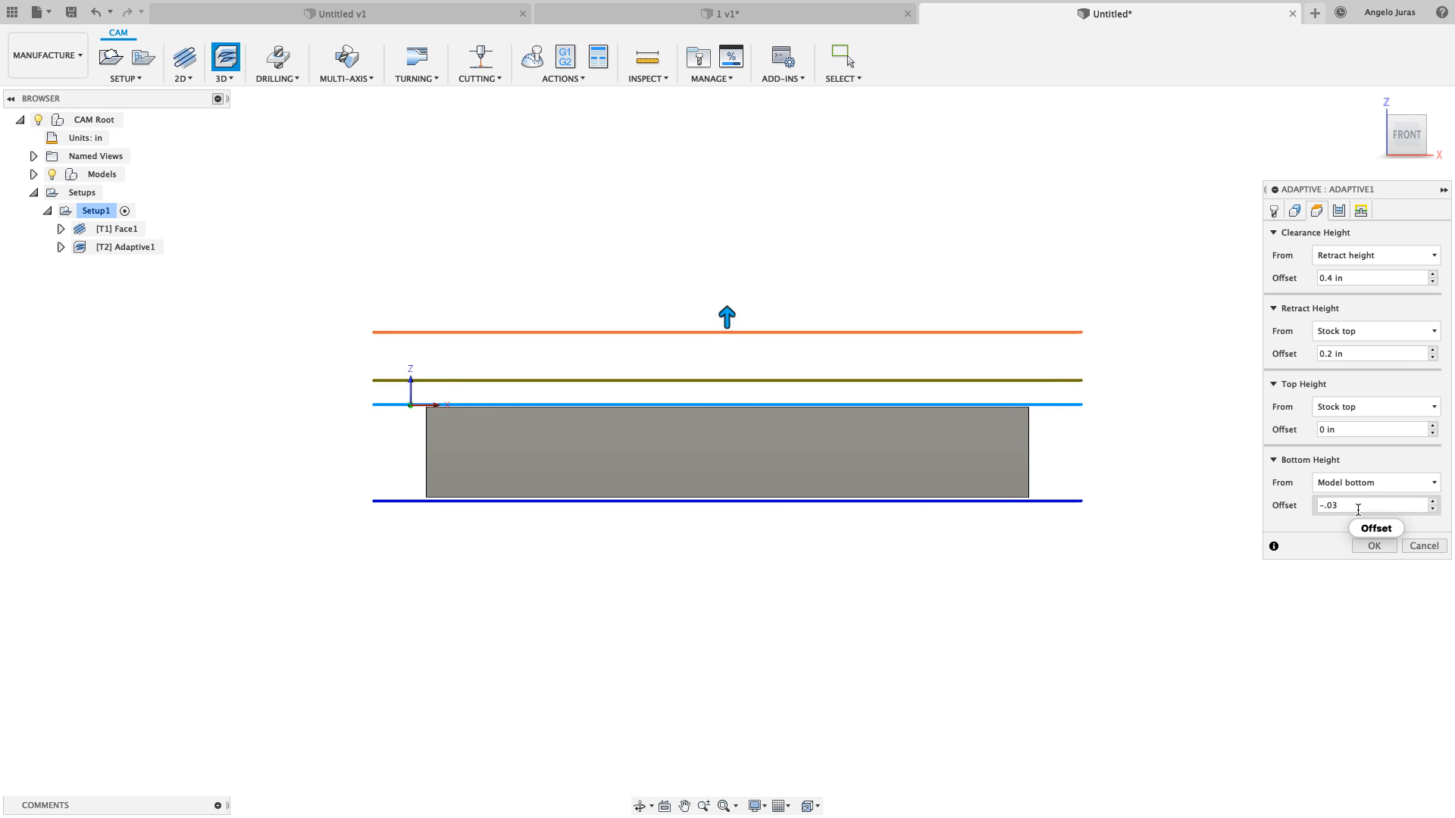
key(BackSpace)
key(BackSpace)
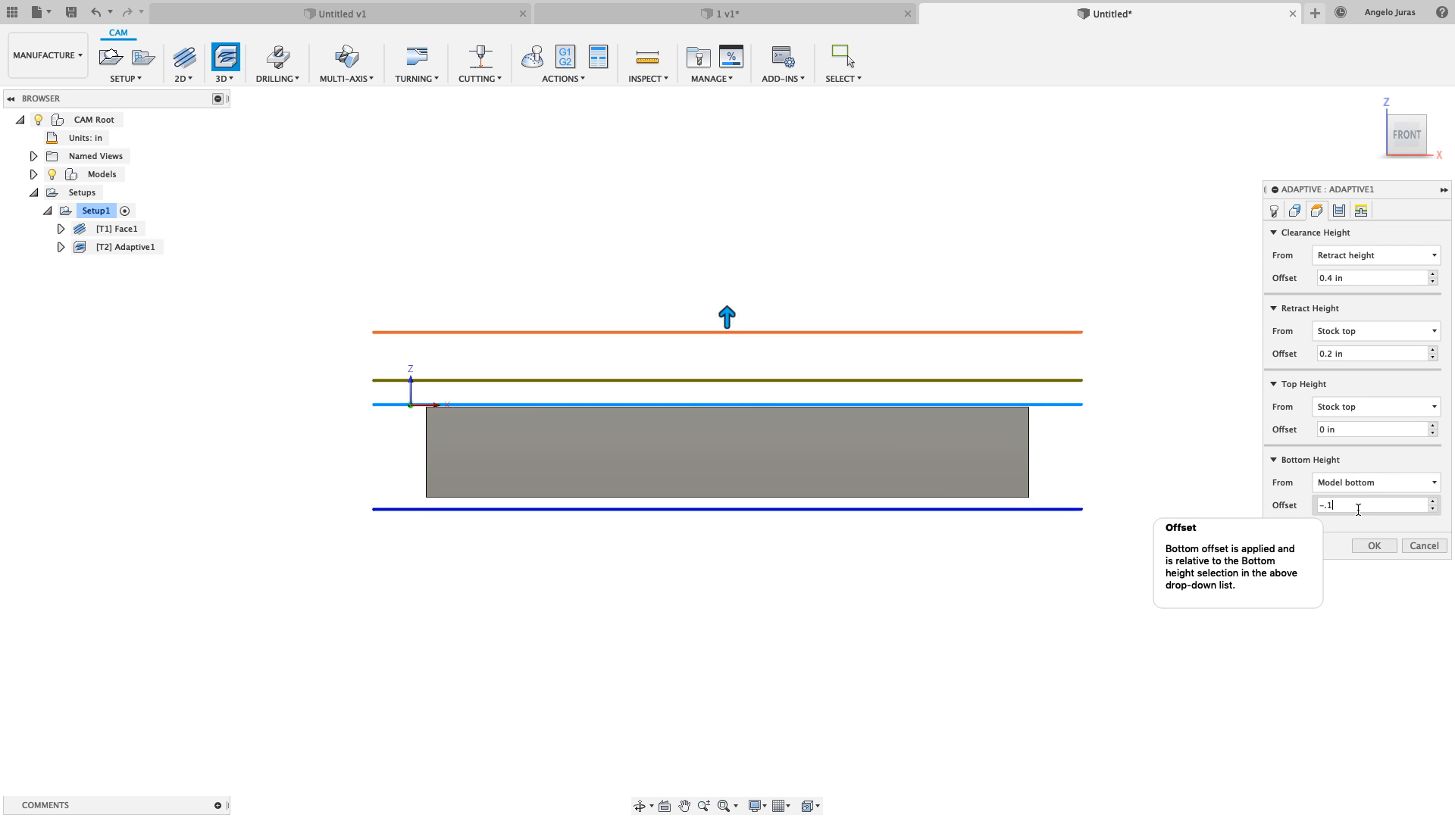
key(BackSpace)
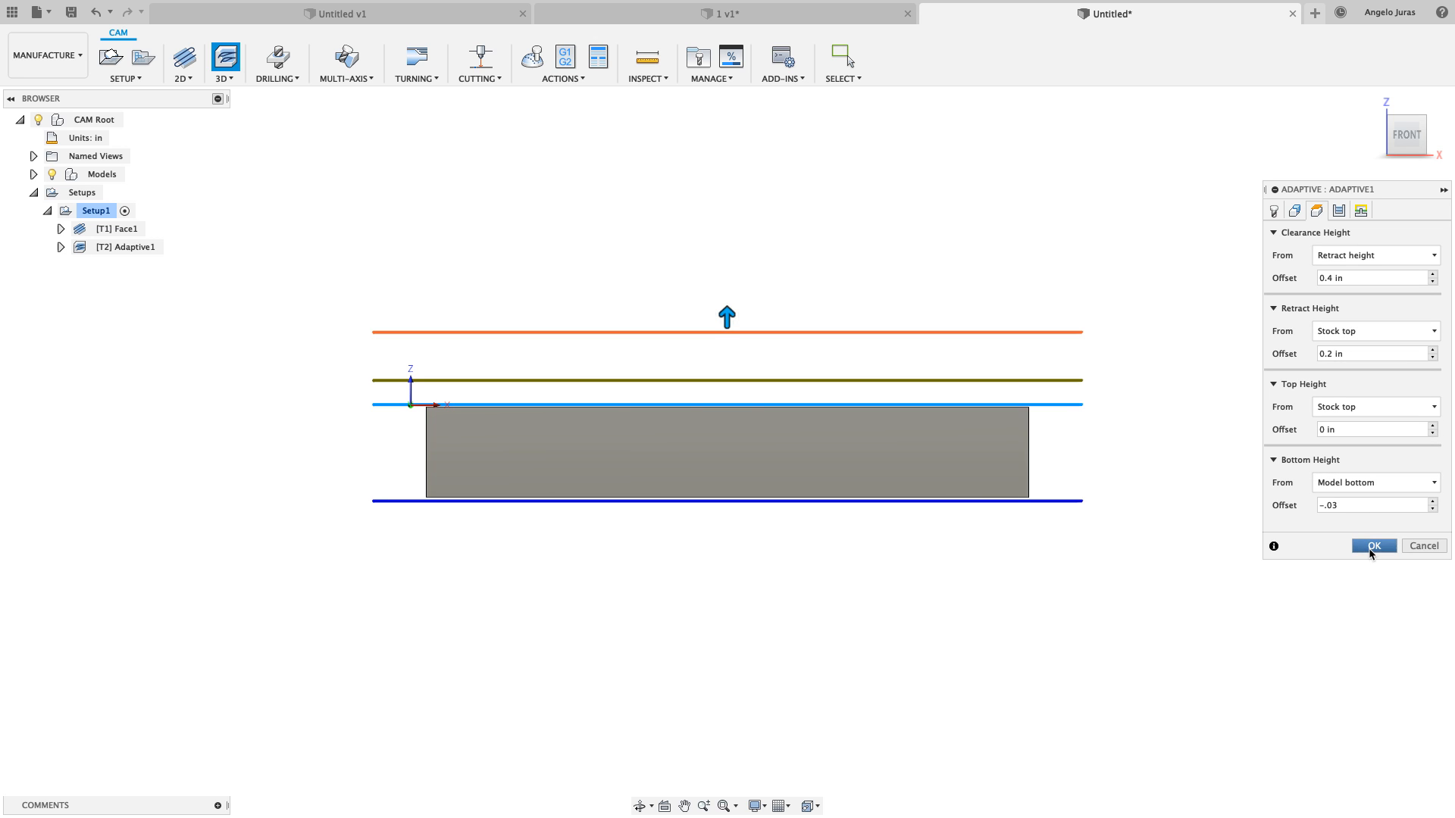
click(1371, 547)
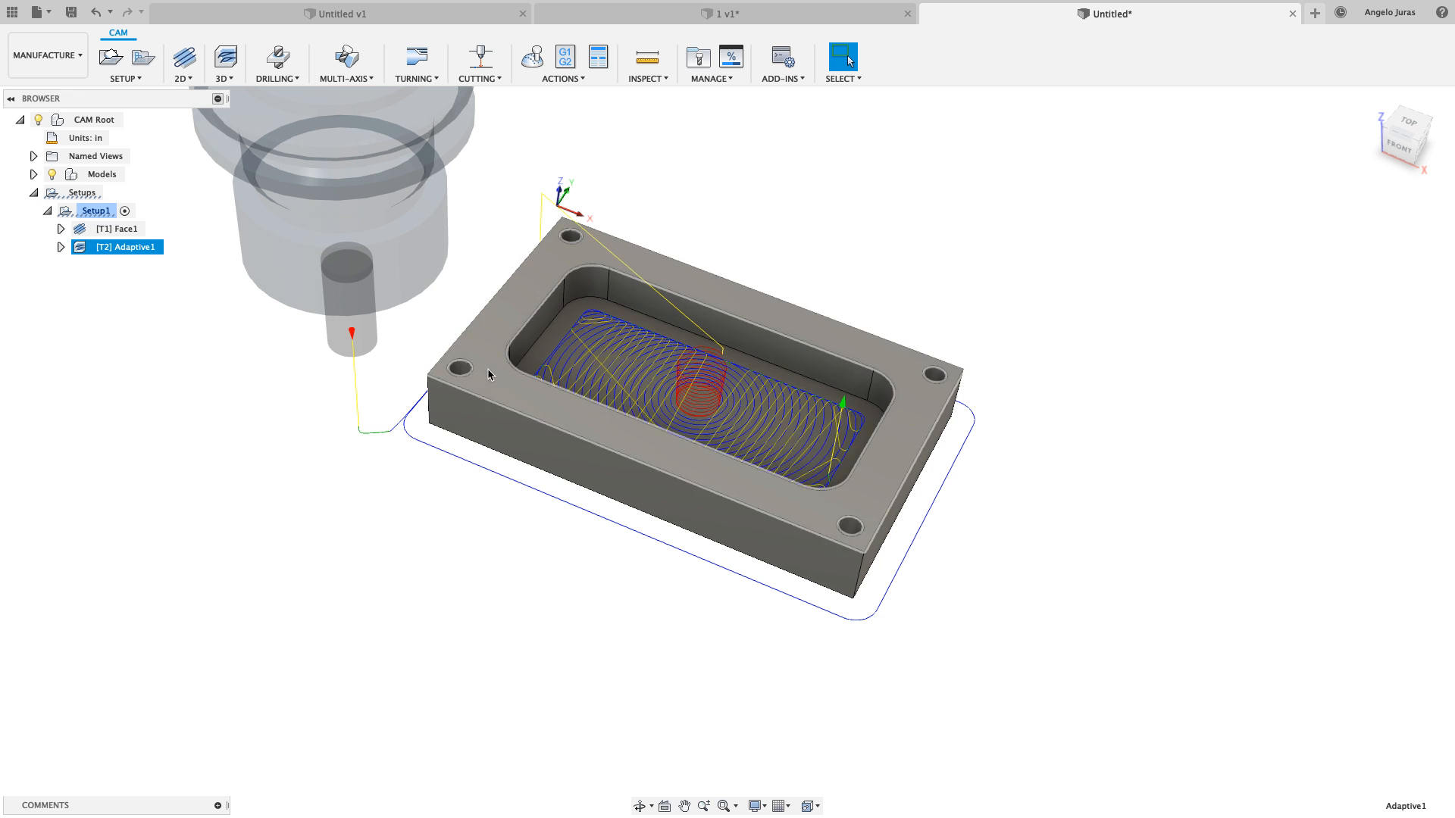
Reopen the Adaptive operation and examine the expression that defines its optimal load
right_click(105, 246)
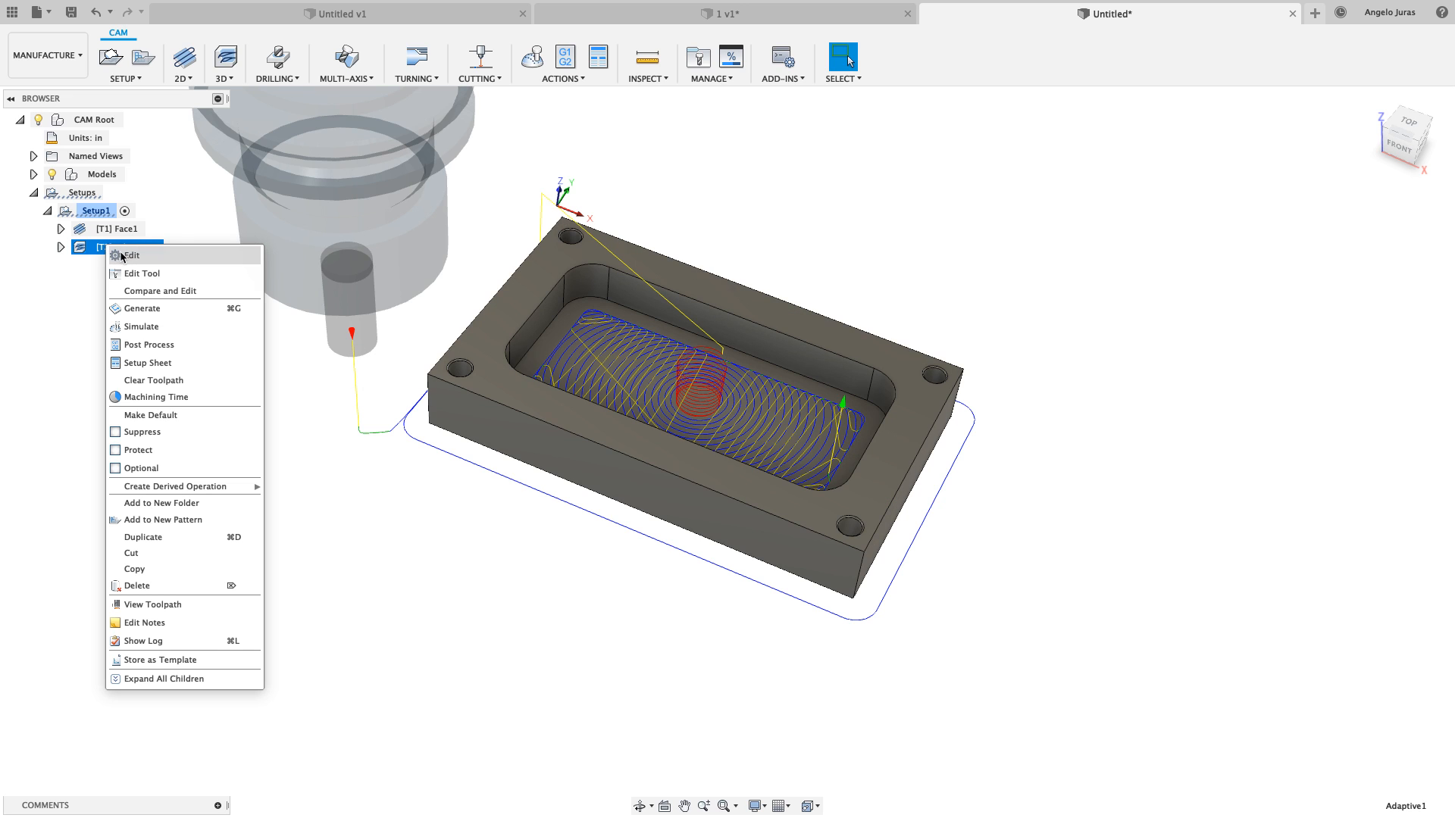
click(122, 257)
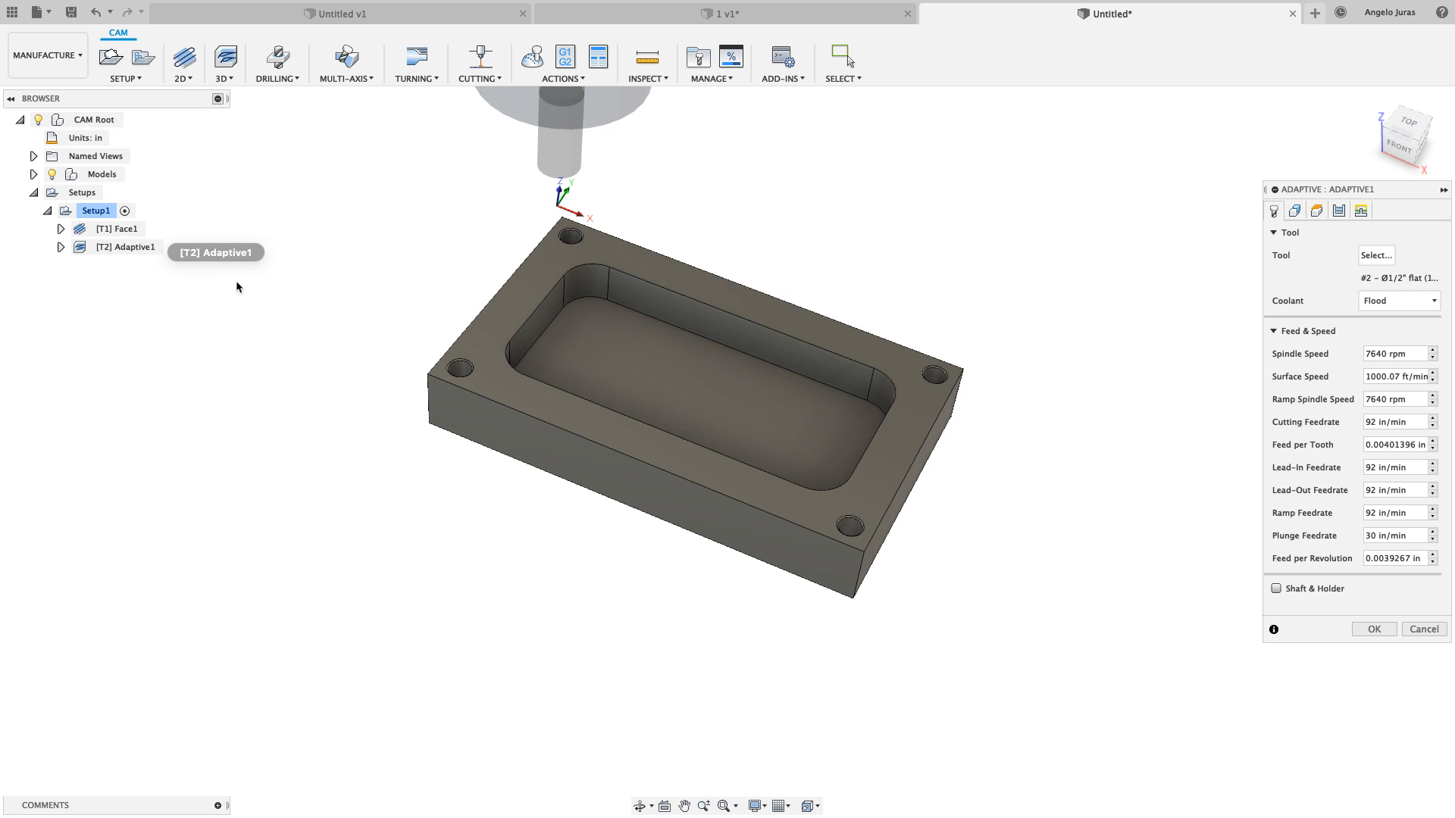
click(1339, 211)
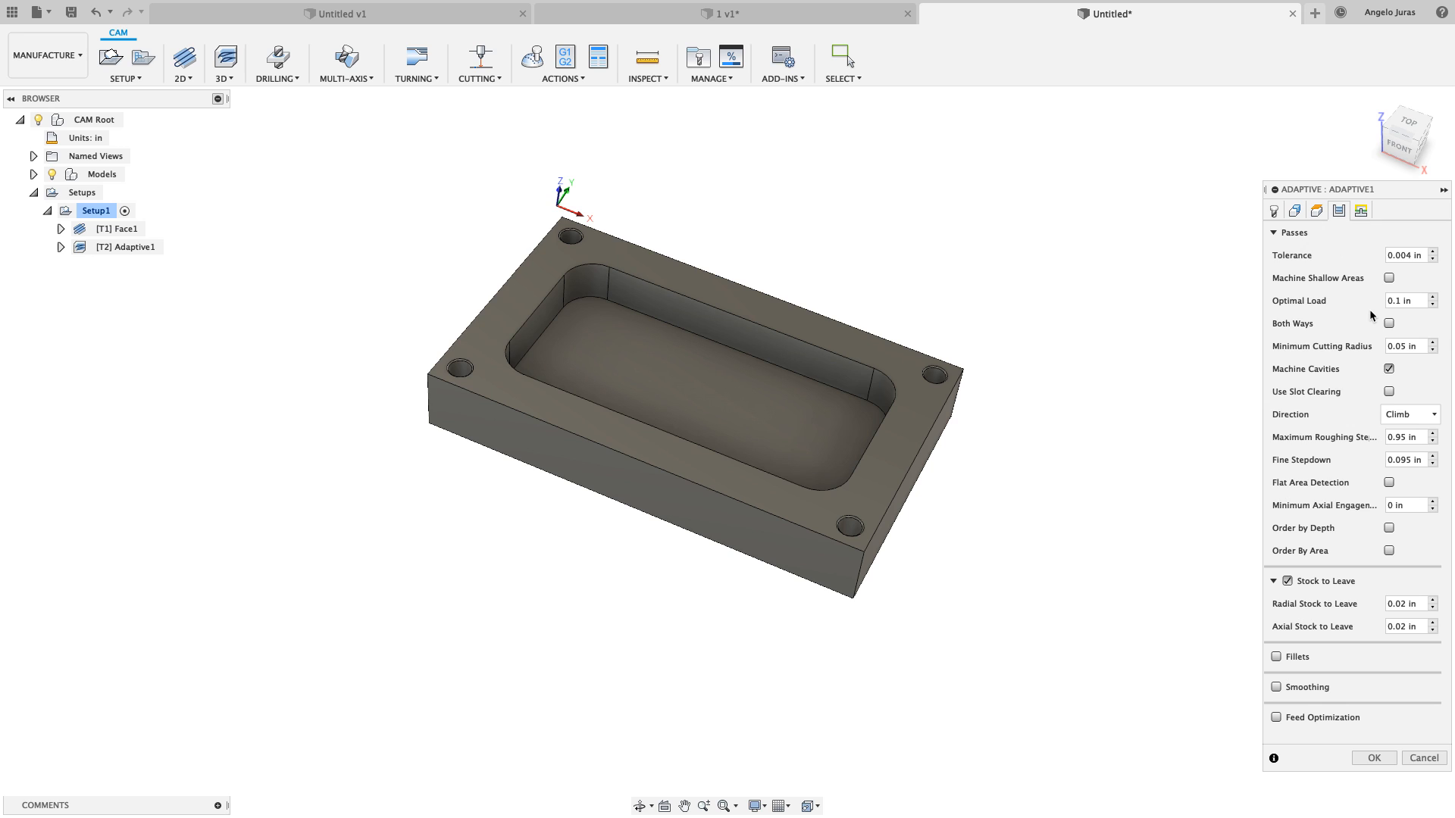
mouse_move(1420, 298)
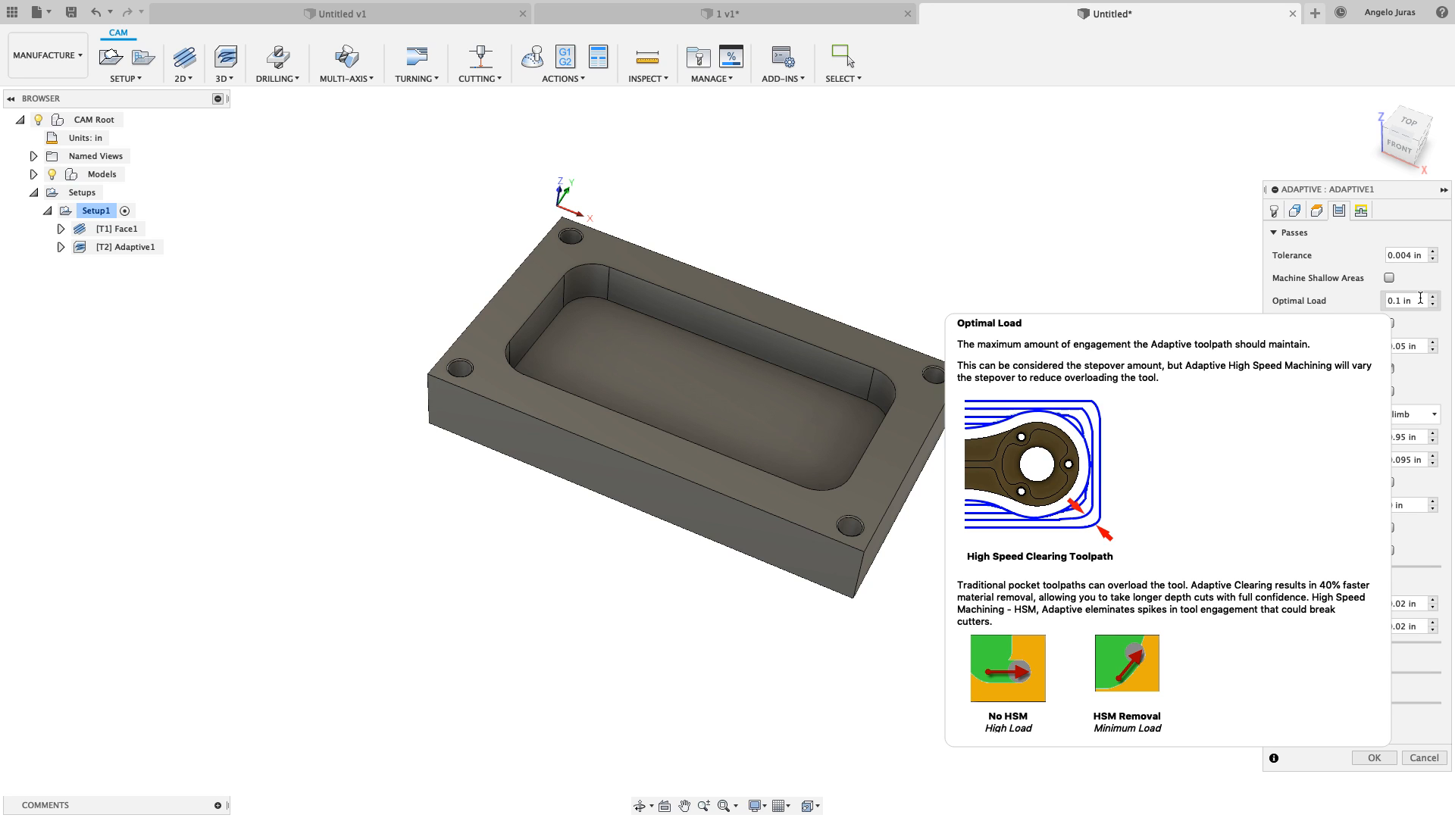
right_click(1420, 299)
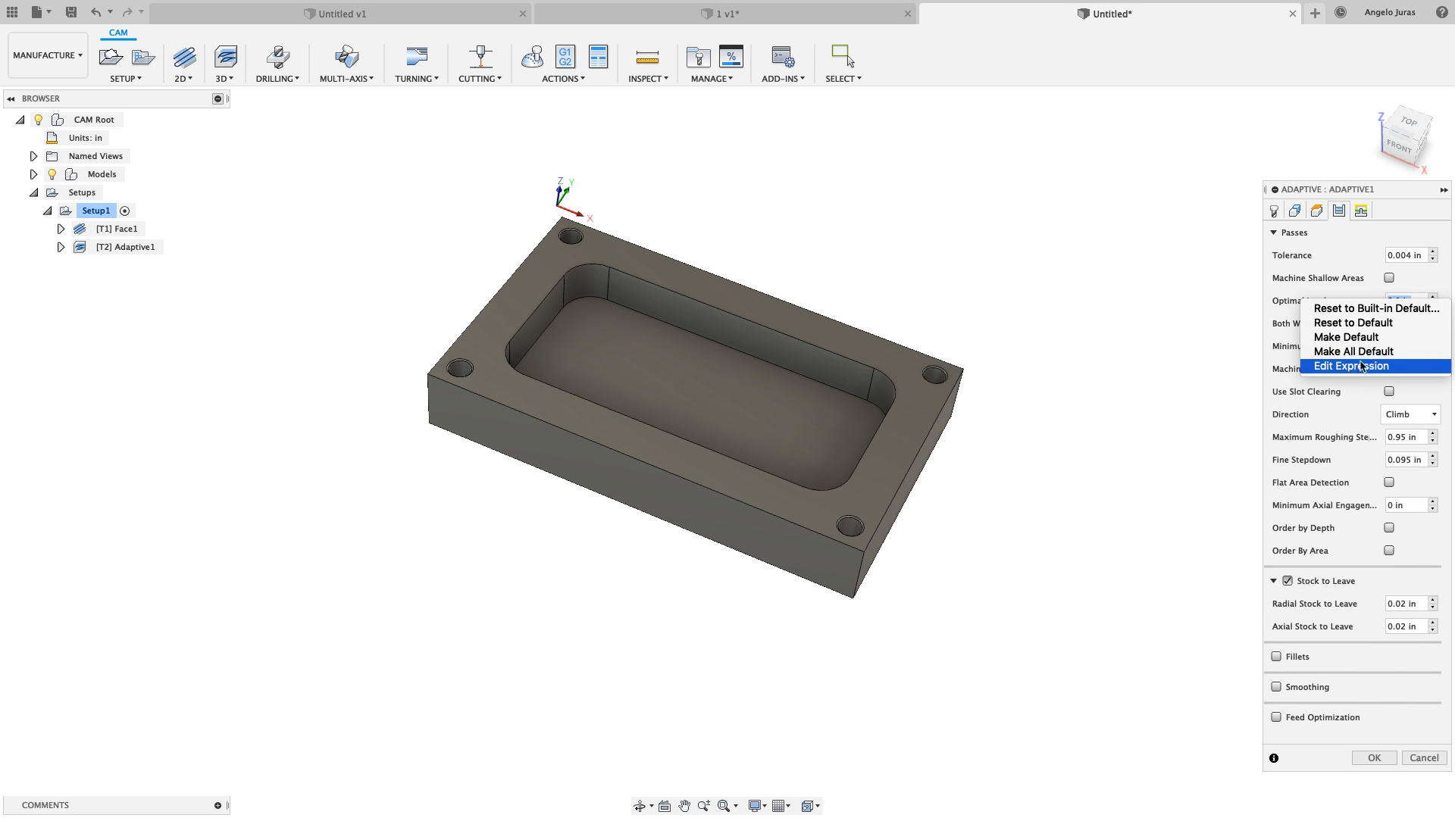
click(1415, 280)
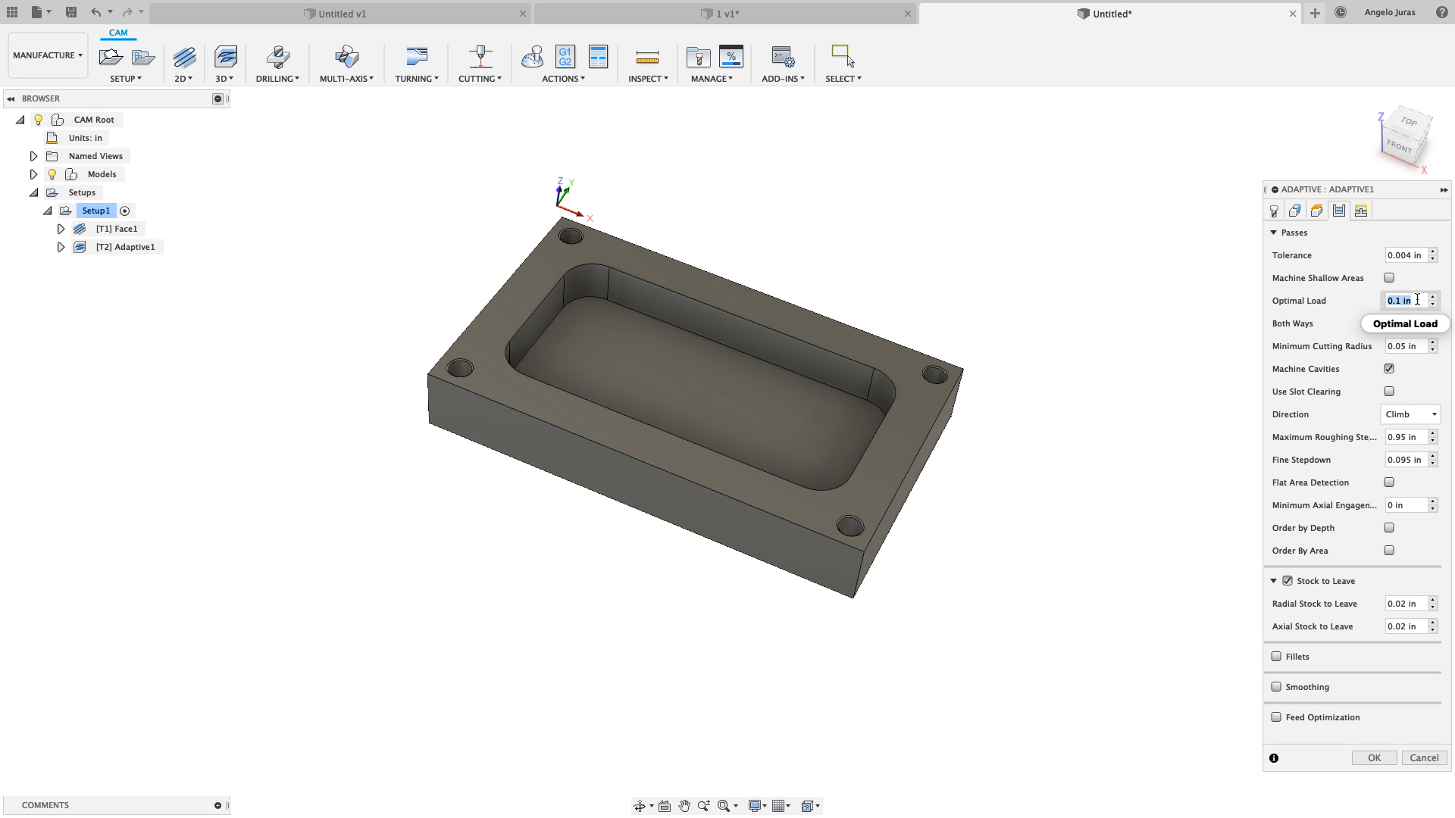
right_click(1417, 302)
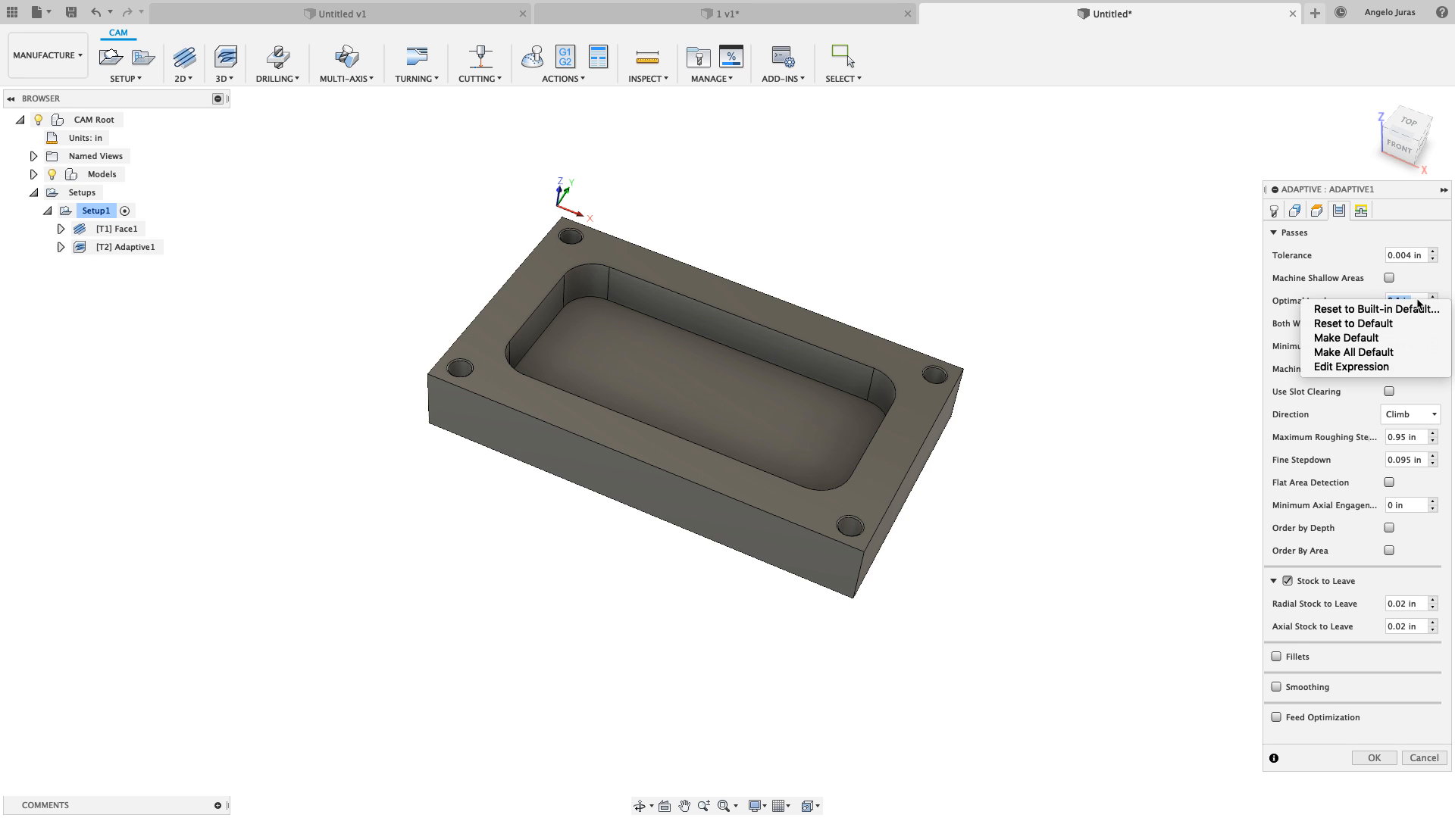
click(1349, 370)
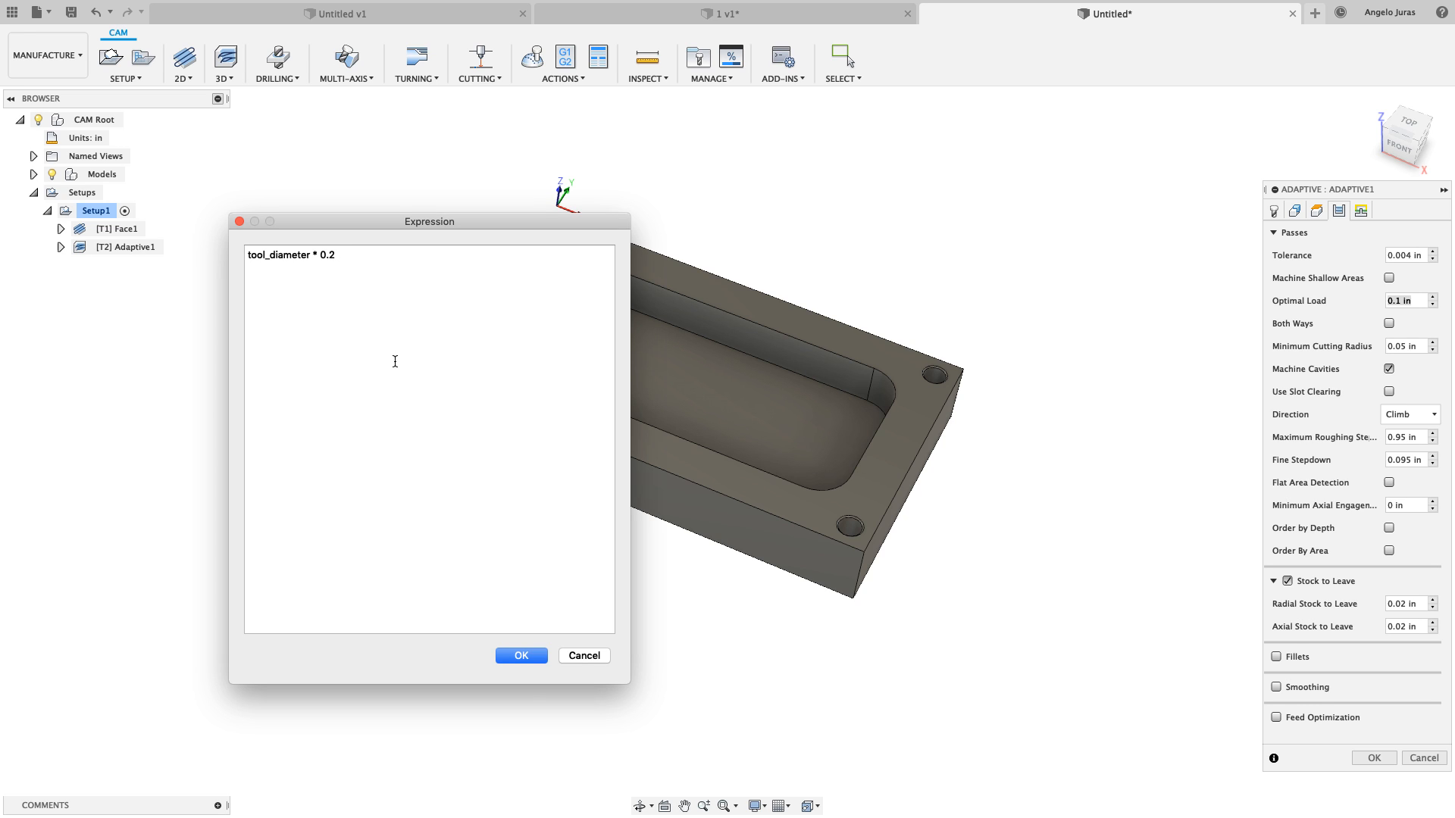
click(523, 657)
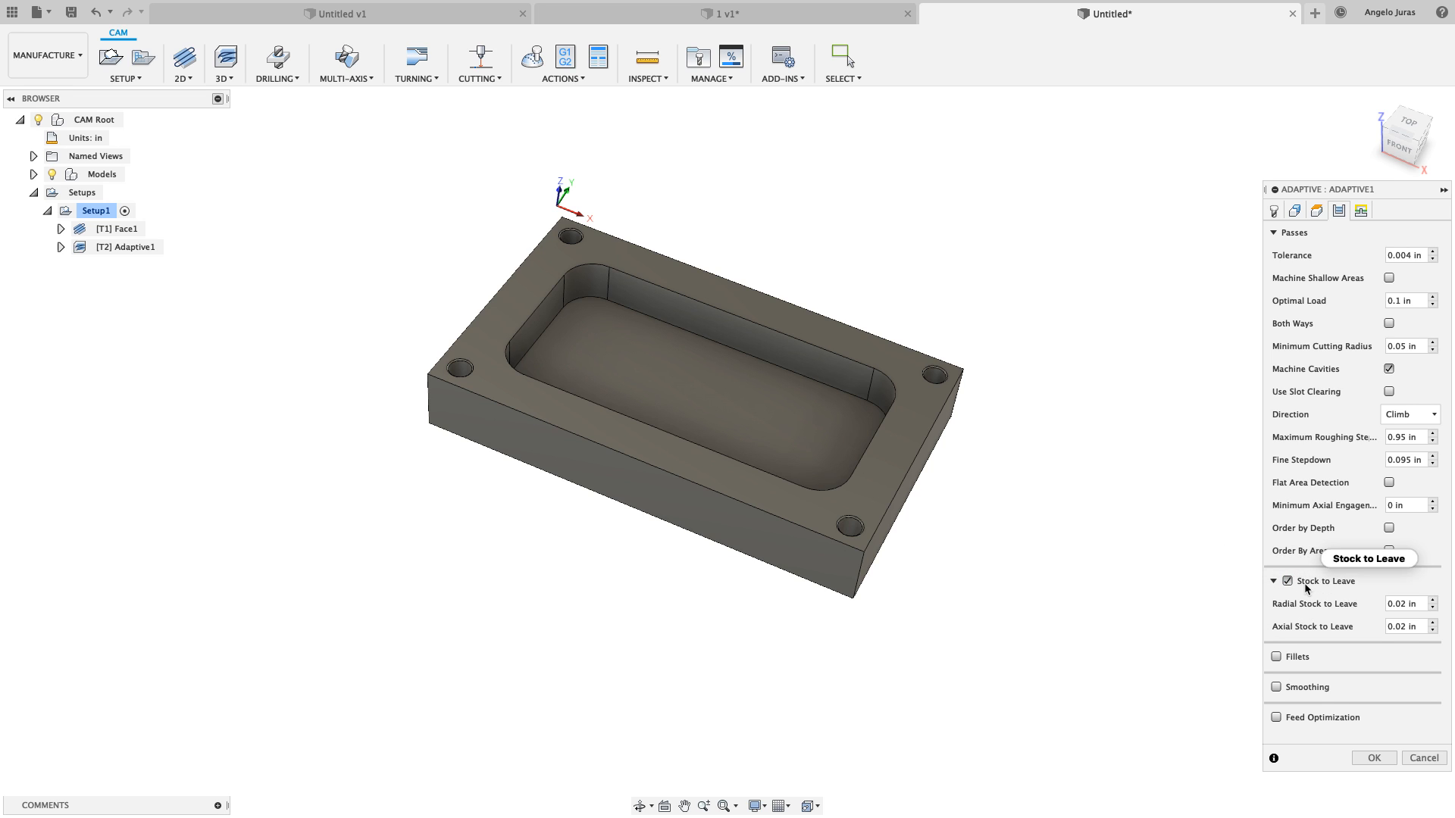
Review the Adaptive operation's radial and axial stock to leave settings
mouse_move(1291, 589)
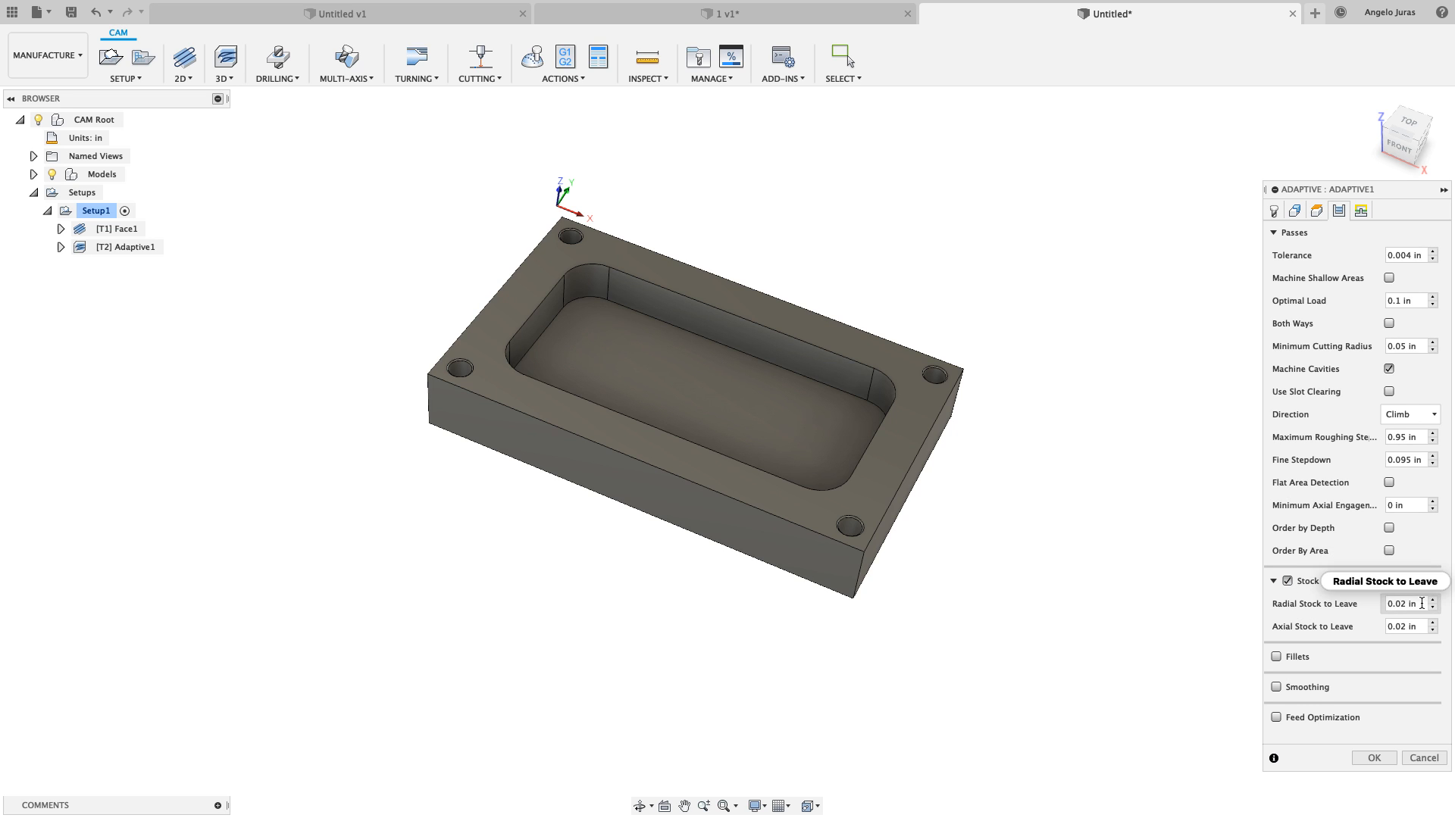
drag(1422, 604, 1354, 613)
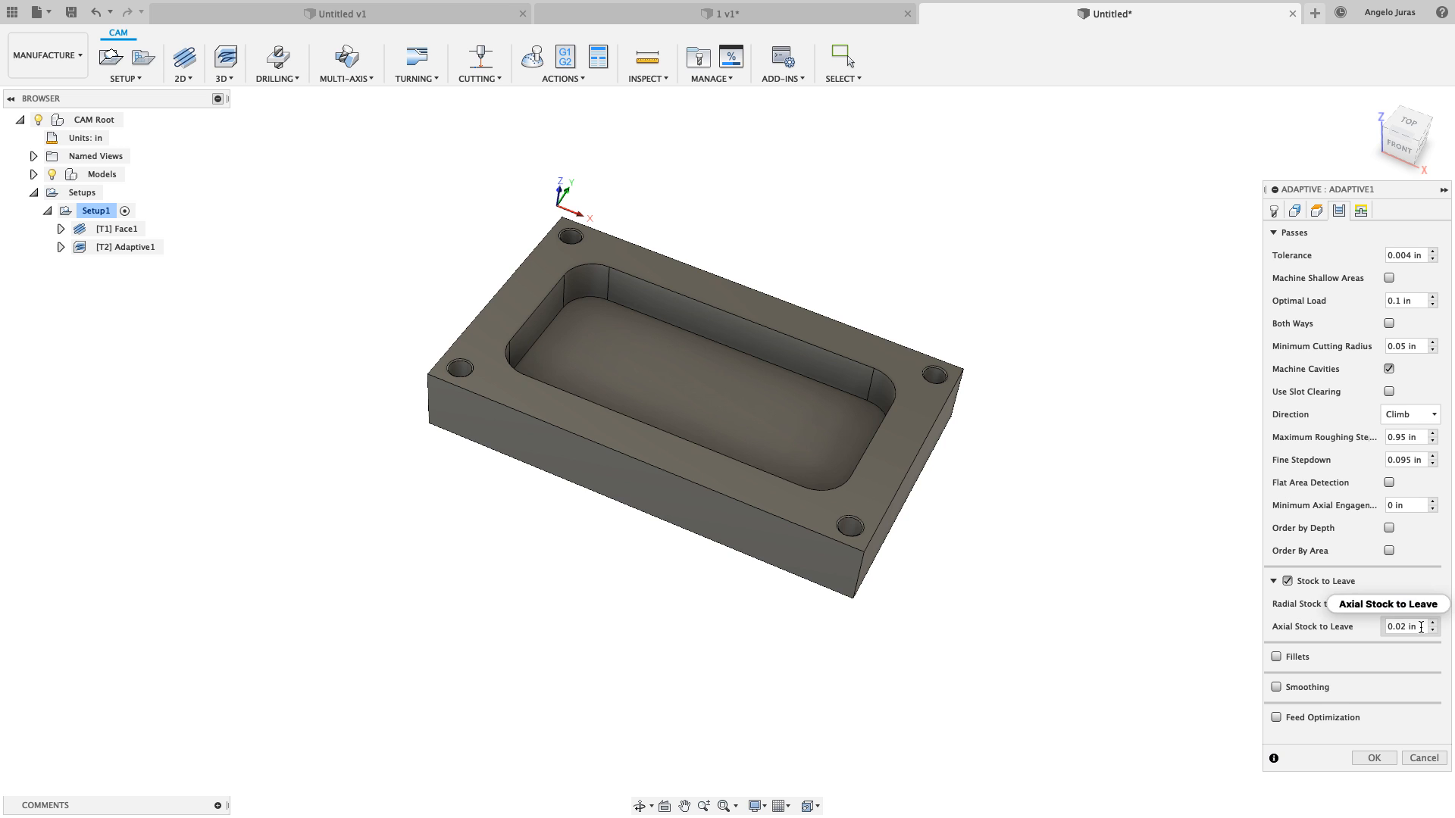
mouse_move(1418, 627)
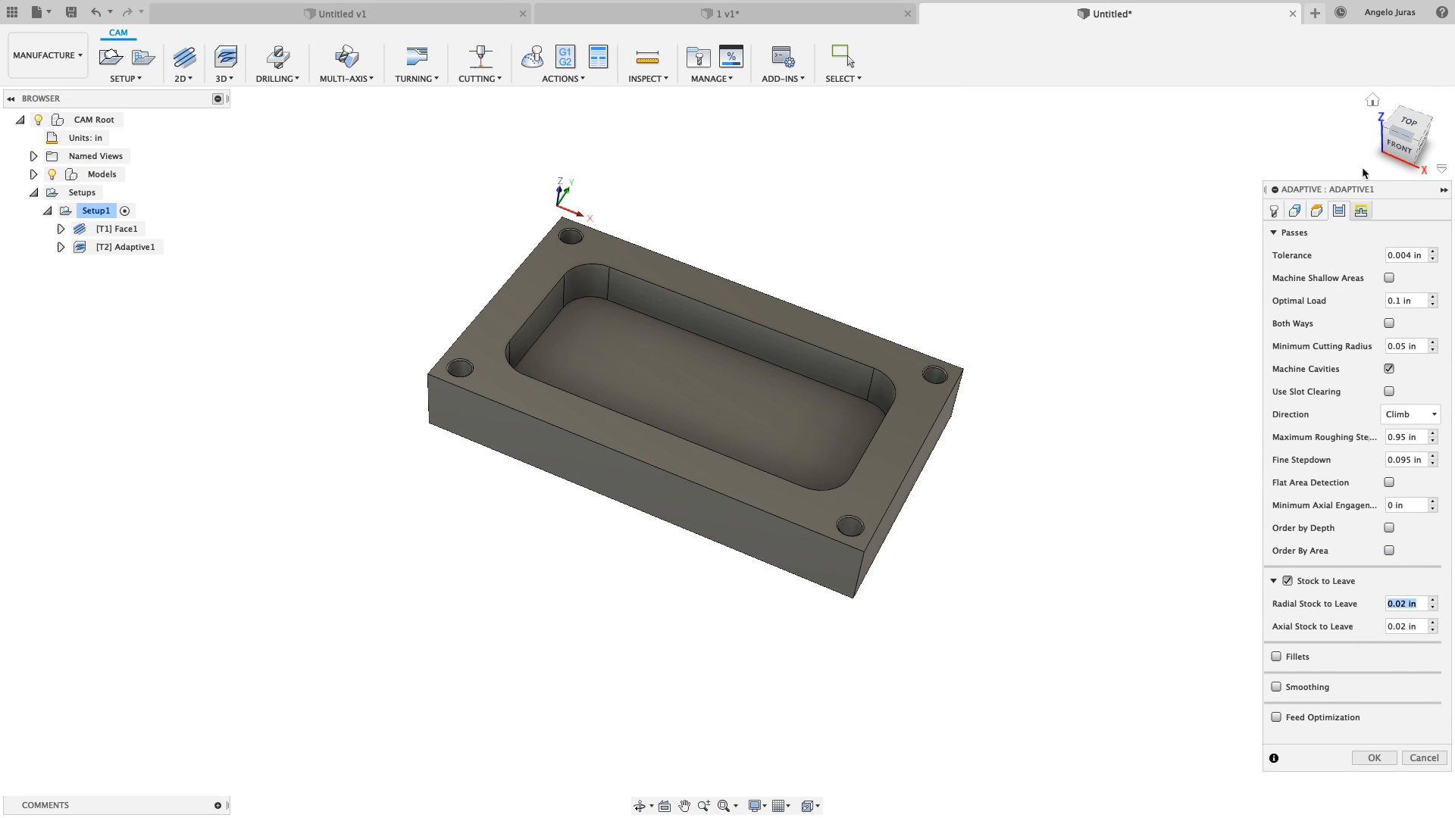
Set the Adaptive operation's maximum stay-down distance to 6 in, keep the Helix ramp type, and regenerate the toolpath
click(1362, 213)
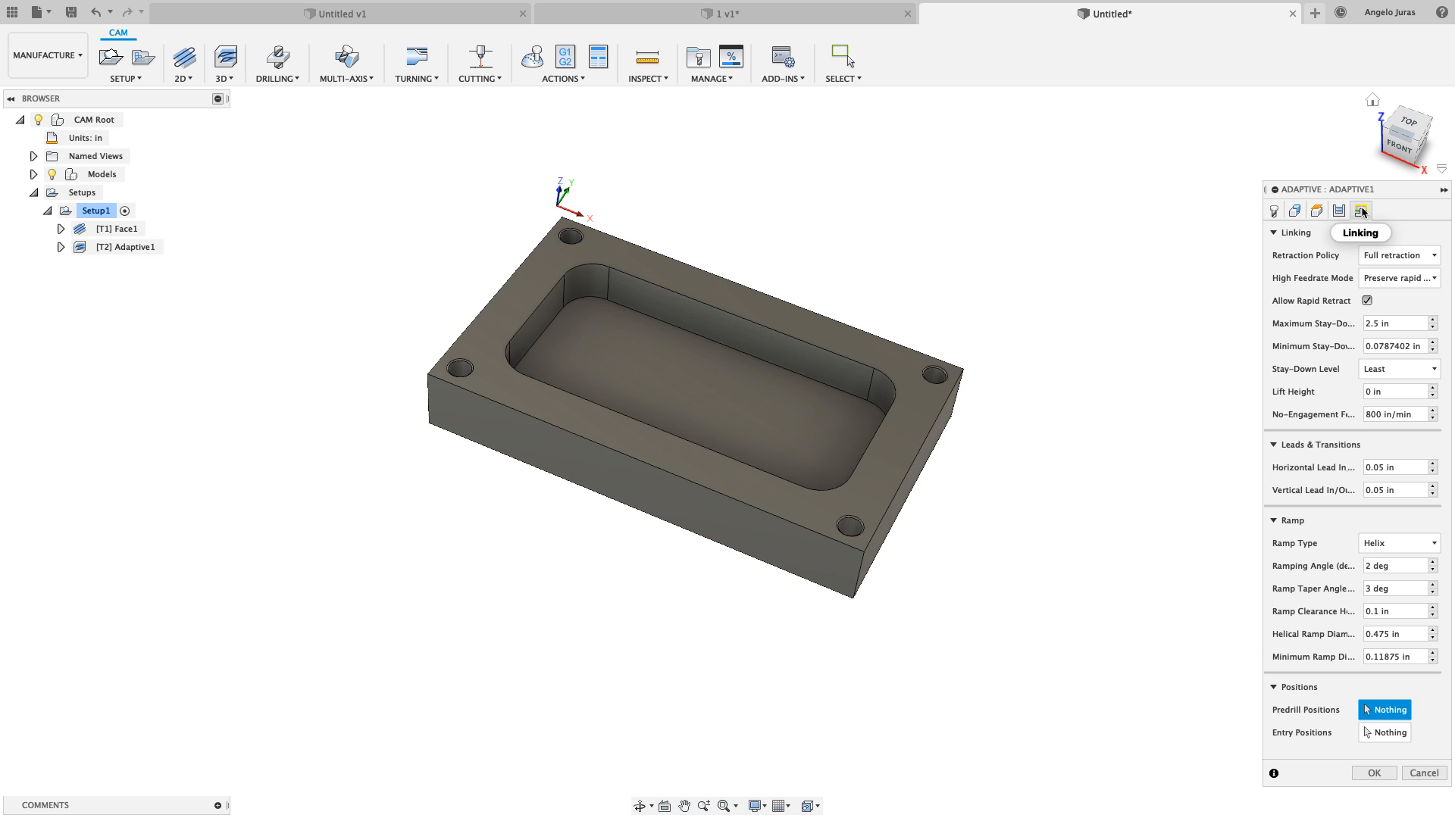
click(1406, 323)
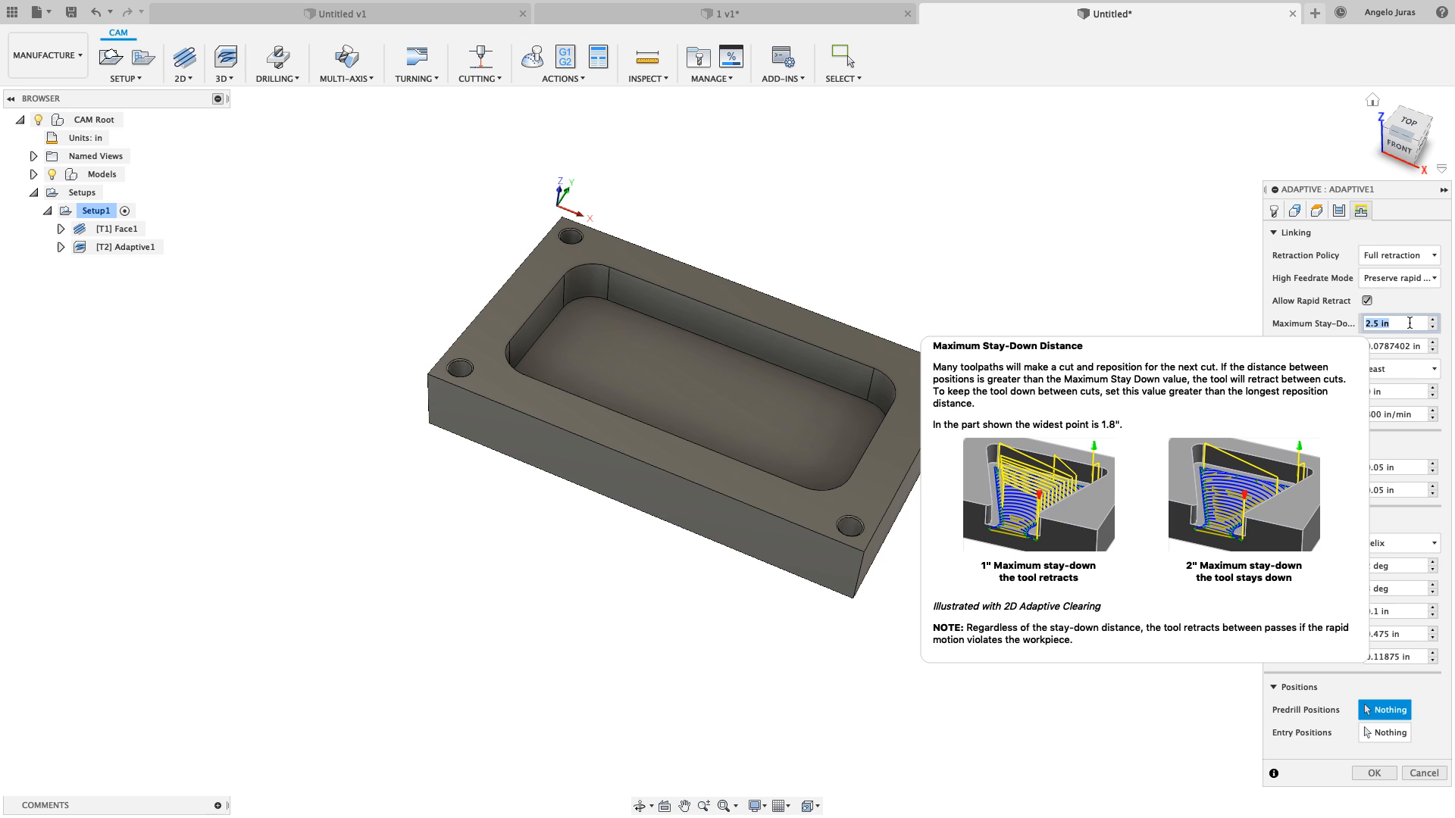
text(6)
key(Tab)
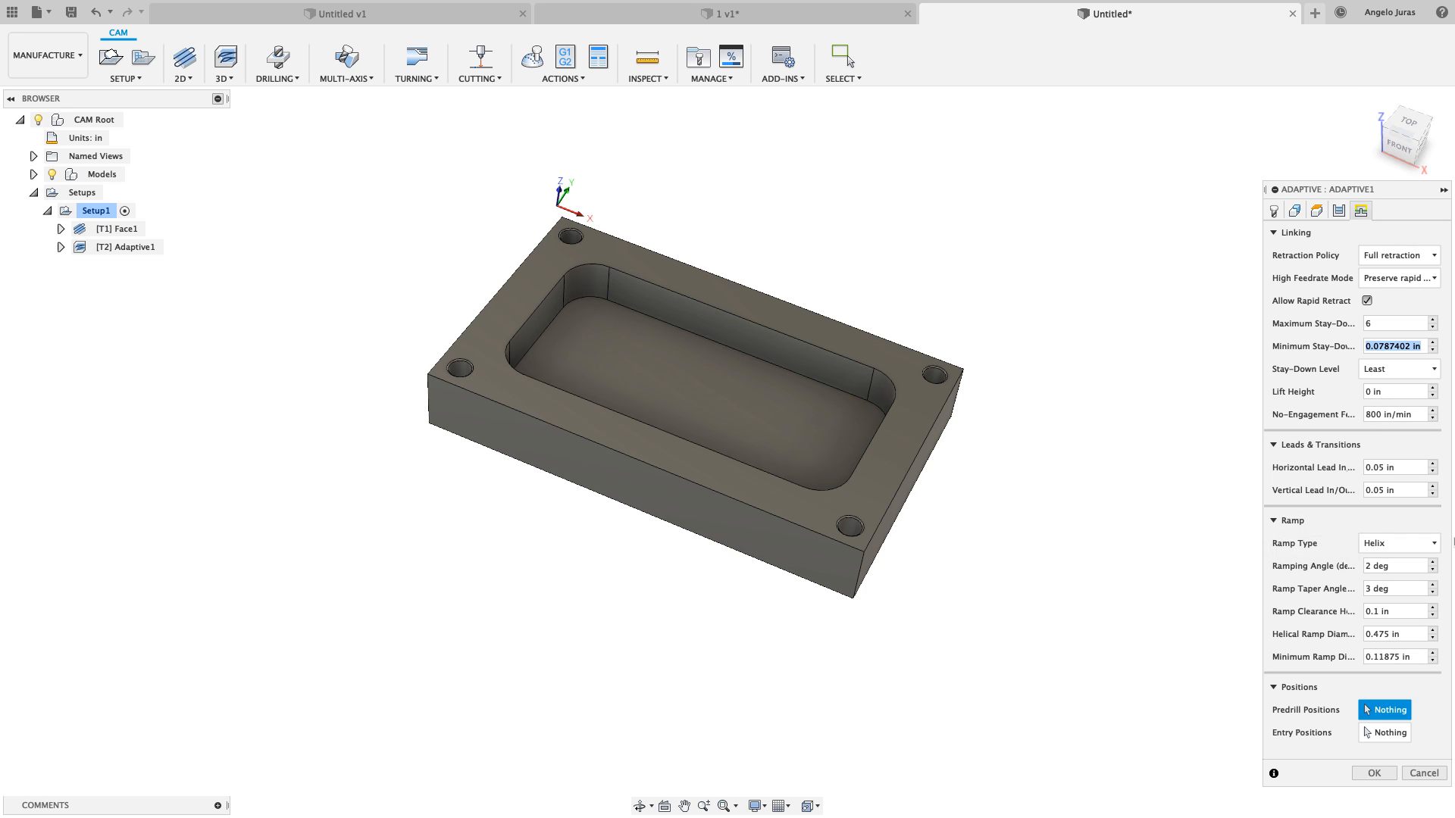
click(1433, 544)
mouse_move(1413, 570)
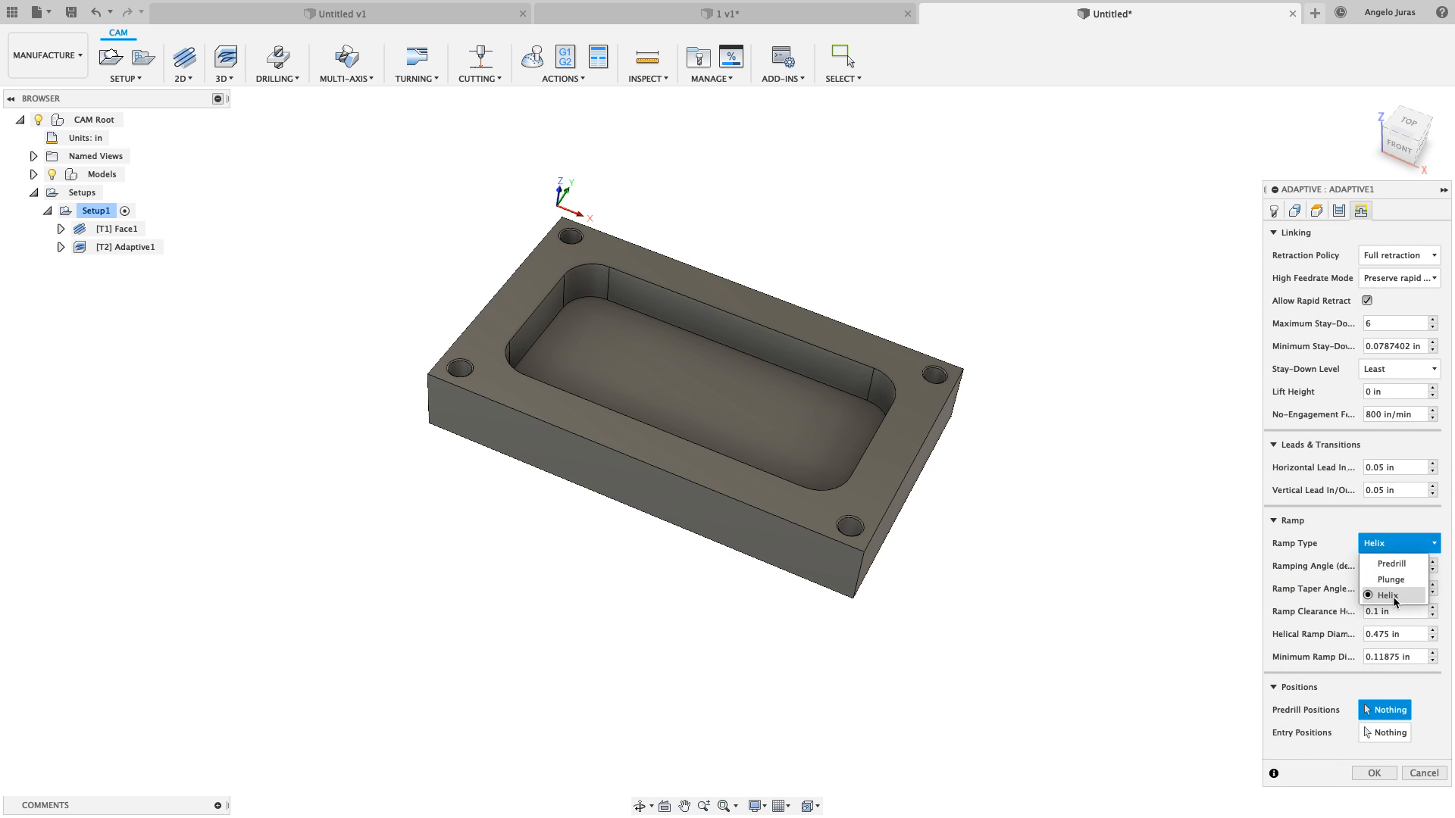
click(1290, 606)
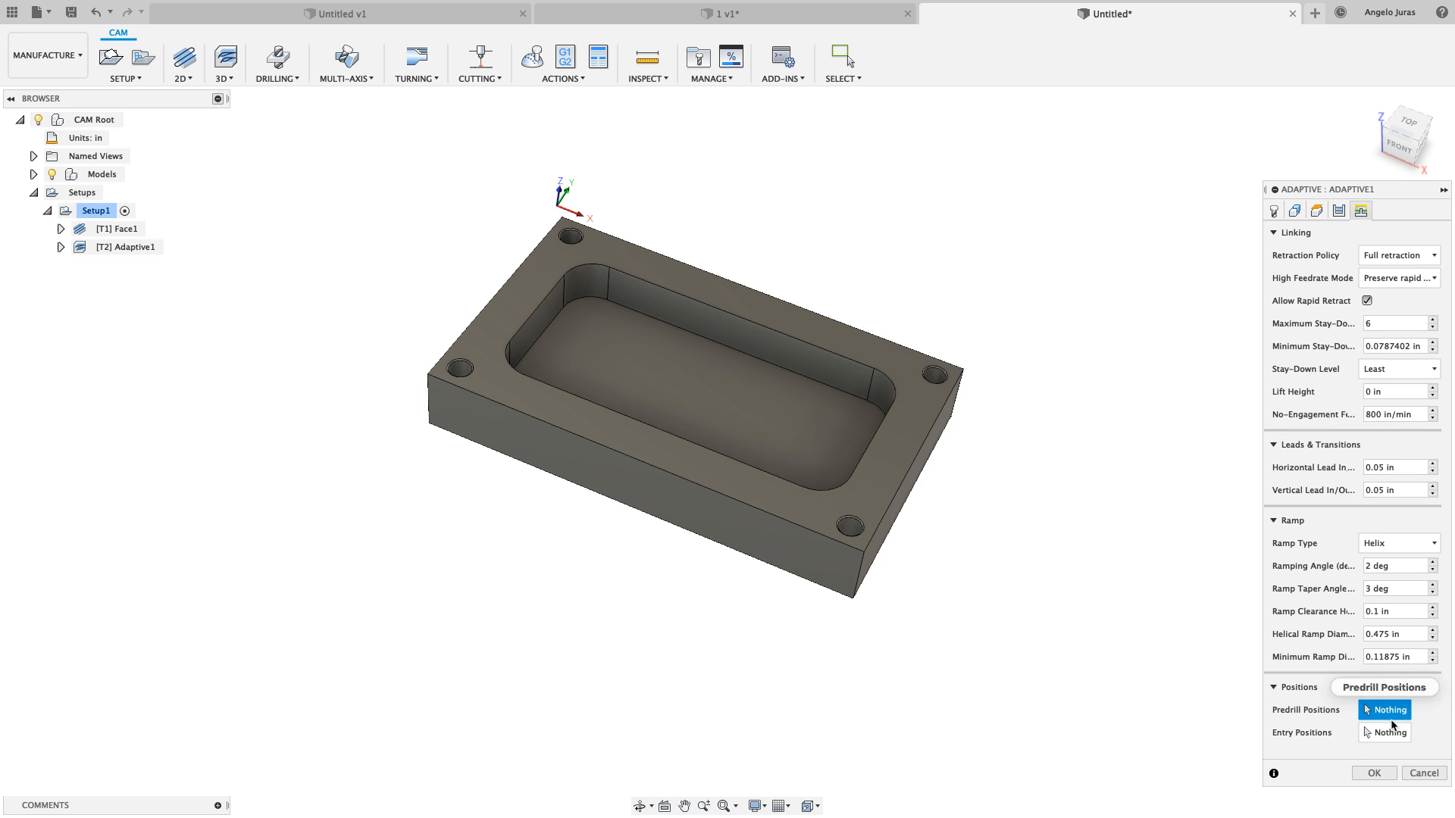
mouse_move(1388, 734)
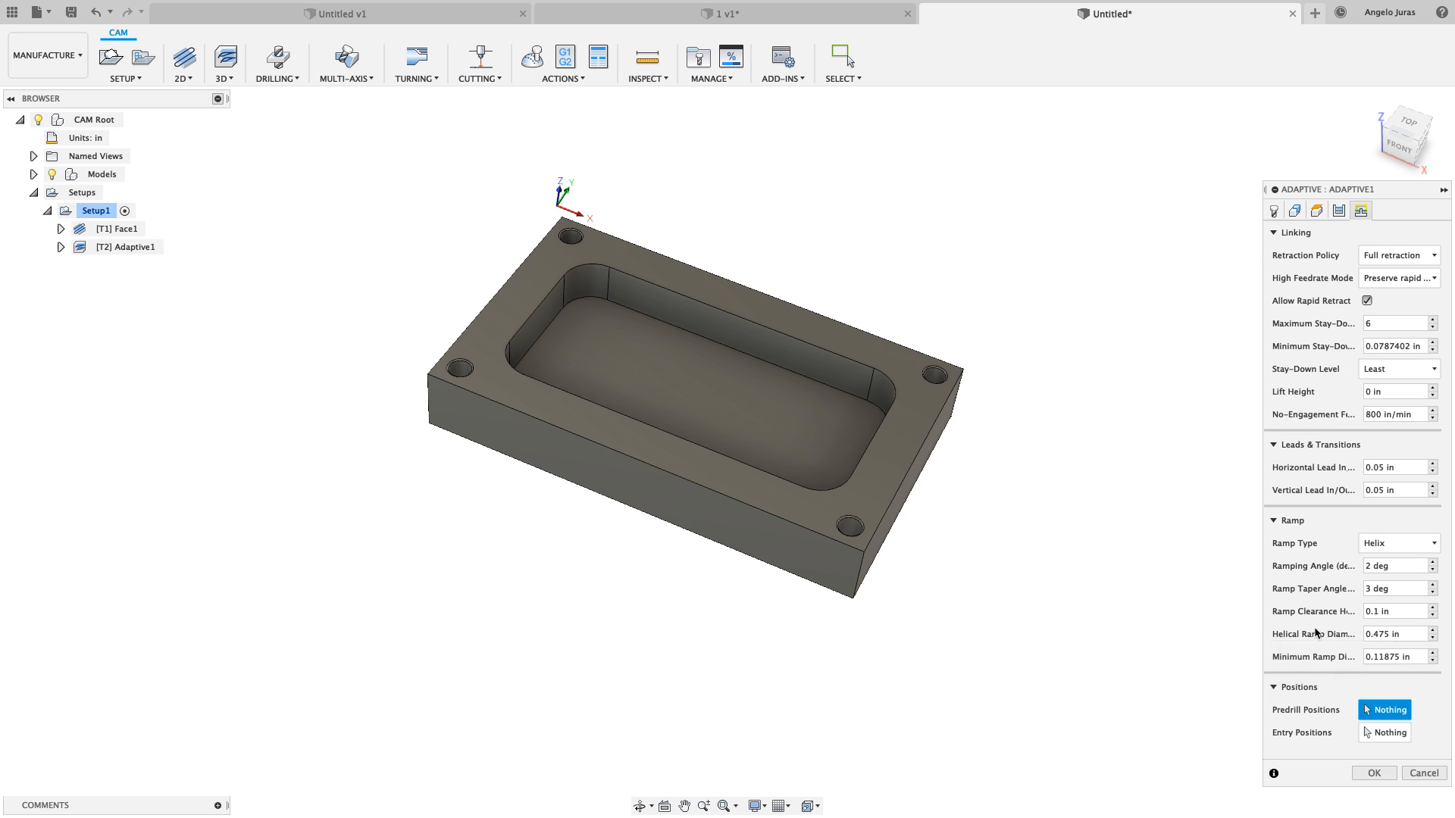
click(1370, 773)
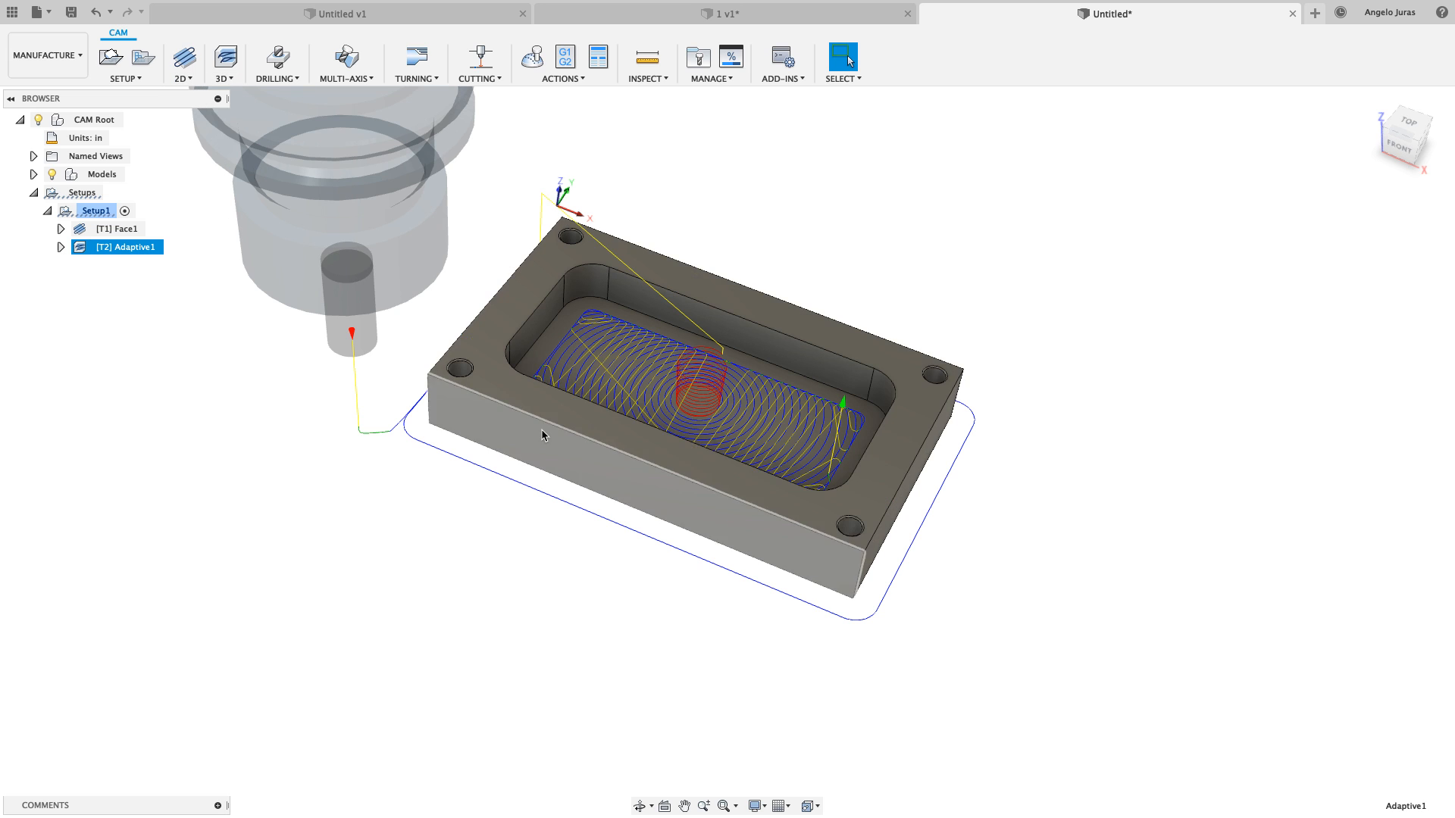
Reopen the Adaptive operation to check its pass settings and bottom height offset, then accept it as is
right_click(93, 254)
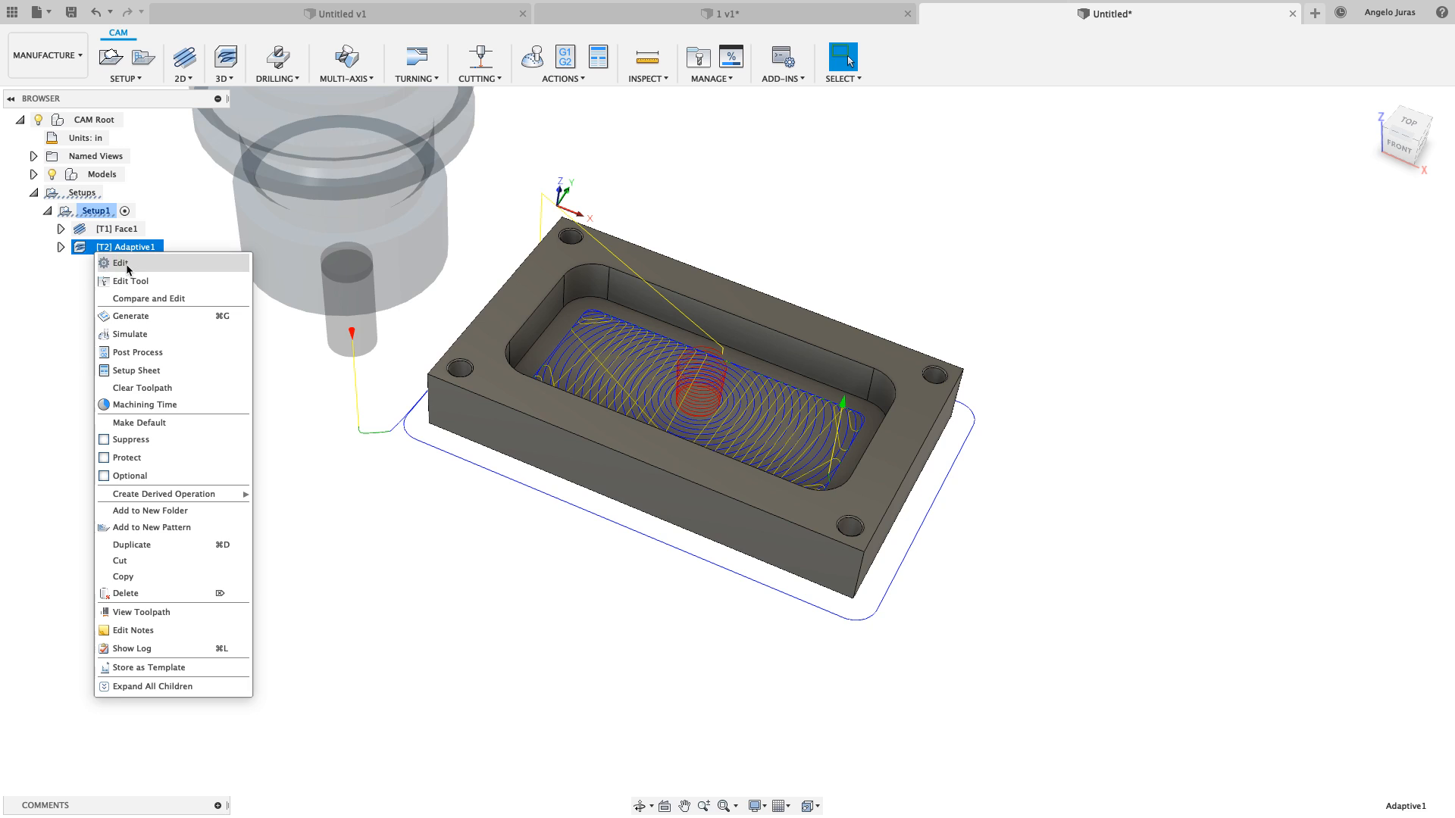
click(94, 265)
click(1339, 212)
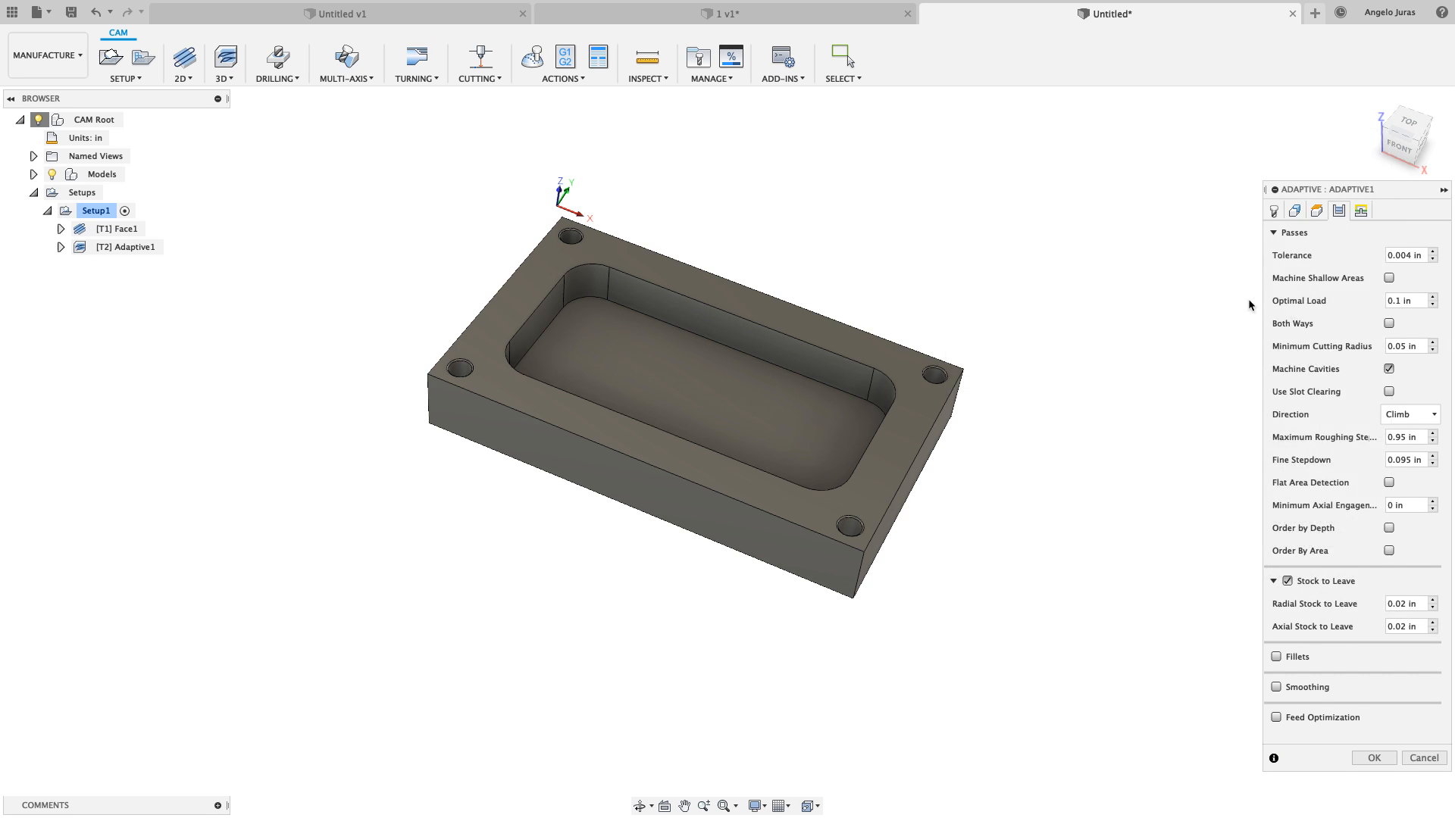
click(1317, 211)
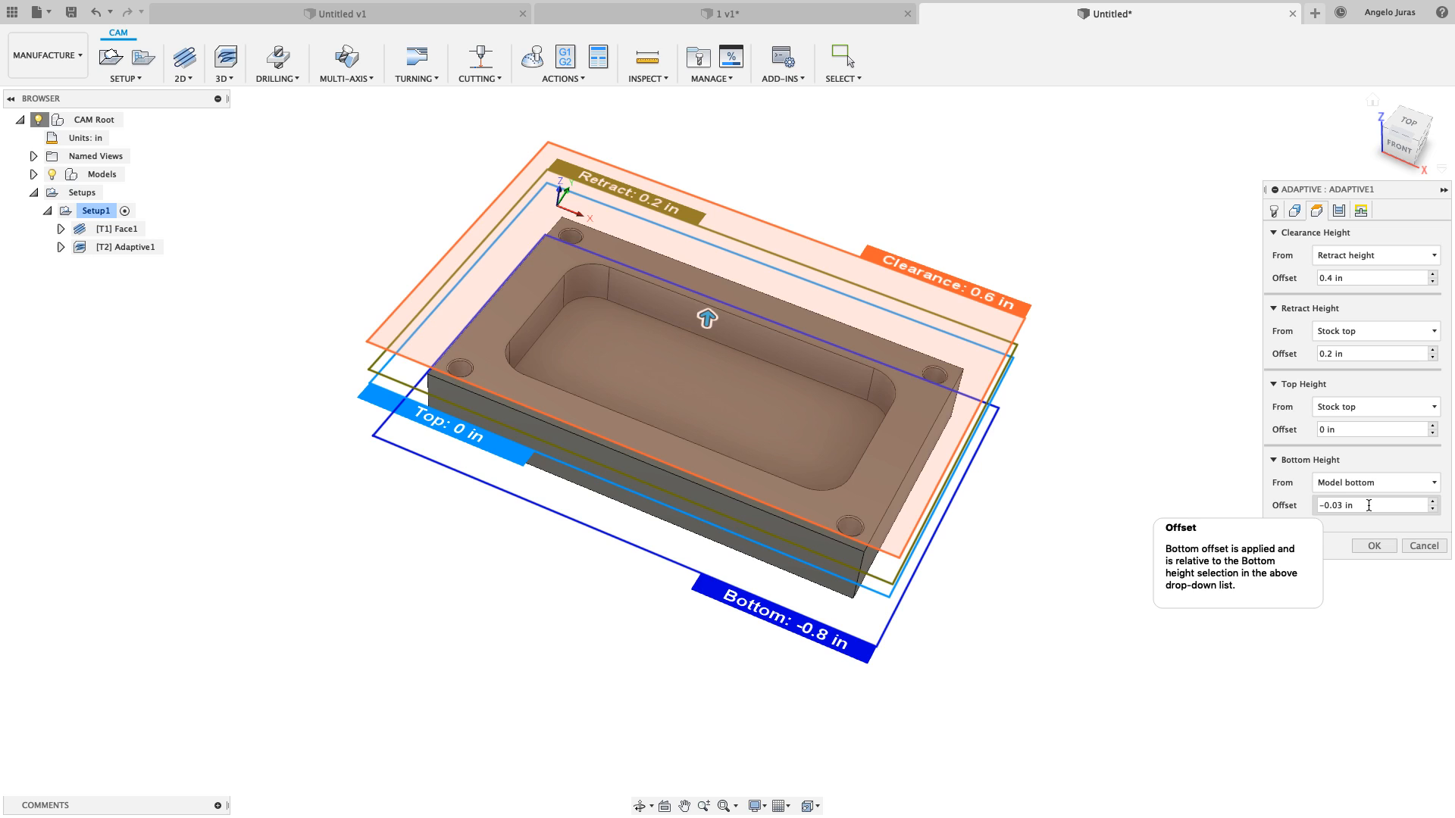
click(1374, 546)
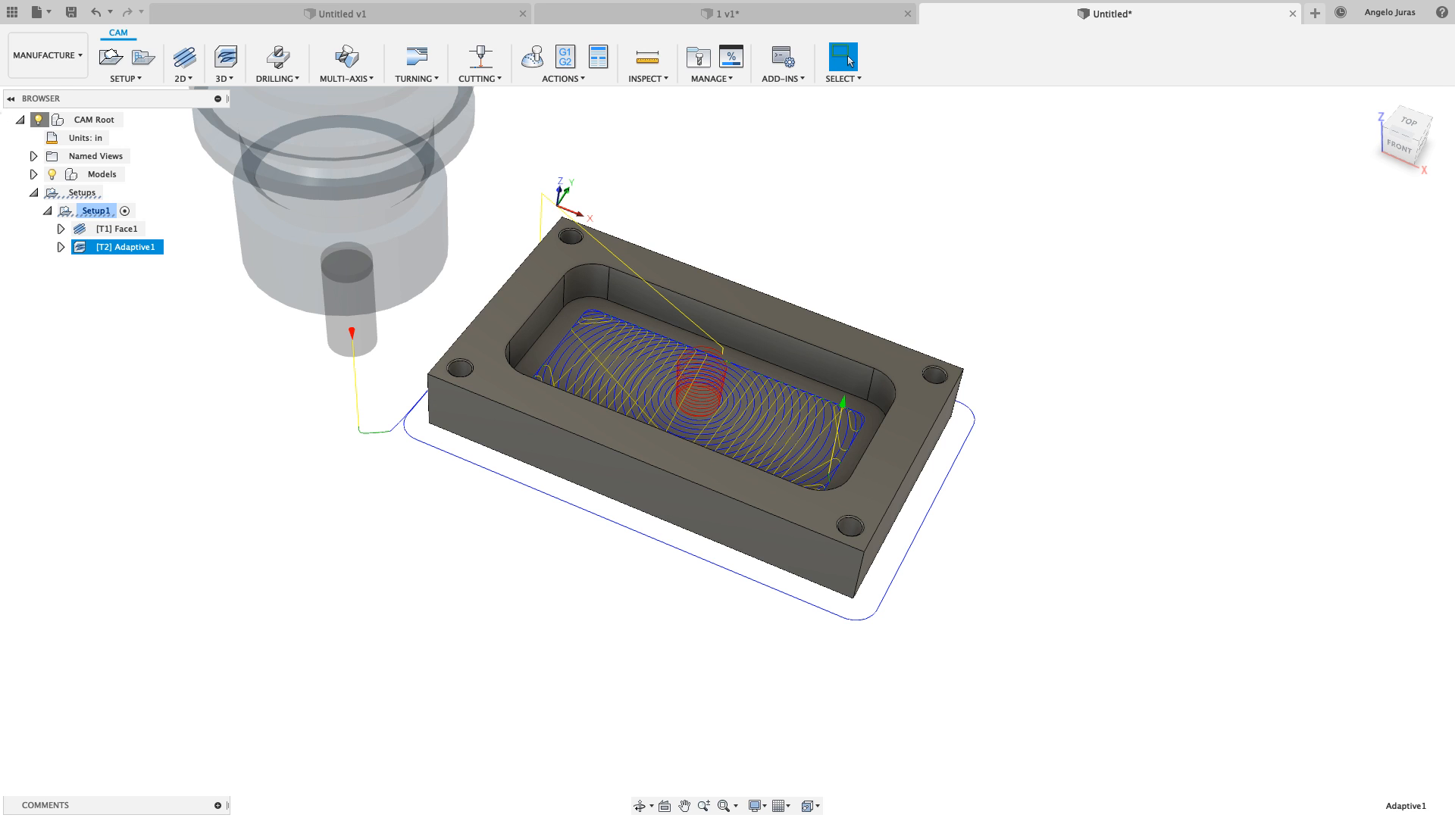
Start a 2D Contour operation with the 1/2" flat end mill and select the block's bottom outer edge chain
click(187, 79)
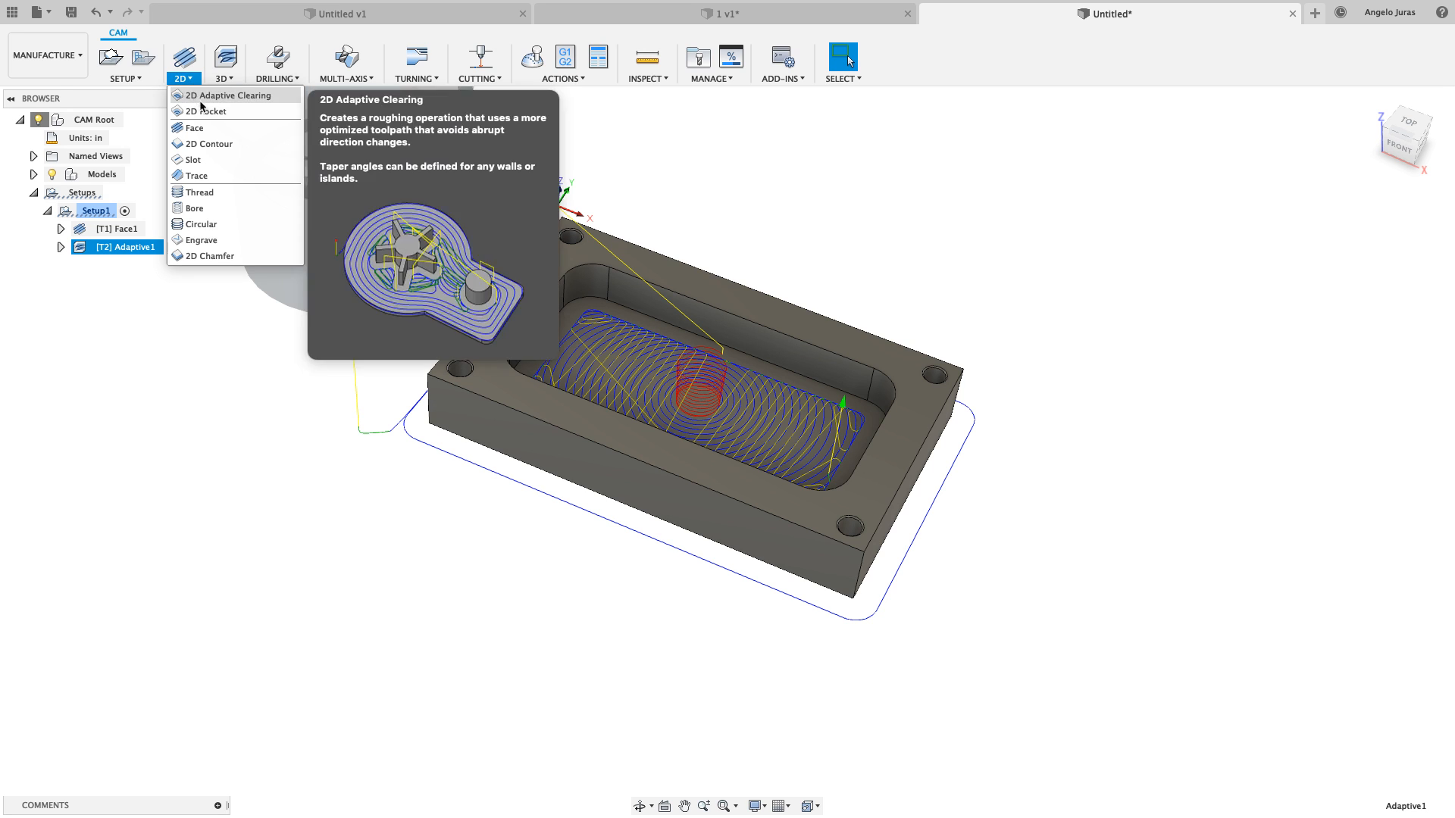
click(204, 144)
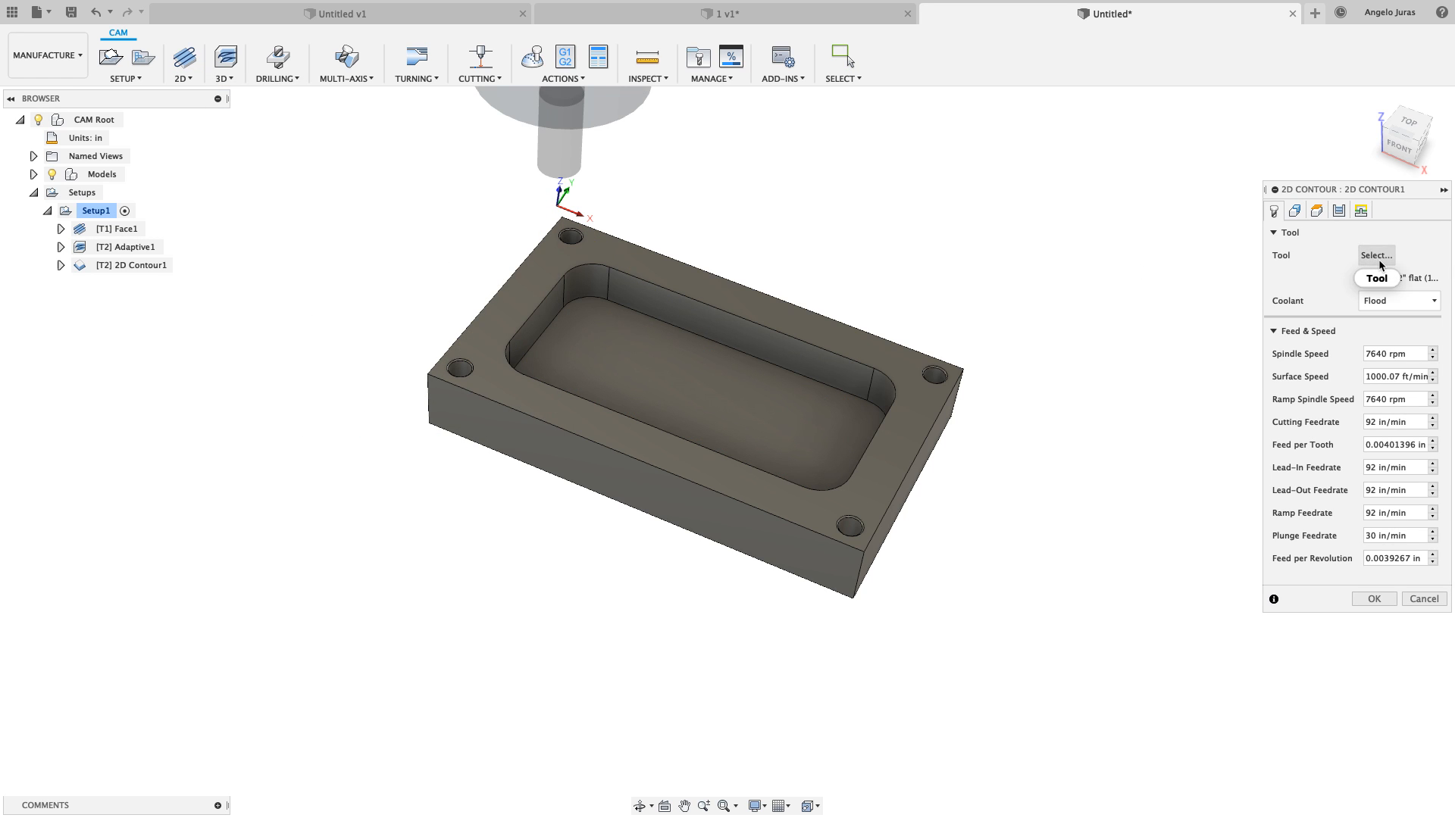
click(804, 584)
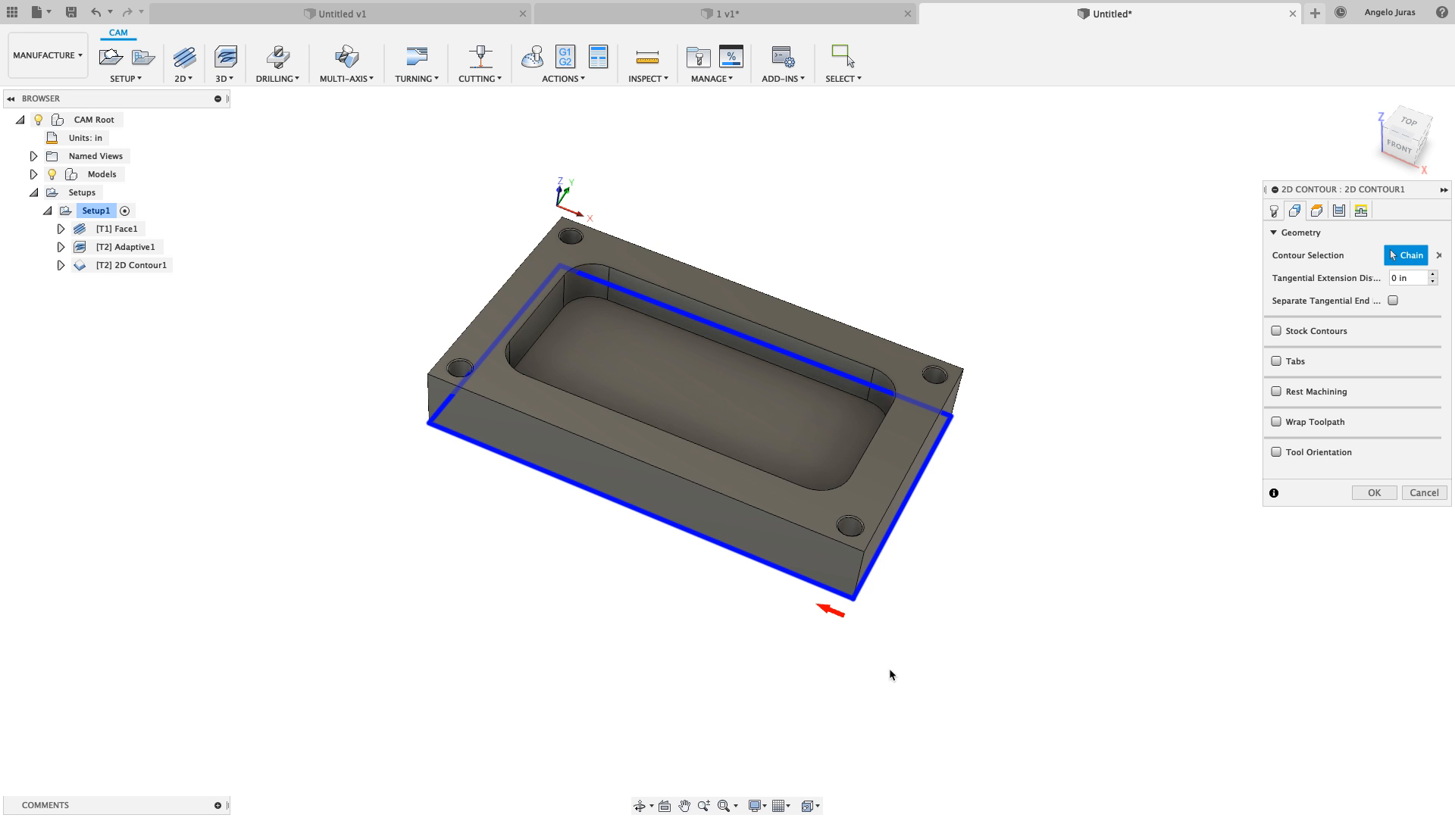
click(1412, 114)
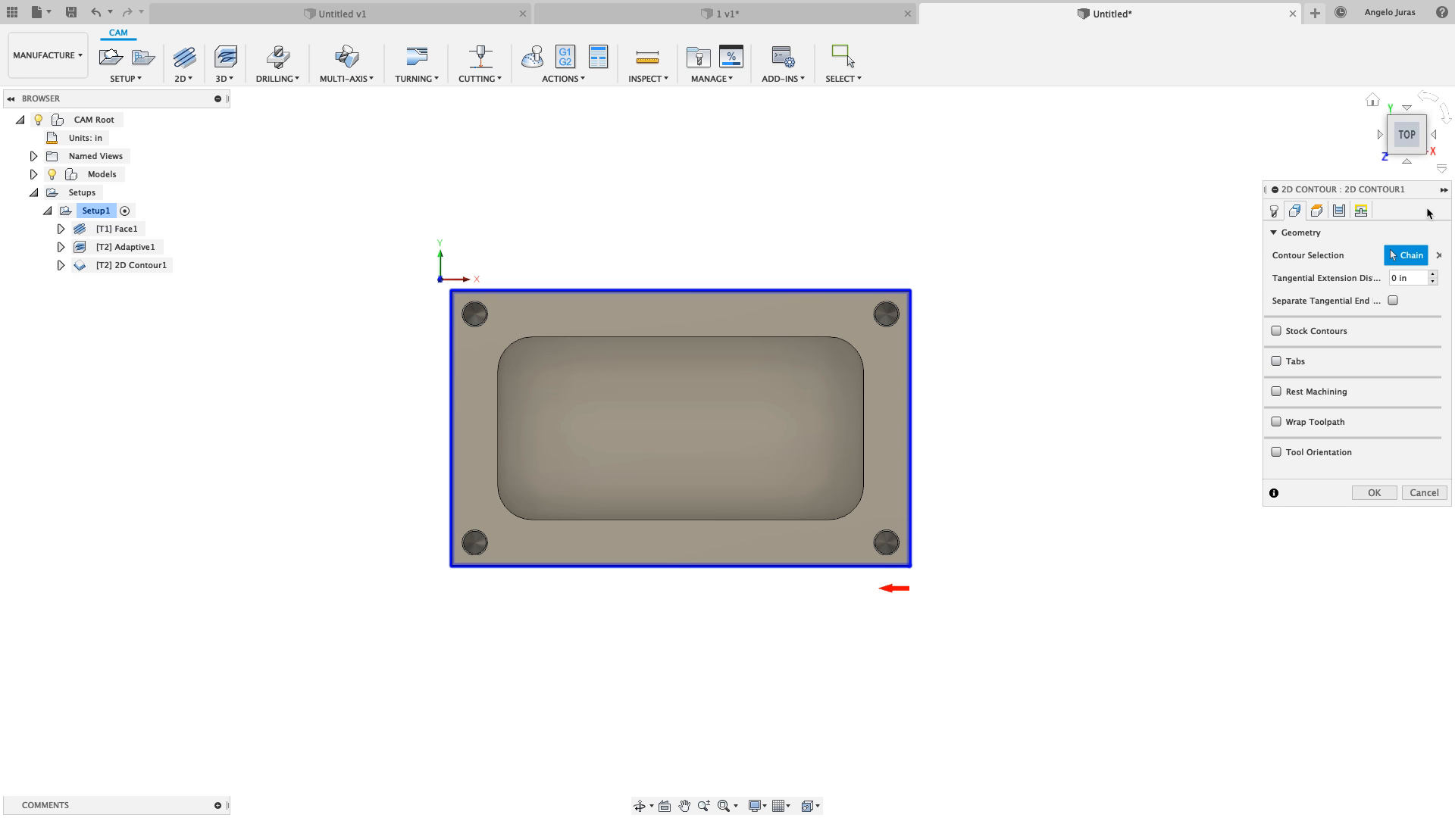
Set the 2D Contour's bottom height to -.02 in from the selected contours and generate the toolpath
click(1319, 215)
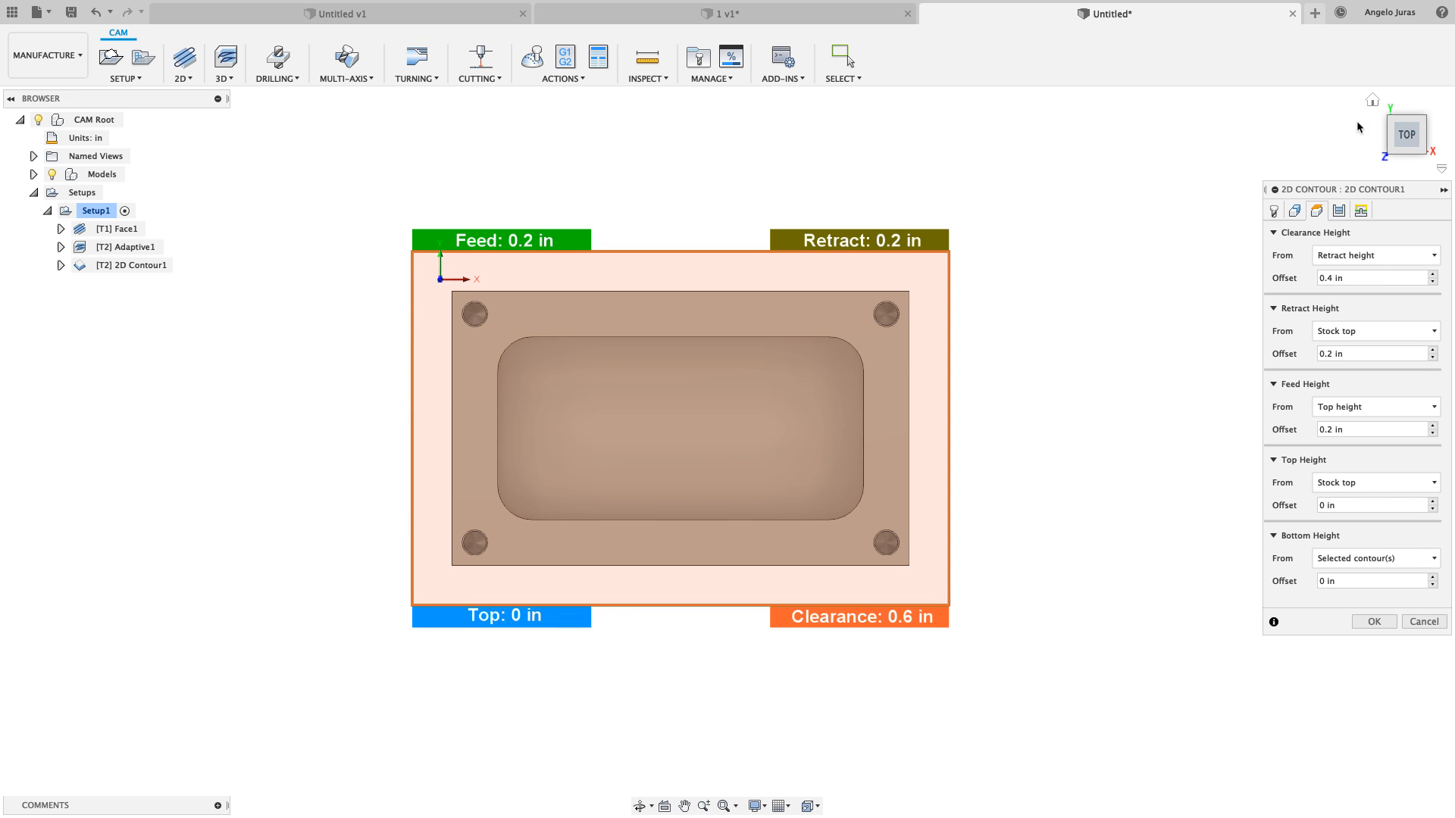
click(1373, 104)
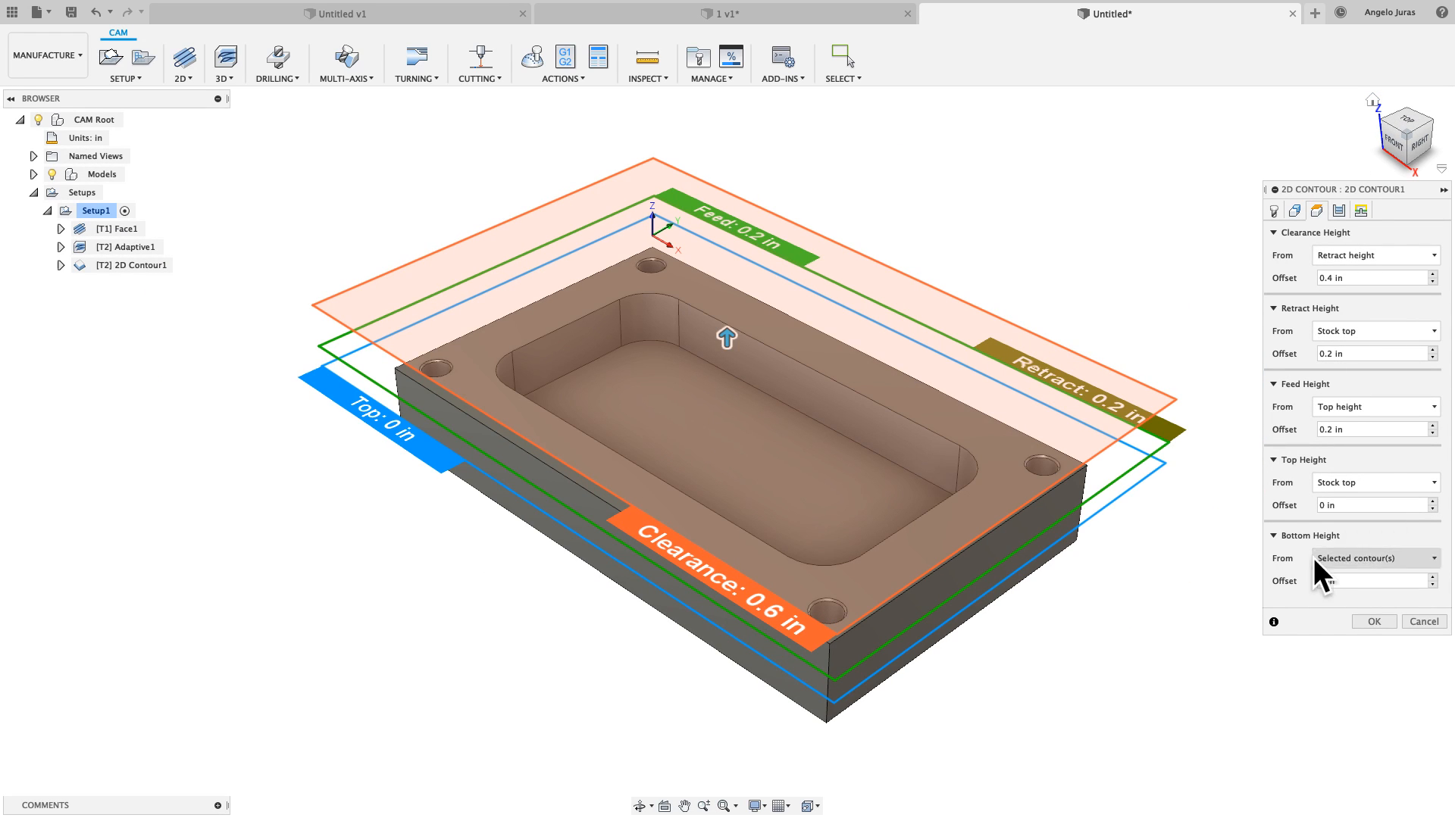
click(1347, 561)
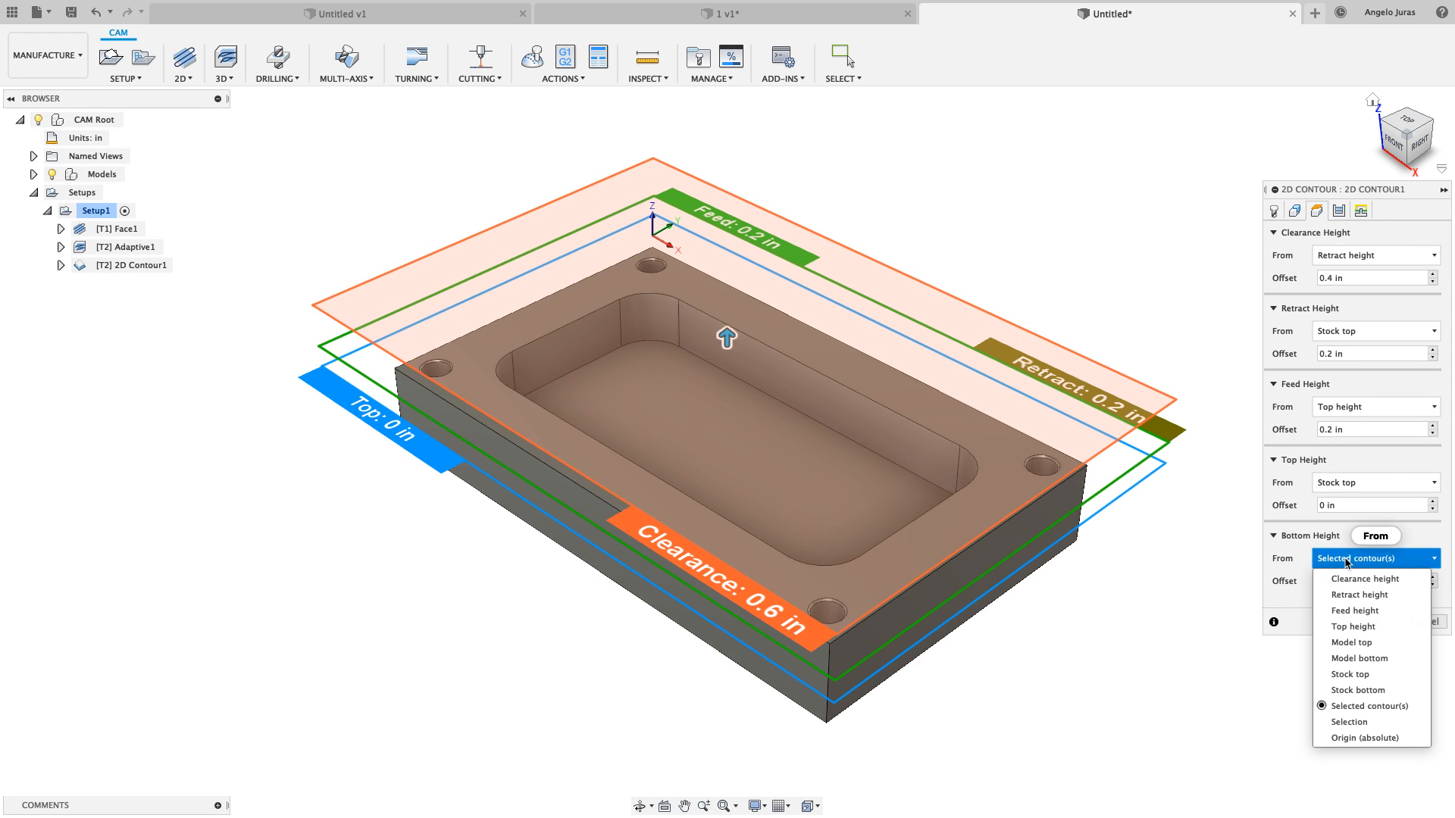
click(1358, 706)
click(1356, 581)
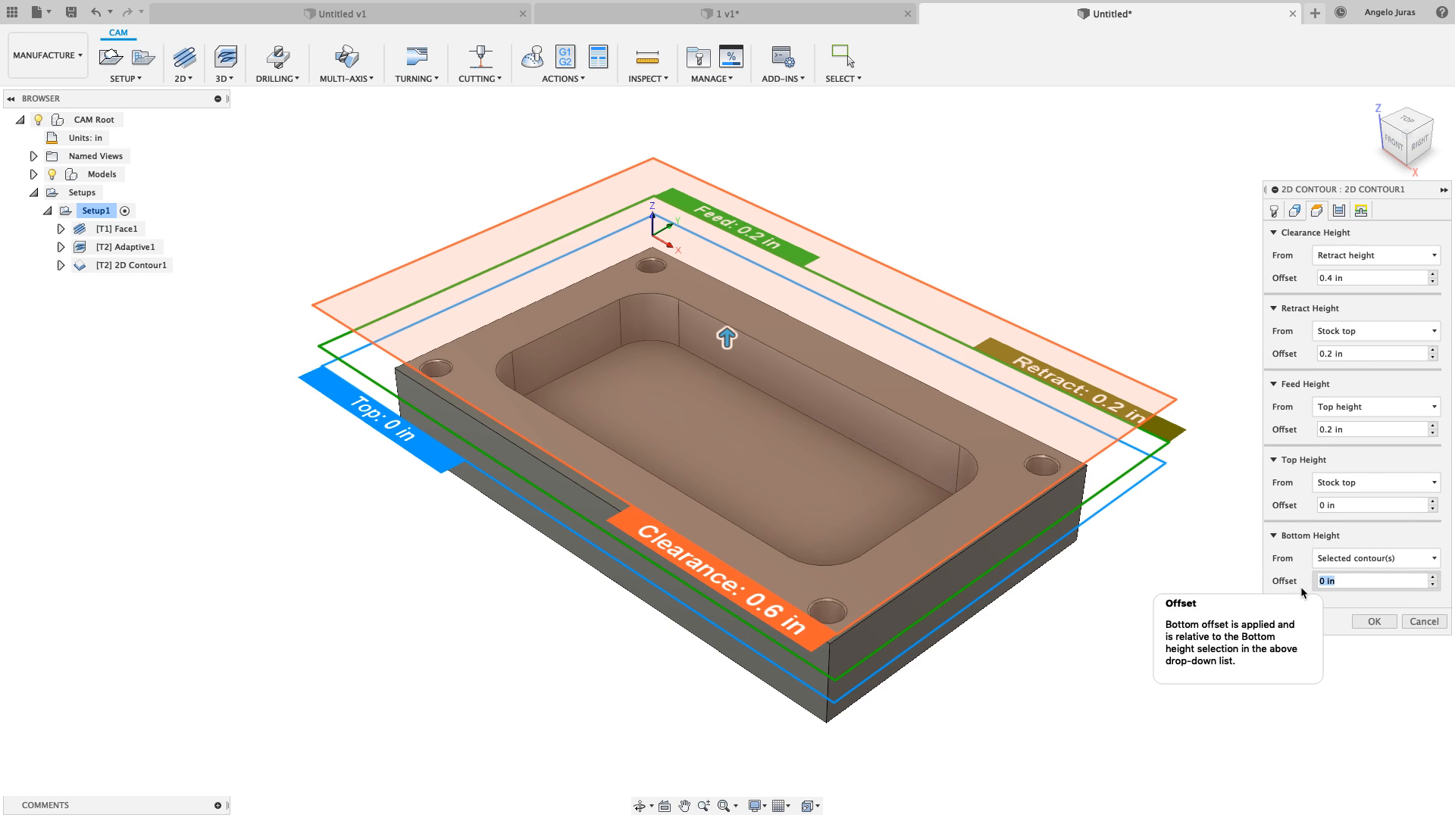
text(-.02)
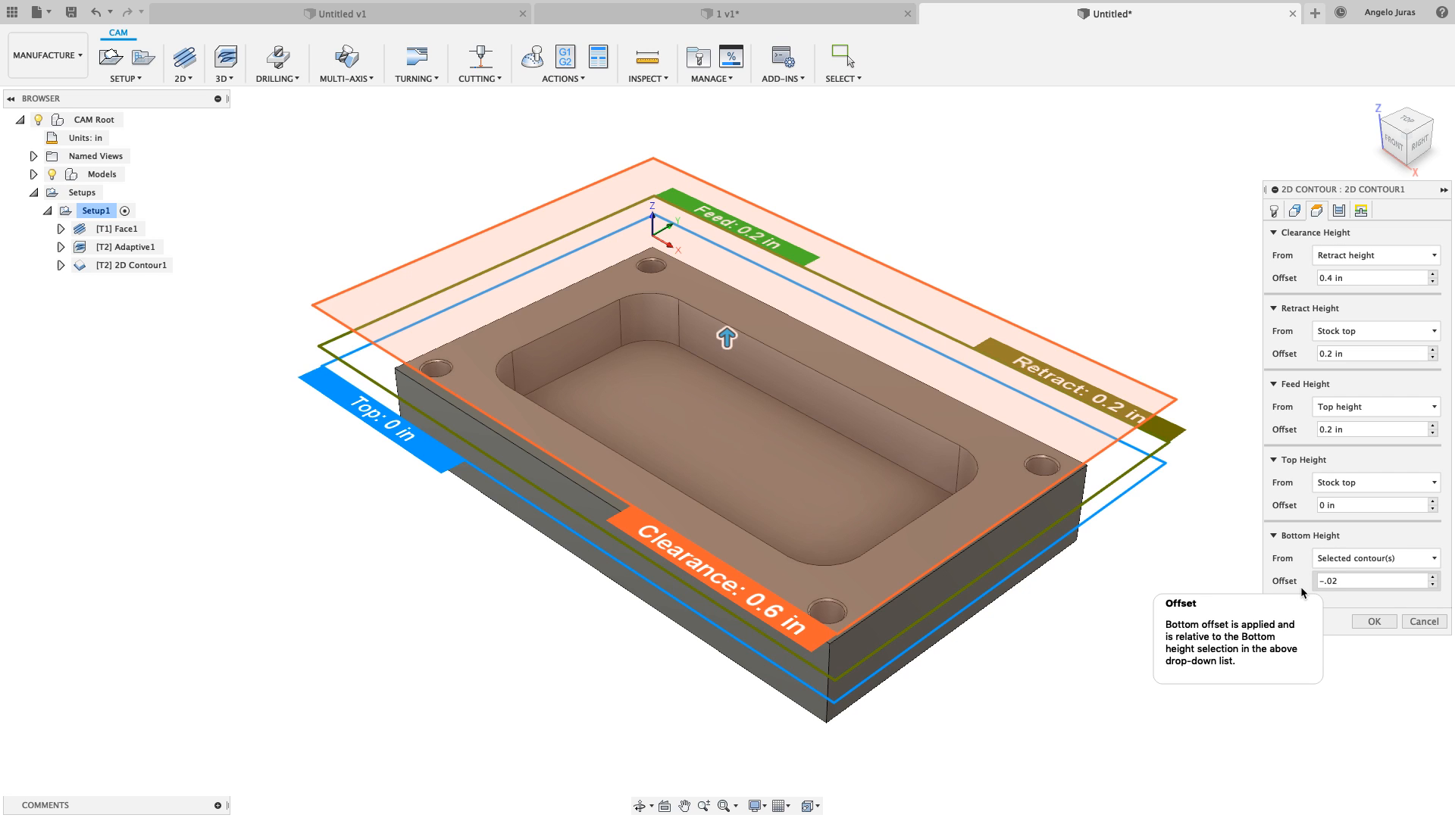
click(1373, 623)
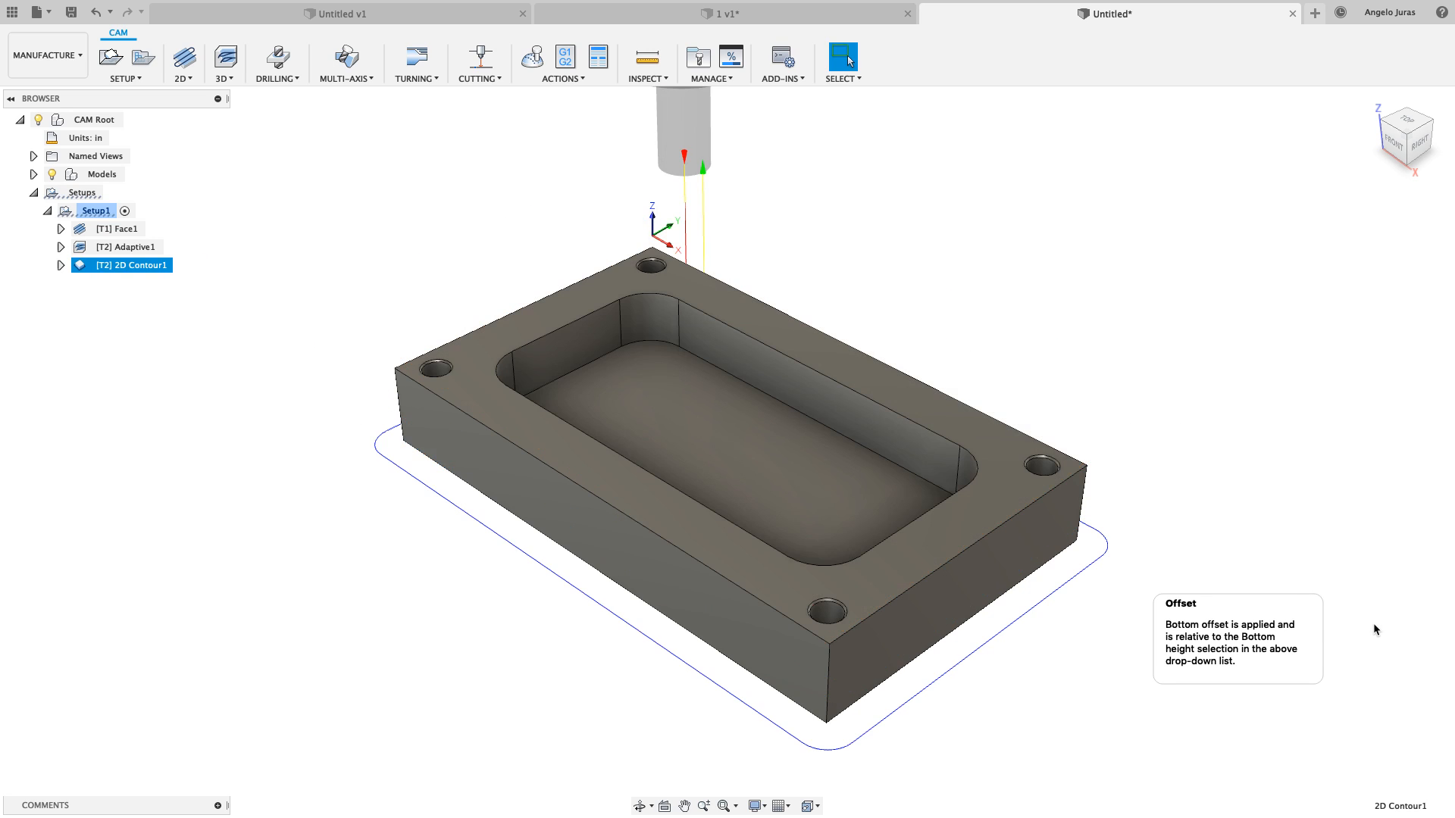
Check the 2D Contour toolpath from the front and the operation's Stock to Leave setting, then accept the operation with that option off
click(1396, 143)
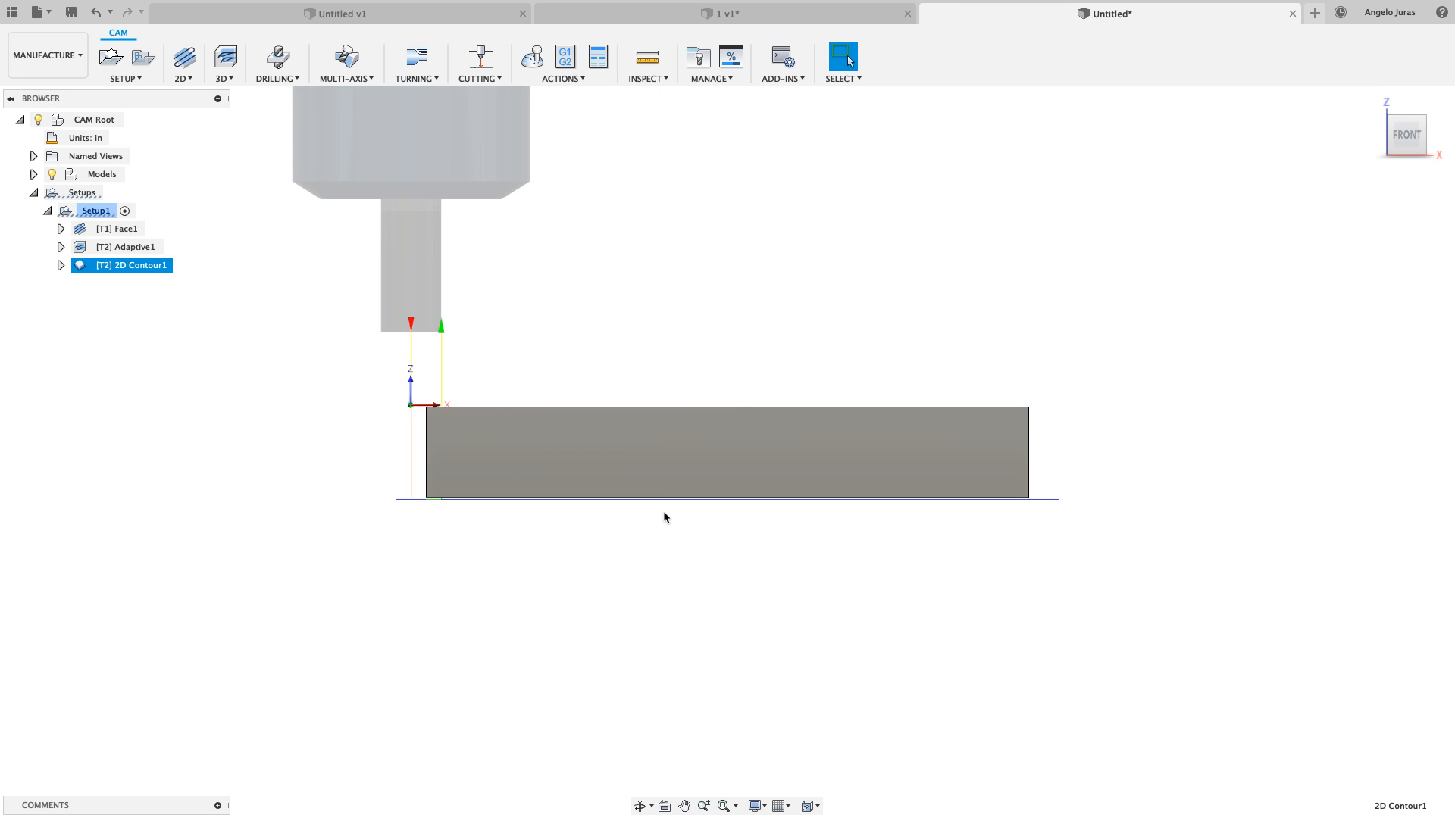
scroll(434, 561, up, 5)
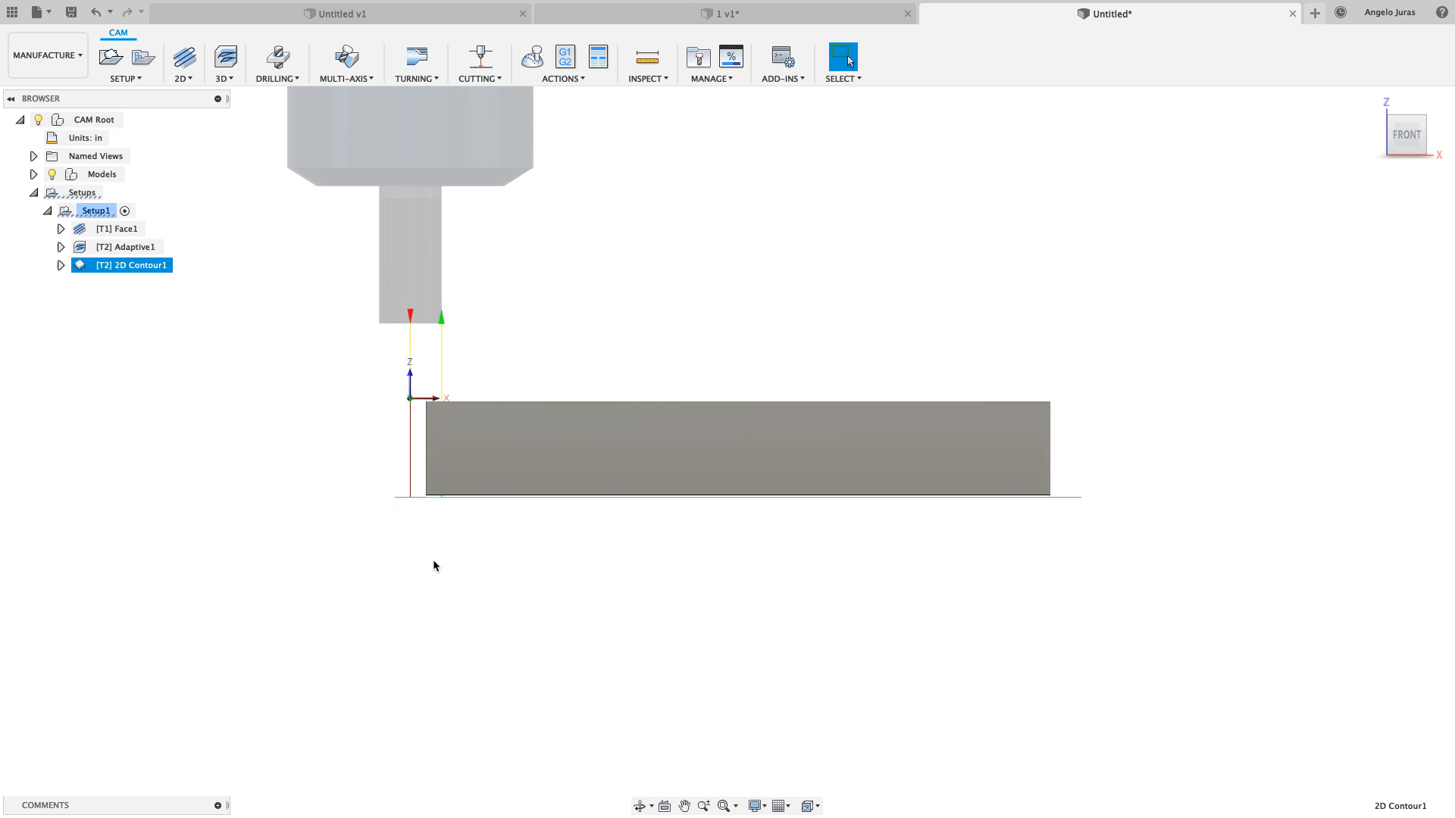
scroll(434, 560, up, 1)
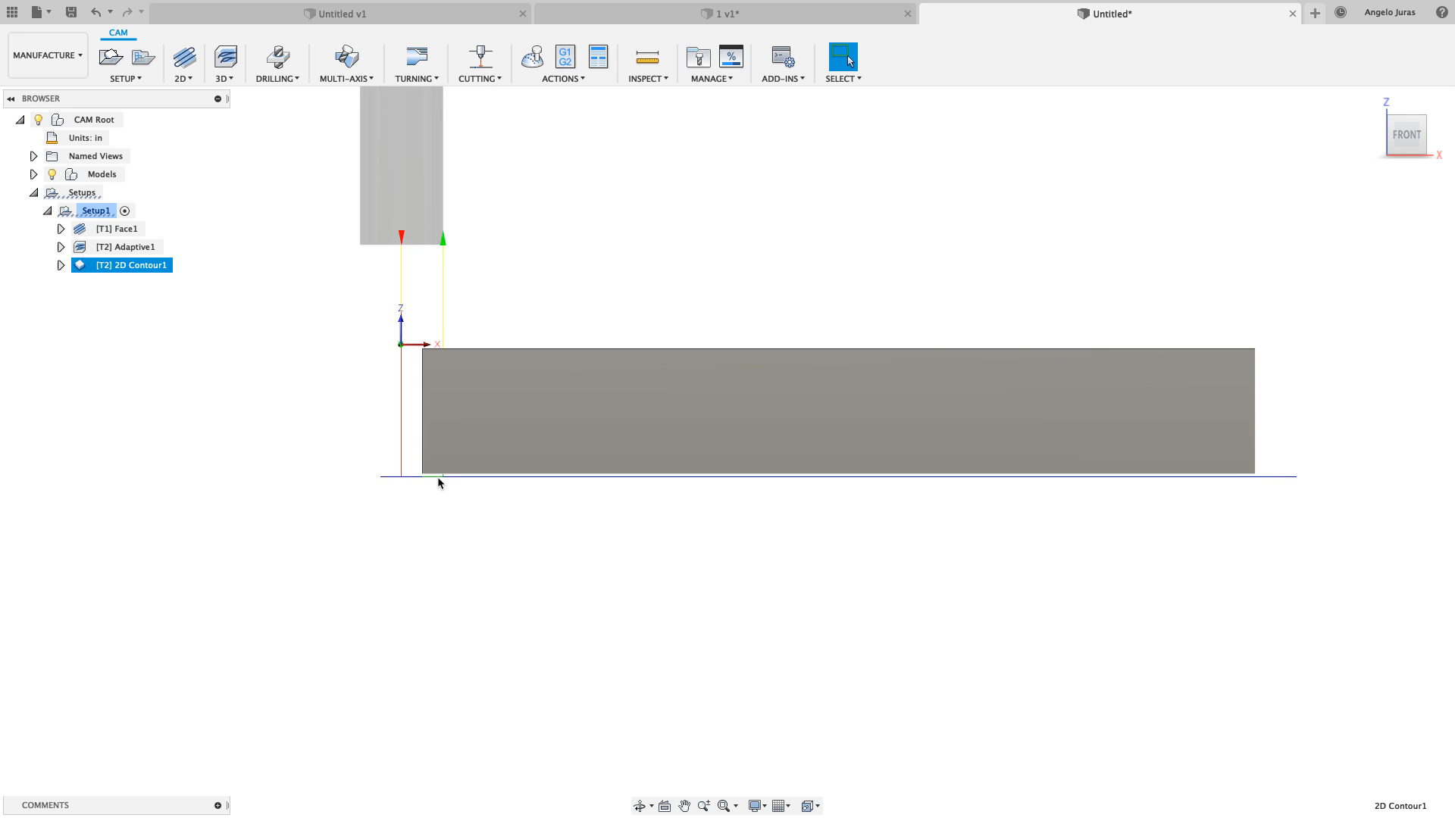
right_click(108, 264)
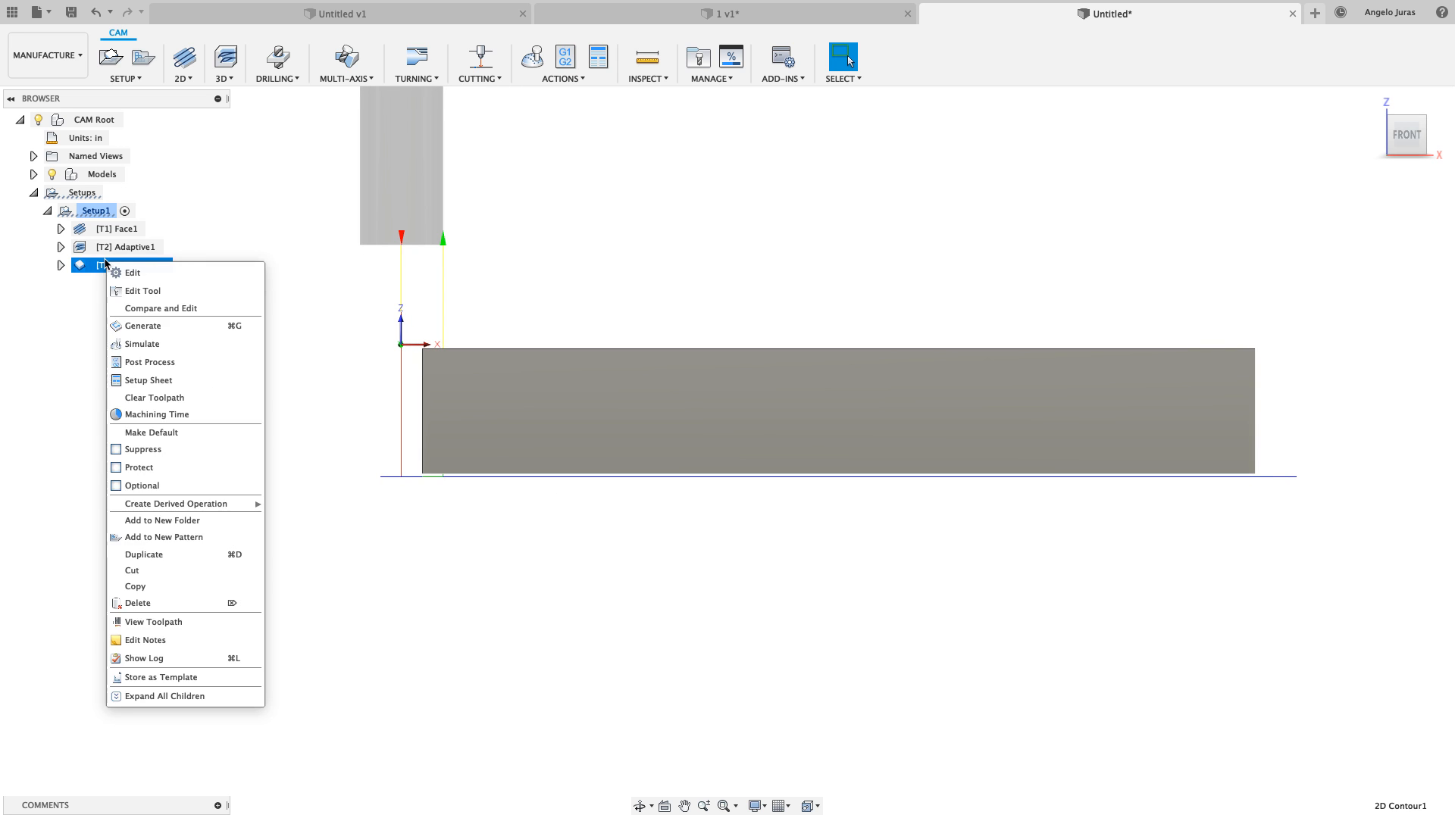
click(141, 272)
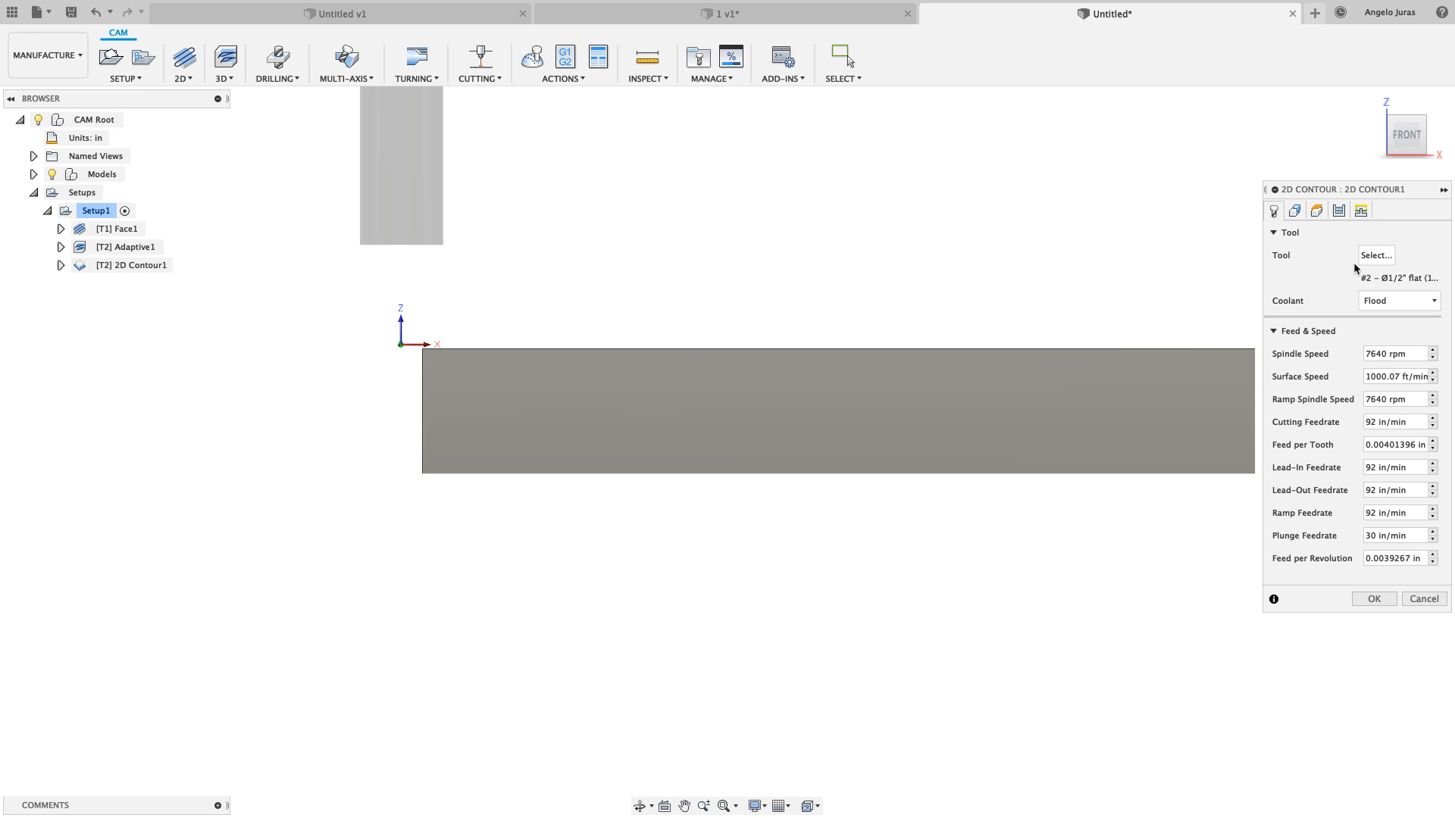
click(1339, 212)
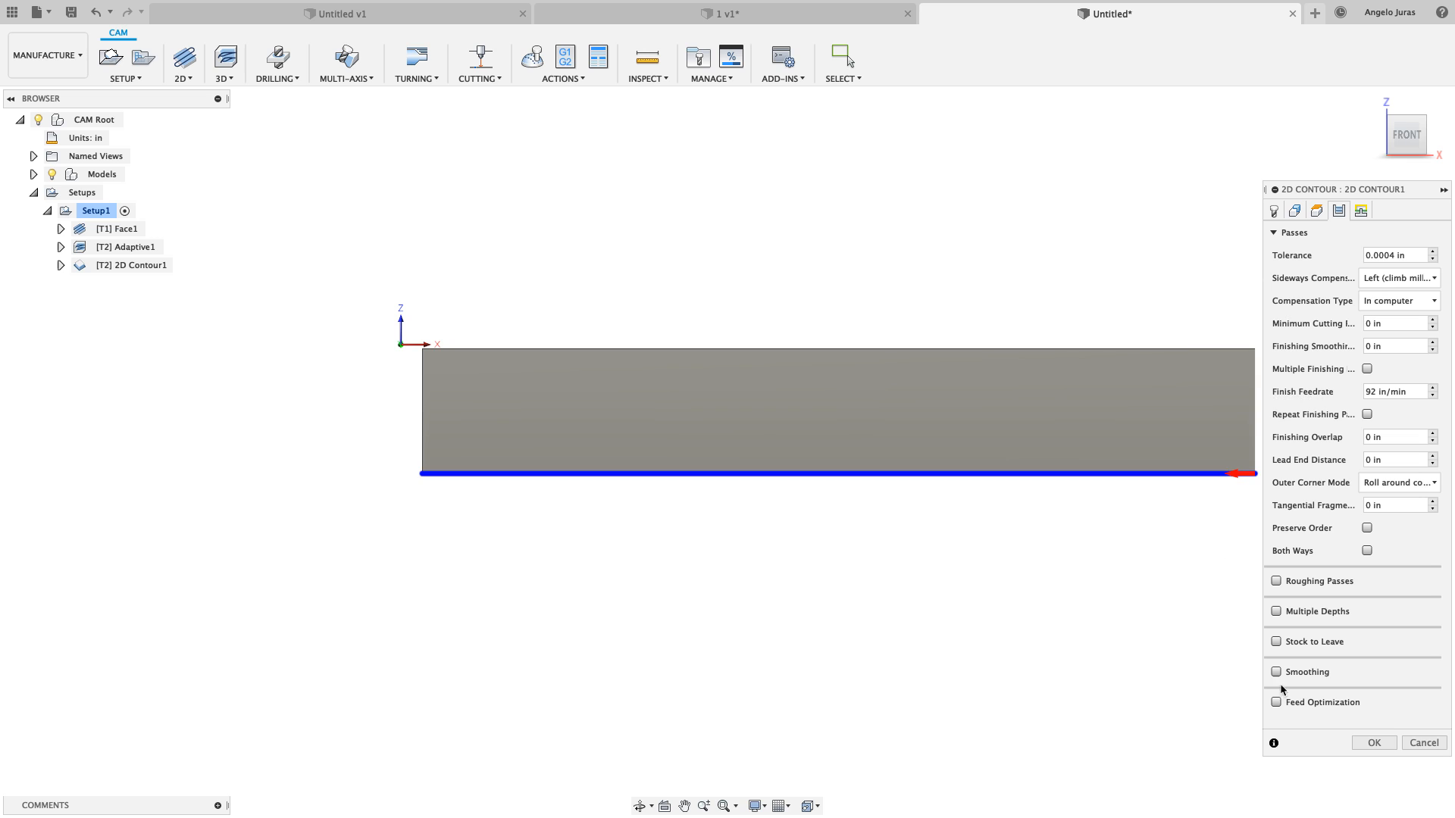
click(1276, 642)
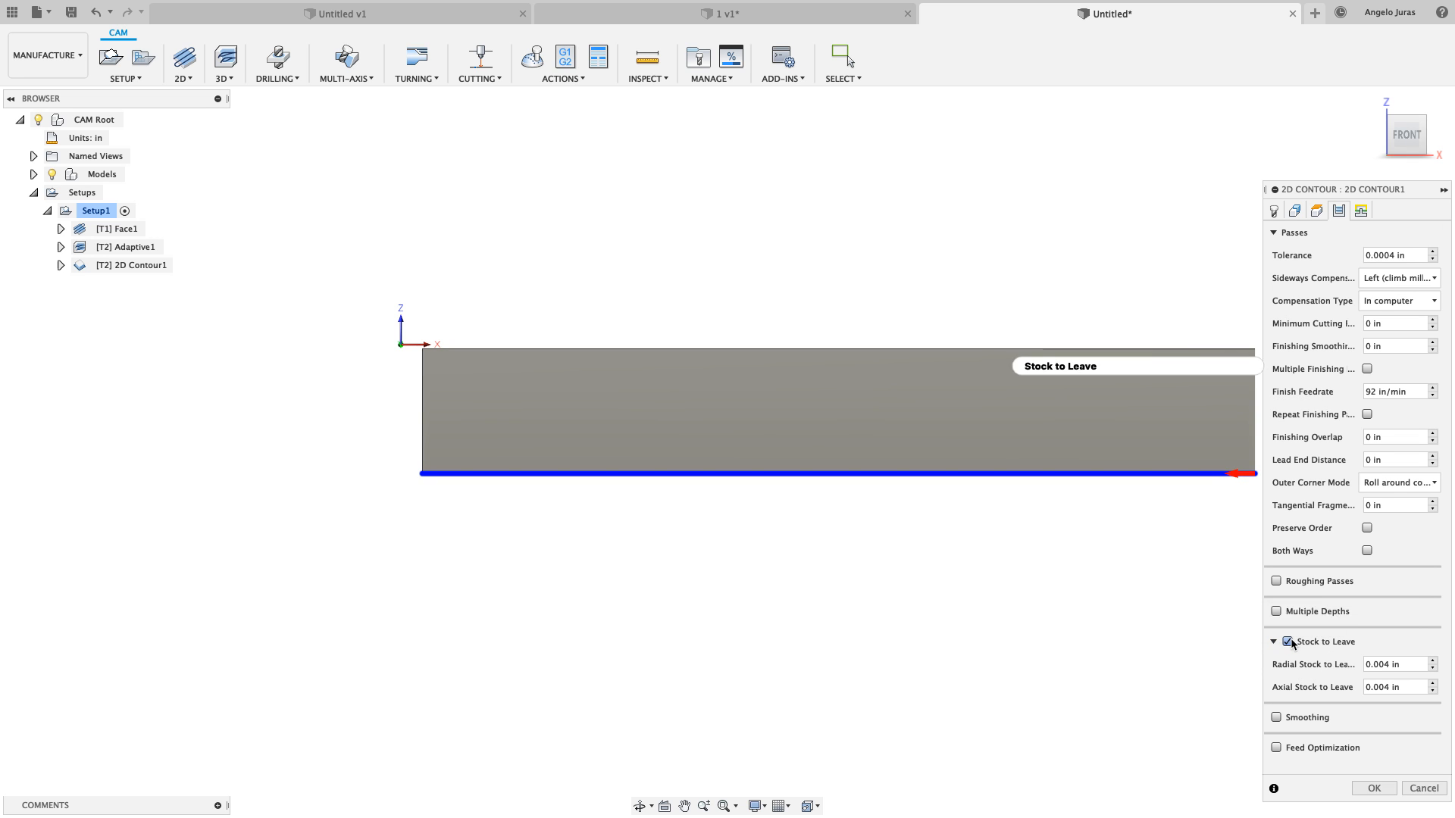
click(1289, 642)
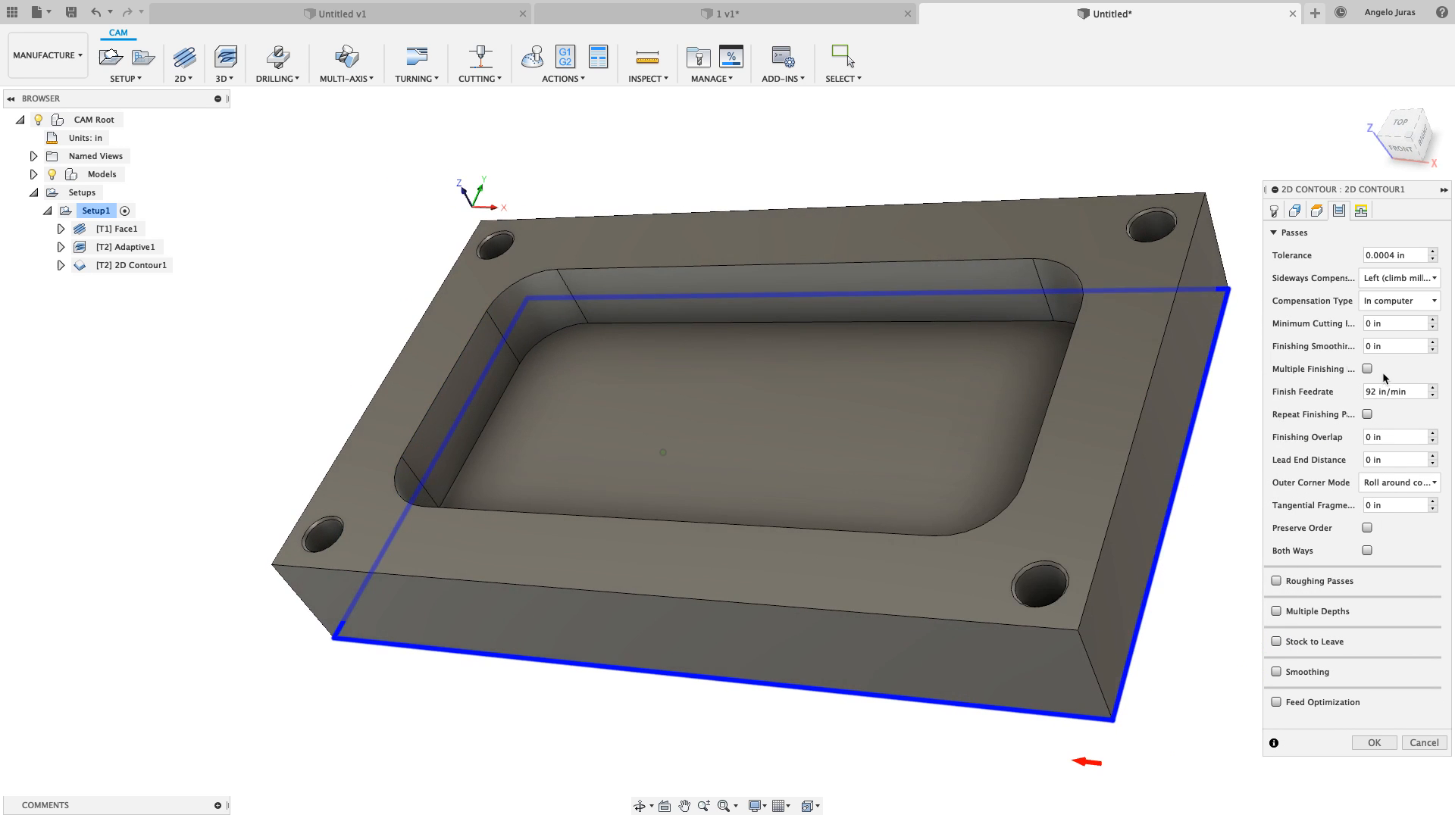
click(1373, 744)
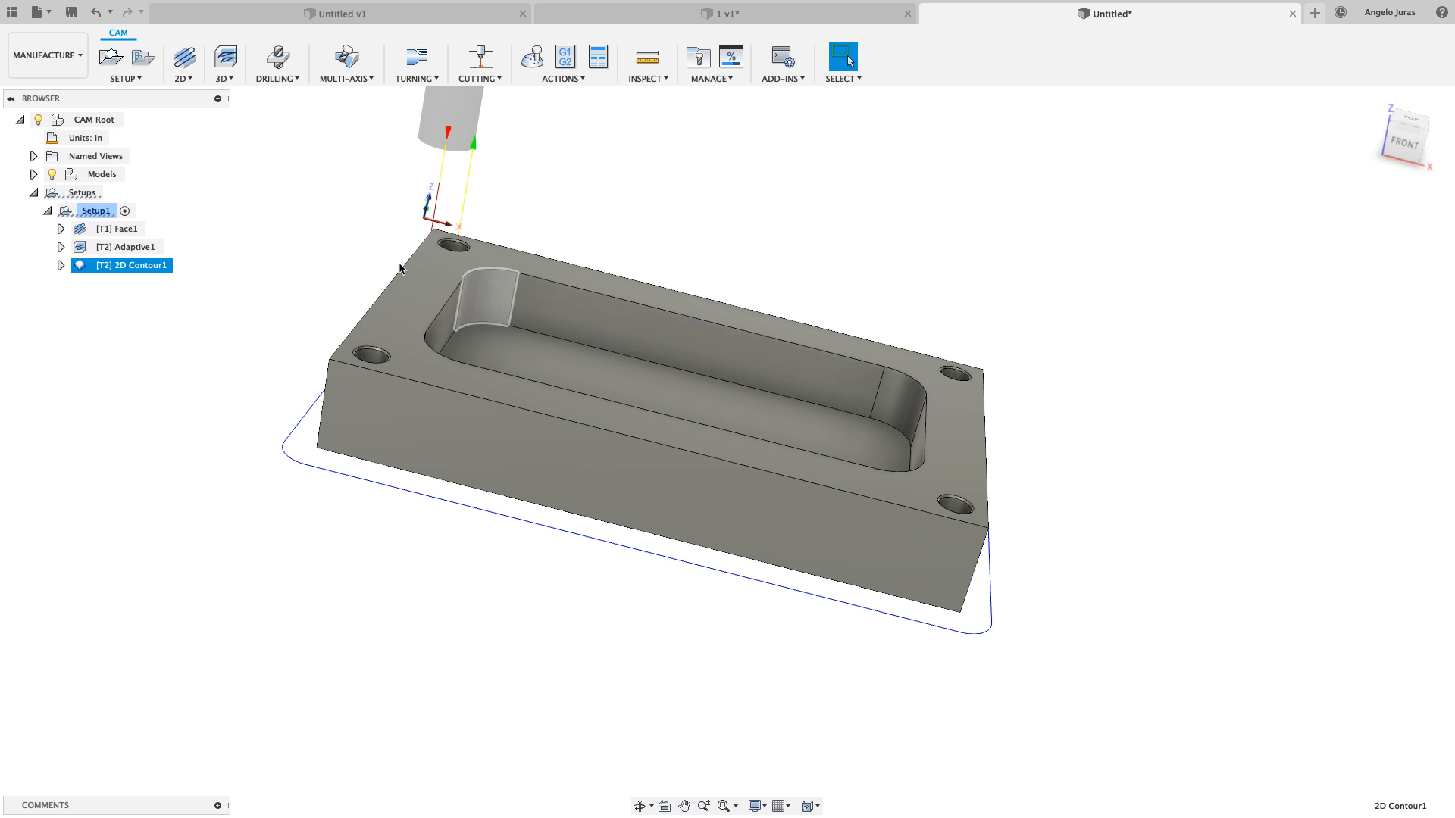
Create a 2D Pocket operation with the 1/2" flat end mill on the pocket floor's outline, turn off Stock to Leave, and generate the toolpath
click(186, 79)
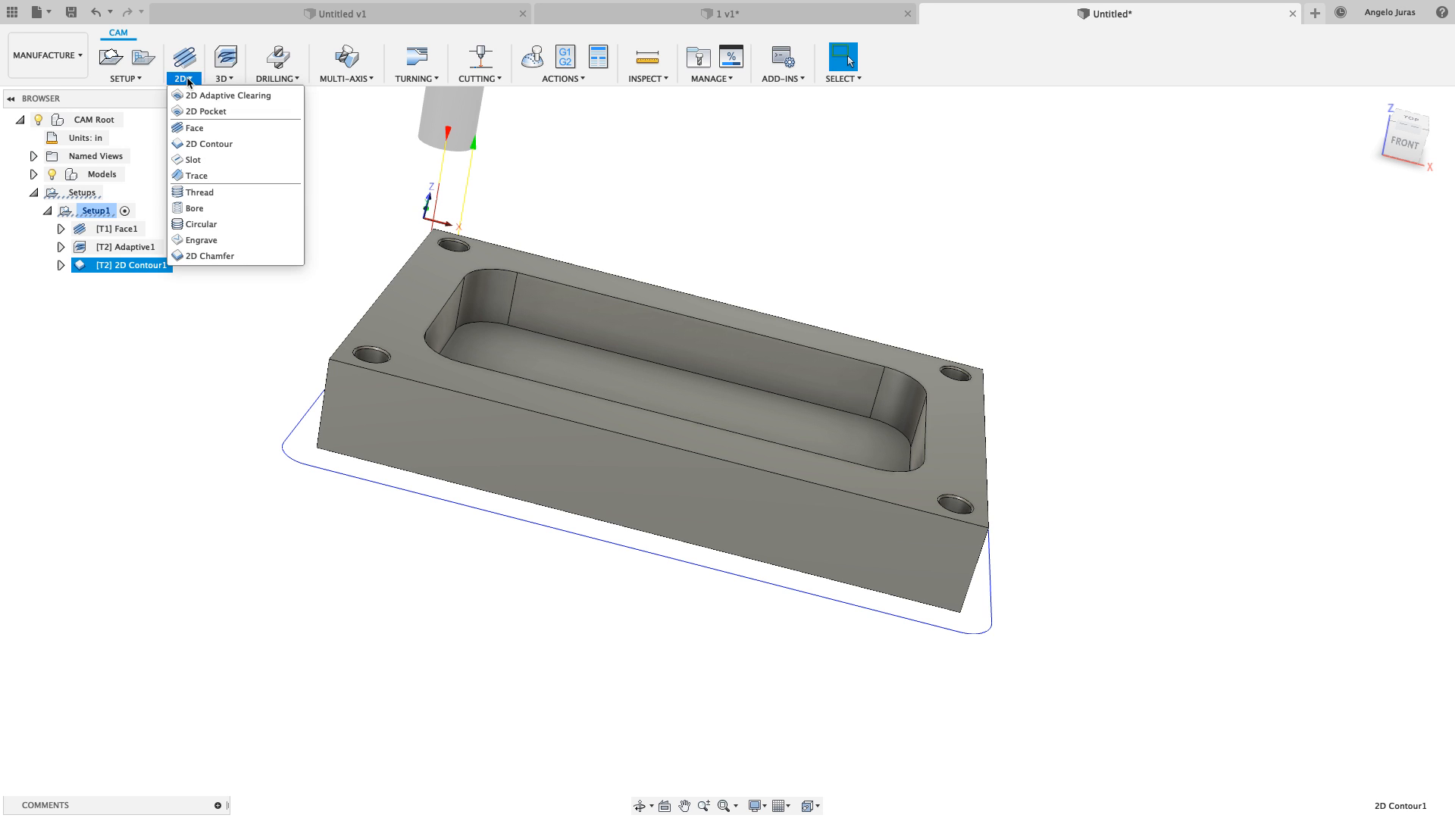
click(198, 112)
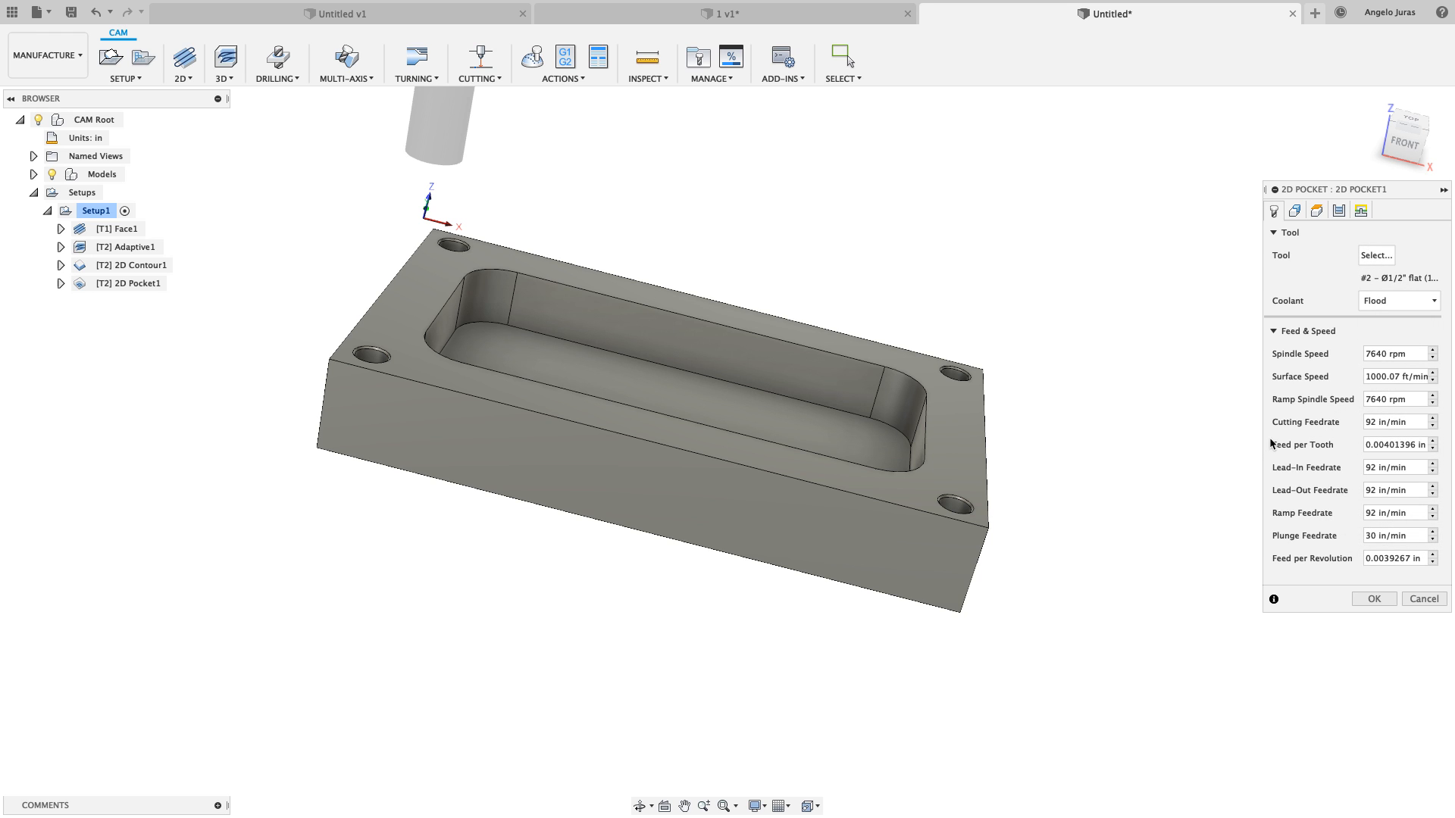
click(685, 375)
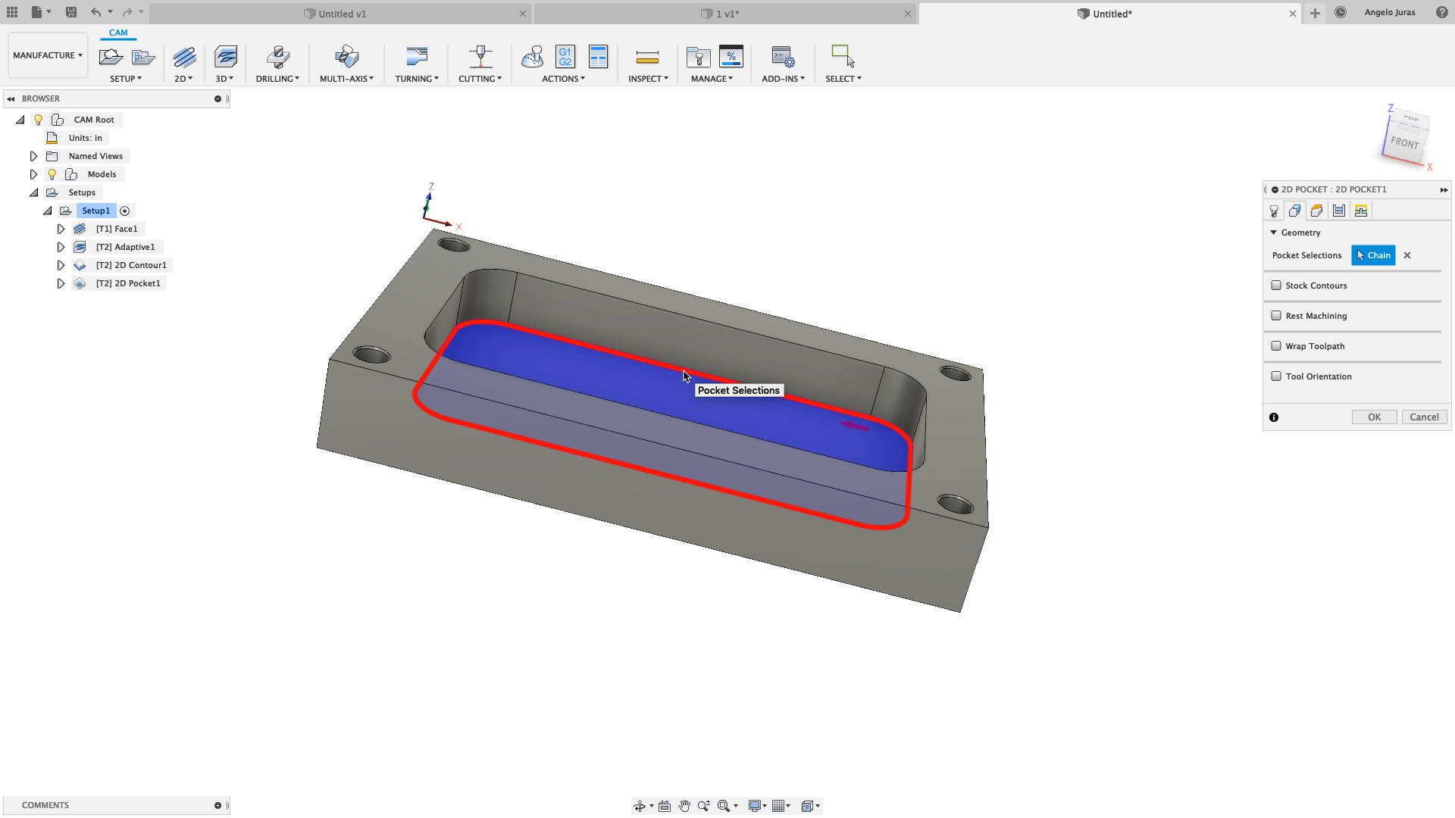
click(1415, 119)
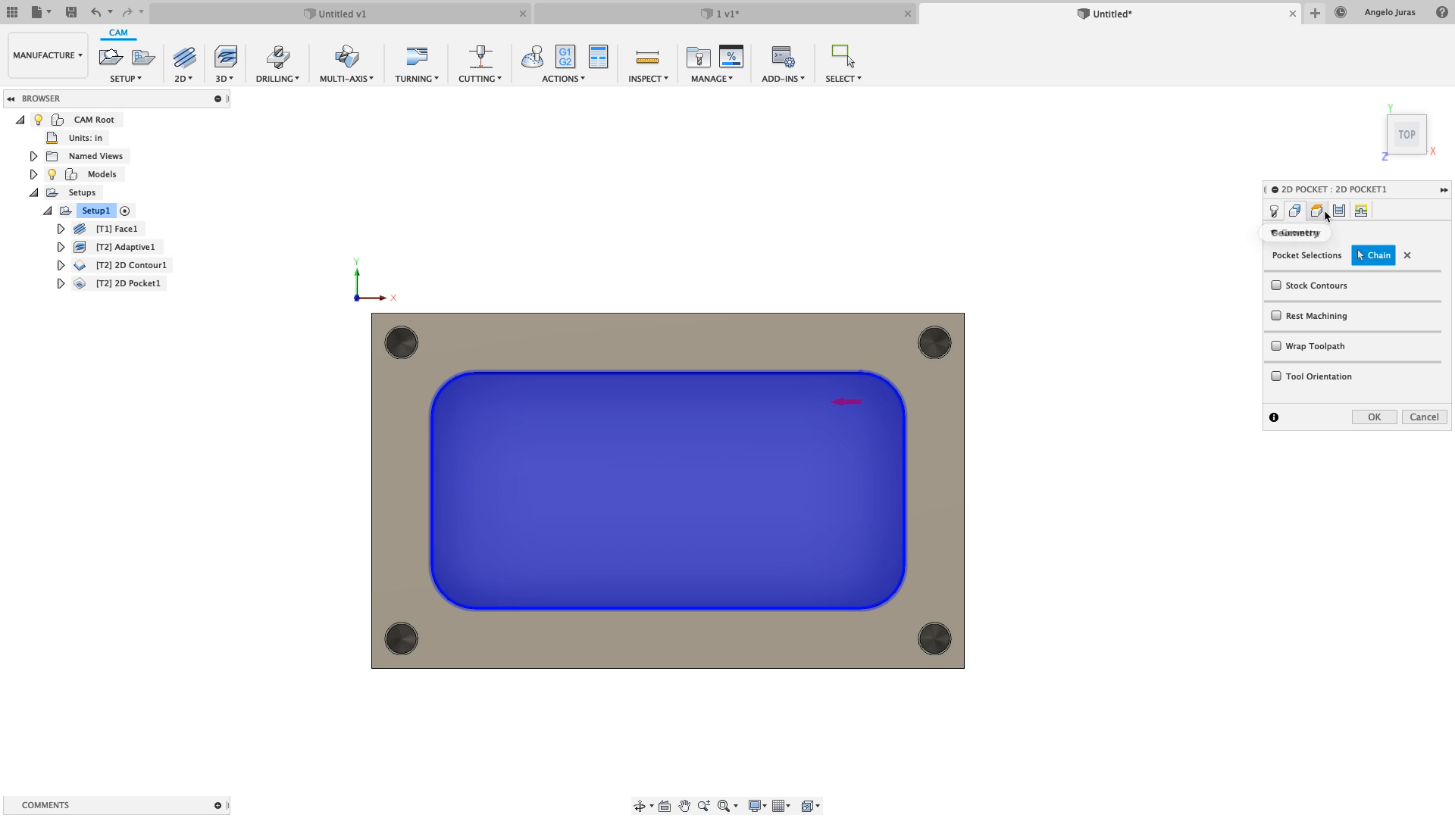
click(1338, 211)
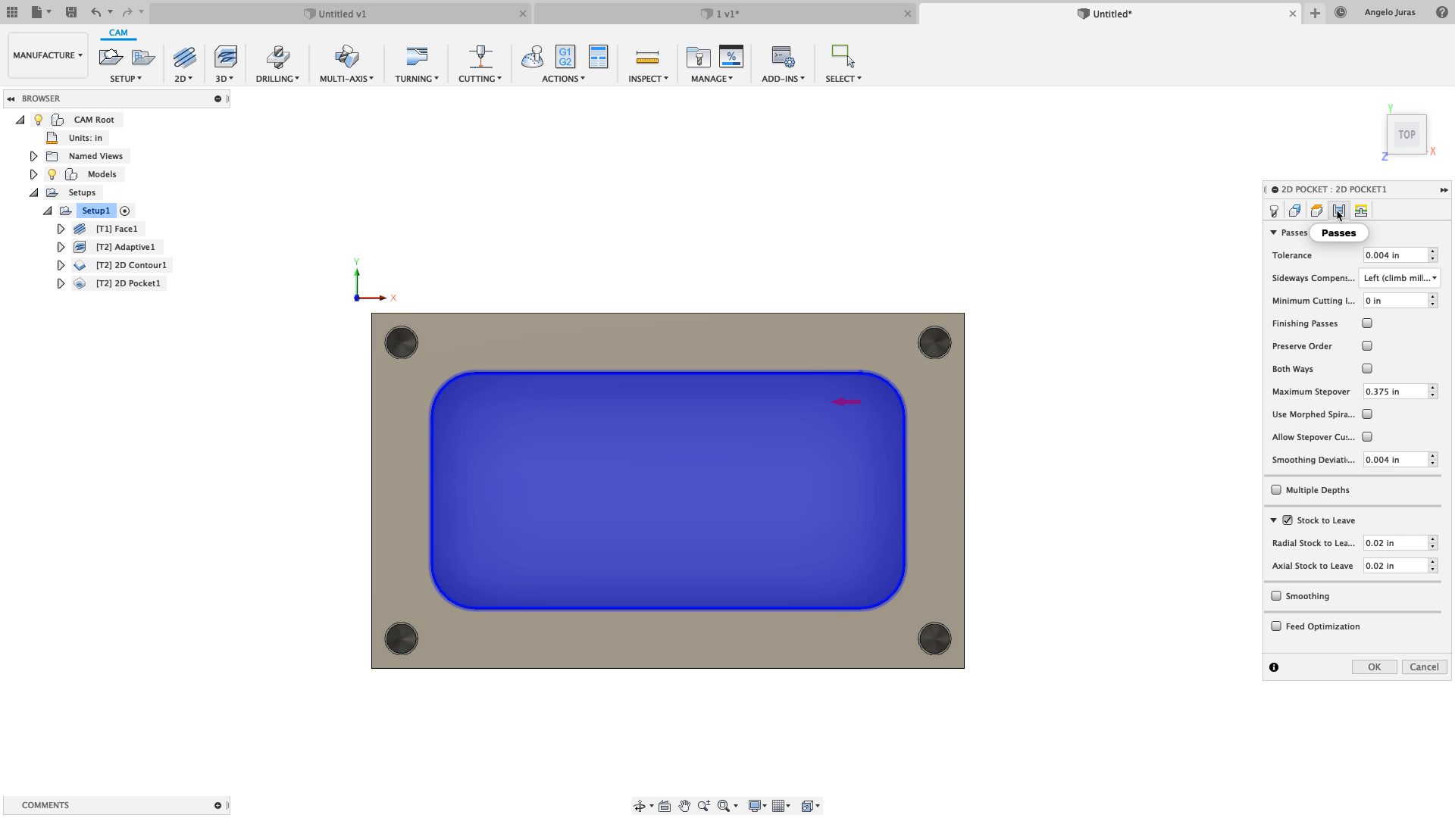
click(1288, 521)
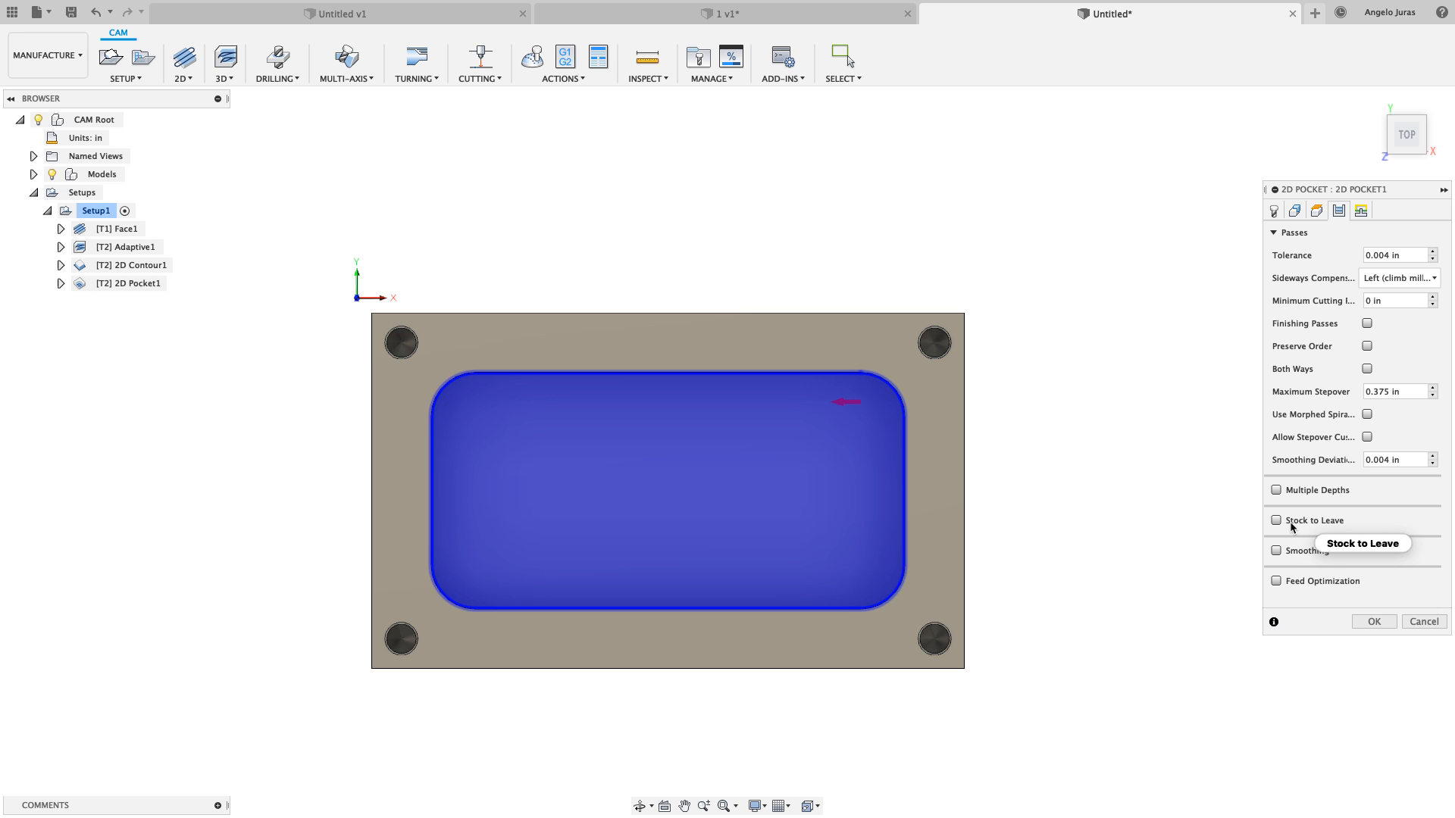
click(1373, 622)
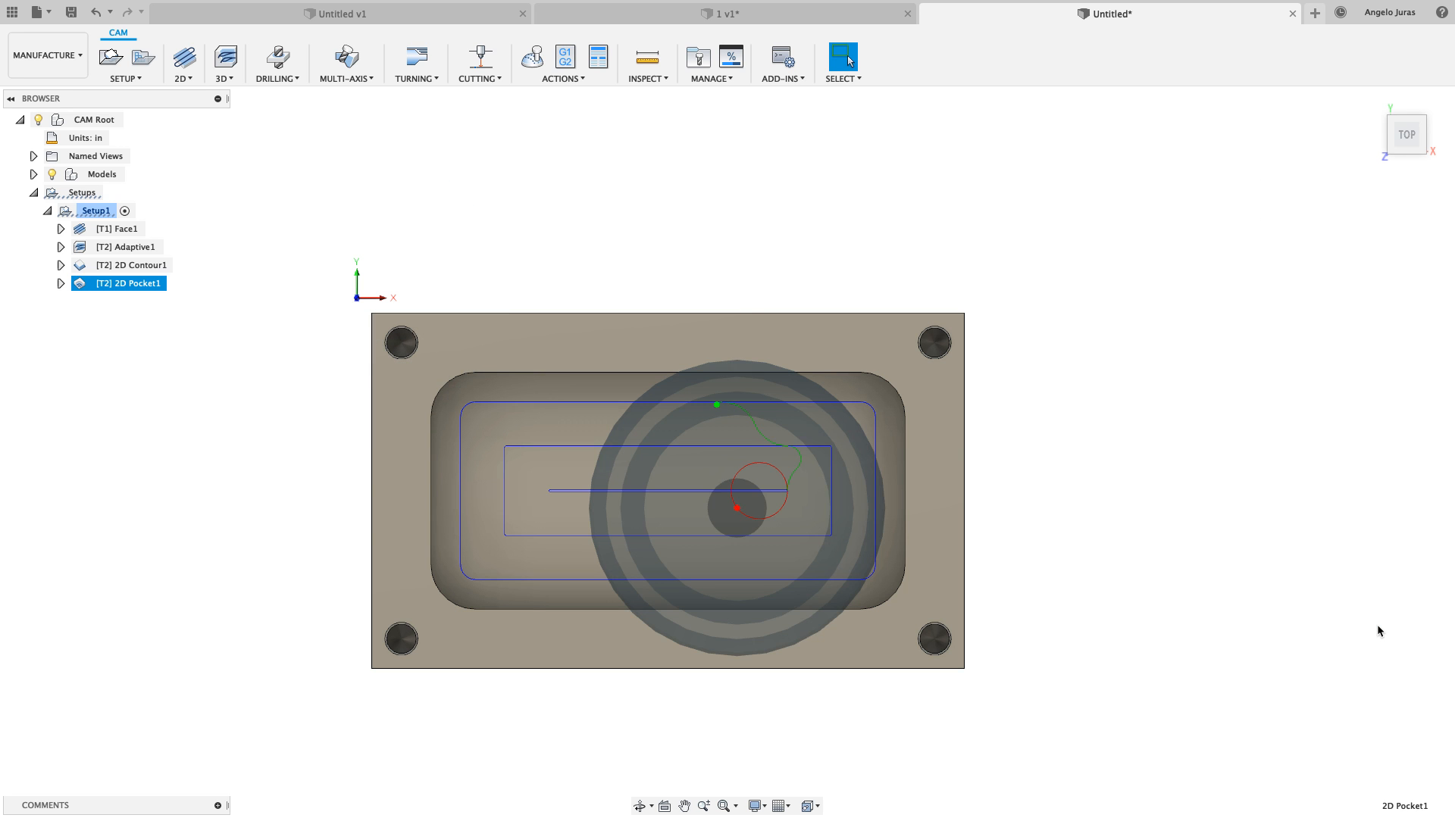
Examine the 2D pocket toolpath's helical entry and floor passes inside the pocket from several angles
shift+scroll(1377, 630, down, 10)
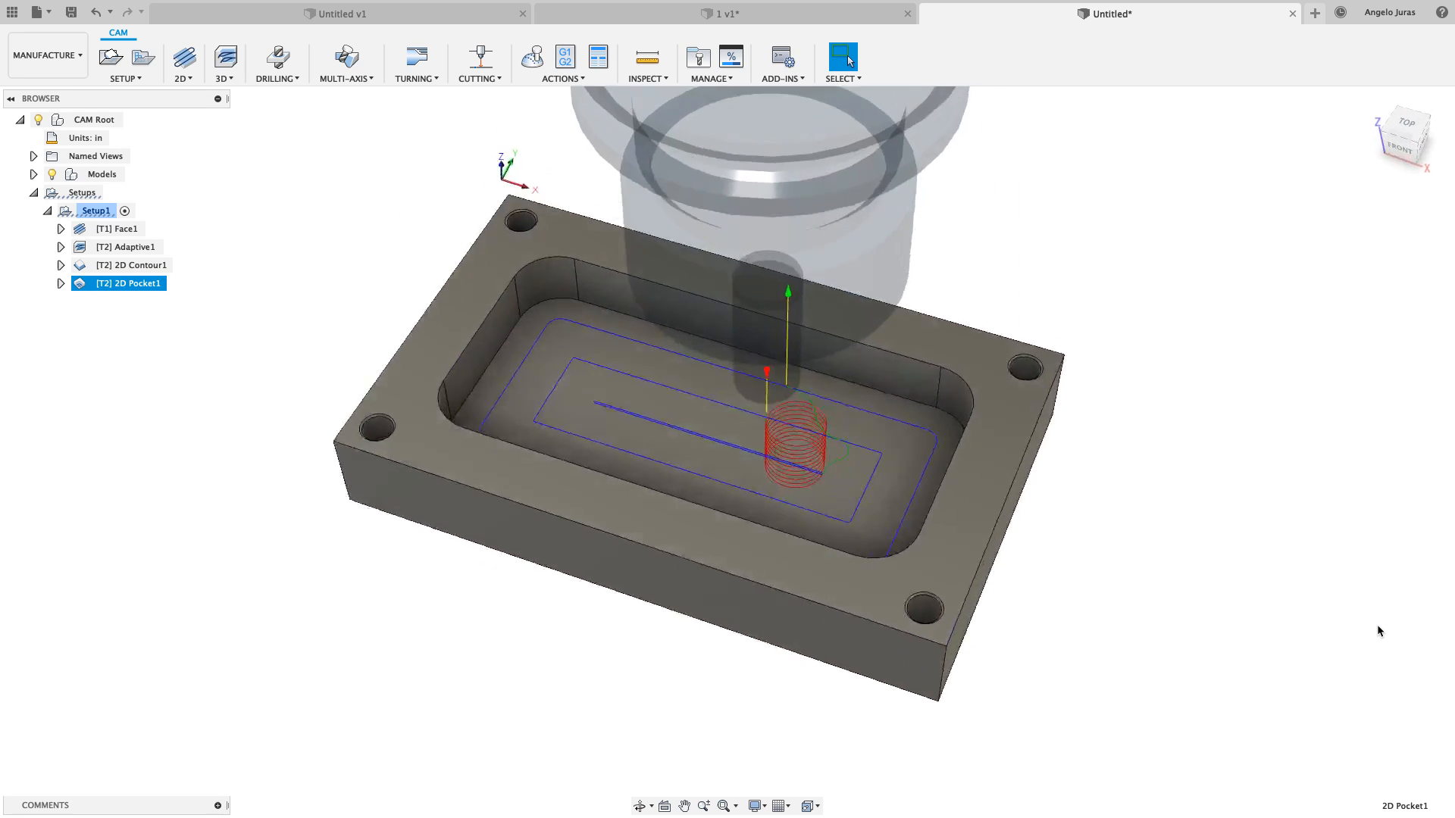
scroll(1378, 630, up, 3)
scroll(1376, 624, up, 3)
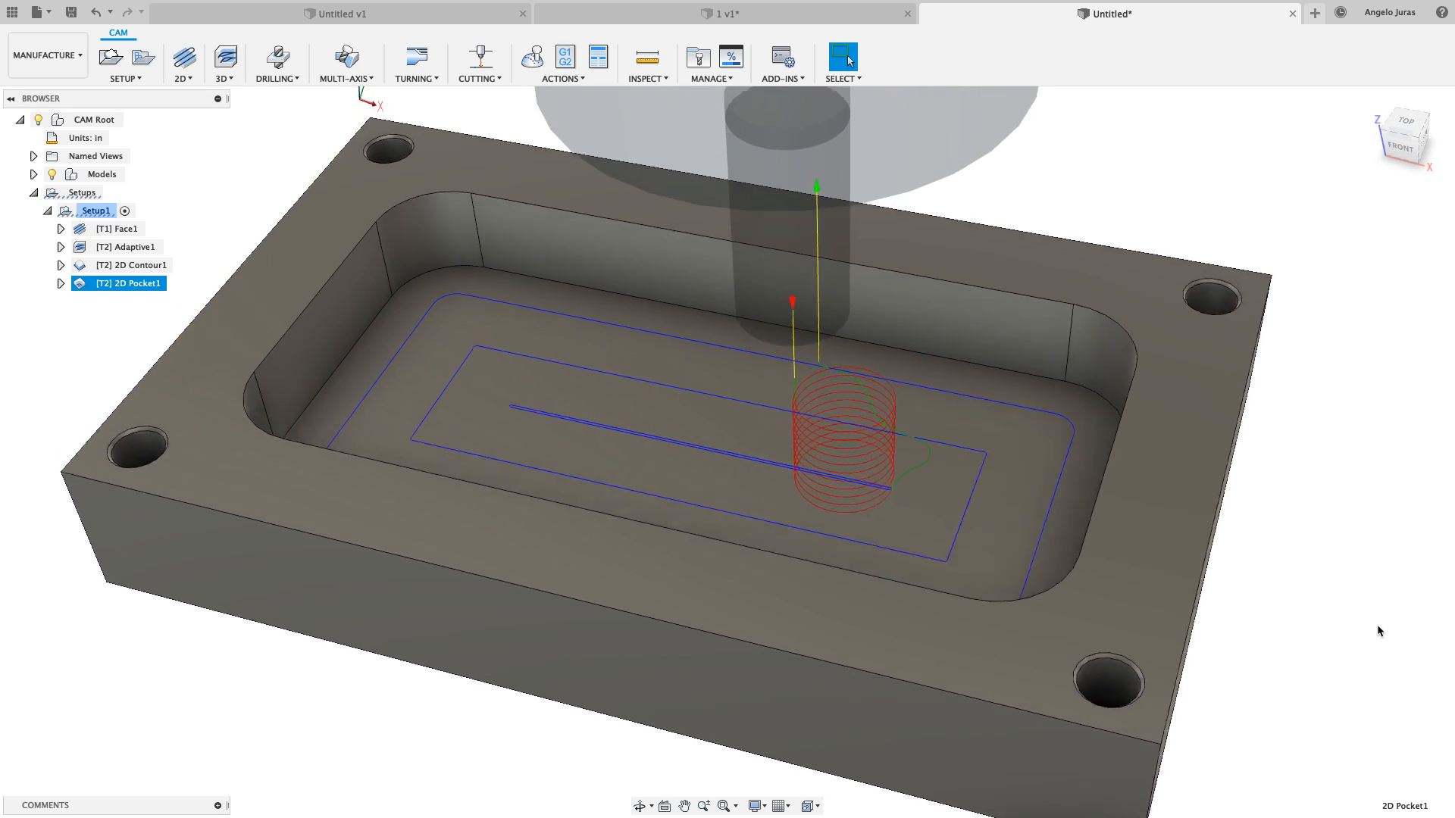
scroll(1052, 421, up, 3)
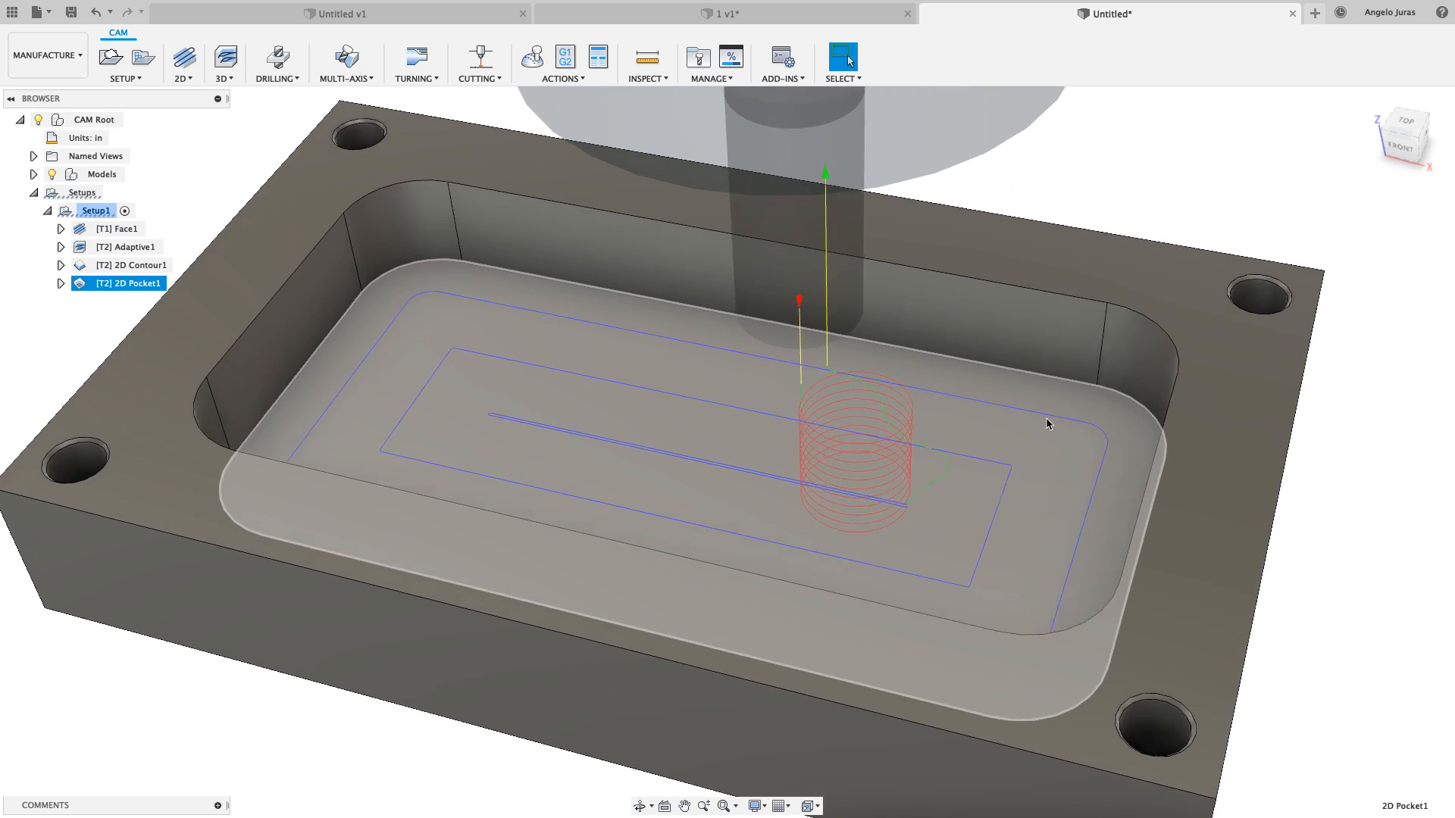
scroll(1032, 434, up, 2)
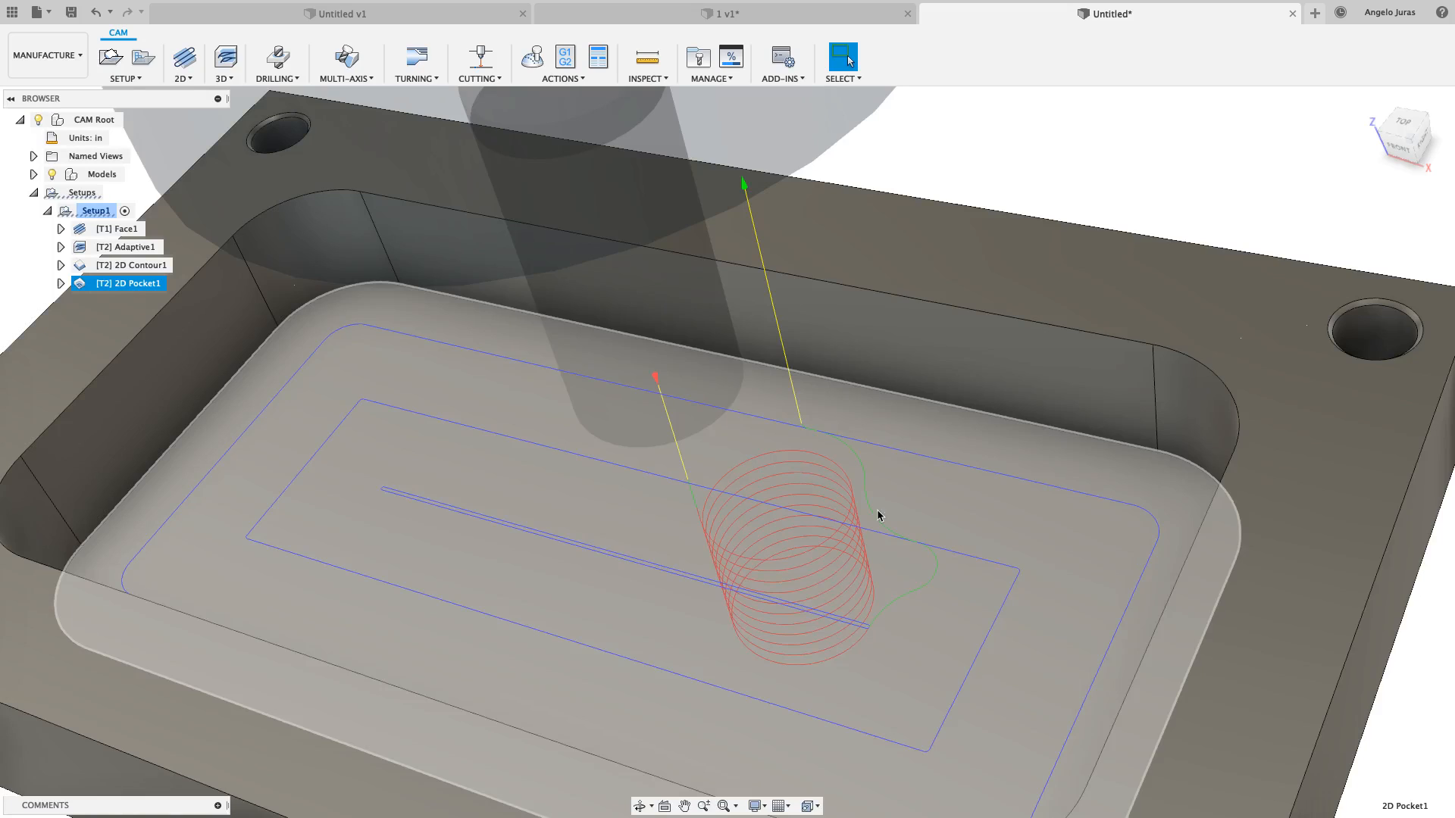
scroll(774, 410, down, 5)
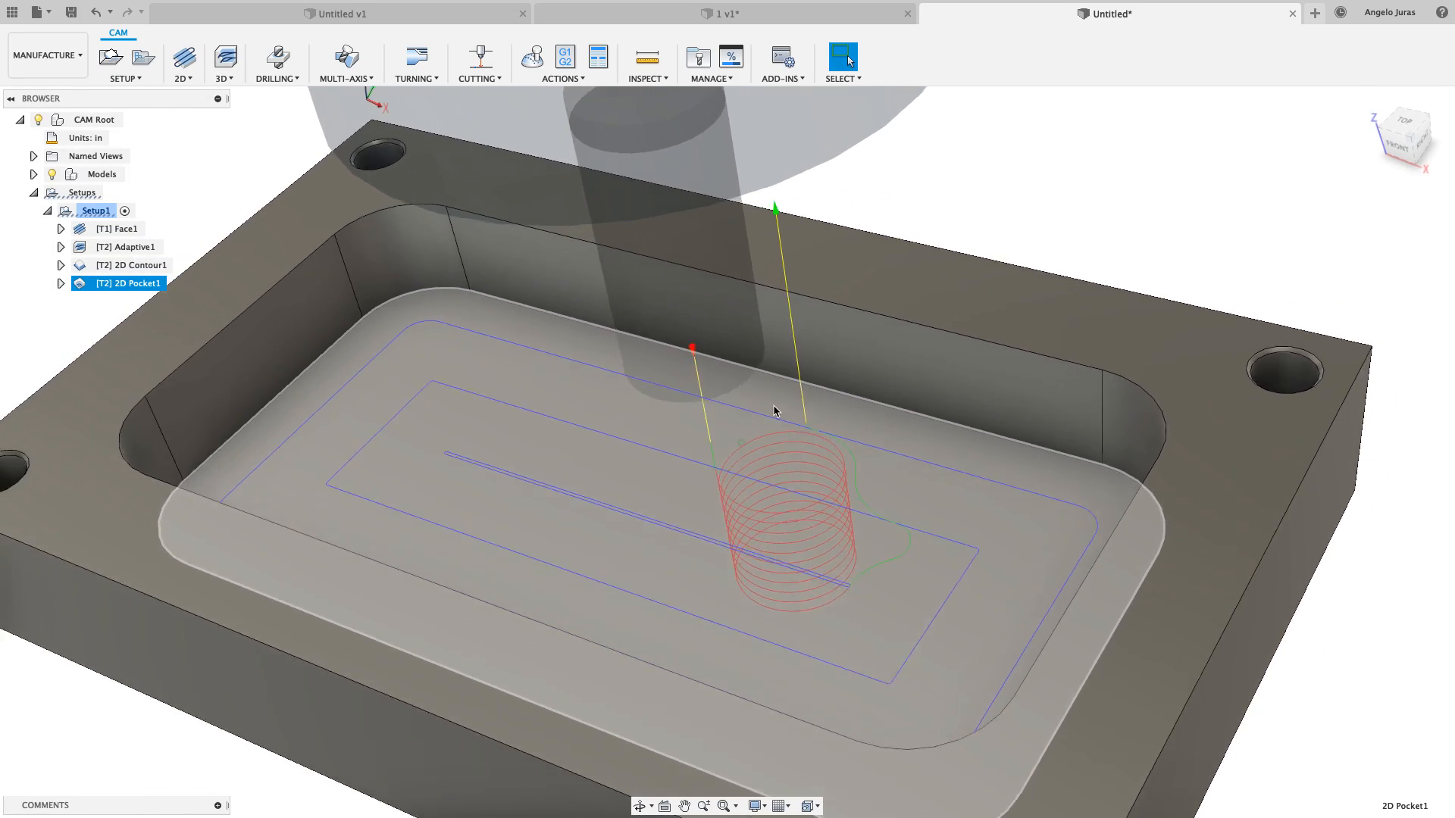
scroll(774, 410, down, 2)
scroll(772, 411, down, 3)
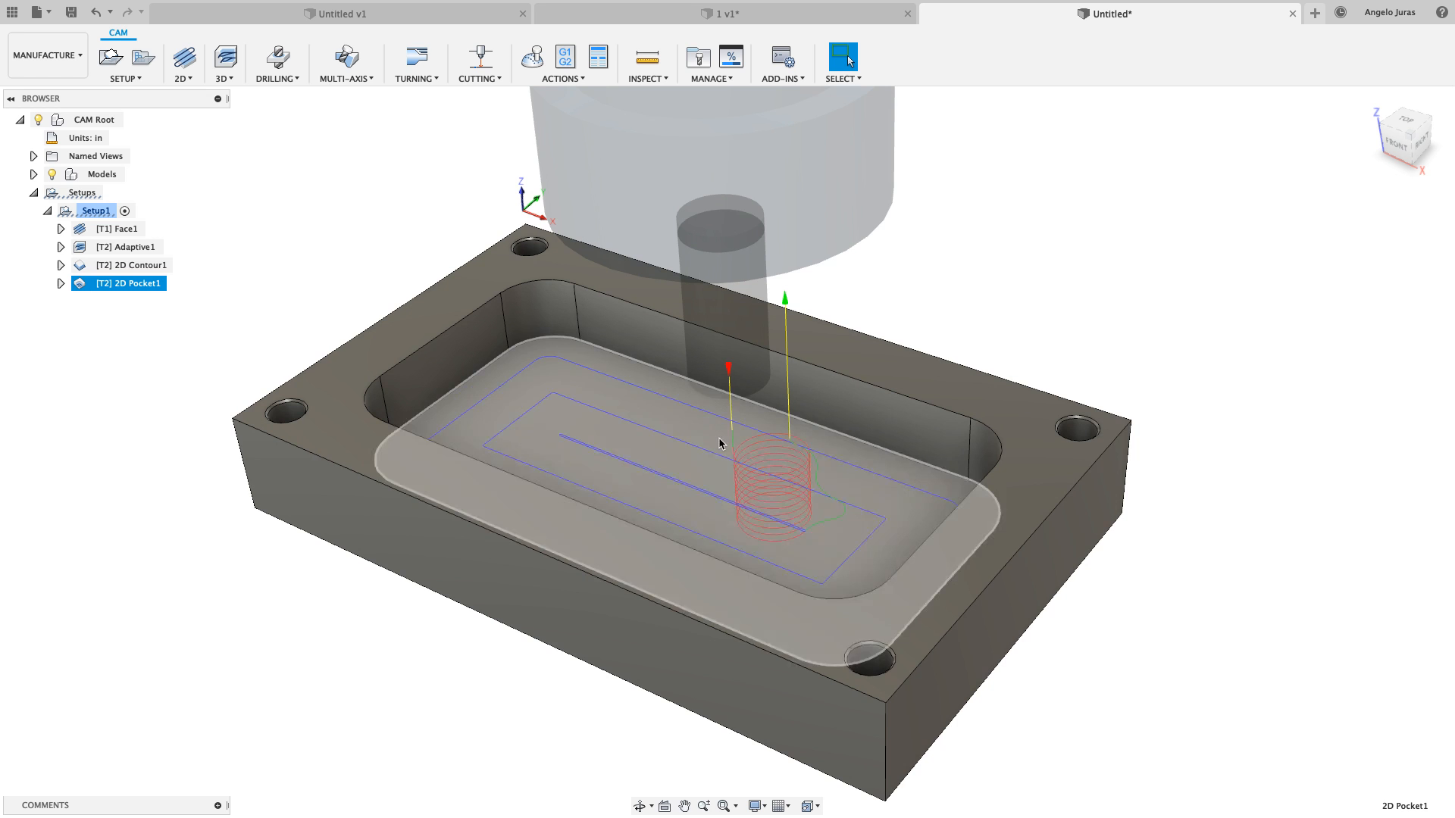
shift+scroll(720, 444, left, 5)
scroll(720, 444, up, 2)
scroll(721, 444, up, 3)
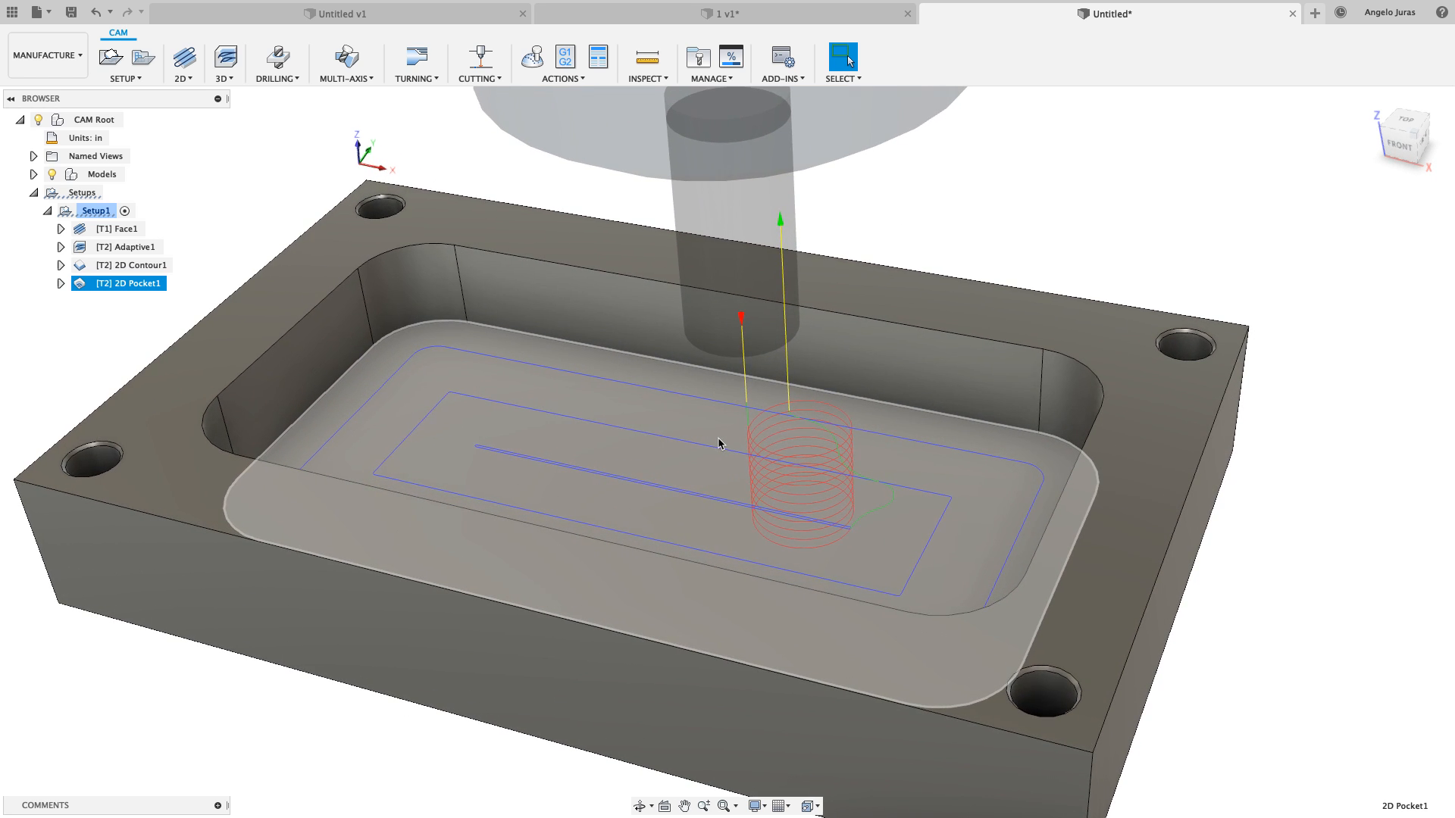
shift+scroll(720, 443, down, 3)
scroll(720, 439, down, 2)
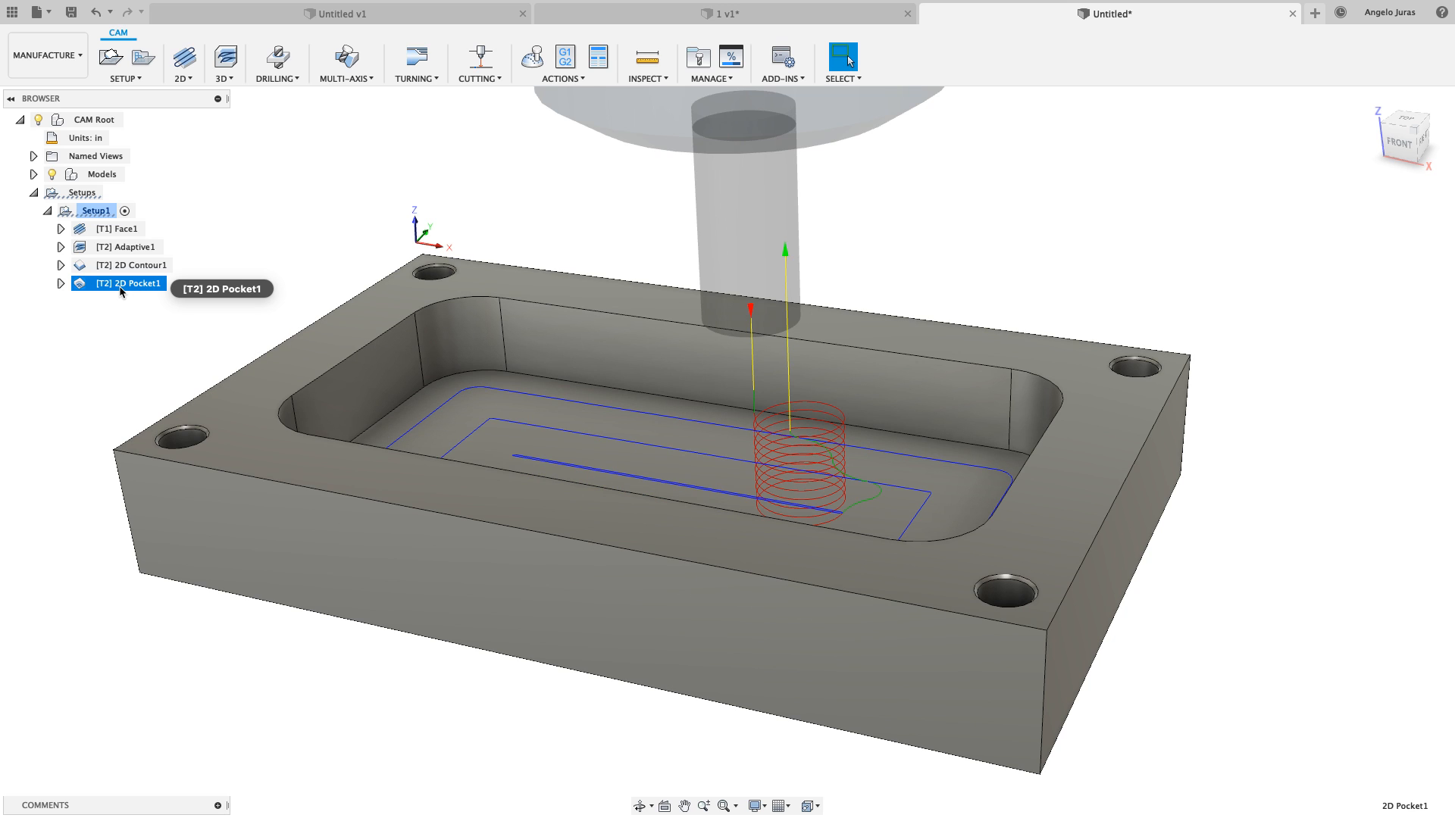
Edit the 2D Pocket1 operation so its top height references a selection, using the pocket floor face
right_click(121, 291)
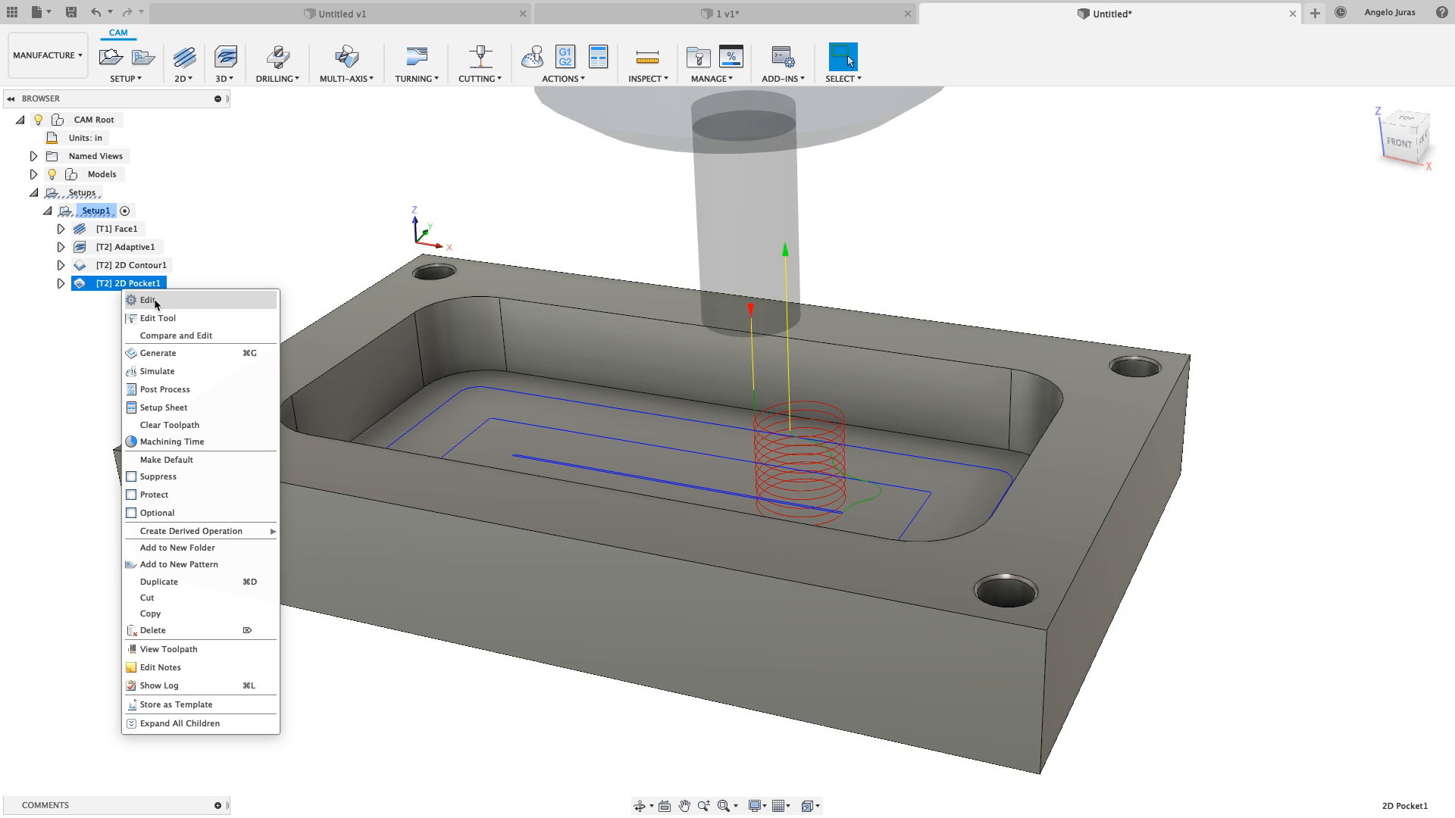
click(154, 301)
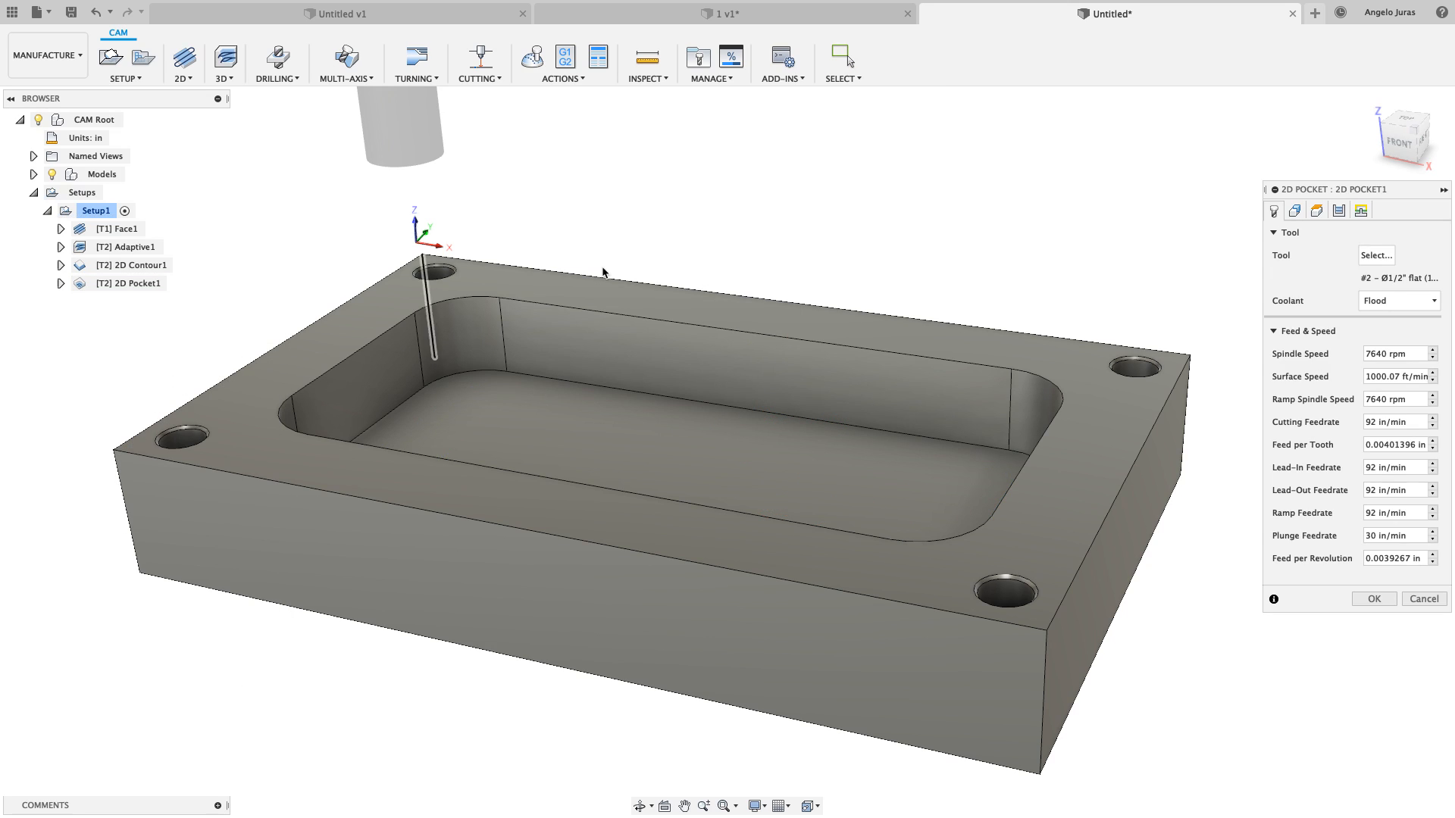
click(1317, 212)
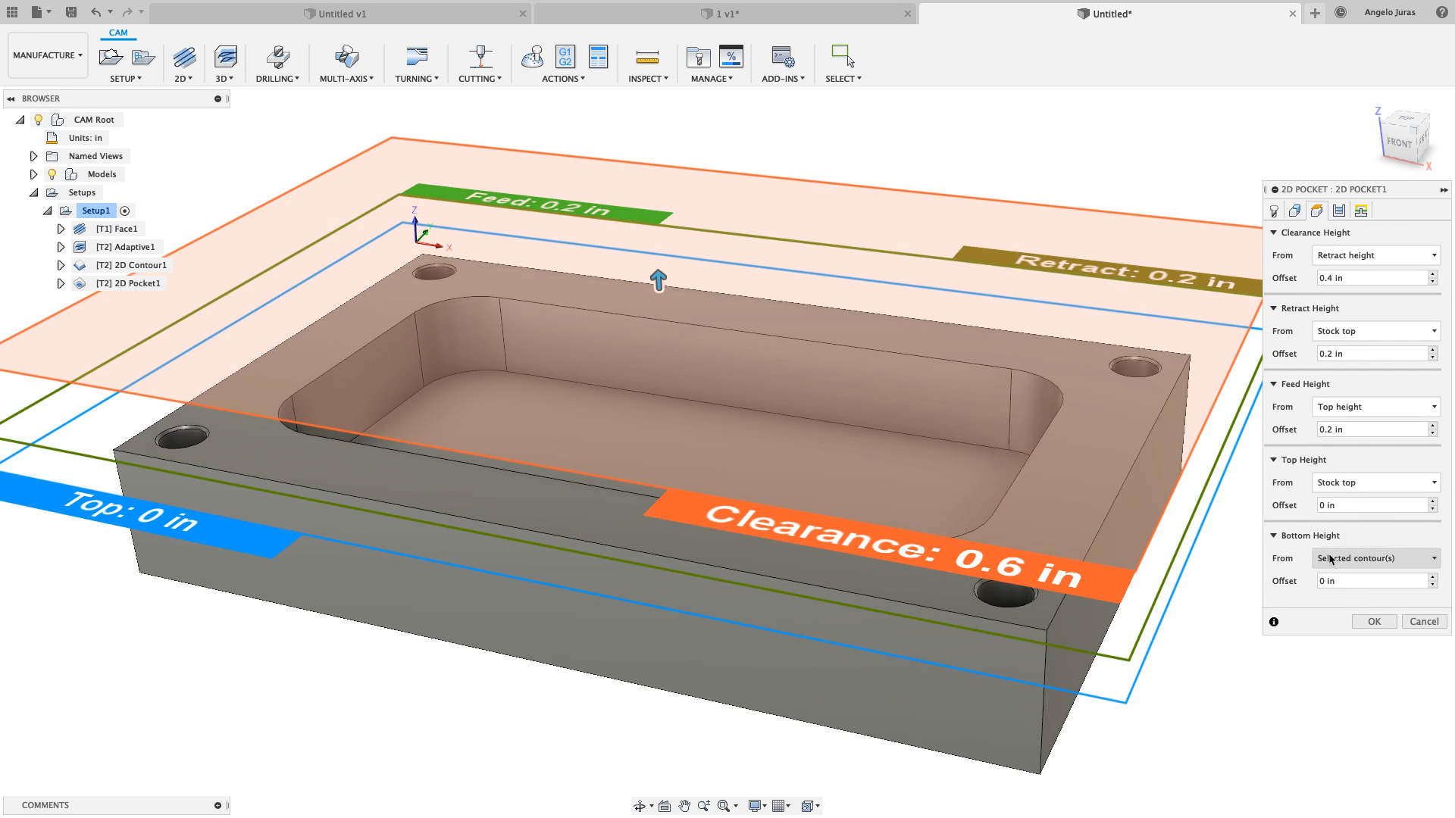
click(1352, 488)
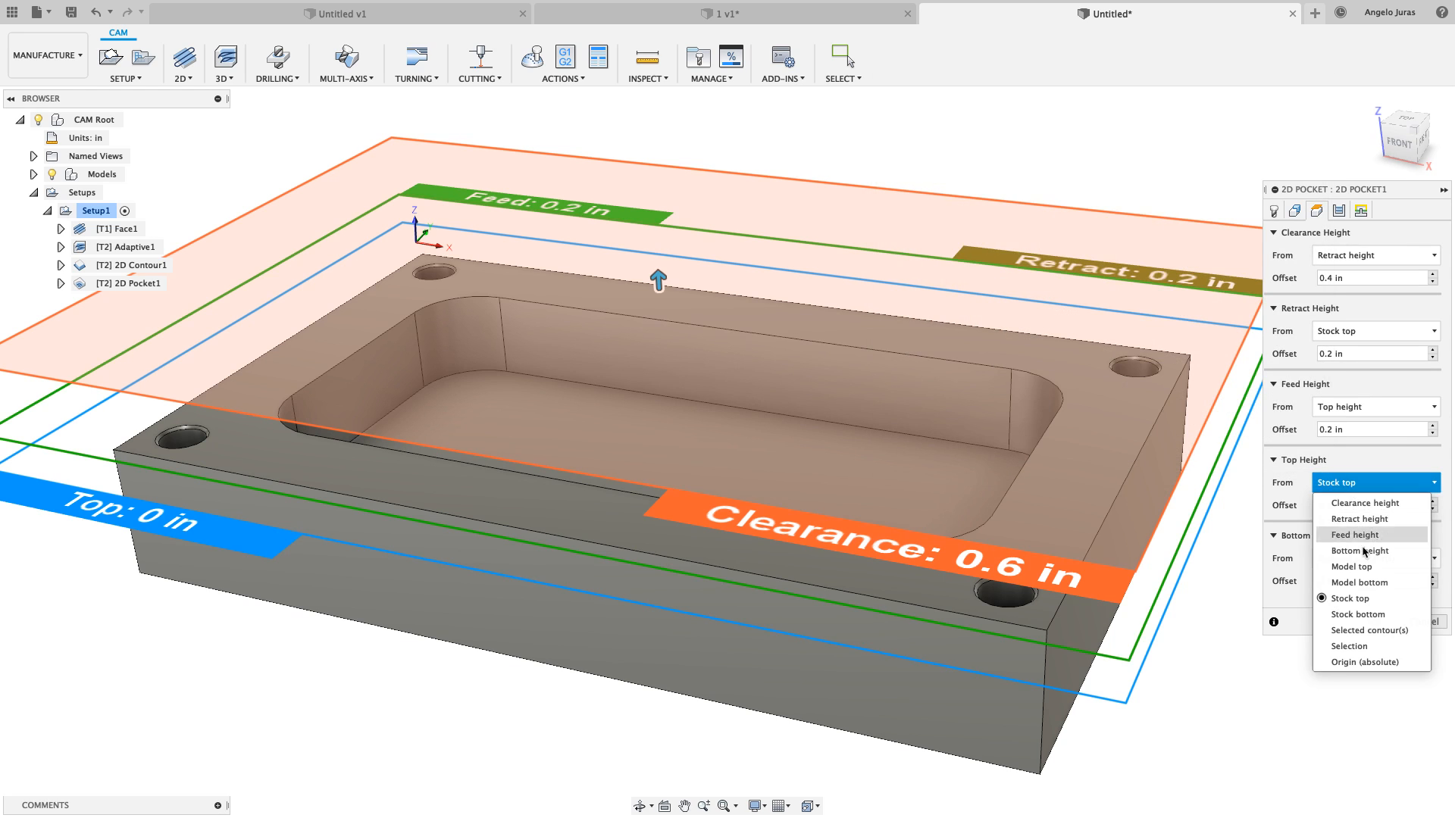
click(1366, 646)
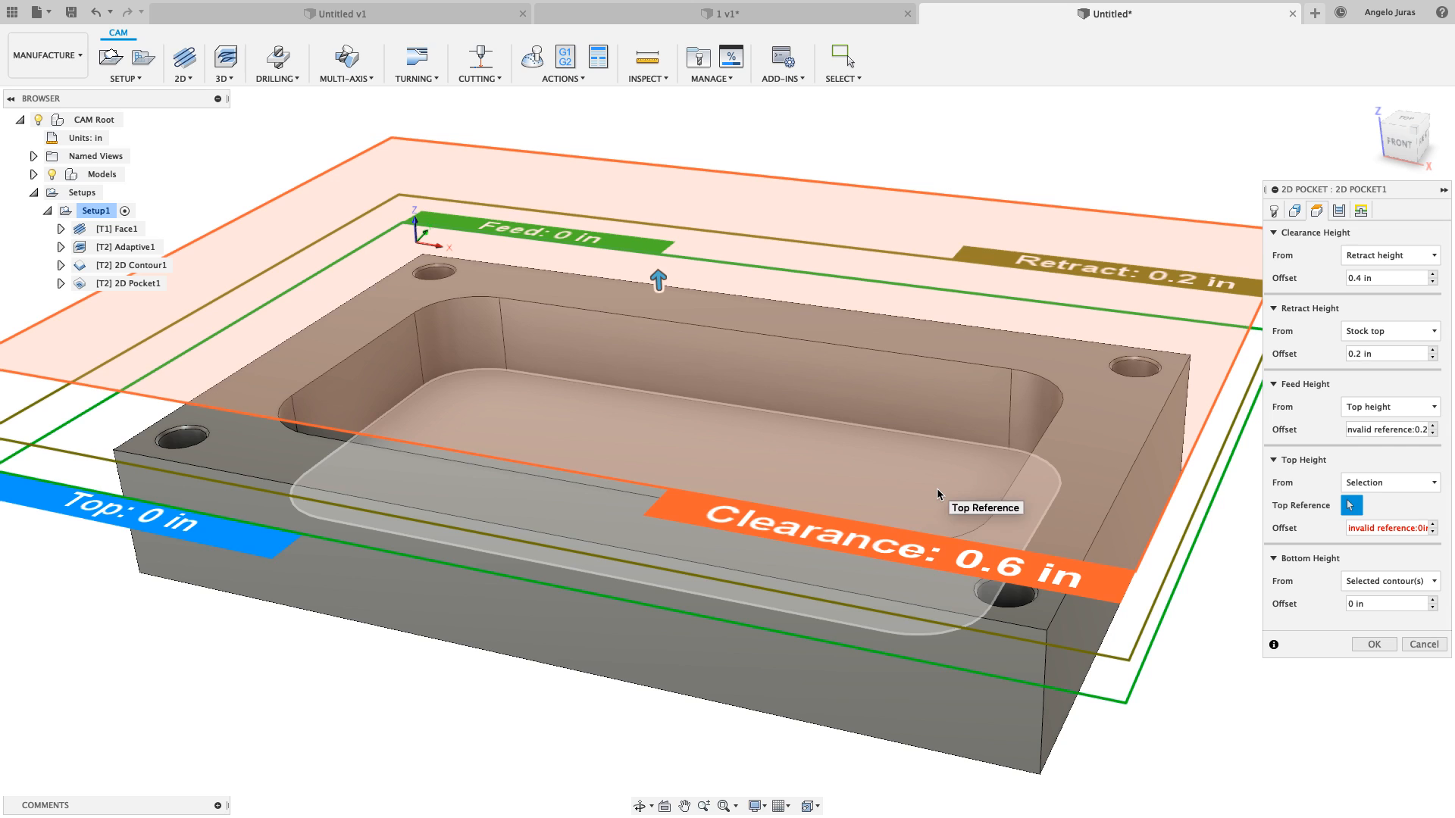
click(937, 488)
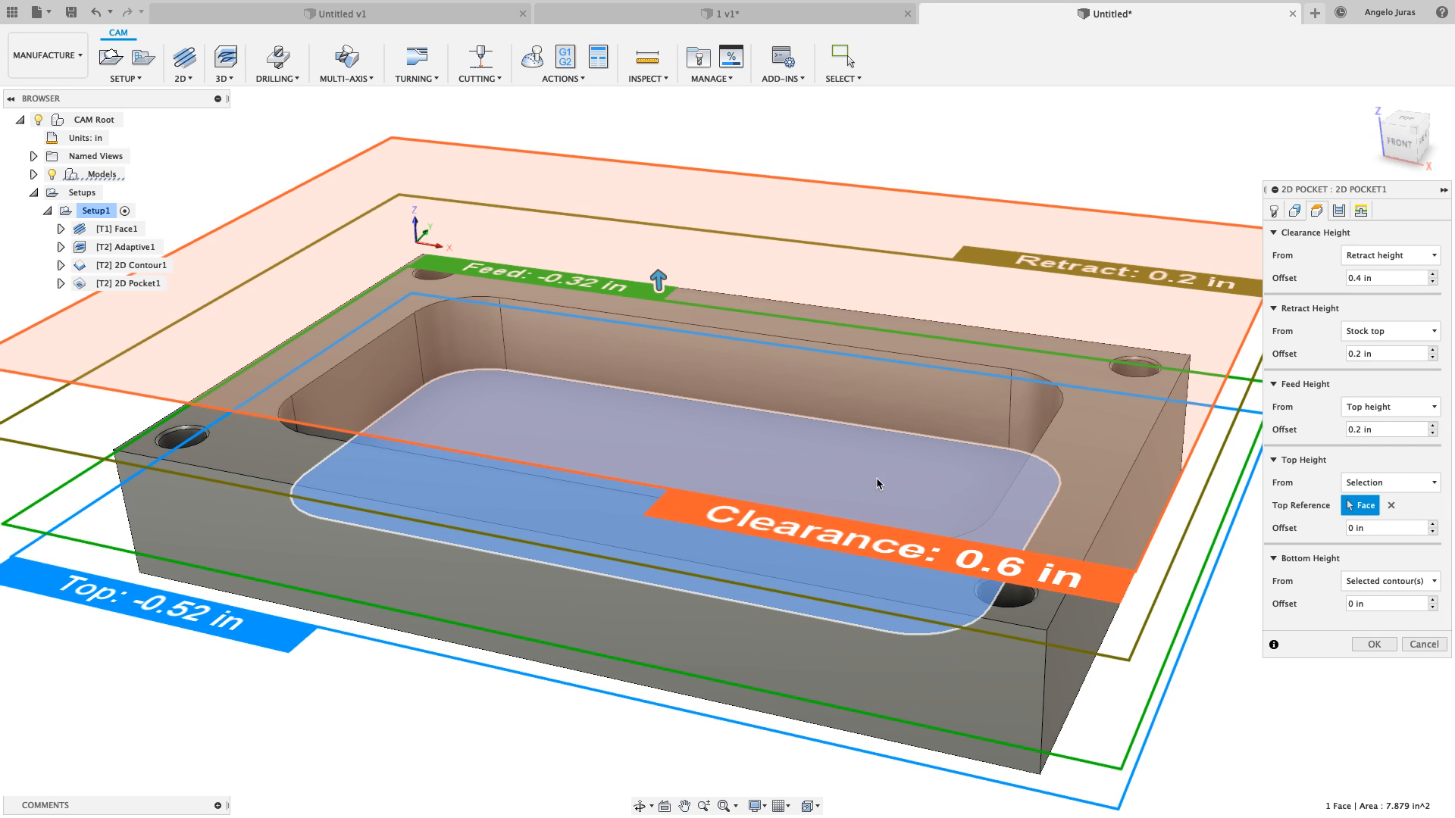
Offset the pocket operation's top height by 0.1 in and apply the change to the toolpath
click(1335, 528)
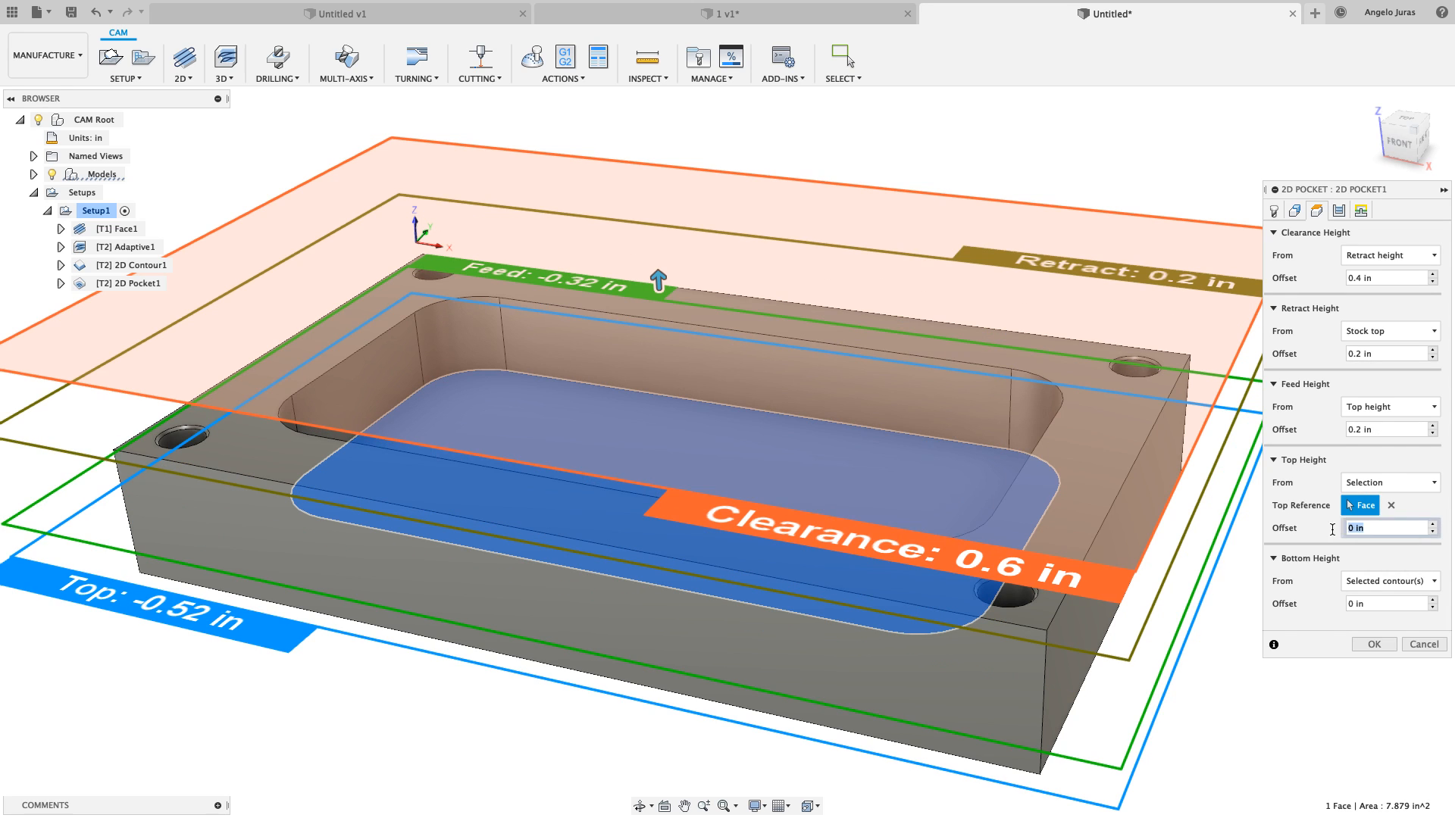
text(-)
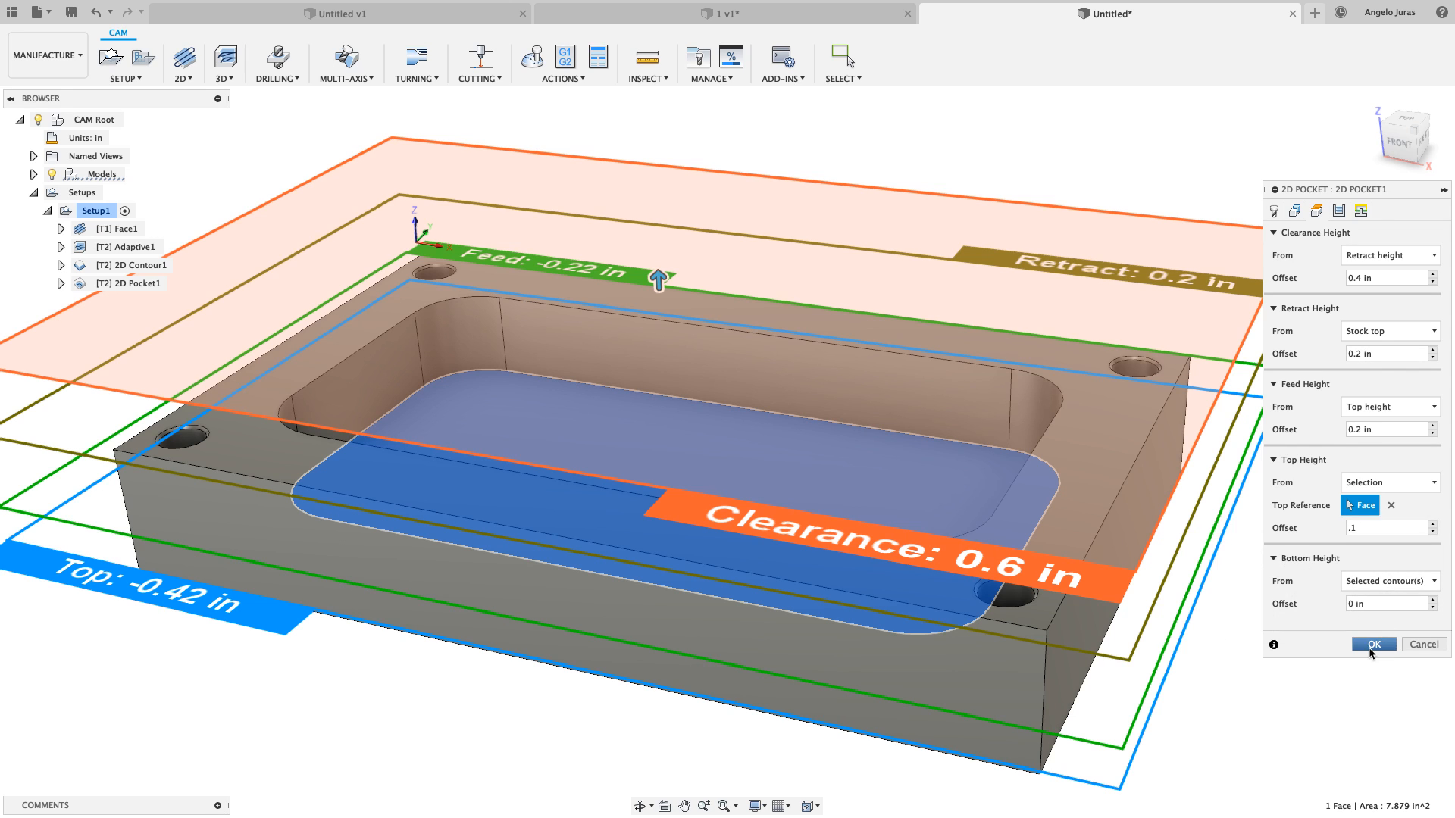
click(1371, 645)
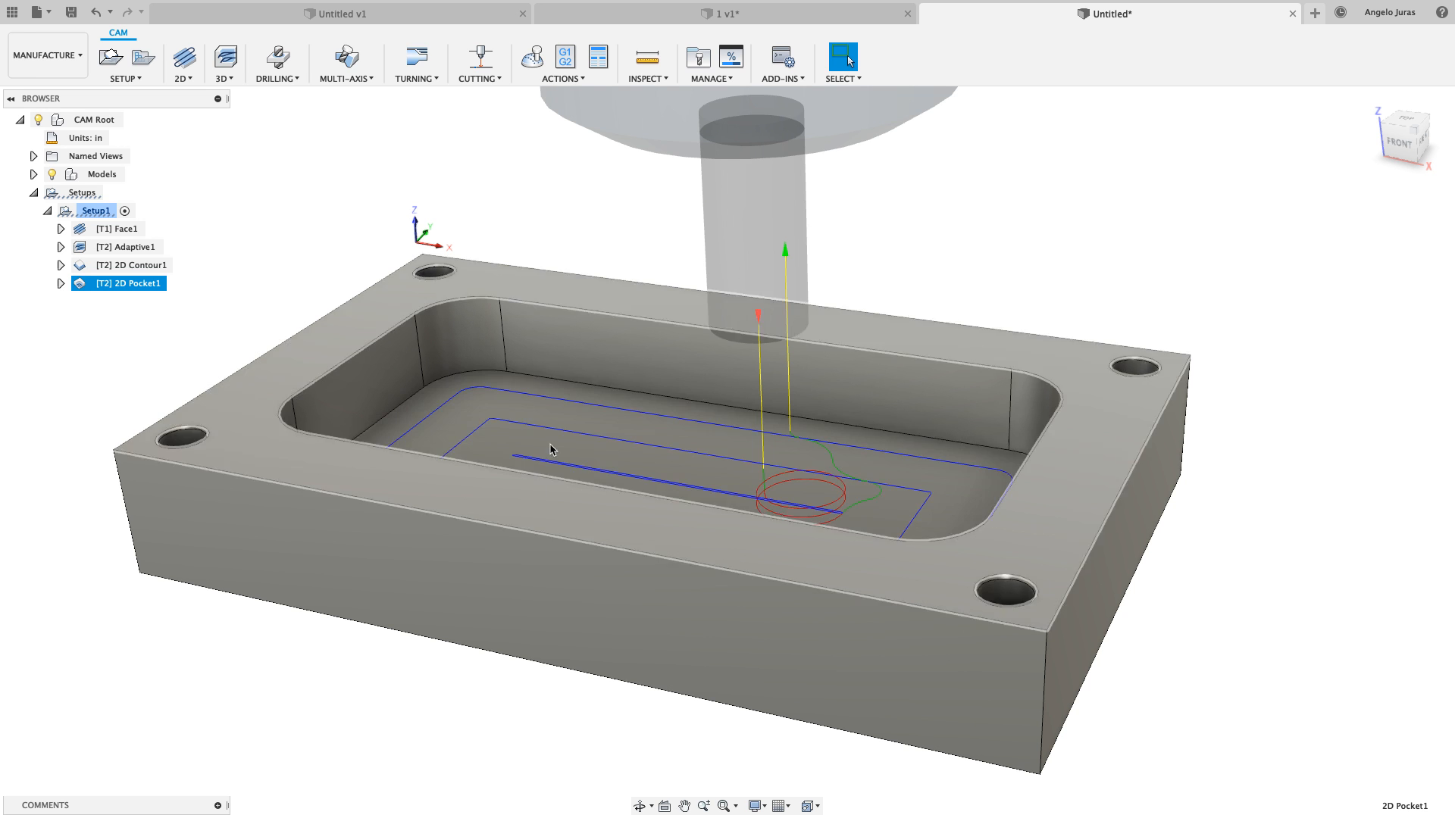
Enable finishing passes on the 2D Pocket1 operation with a stepover of 0.005 in and apply the change
shift+middle_drag(680, 368, 682, 370)
scroll(680, 371, up, 5)
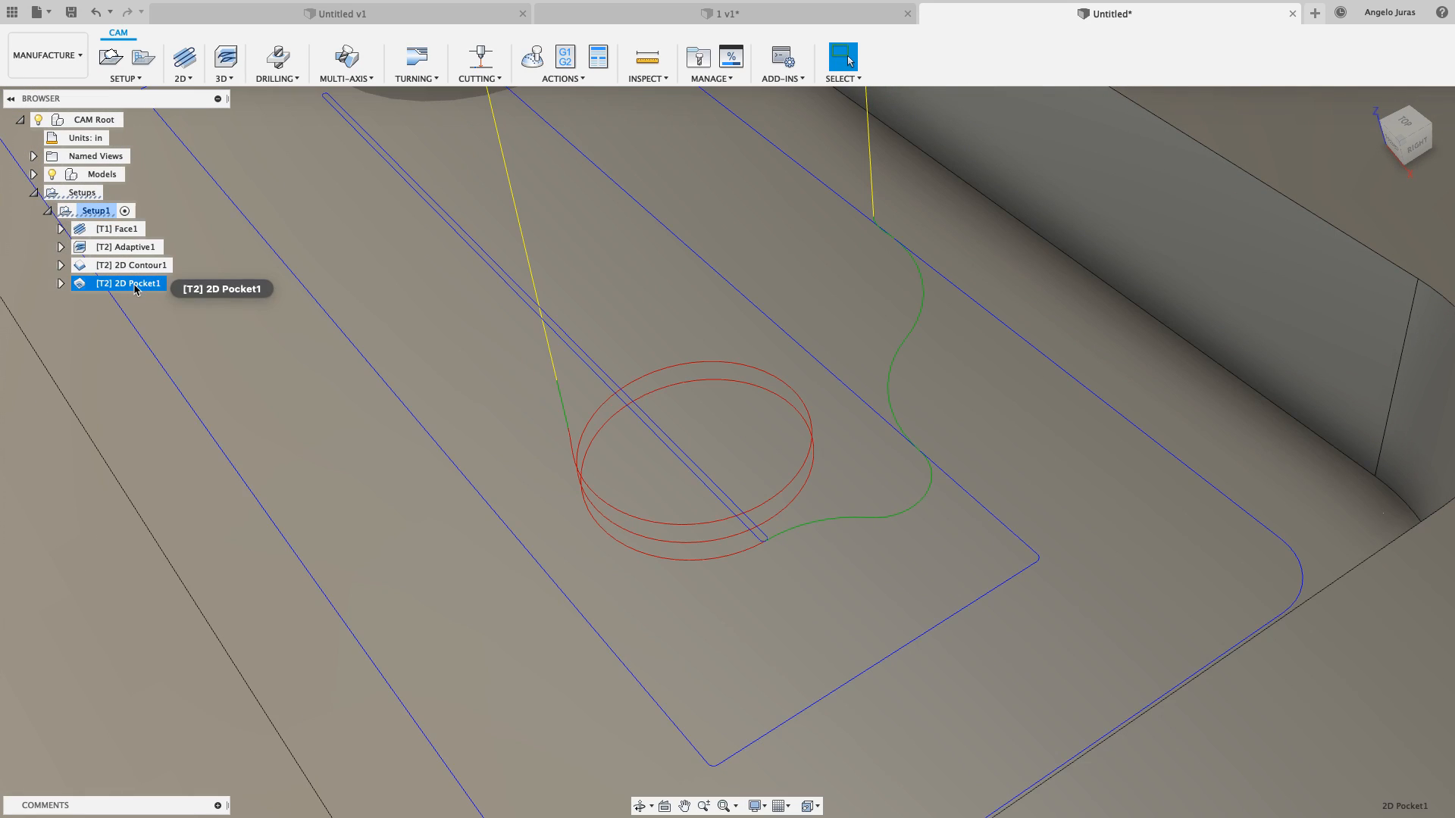
right_click(134, 287)
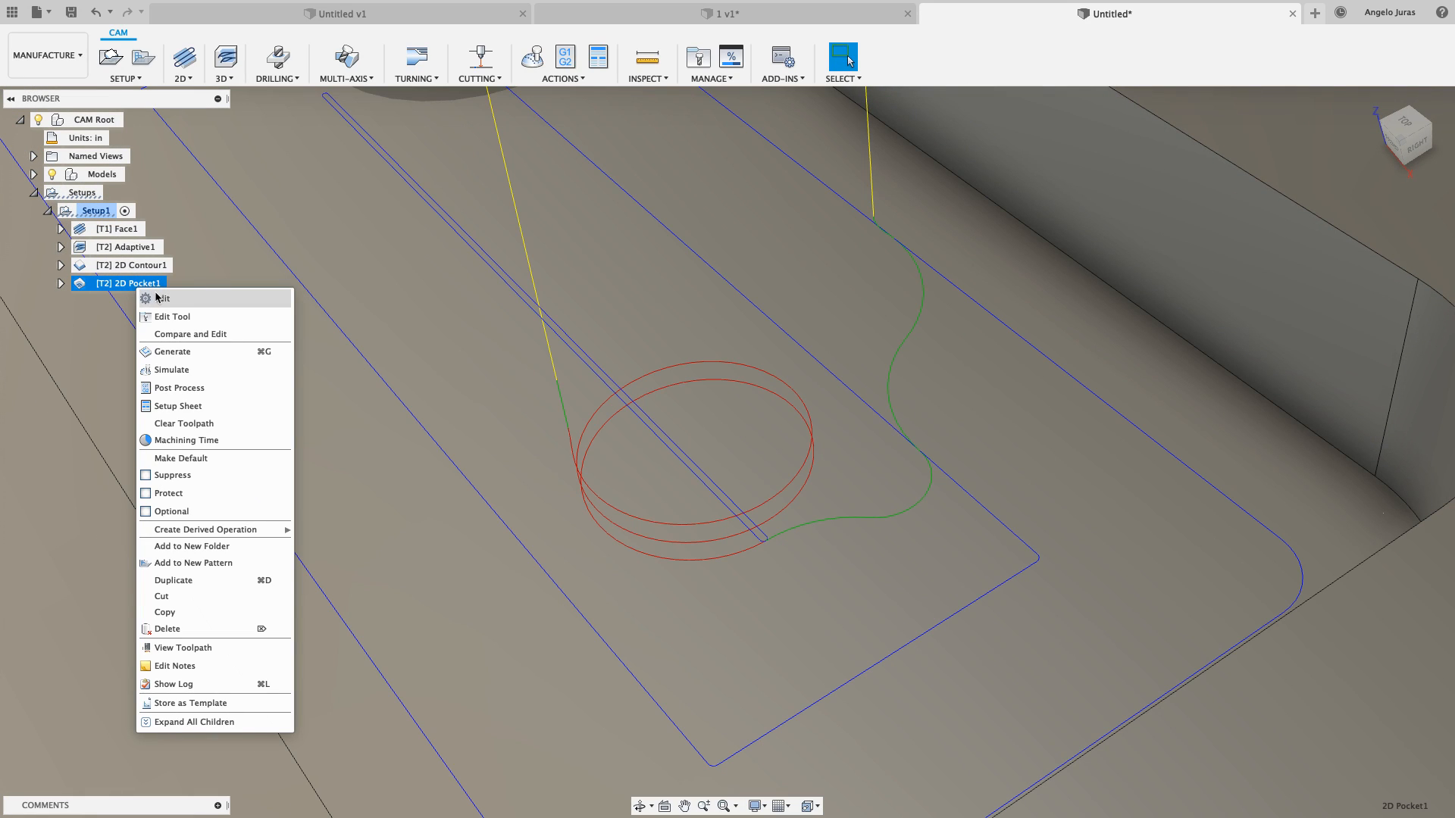
click(162, 299)
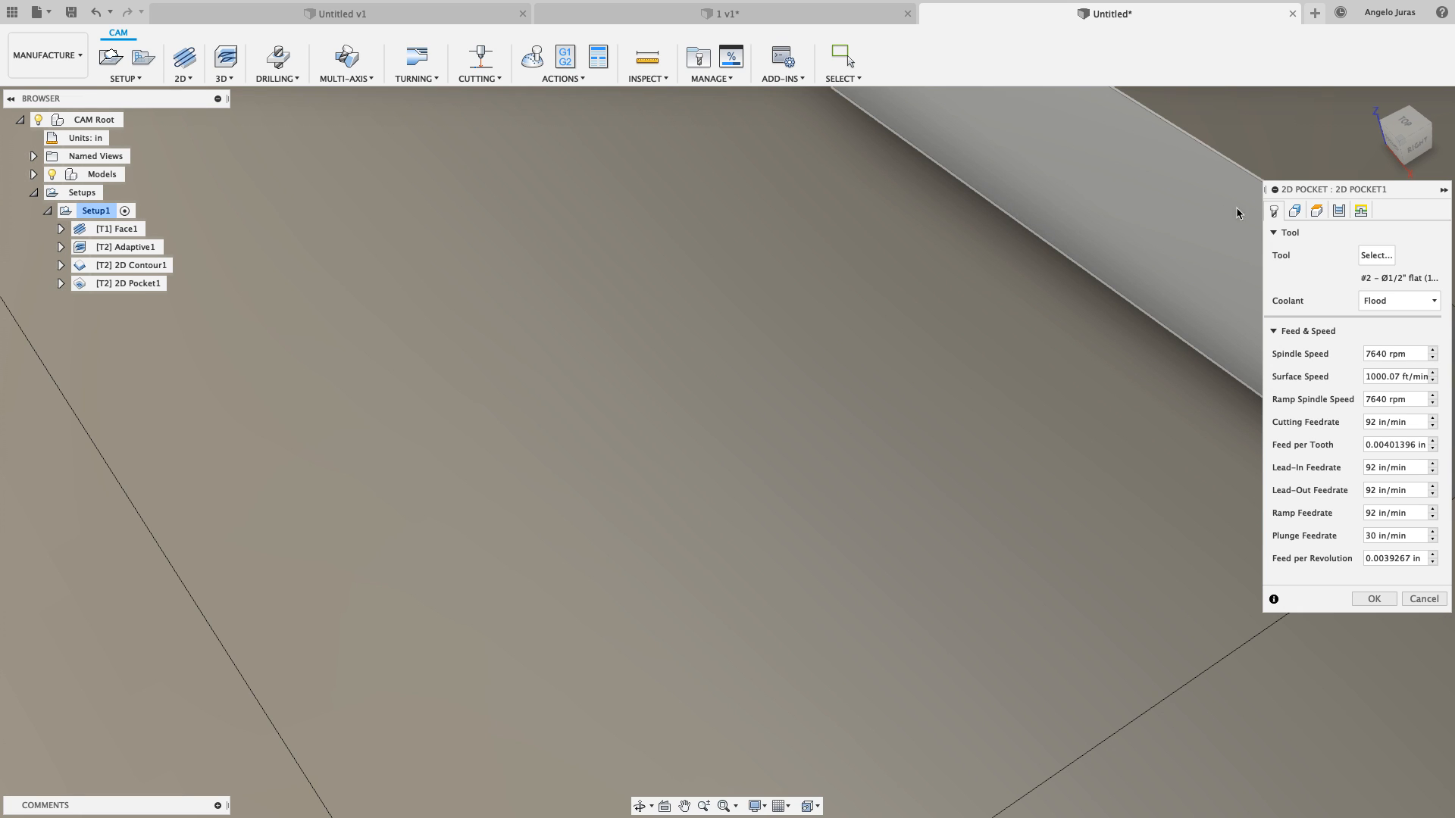
click(1339, 211)
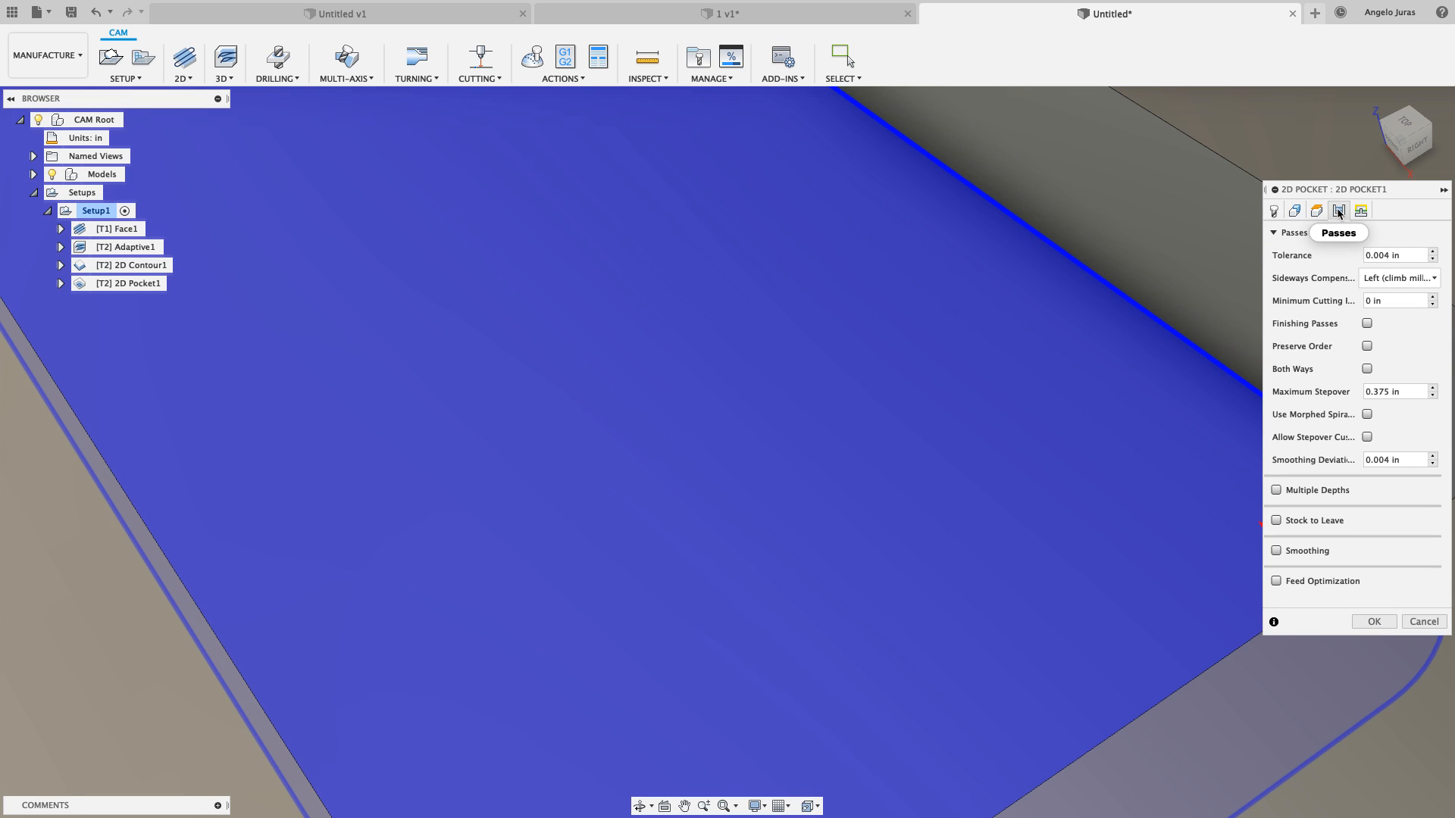
click(1368, 324)
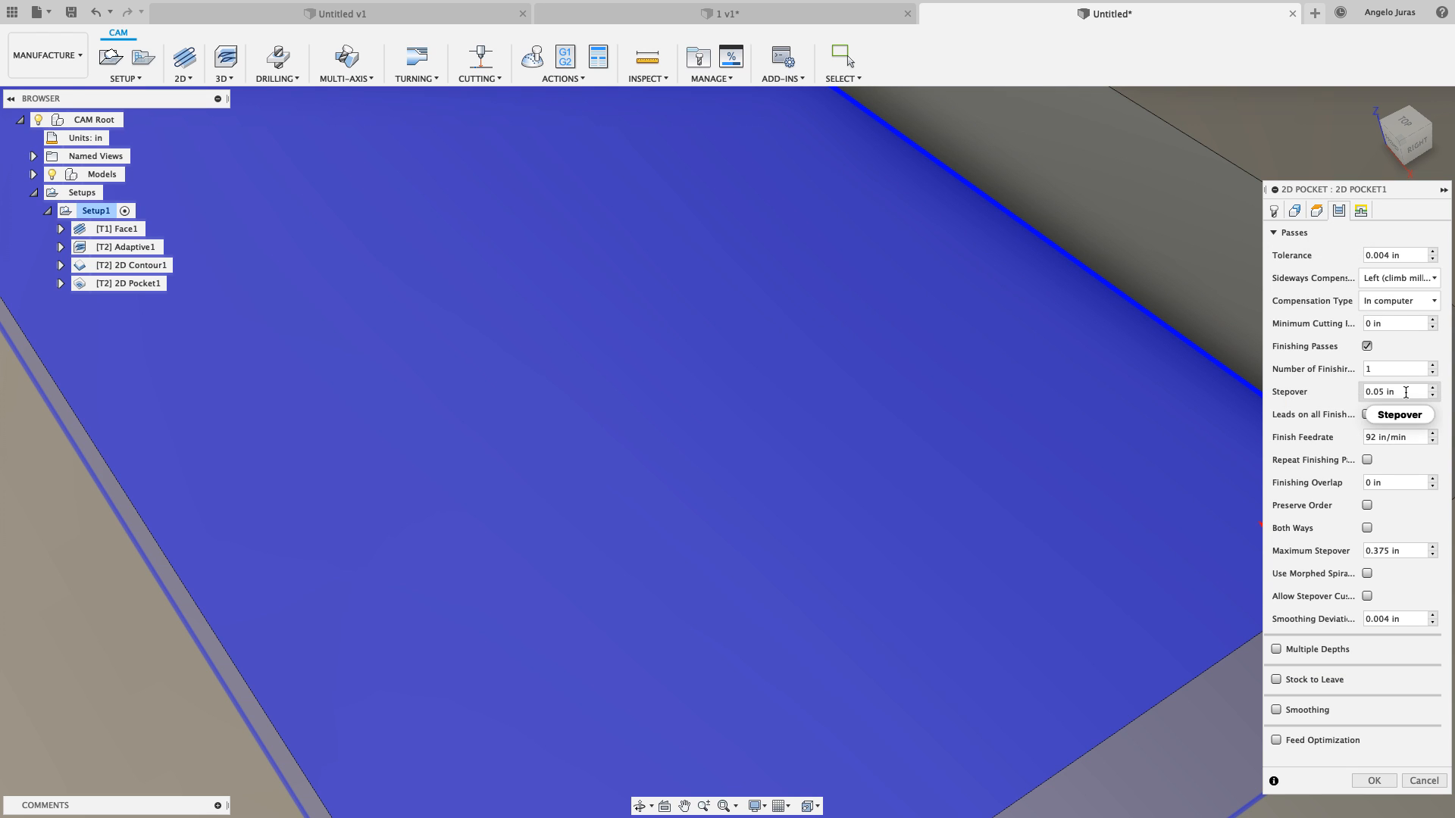
click(1376, 392)
click(1373, 781)
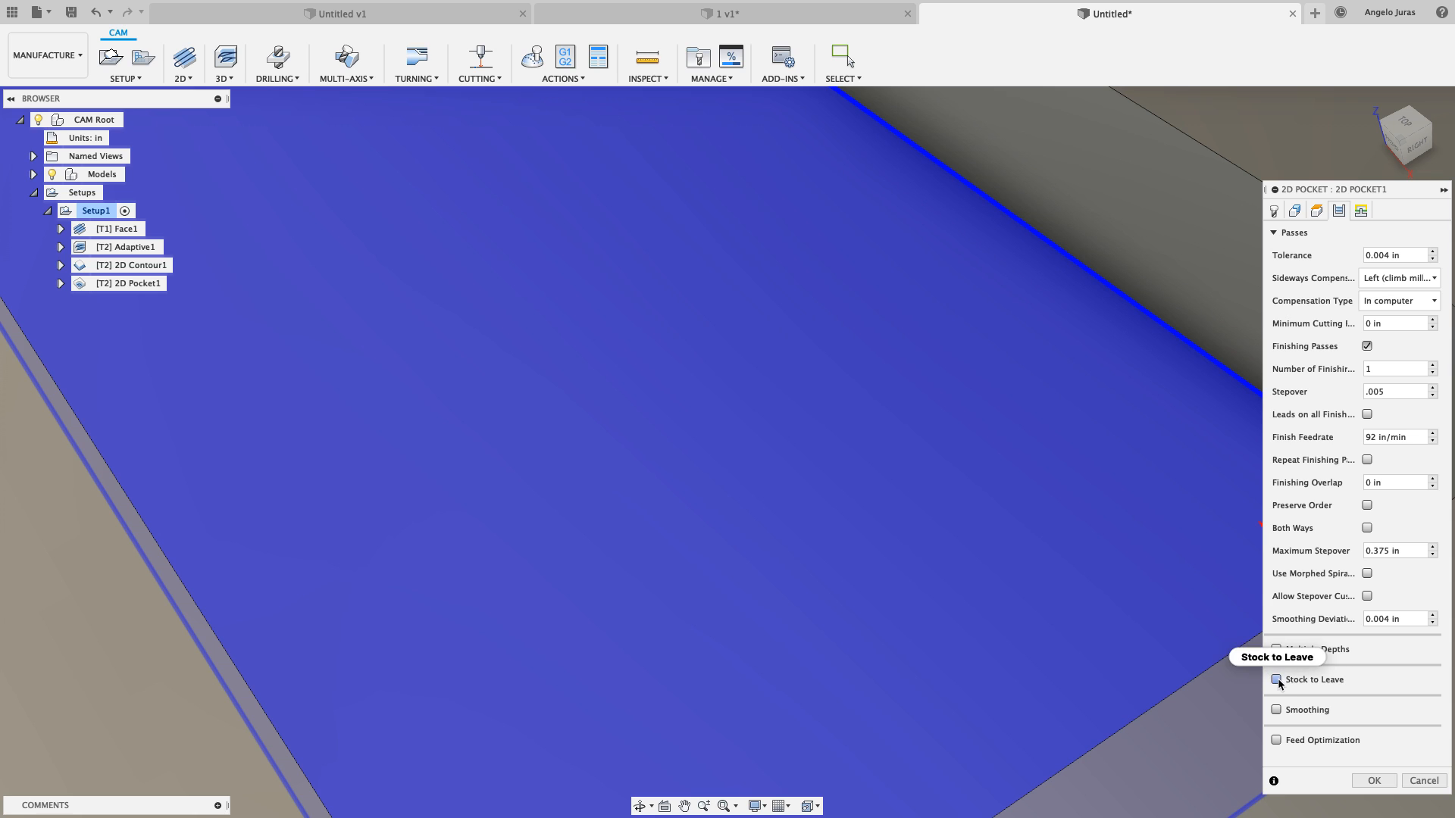
click(1372, 782)
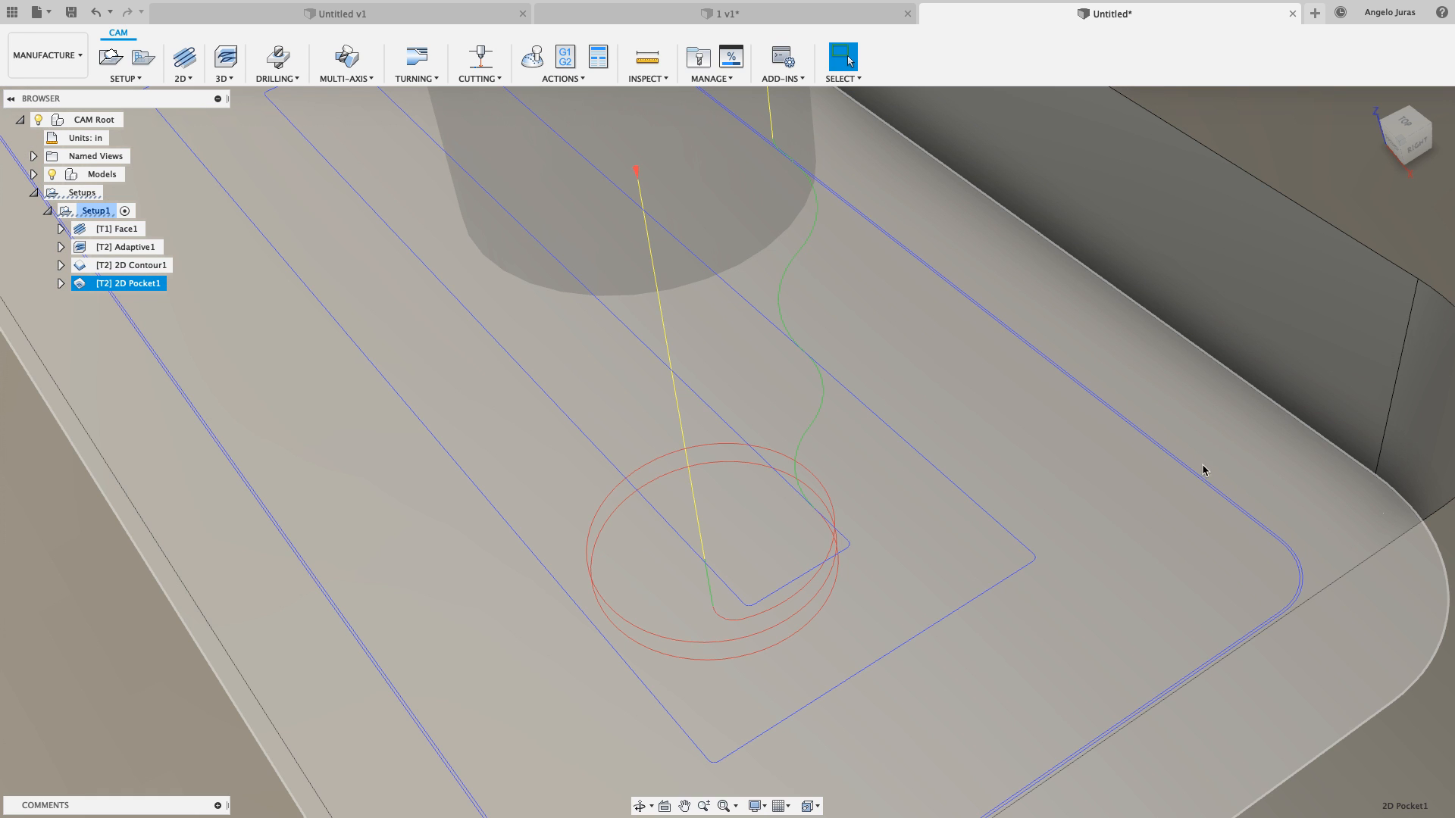
Turn off finishing passes in the 2D Pocket1 operation and apply the change
scroll(1188, 477, up, 5)
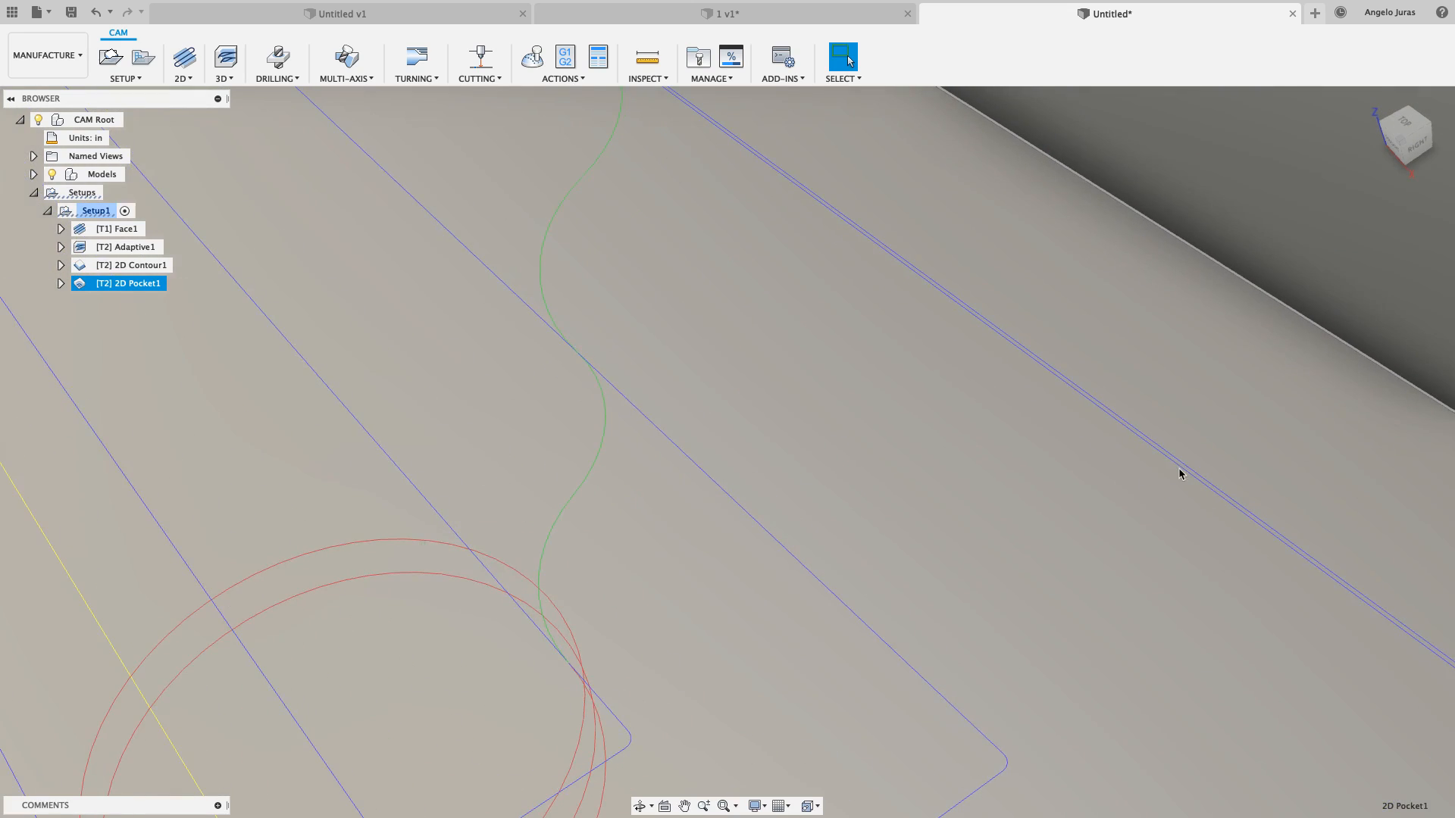
scroll(1171, 455, down, 5)
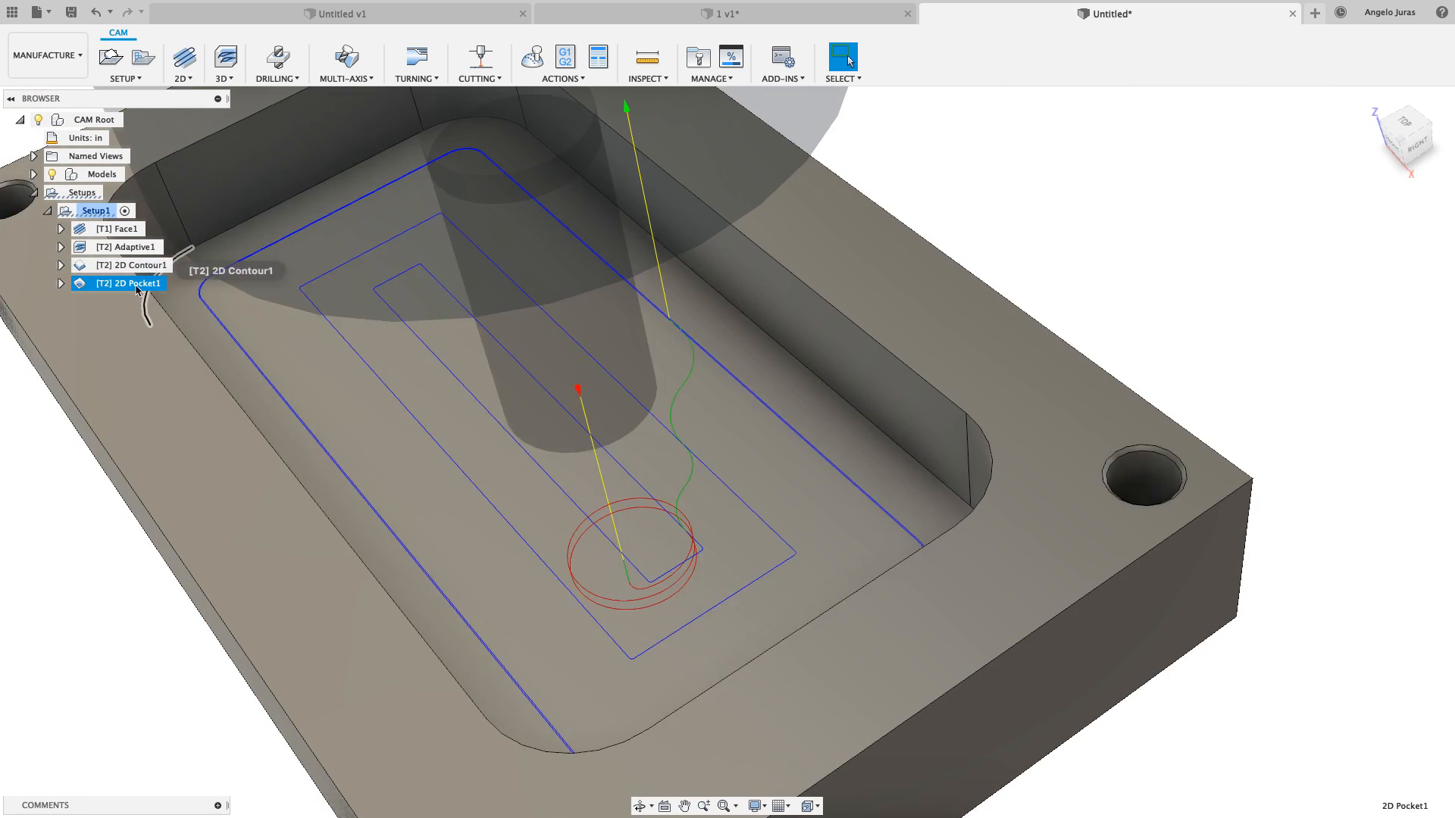
right_click(140, 285)
click(165, 300)
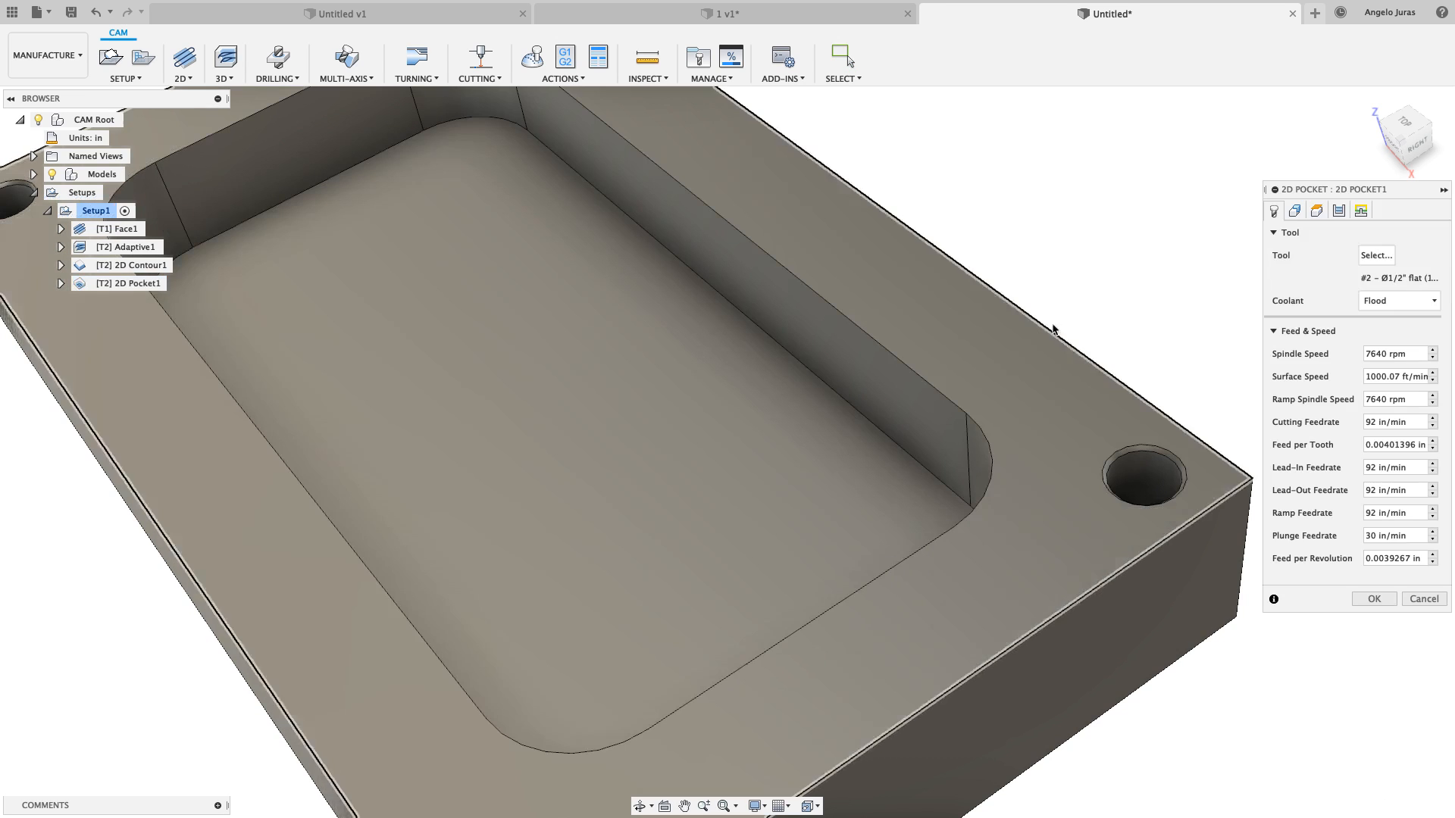
click(1336, 214)
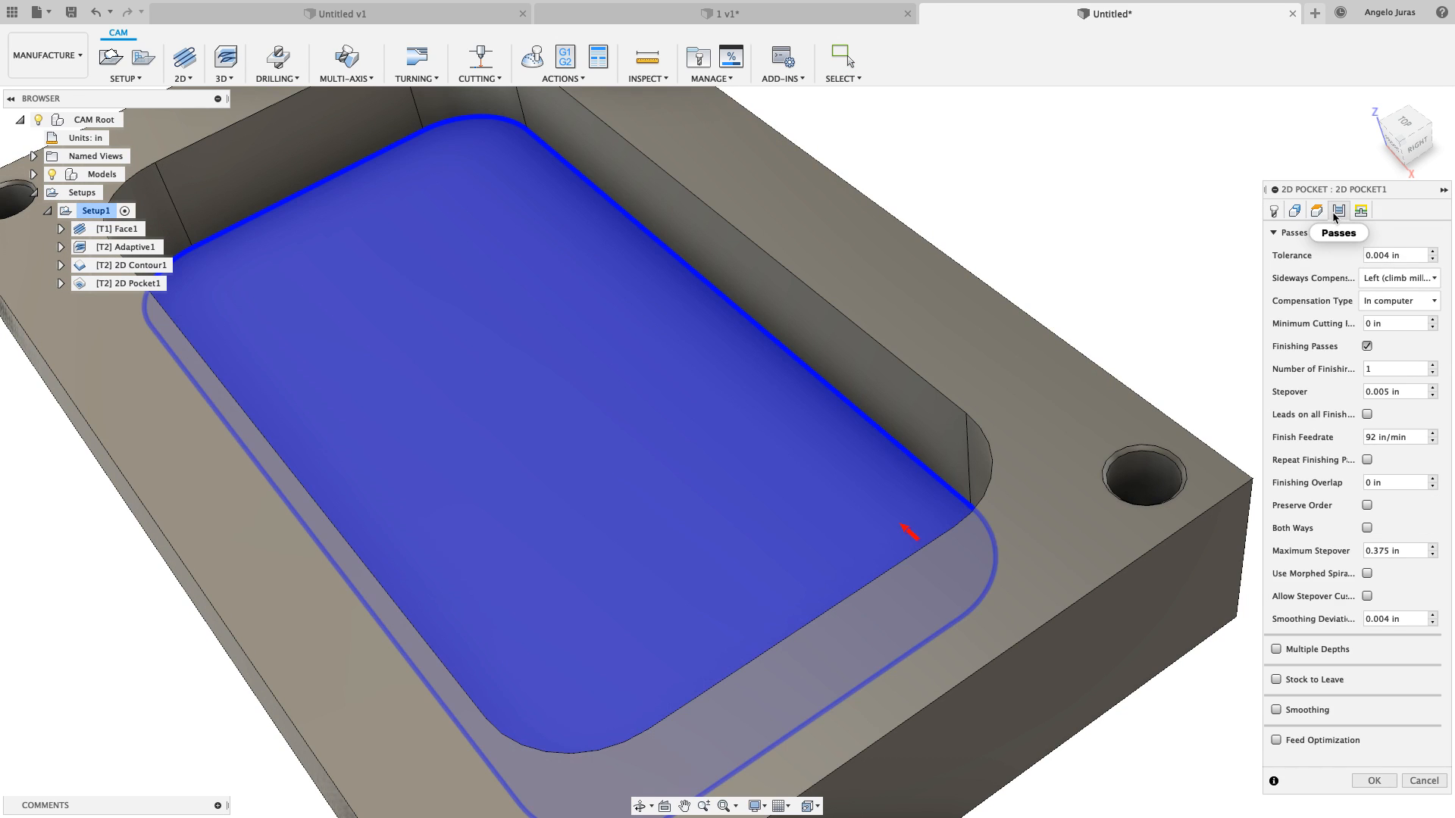
click(1368, 346)
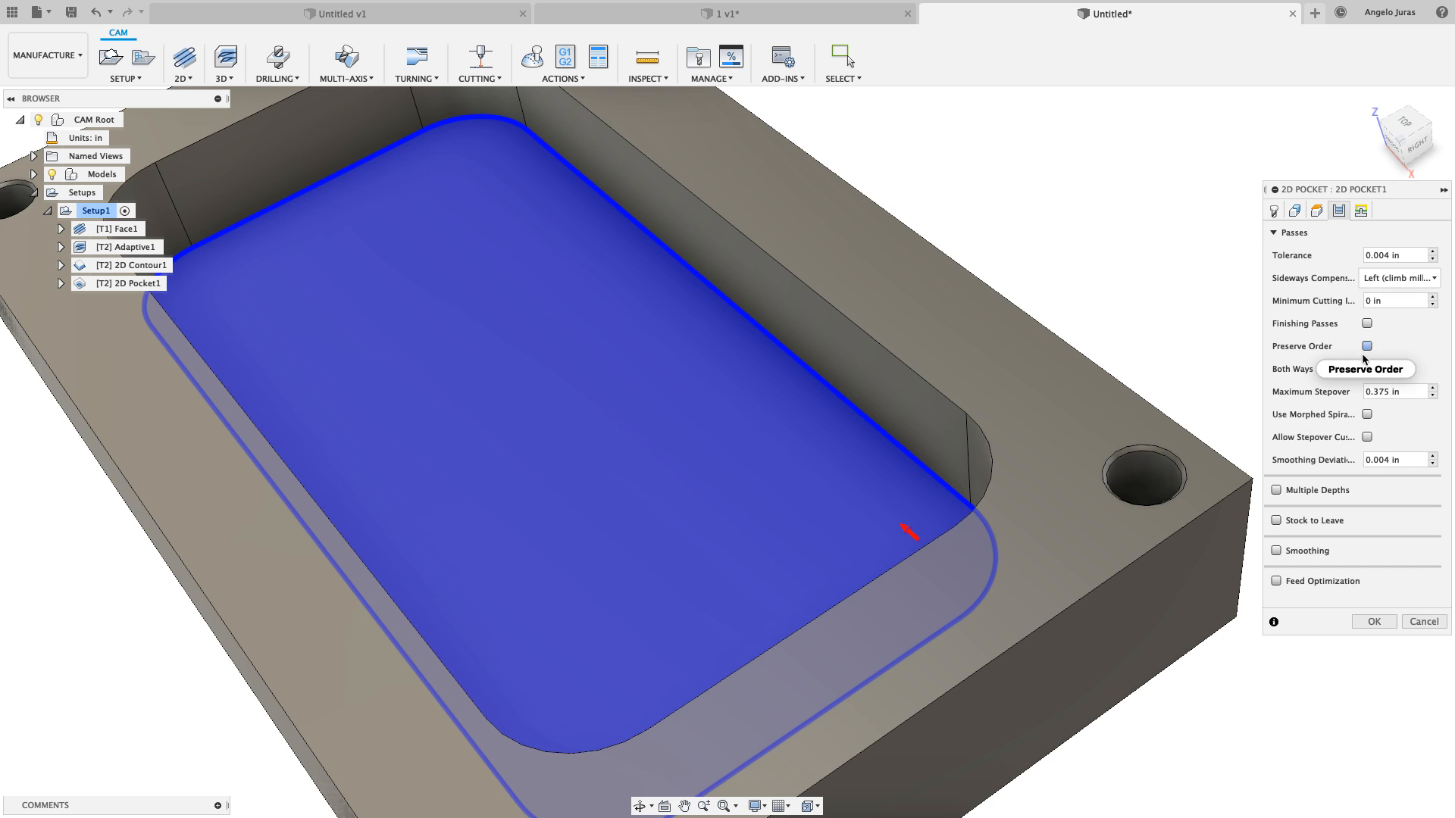
click(1371, 621)
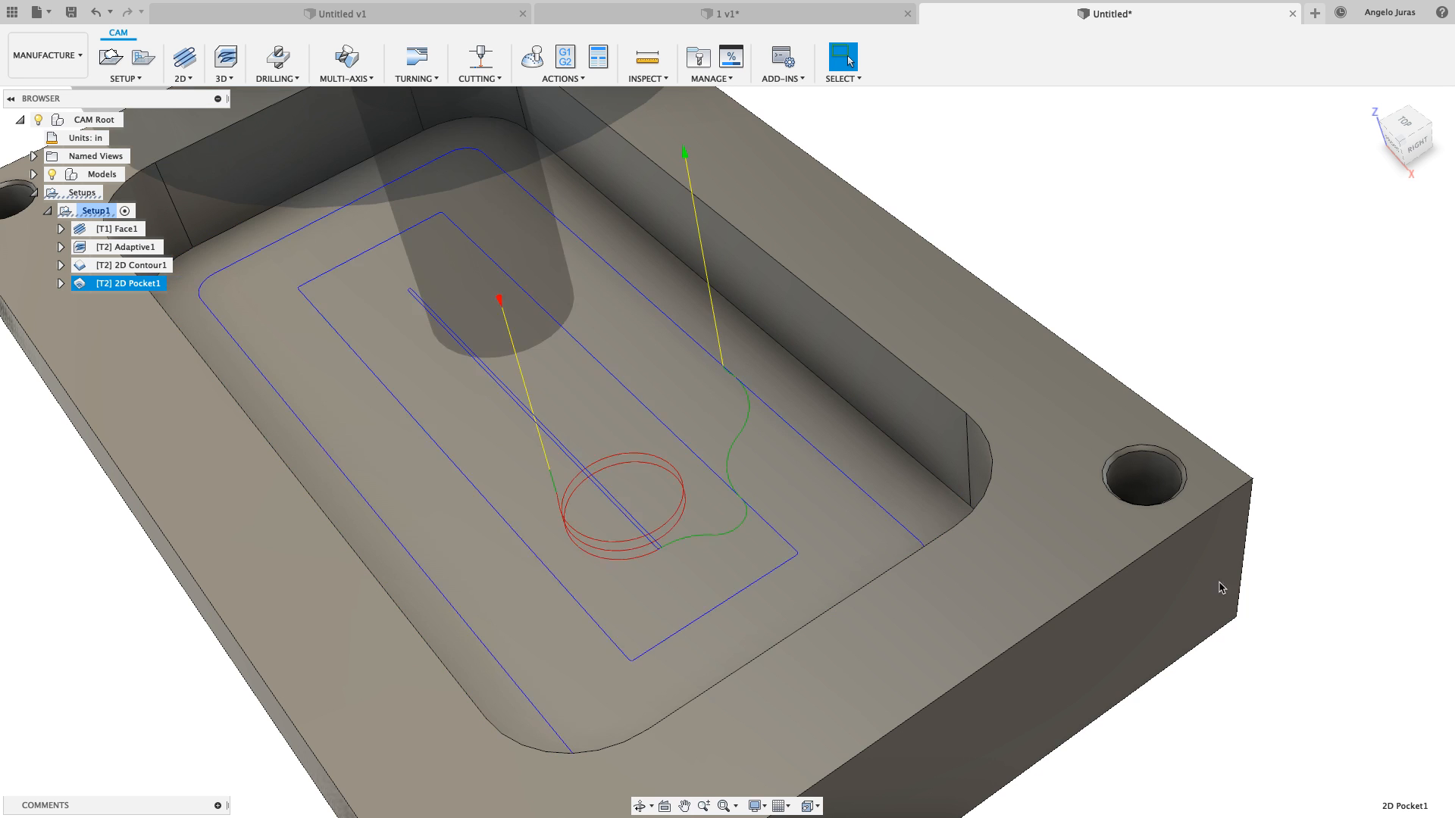
Turn finishing passes back on for 2D Pocket1, with one pass at a 0.05 in stepover, and apply the change
scroll(734, 439, up, 5)
scroll(737, 429, up, 2)
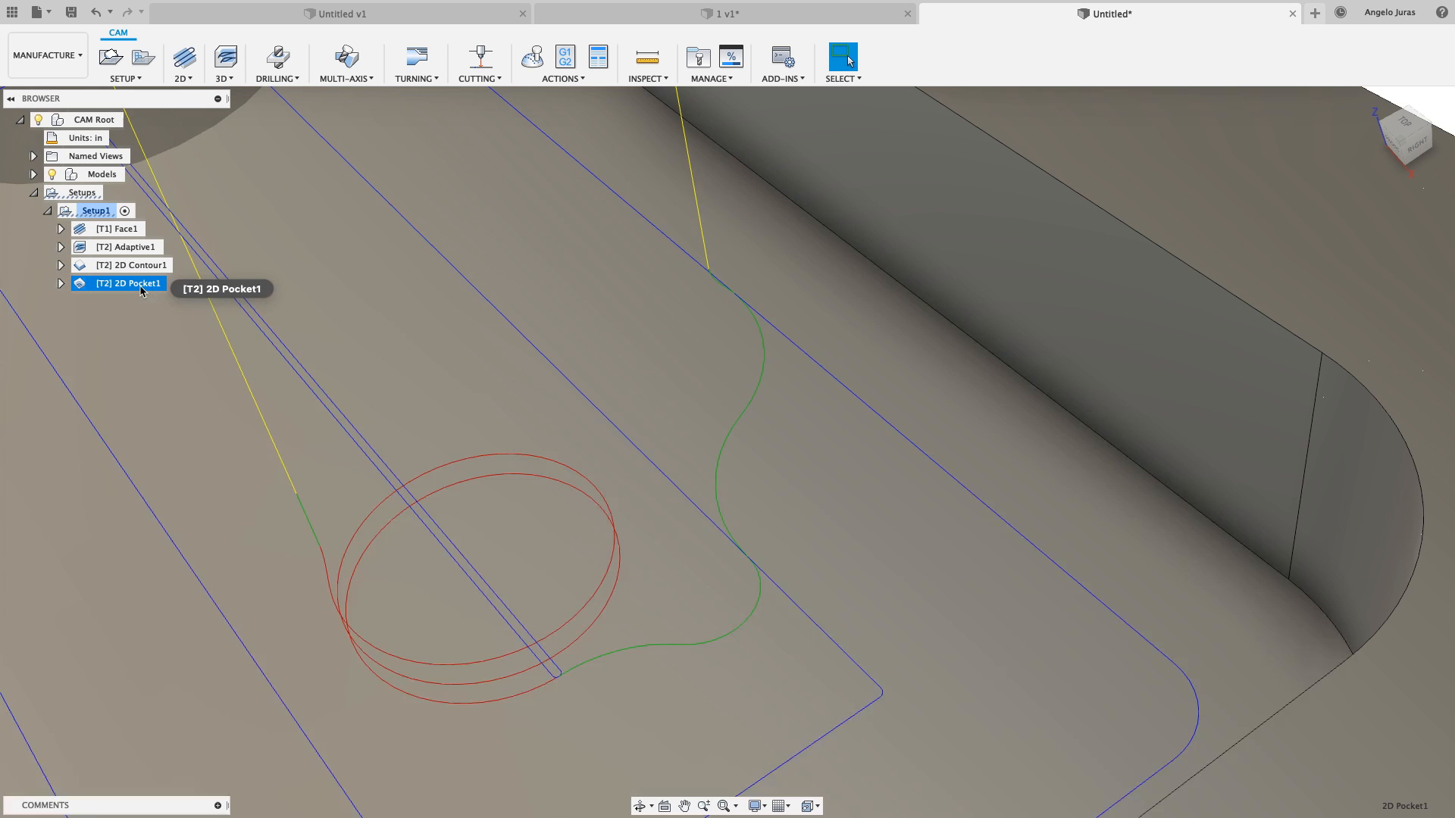
right_click(145, 286)
click(168, 300)
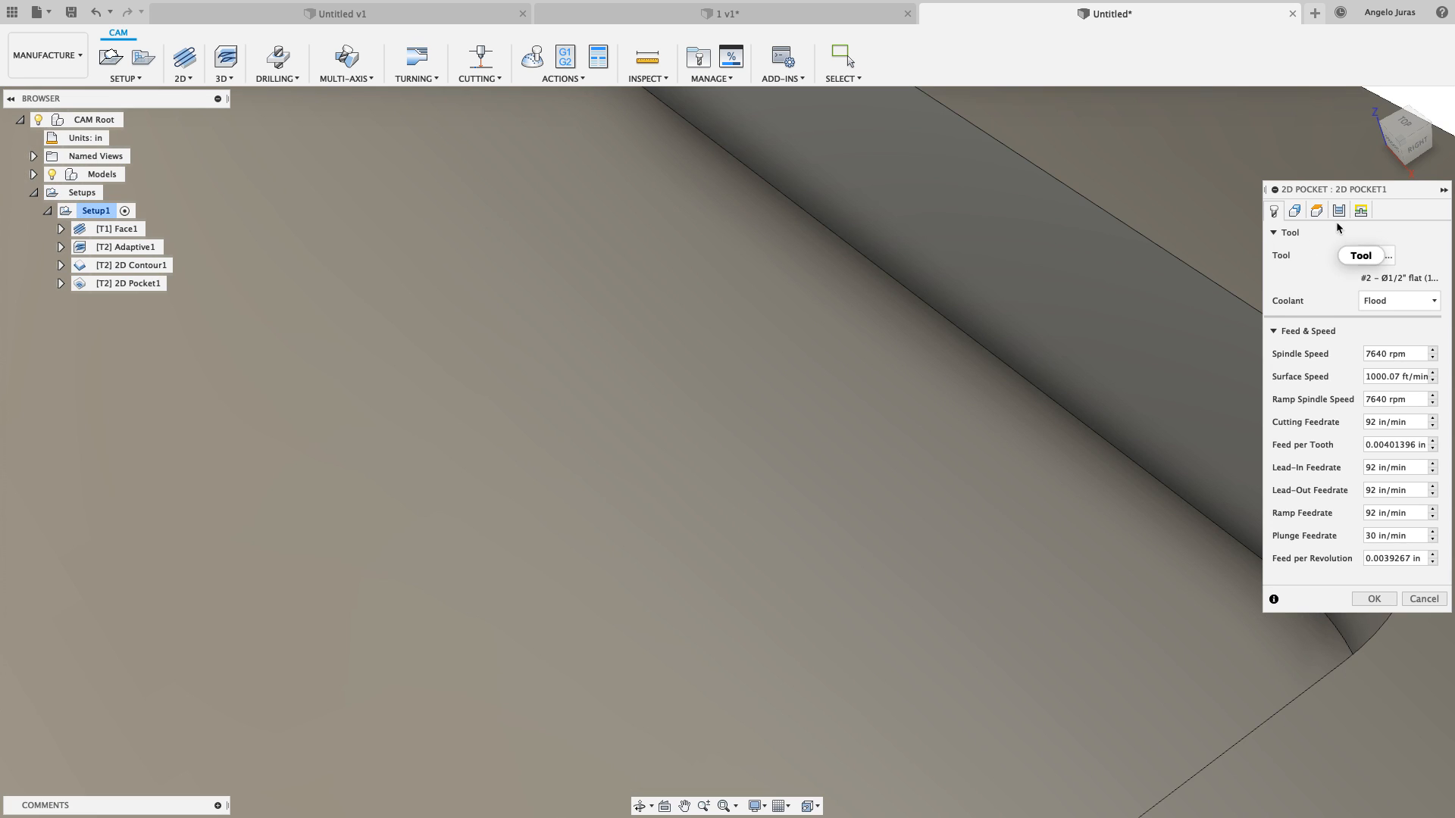
click(1340, 212)
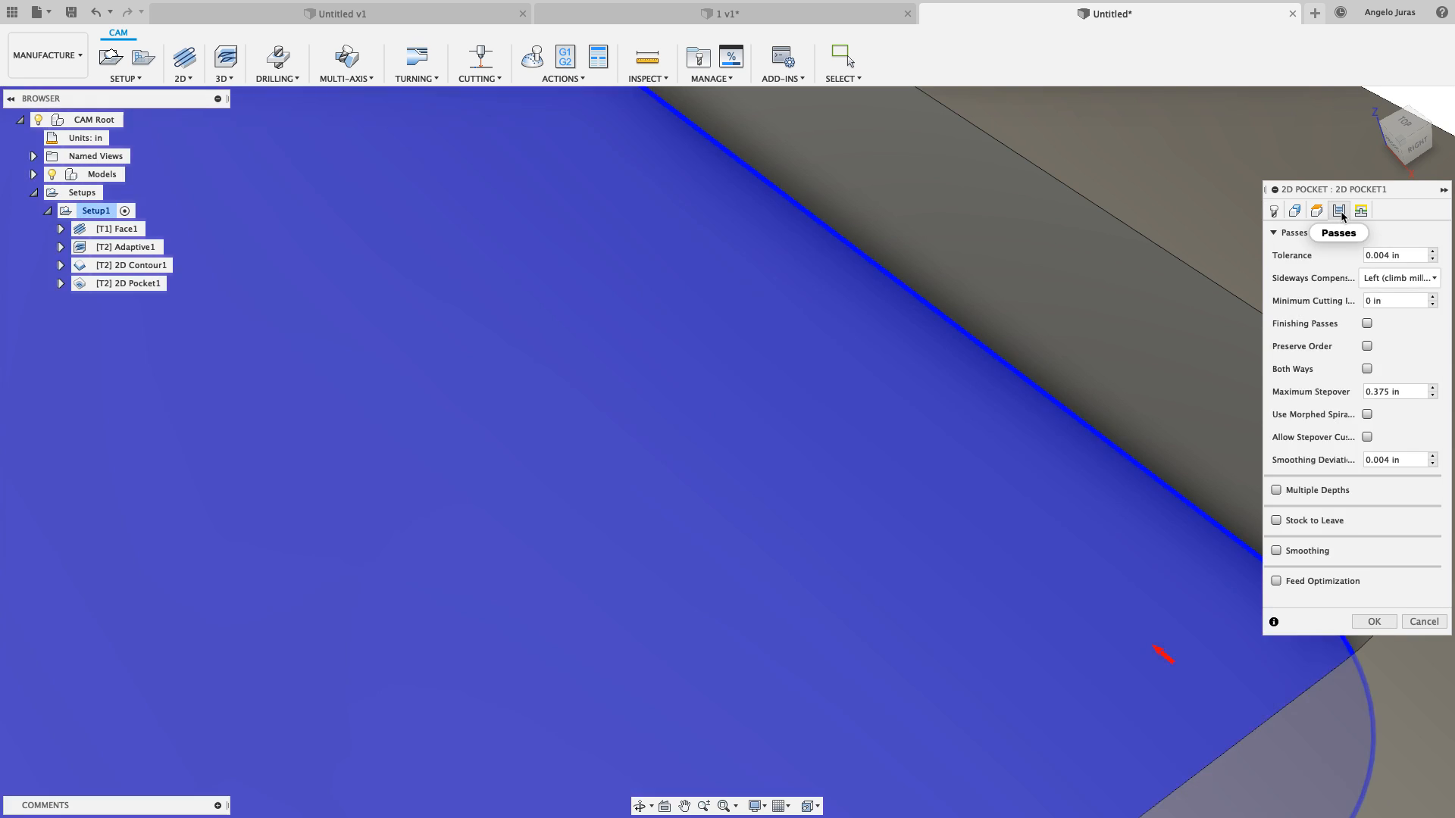
click(1367, 324)
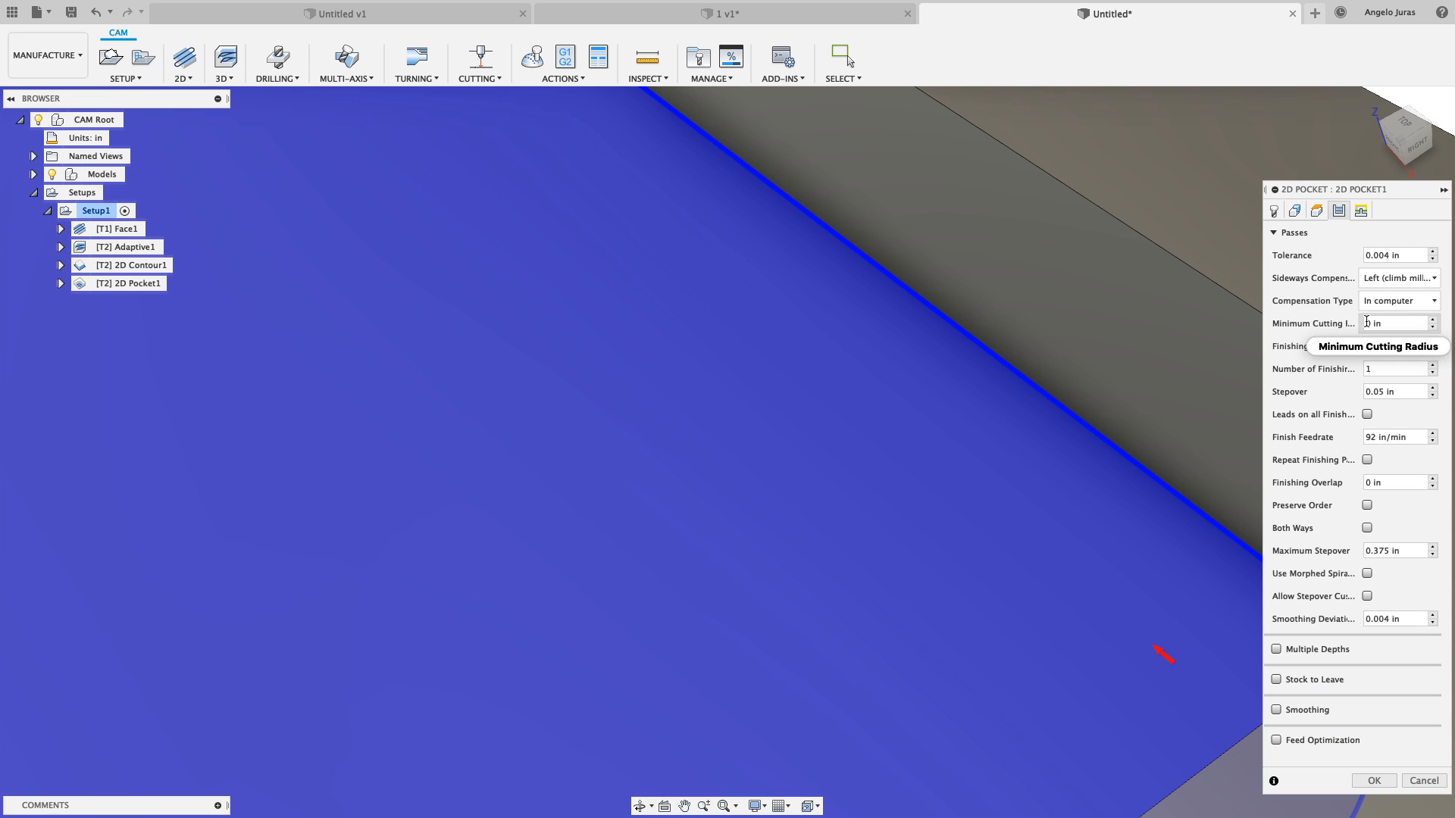
click(1374, 781)
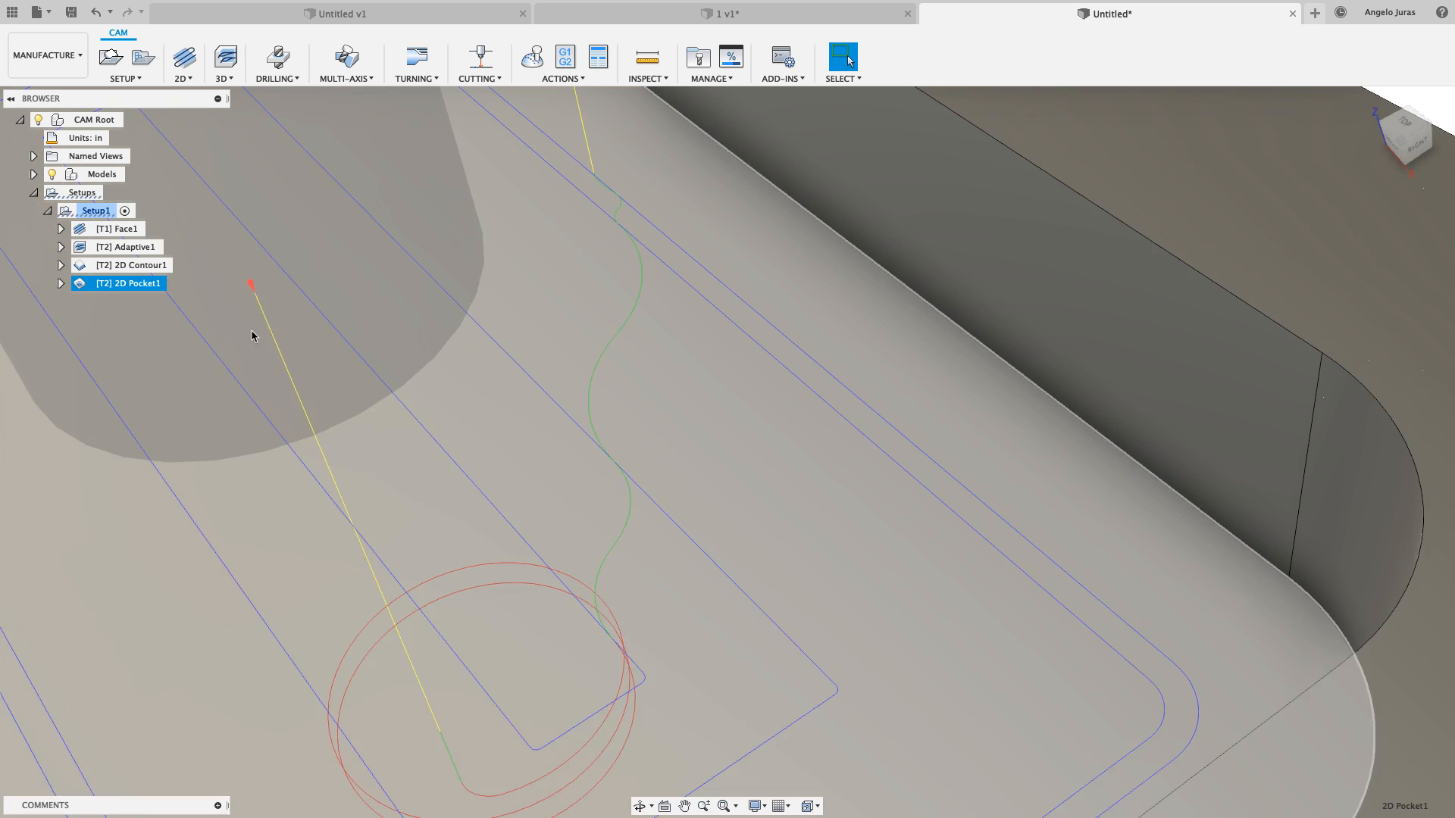
Set the finishing pass stepover of the 2D Pocket1 operation to 0.005 in and apply the change
right_click(130, 285)
click(155, 294)
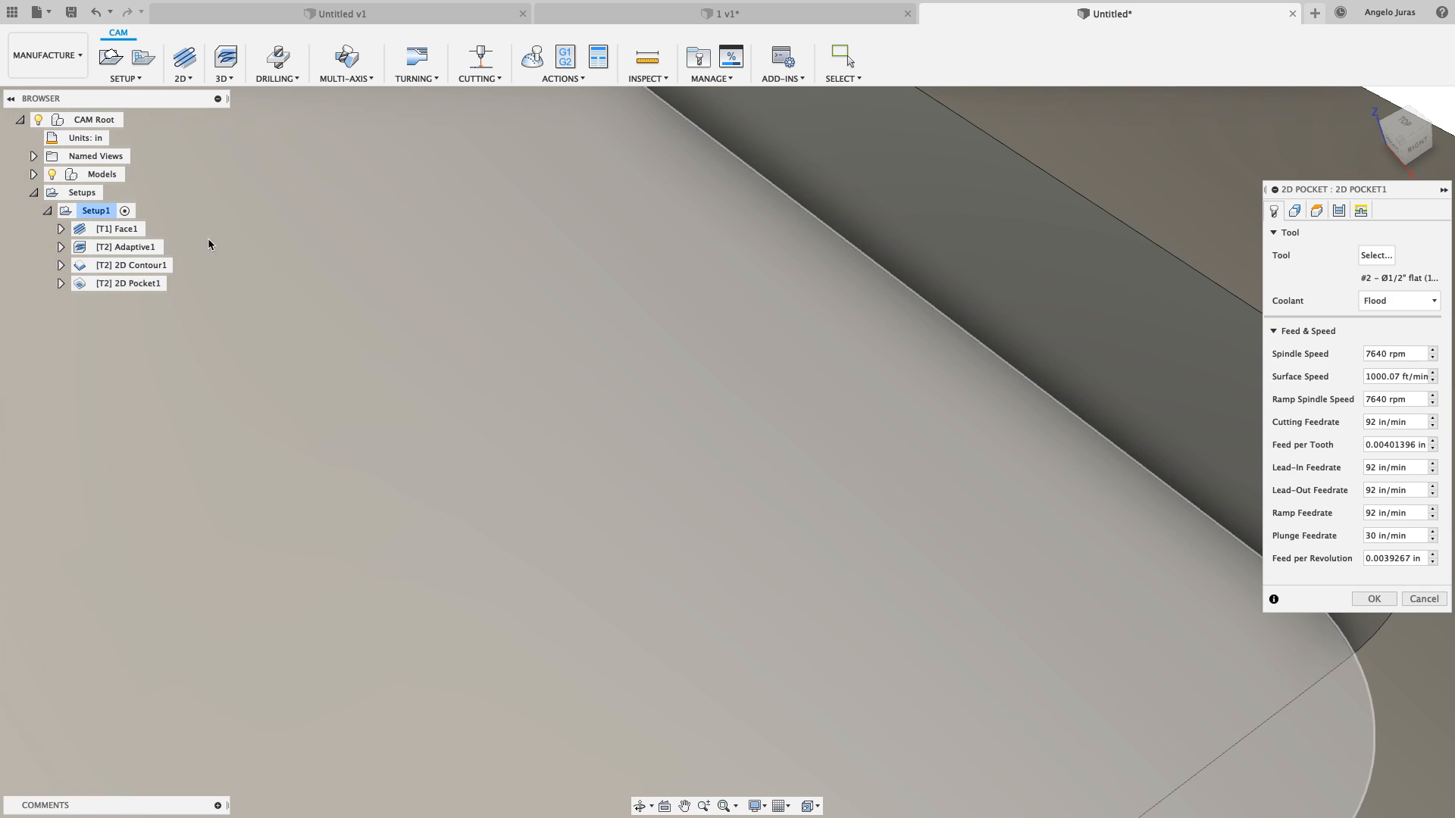
click(1339, 213)
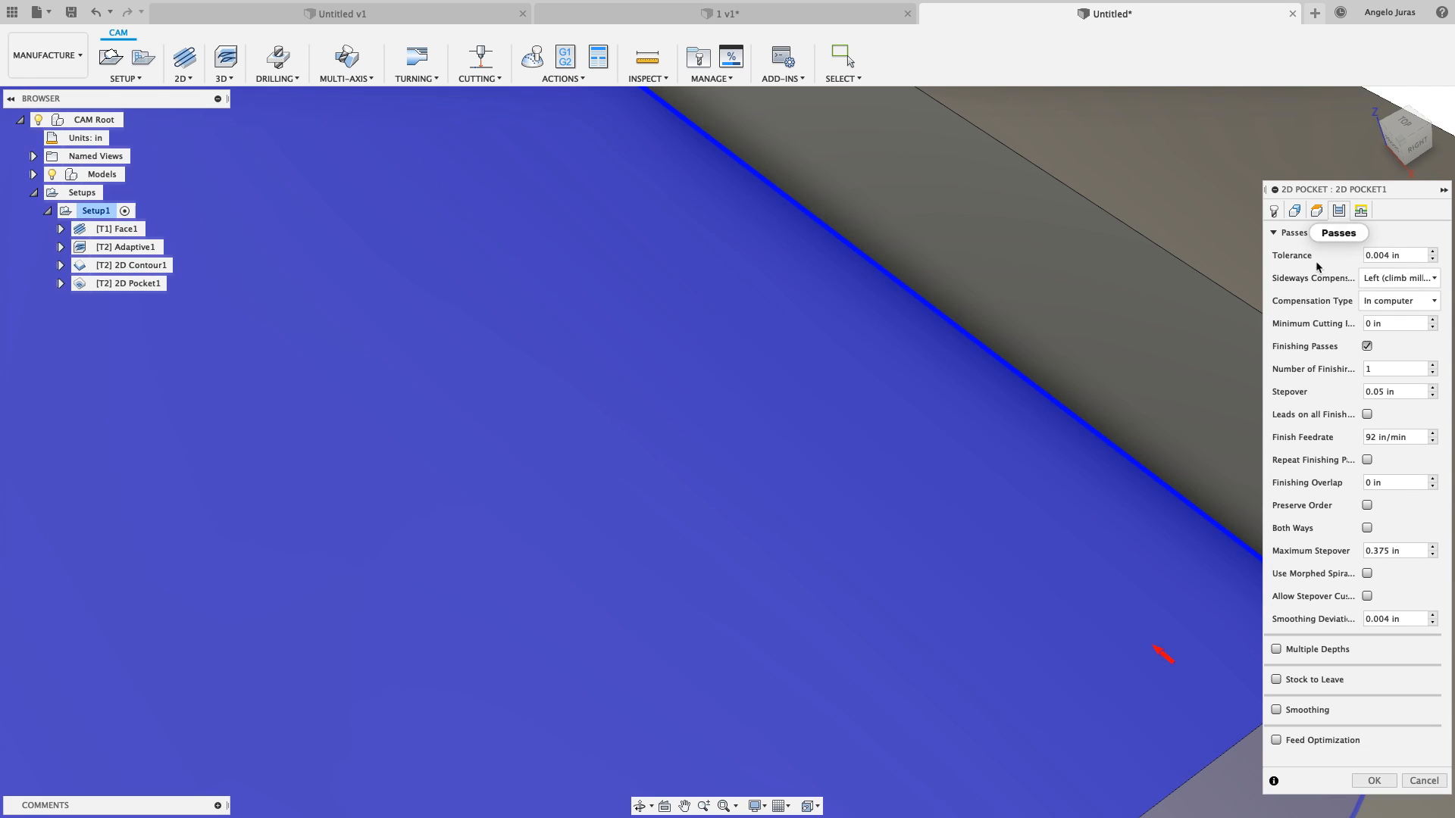
click(1389, 392)
drag(1388, 392, 1310, 410)
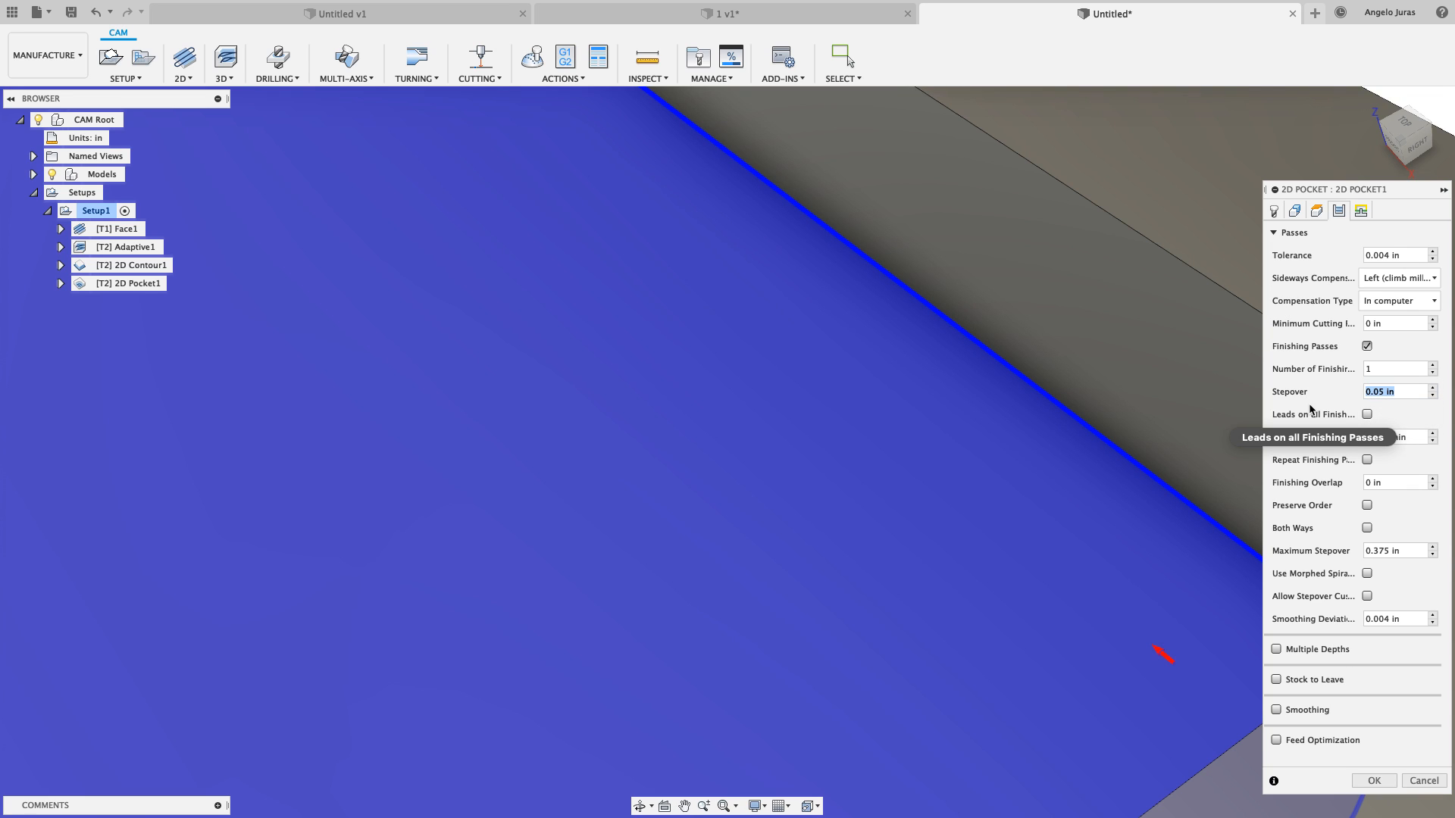
text(.005)
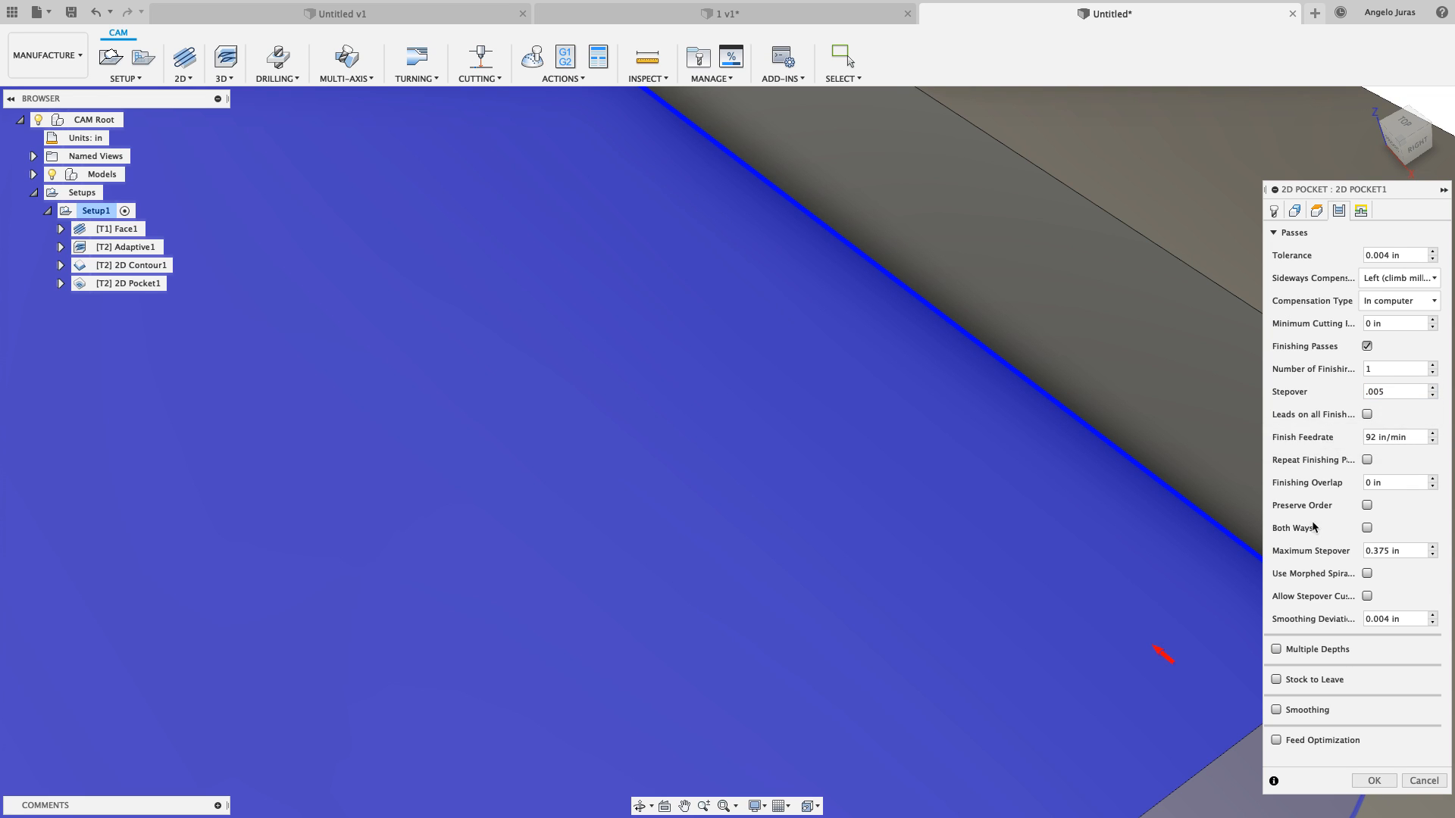
click(1373, 784)
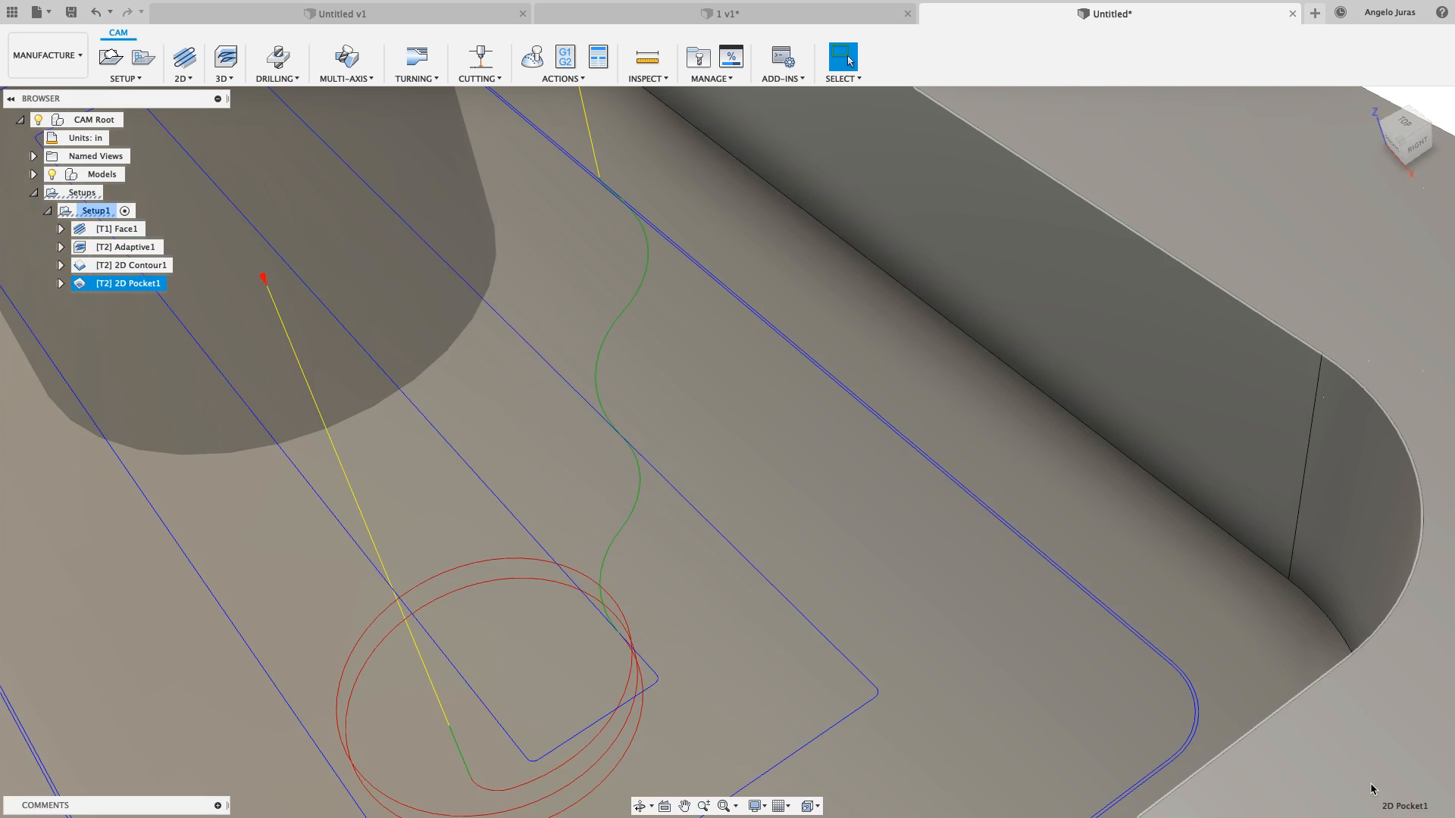
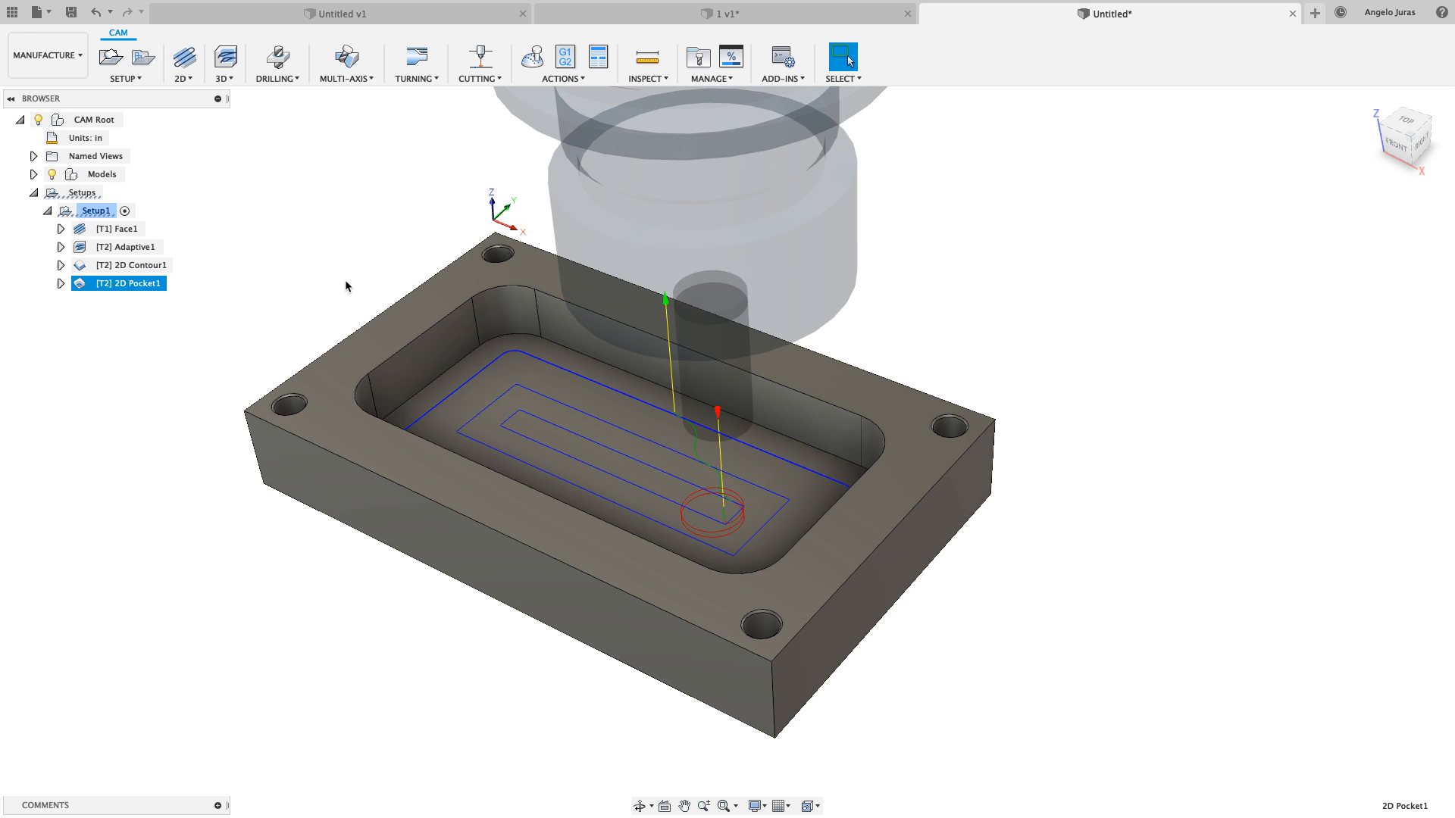
Create a Drill operation using the 3/8" 90° spot drill from the Inch - Aluminum sample library
click(277, 57)
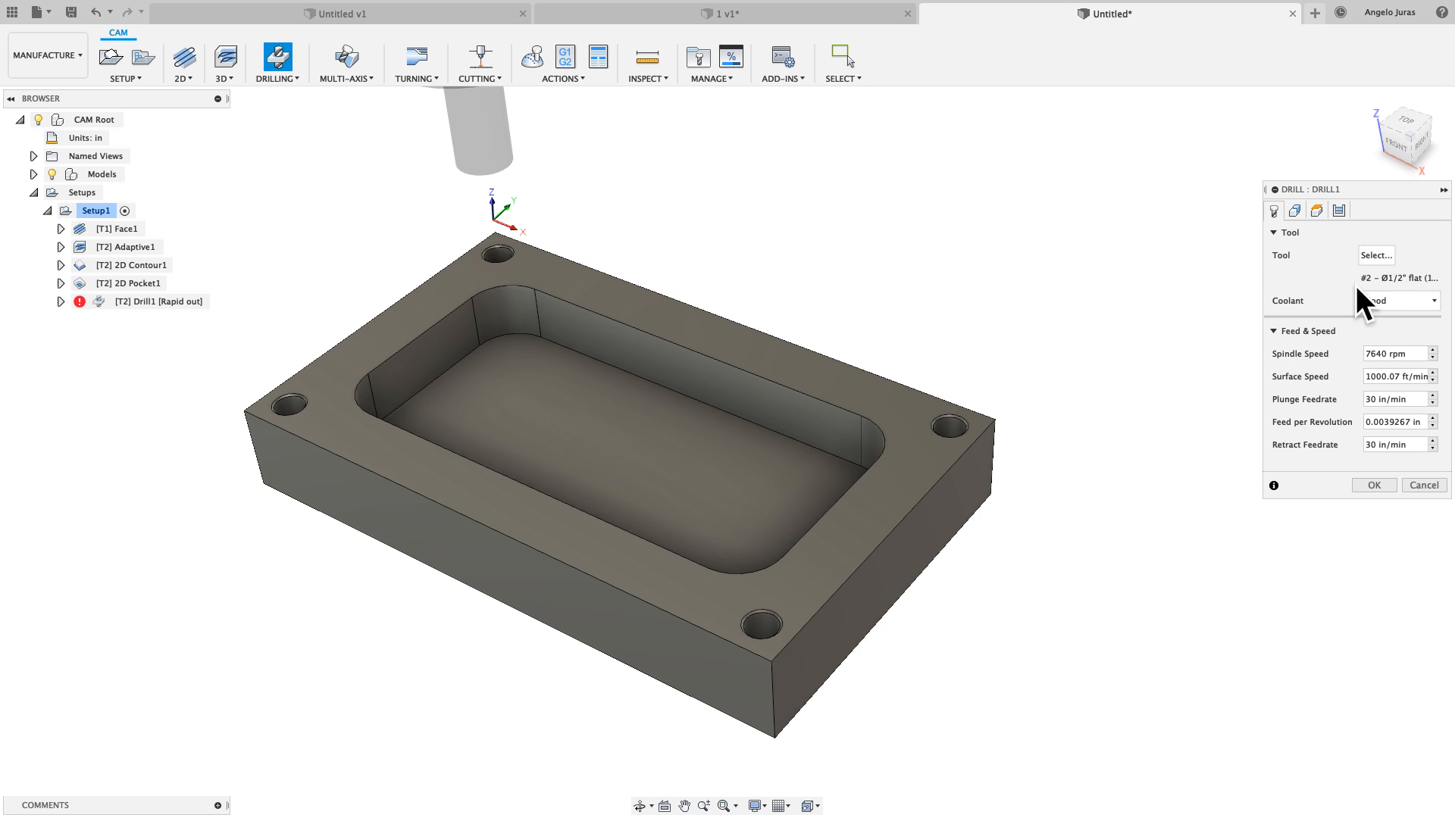
click(1373, 258)
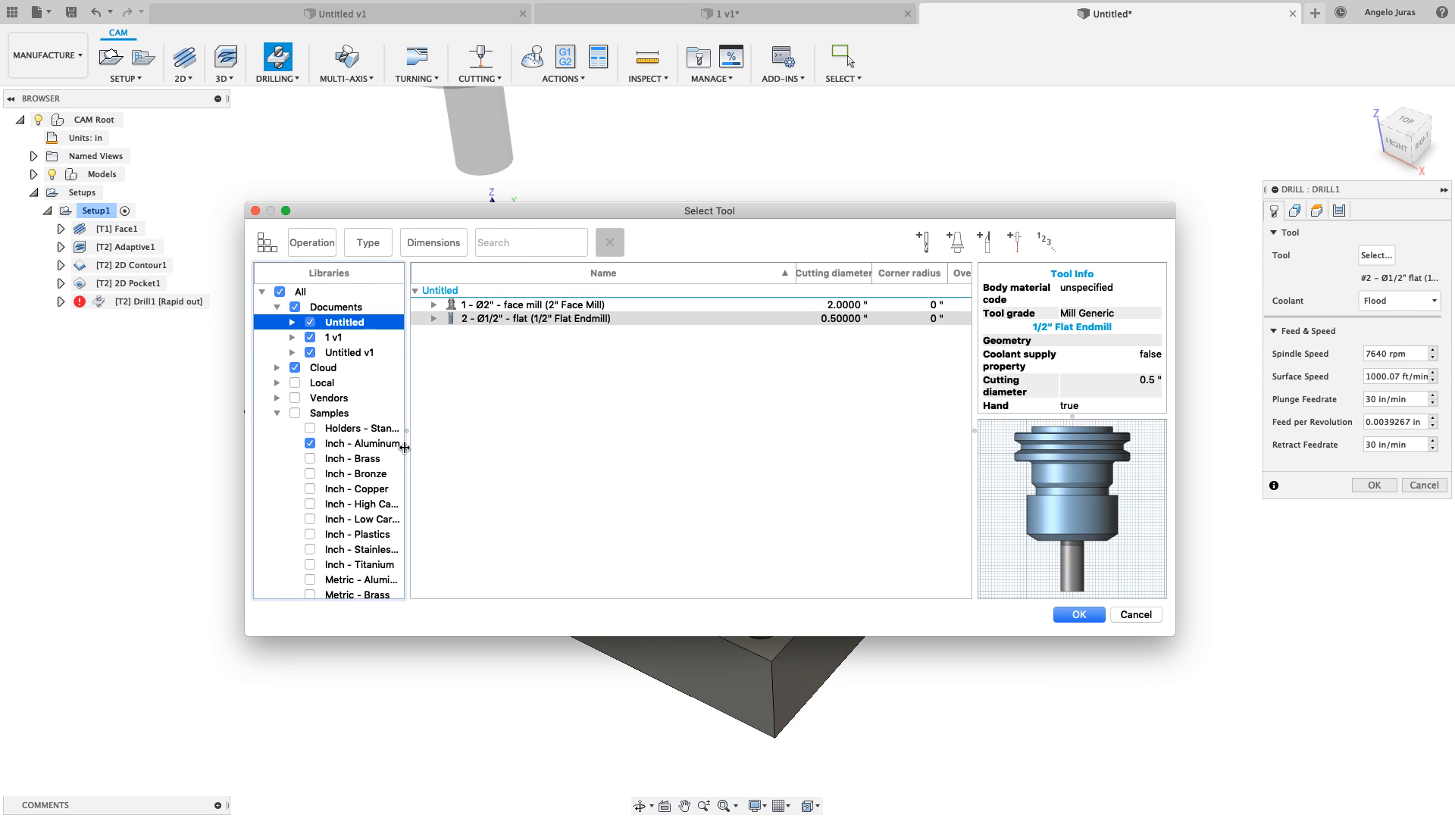
click(359, 447)
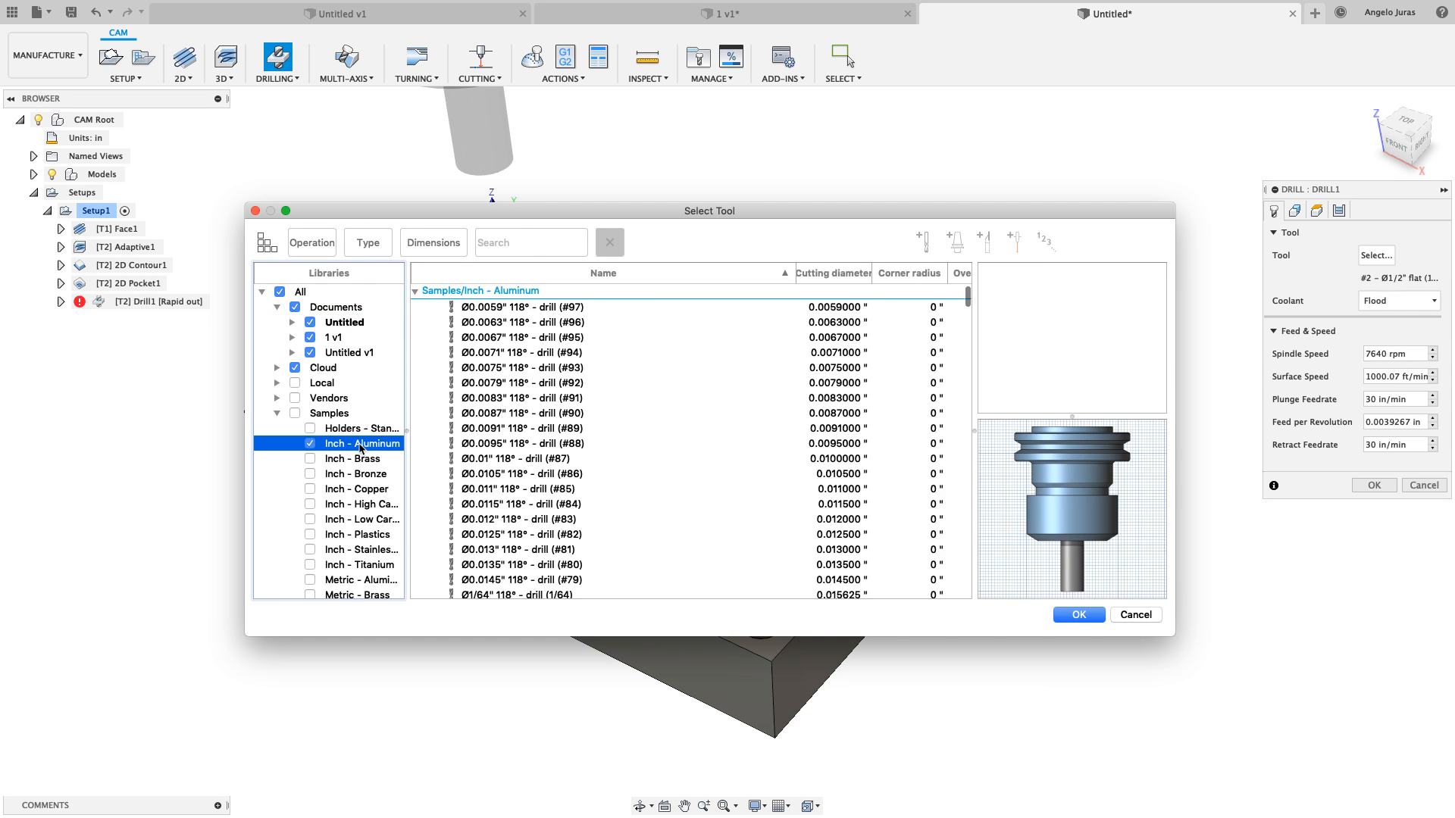
click(370, 245)
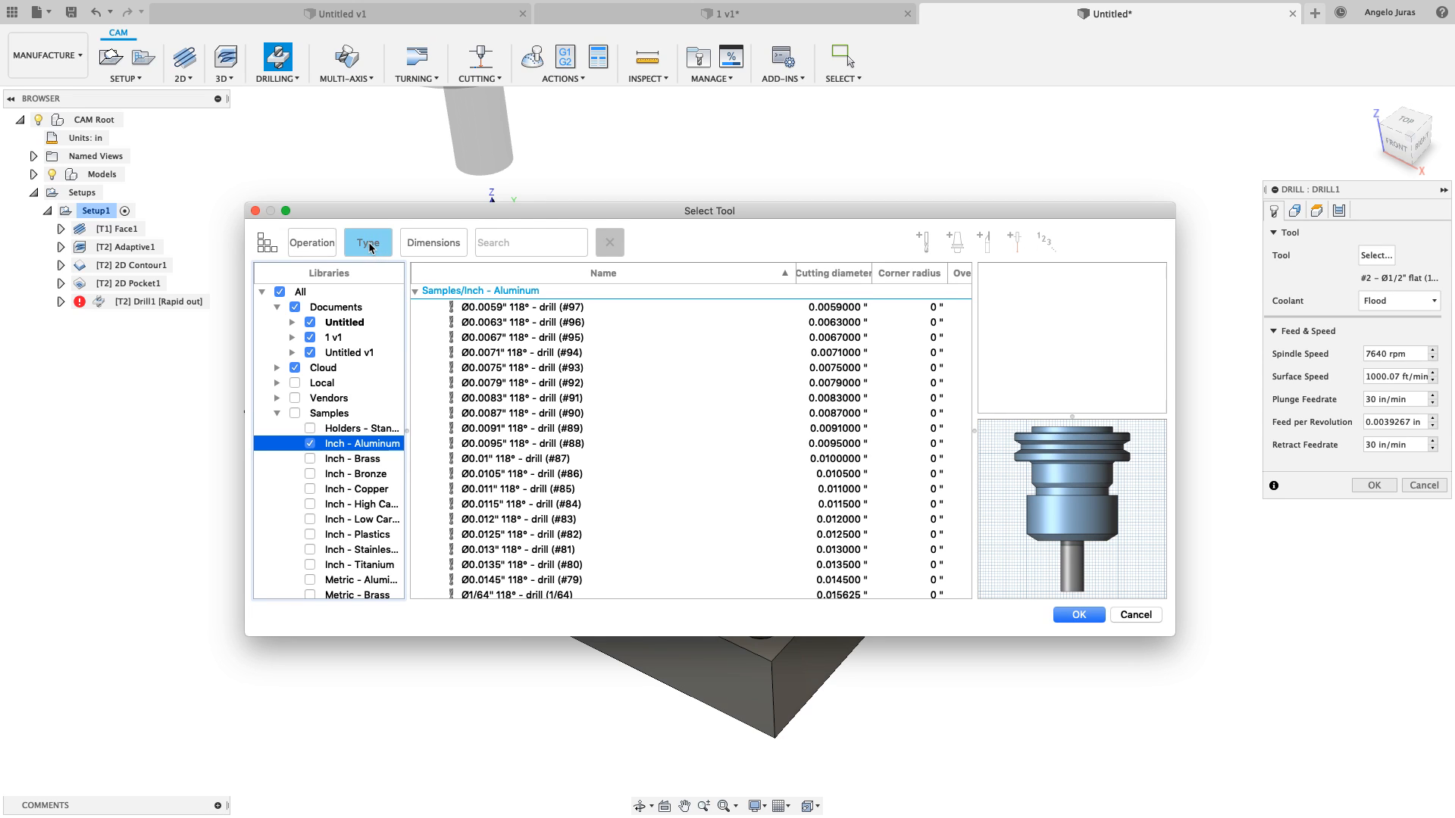
click(520, 470)
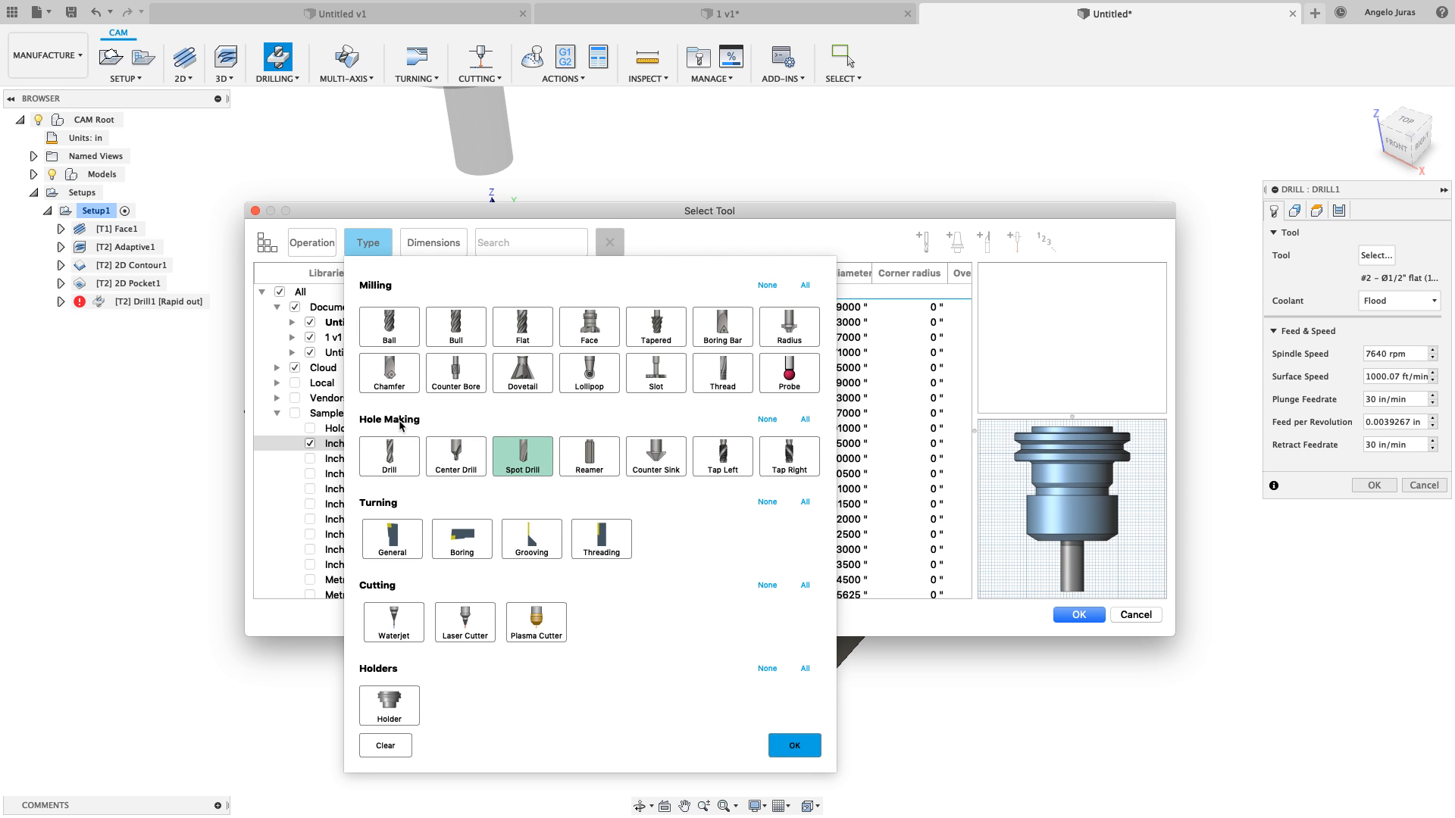
click(785, 744)
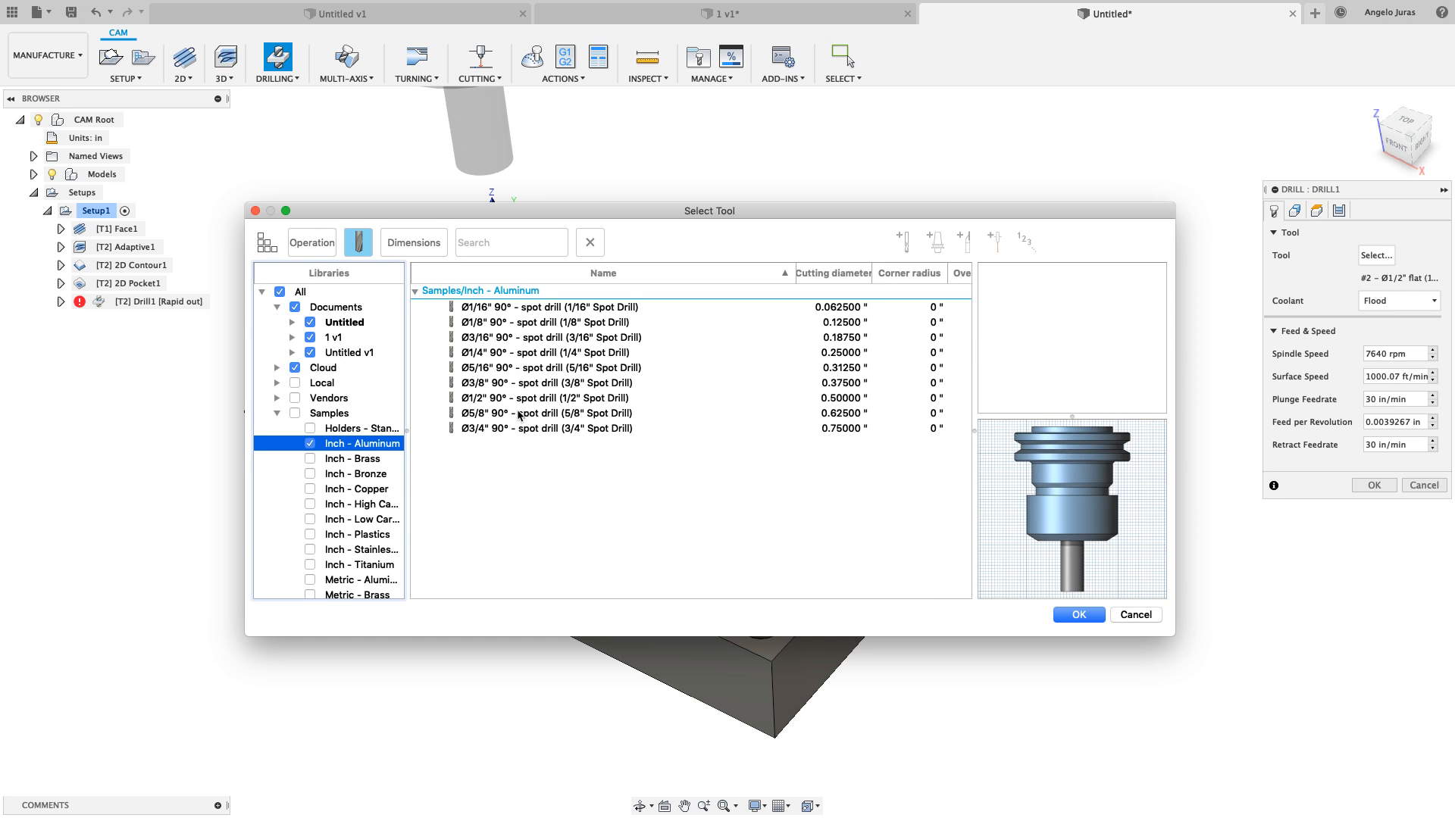
click(479, 384)
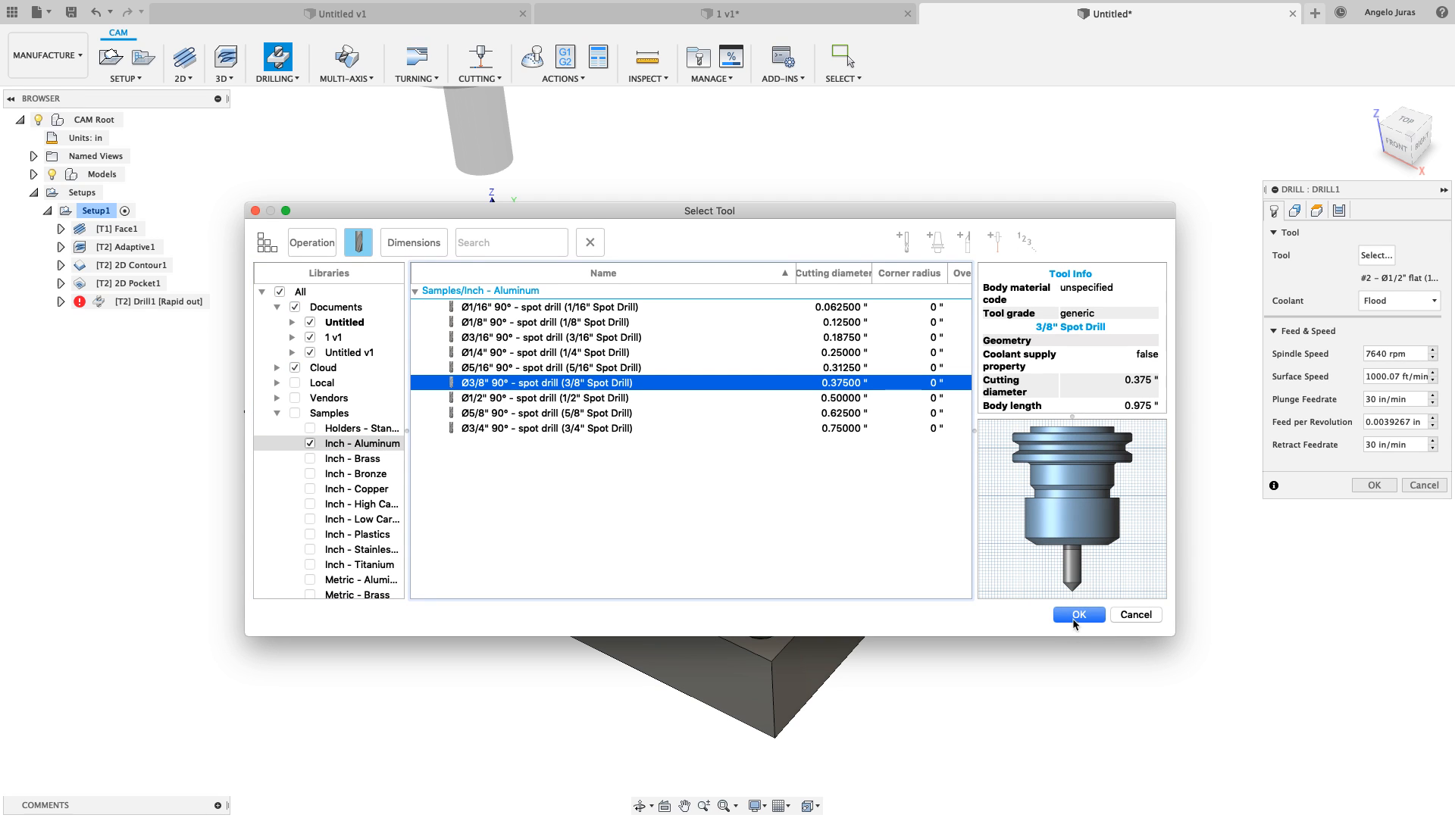
click(1074, 617)
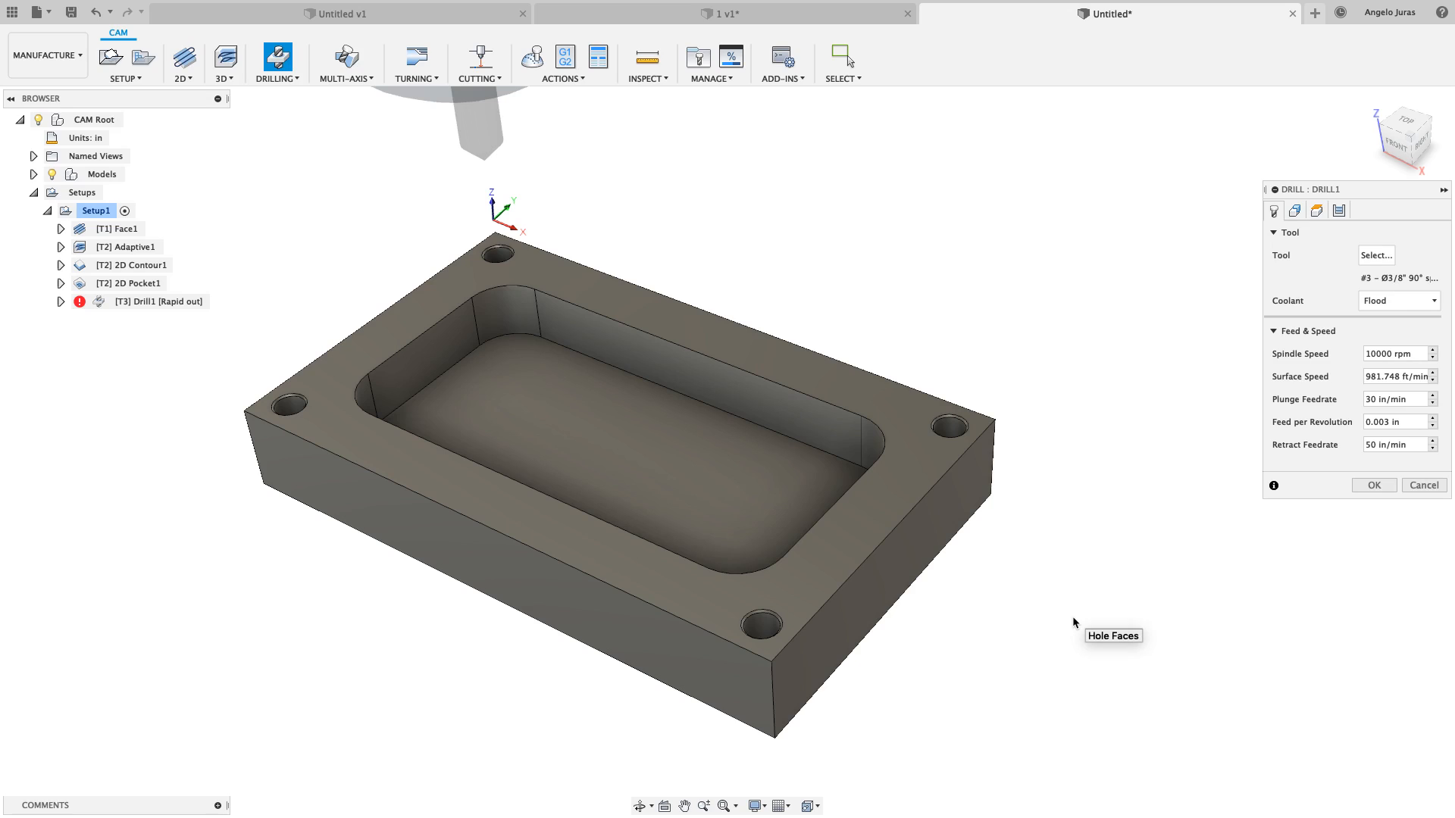
Select the chamfer face of one corner hole for spot drilling and include all holes of the same diameter
click(1295, 212)
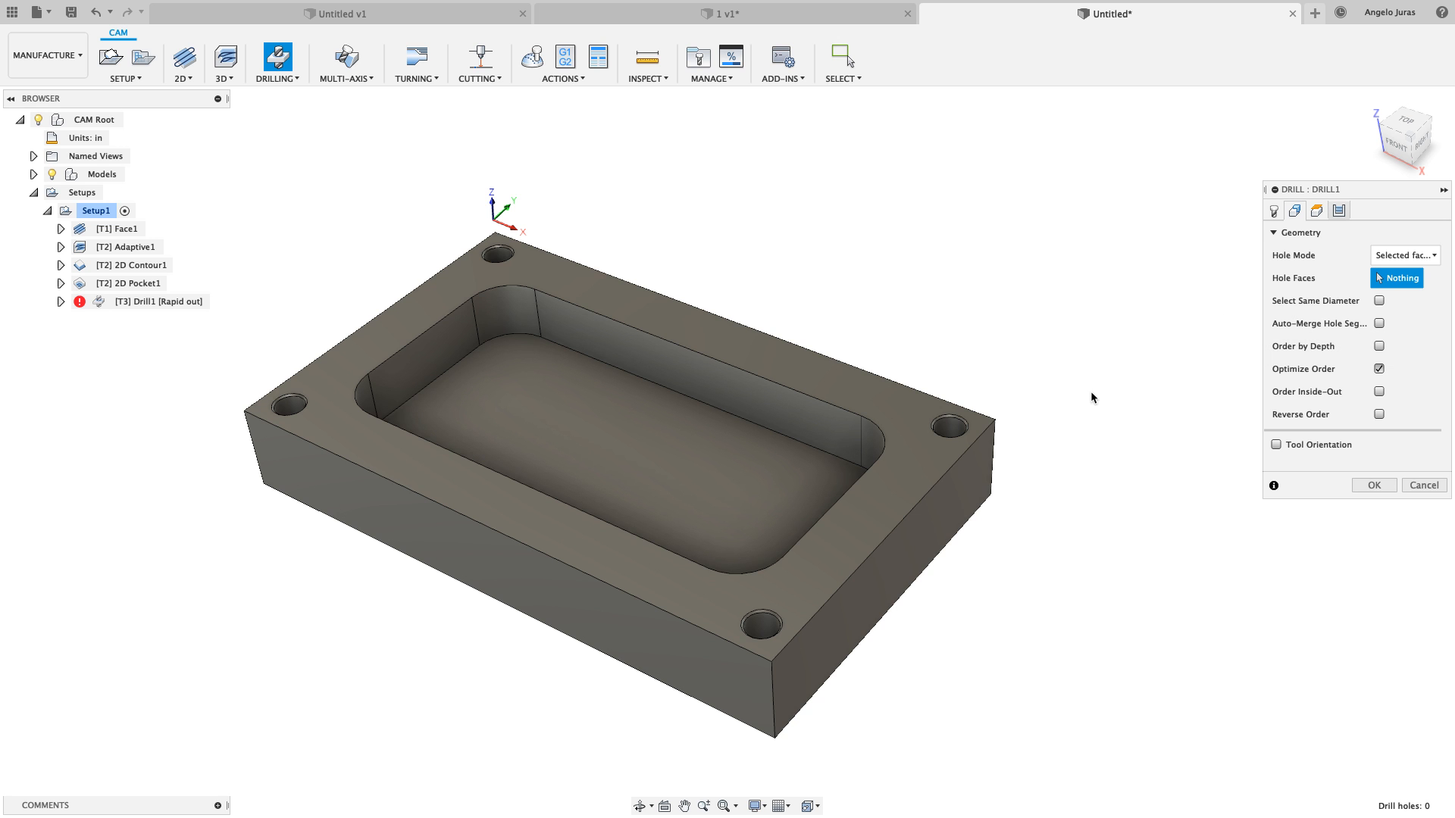
scroll(989, 446, up, 10)
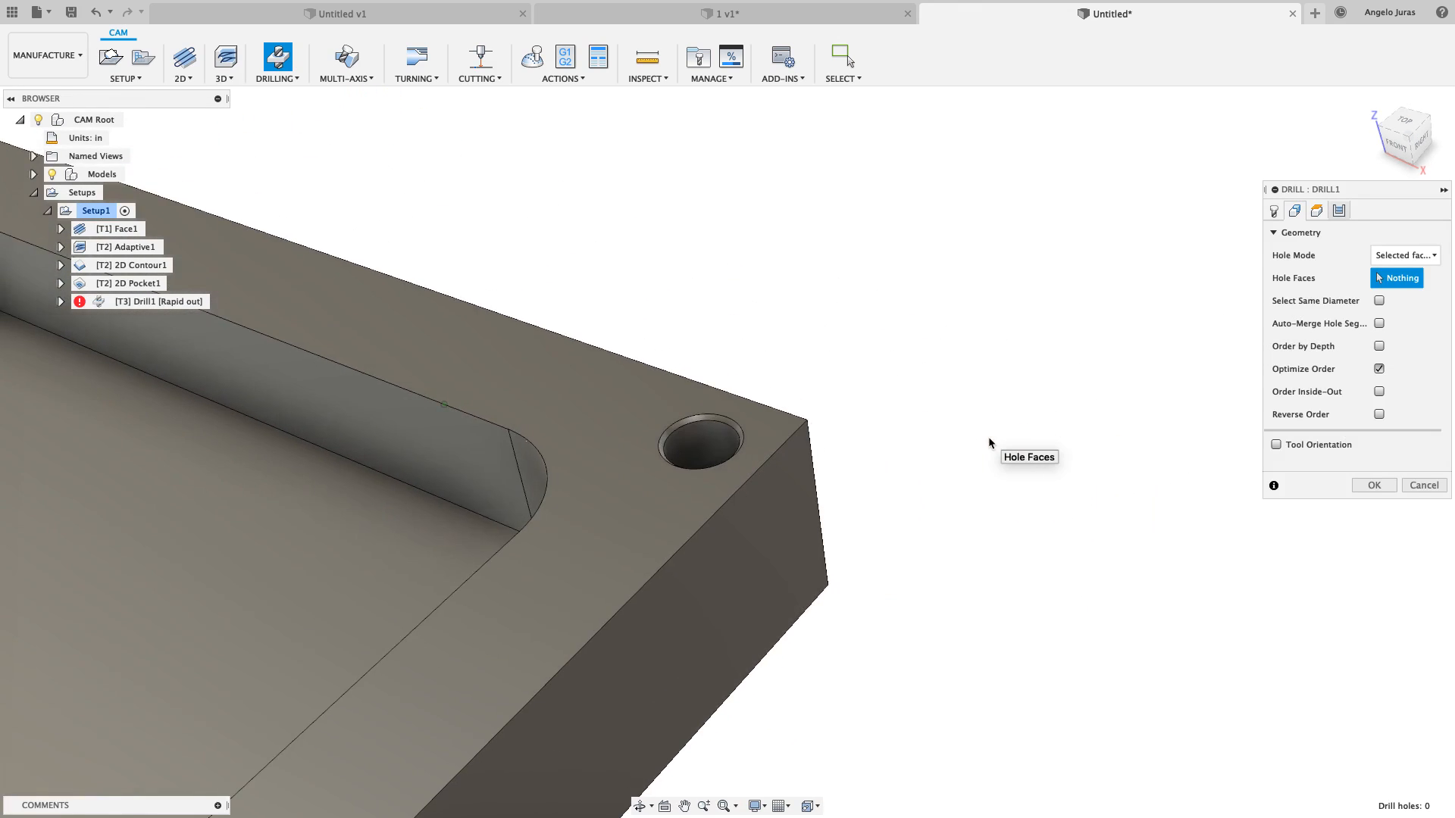
scroll(988, 437, up, 2)
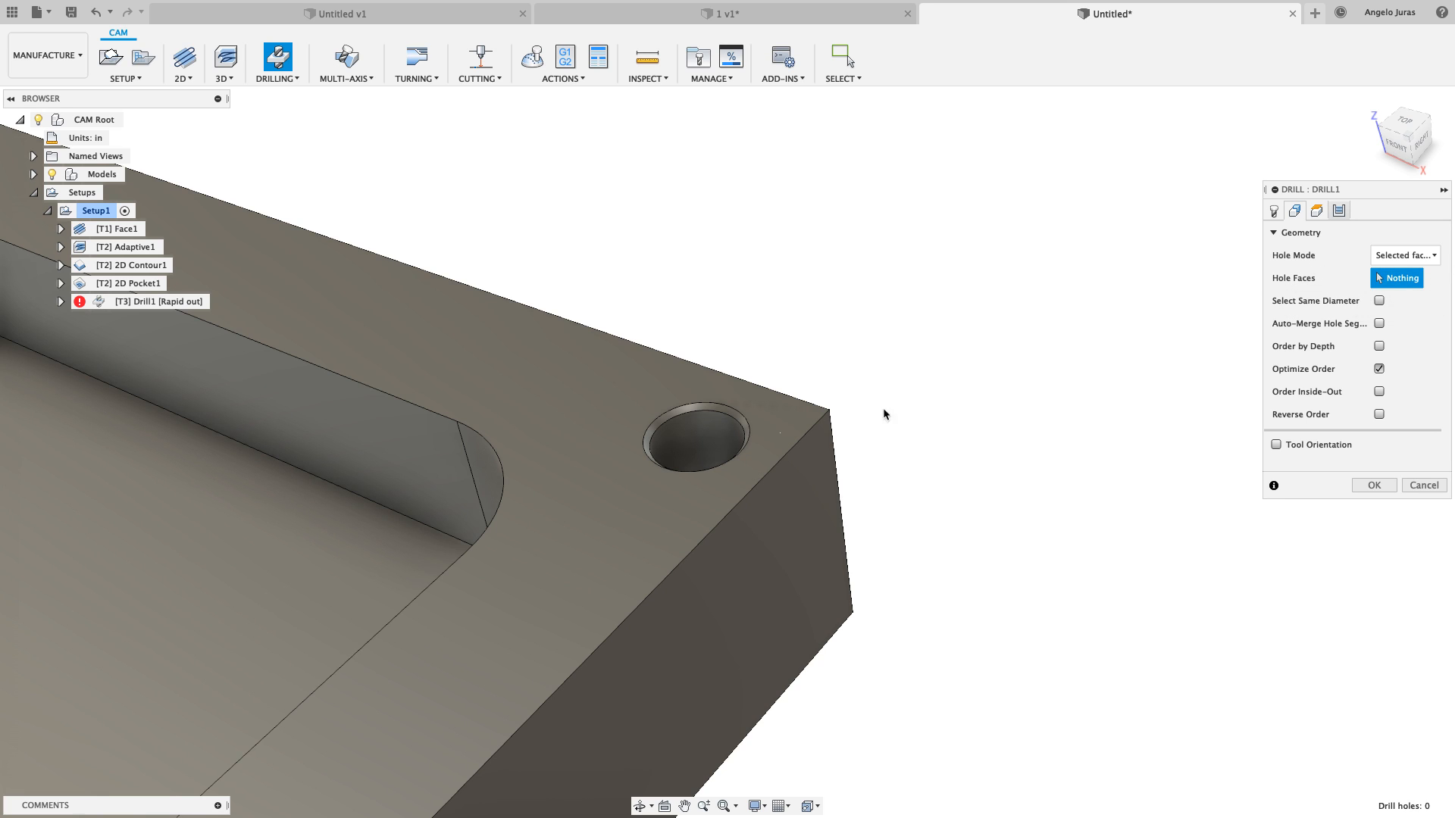
click(732, 417)
shift+middle_drag(732, 417, 768, 410)
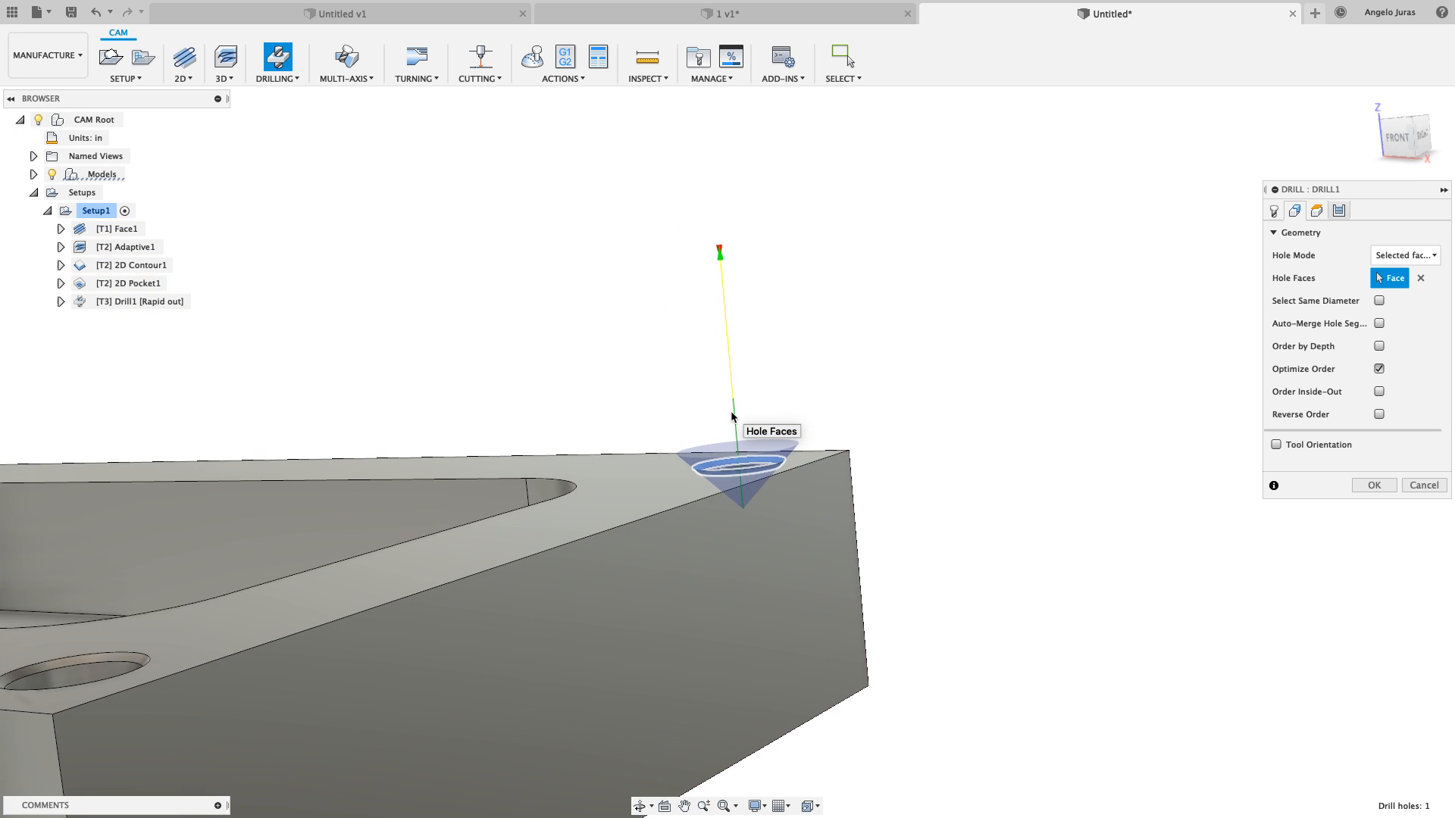
click(1399, 142)
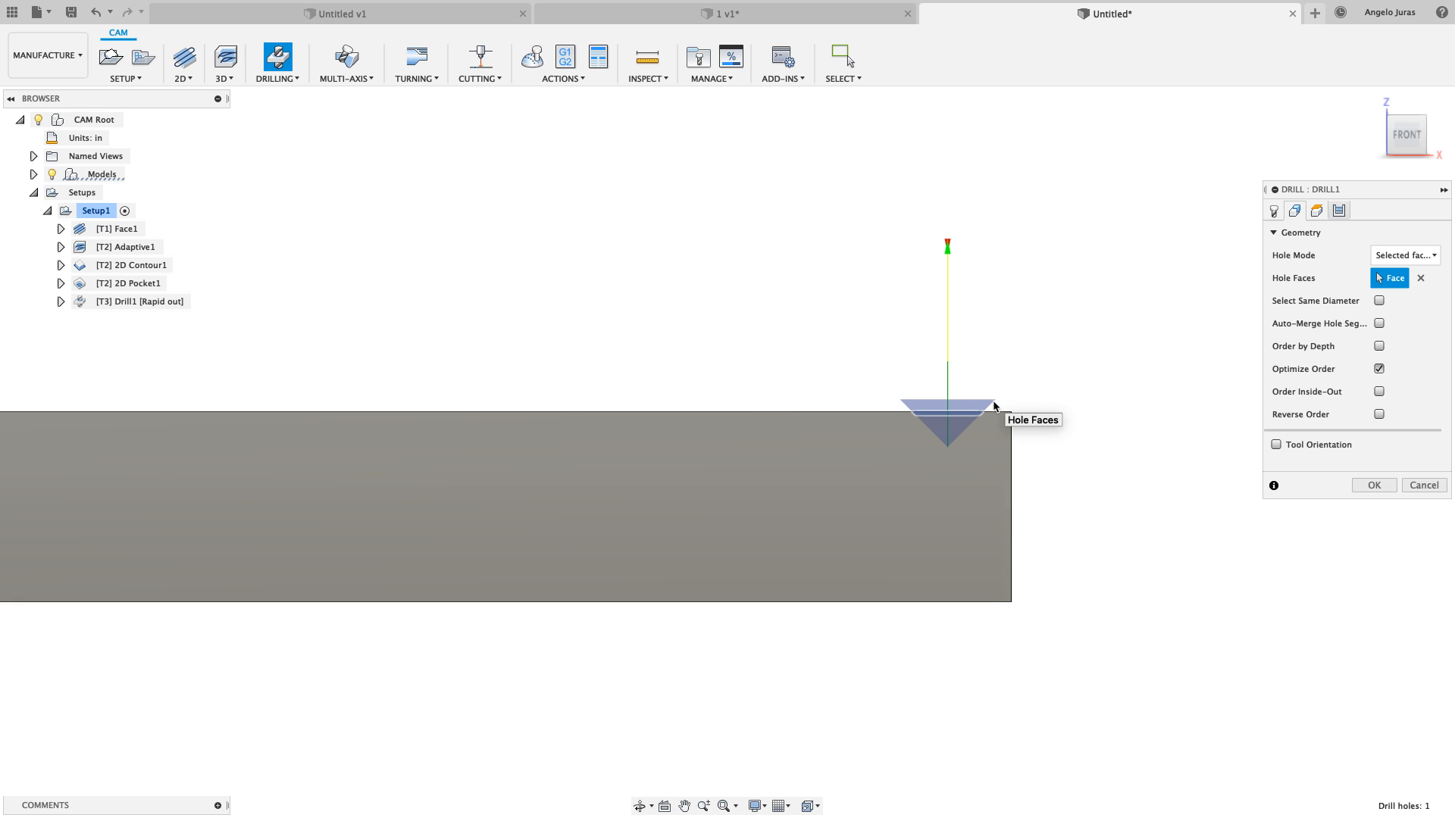
shift+scroll(993, 401, up, 5)
scroll(993, 400, down, 10)
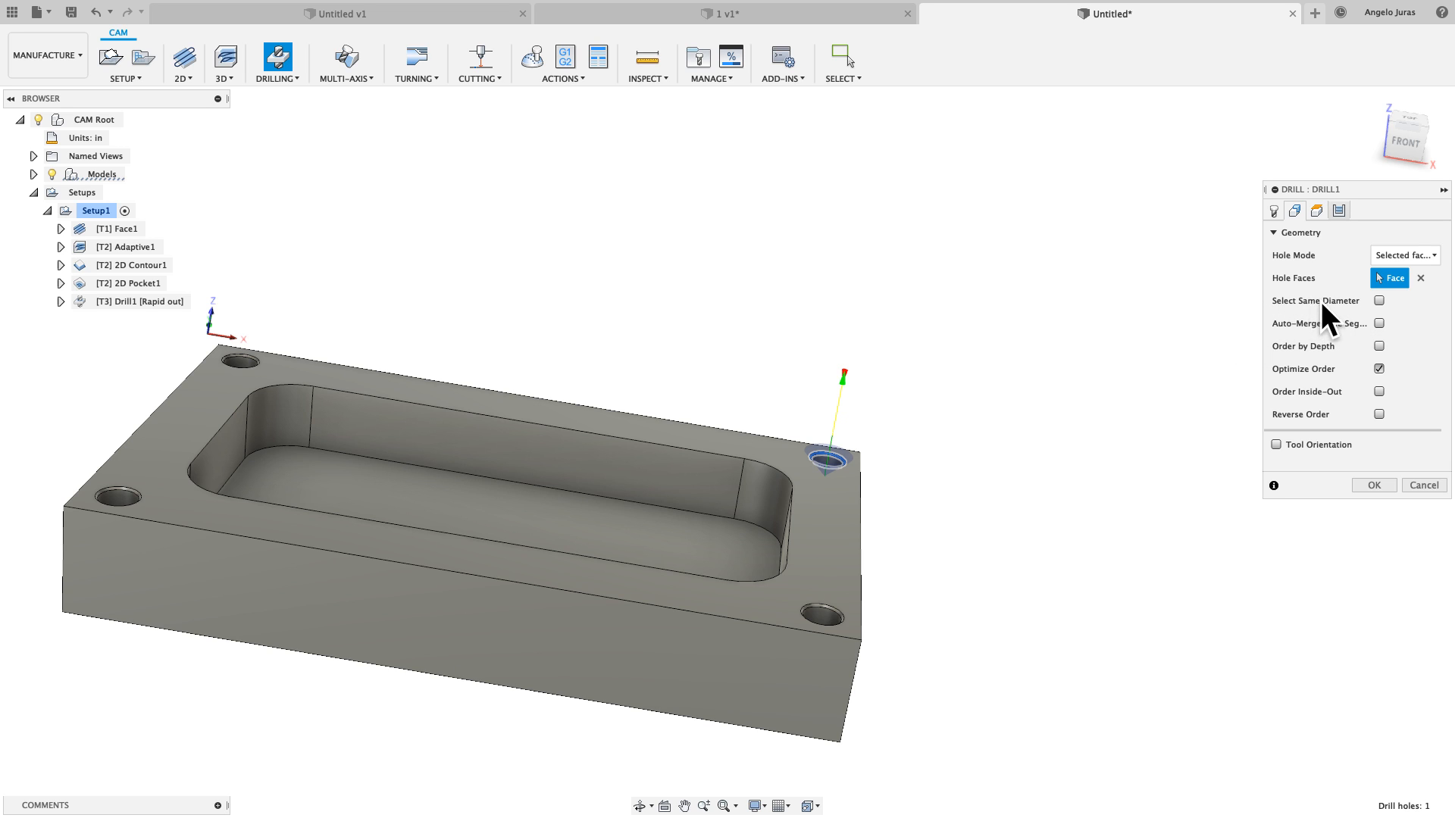
click(1379, 301)
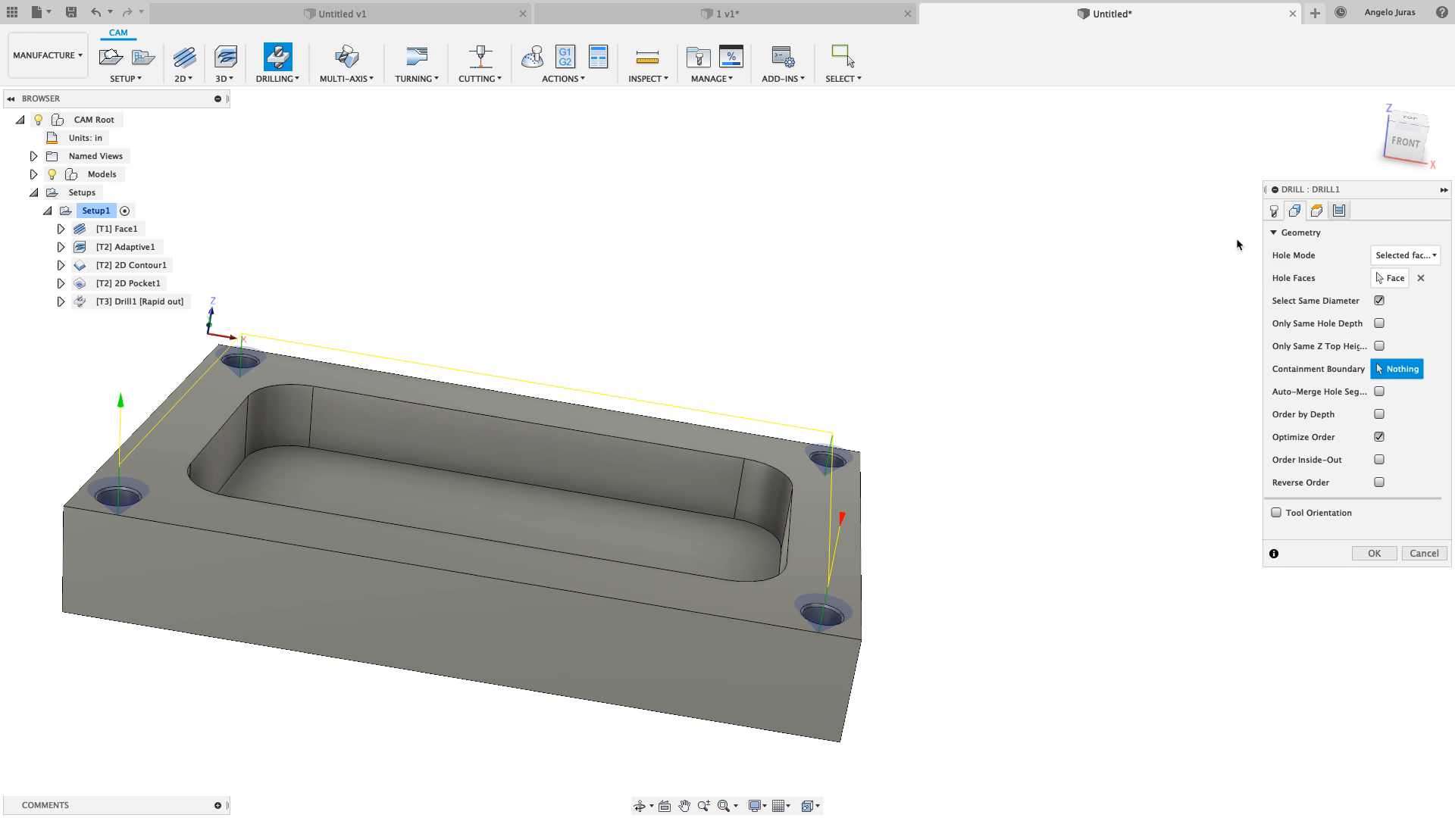
Set the spot drilling cycle to Counterboring – dwell and rapid out with a 0.3 s dwelling period and confirm the operation
click(1318, 211)
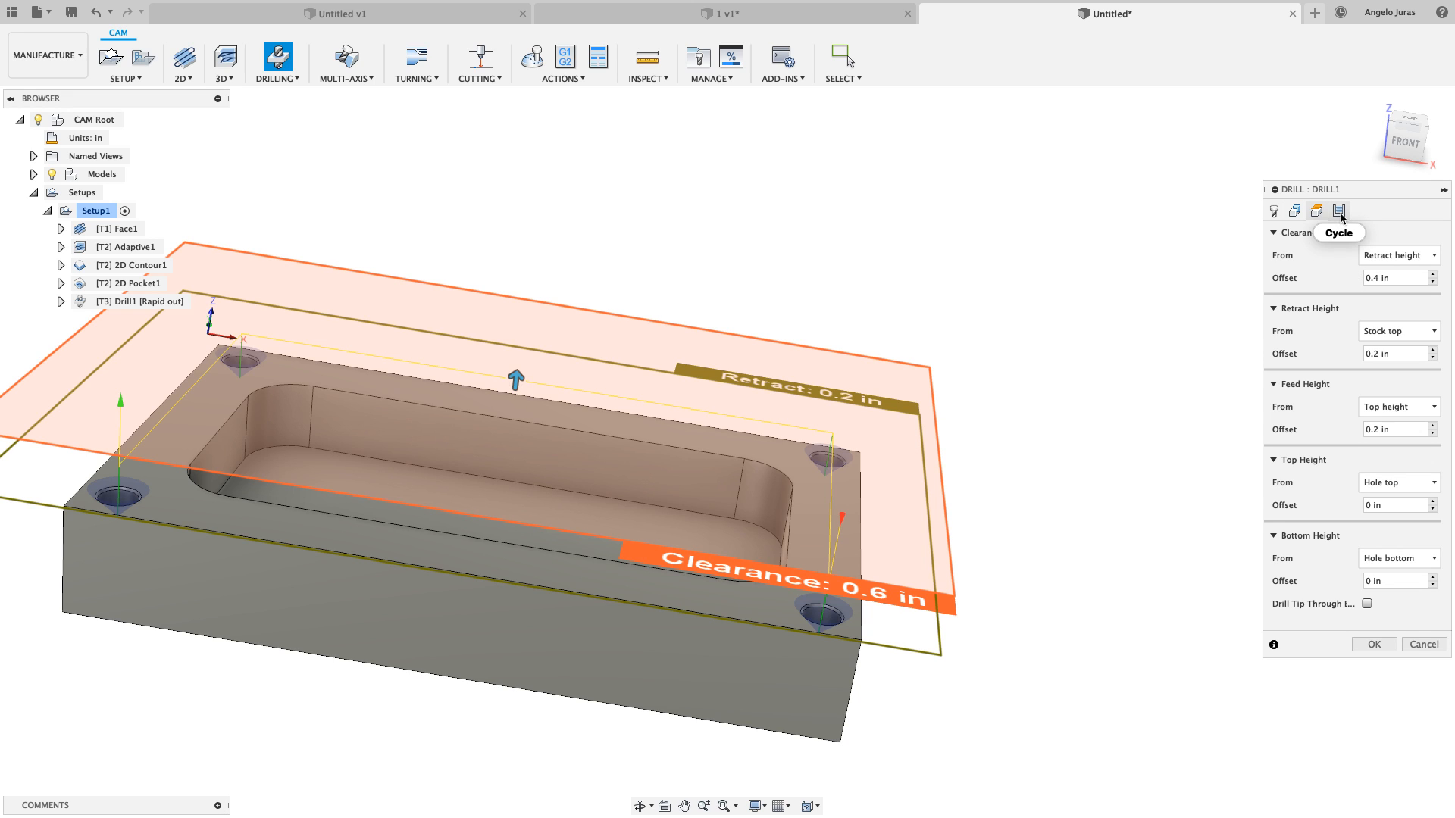
click(1339, 212)
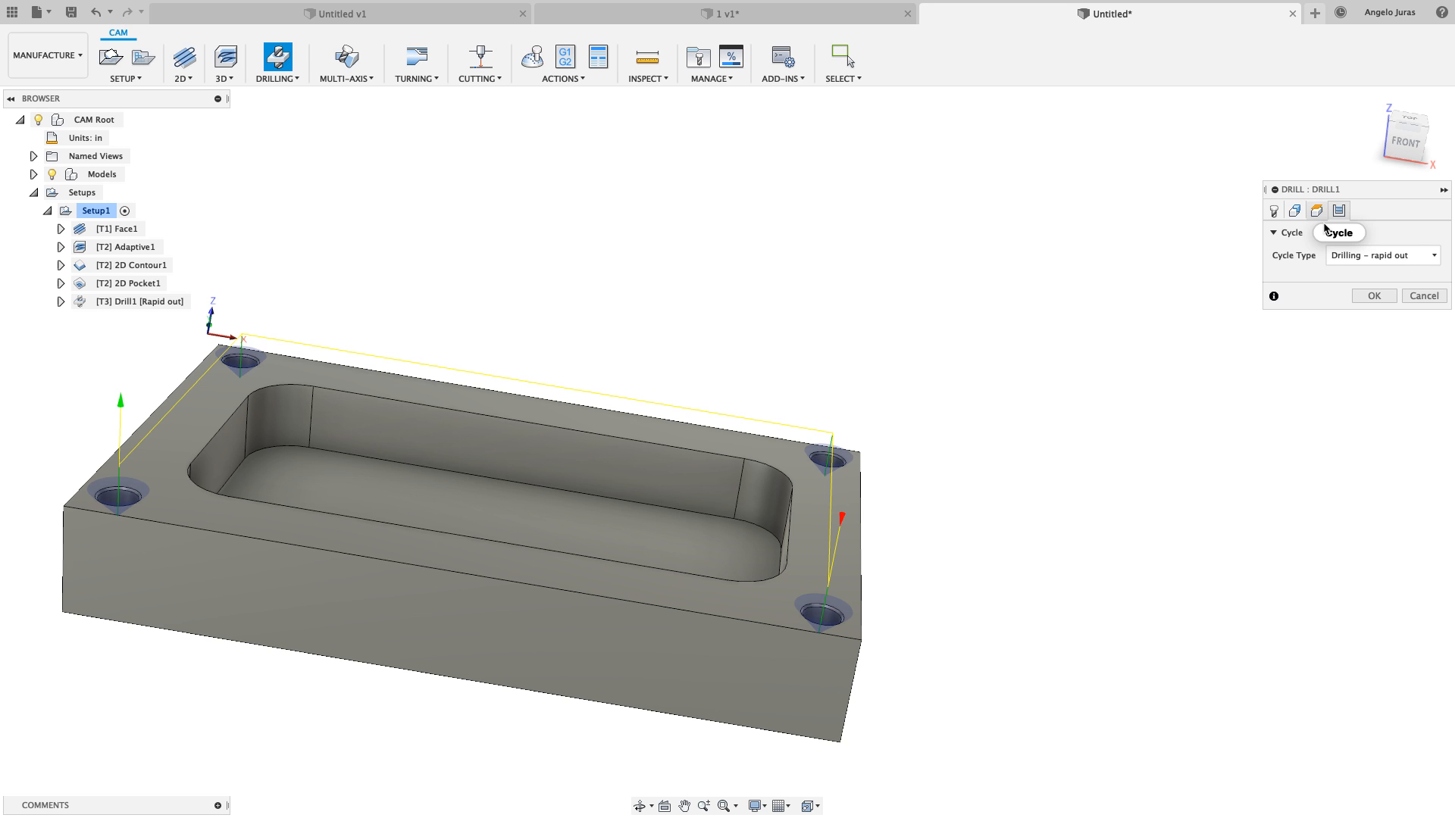
click(1434, 258)
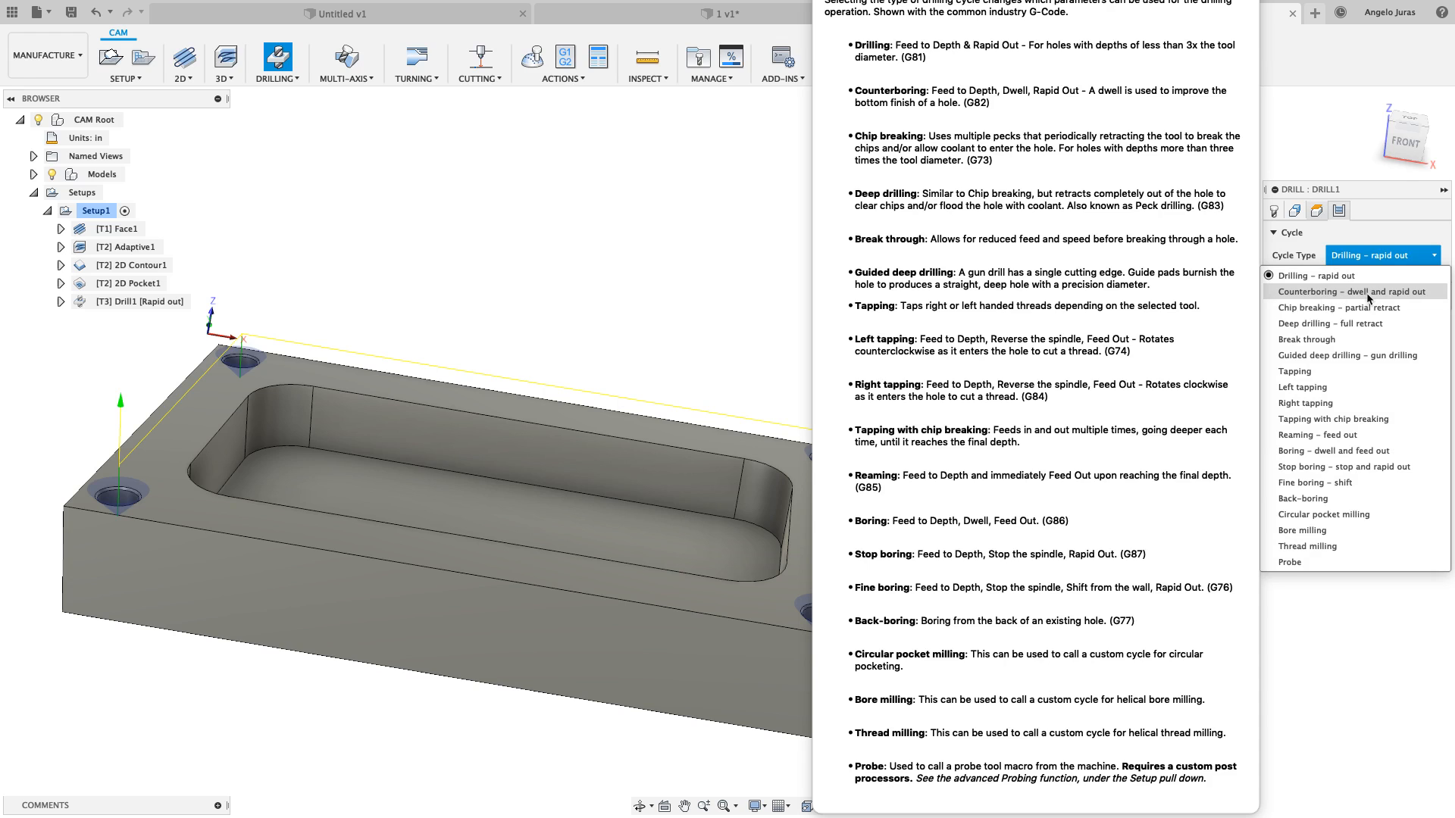
click(1321, 292)
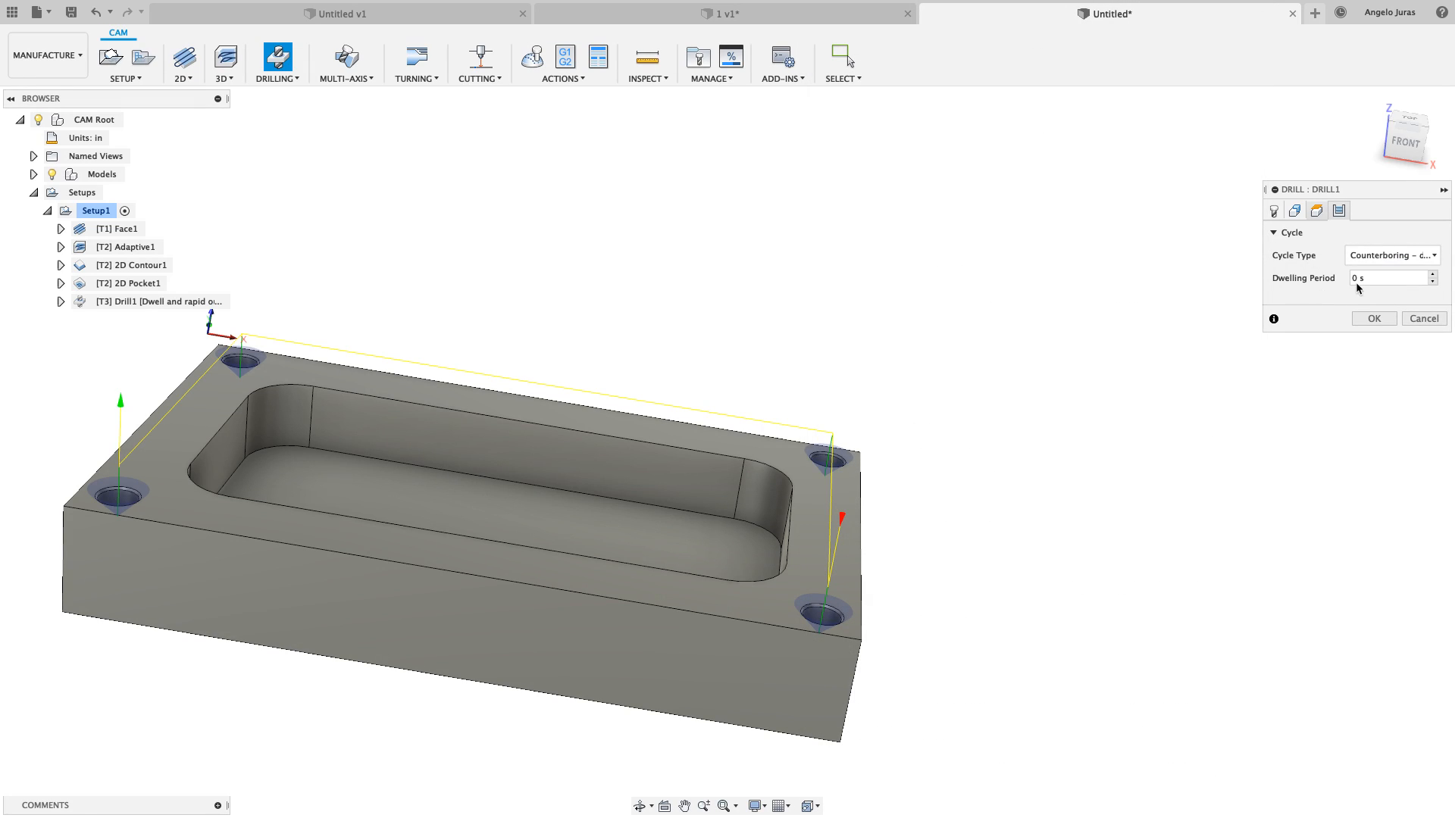
click(1385, 278)
text(.3)
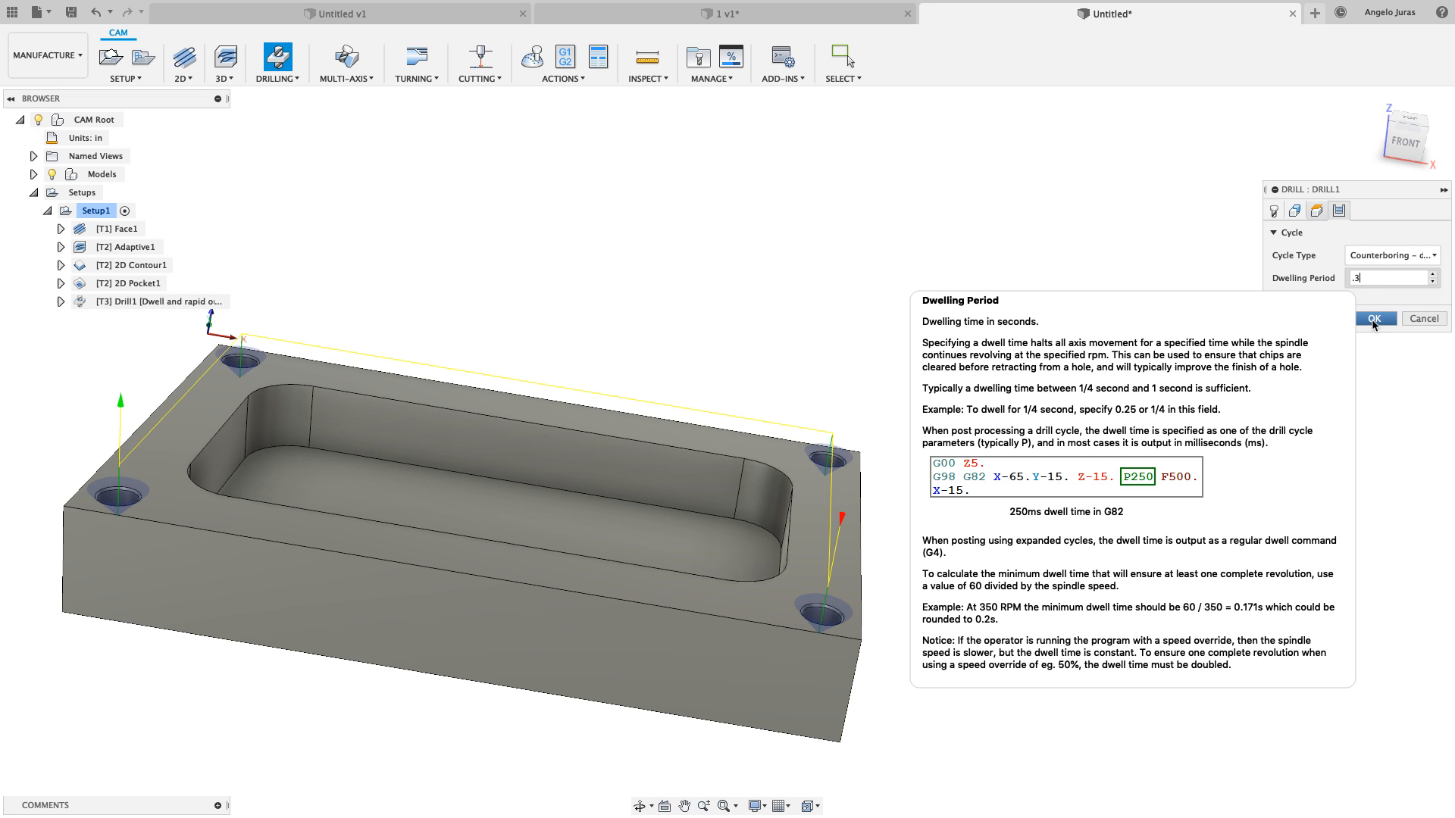
click(1373, 319)
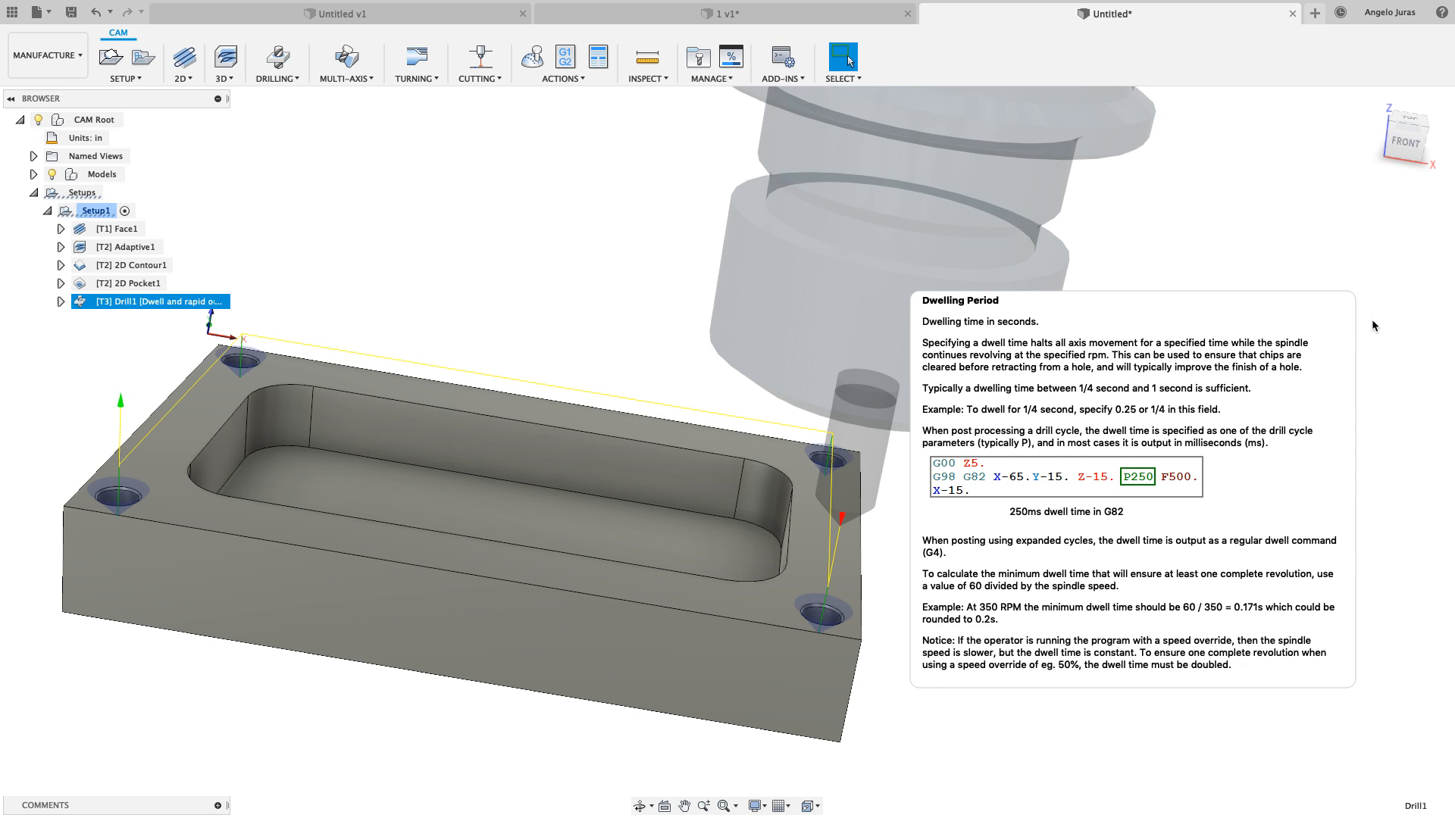
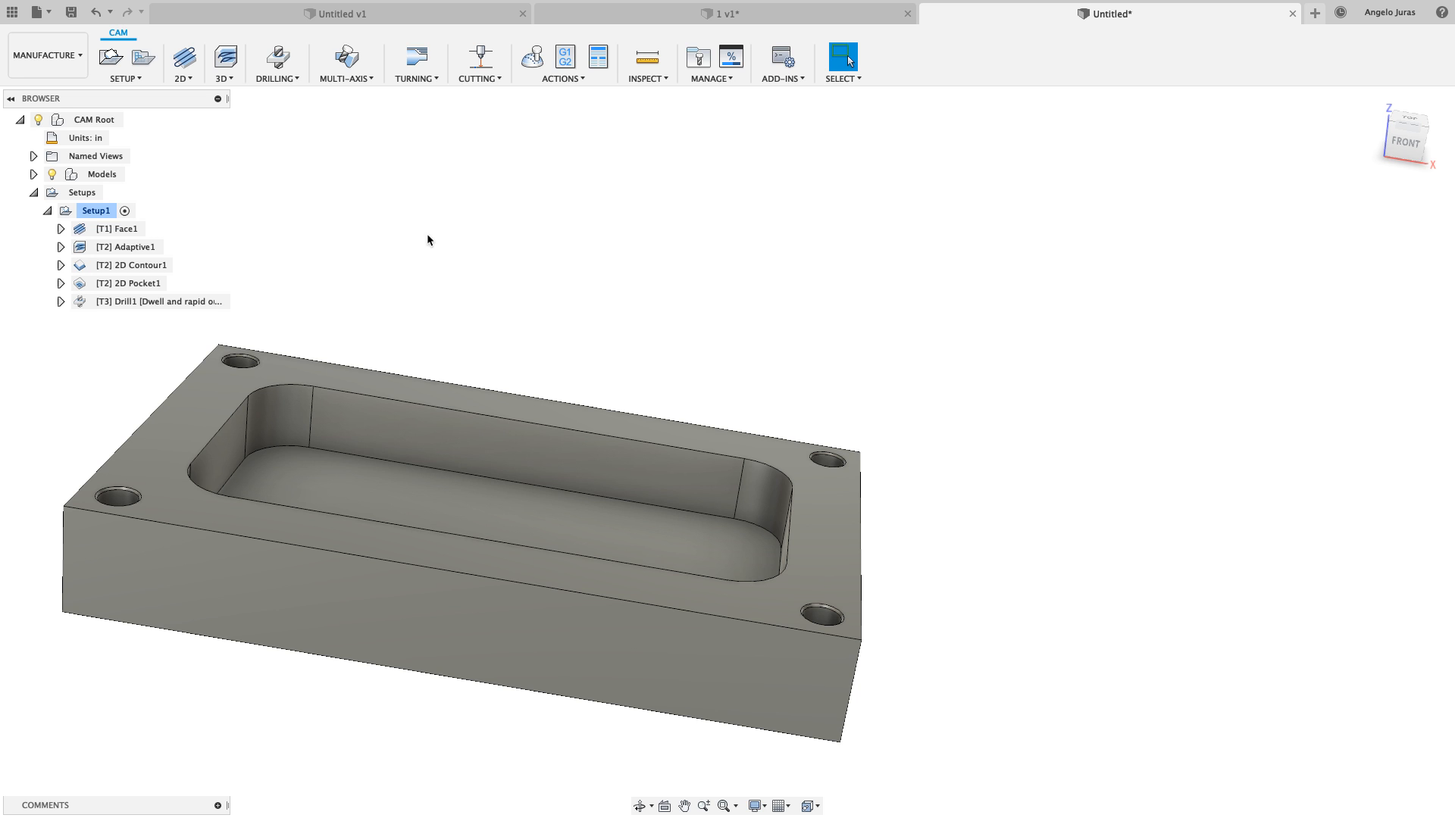
Create a second Drill operation using the 1/4" 118° drill from the Inch - Aluminum sample library
click(278, 59)
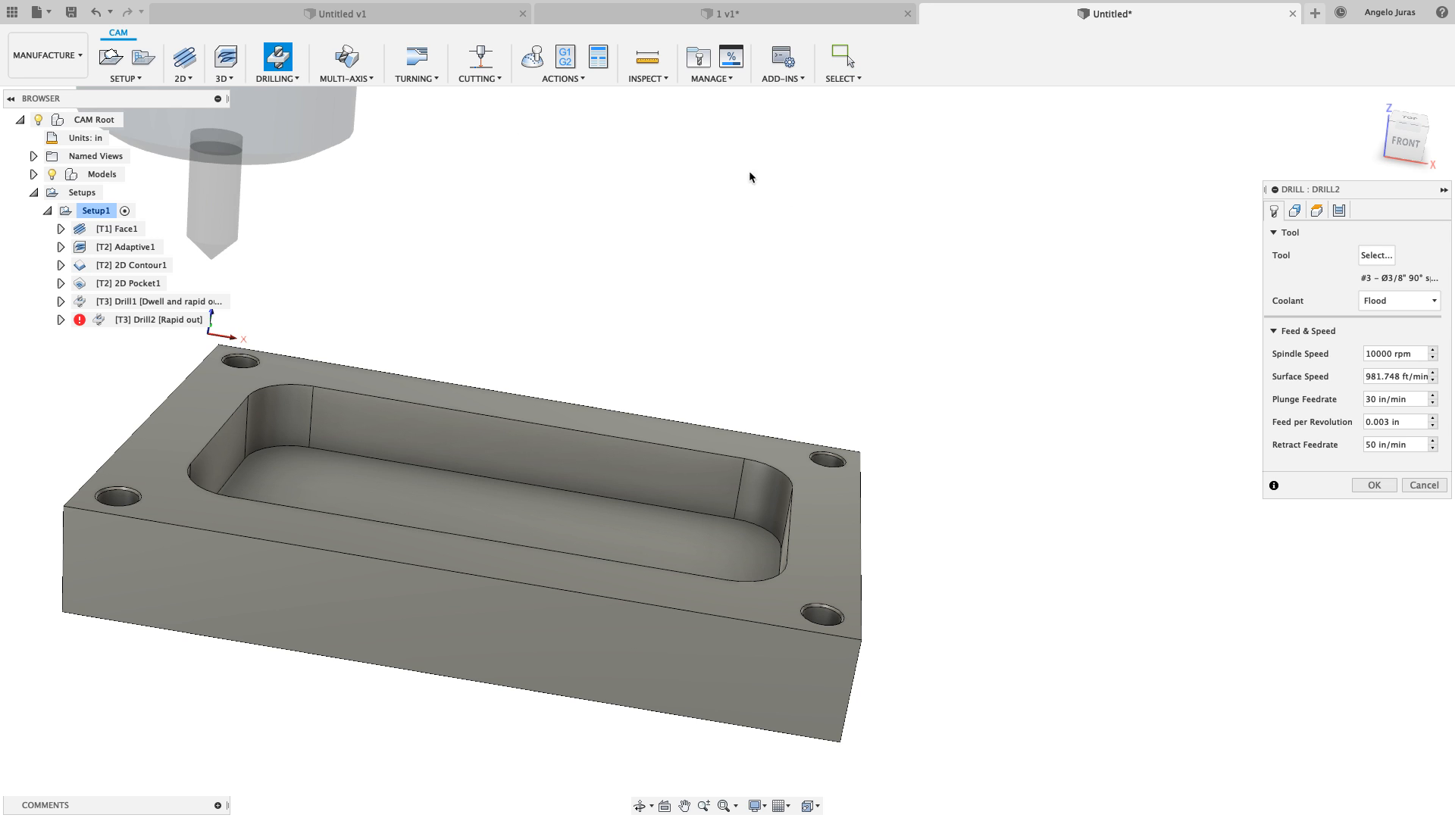
click(1377, 255)
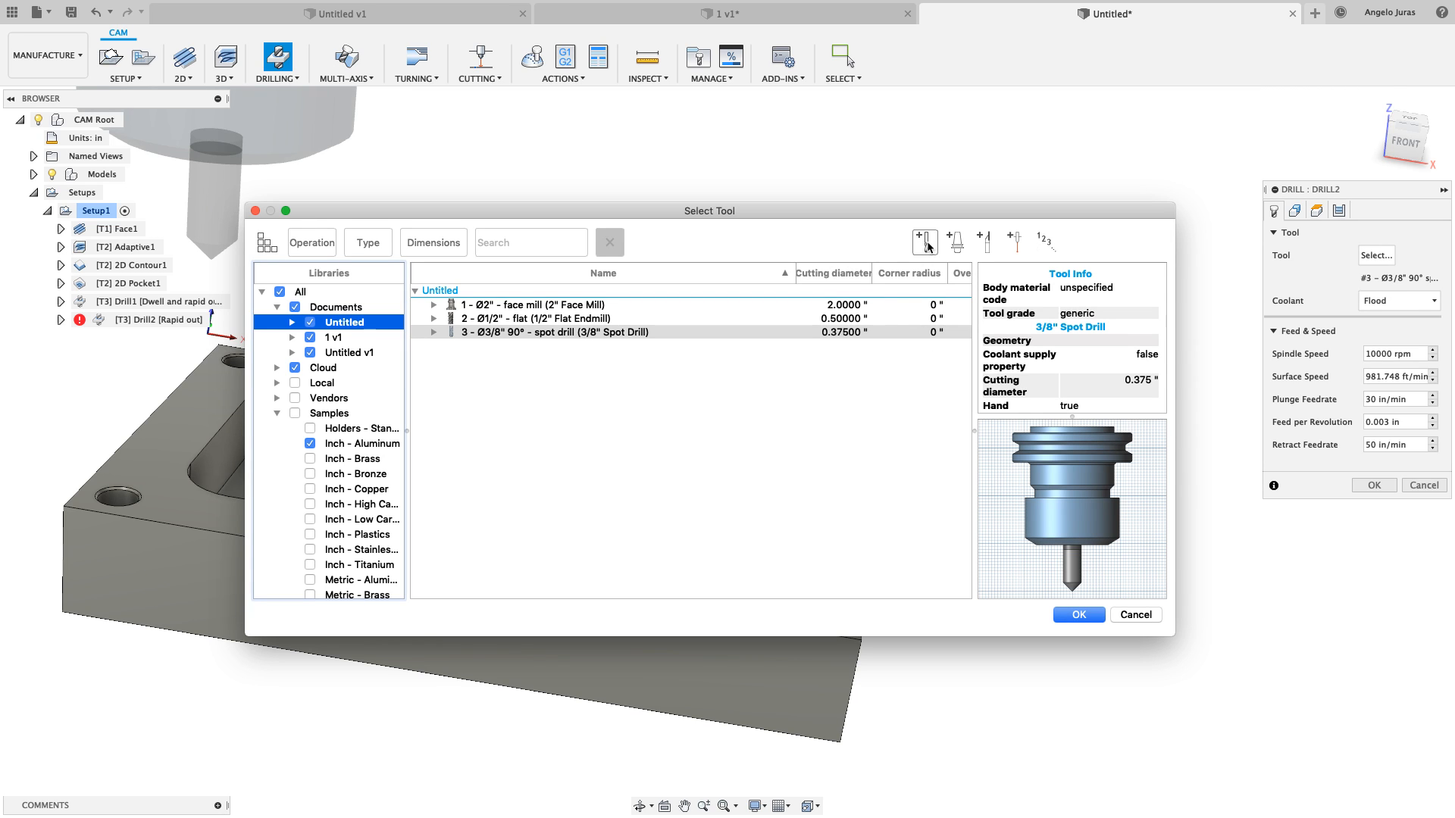
click(334, 446)
click(501, 236)
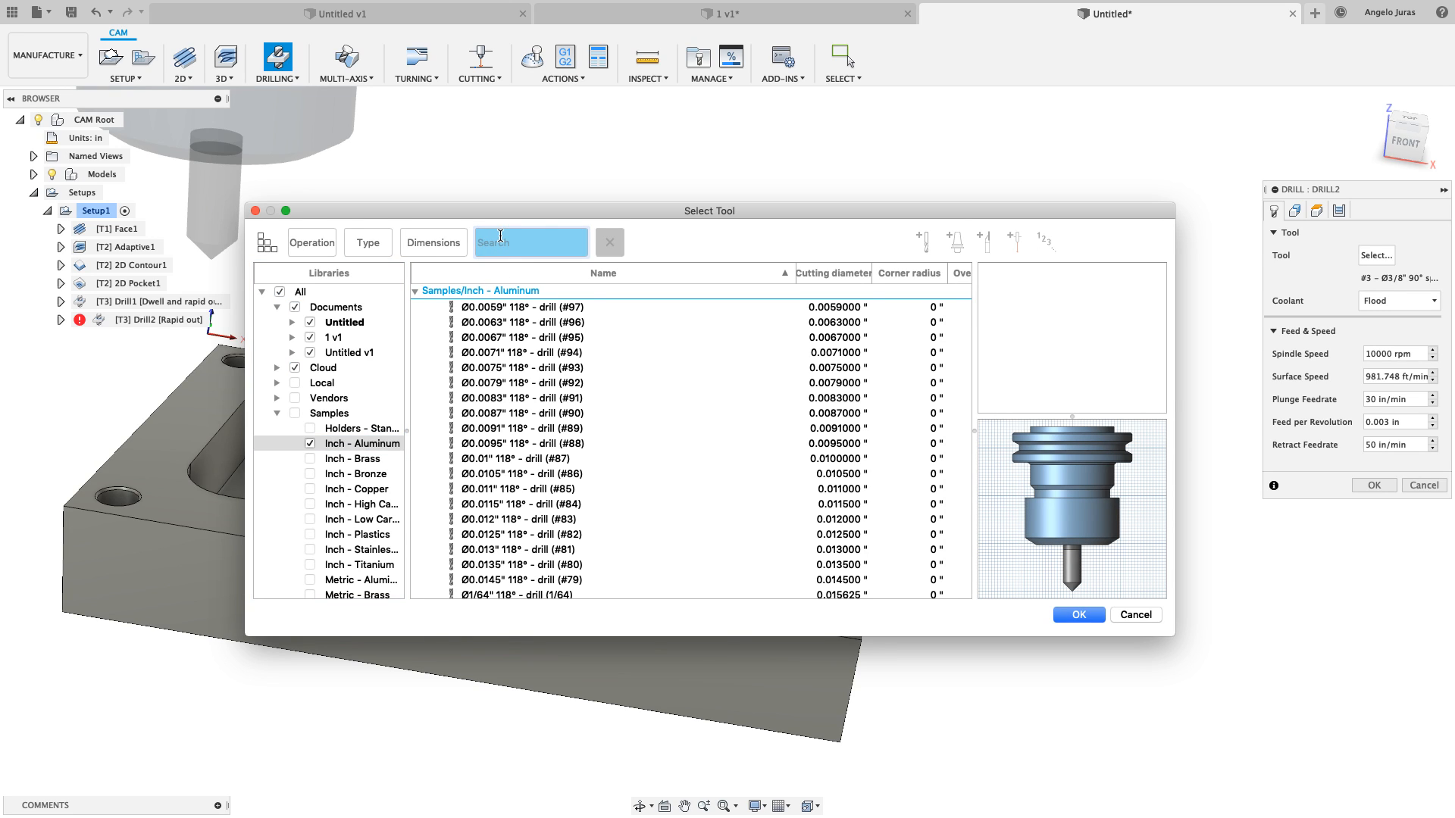
text(1/4)
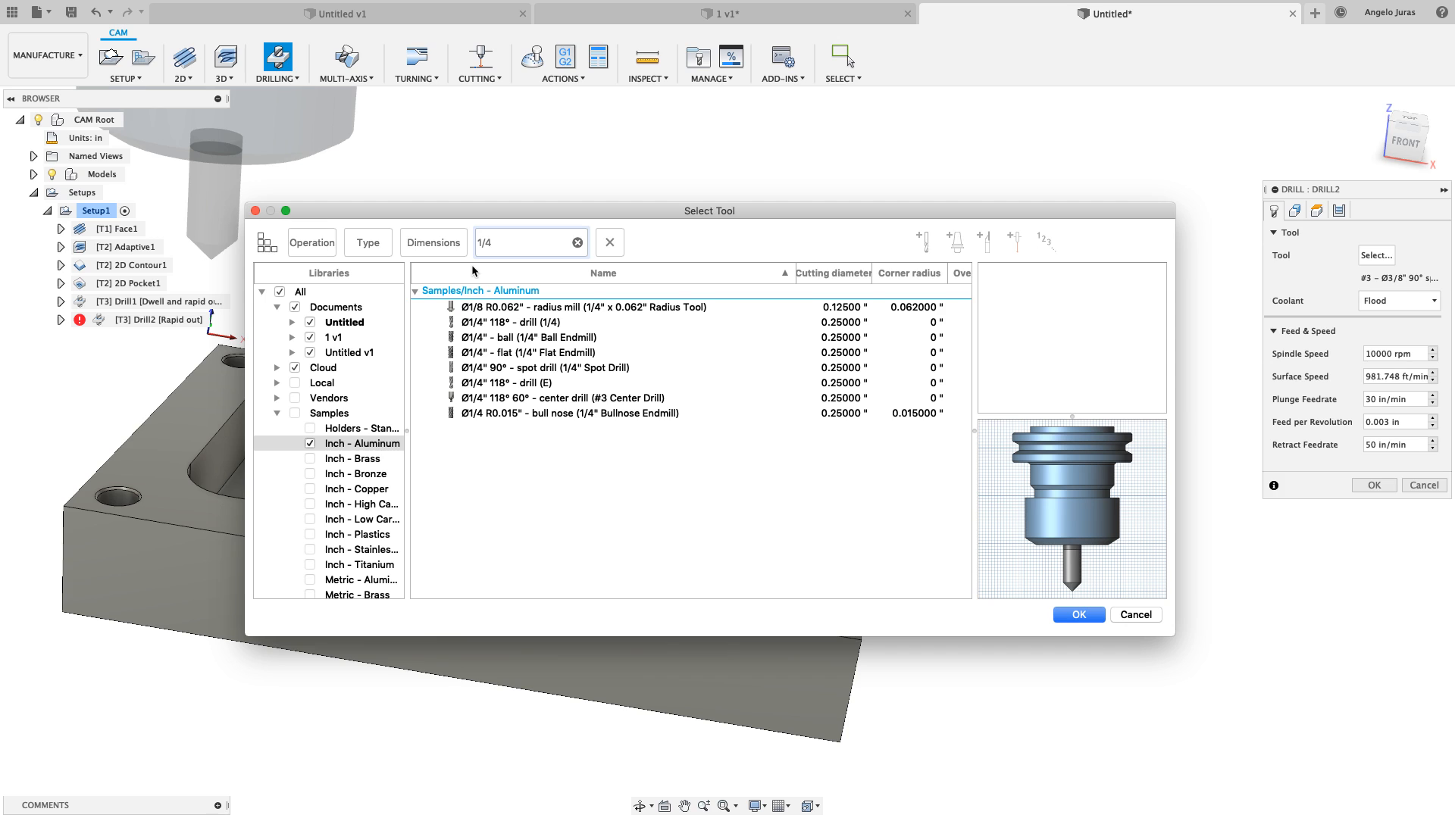
click(491, 324)
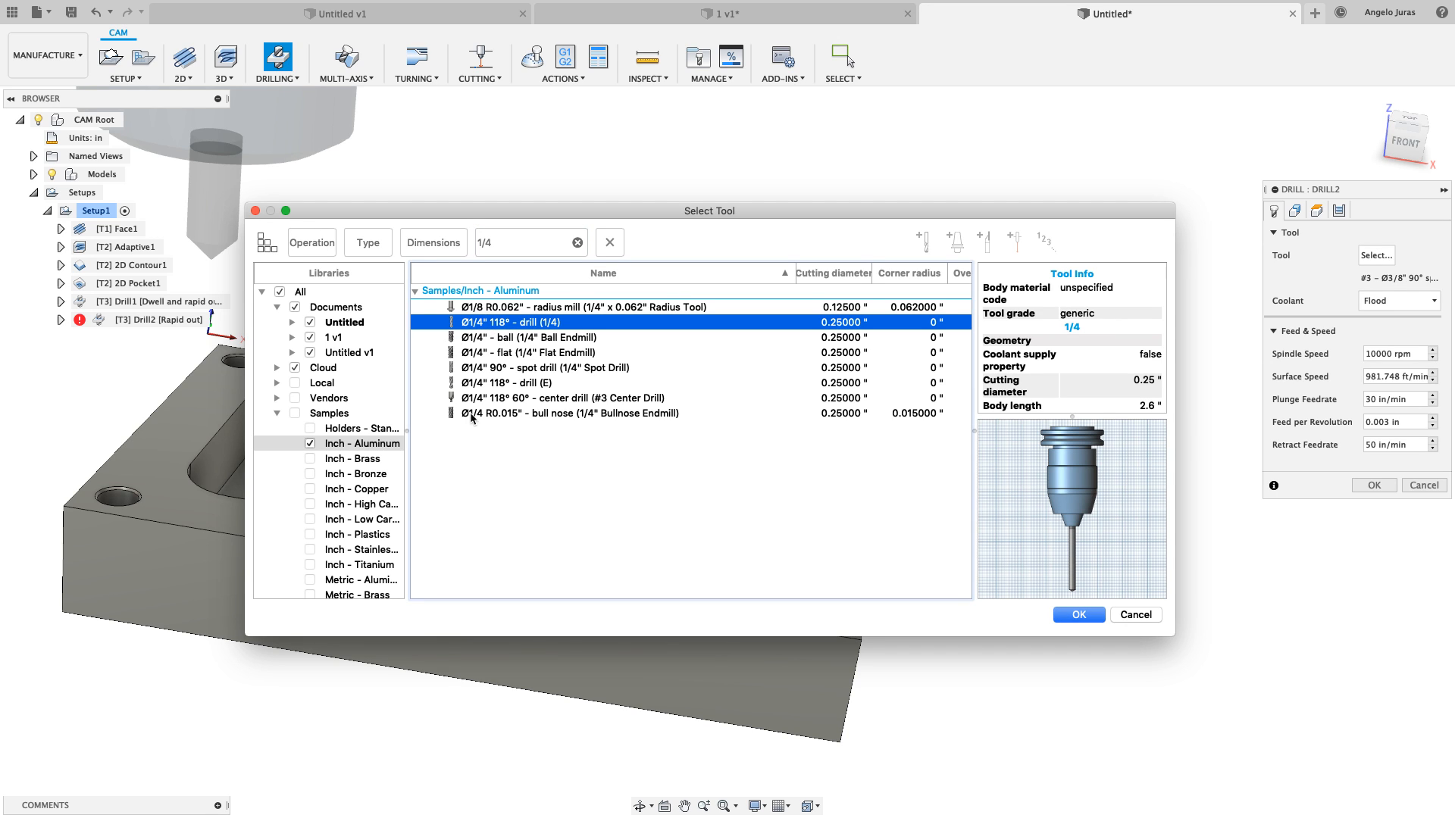
click(1065, 615)
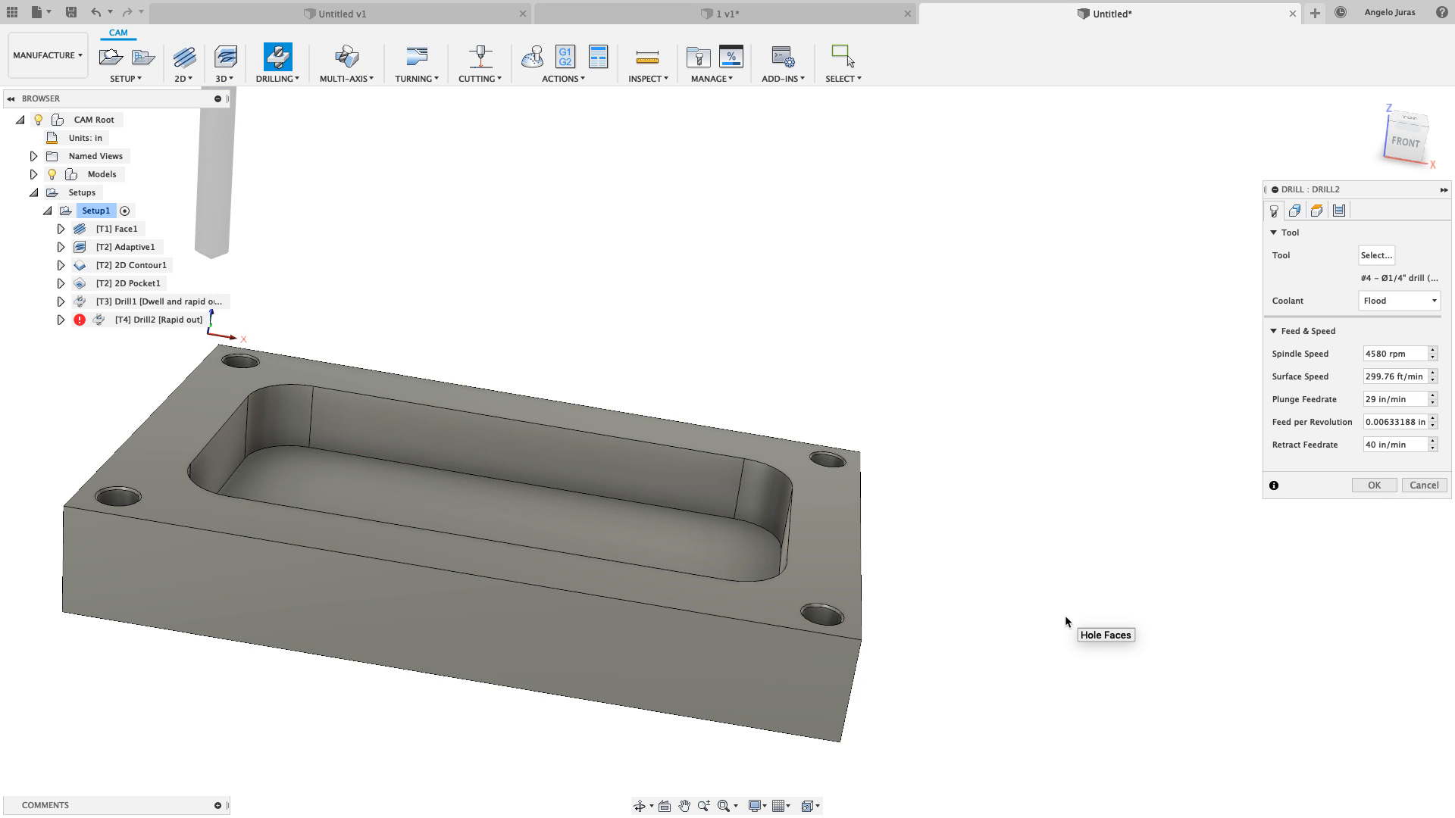
Select the cylindrical face of one corner hole for drilling and include all holes of the same diameter
click(1294, 210)
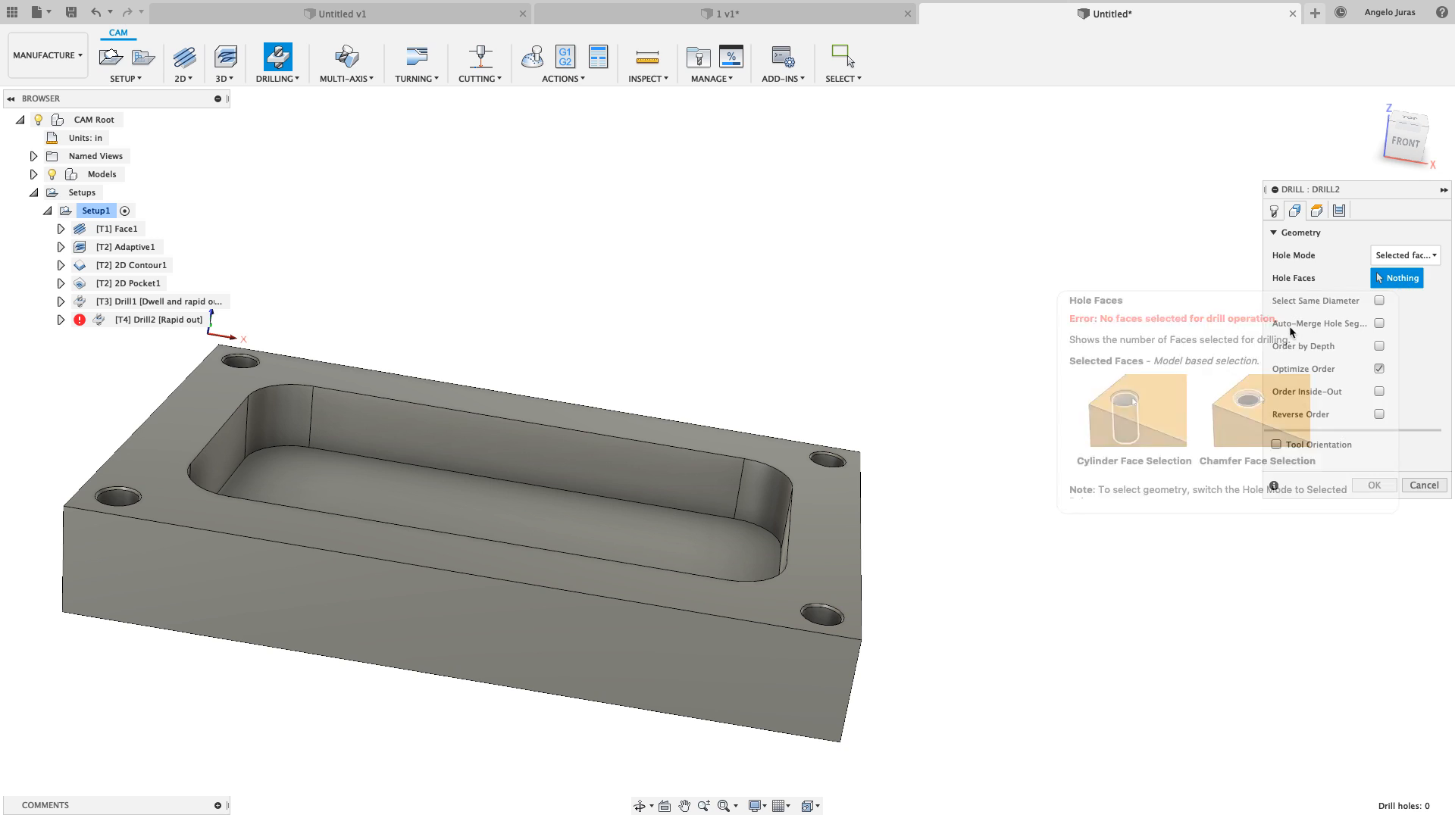
click(831, 466)
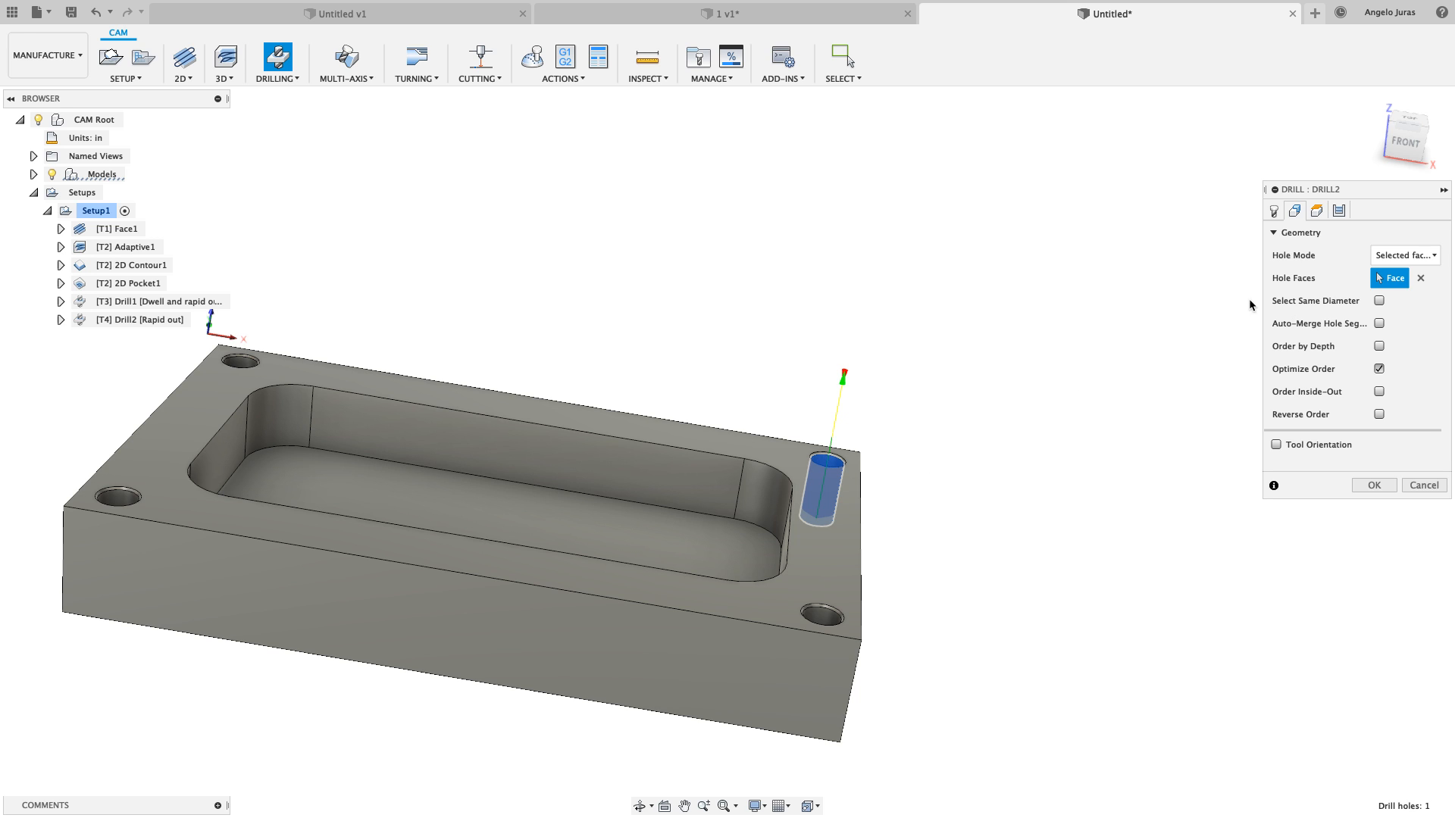
click(1379, 302)
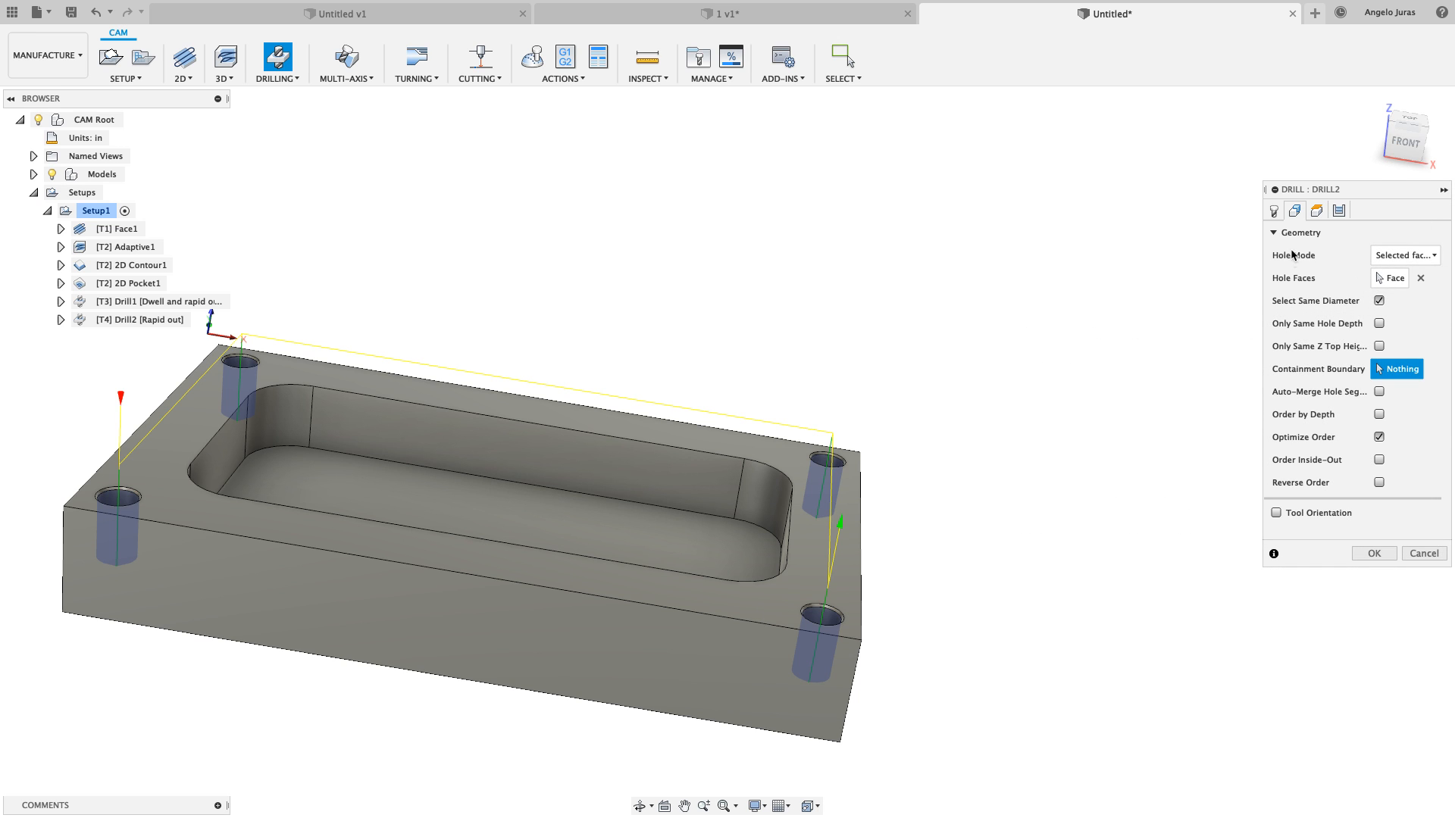
Check the drilling heights and hole depth against the part in the front view
click(1318, 220)
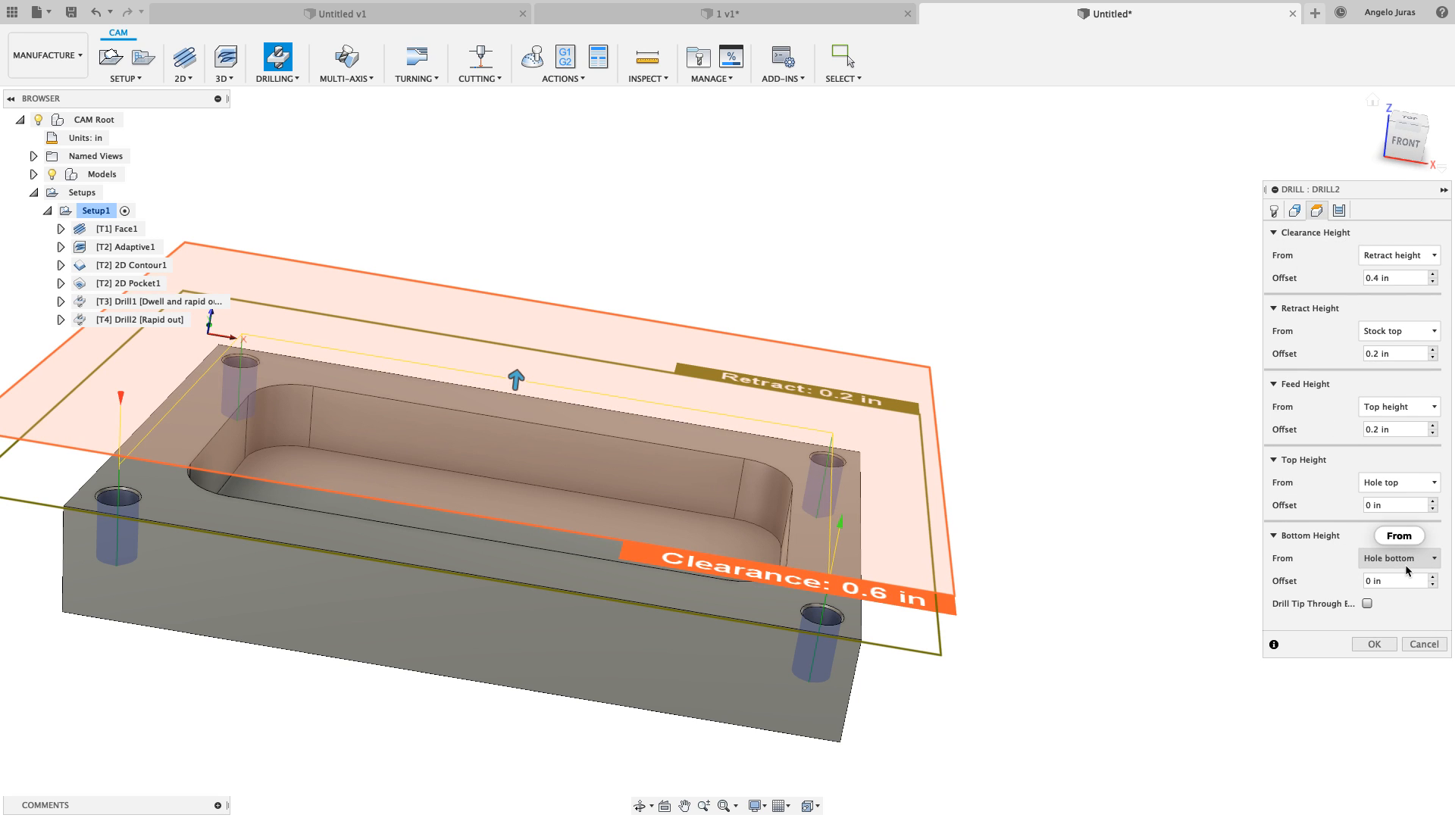
mouse_move(1402, 569)
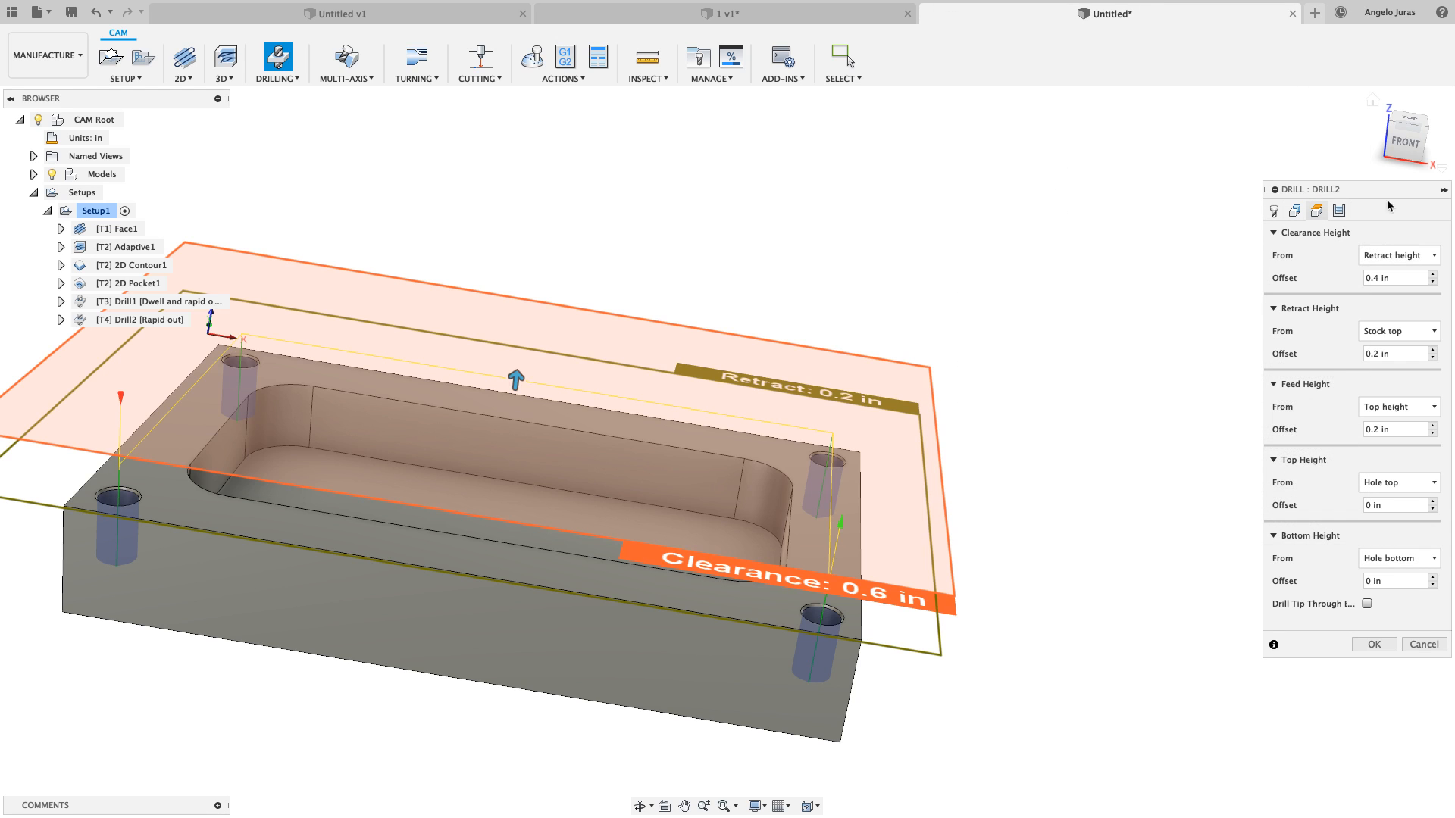
click(1399, 145)
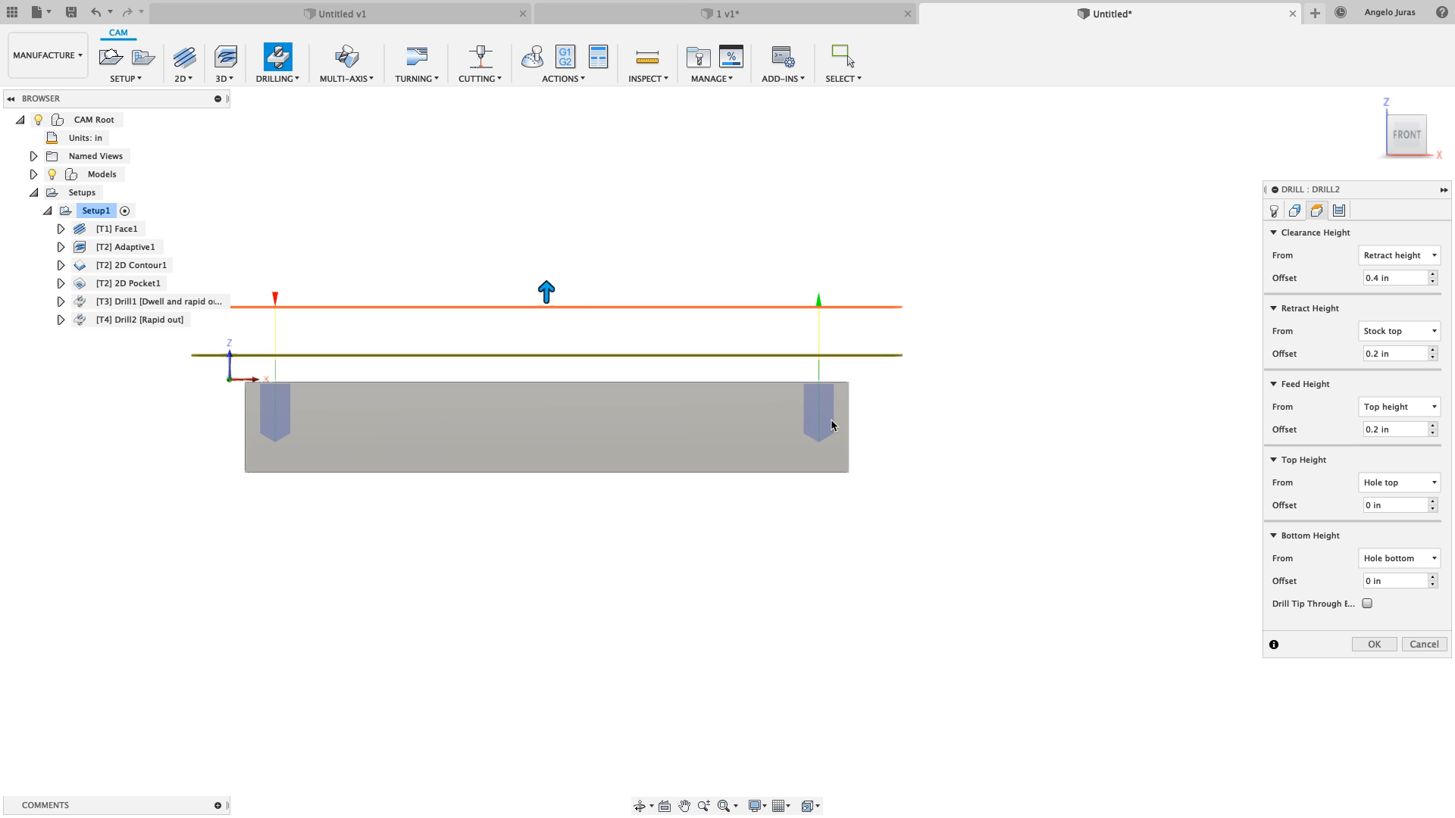
Try the Auto-Merge Hole Segments option for the selected holes and turn it back off
click(1295, 210)
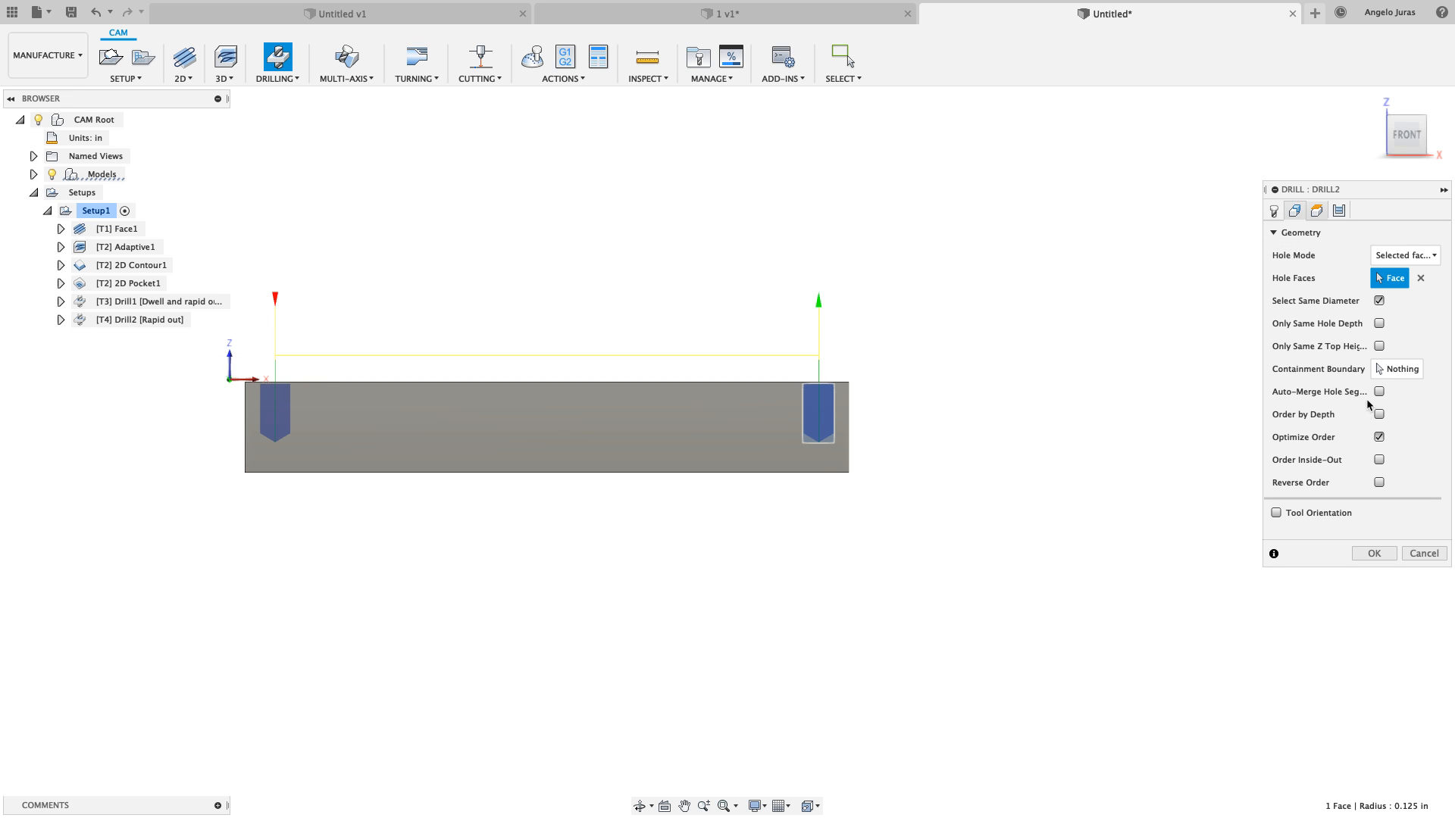
click(1379, 392)
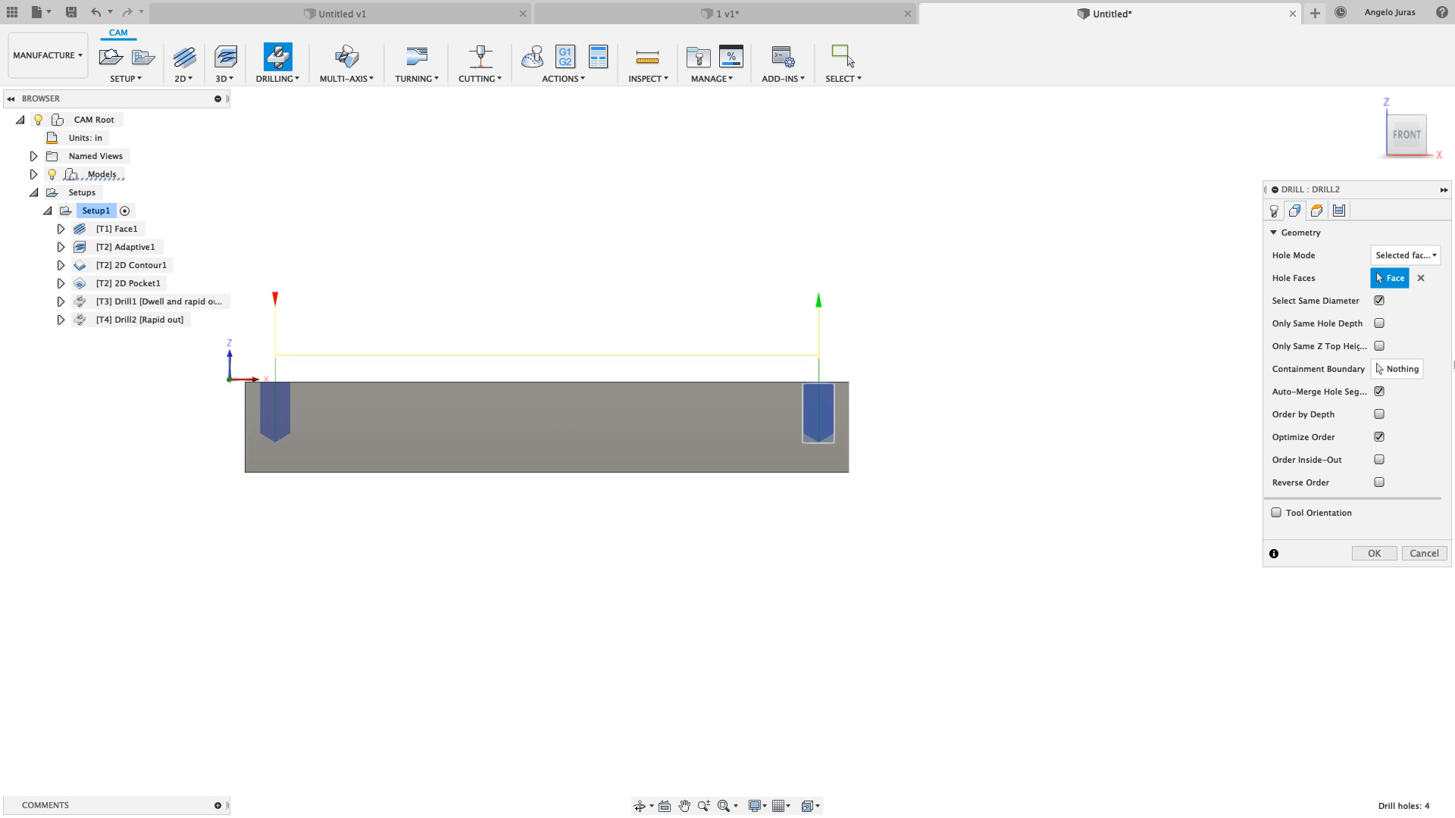
click(1378, 391)
Enable Drill Tip Through Bottom in the drill operation's bottom height settings
click(1316, 211)
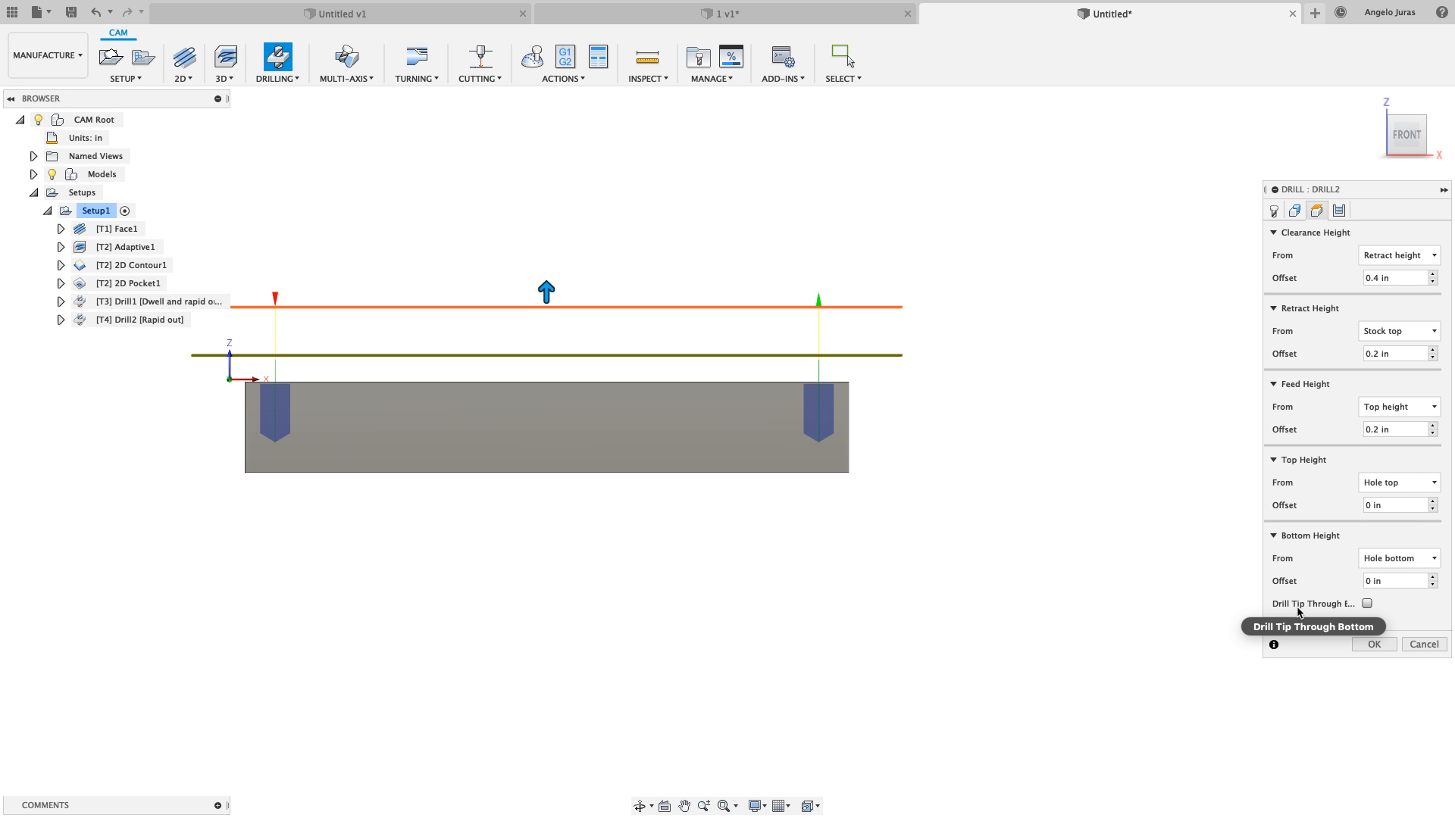
click(1367, 604)
mouse_move(1372, 606)
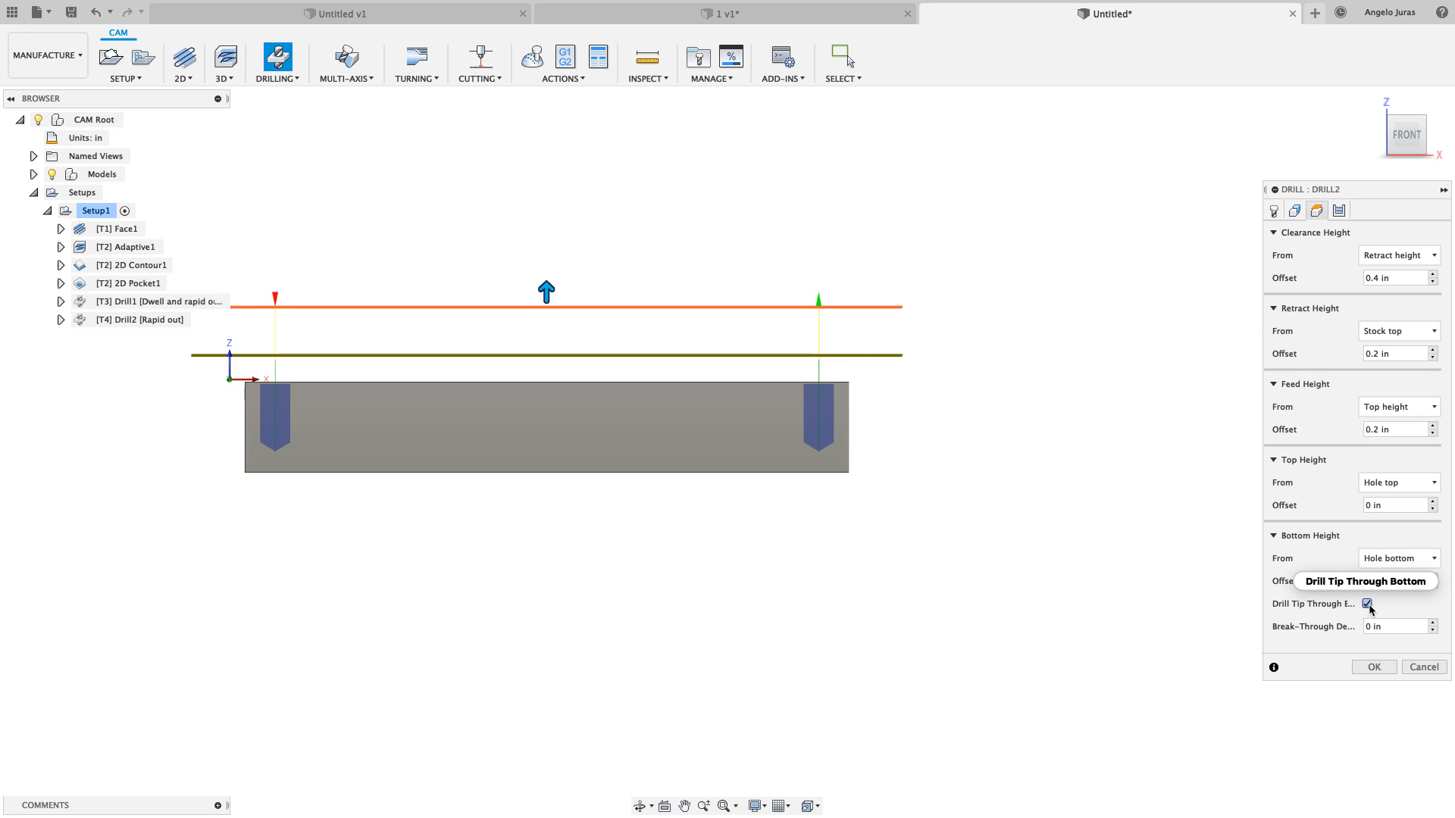
Try break-through depths of 0.5 and 0.1 in for the drill, and reset the depth to 0
click(1391, 627)
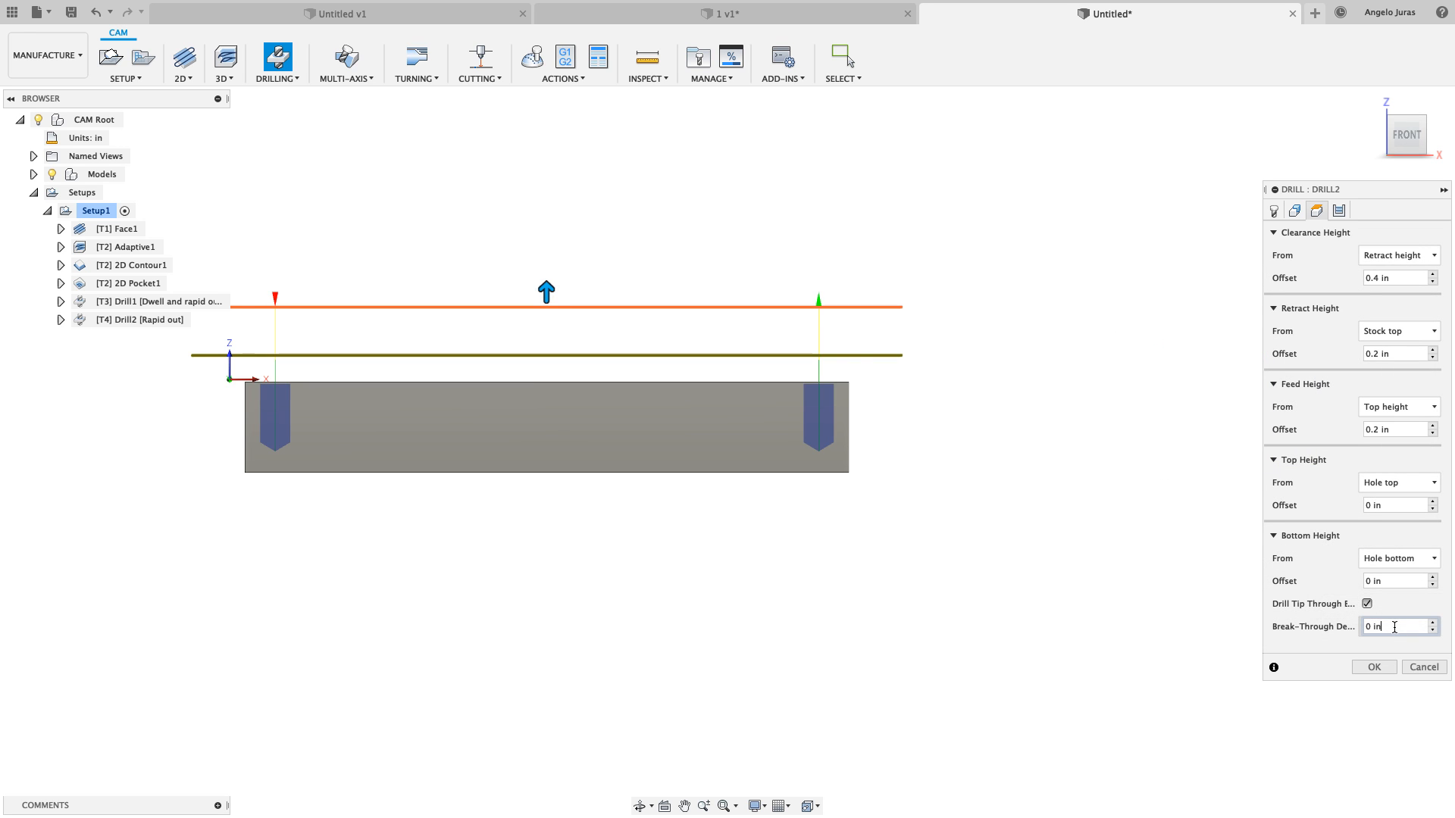
drag(1390, 627, 1356, 628)
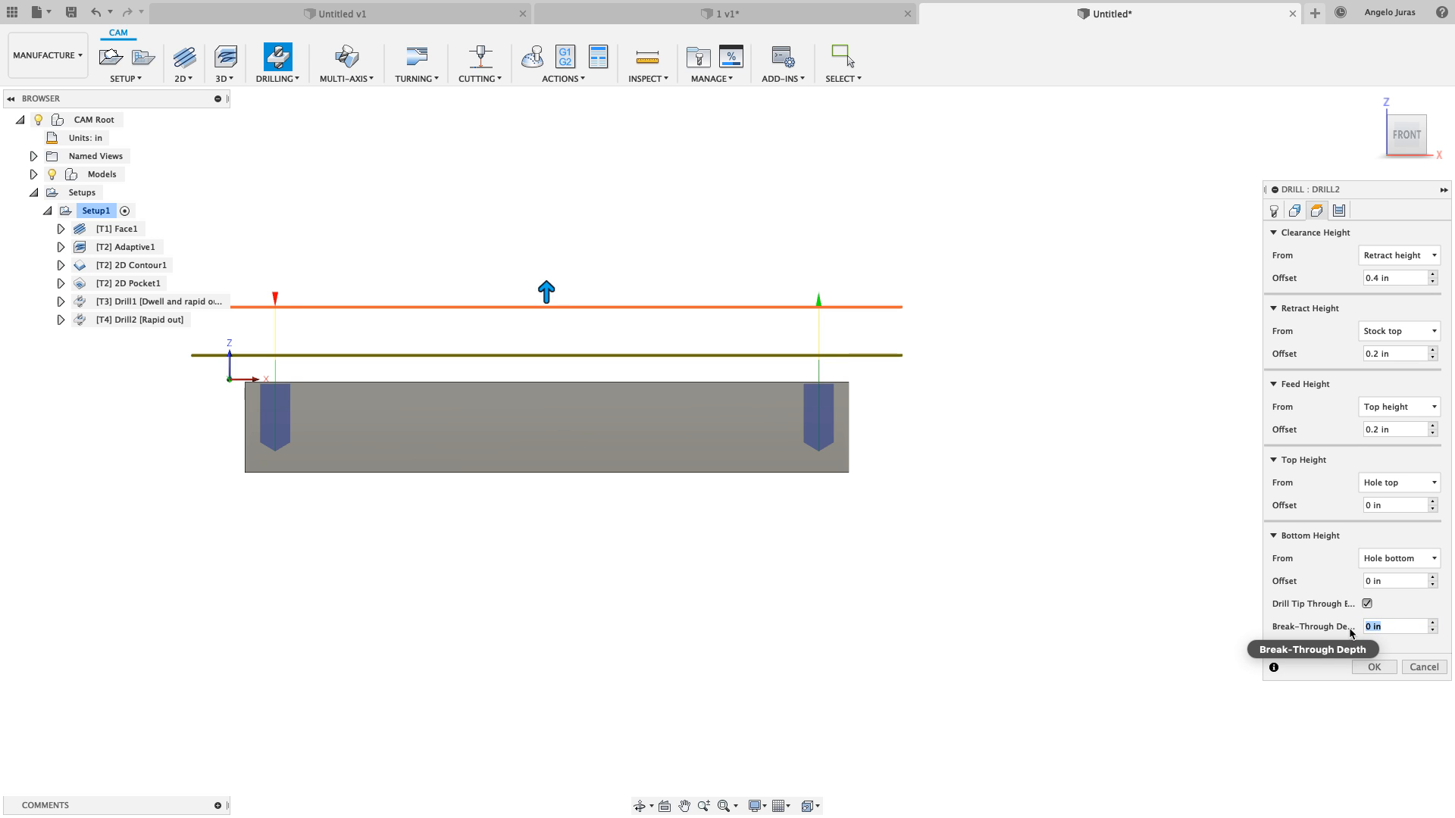
text(.5)
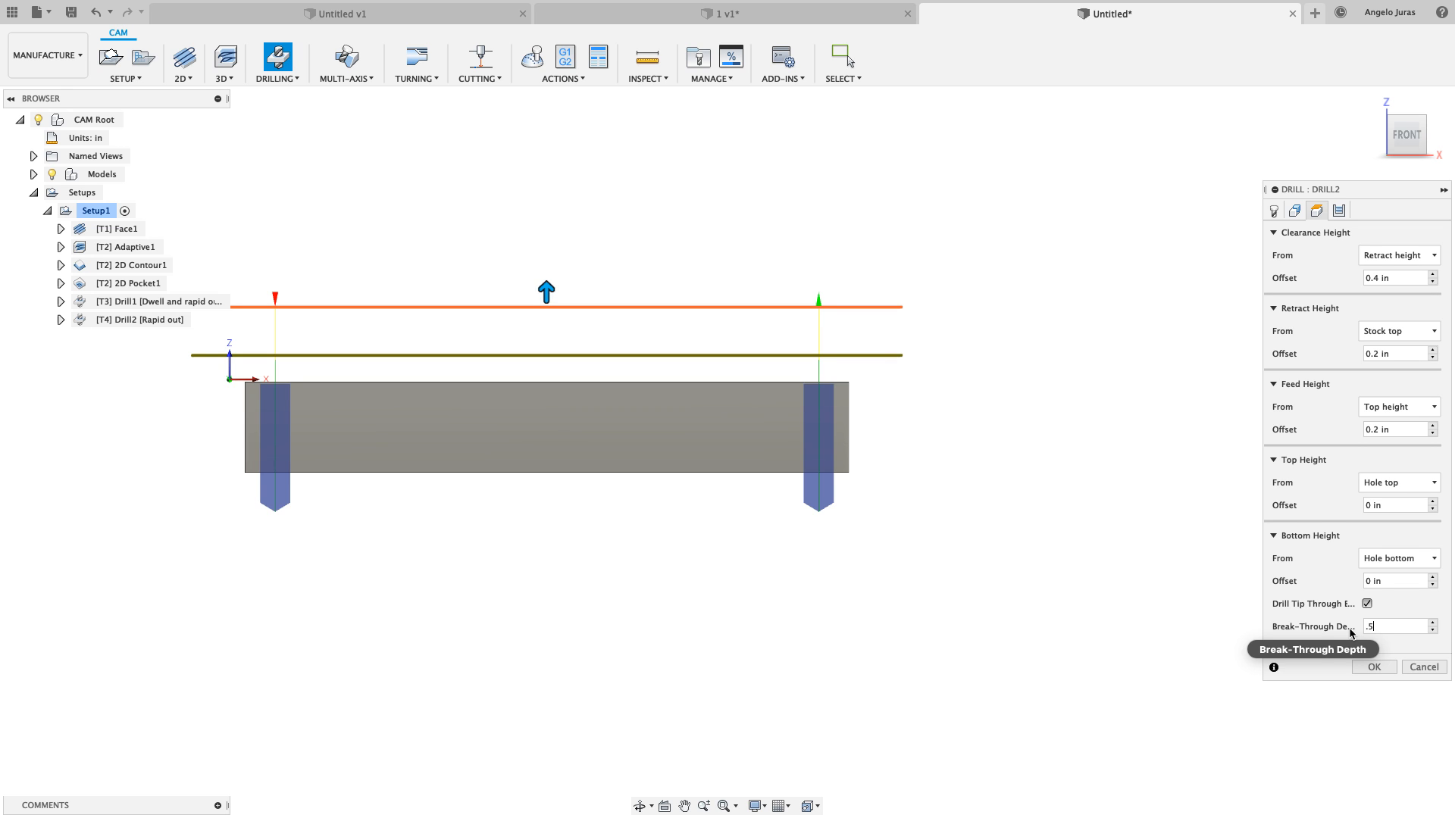
key(BackSpace)
text(.1.1)
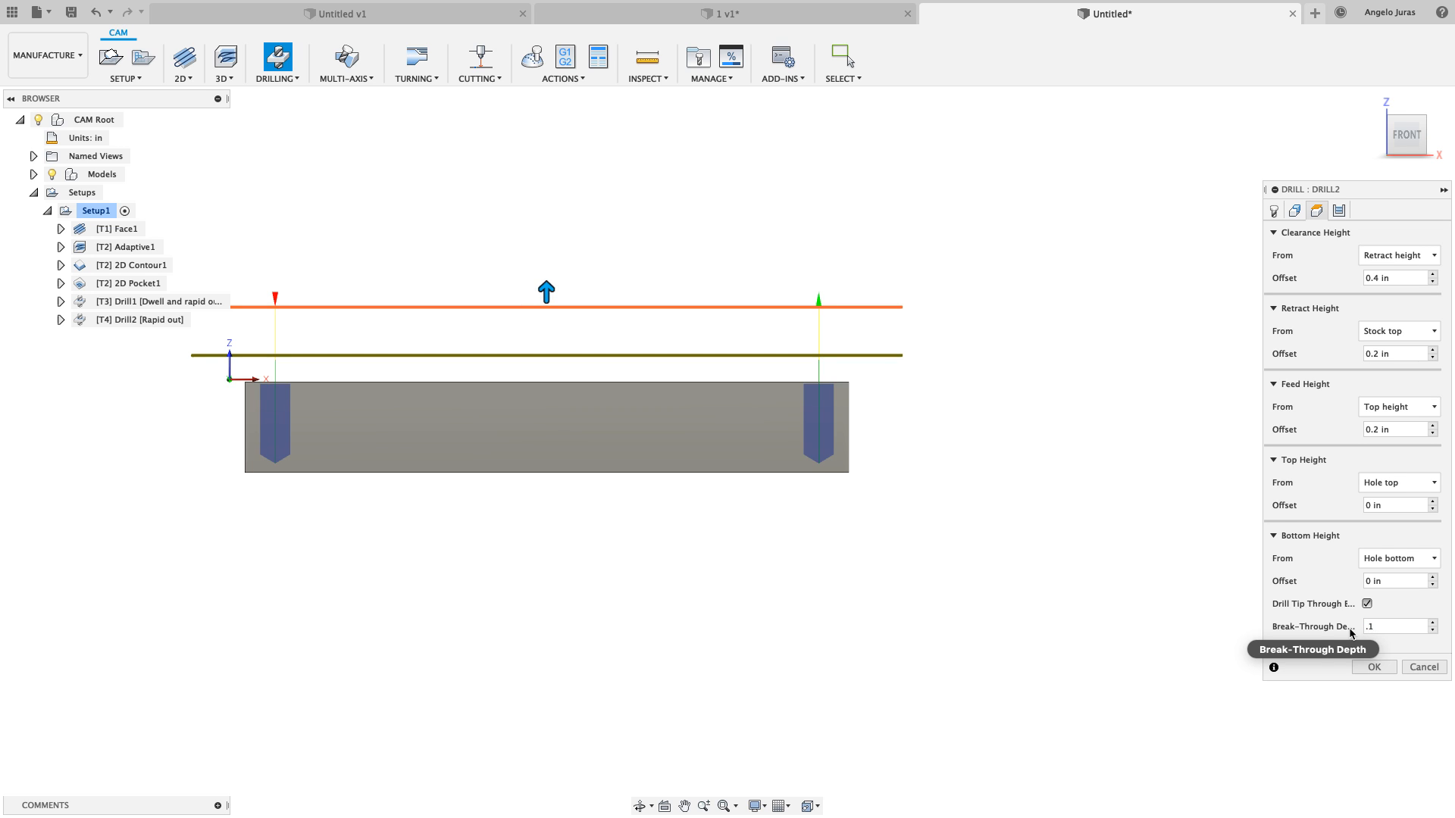
key(BackSpace)
key(BackSpace)
text(0)
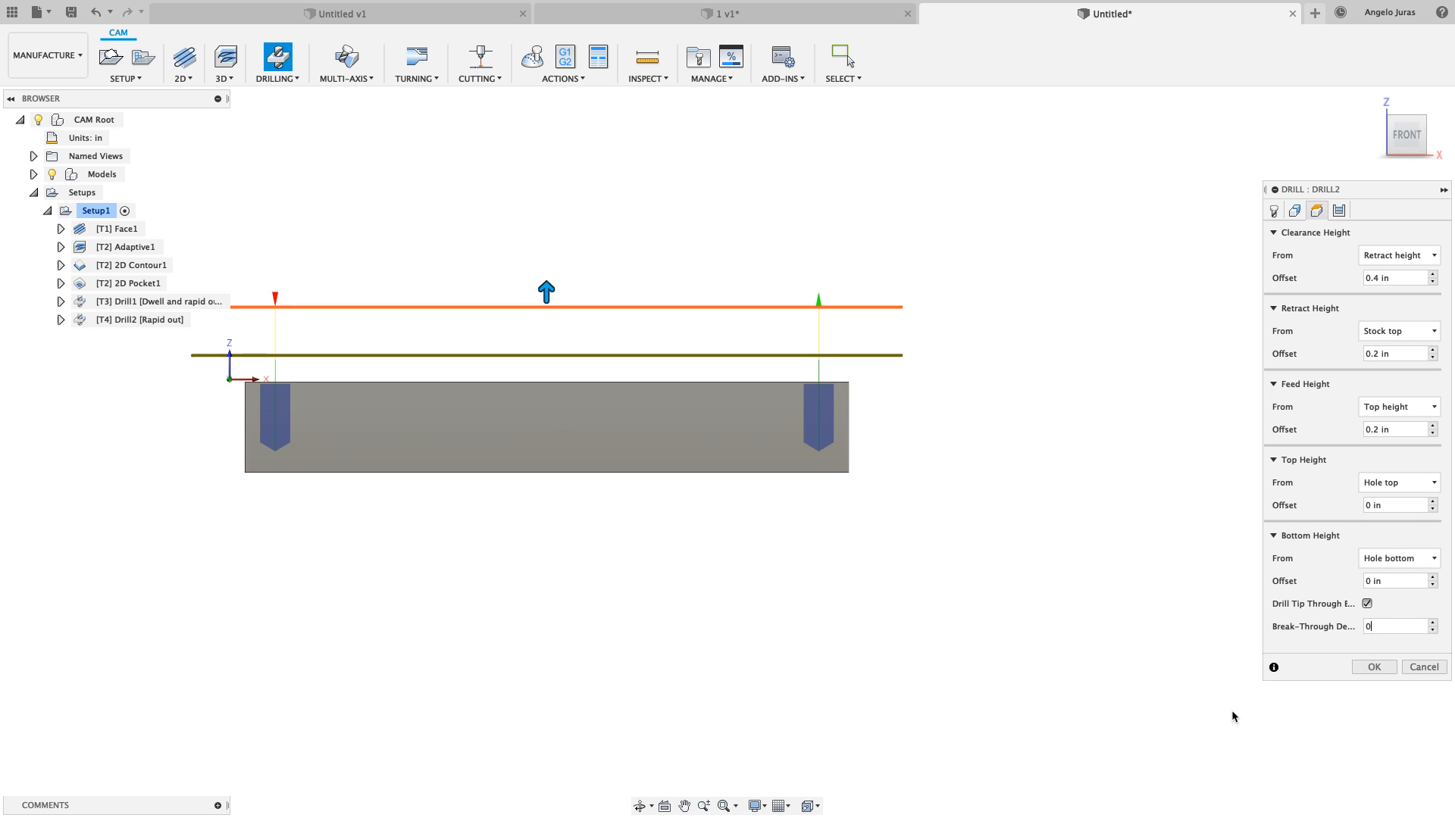
mouse_move(1105, 792)
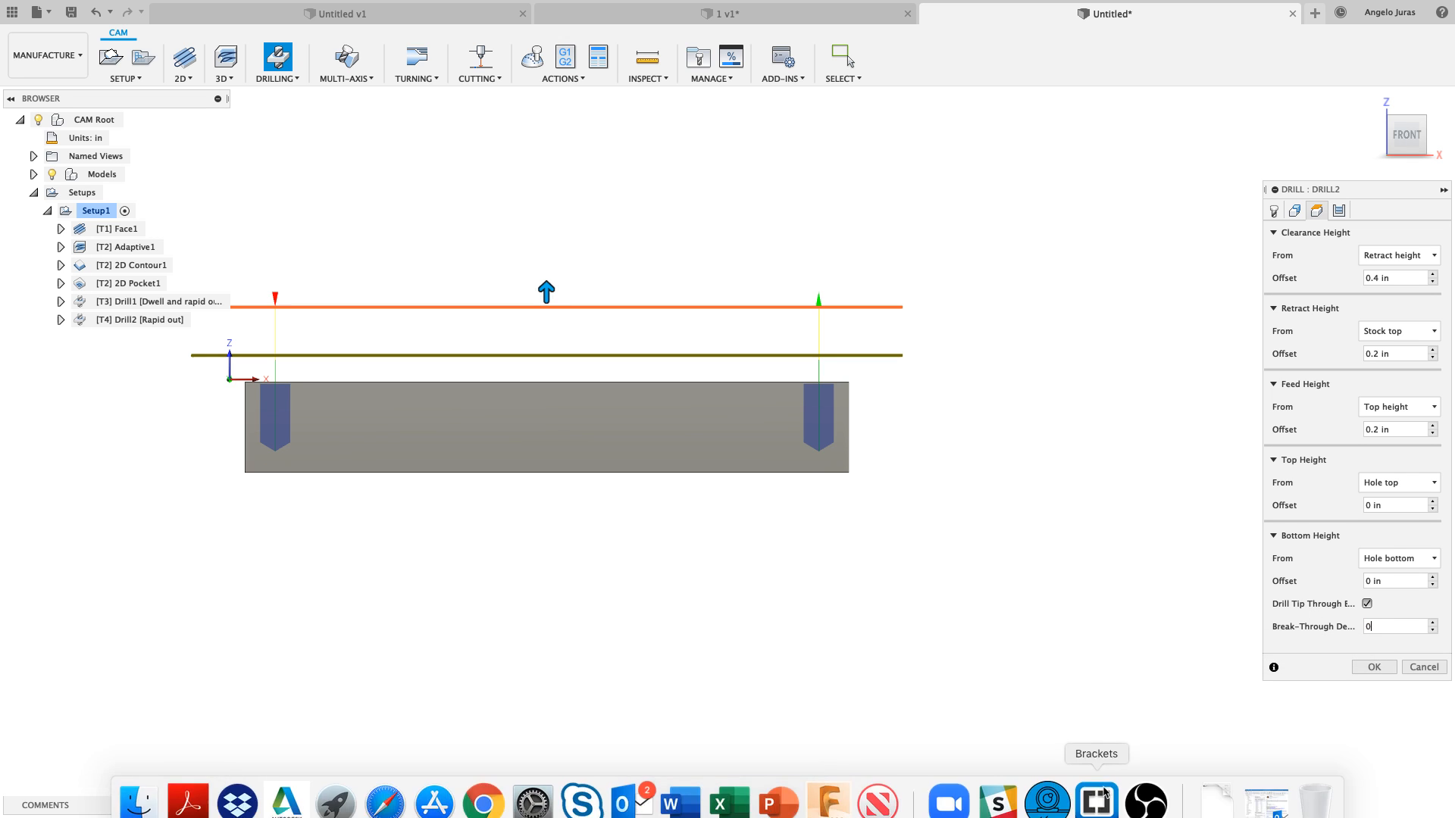
Set the drilling cycle type to Deep drilling – full retract
click(1339, 211)
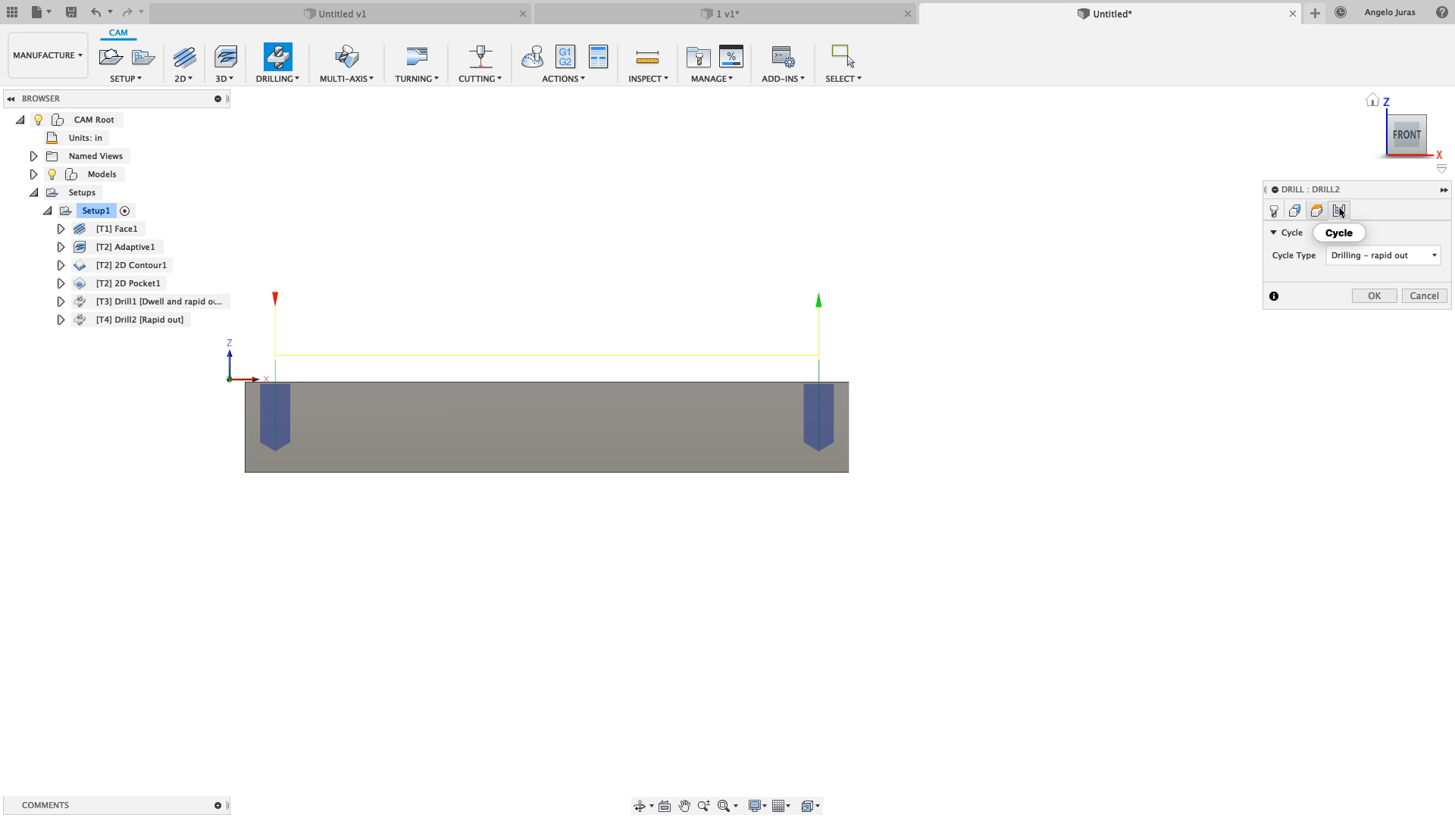
click(1433, 259)
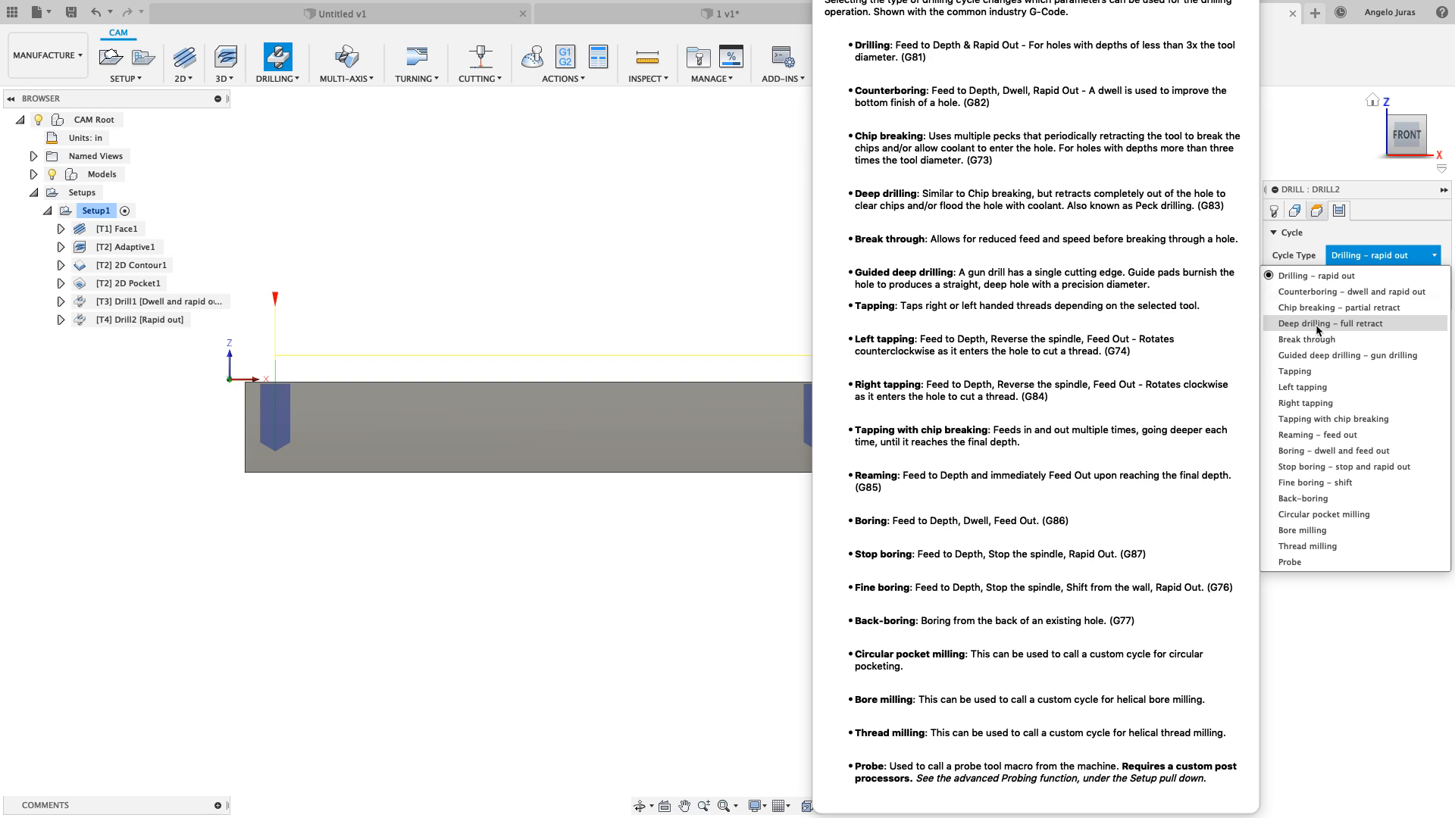
click(1318, 324)
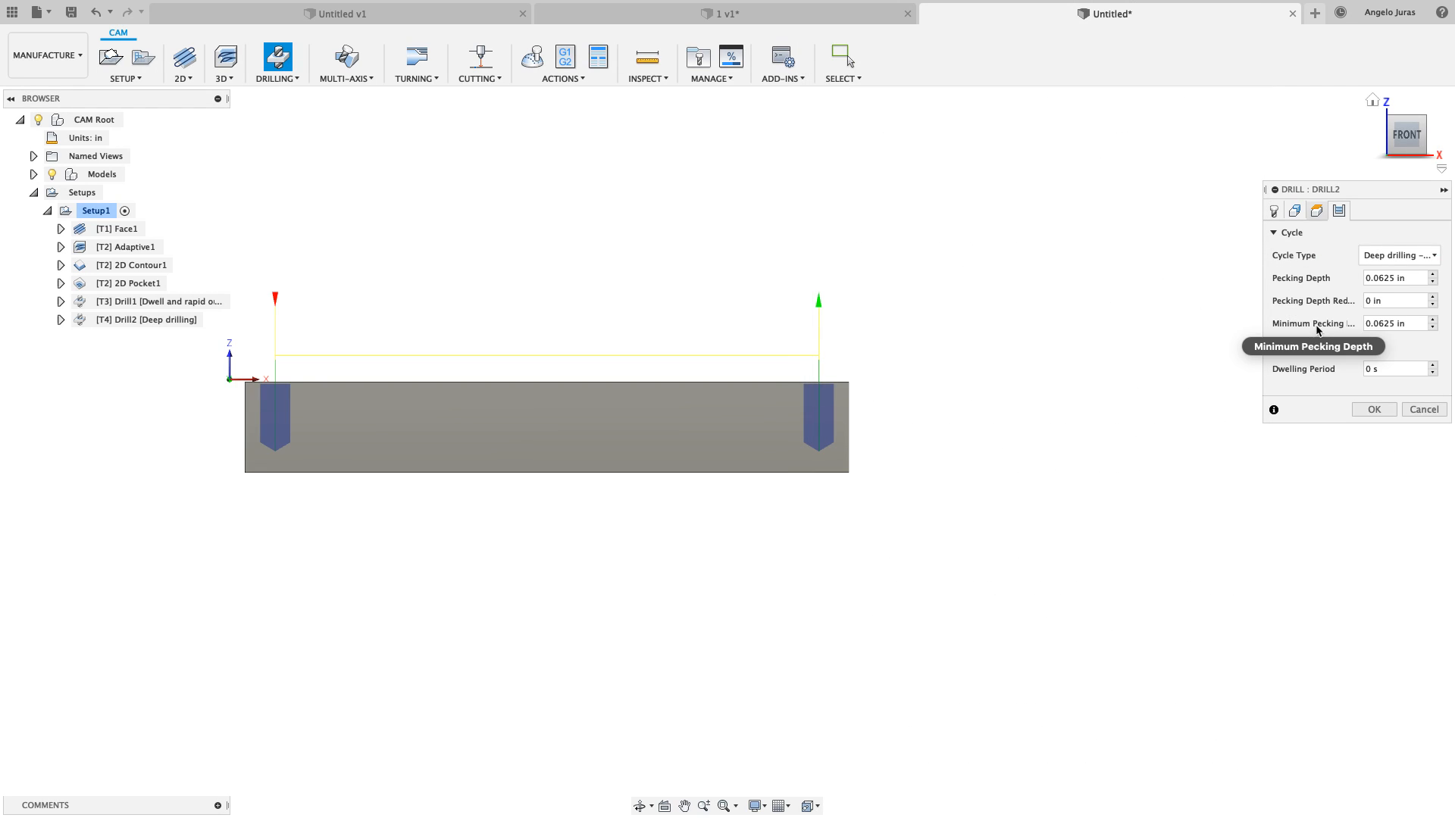
Edit the pecking depth expression to tool_diameter * 0.5
click(1416, 277)
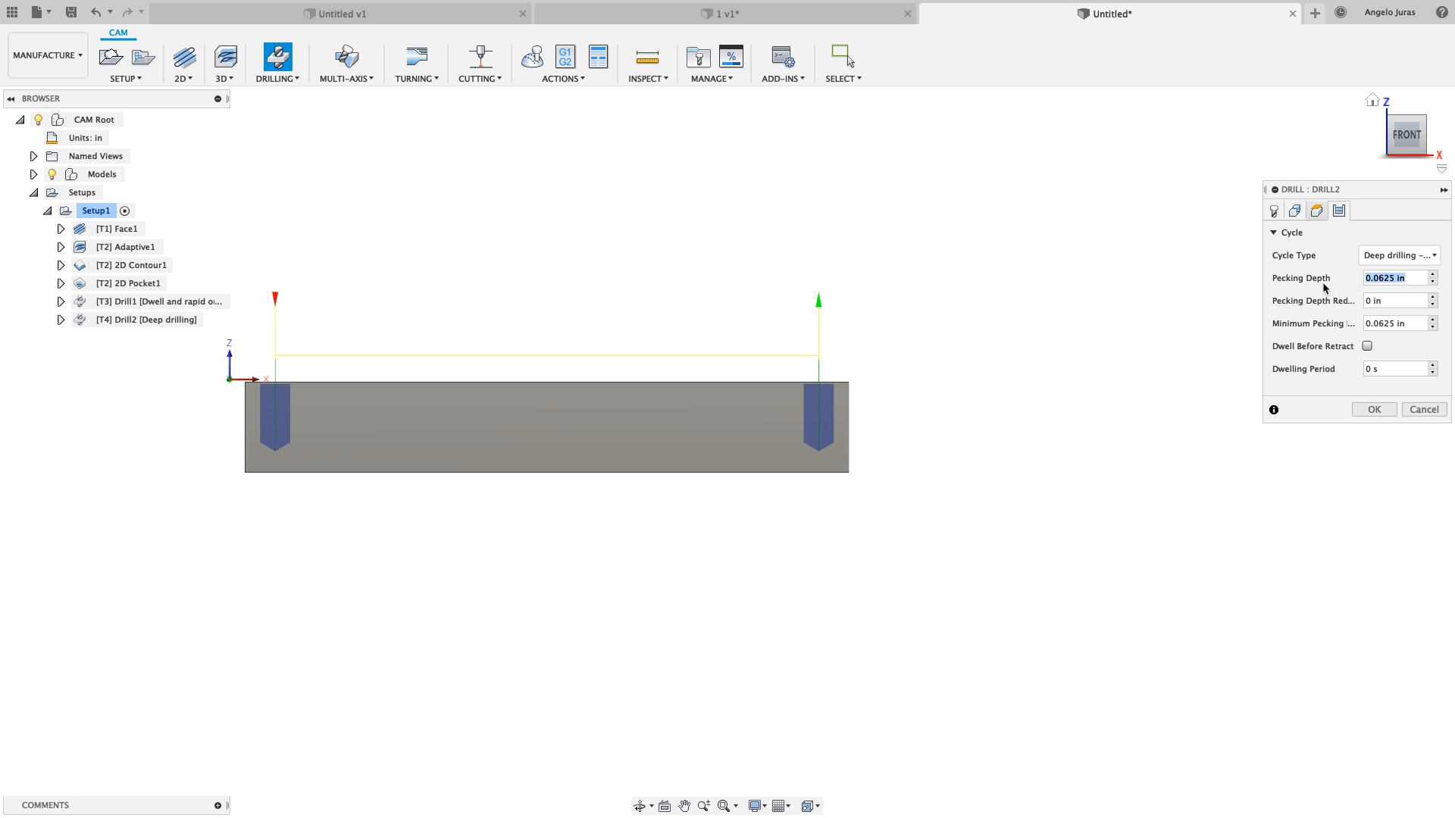
right_click(1419, 279)
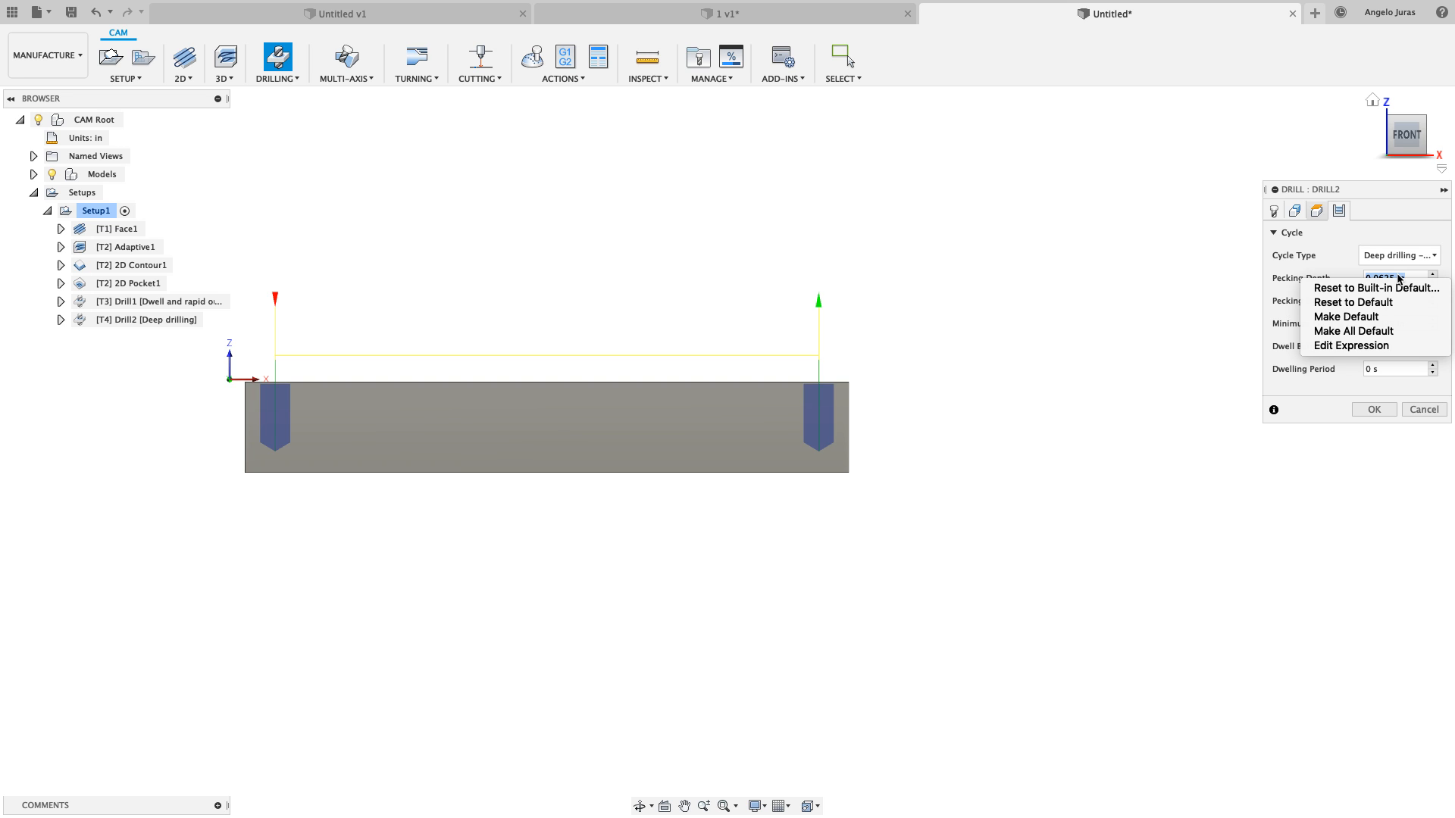
click(1388, 351)
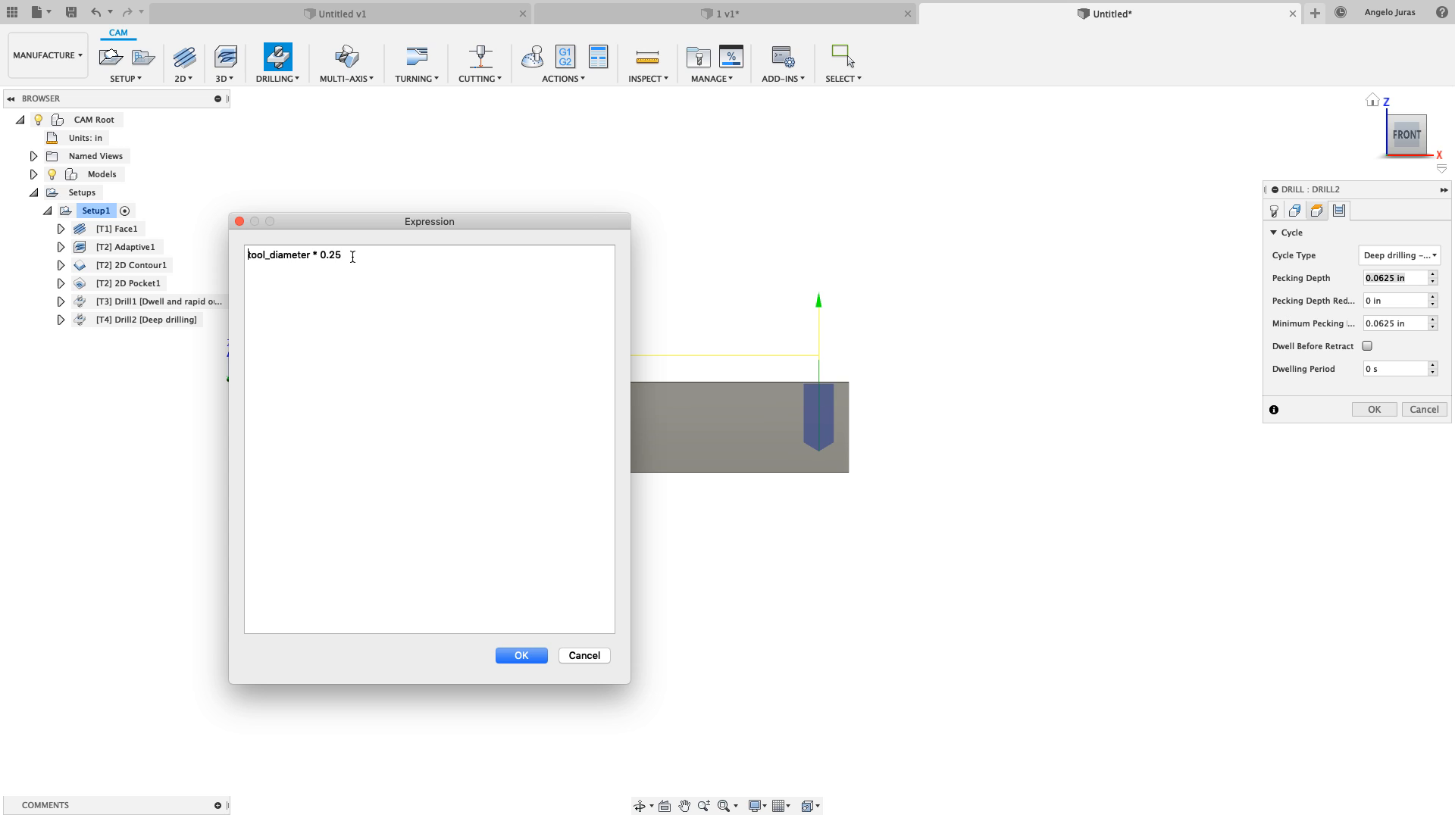
drag(353, 255, 317, 254)
click(353, 255)
key(BackSpace)
text(5)
click(522, 655)
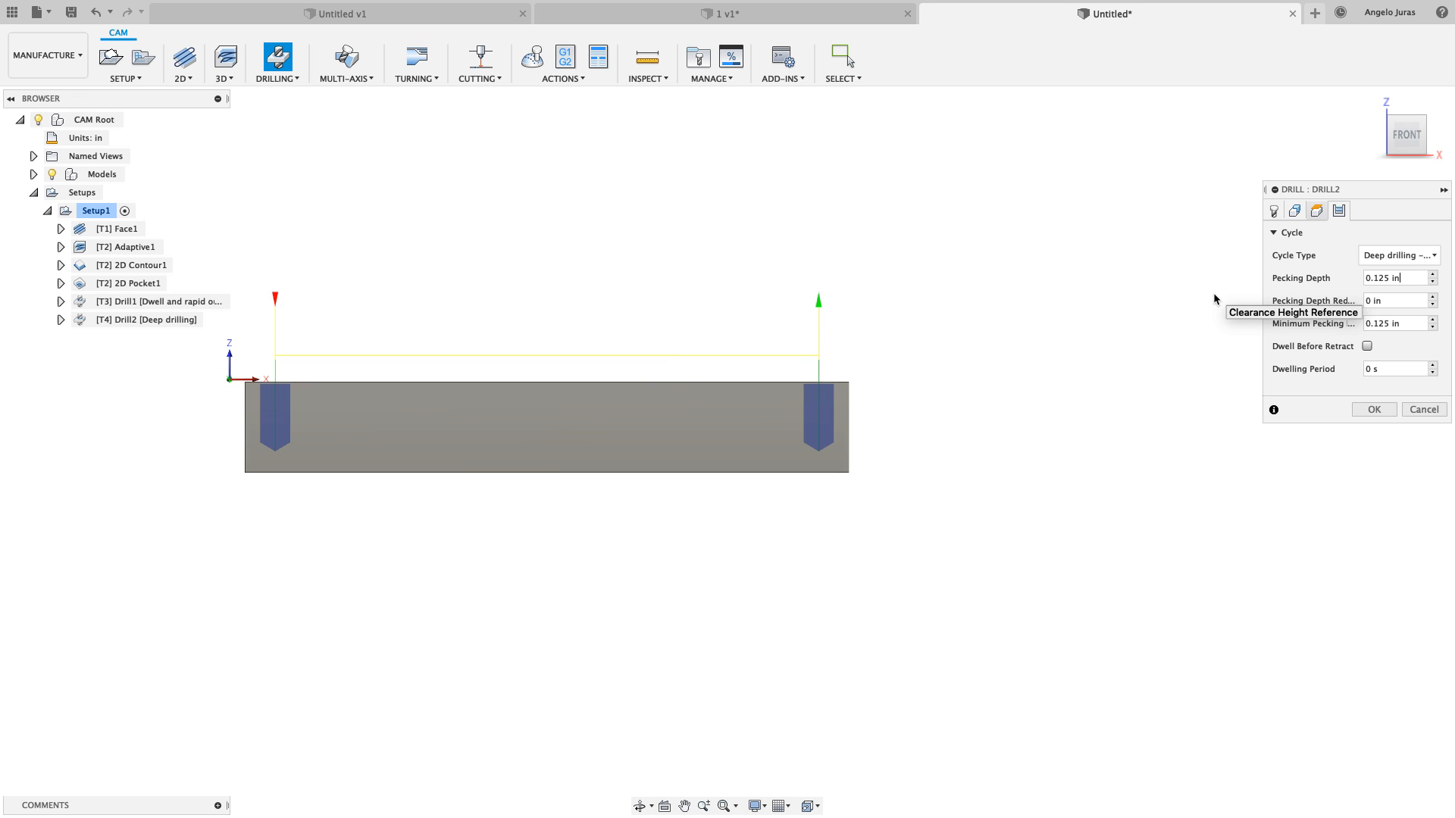
Make the modified pecking depth the default and confirm the deep drilling operation
click(1410, 278)
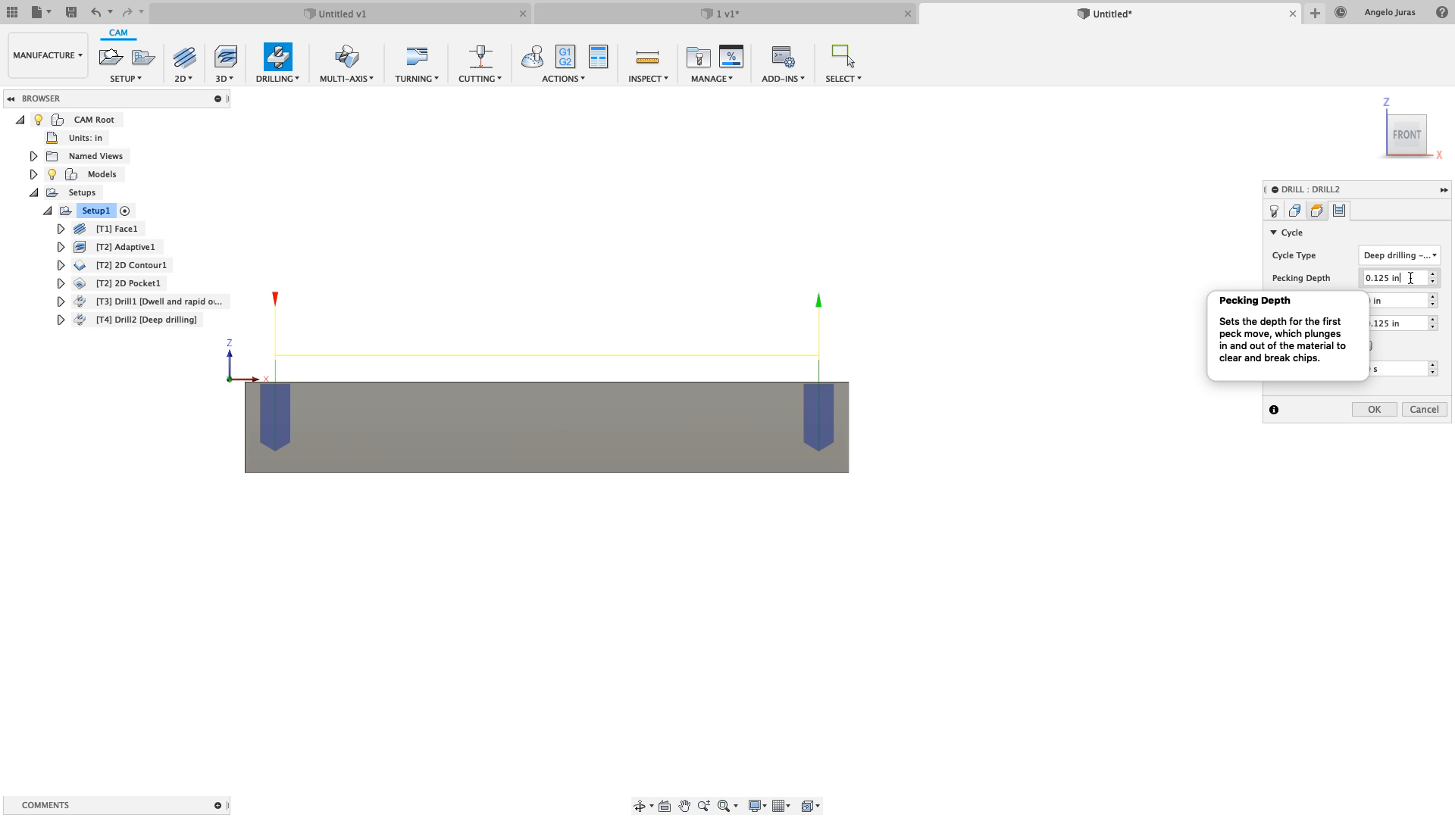
right_click(1409, 278)
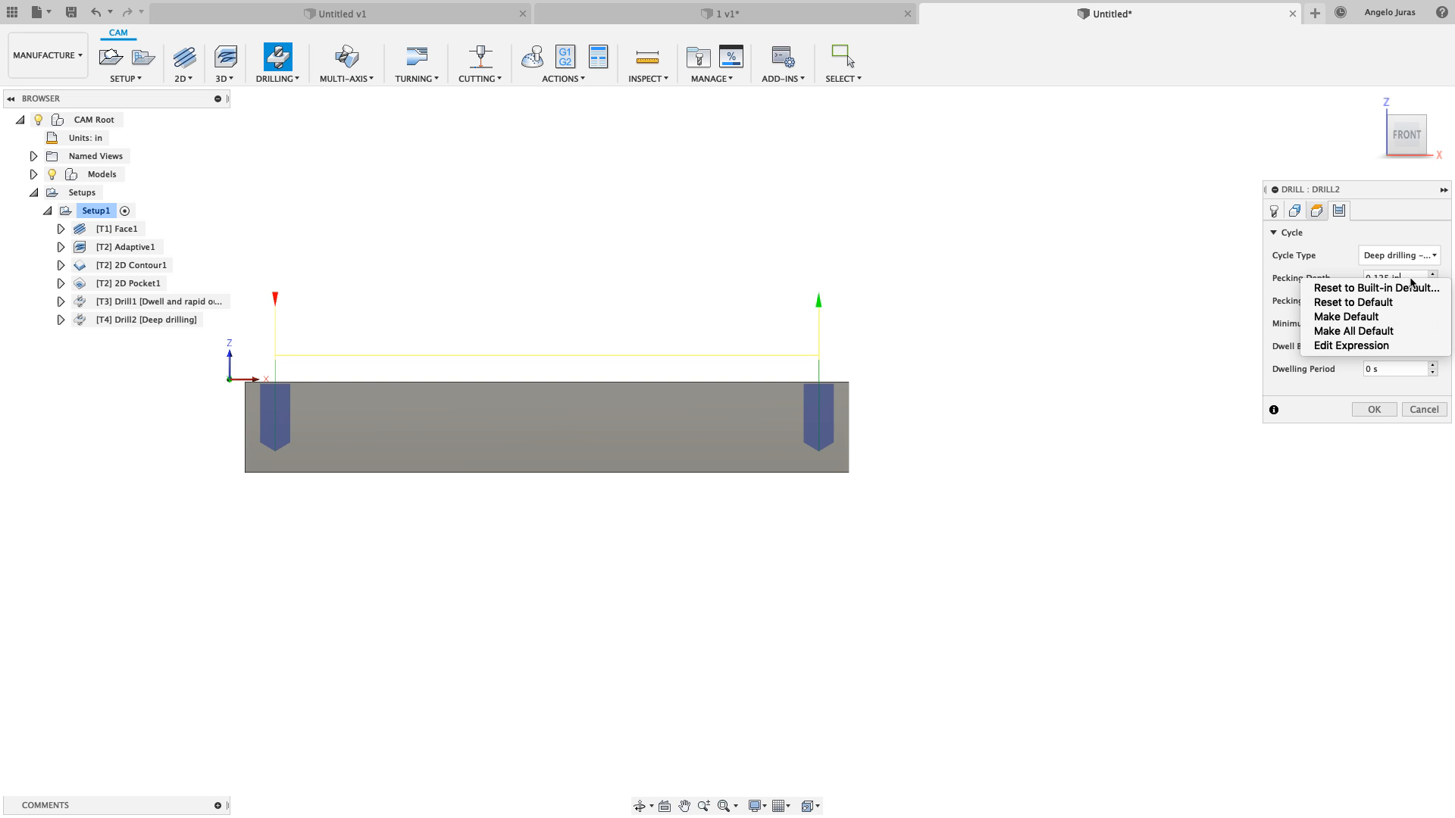
click(1372, 318)
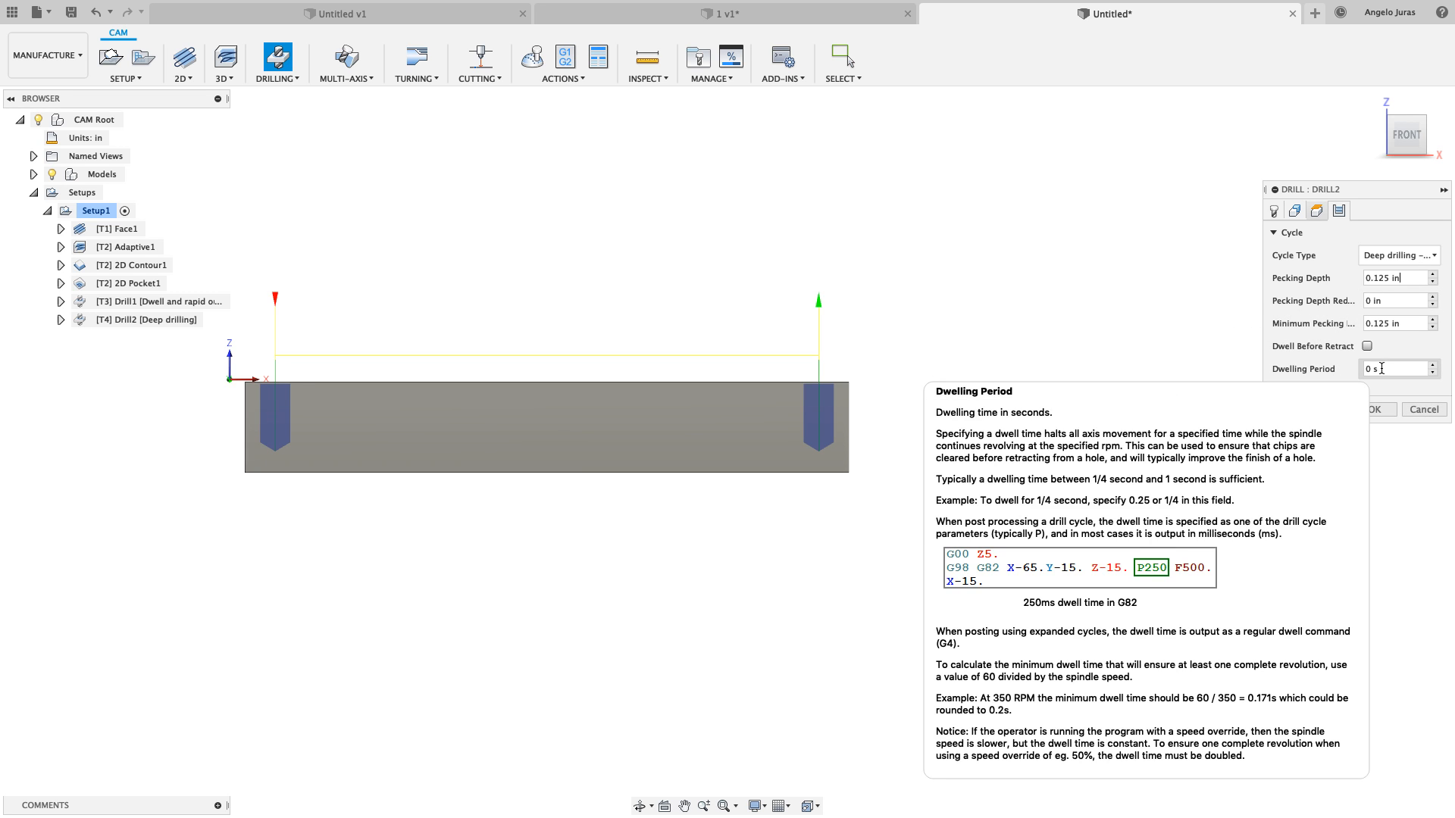
click(1374, 409)
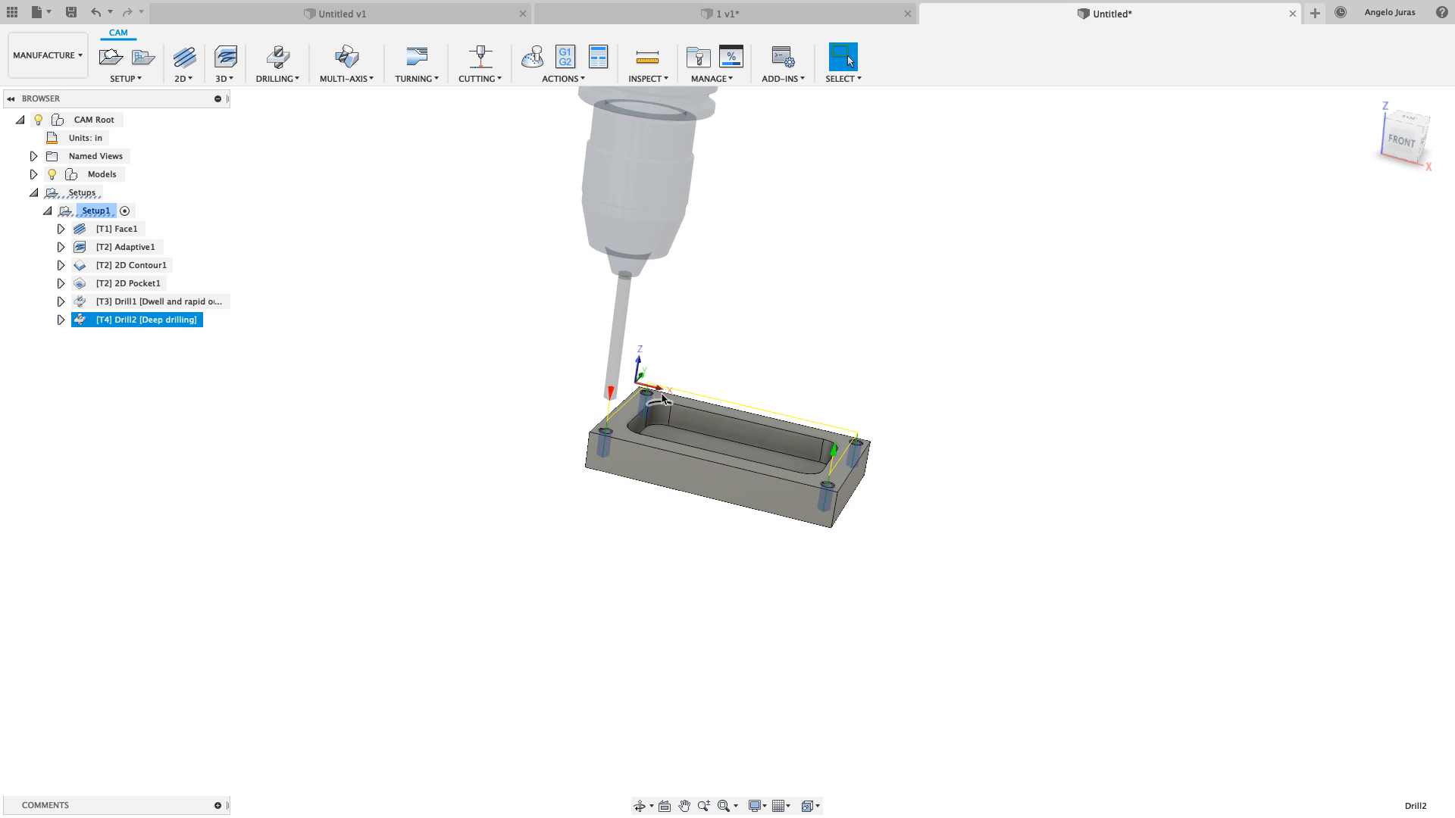
Examine the spot drilling and deep drilling toolpaths on the four corner holes
click(148, 303)
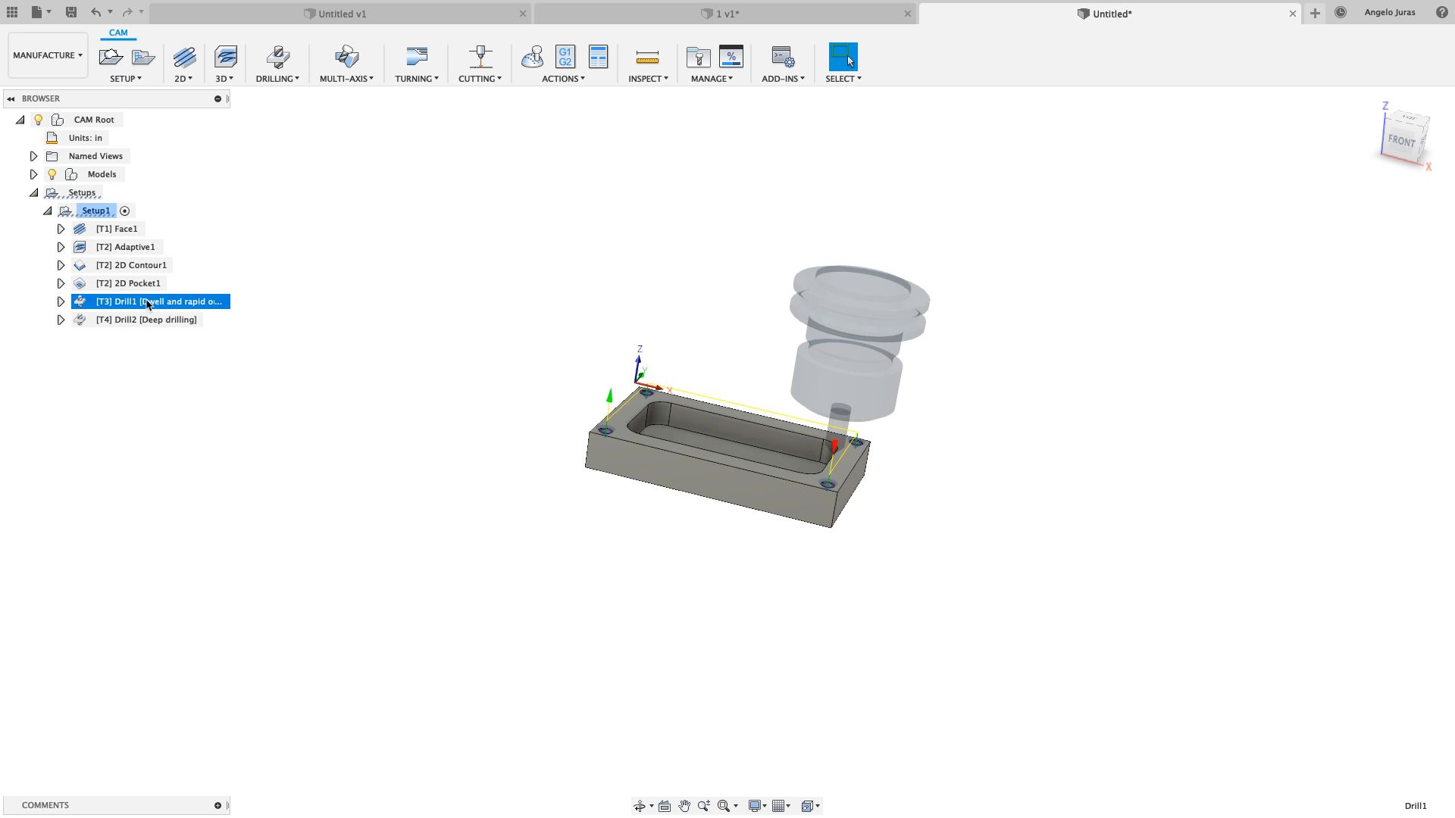
scroll(526, 485, up, 5)
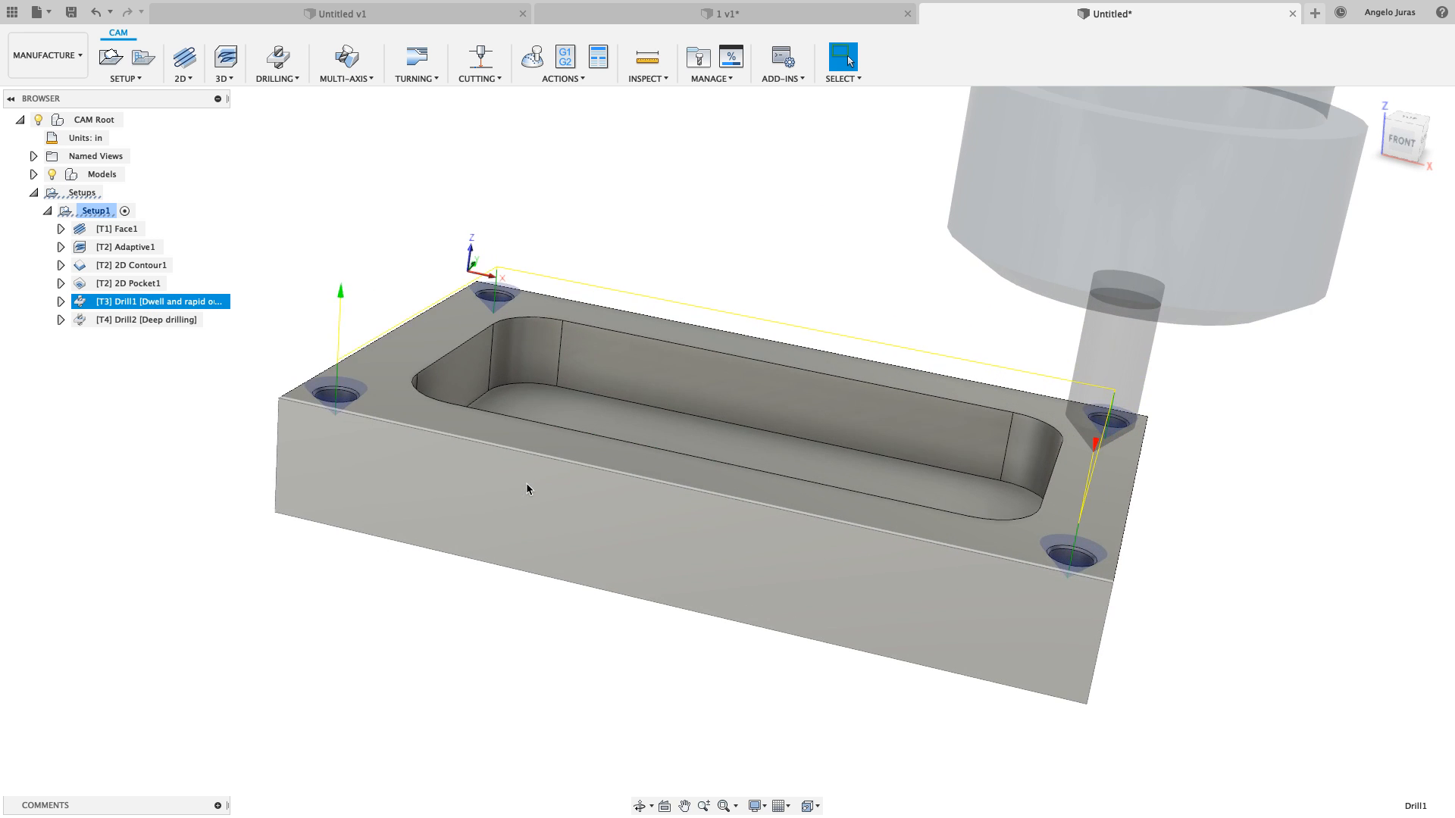
click(138, 321)
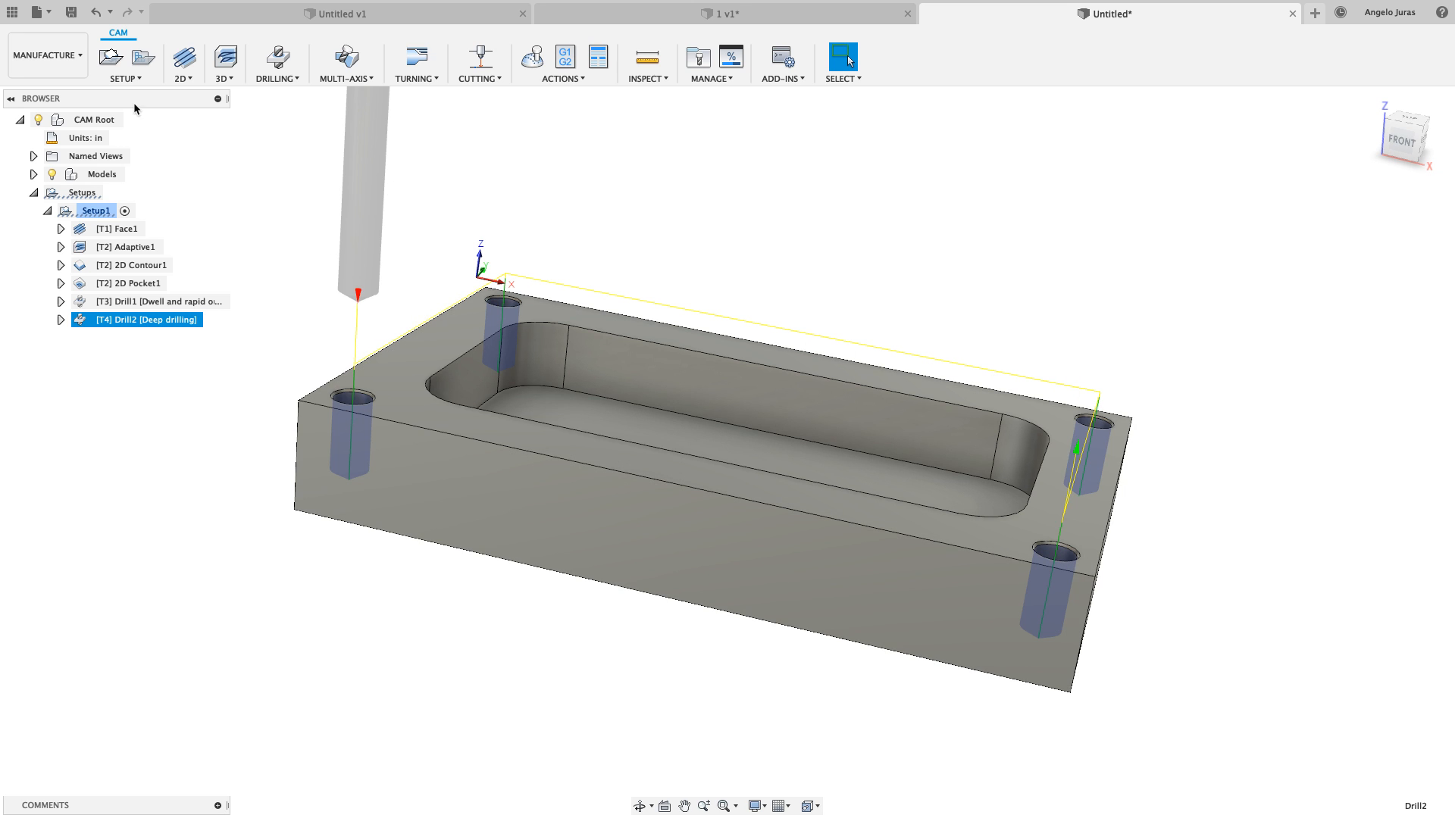
Start a 2D Chamfer operation and filter the sample Inch - Aluminum tool library to chamfer mills only
click(192, 80)
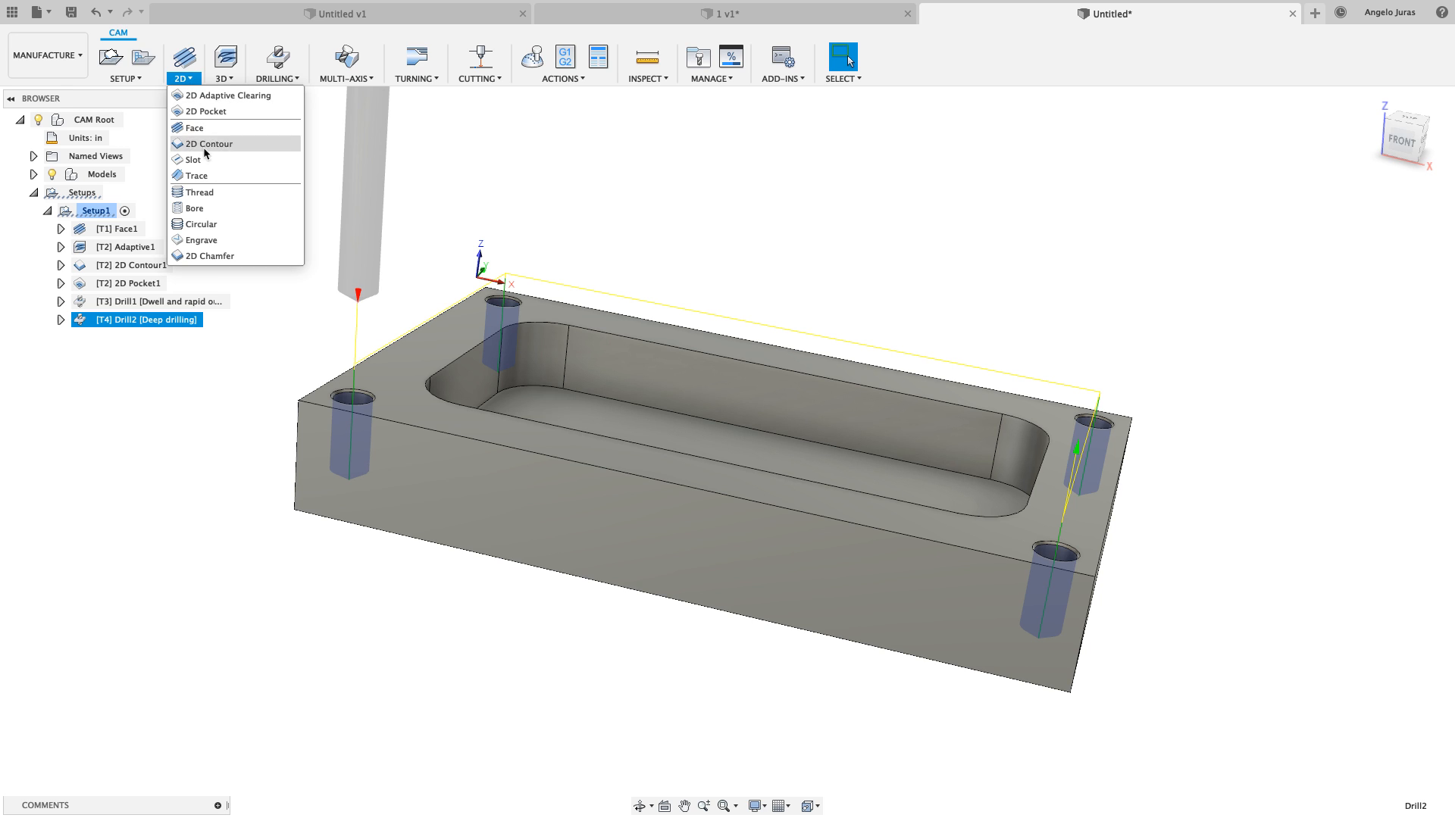
click(207, 257)
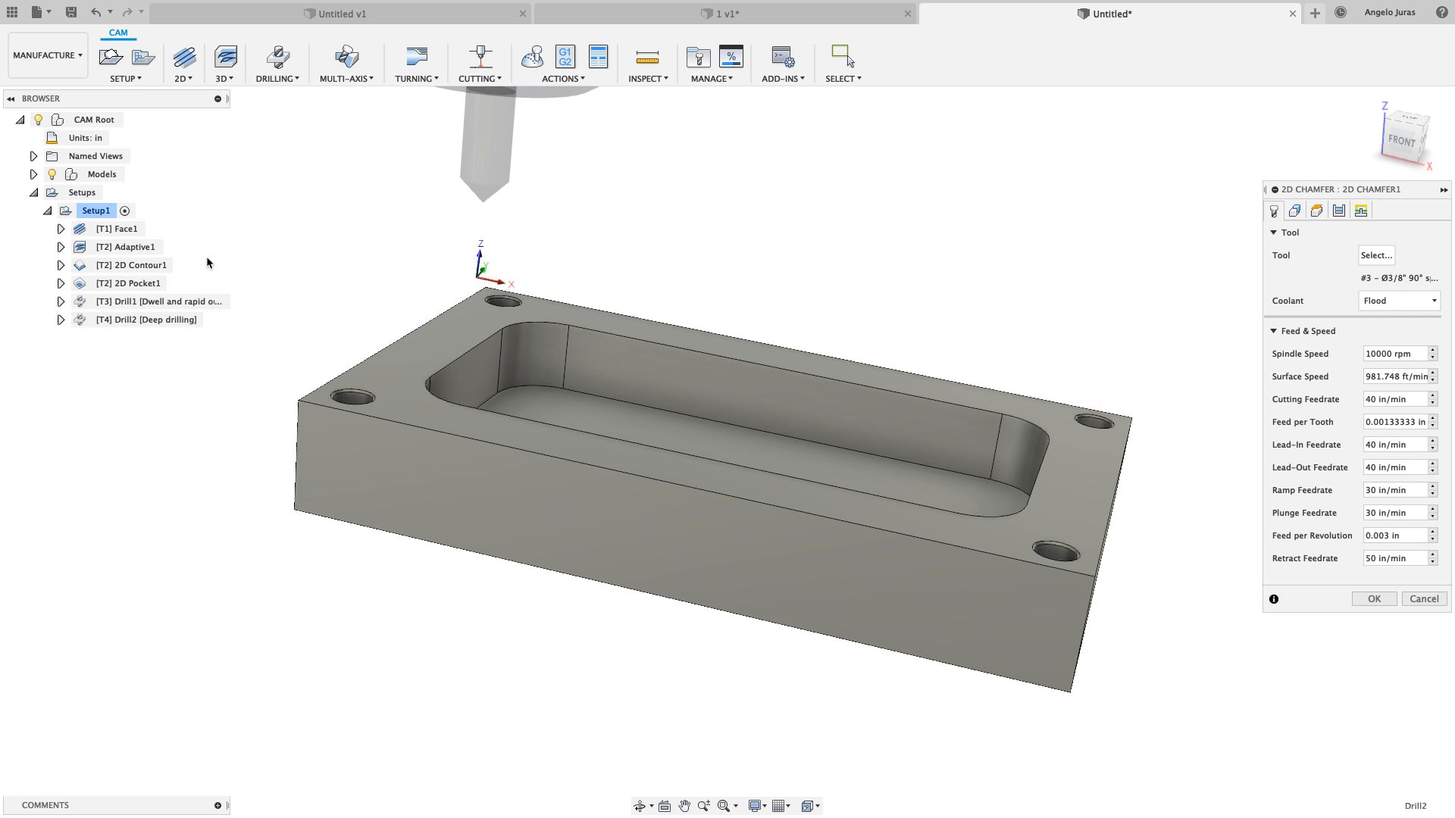
click(1377, 256)
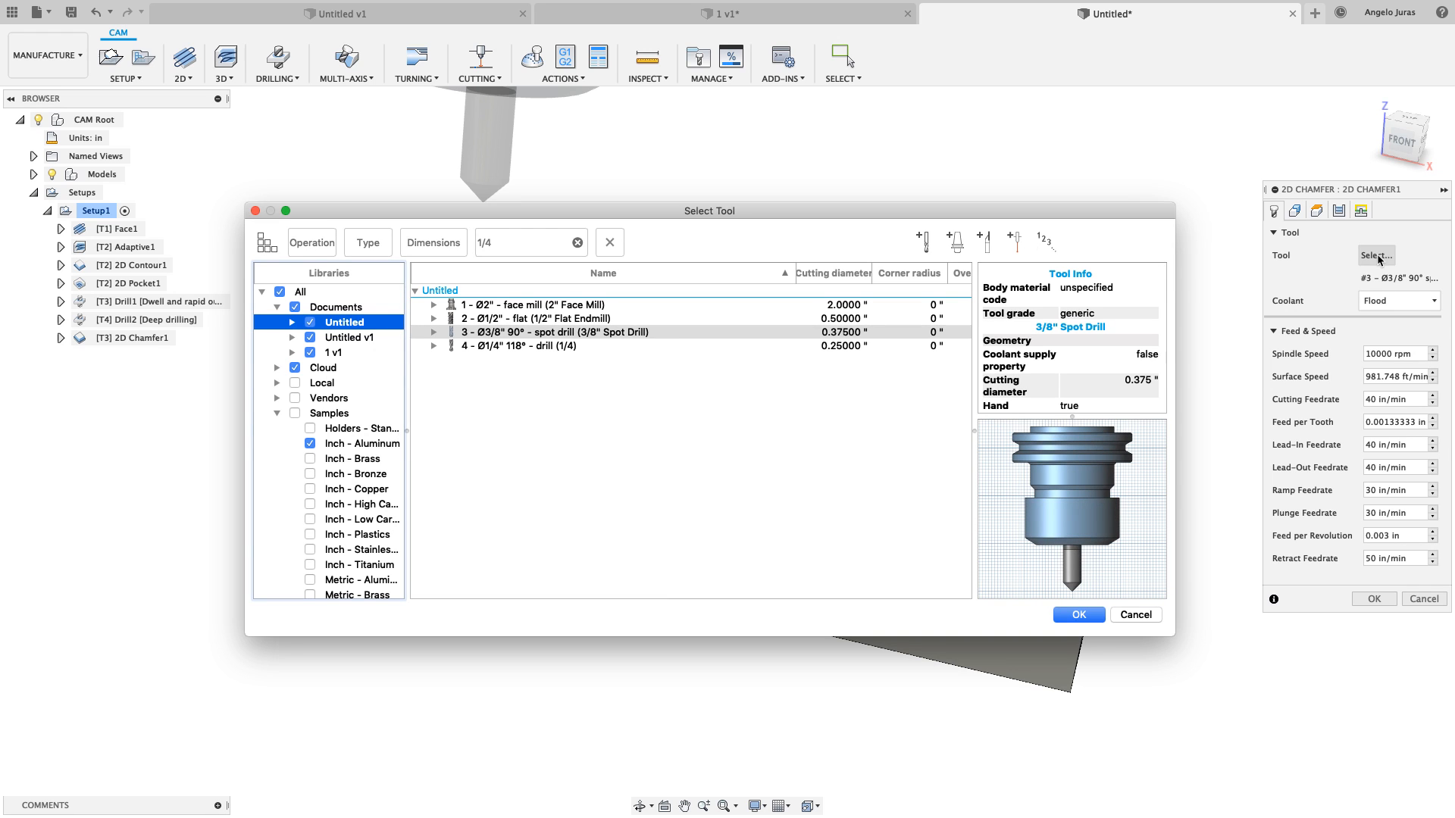
click(335, 445)
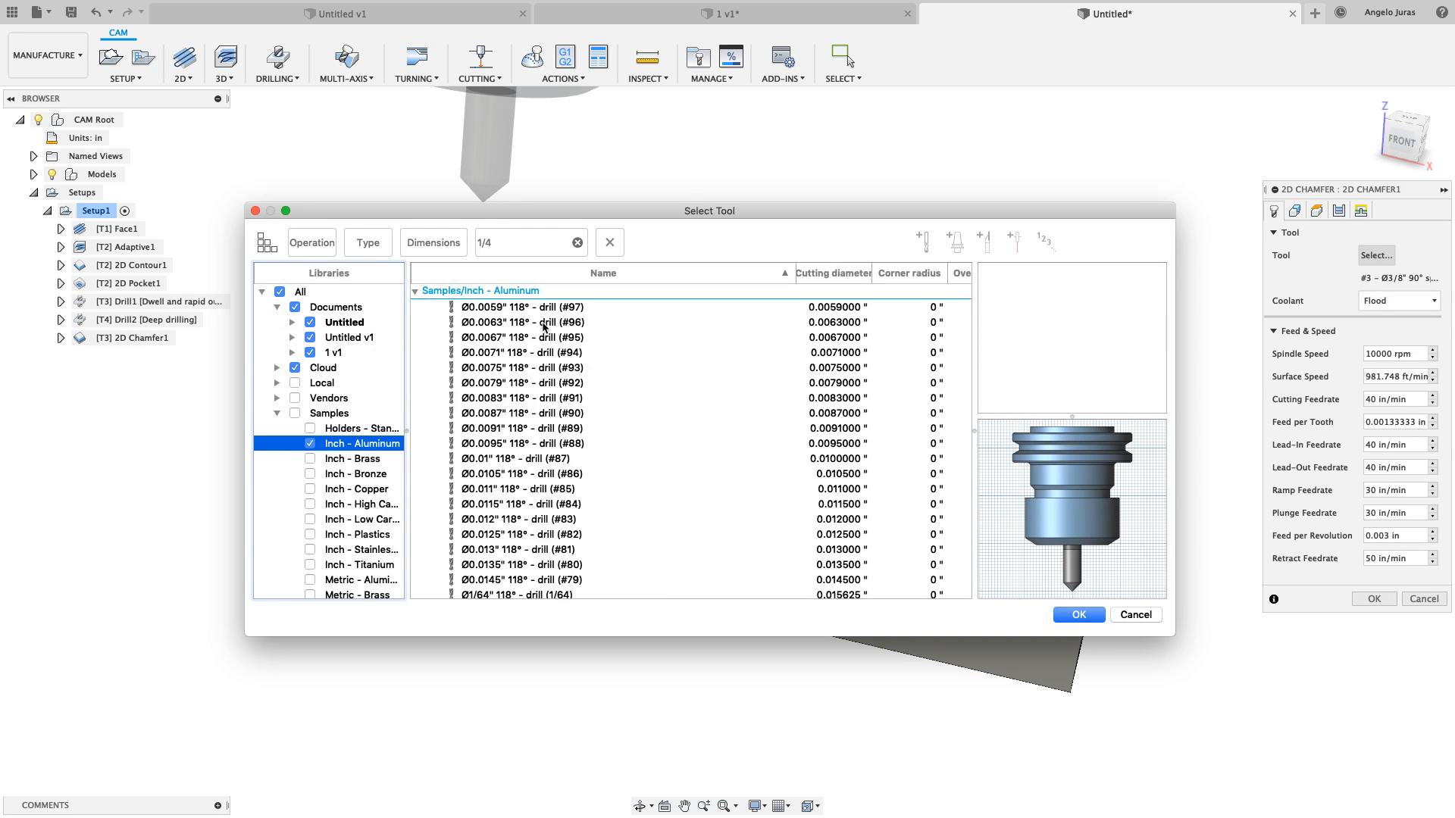
click(578, 243)
click(371, 243)
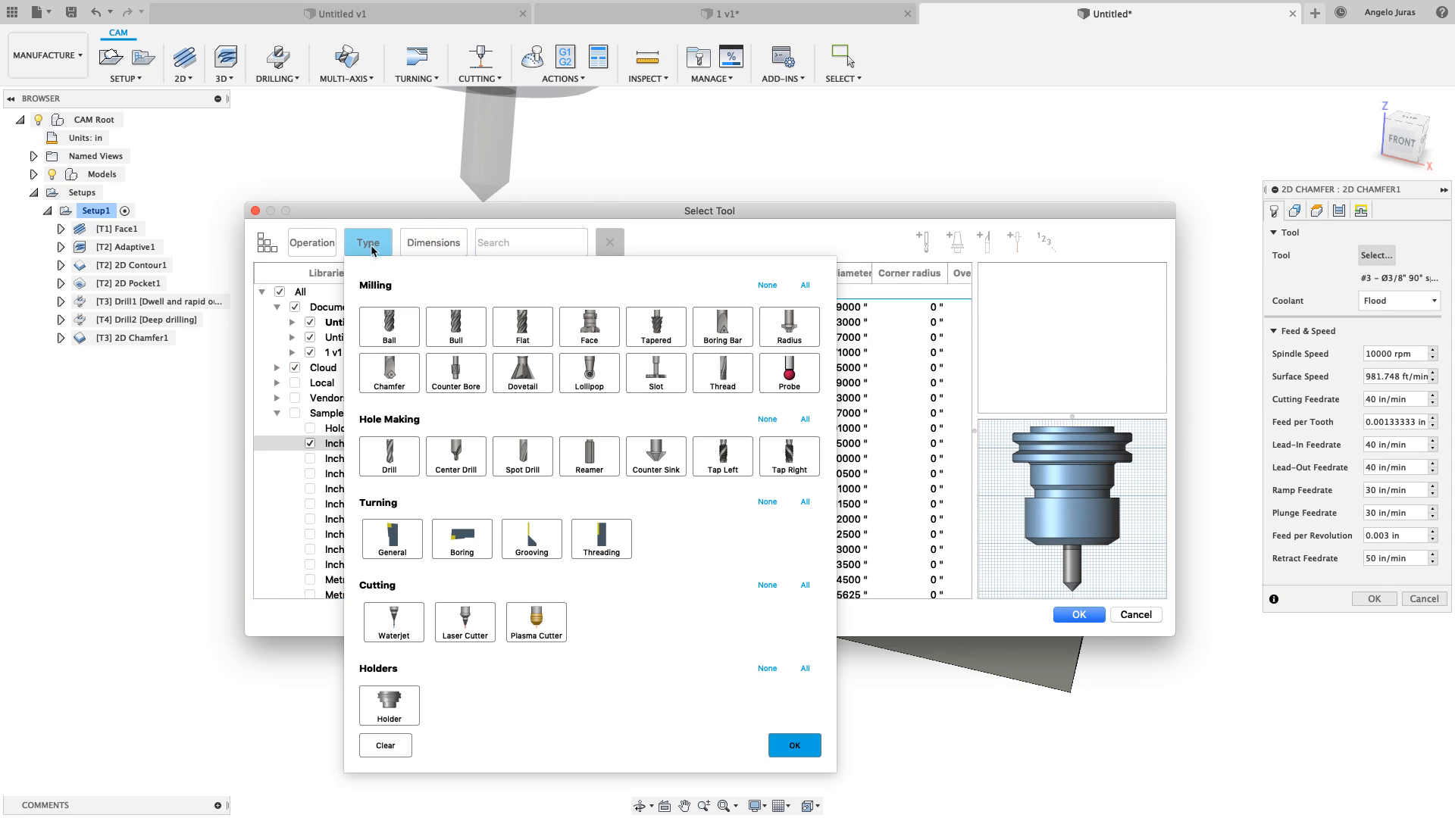
click(431, 446)
click(391, 365)
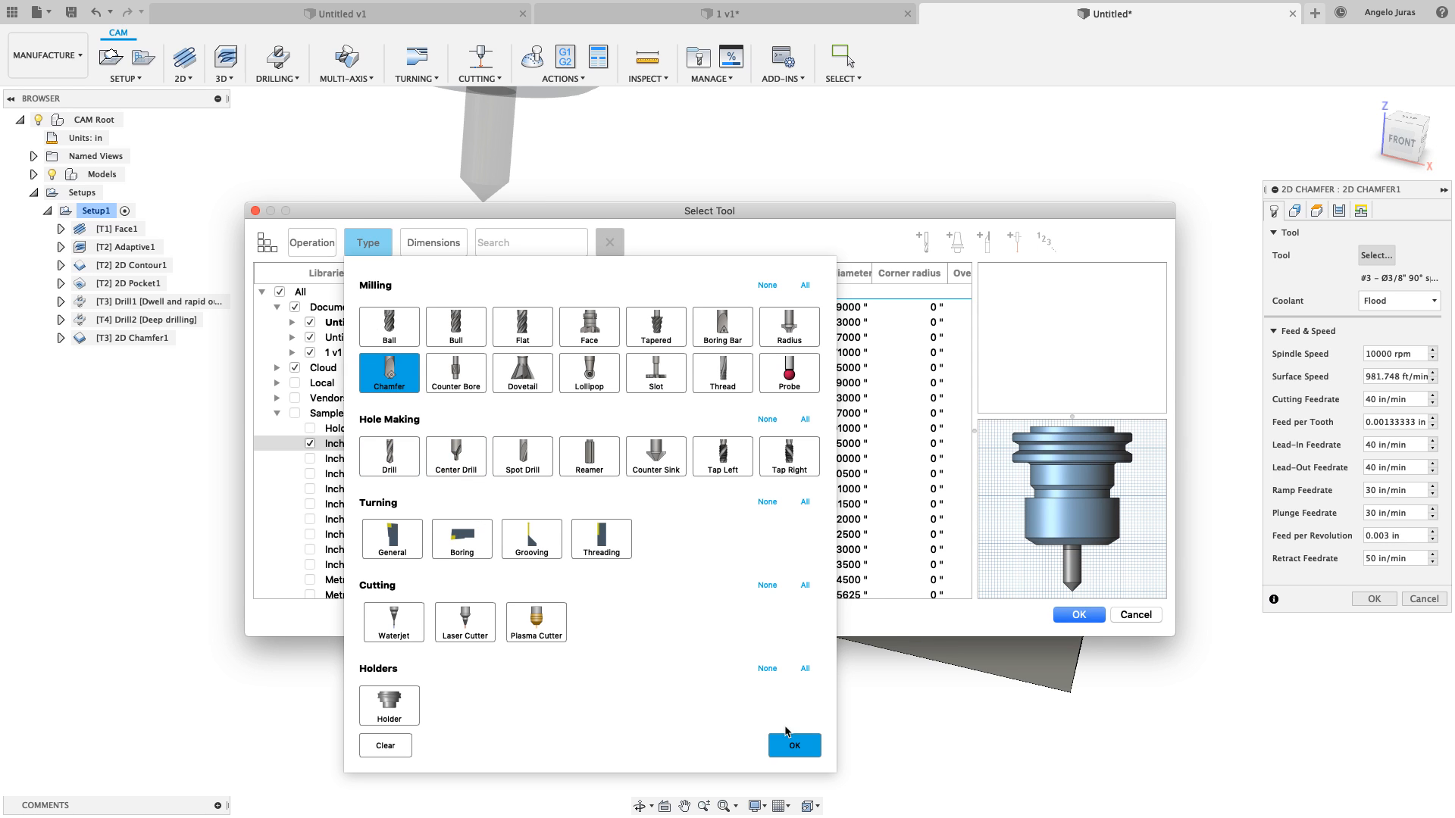
click(793, 744)
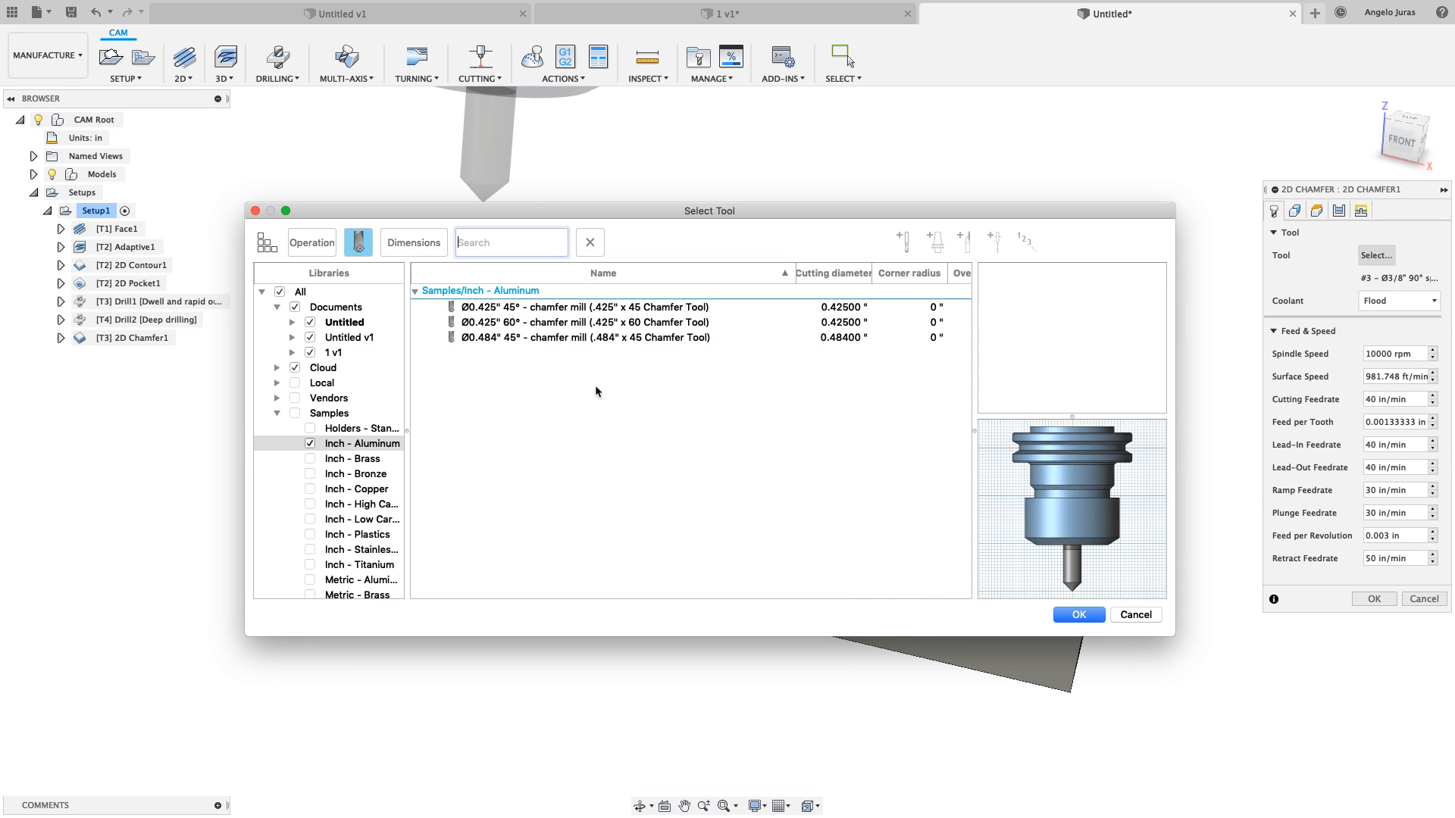
Choose tool 19, the 1/2" 45° chamfer mill from the Tutorial - Inch library, for the chamfer operation
click(485, 308)
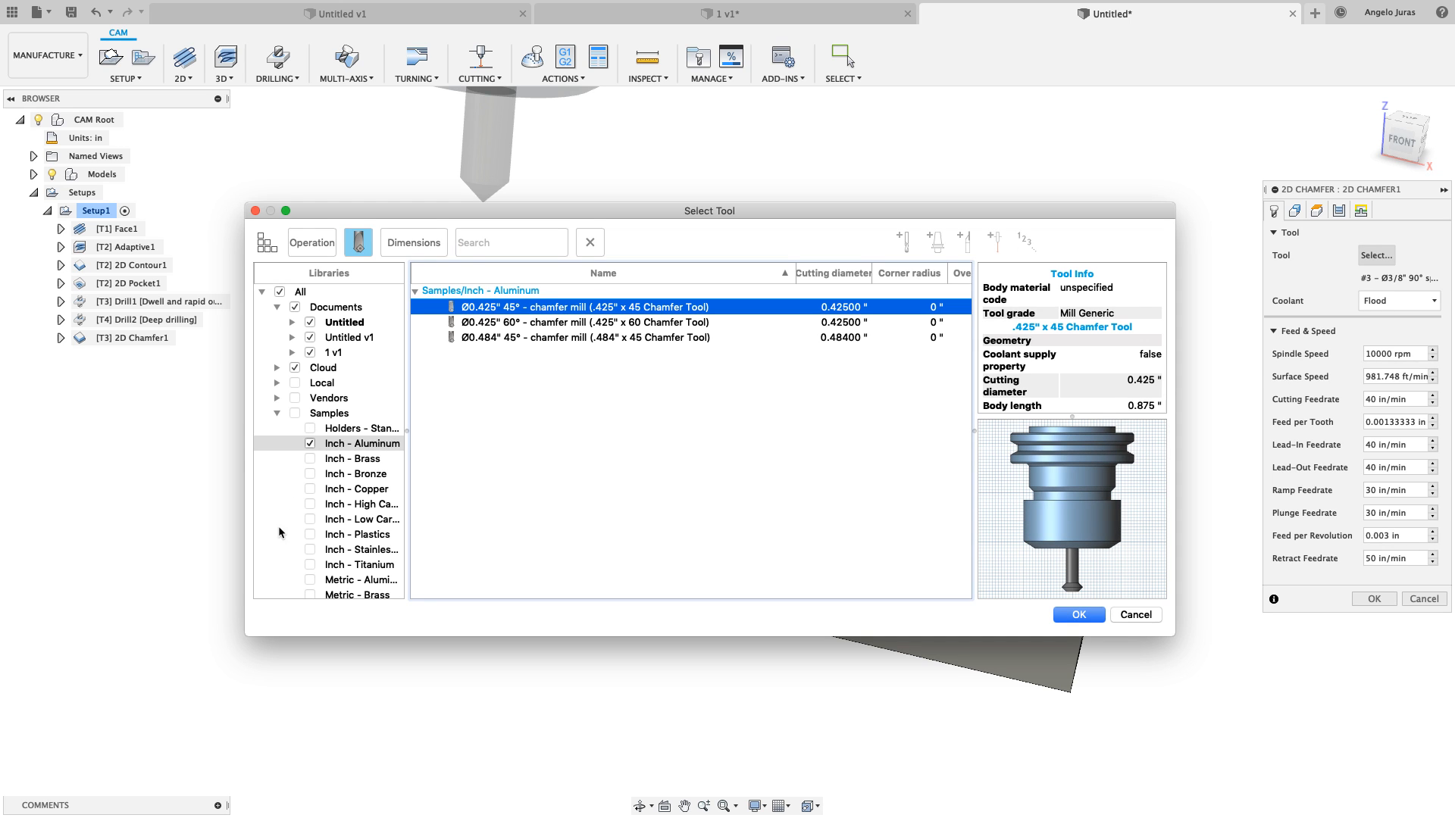
click(270, 470)
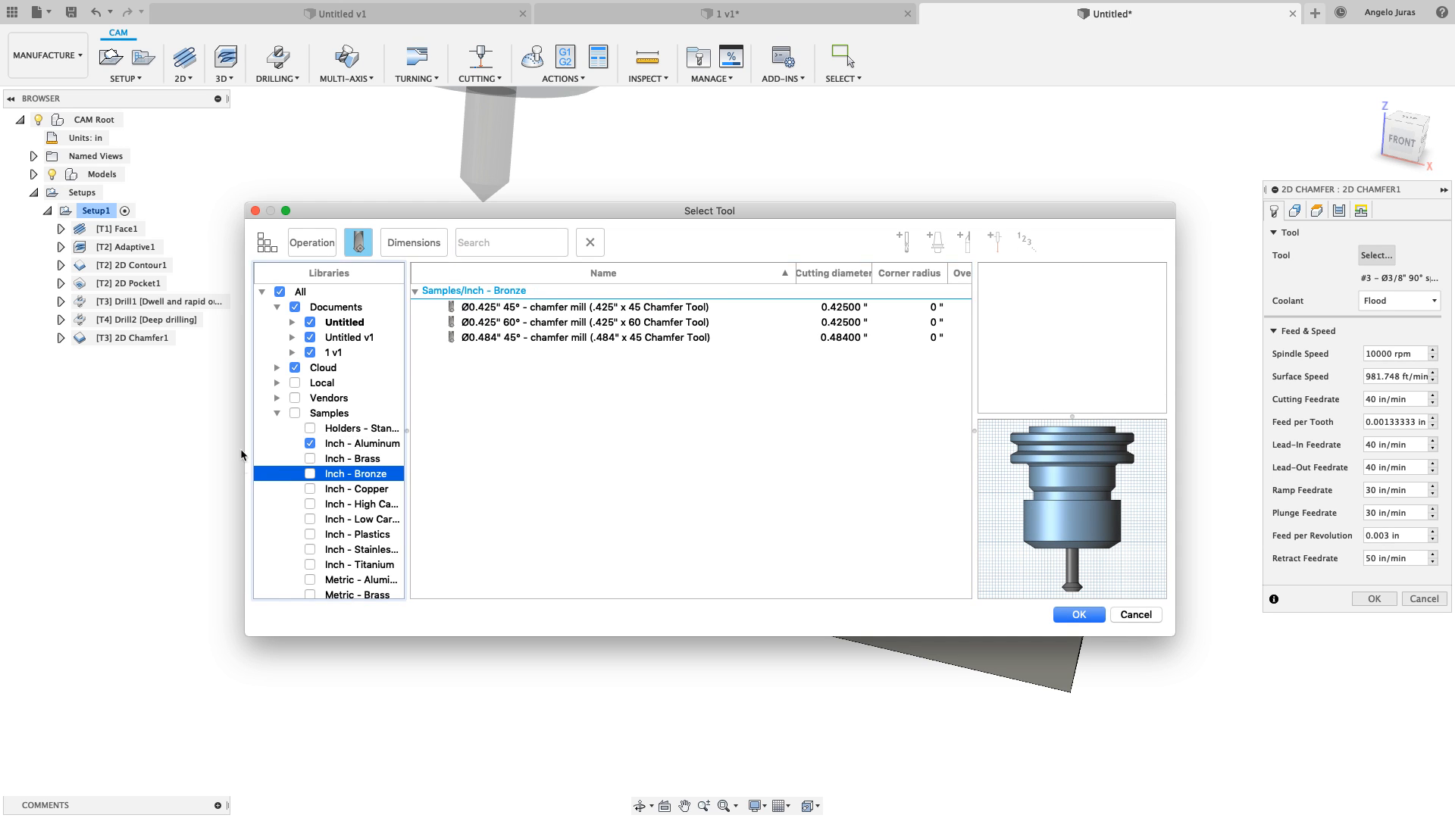
scroll(285, 480, down, 6)
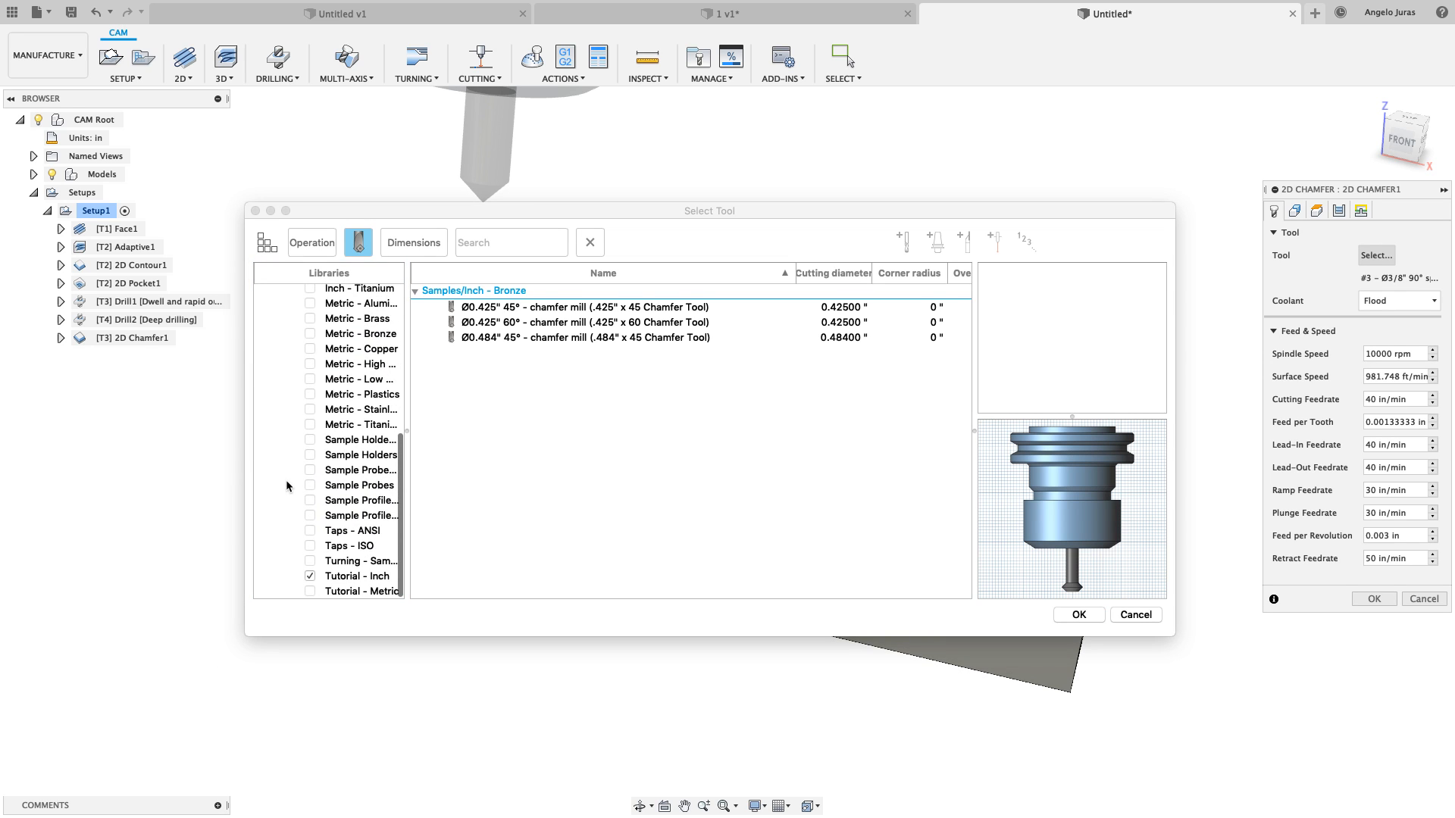
click(354, 578)
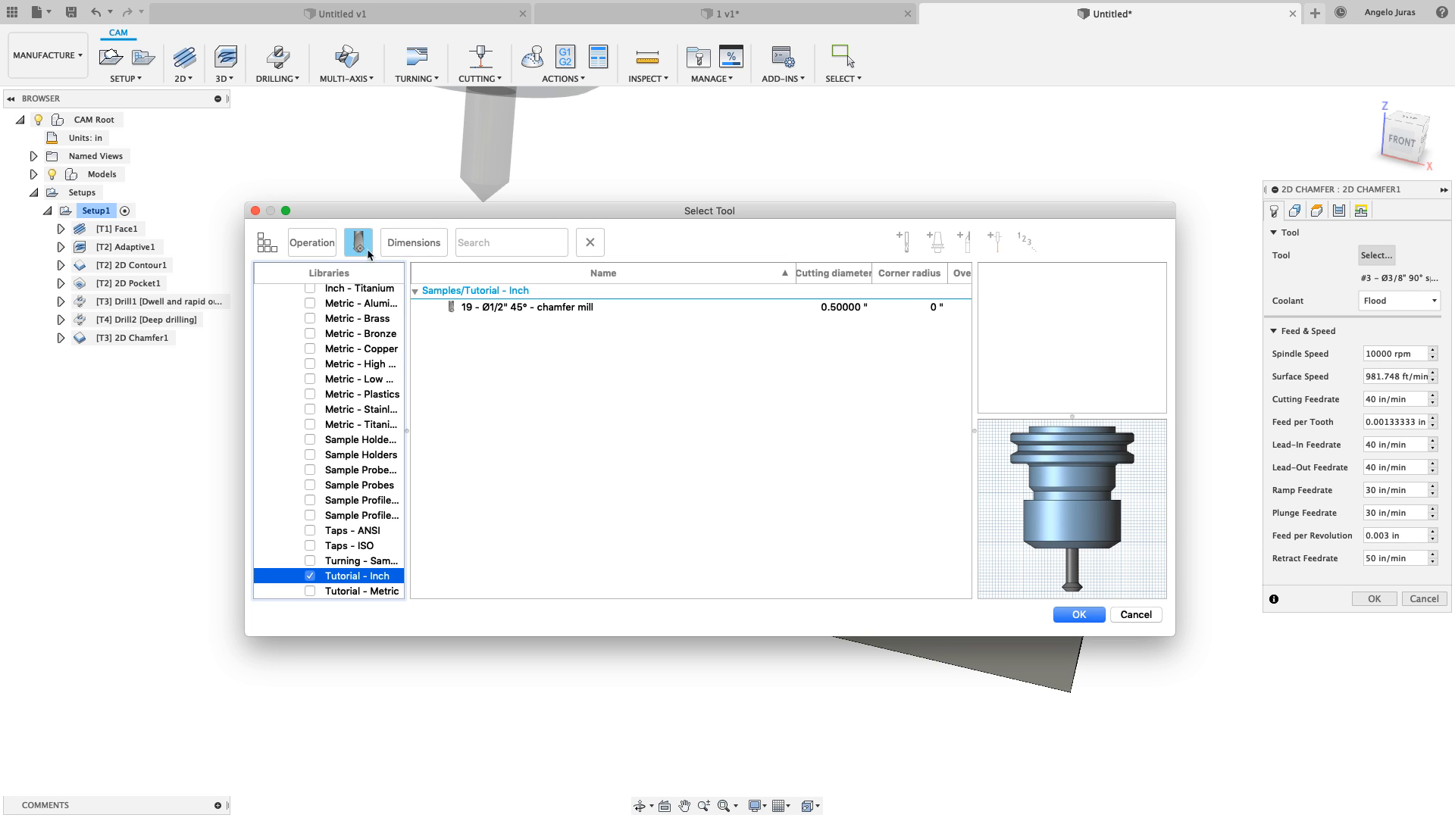
click(492, 309)
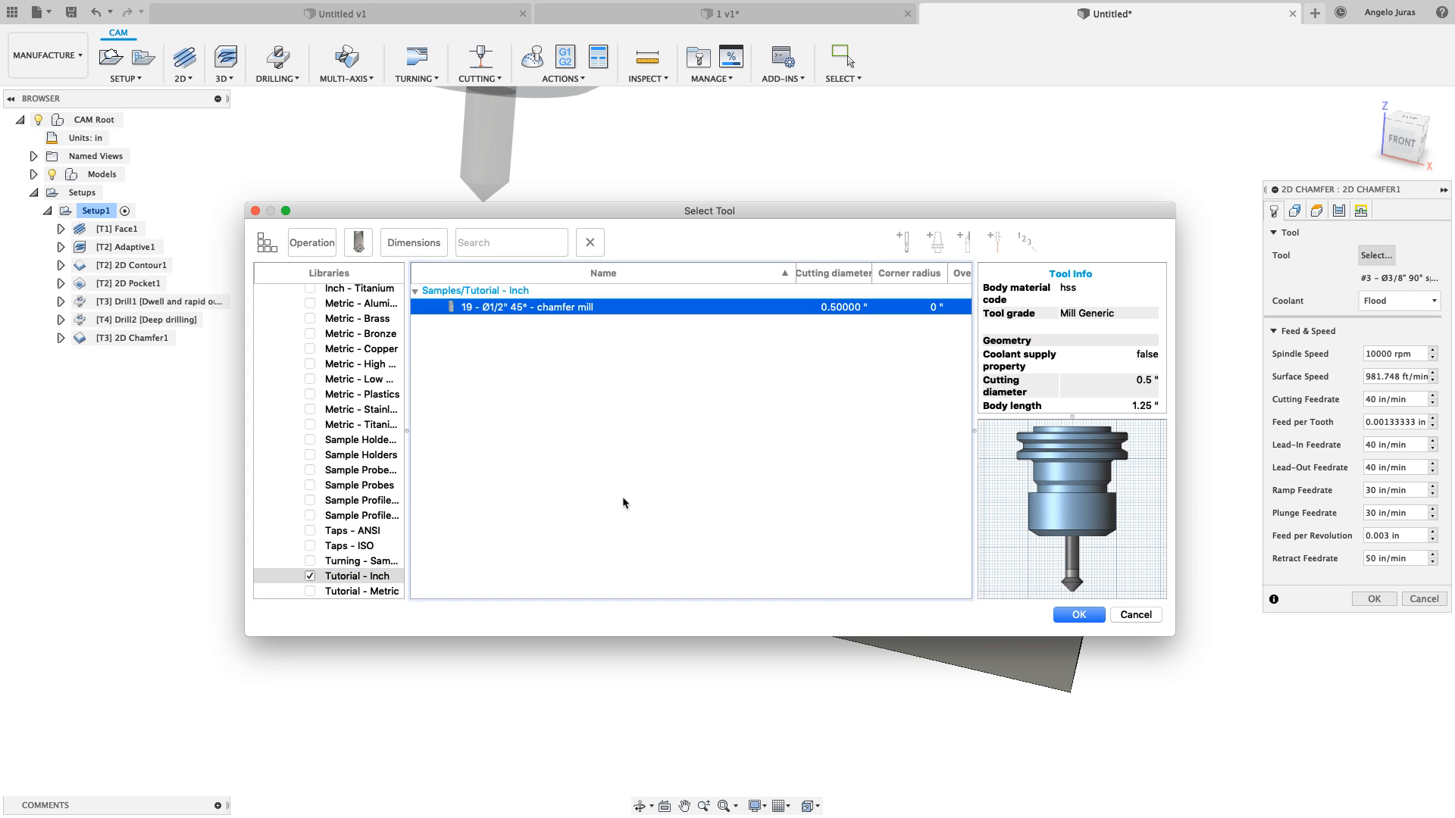
click(1078, 615)
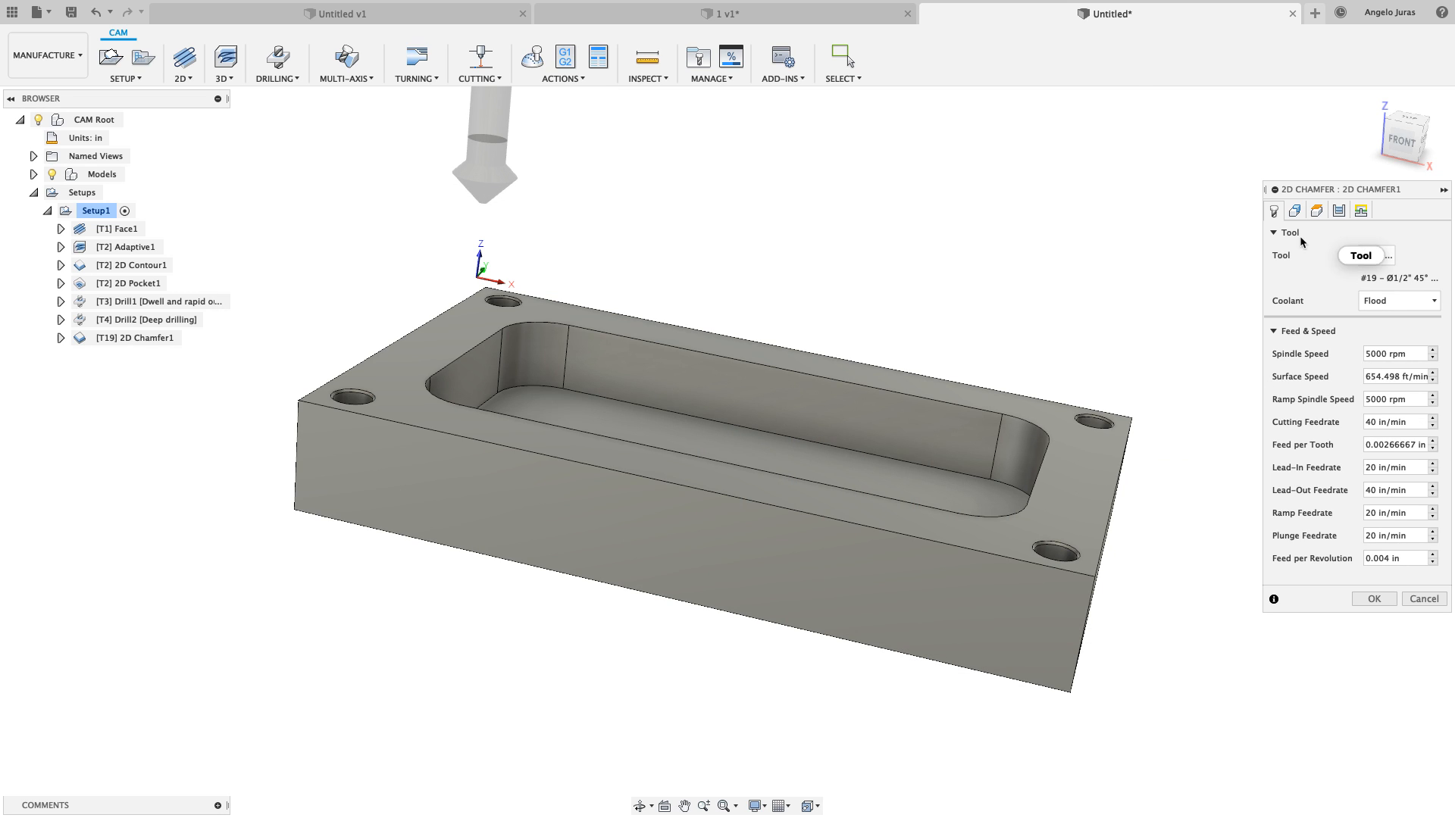
Select the block's outer top edge and the pocket's top edge as chamfer contours, and review the operation's heights
click(1294, 212)
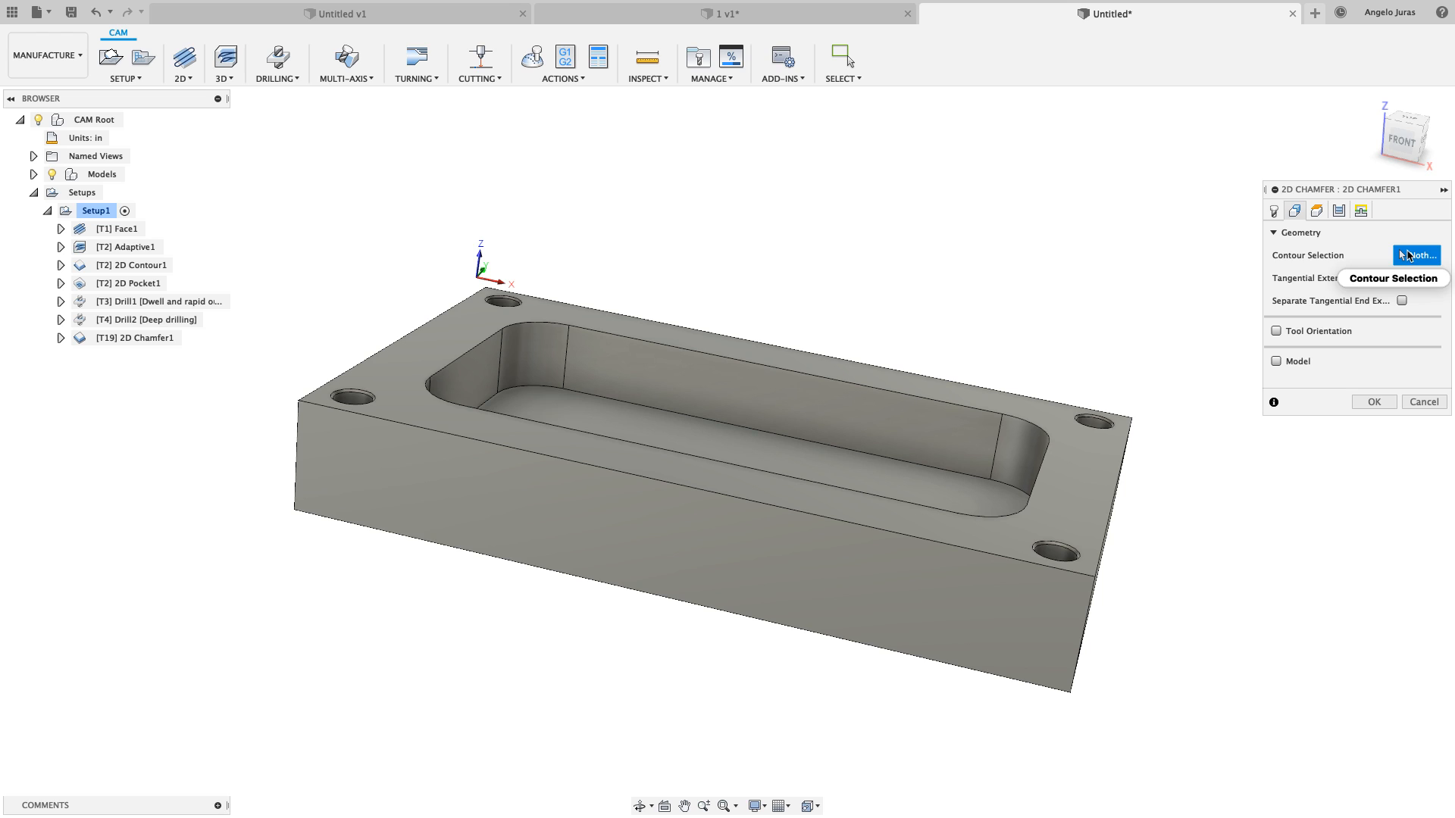
click(961, 384)
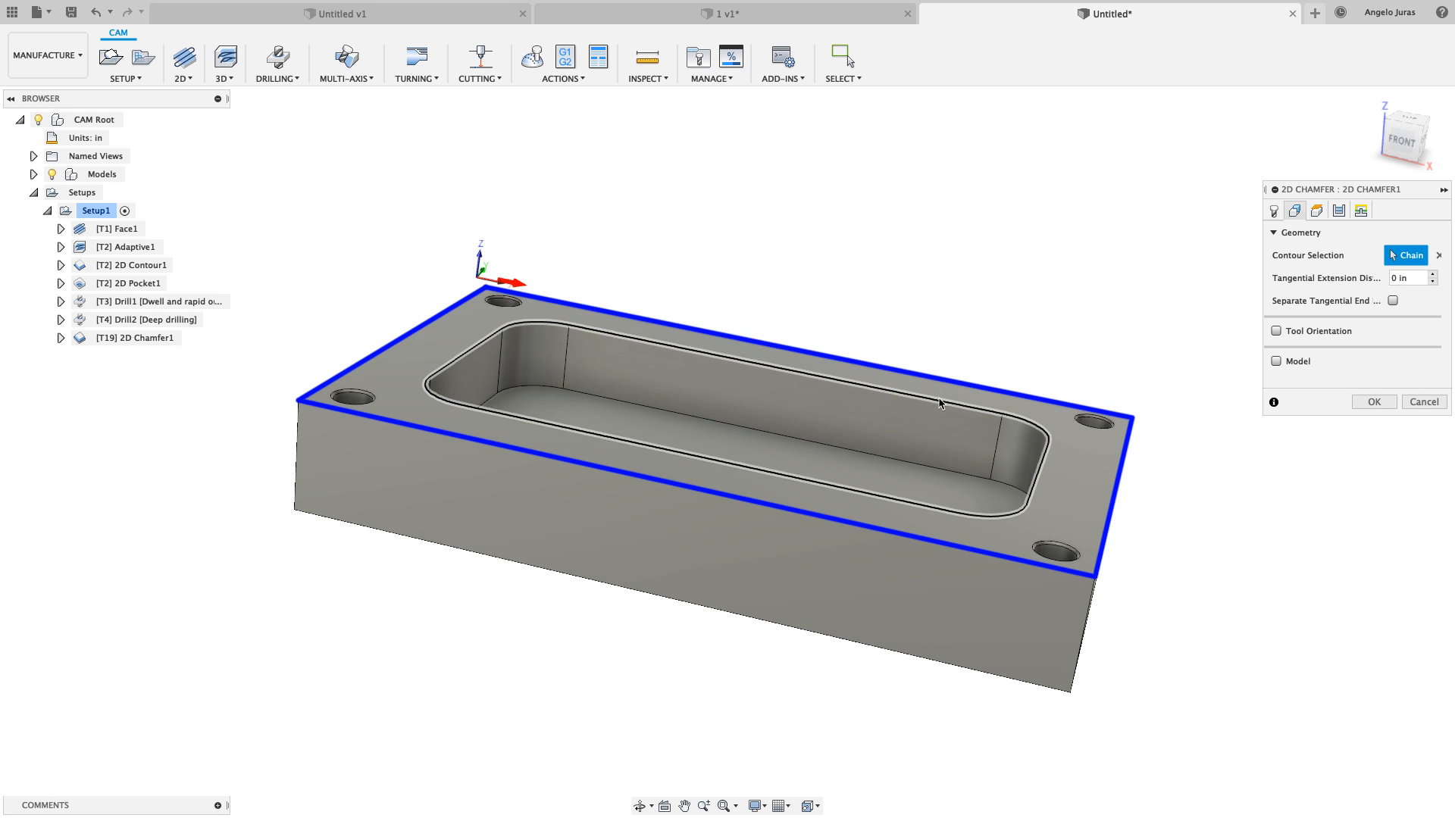
click(937, 404)
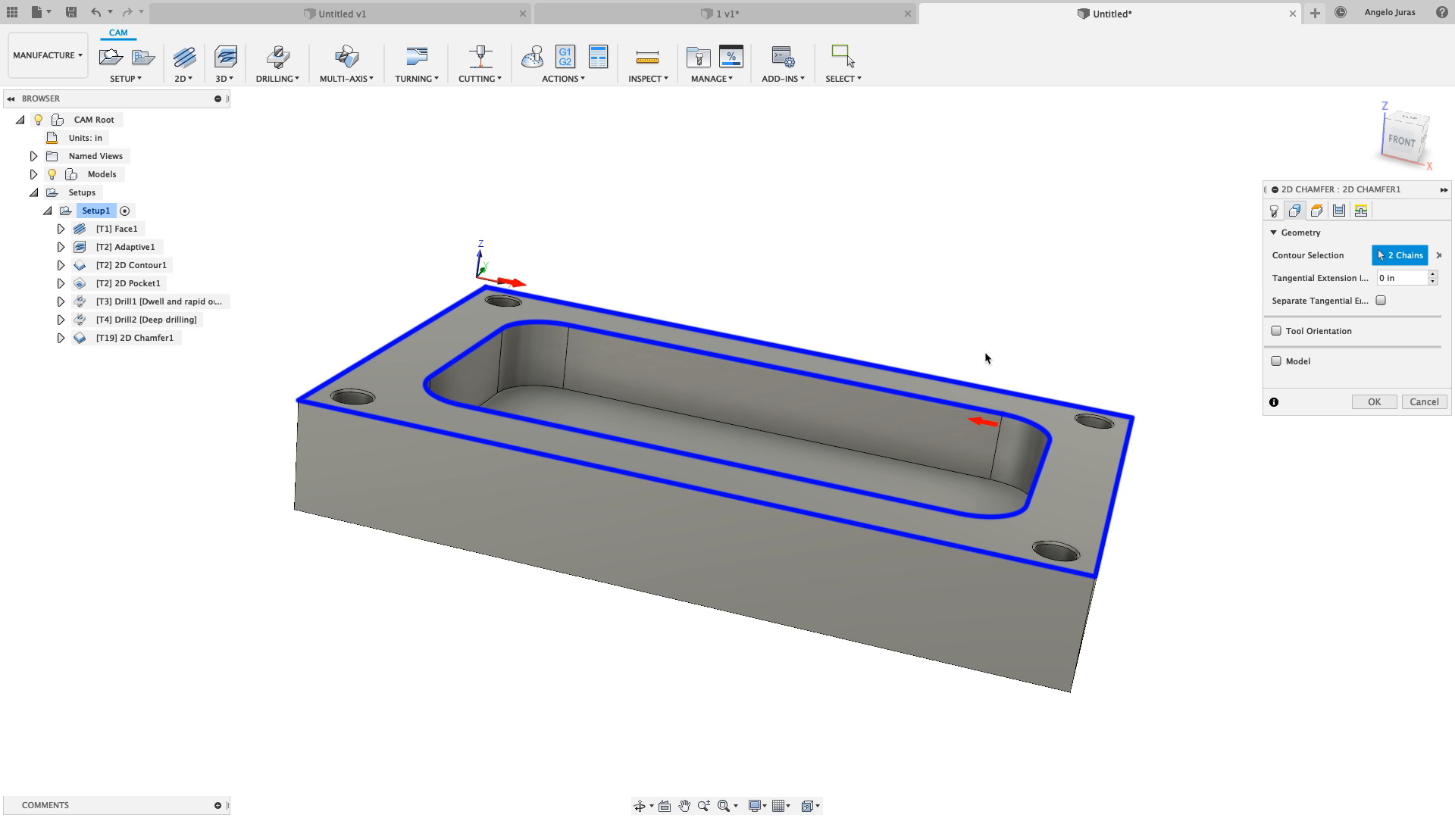
click(1316, 211)
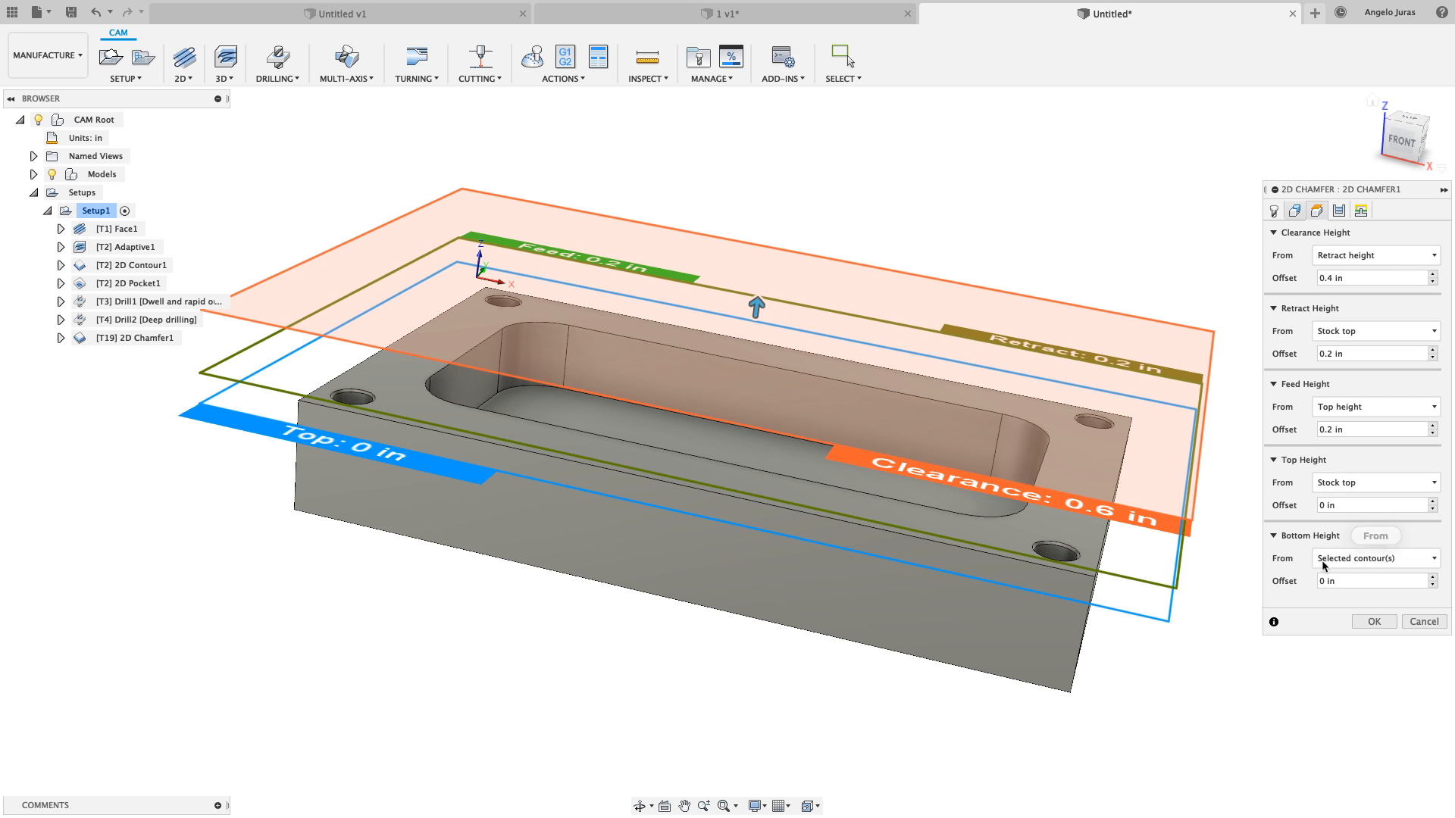
mouse_move(1366, 568)
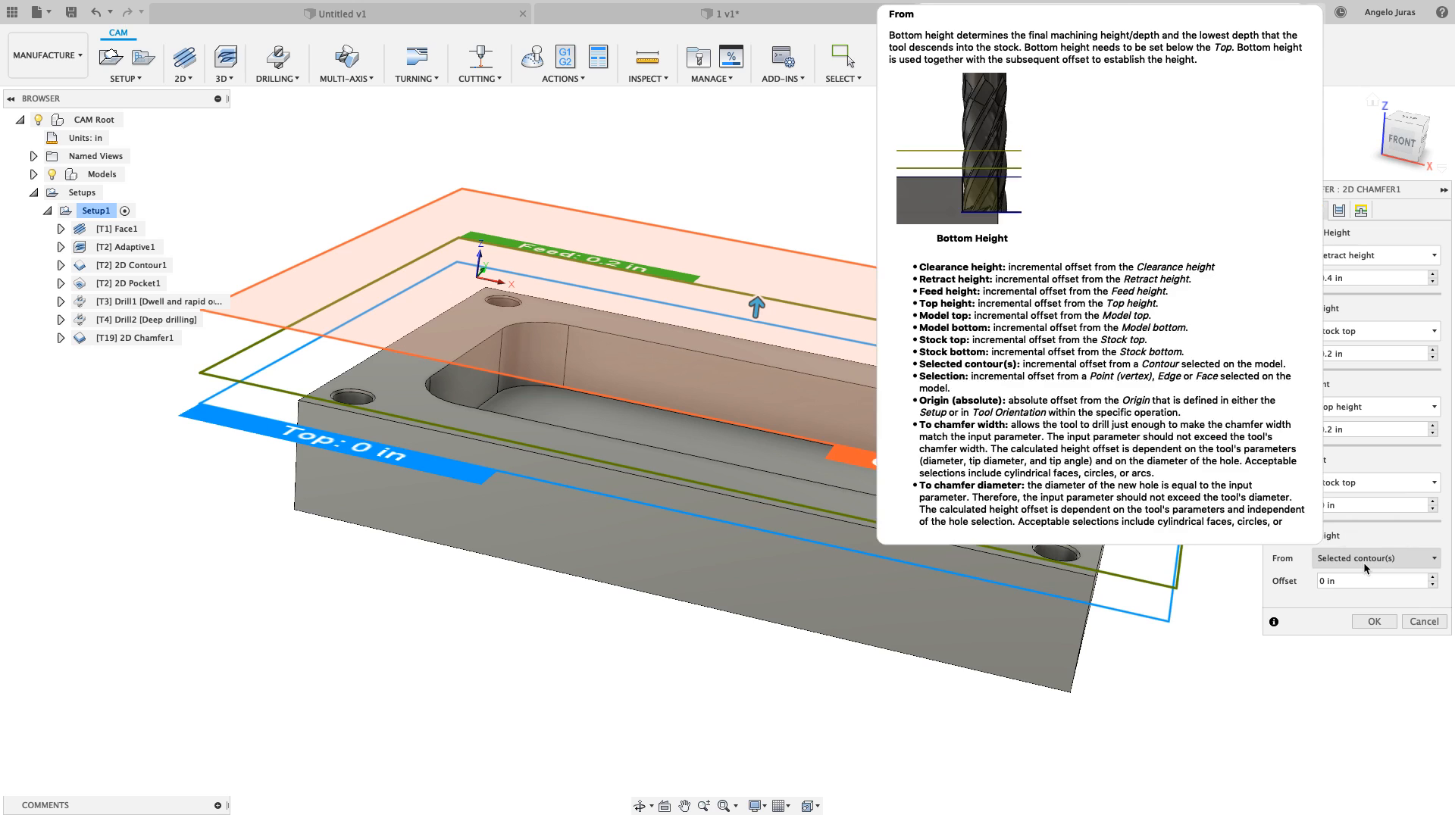
Set the chamfer width to 0.02 in
click(1340, 212)
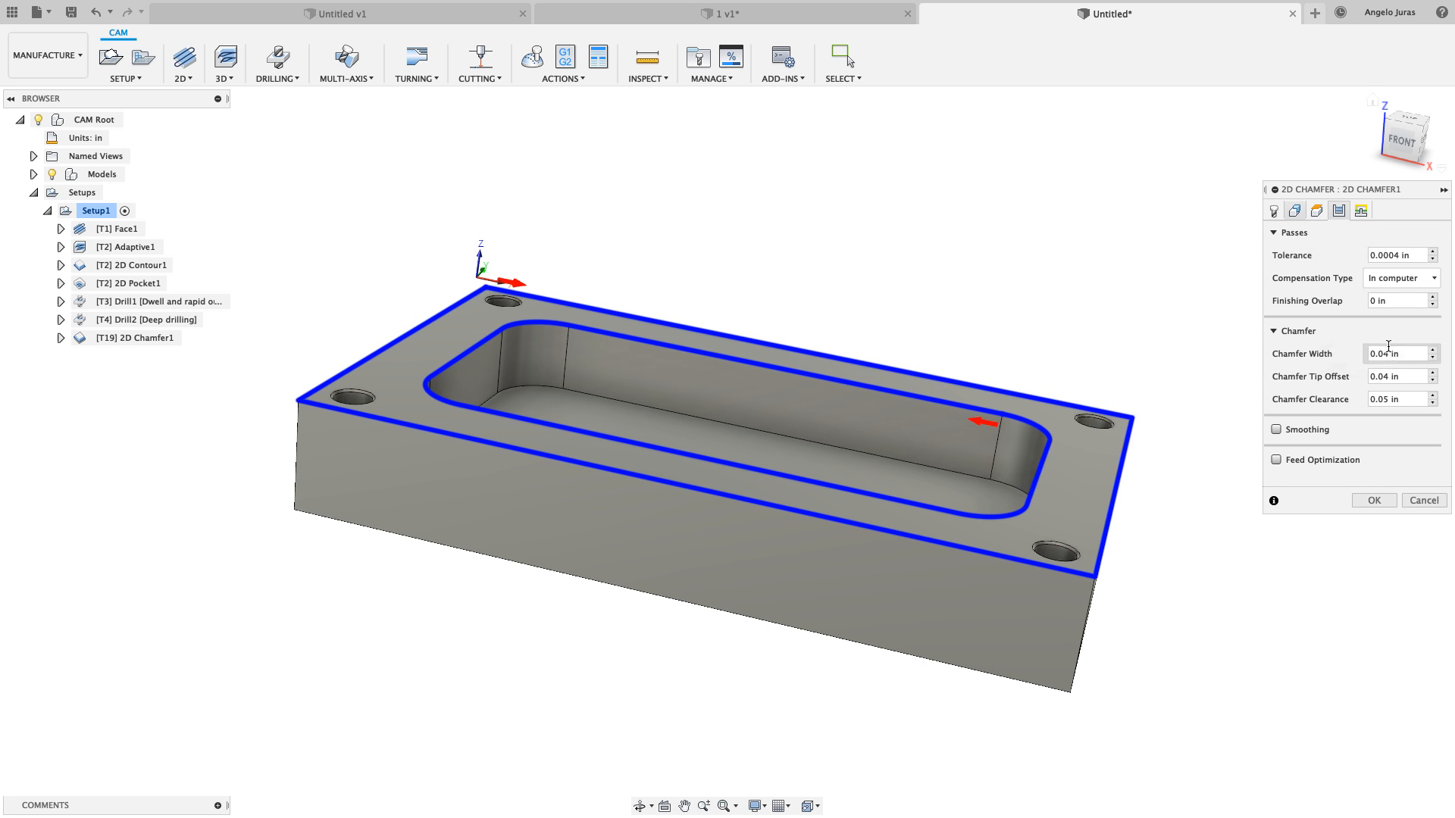
mouse_move(1406, 354)
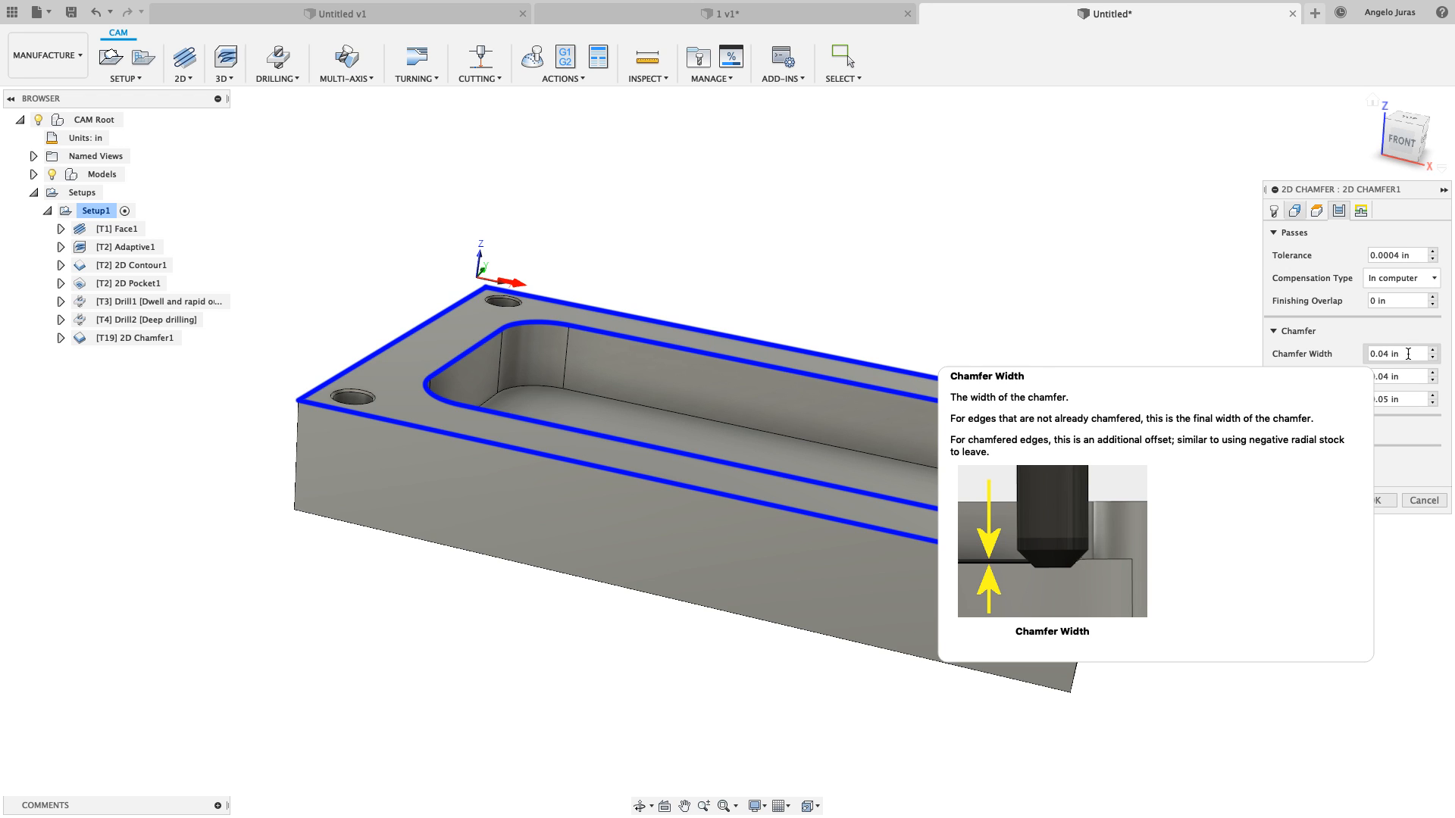
click(1406, 354)
text(.02)
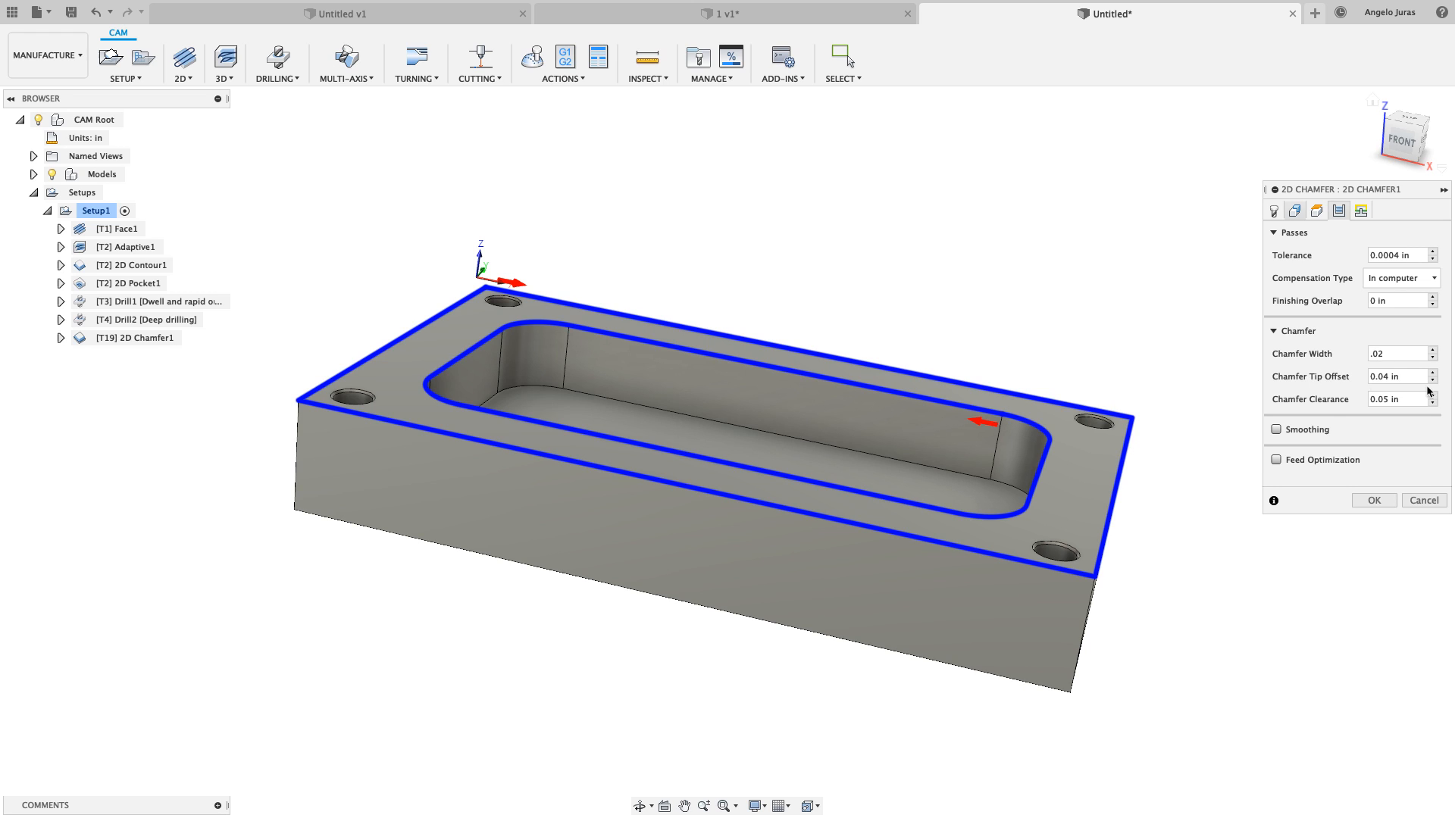
Set the chamfer tip offset to 0.05 in and confirm the 2D Chamfer operation
mouse_move(1404, 379)
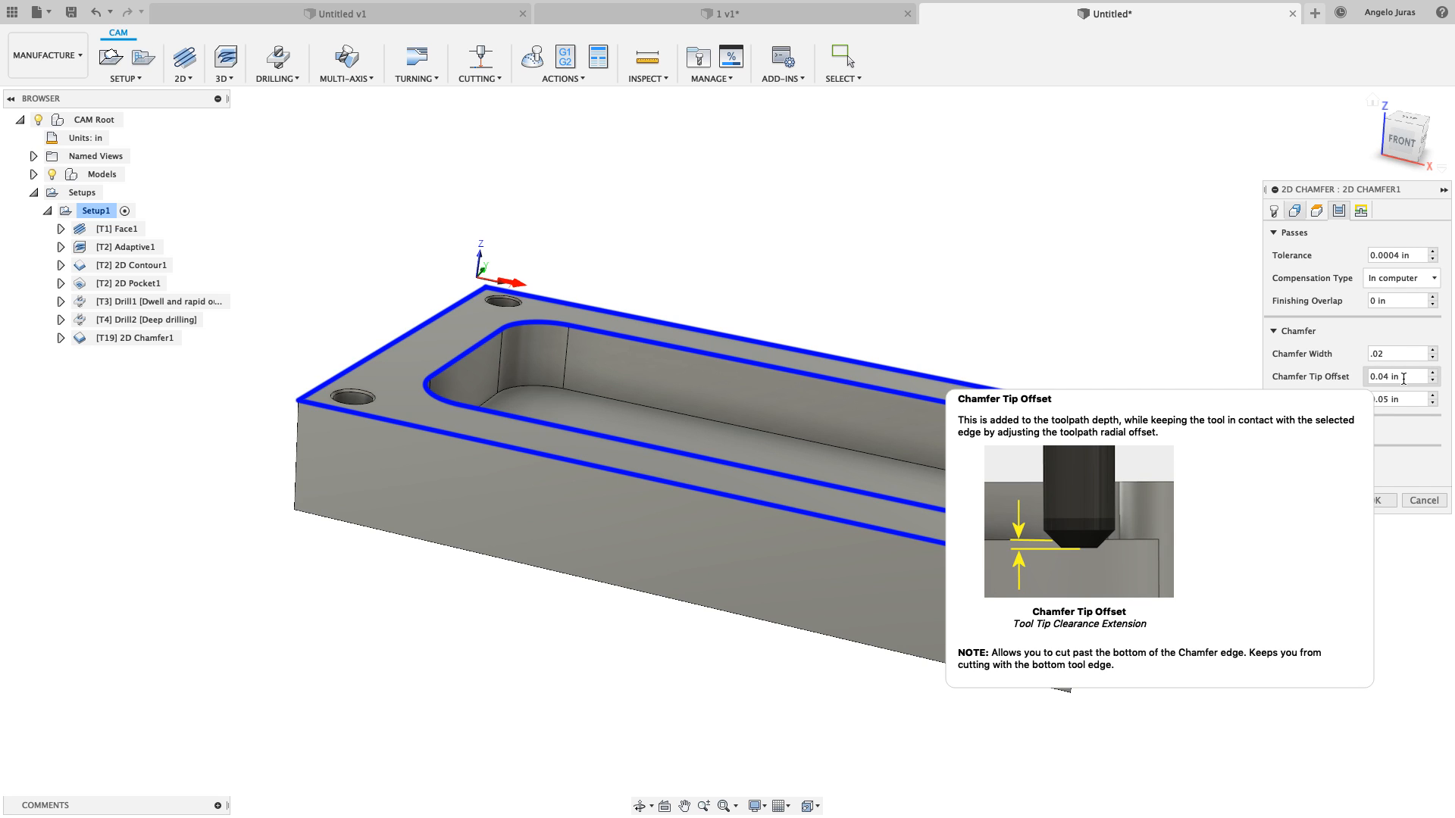
drag(1404, 378, 1365, 379)
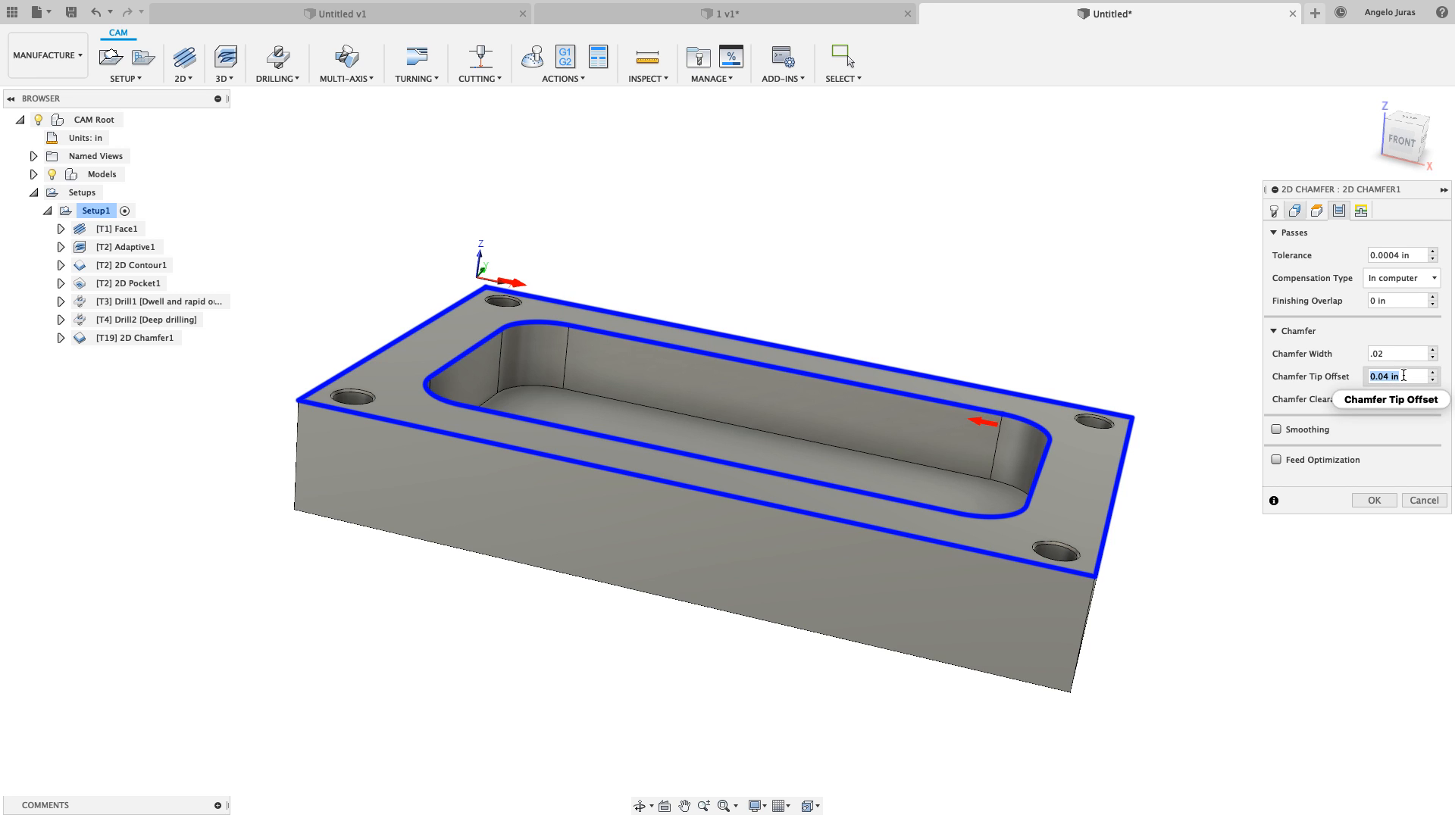
mouse_move(1404, 376)
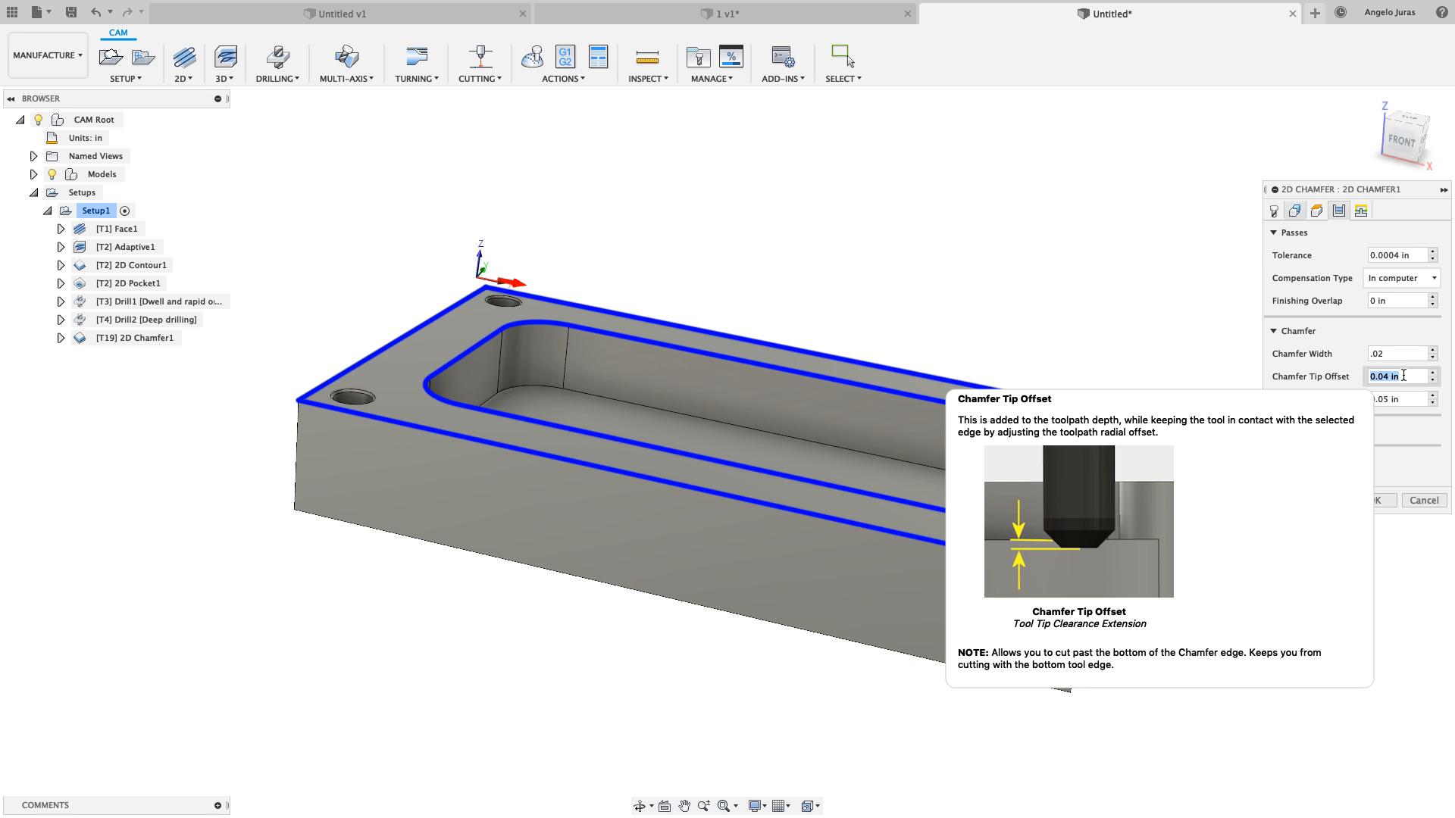
text(.1)
key(BackSpace)
text(.05)
key(BackSpace)
key(BackSpace)
key(BackSpace)
text(..12)
key(BackSpace)
key(BackSpace)
key(BackSpace)
key(BackSpace)
text(05)
mouse_move(1407, 402)
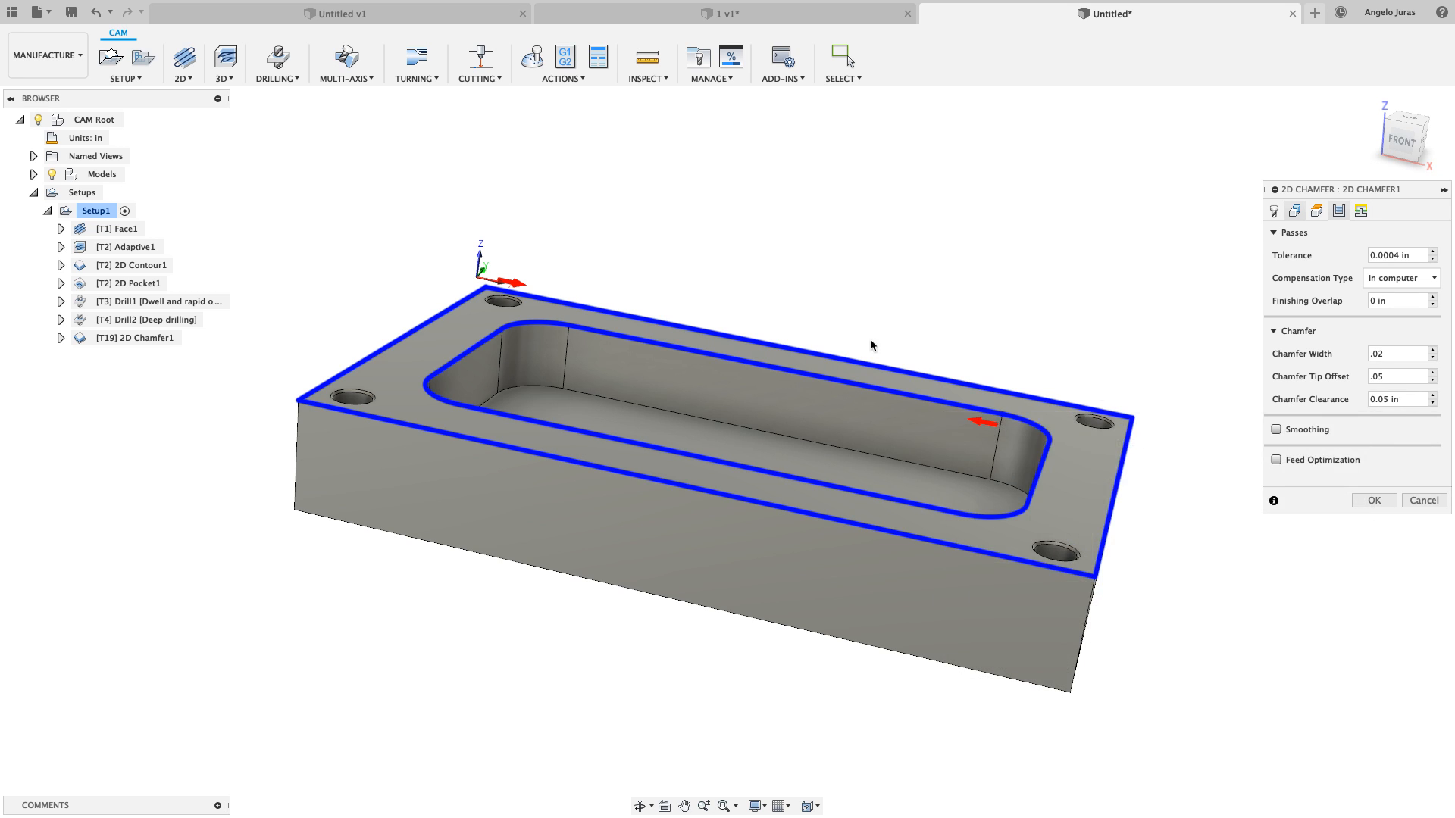
click(1374, 501)
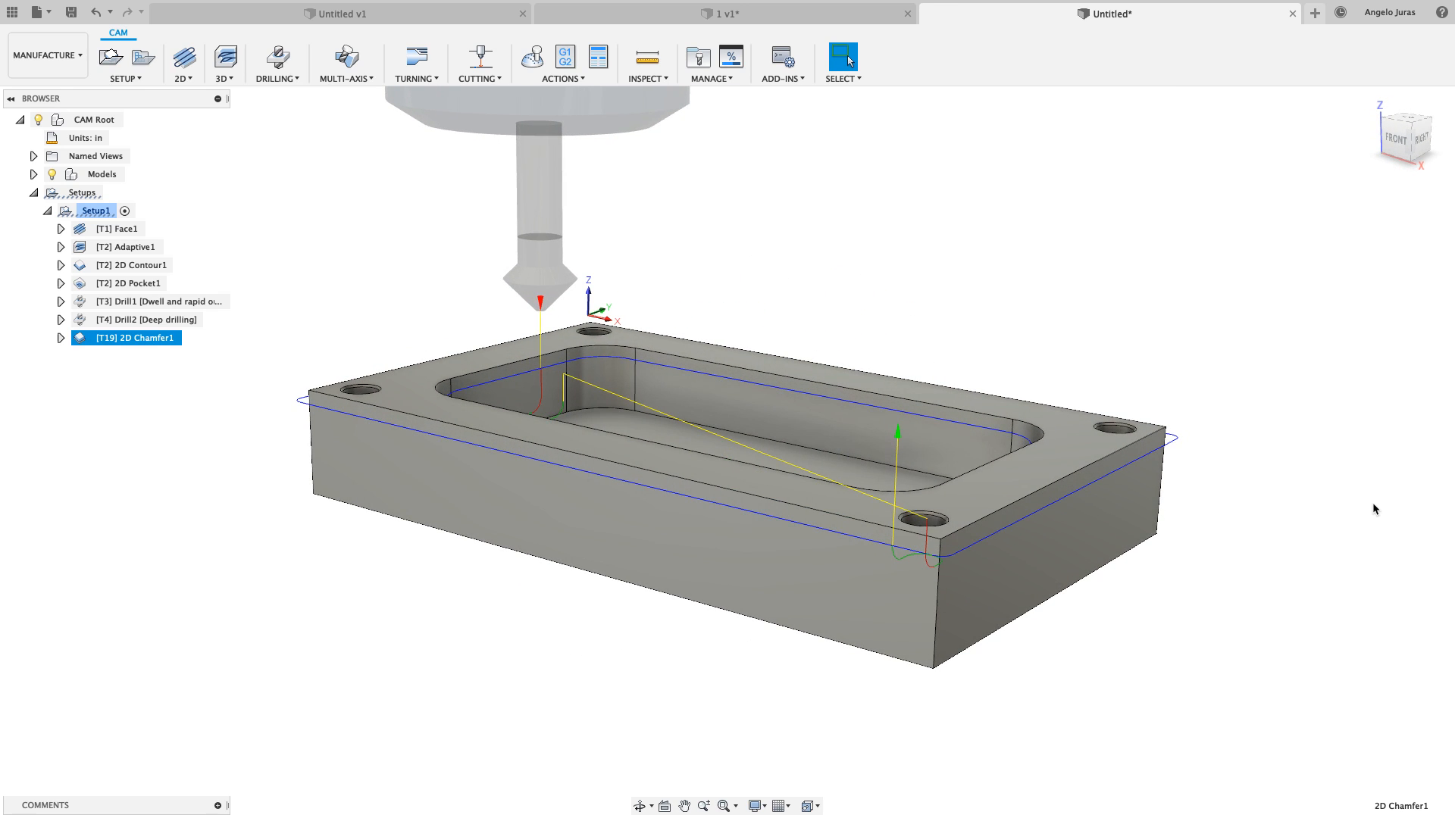
Examine the toolpaths of all the setup's operations together, one by one from Face1 to 2D Chamfer1, and the chamfer path up close
click(118, 230)
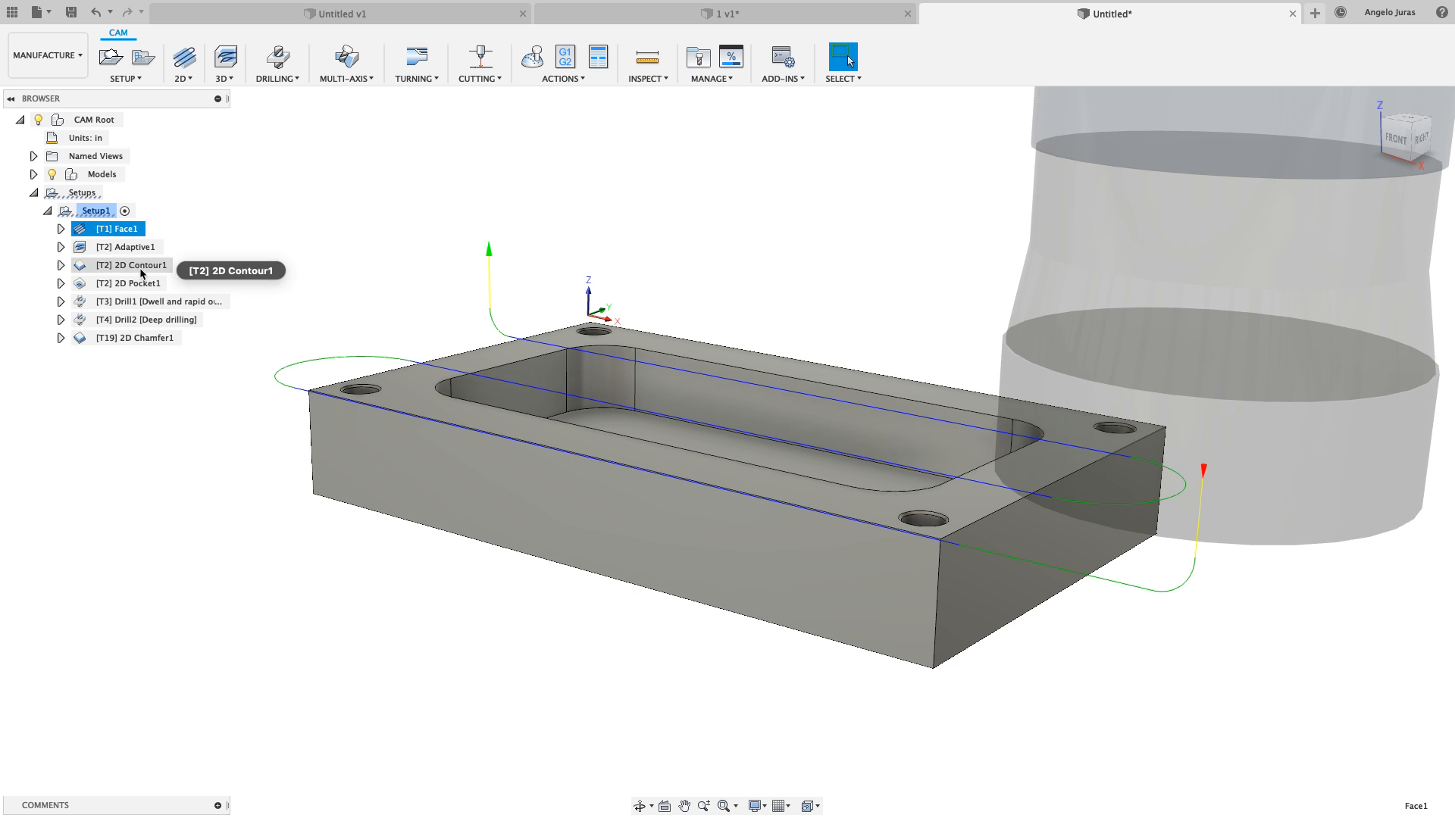
shift+click(133, 339)
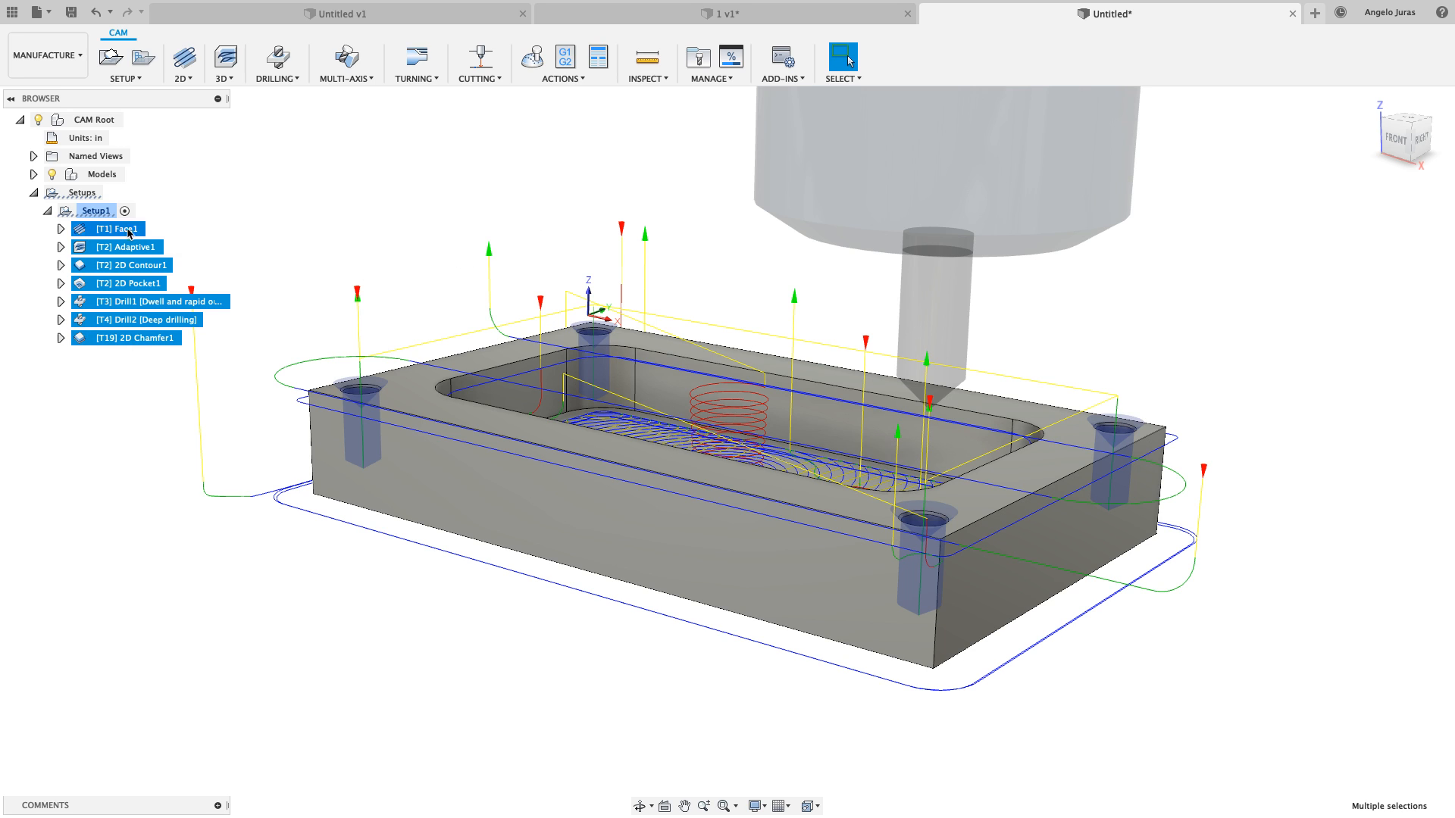
click(206, 261)
click(115, 229)
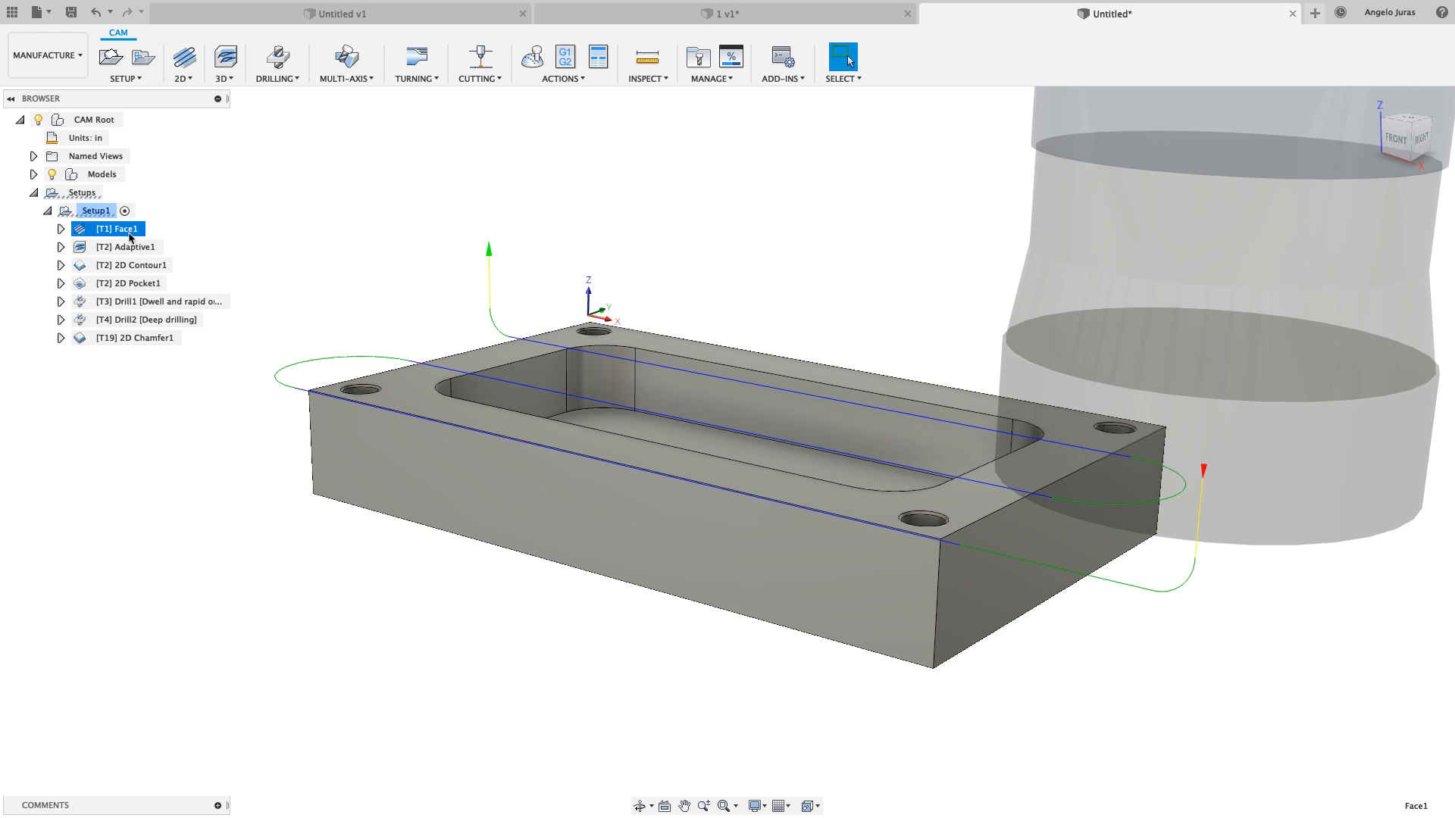
click(126, 250)
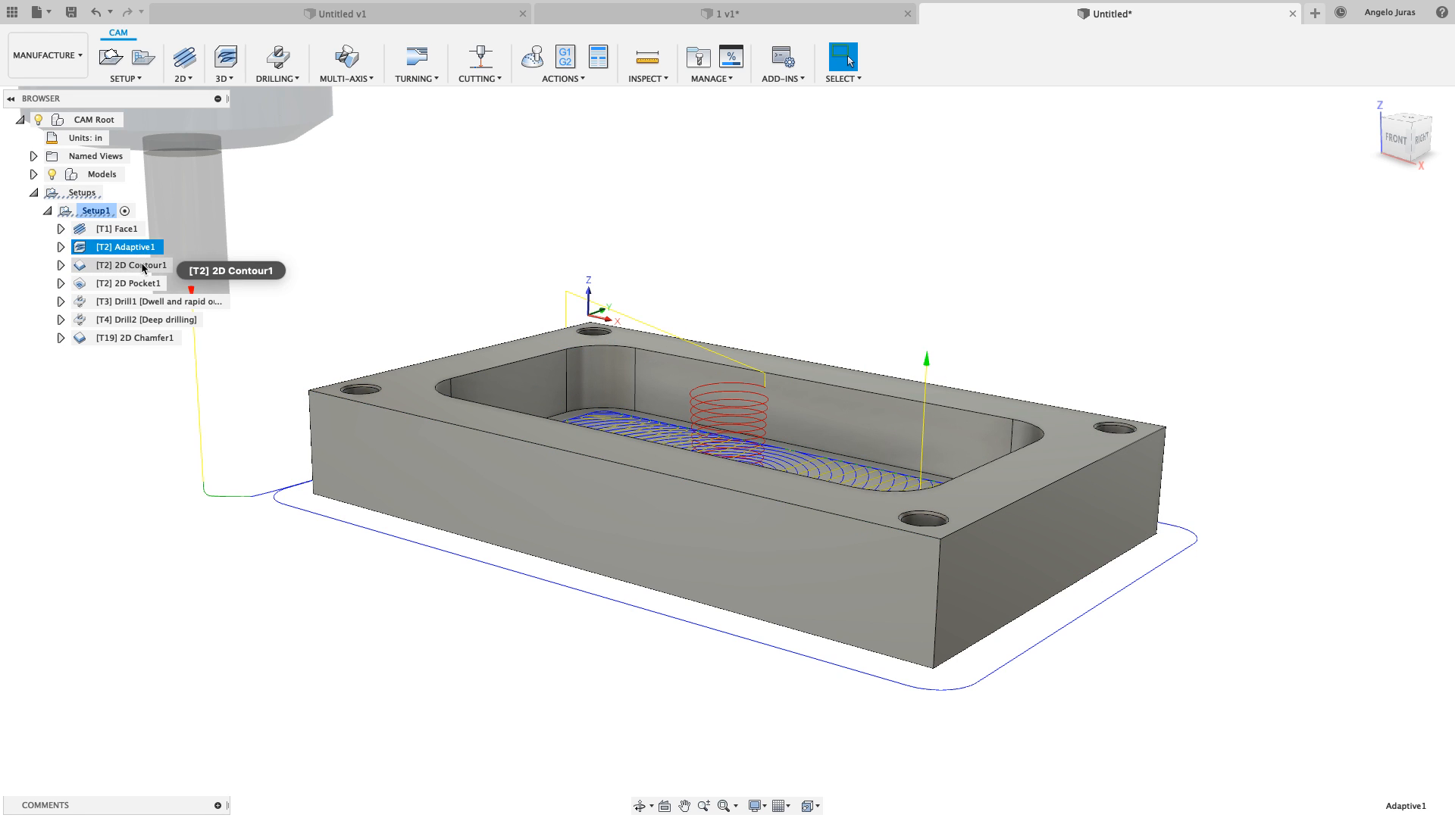
click(143, 266)
click(142, 284)
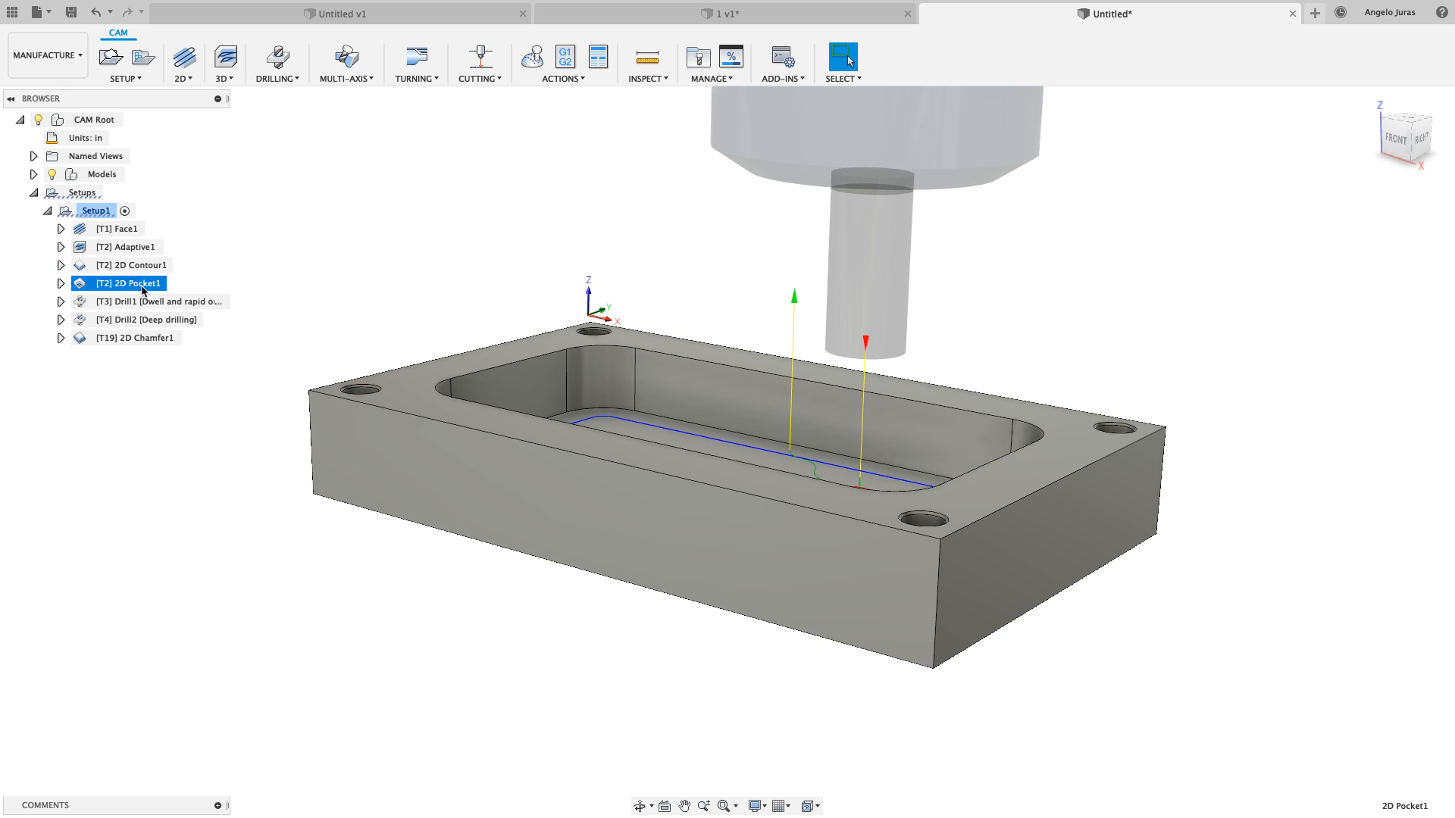
click(138, 301)
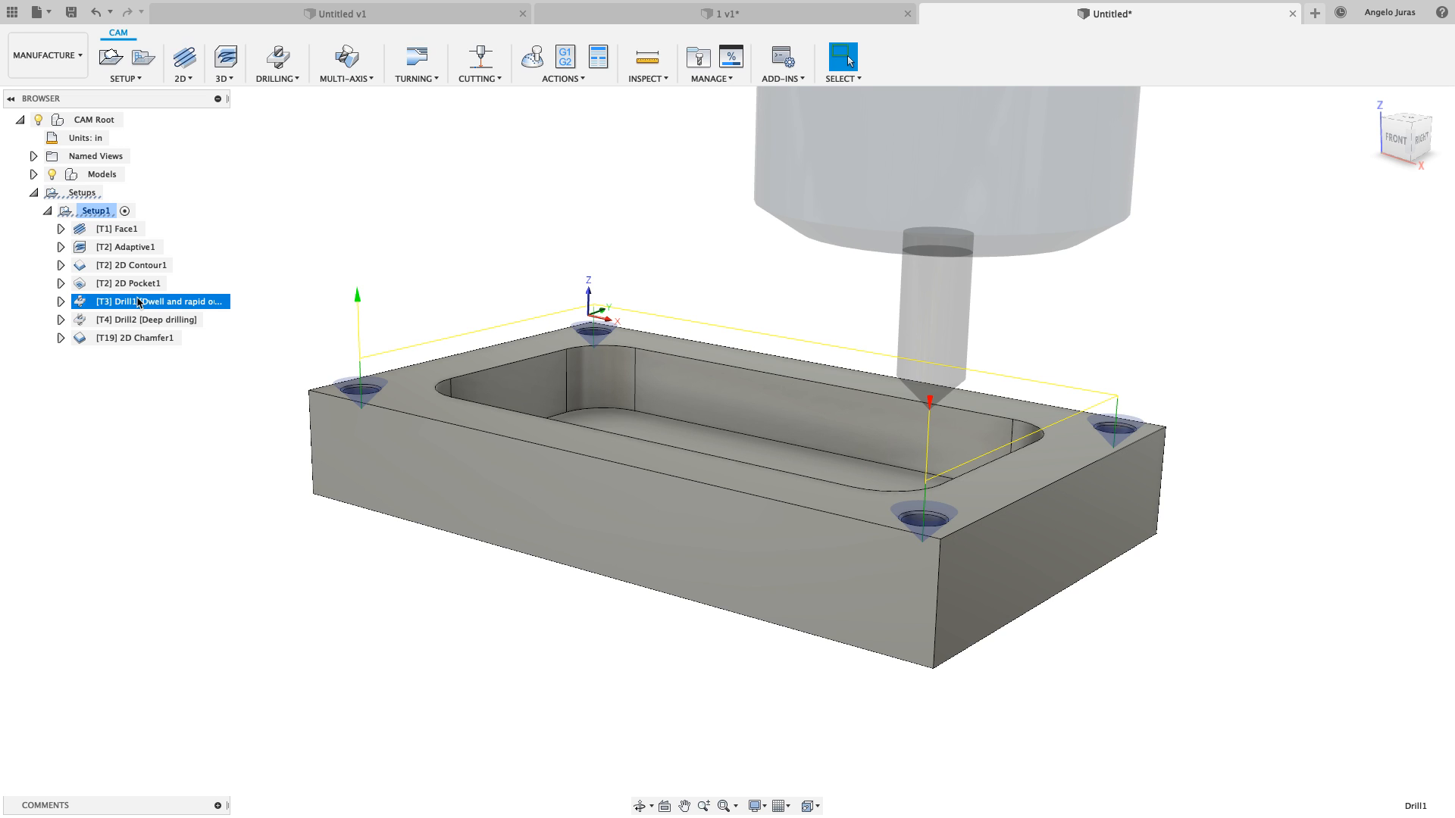
click(140, 320)
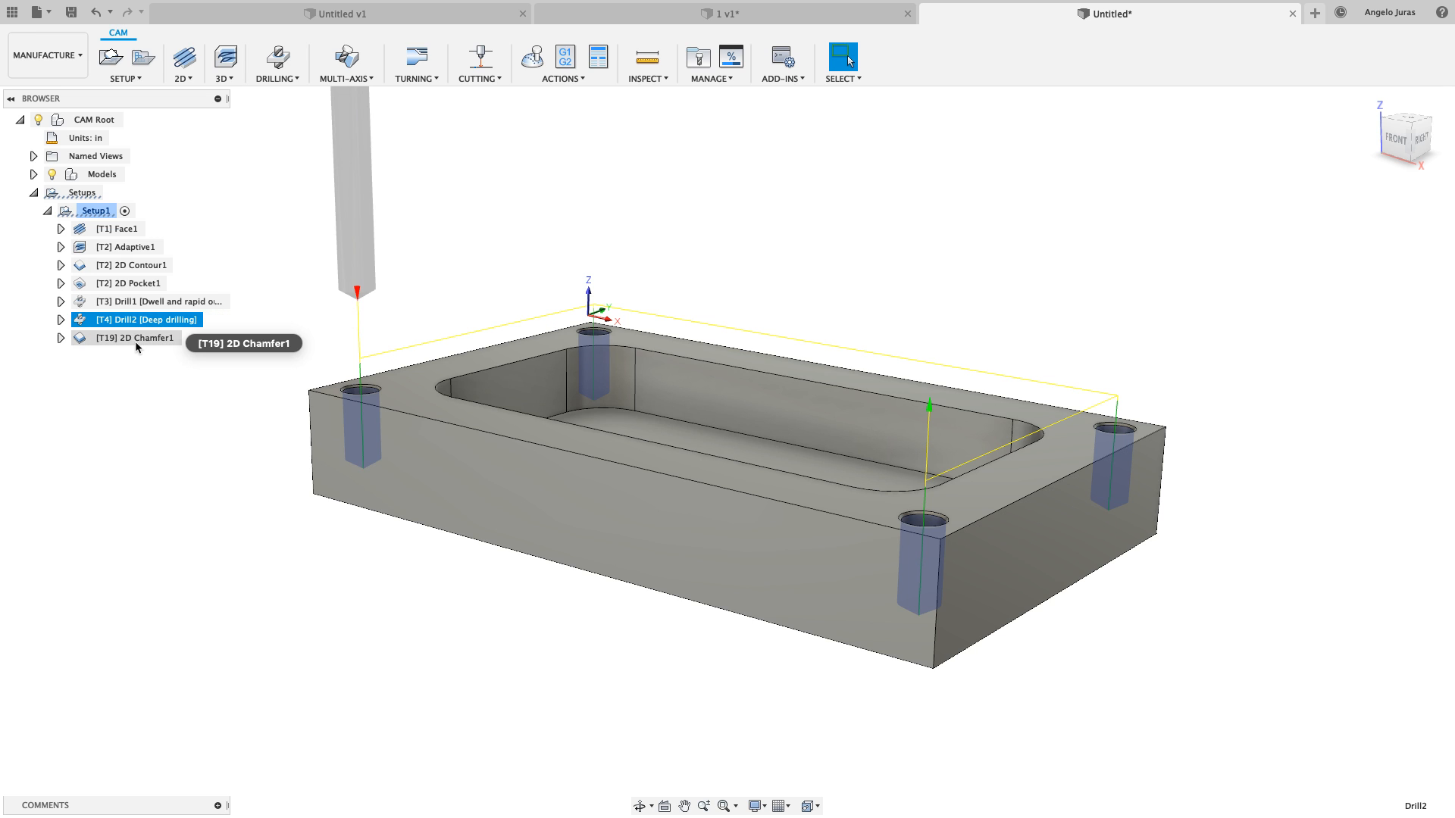
click(132, 339)
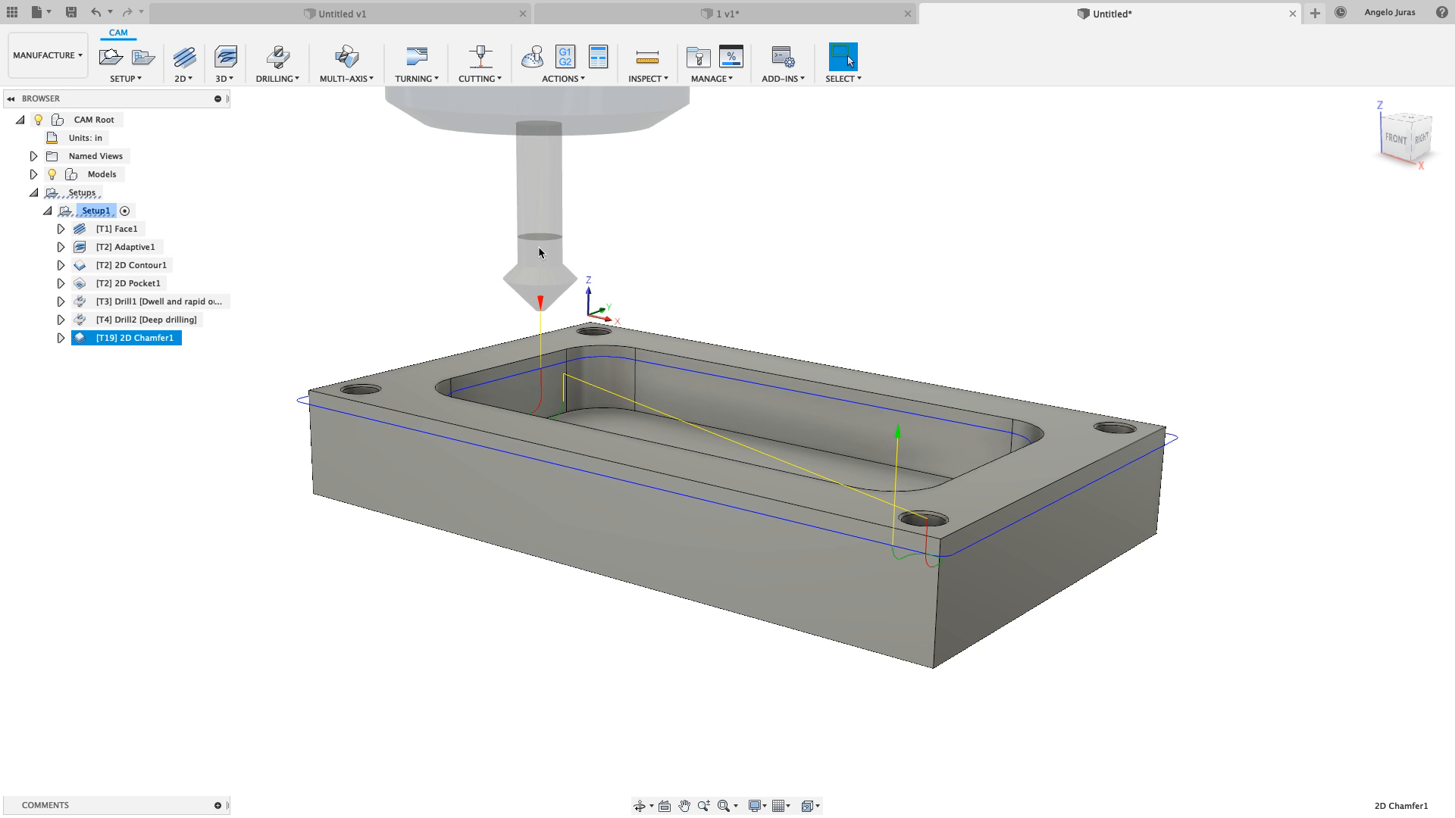
shift+middle_drag(539, 252, 539, 253)
scroll(539, 252, up, 5)
scroll(539, 252, down, 7)
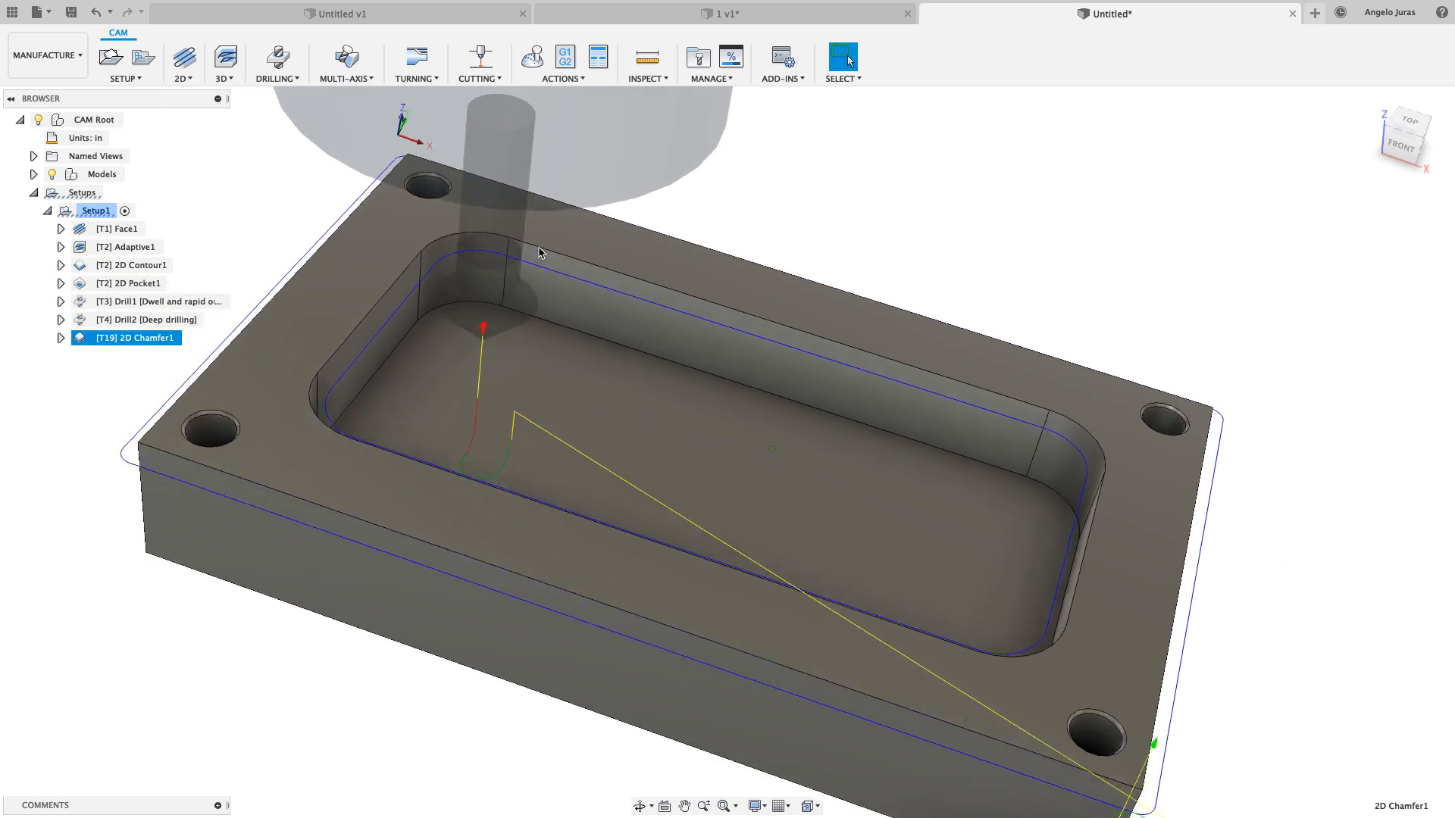
Switch to the Design workspace and open Sketch3, which holds the hole positions, for editing
scroll(539, 252, up, 1)
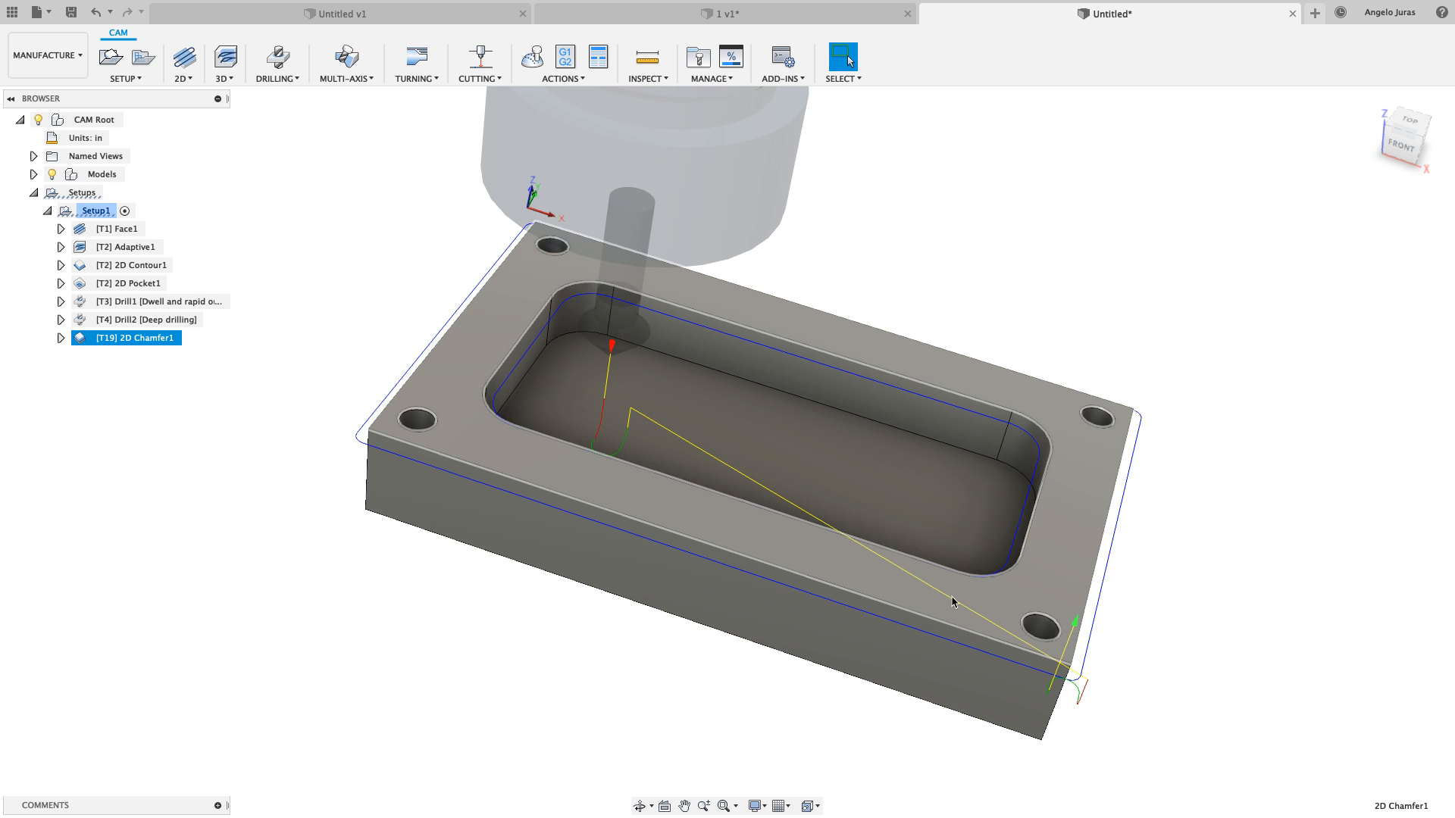
click(80, 58)
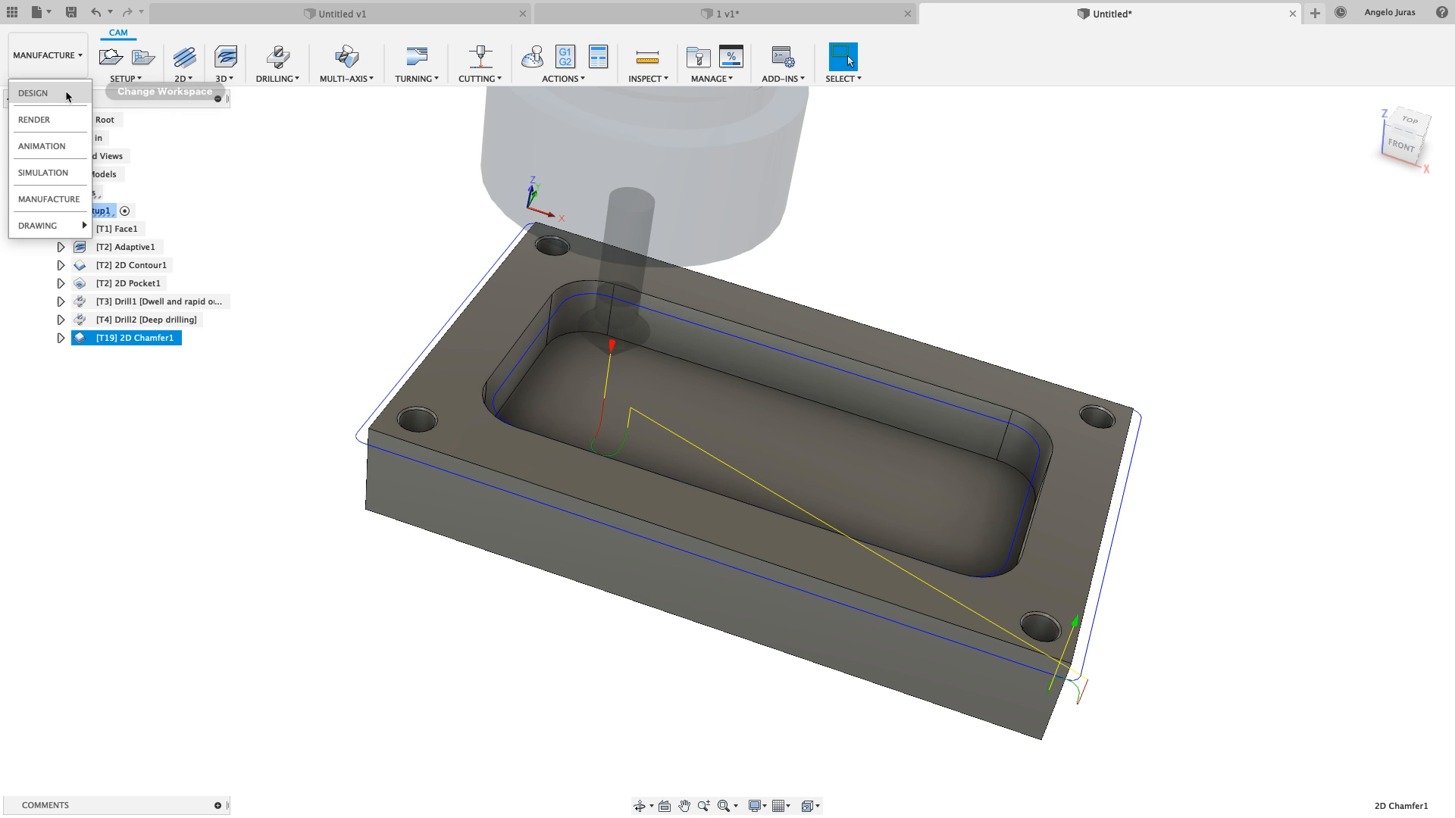
click(36, 94)
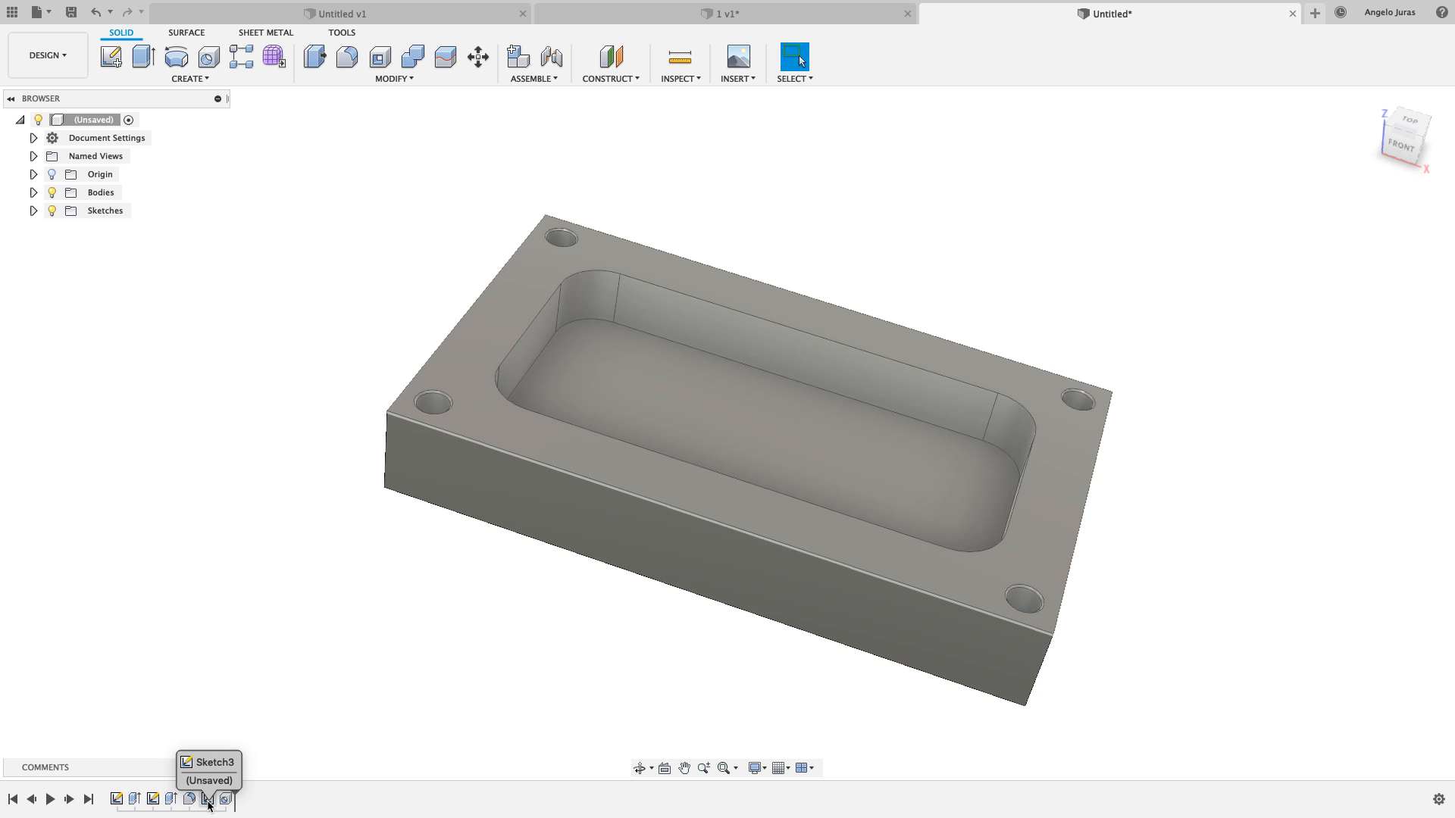
click(208, 799)
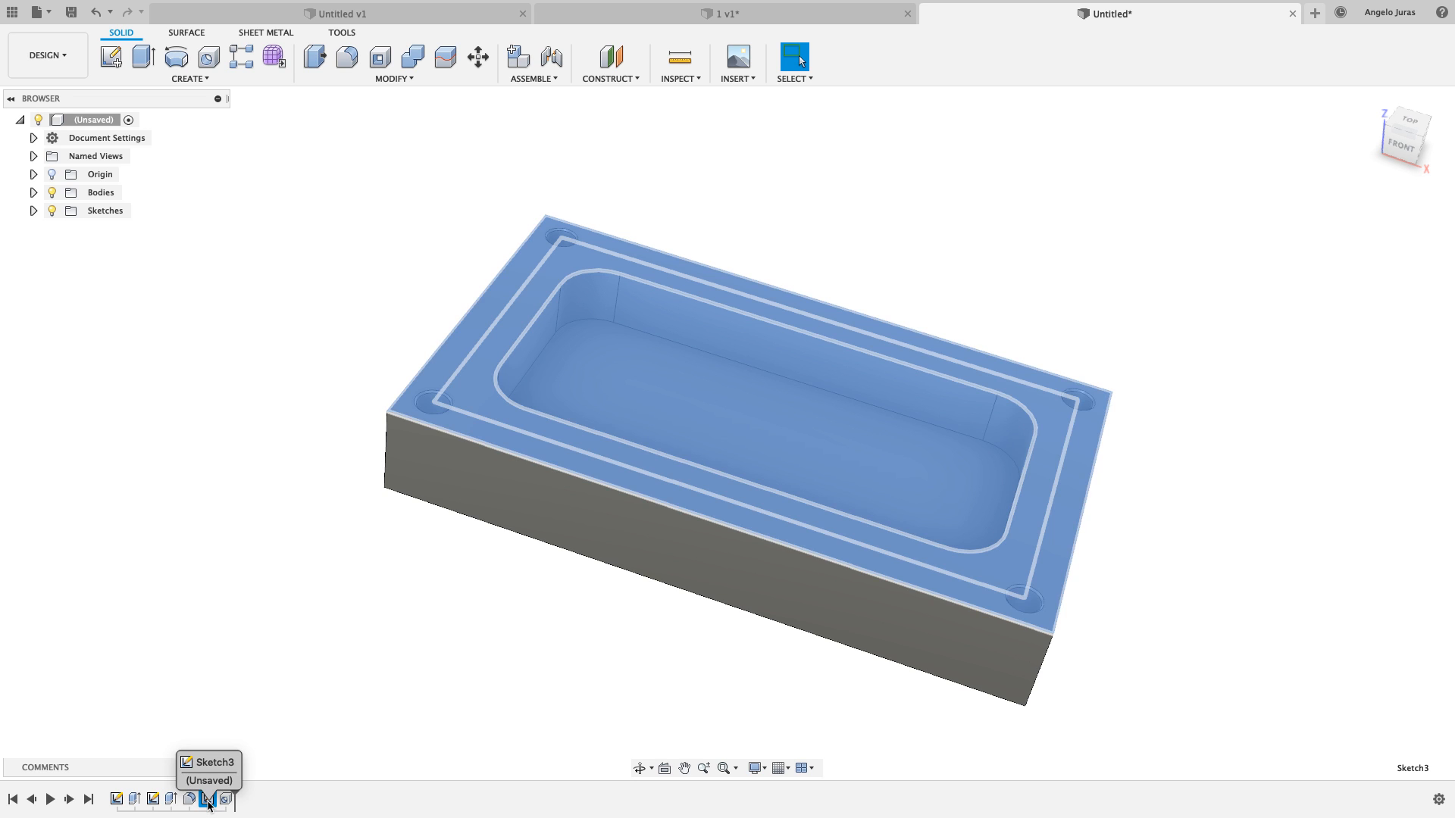
right_click(209, 802)
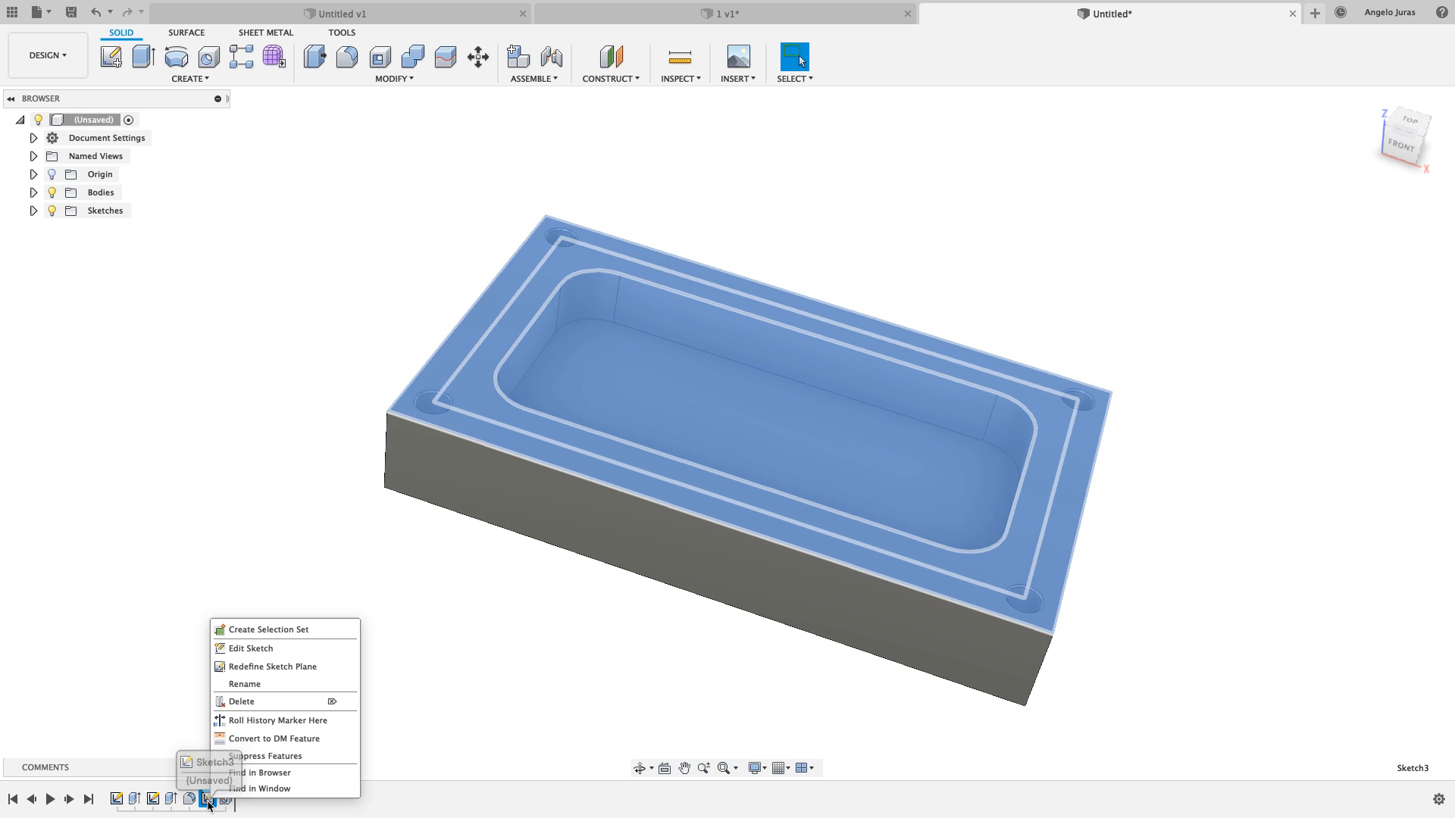
click(251, 649)
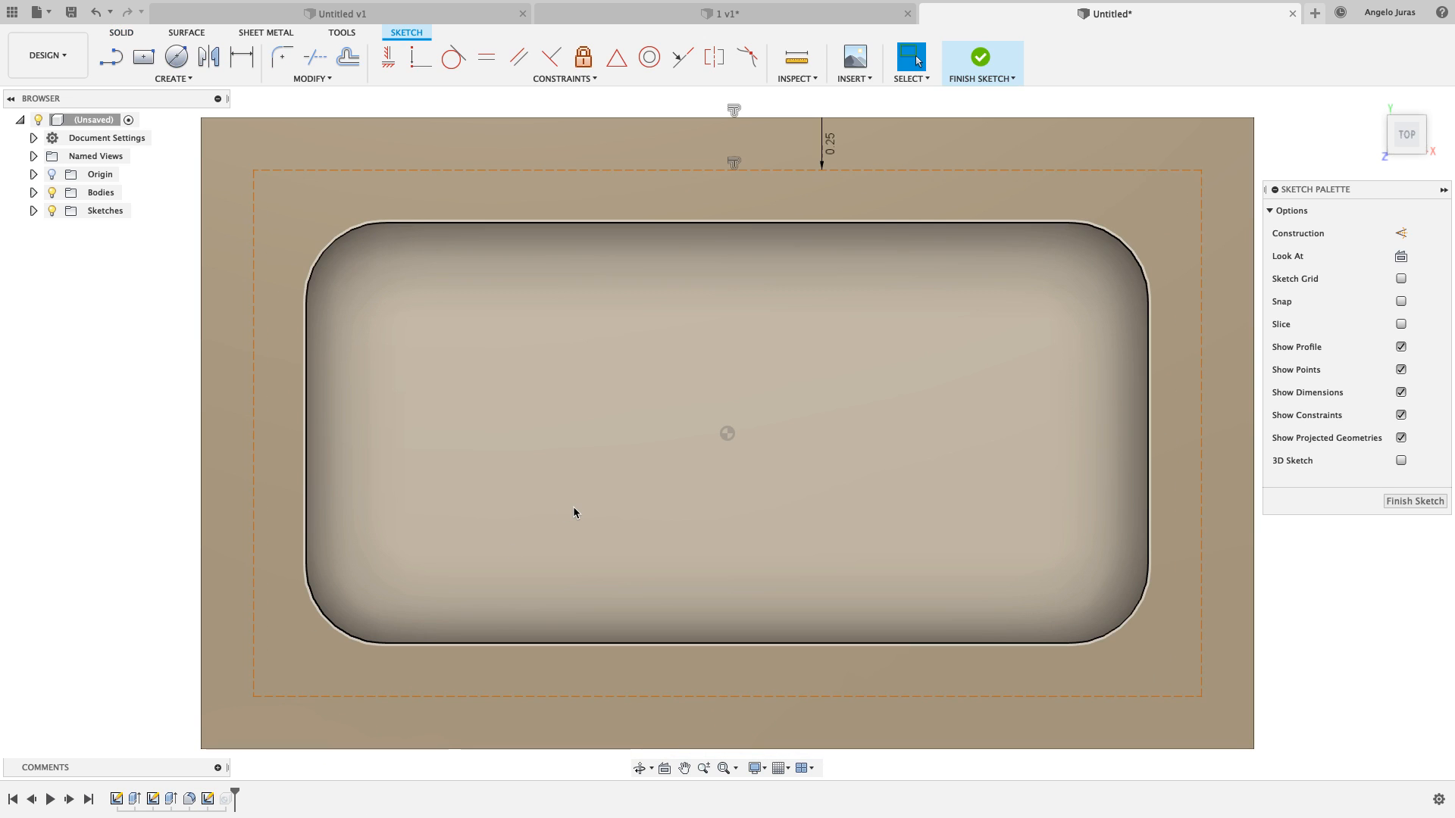
scroll(572, 506, down, 3)
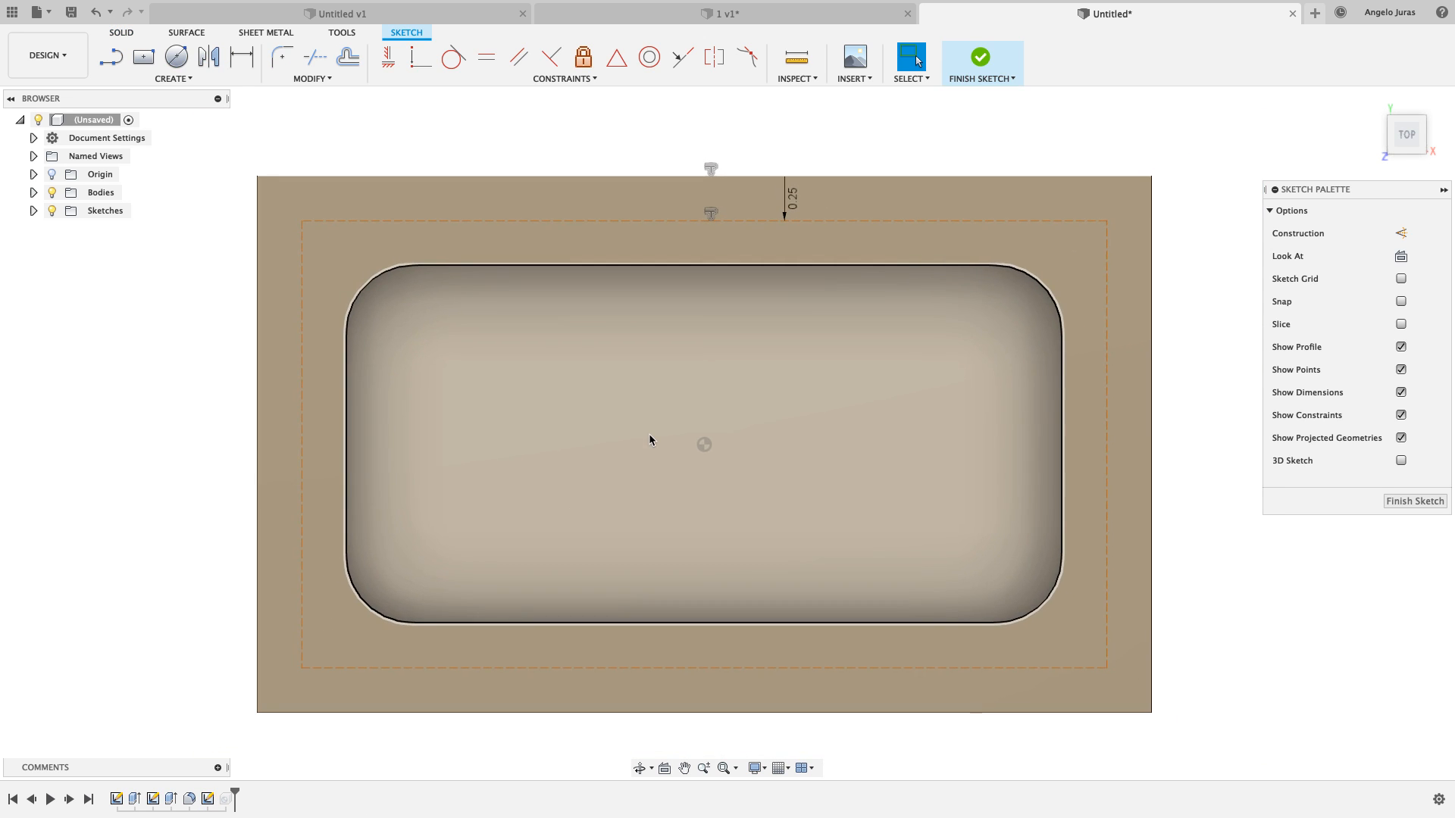
Place a sketch point at the midpoint of each side of the dashed construction rectangle and finish the sketch
click(189, 79)
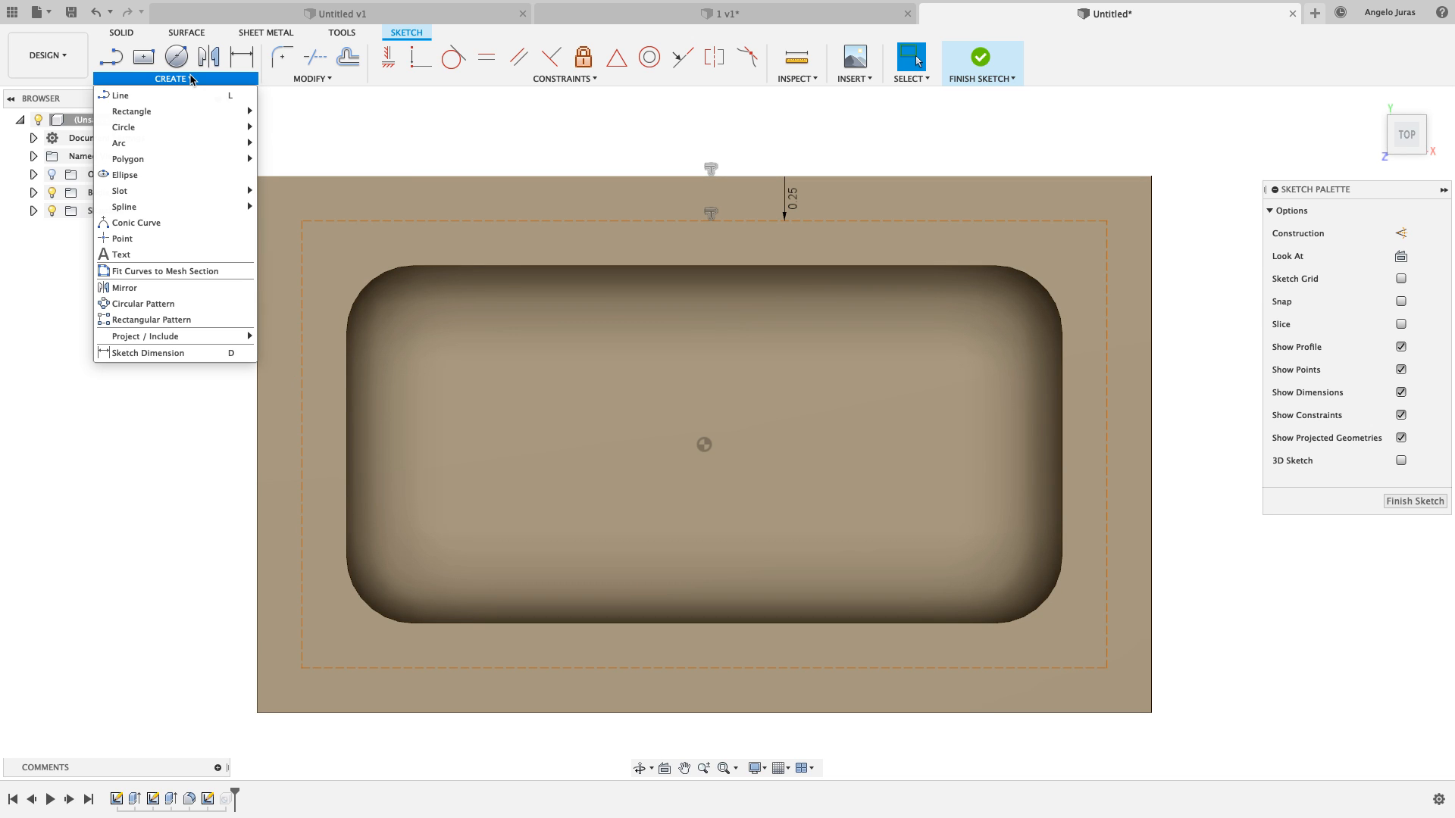
click(115, 239)
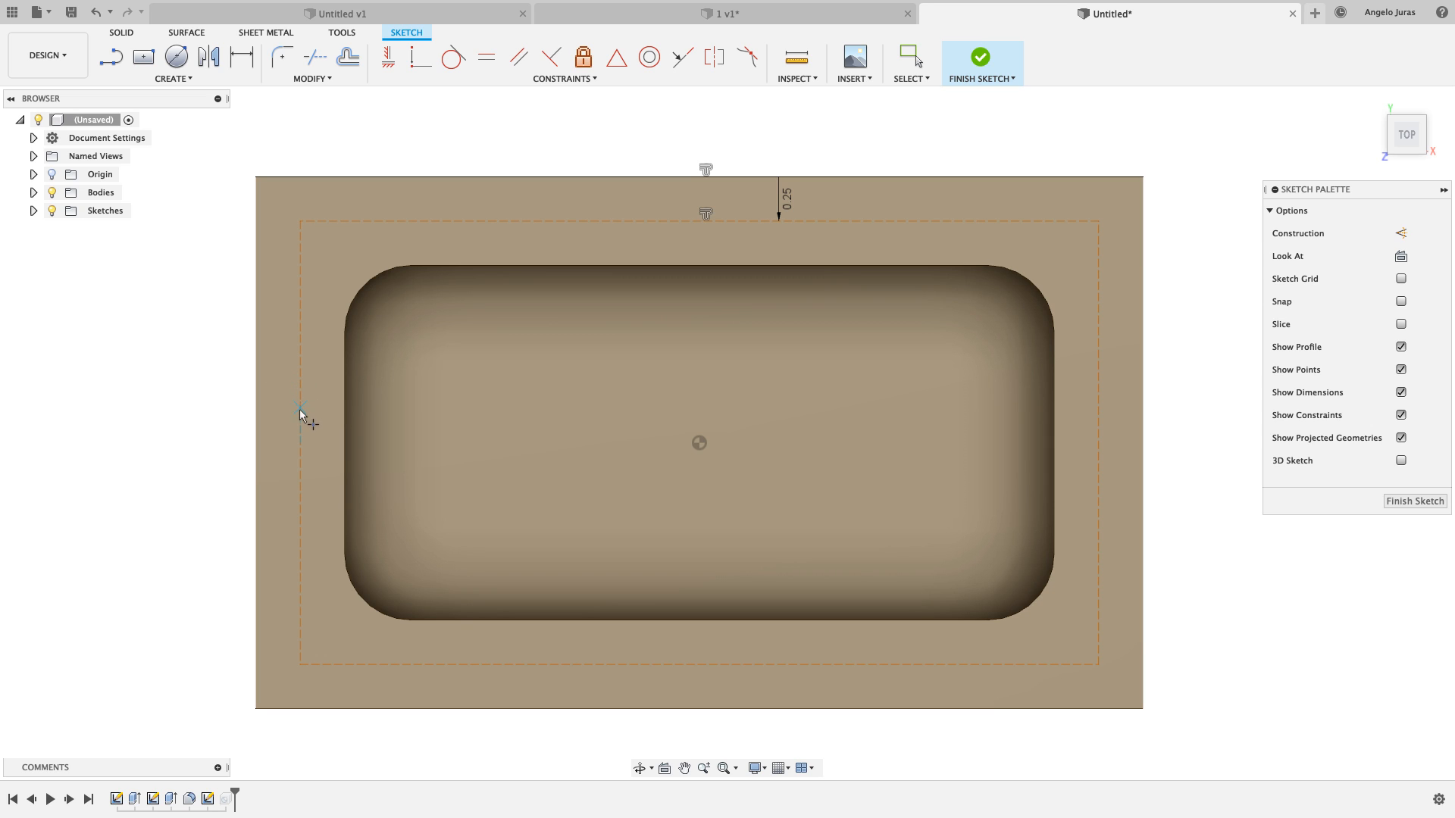
click(300, 436)
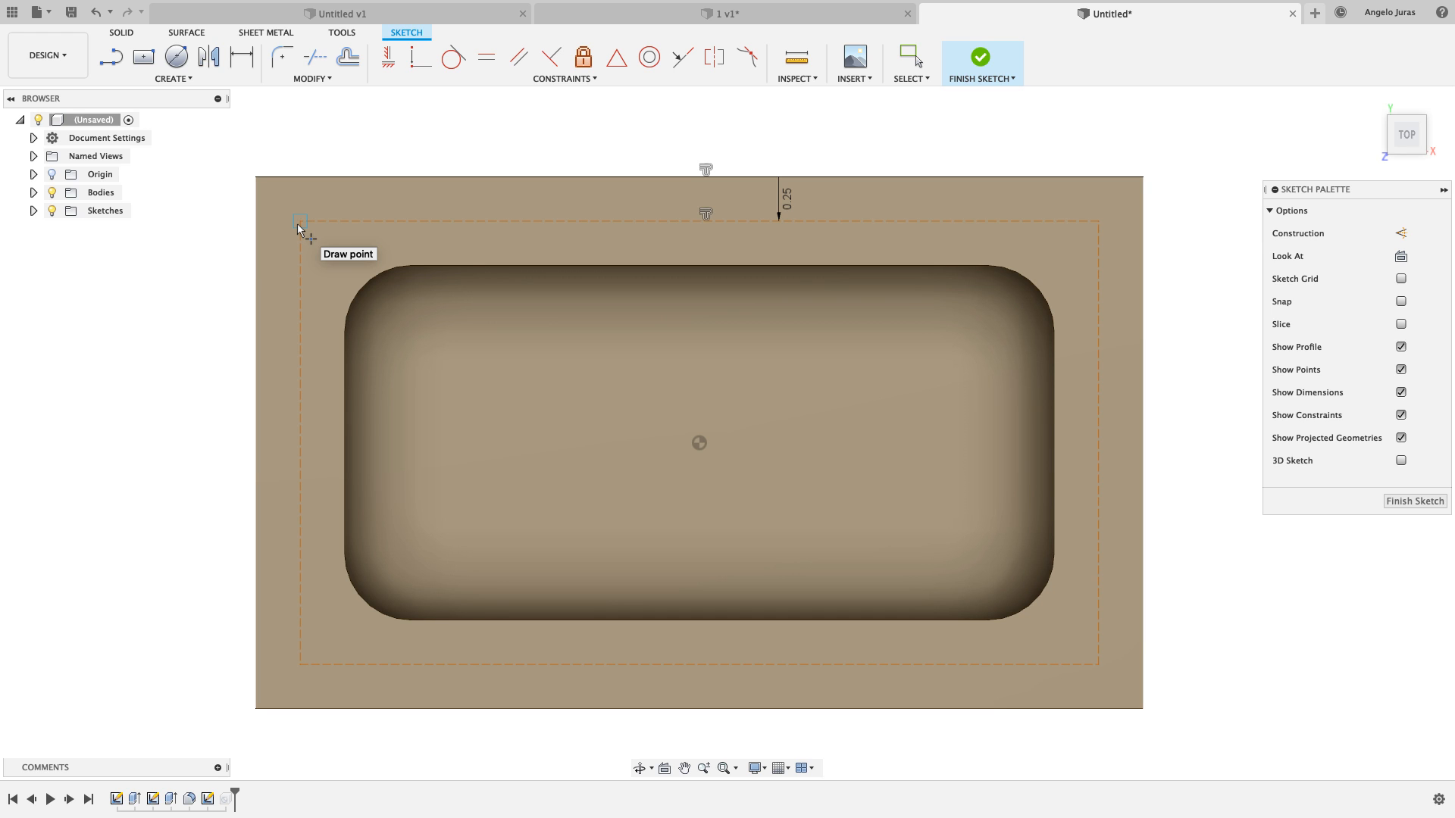
click(299, 443)
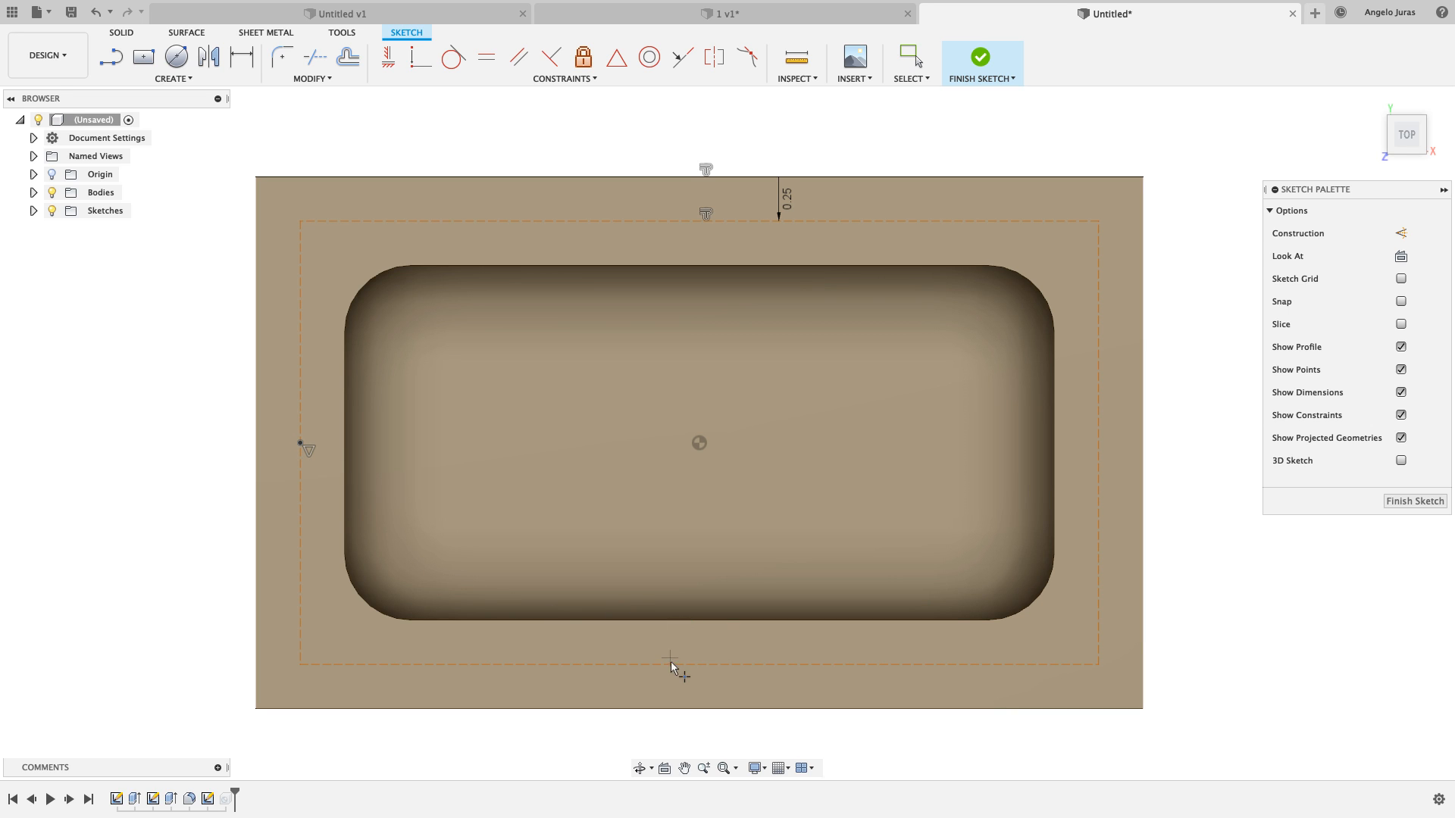
click(699, 665)
click(1099, 443)
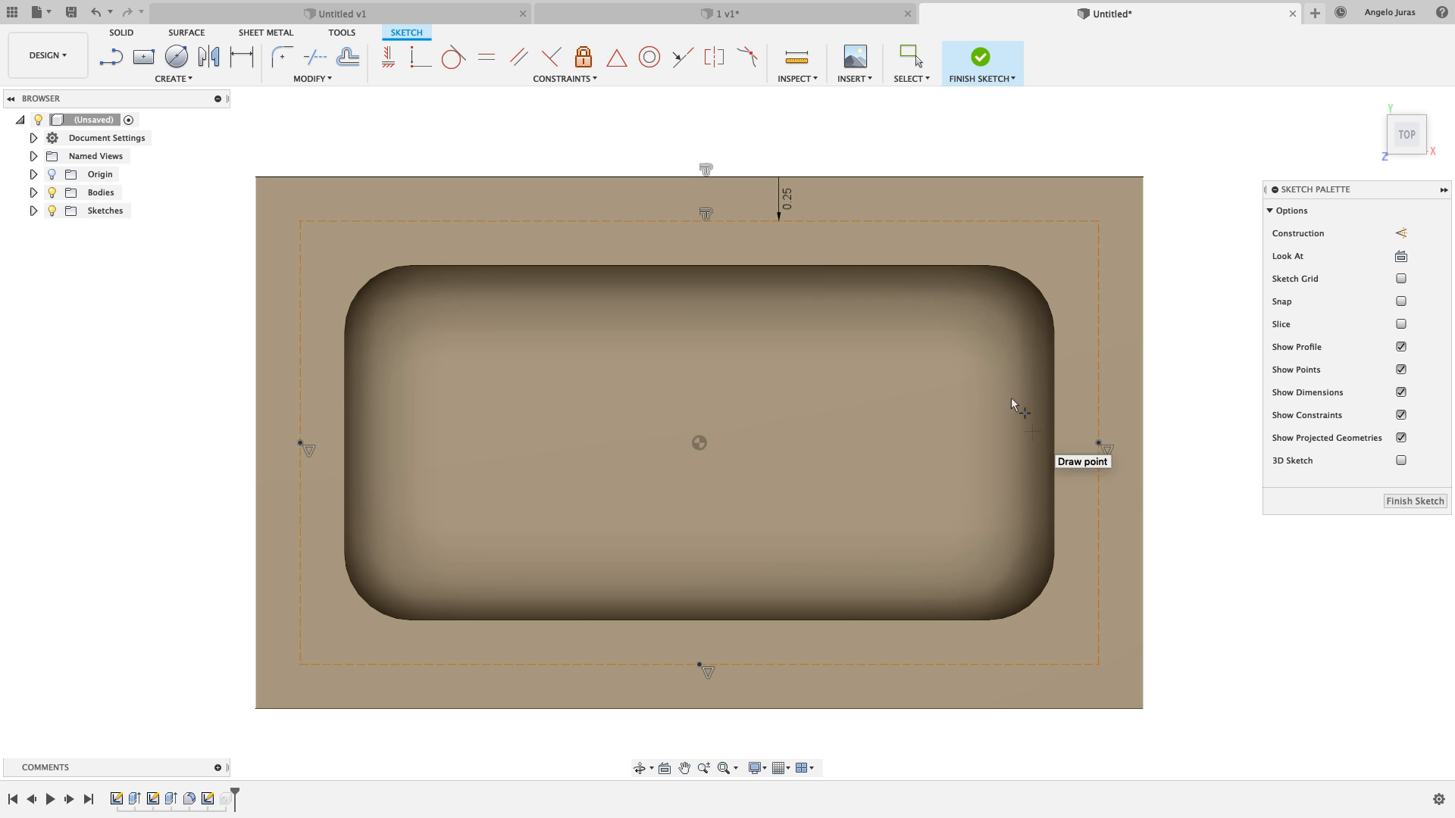
click(699, 221)
click(1404, 500)
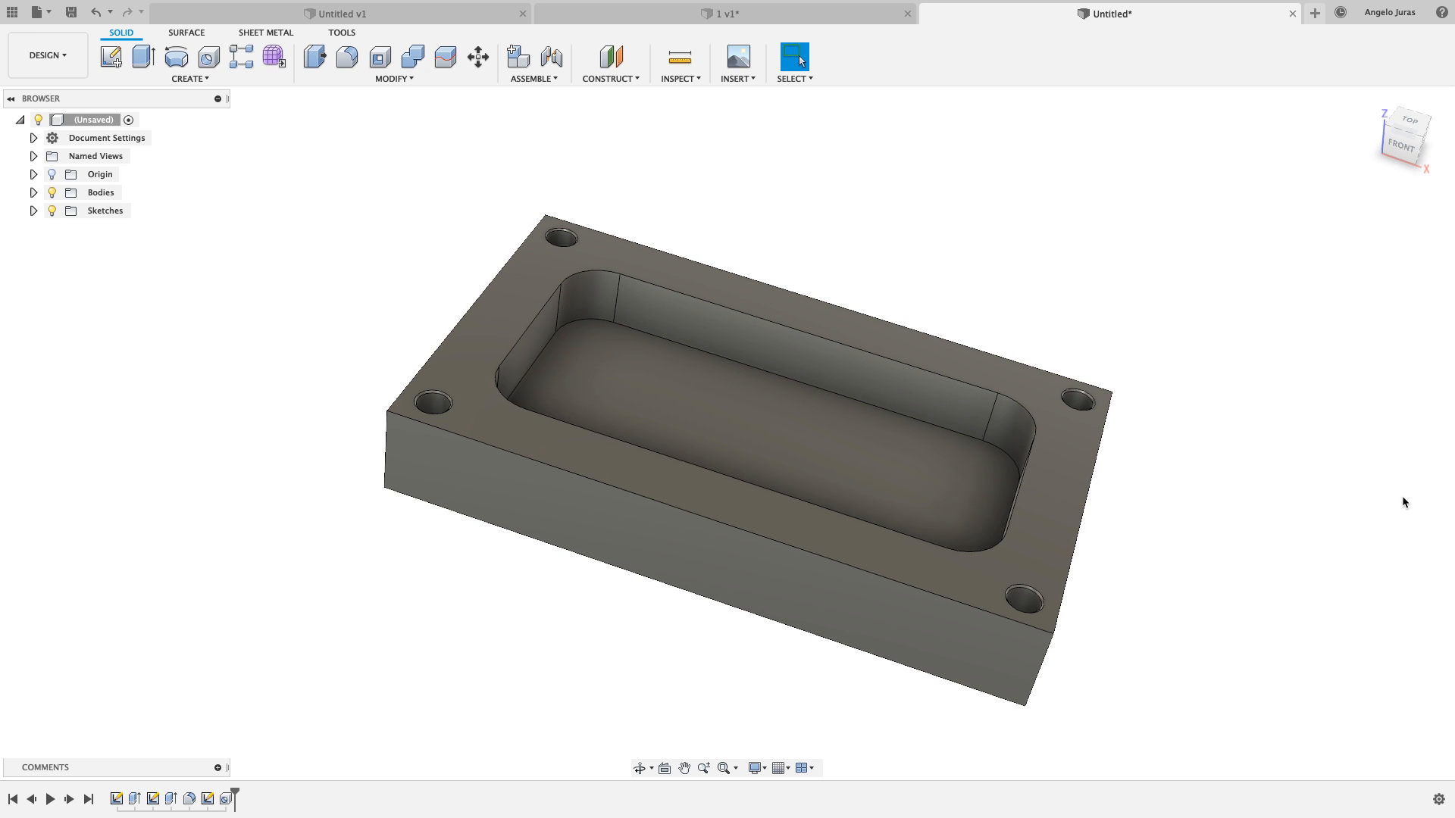
Edit the Hole1 feature to add the four side midpoints as hole locations alongside the corner holes
right_click(227, 800)
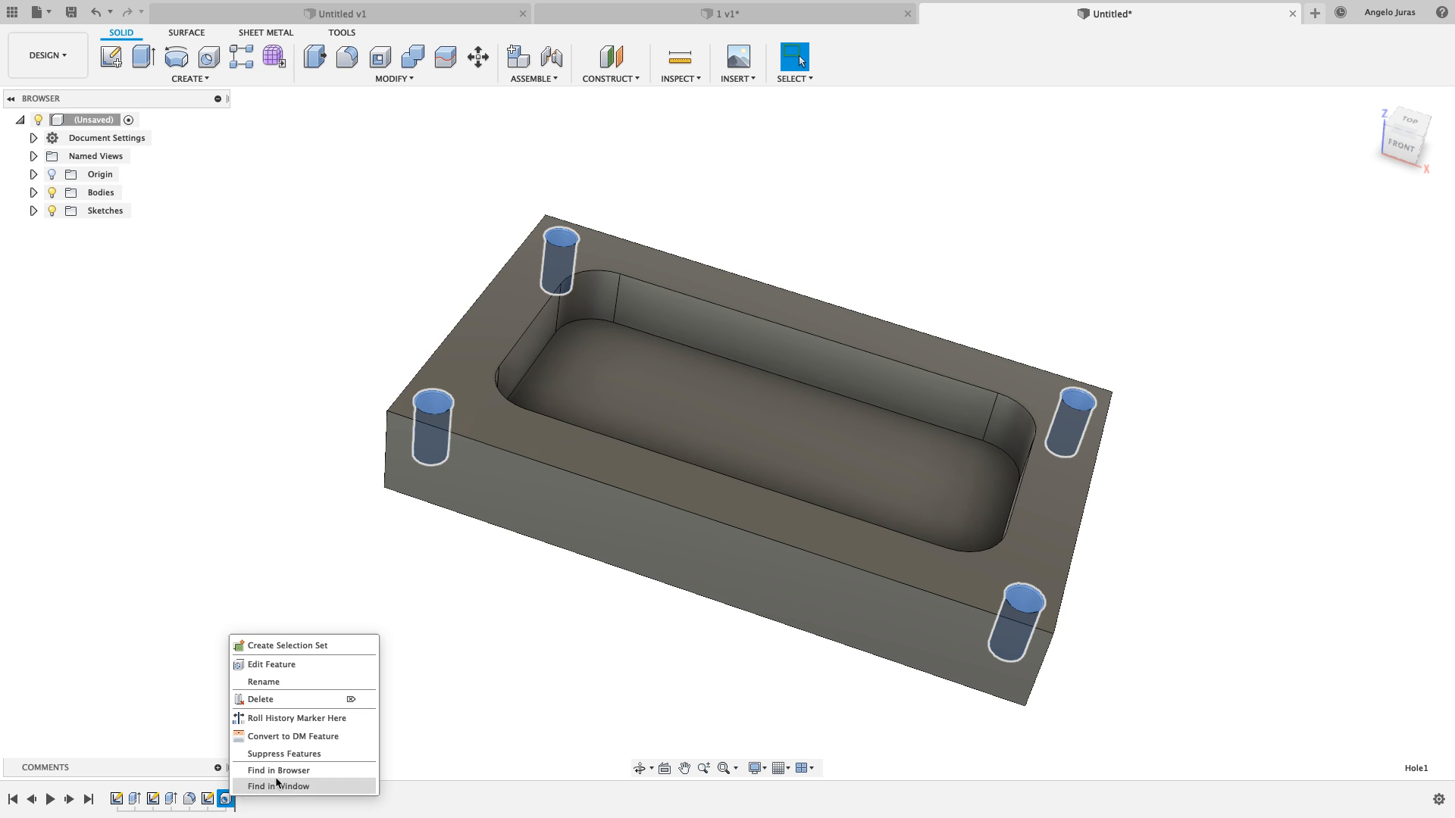
click(270, 665)
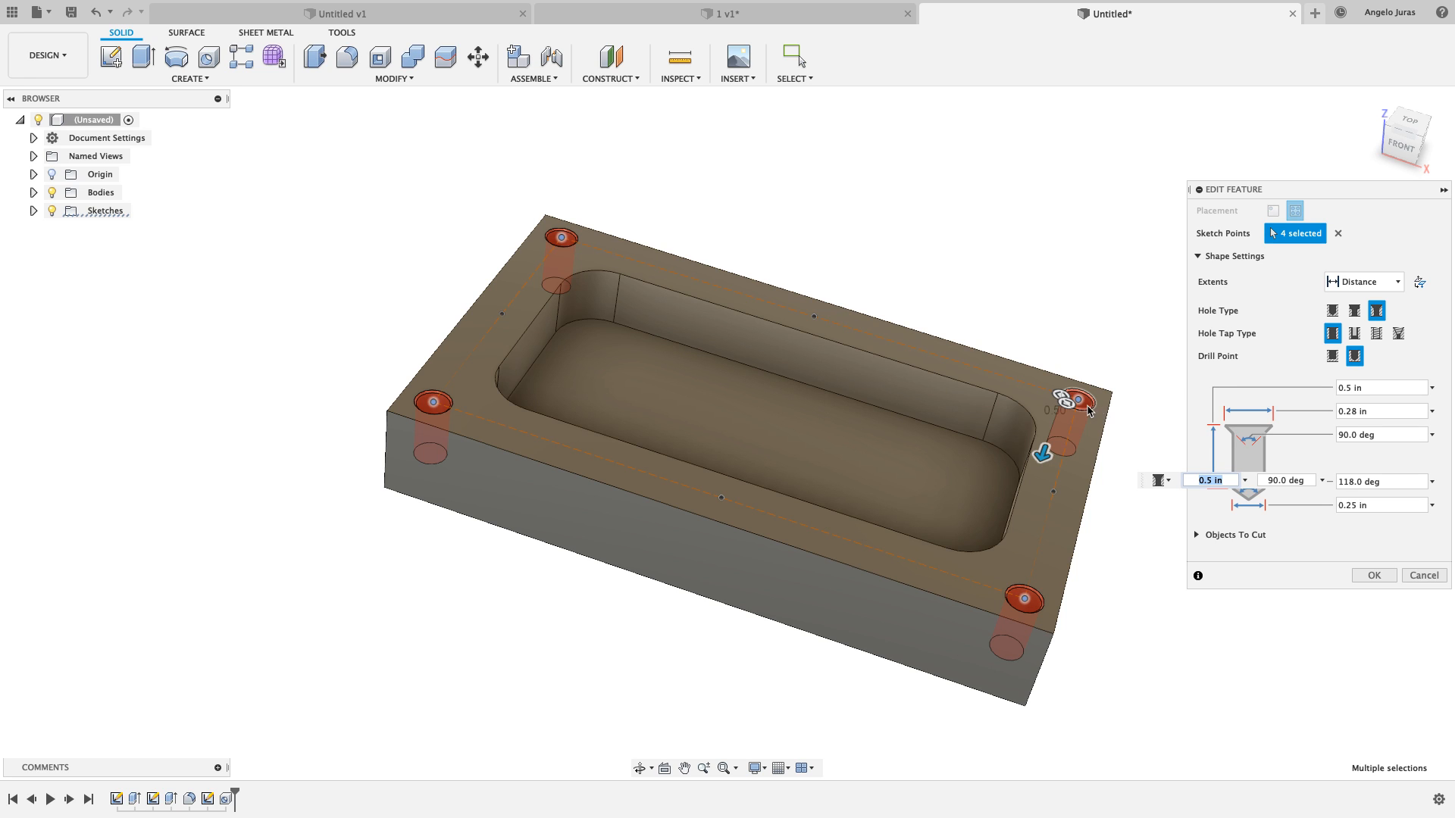
click(1053, 492)
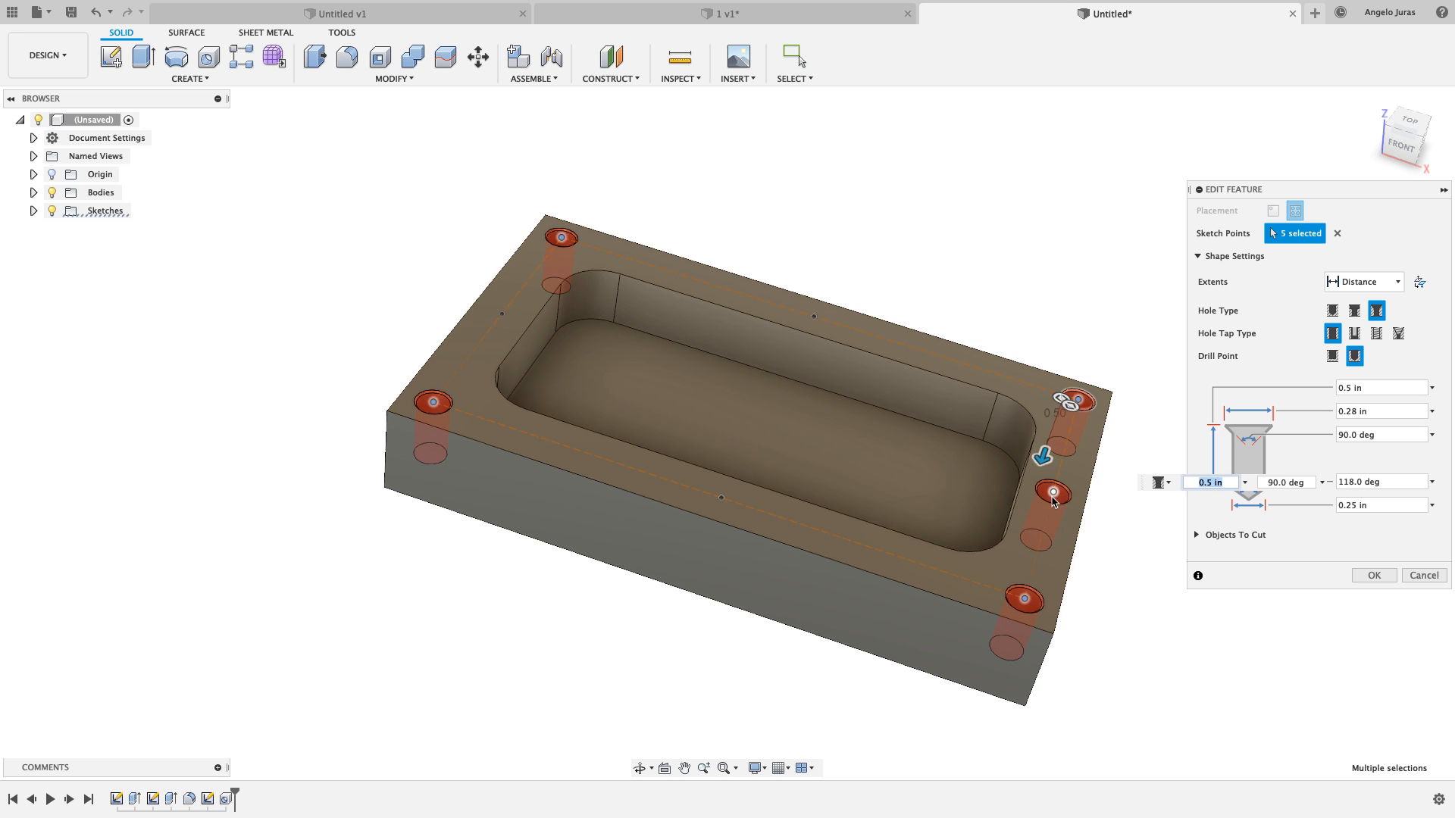
click(721, 499)
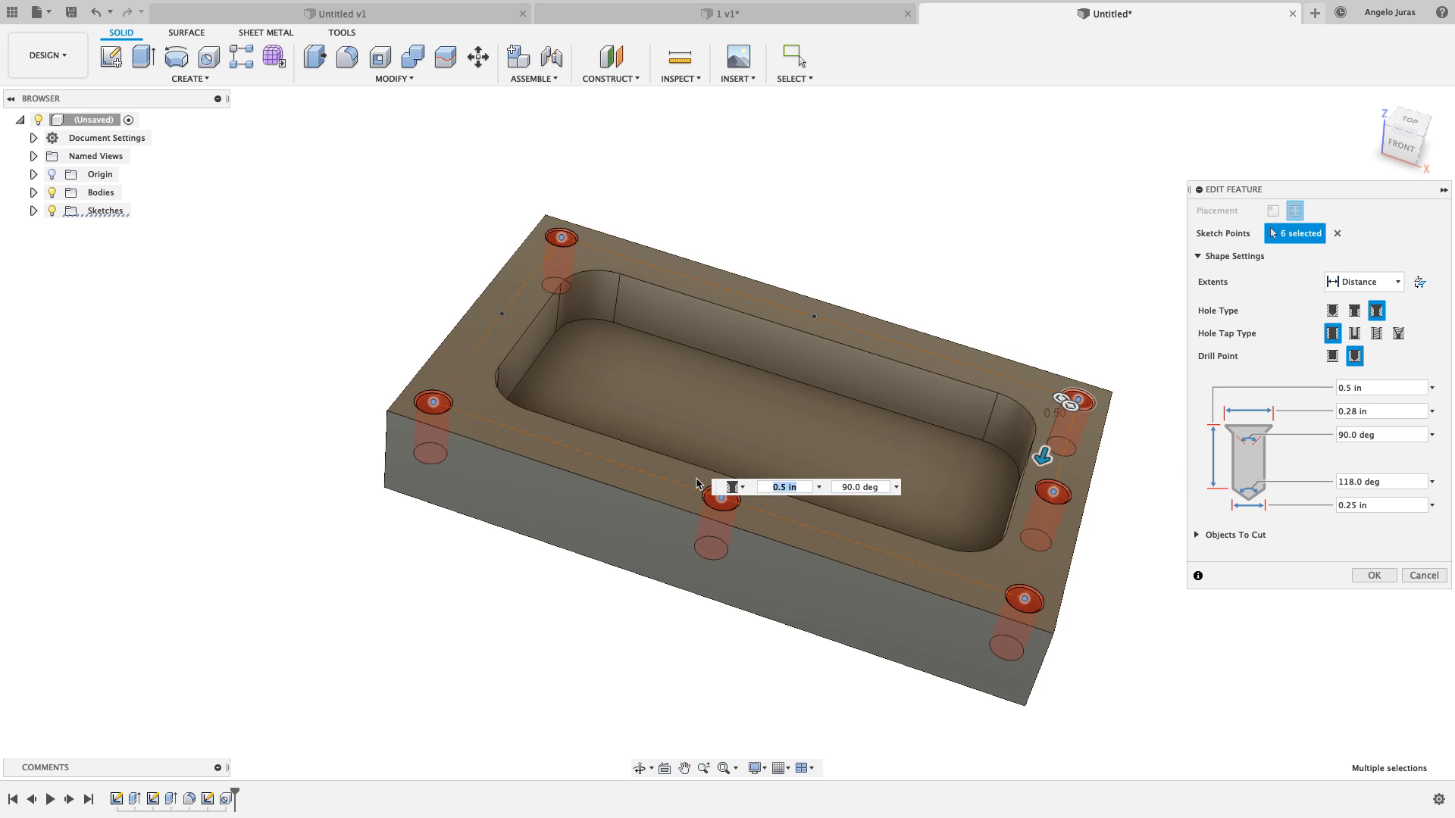
click(502, 317)
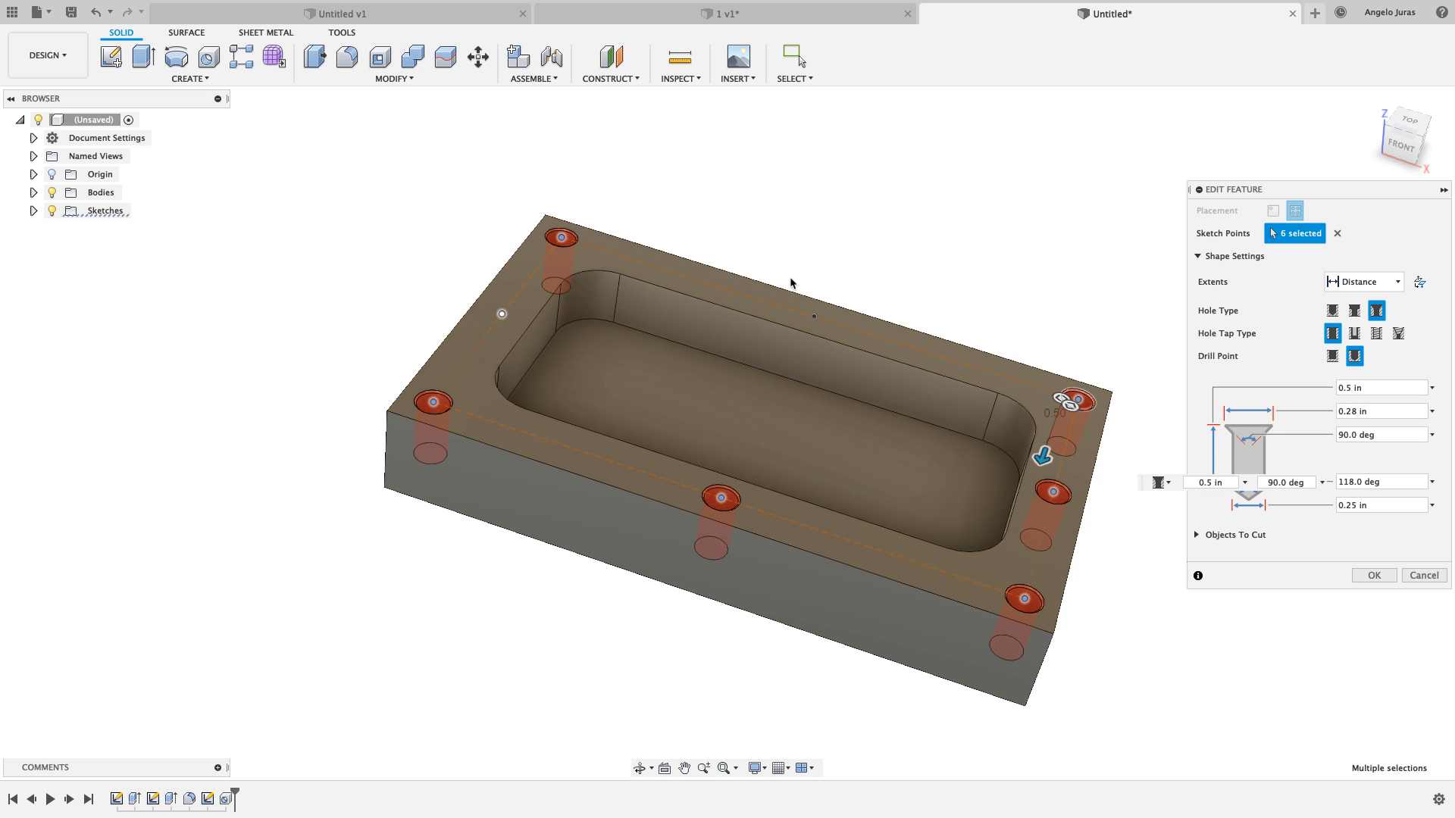
click(814, 317)
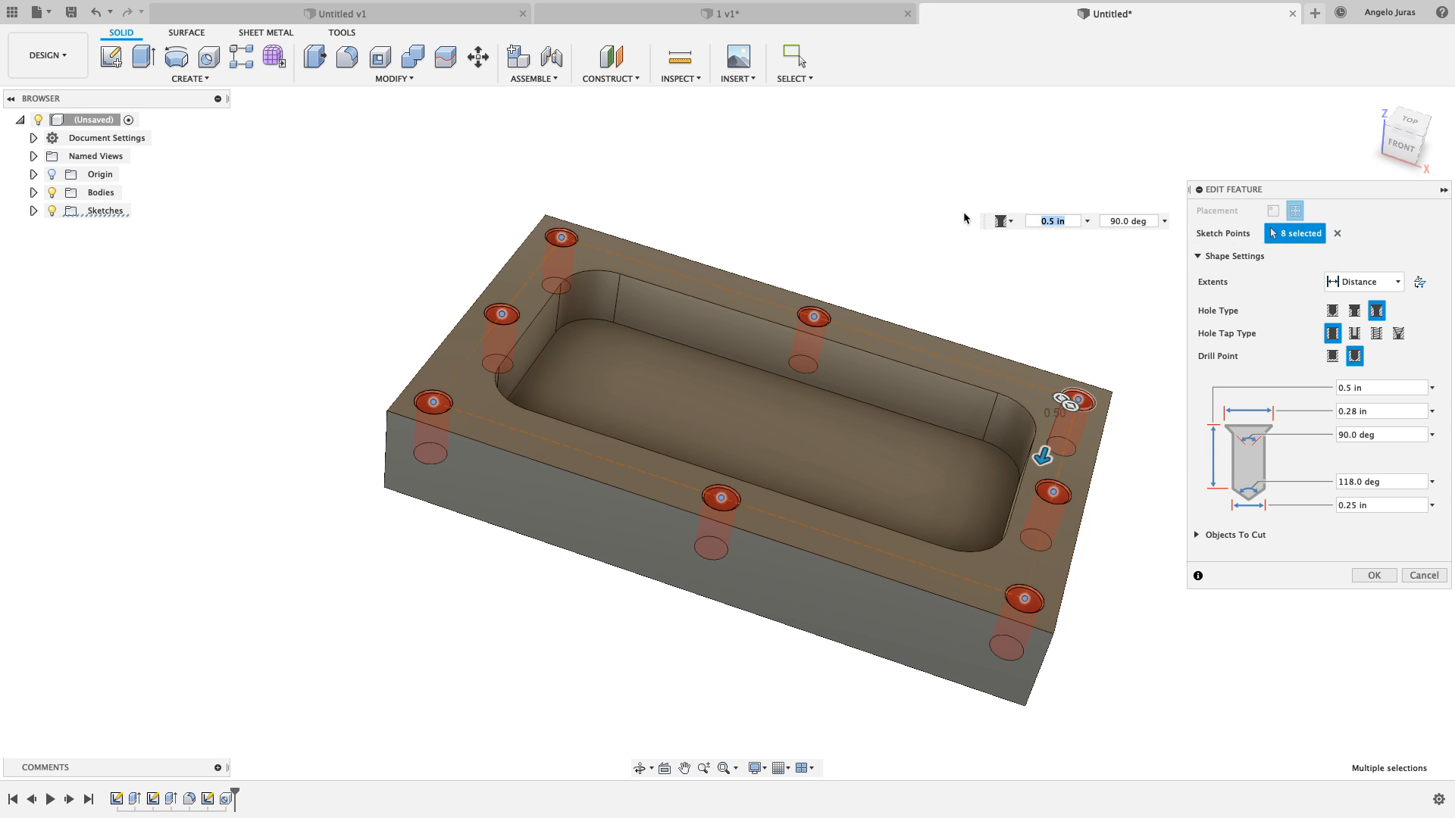
click(1374, 576)
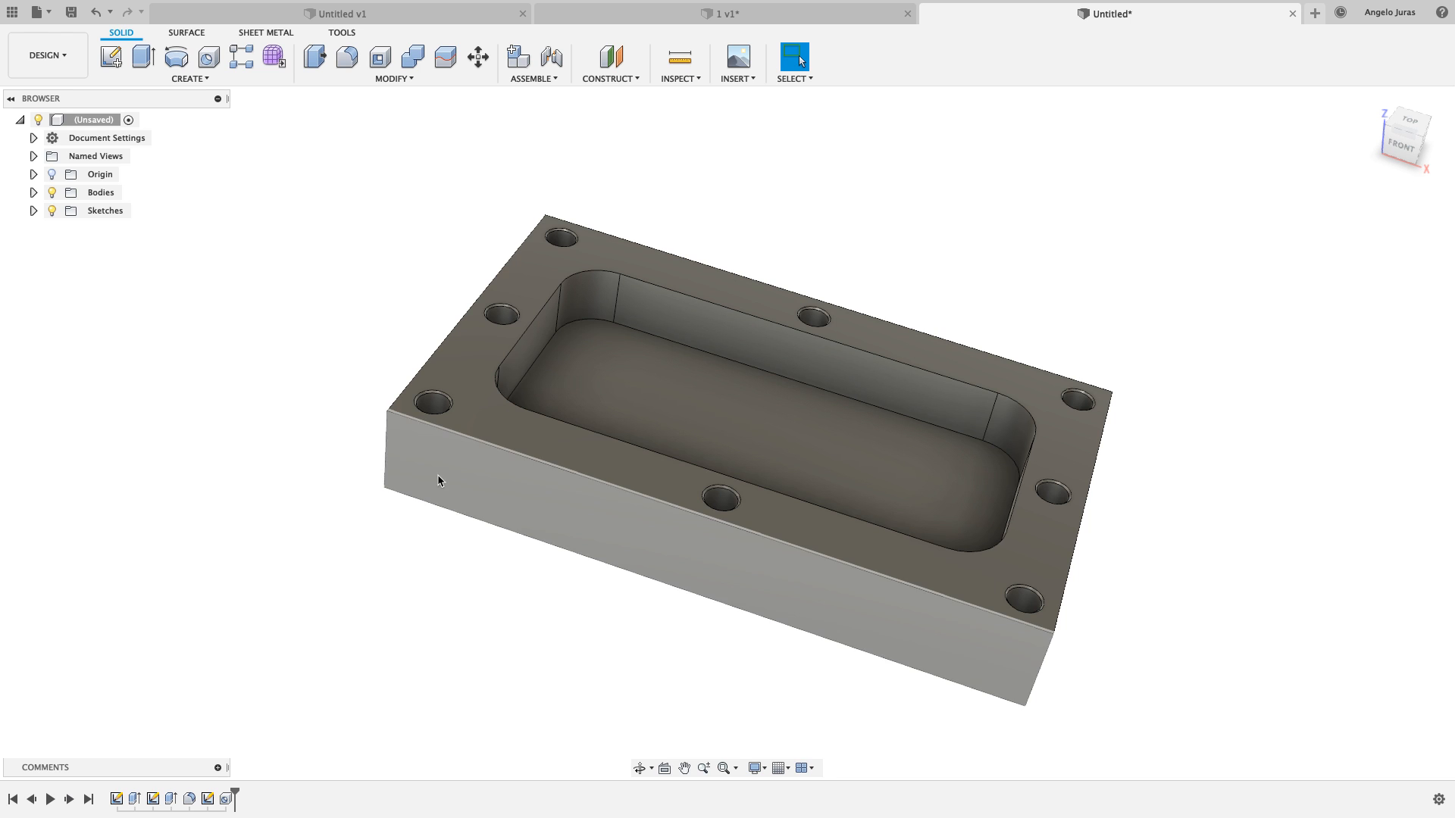
Return to the Manufacture workspace and regenerate all toolpaths of Setup1
click(64, 57)
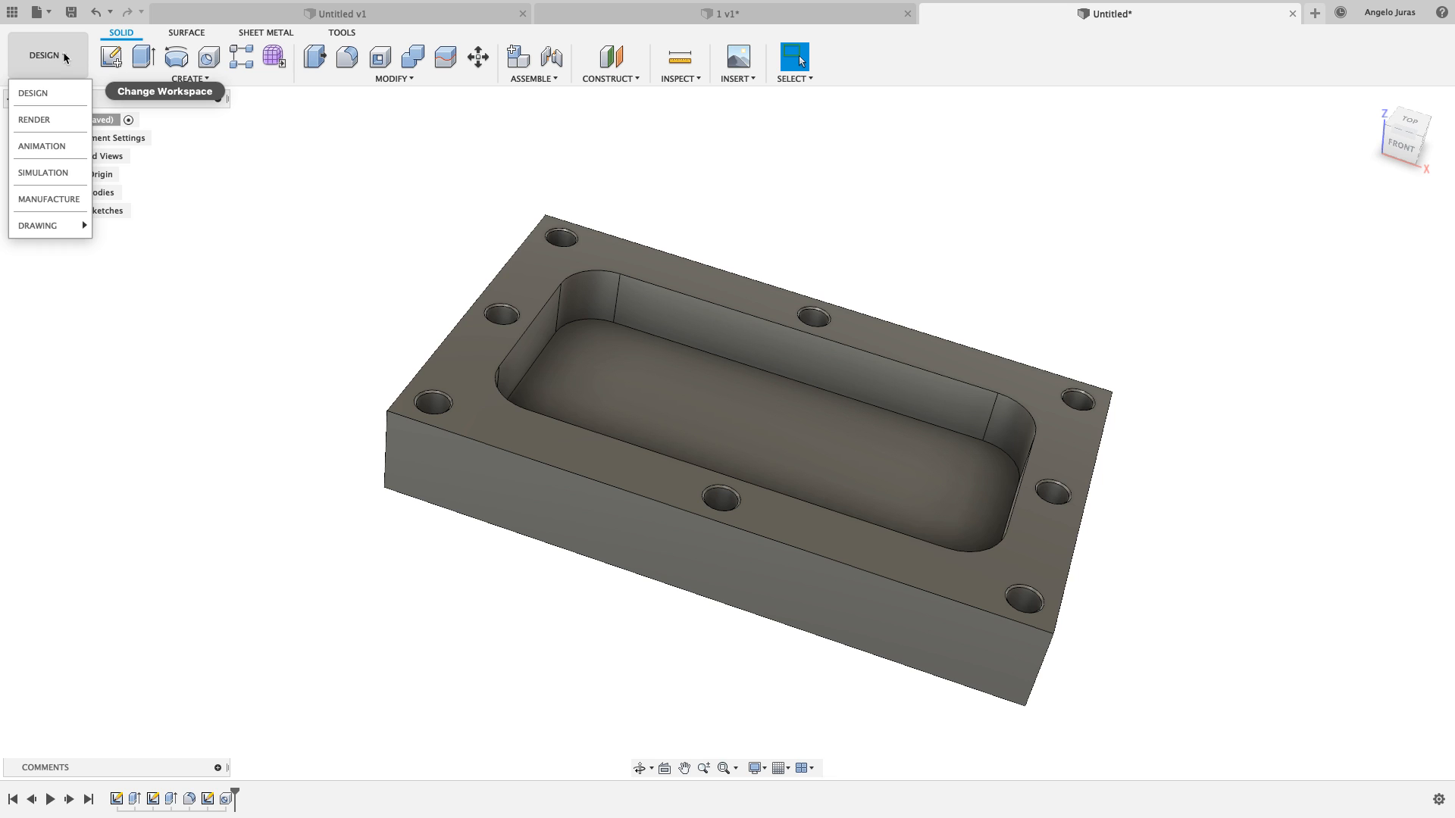
click(47, 199)
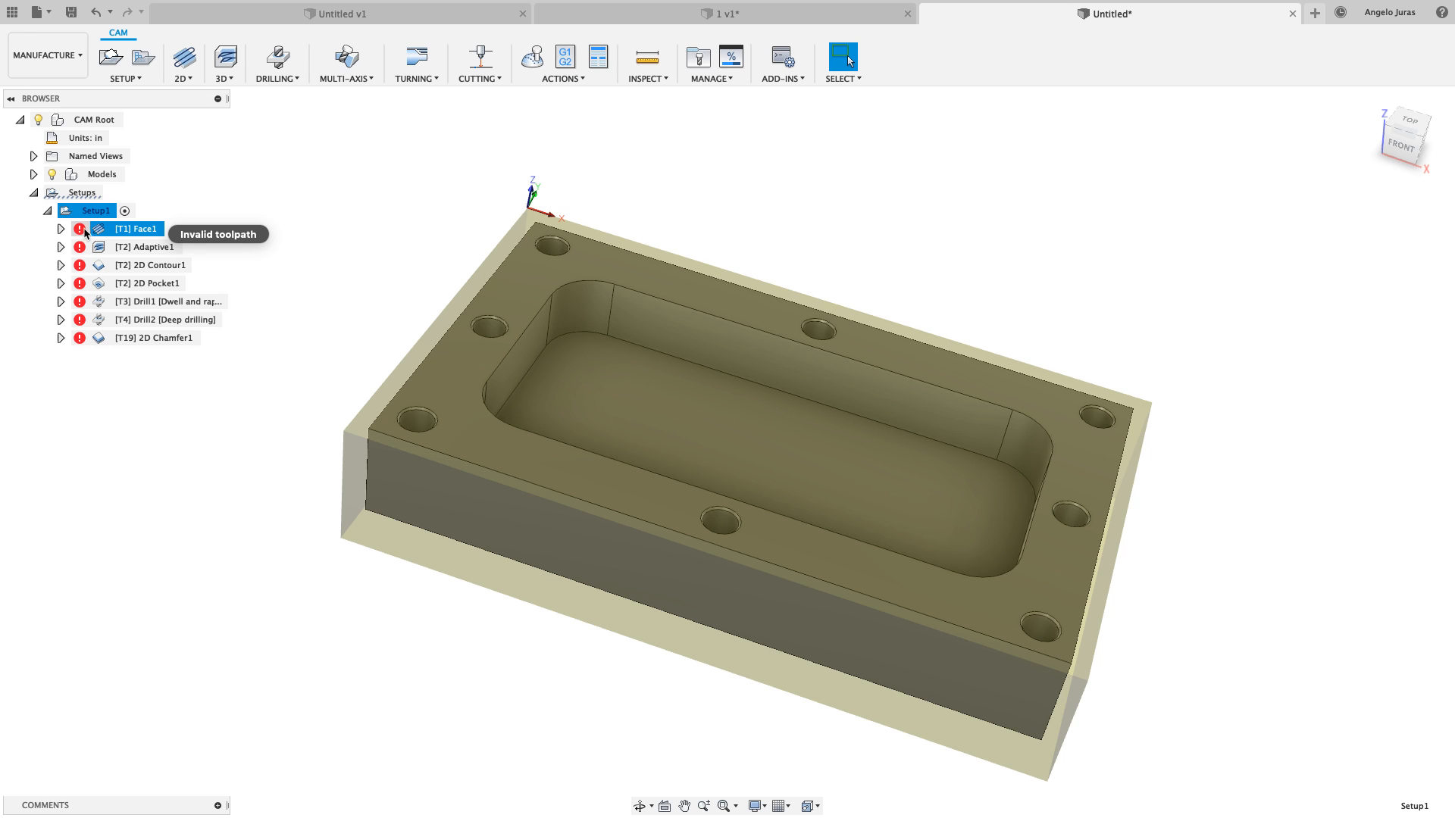
right_click(91, 217)
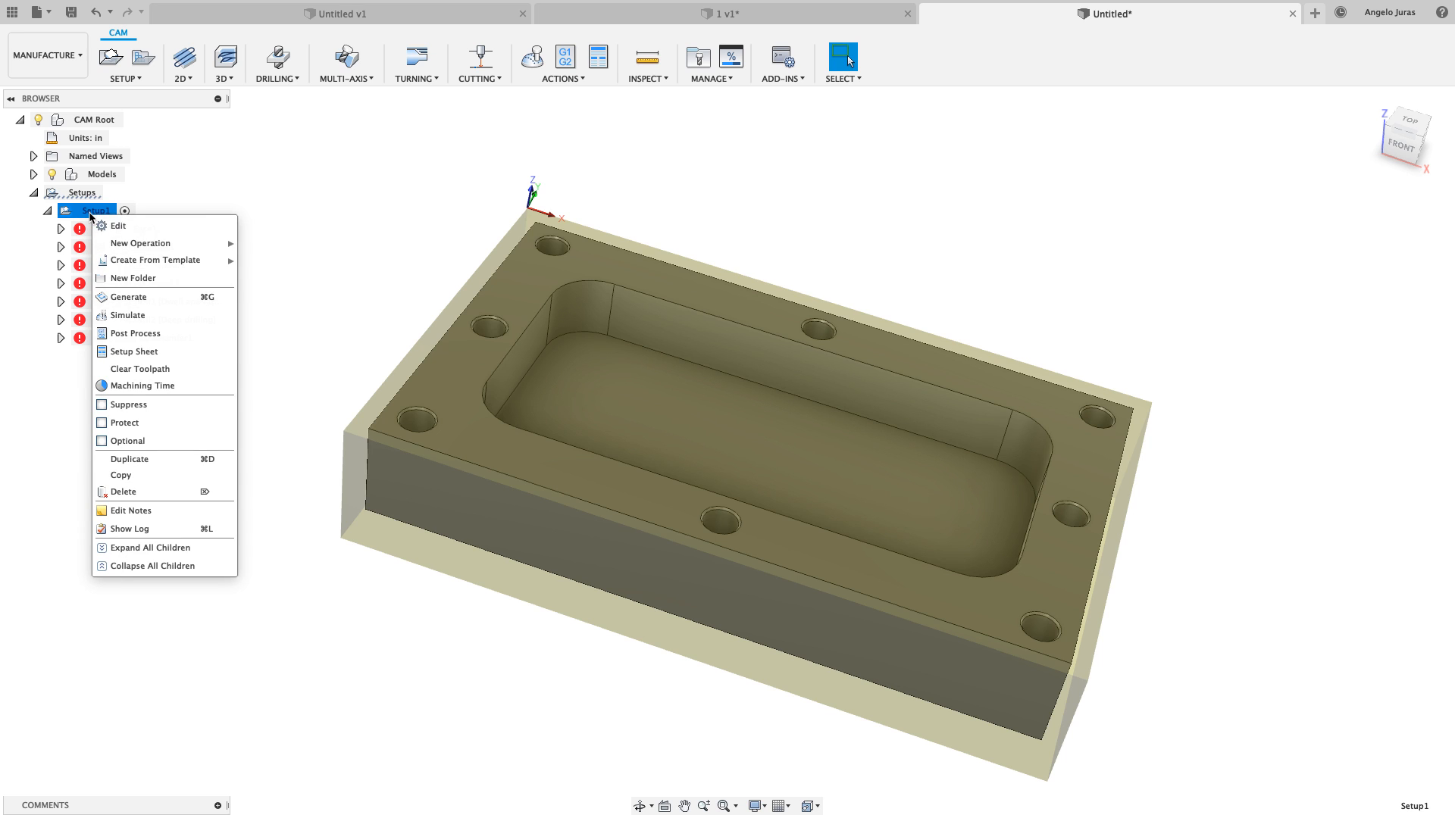
click(134, 297)
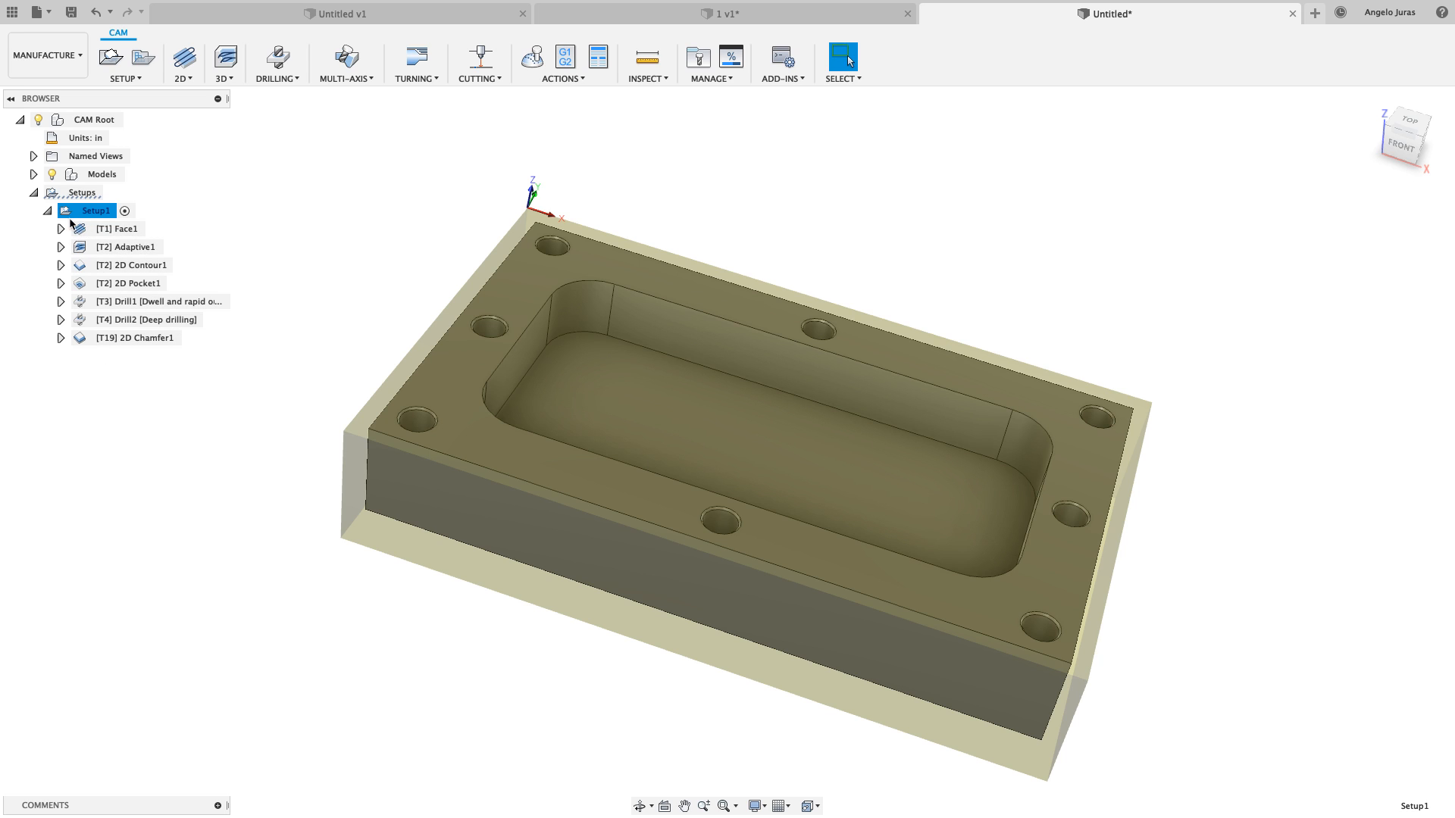
Examine the regenerated Drill1 and Drill2 toolpaths and the stock of Setup1
click(129, 302)
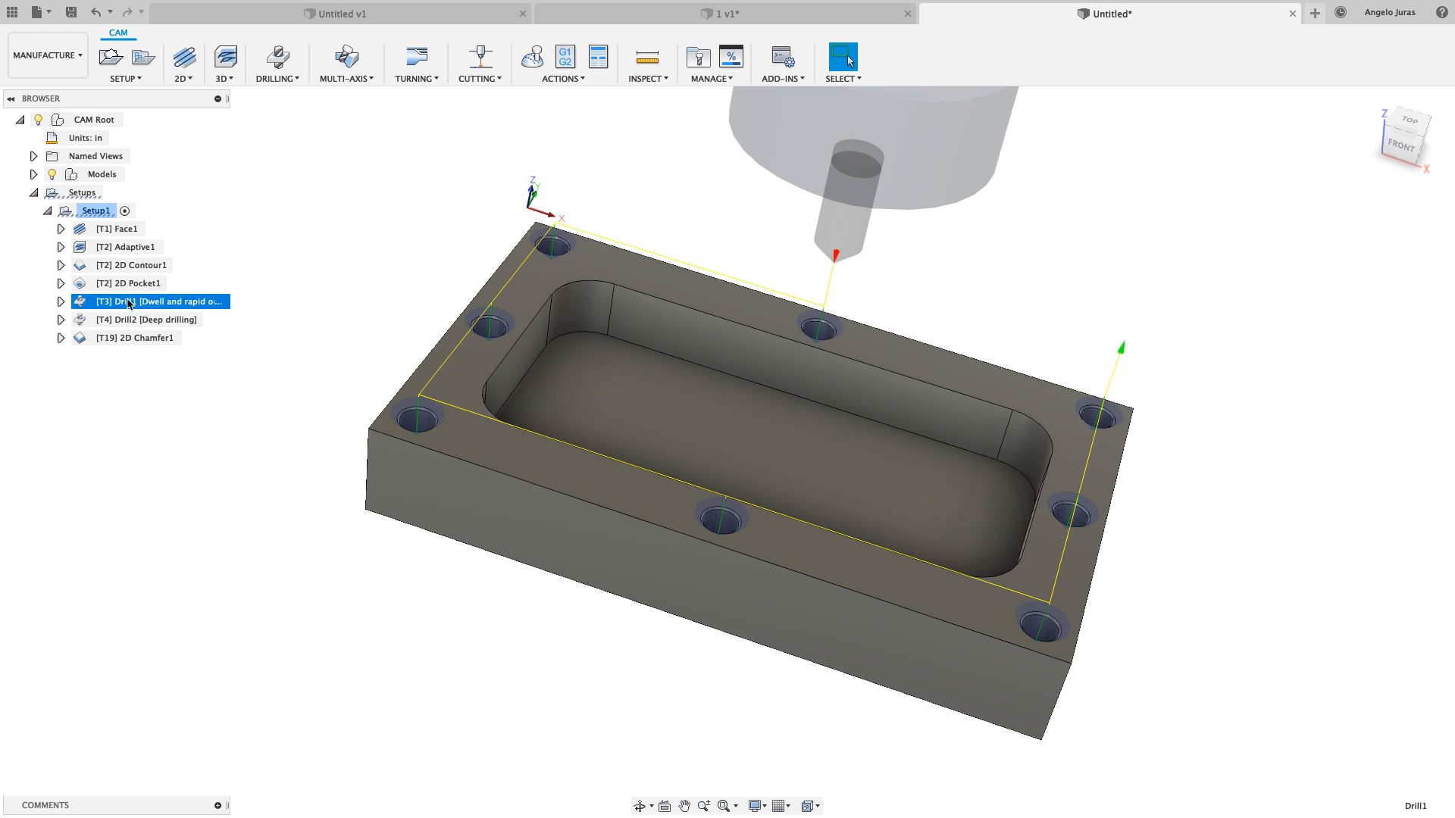
click(128, 320)
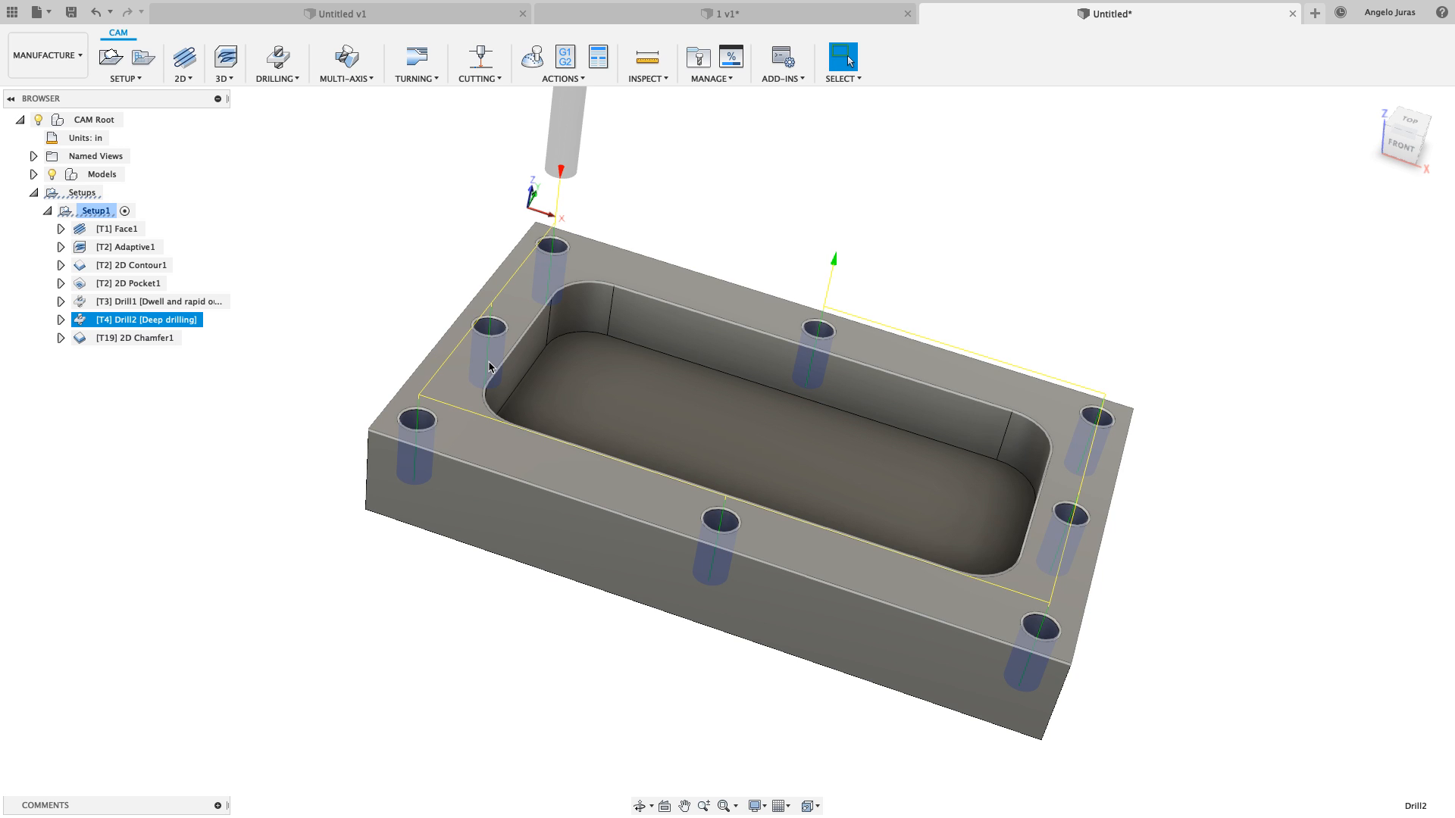
click(95, 211)
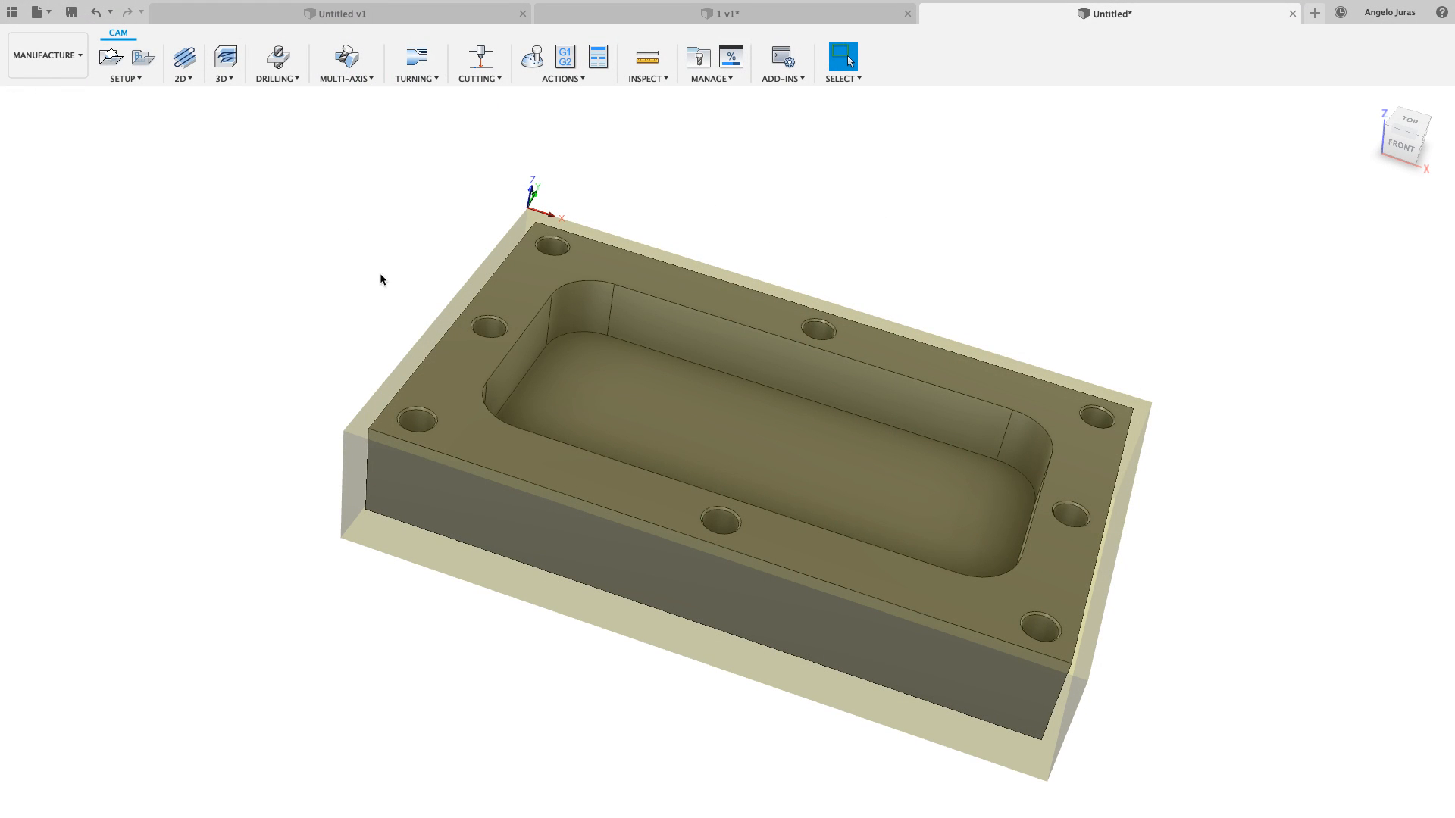
click(393, 251)
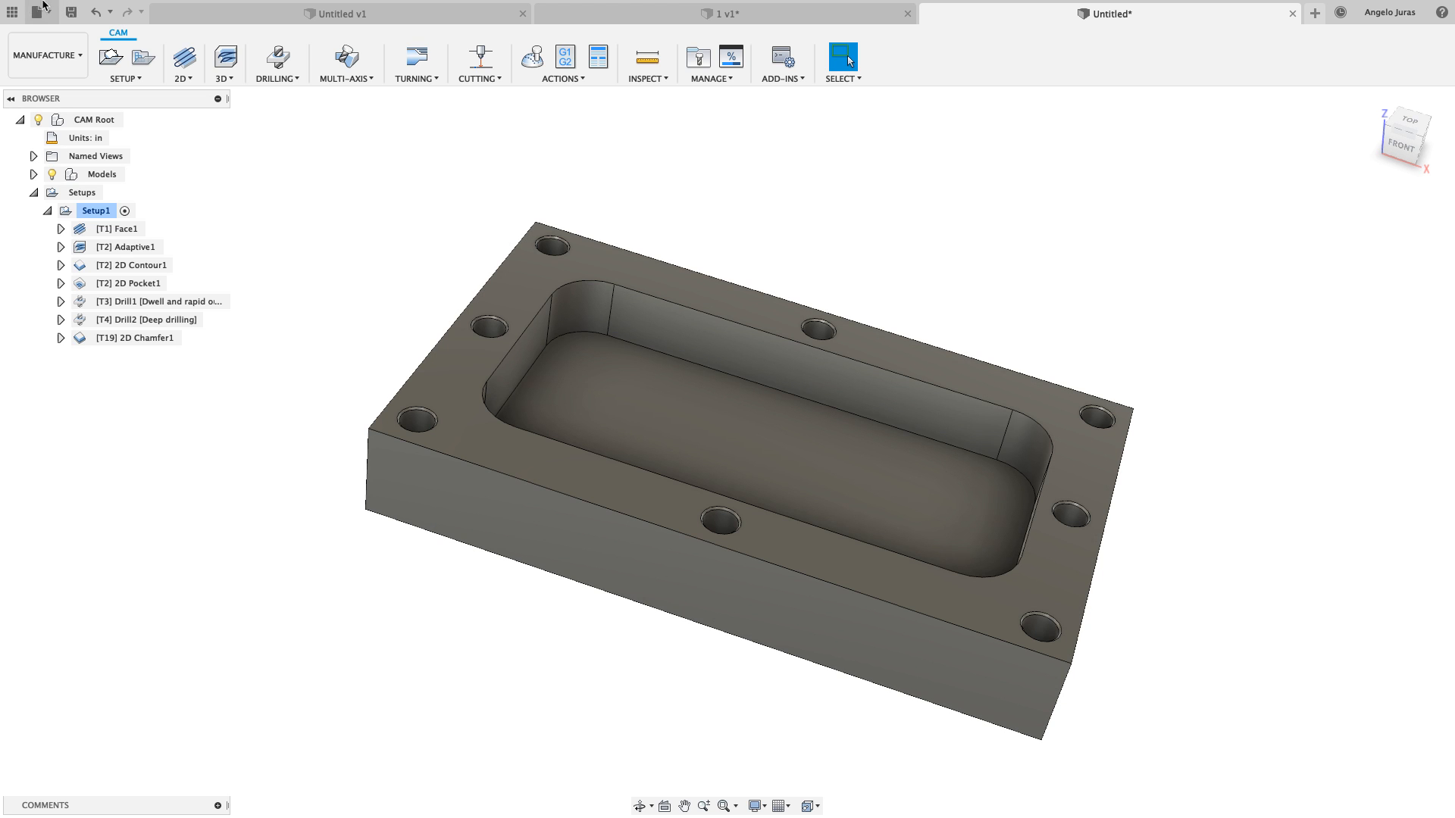
Switch to the Design workspace and open Sketch1, the block's base rectangle, for editing
click(79, 51)
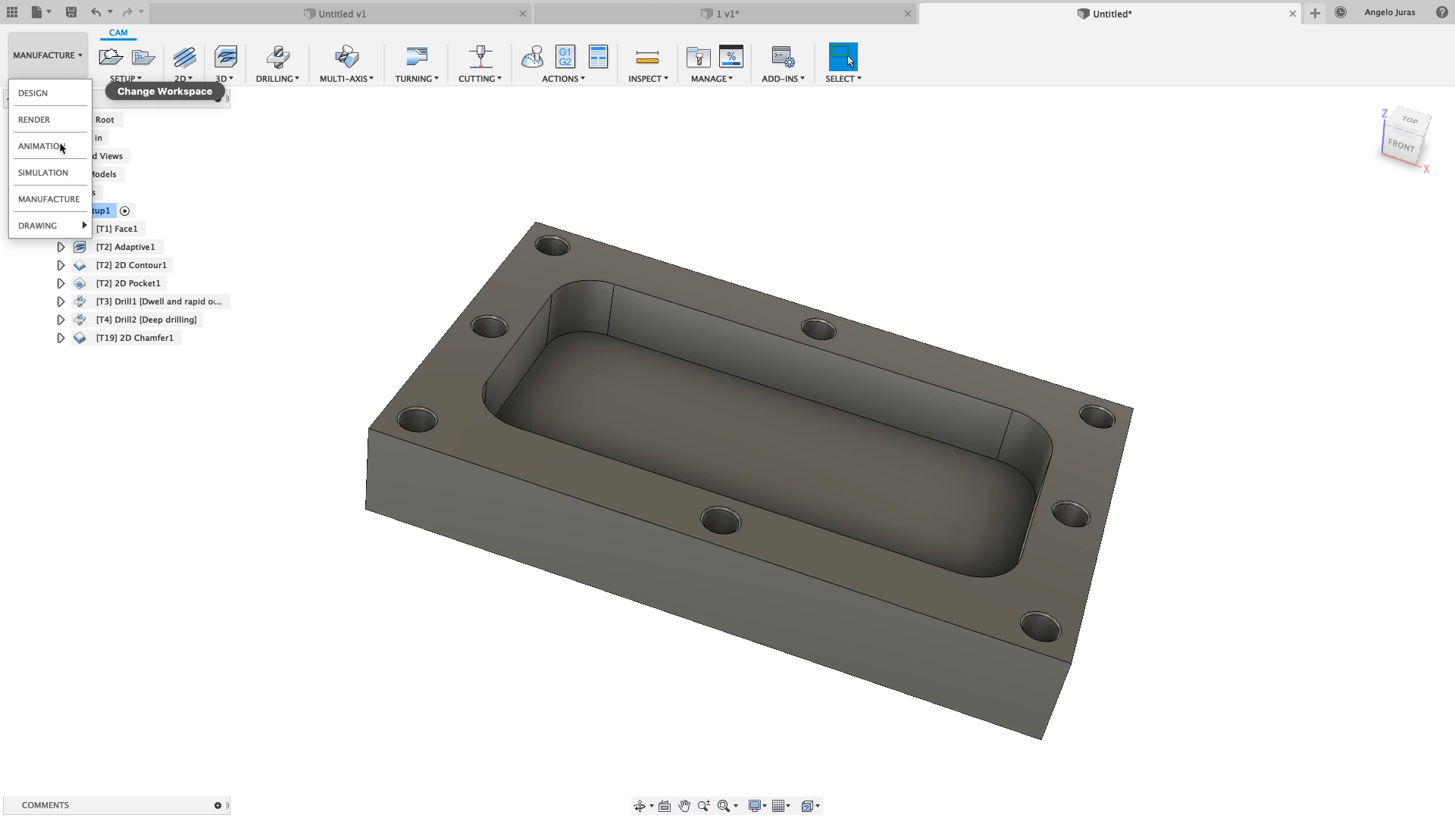
click(38, 93)
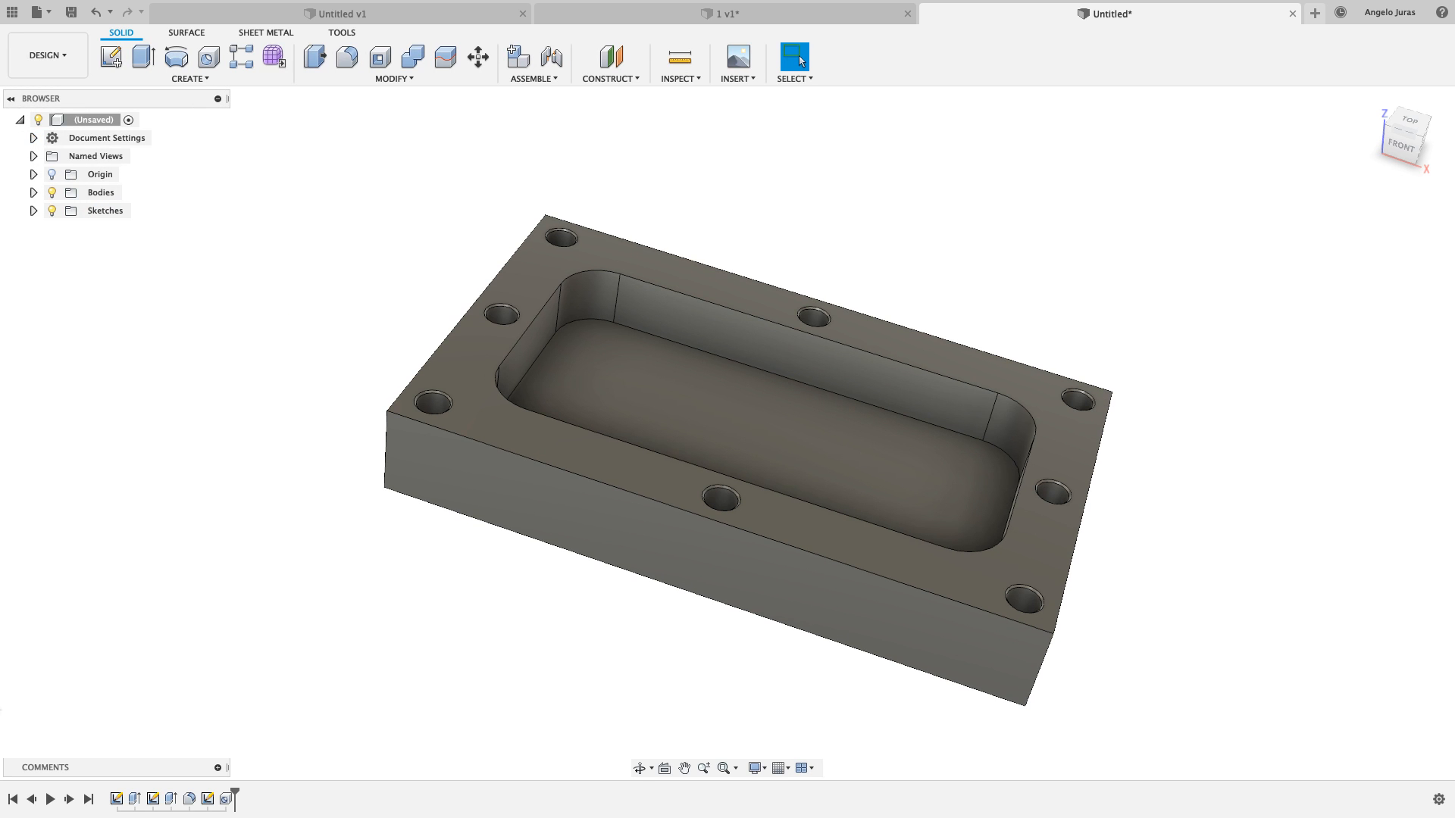
right_click(115, 803)
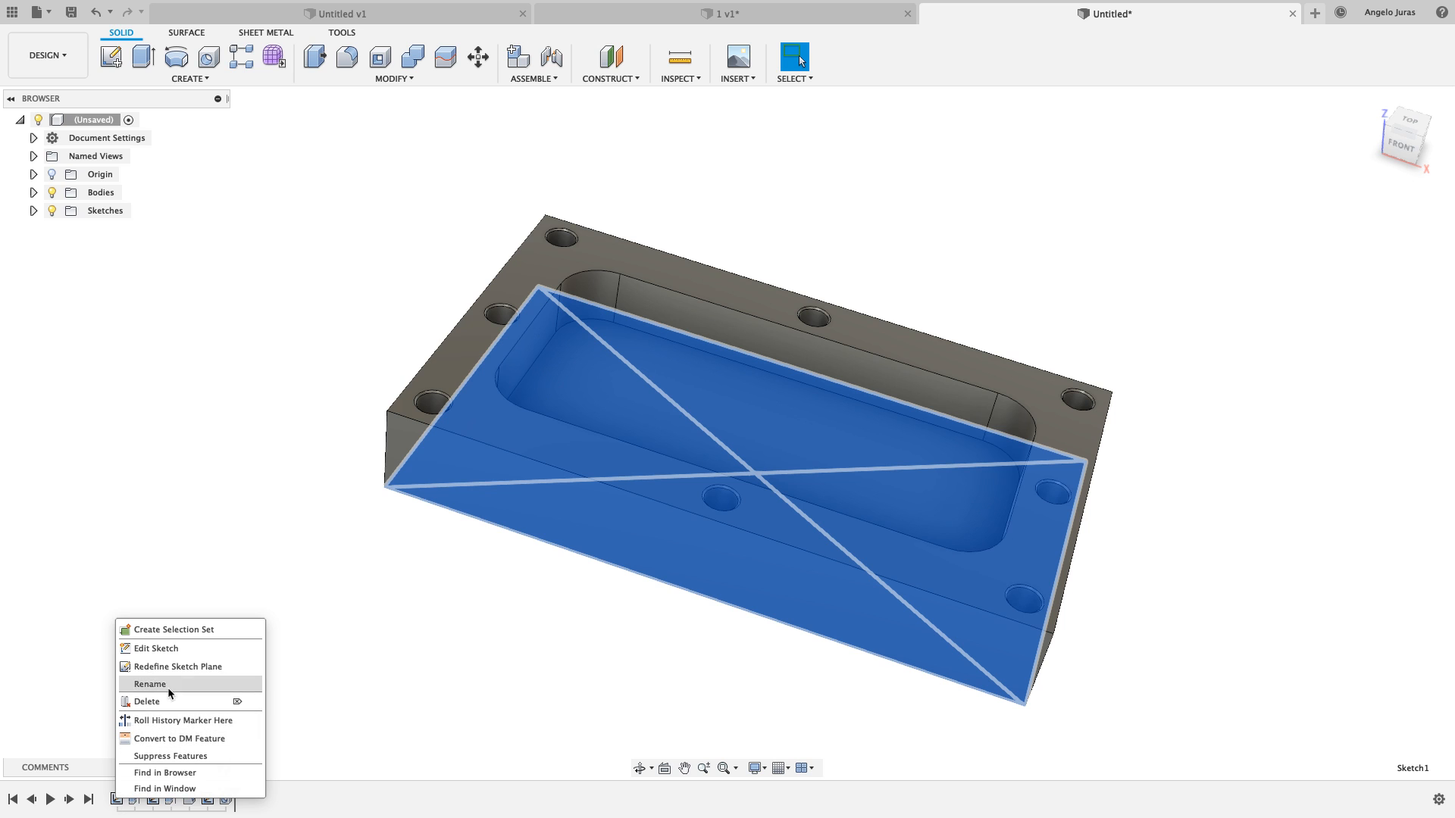
click(157, 649)
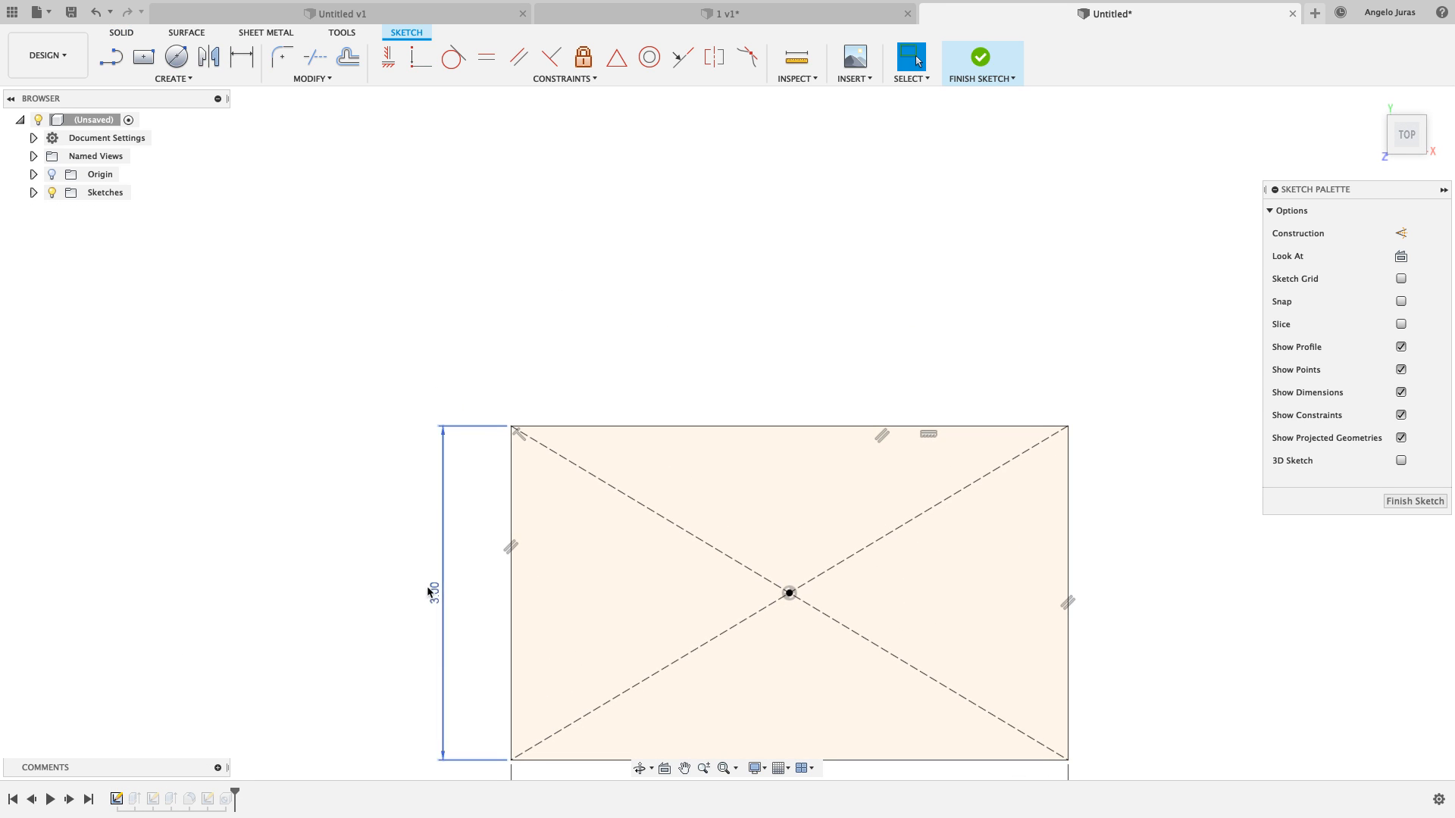
Set the base rectangle's height and width to 4 in each and finish the sketch
scroll(432, 592, down, 3)
scroll(748, 399, down, 3)
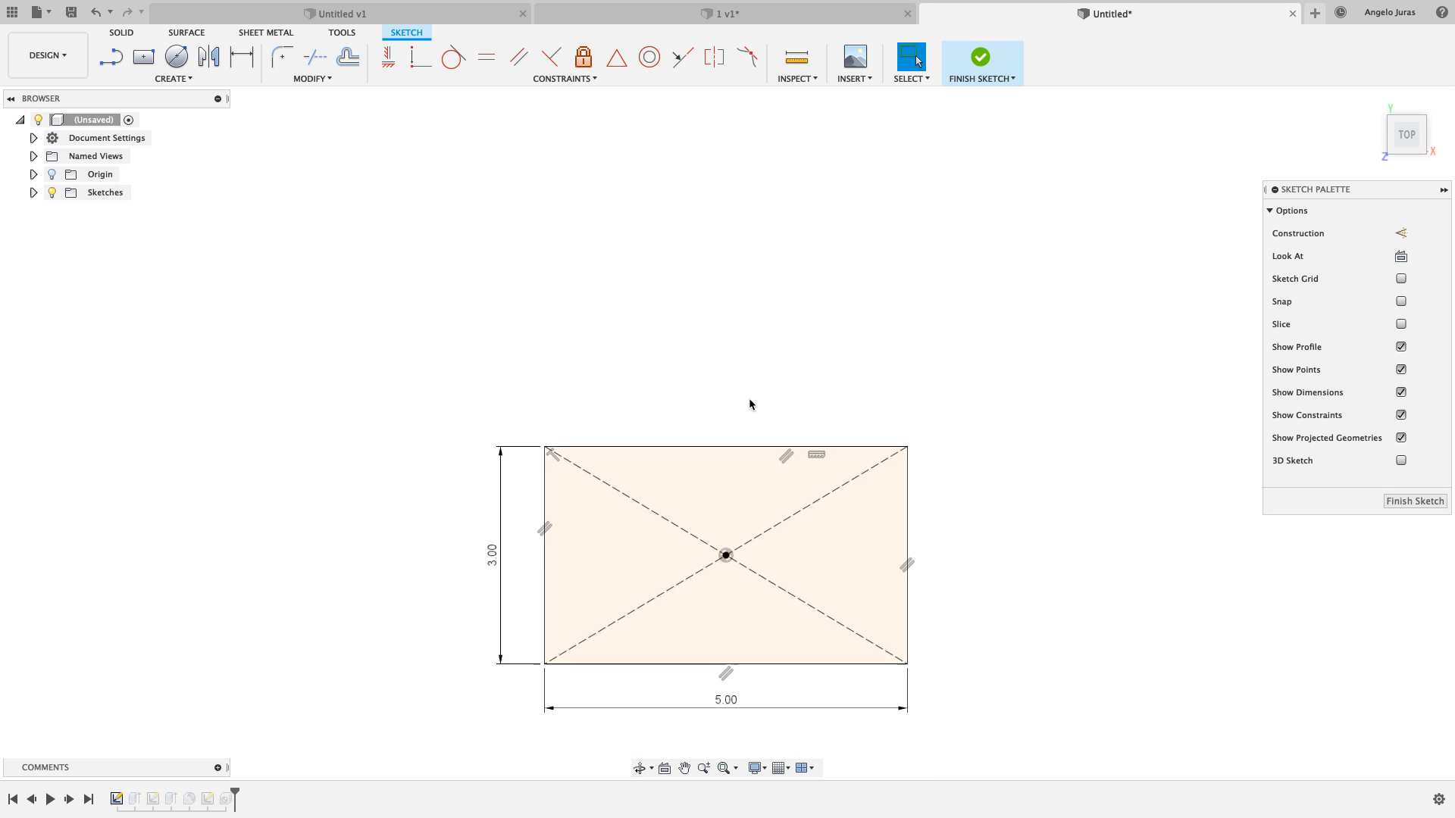
scroll(837, 627, up, 2)
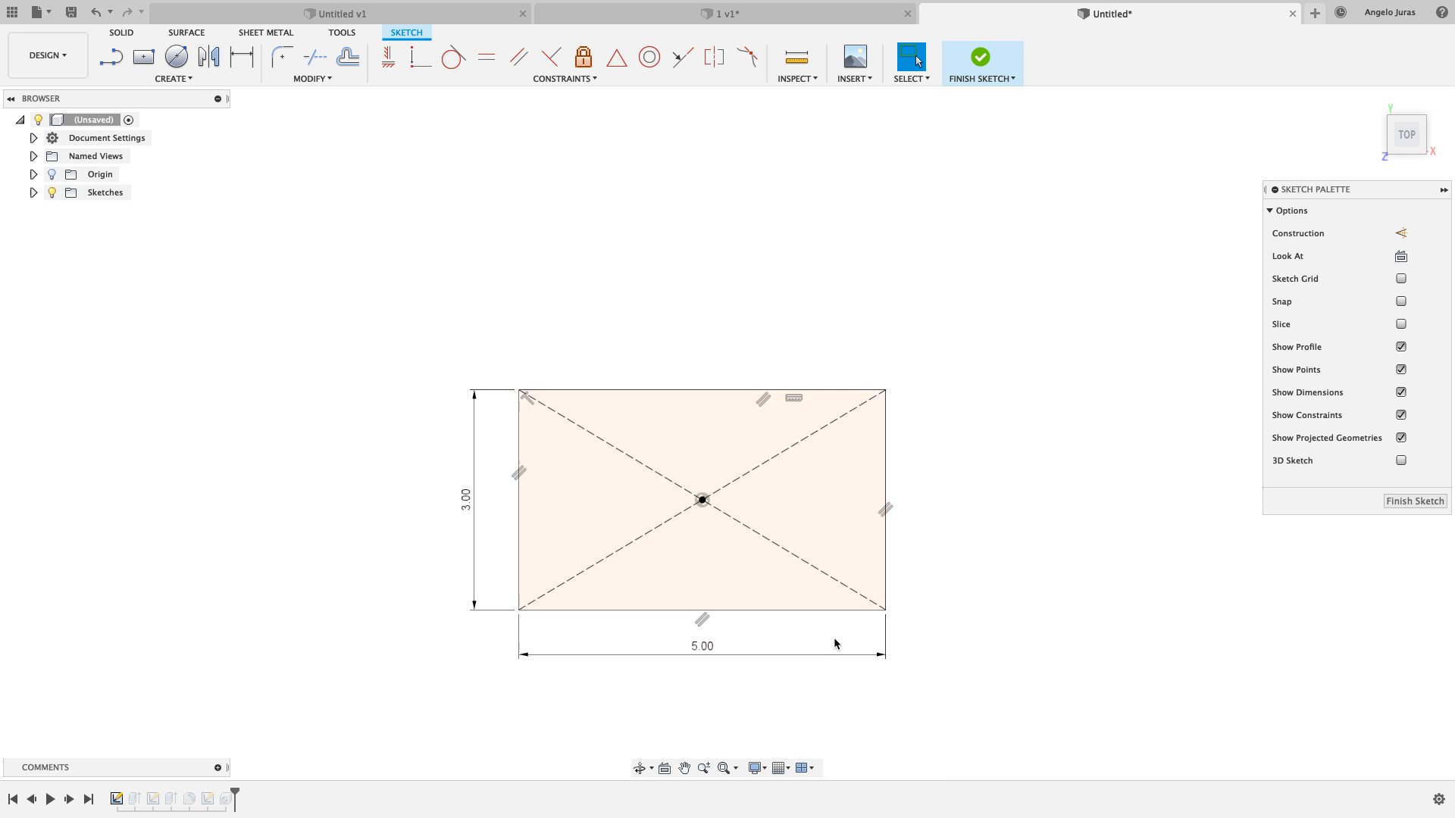
double_click(468, 509)
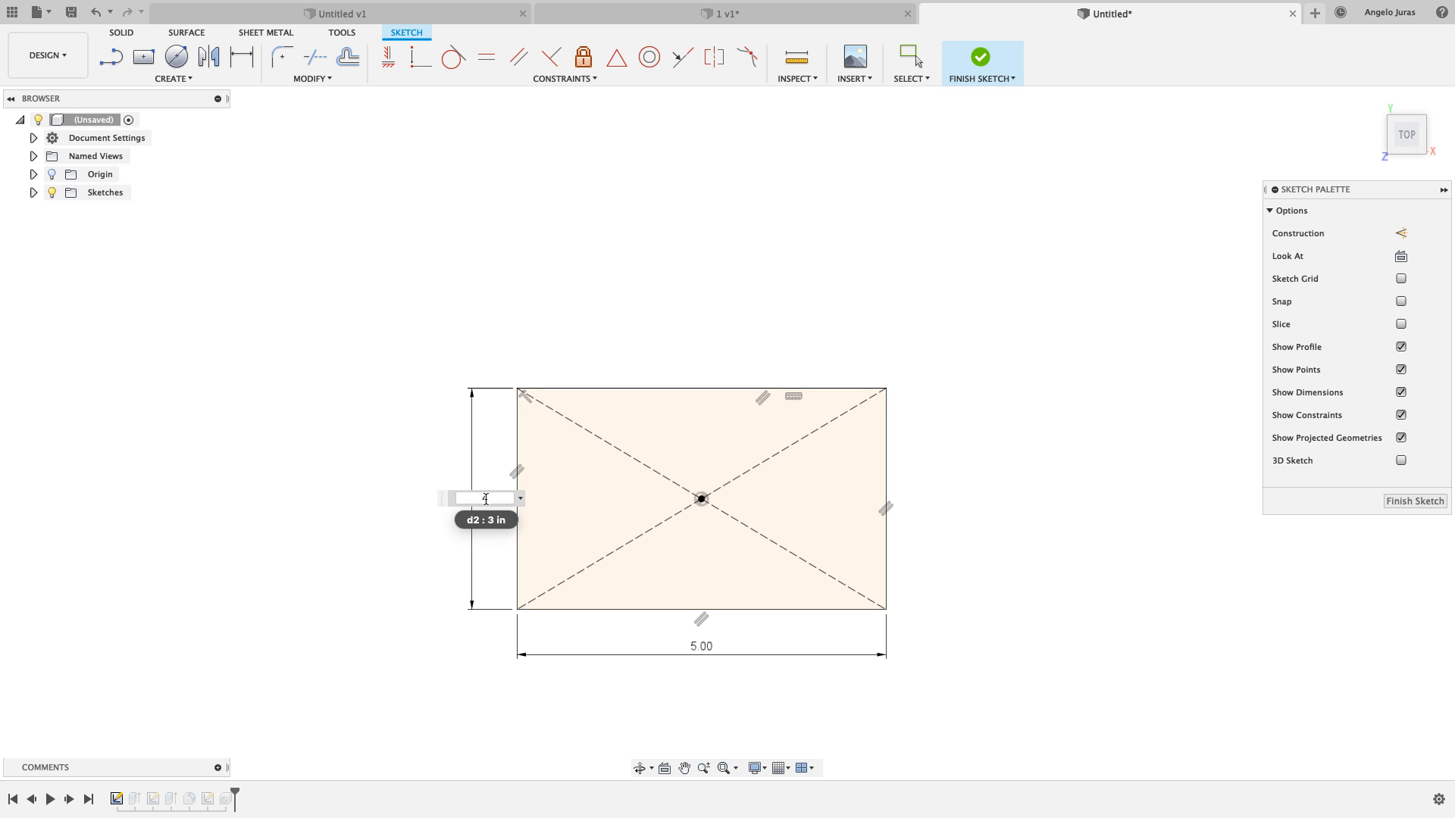
text(4)
key(Return)
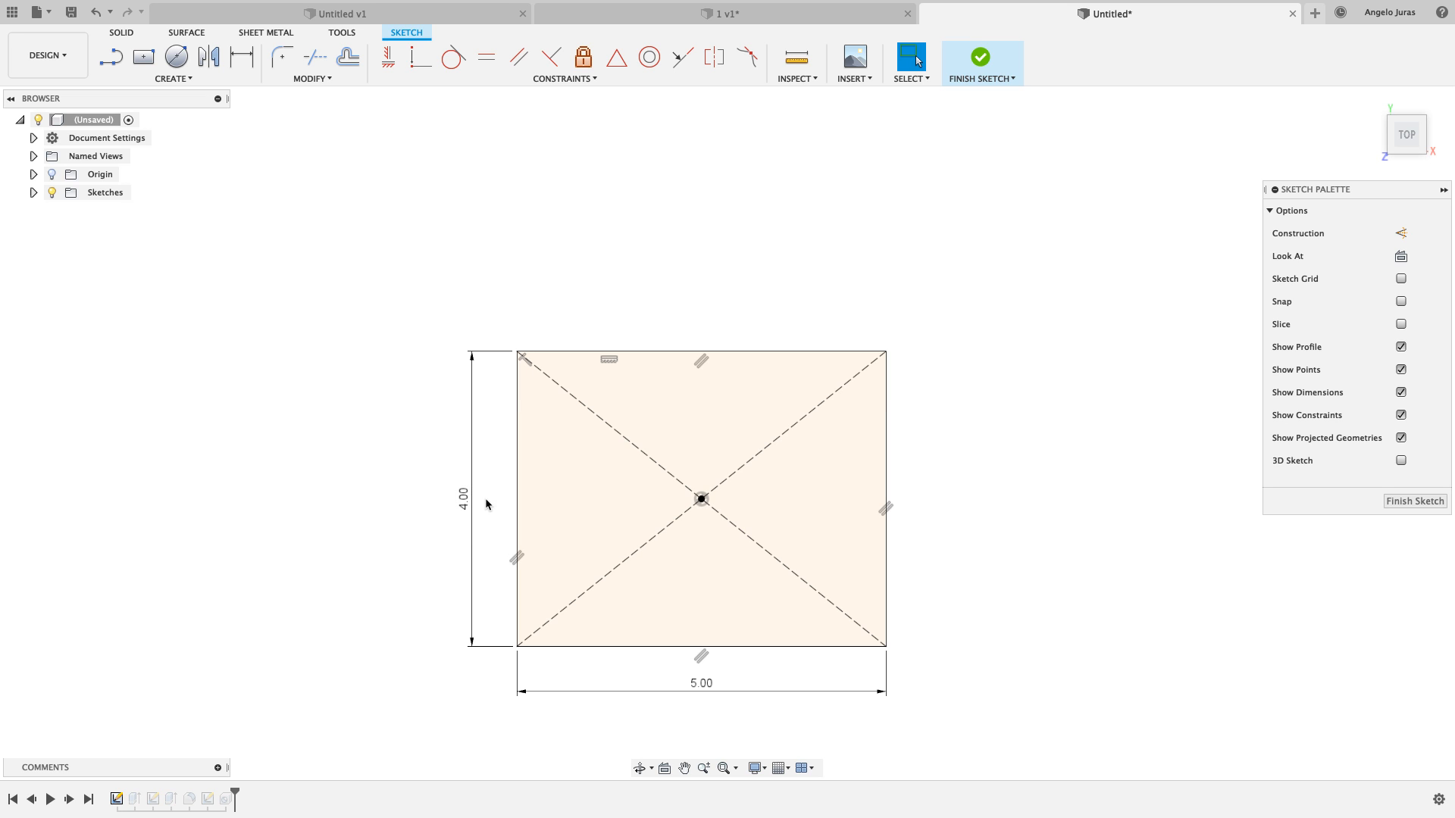
double_click(699, 685)
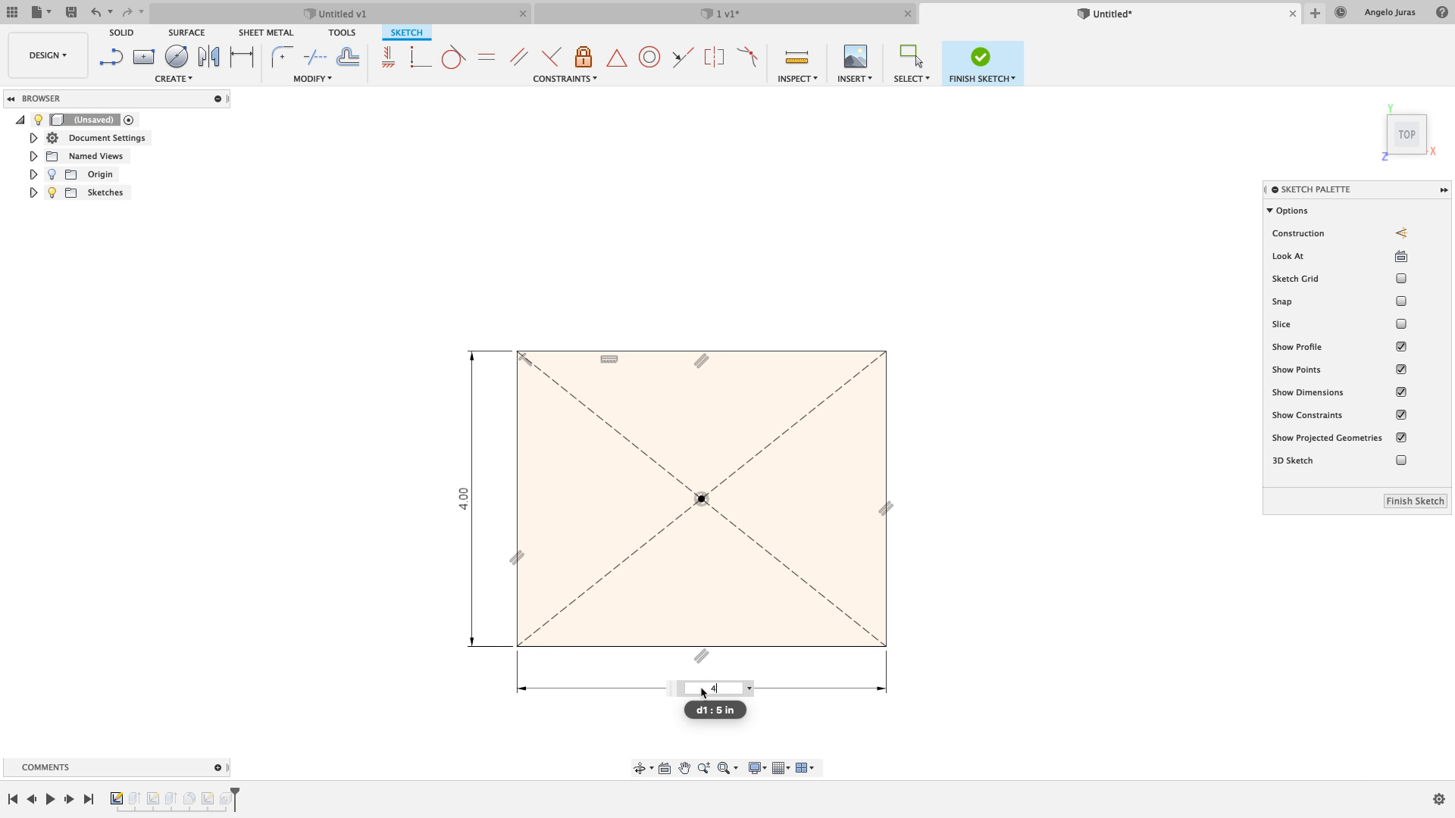
text(4)
key(Return)
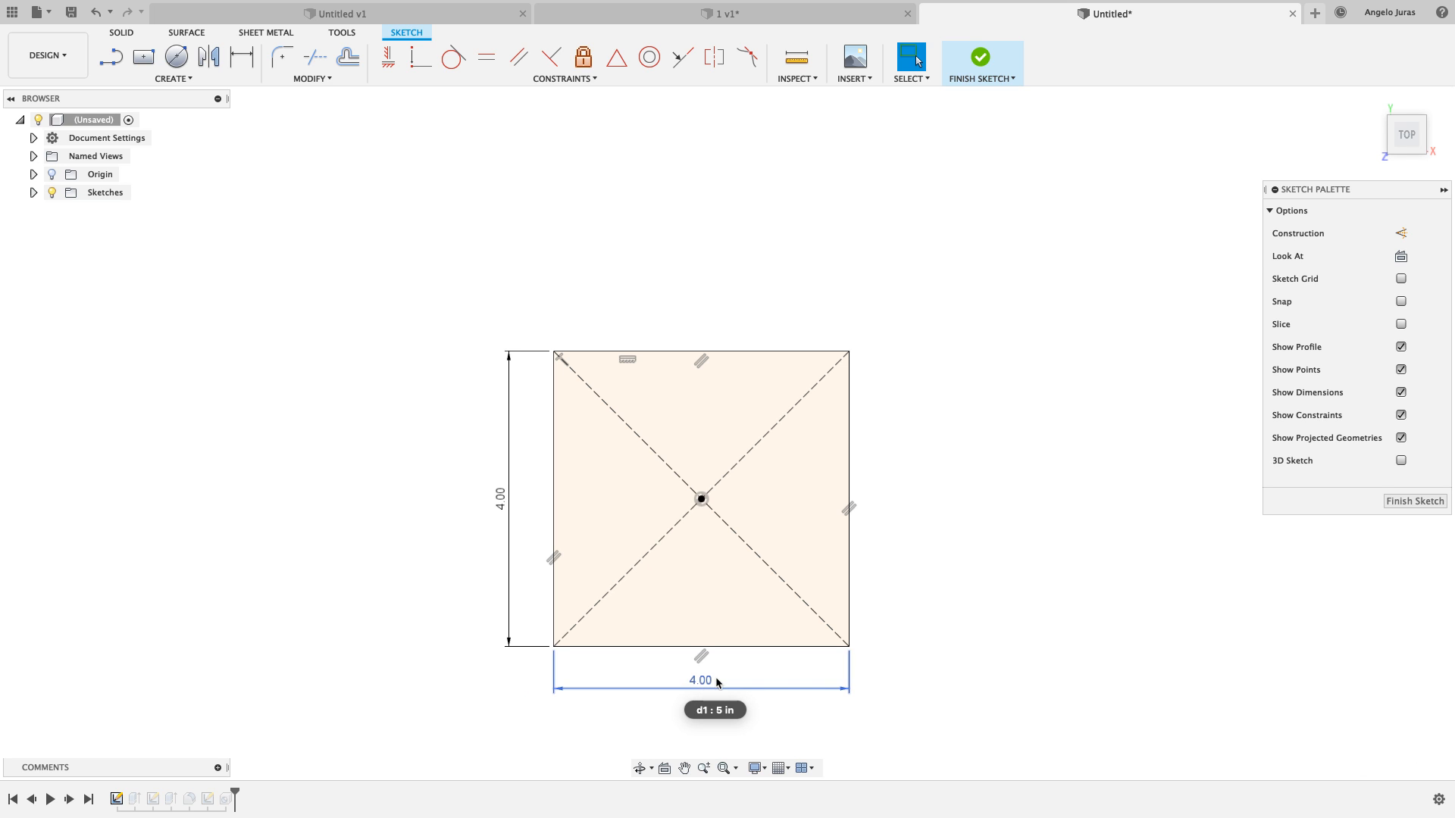
click(1393, 502)
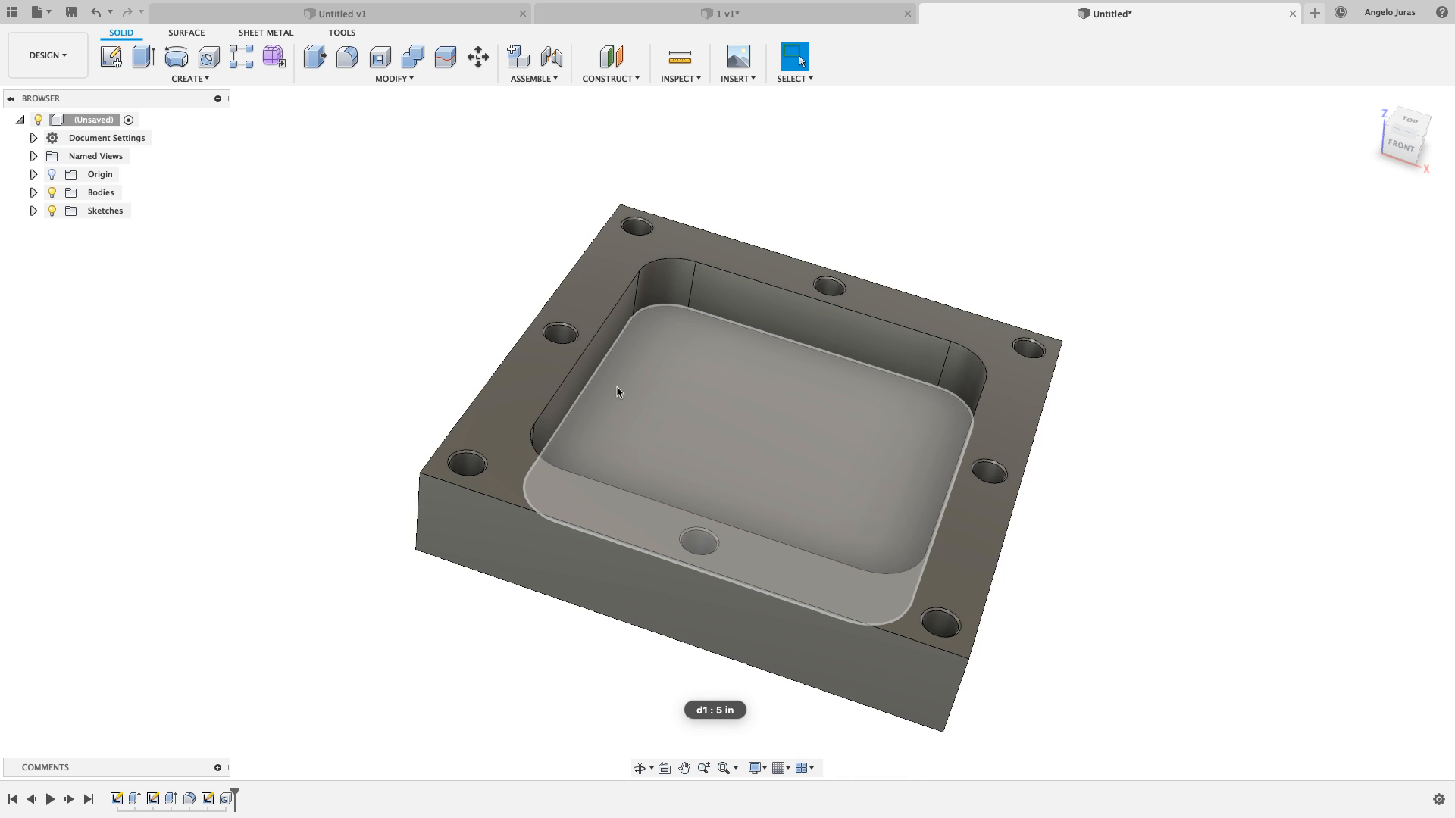
Switch to the Manufacture workspace and regenerate every toolpath in Setup1 for the resized block
click(70, 57)
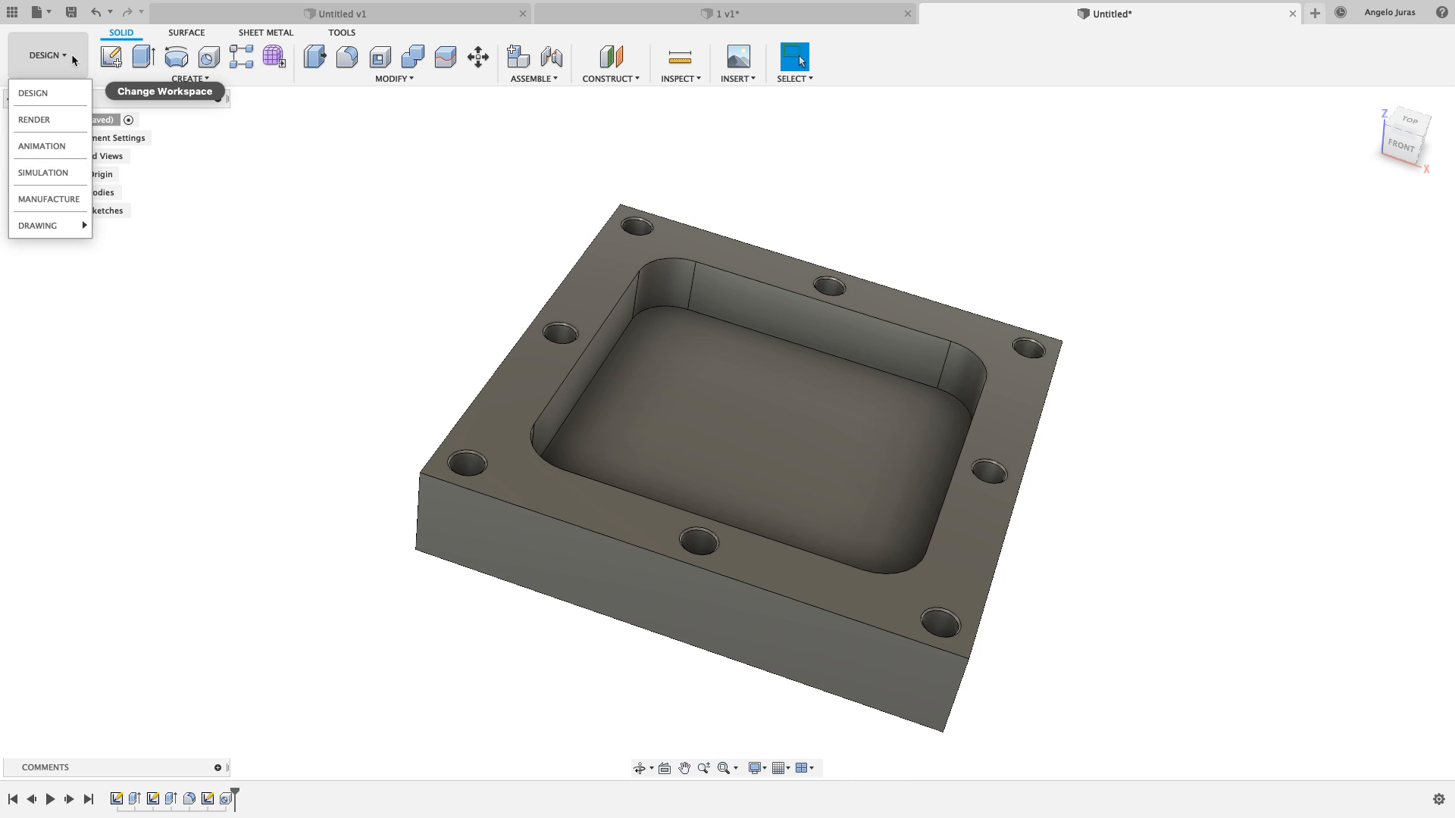
click(50, 199)
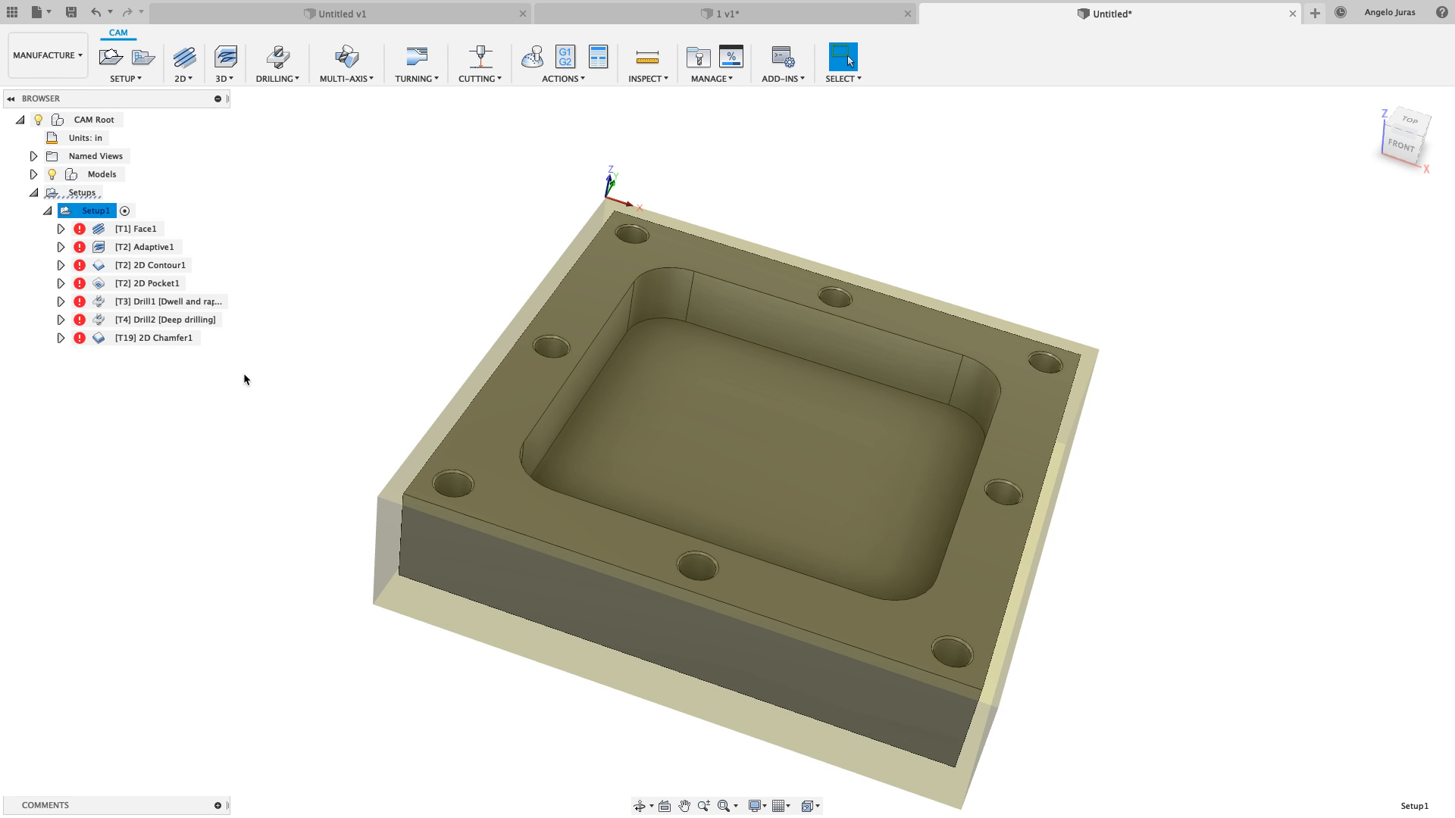
right_click(91, 213)
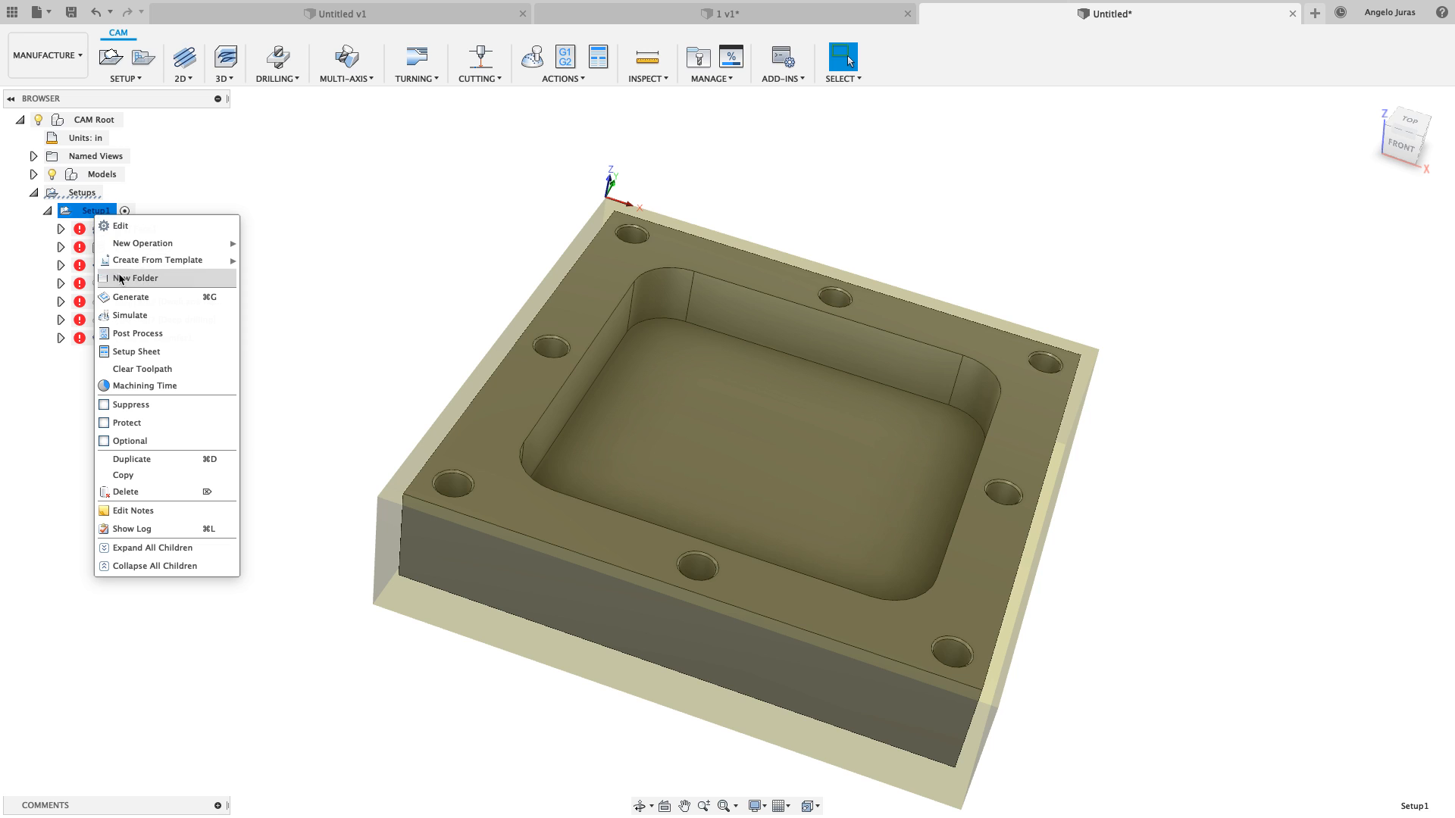
click(143, 298)
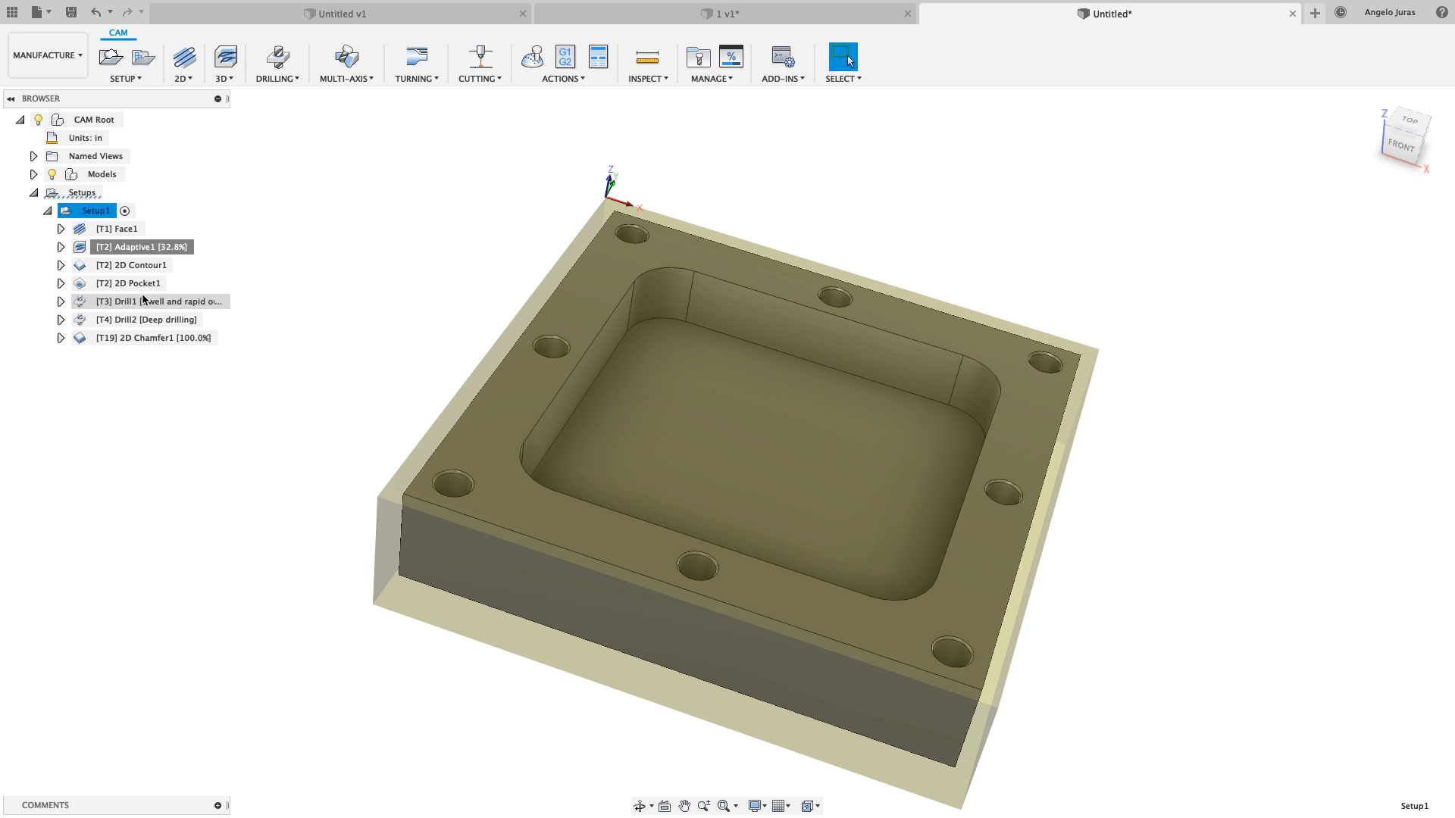
Examine the regenerated toolpath of each operation in turn, from Face1 through 2D Chamfer1
click(120, 229)
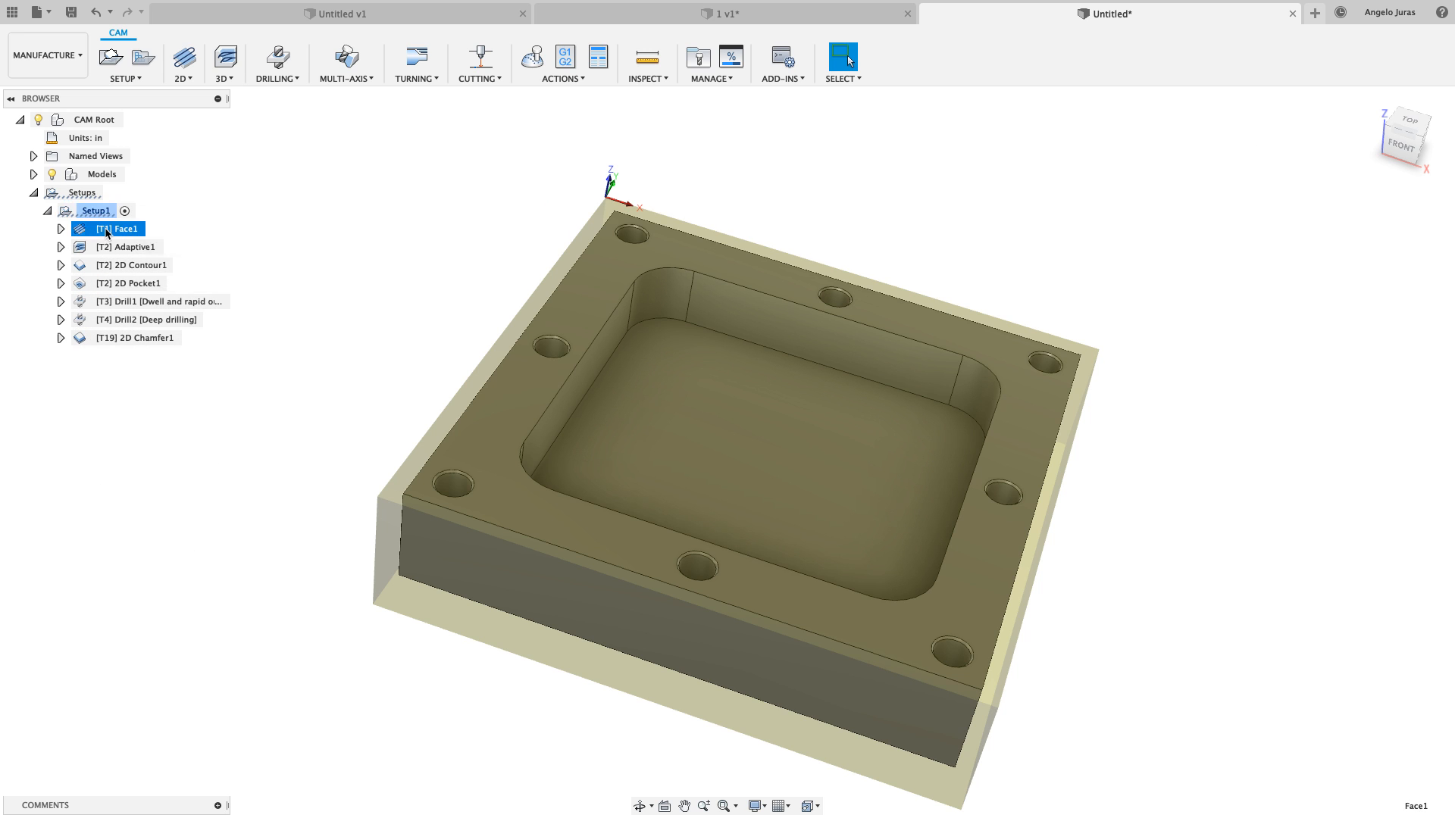
click(124, 247)
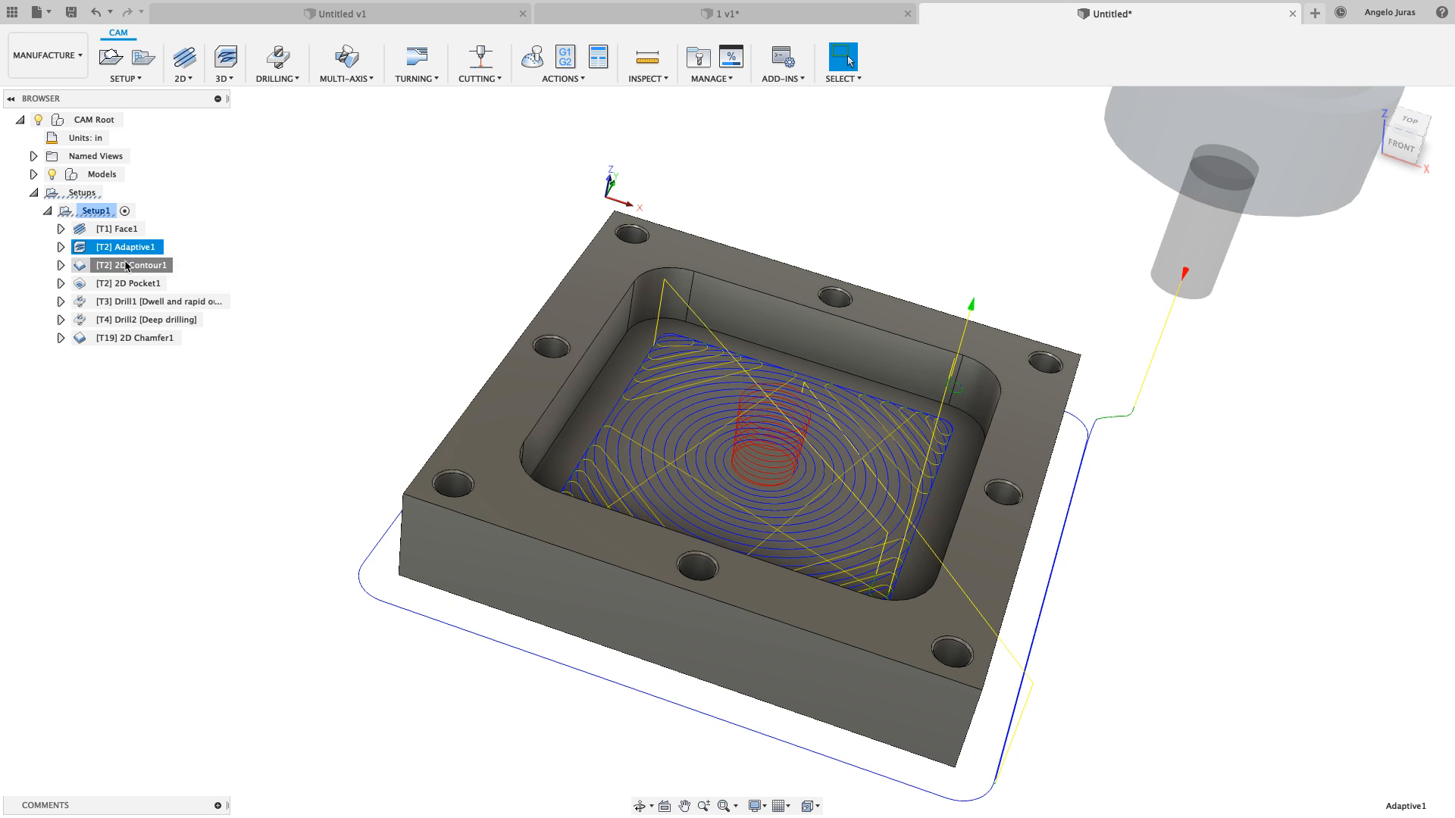
click(129, 265)
click(130, 284)
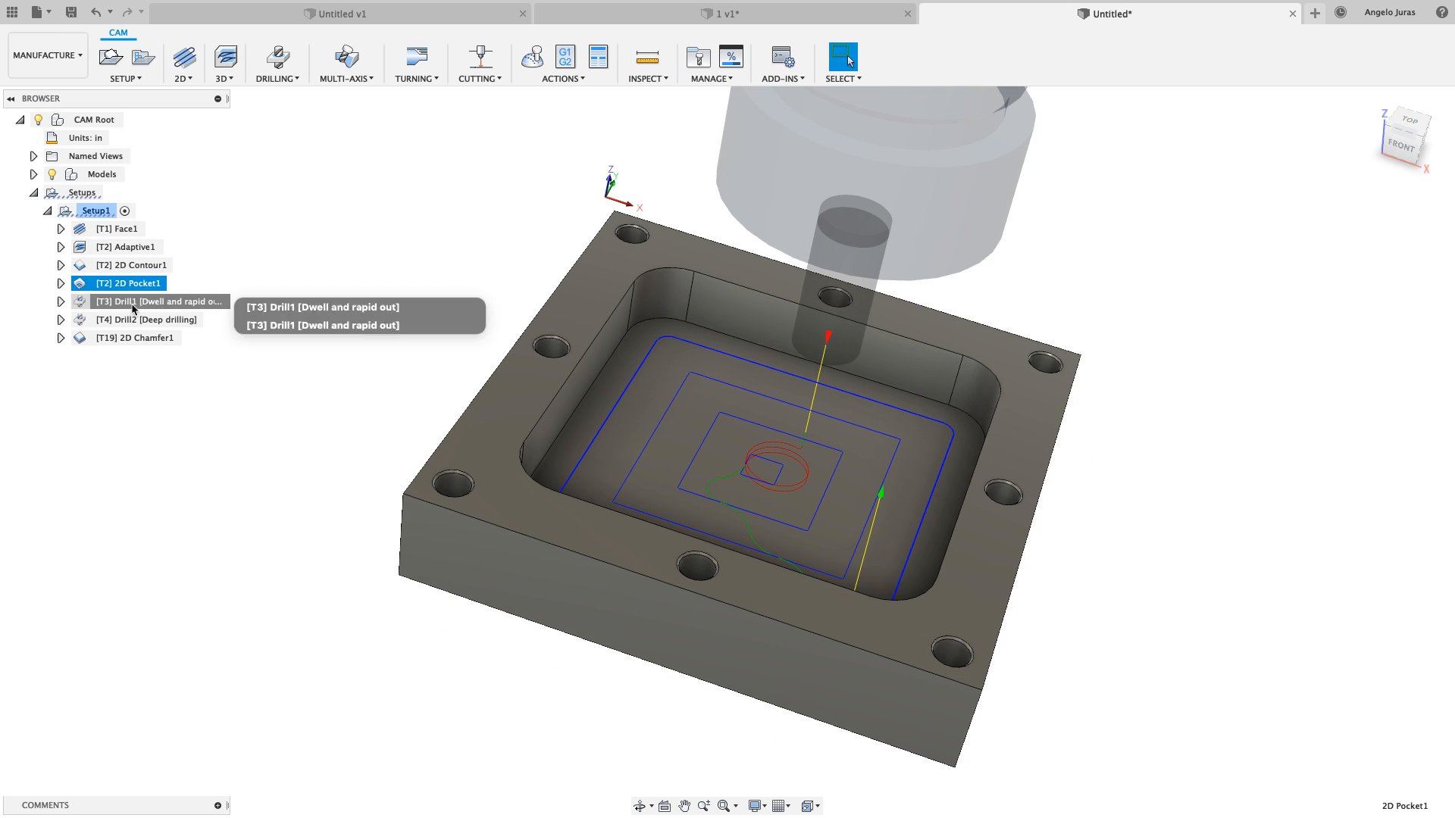
click(135, 302)
click(138, 321)
click(140, 338)
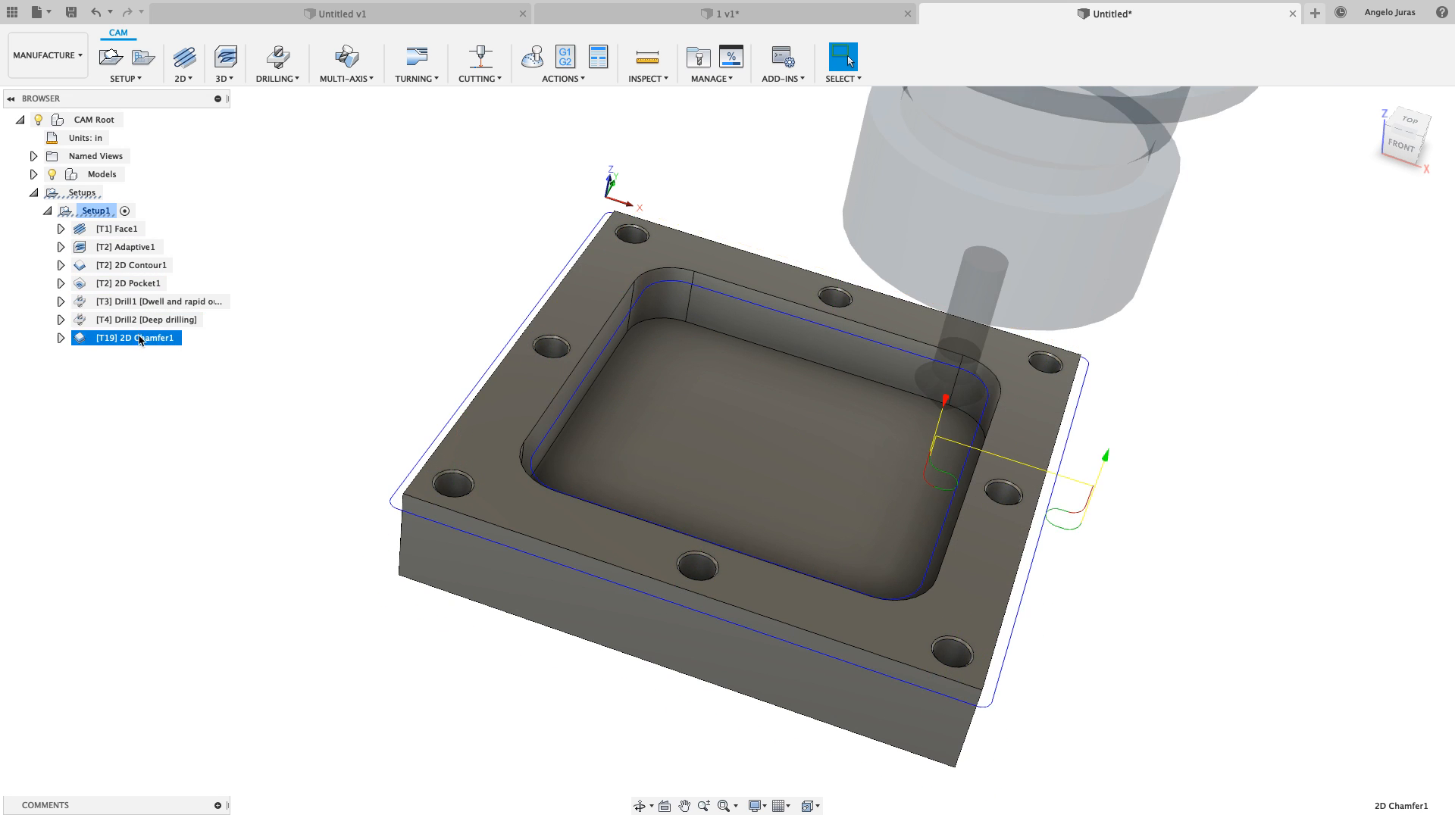
right_click(99, 214)
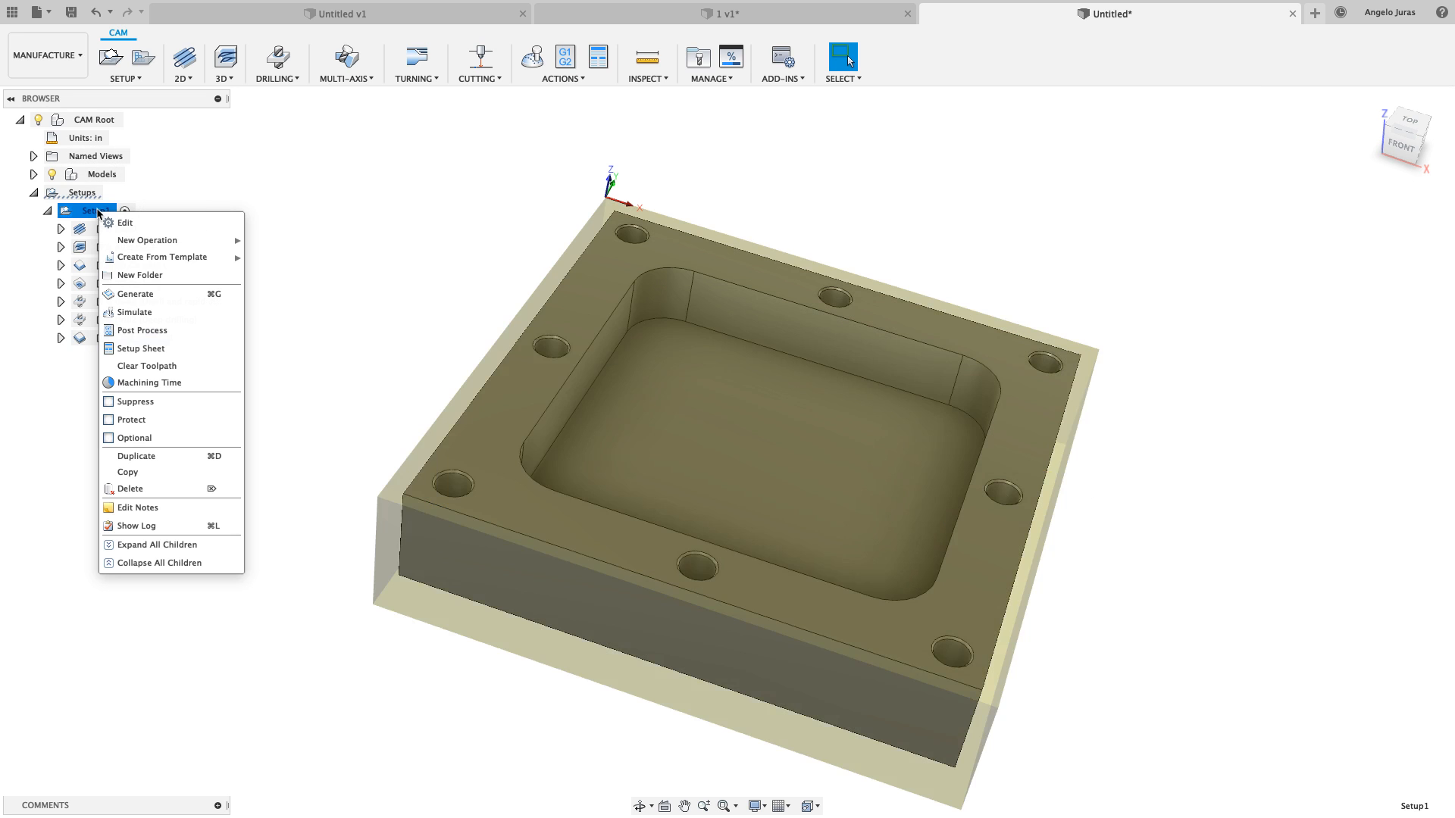
click(151, 312)
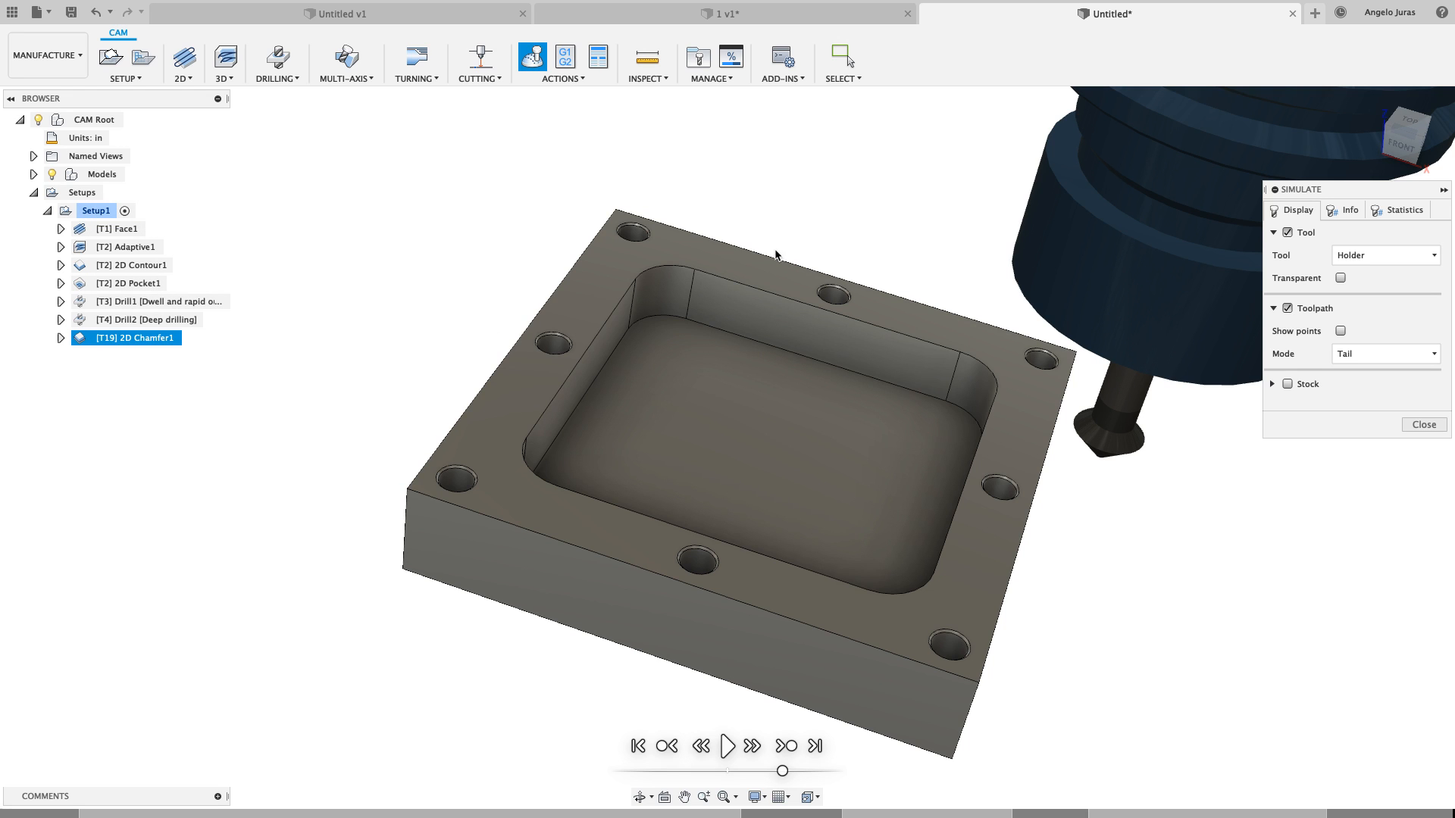
click(1423, 425)
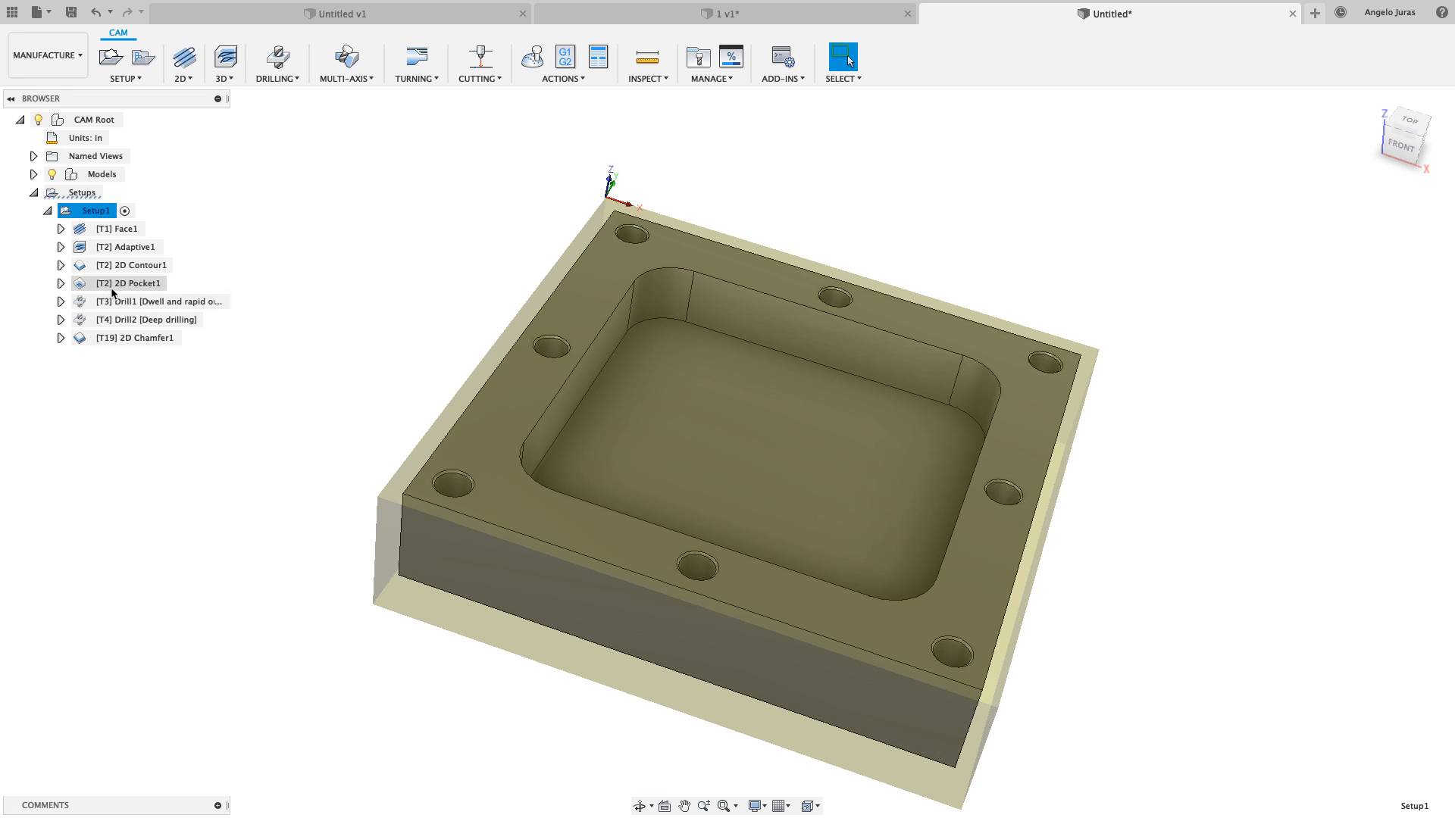
Simulate Setup1 from the Face1 operation with the stock shown, varying the playback speed
right_click(88, 215)
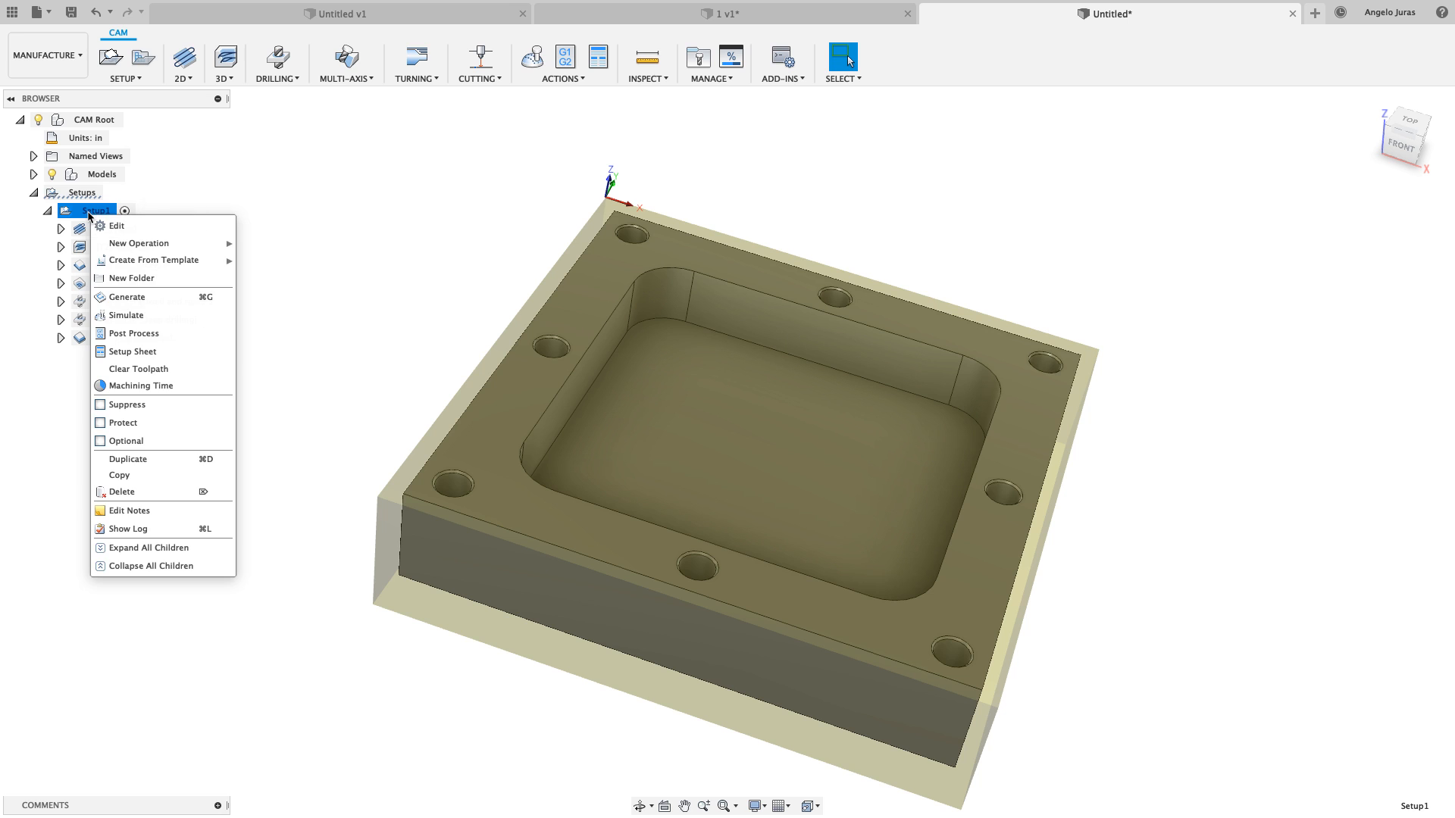
click(145, 312)
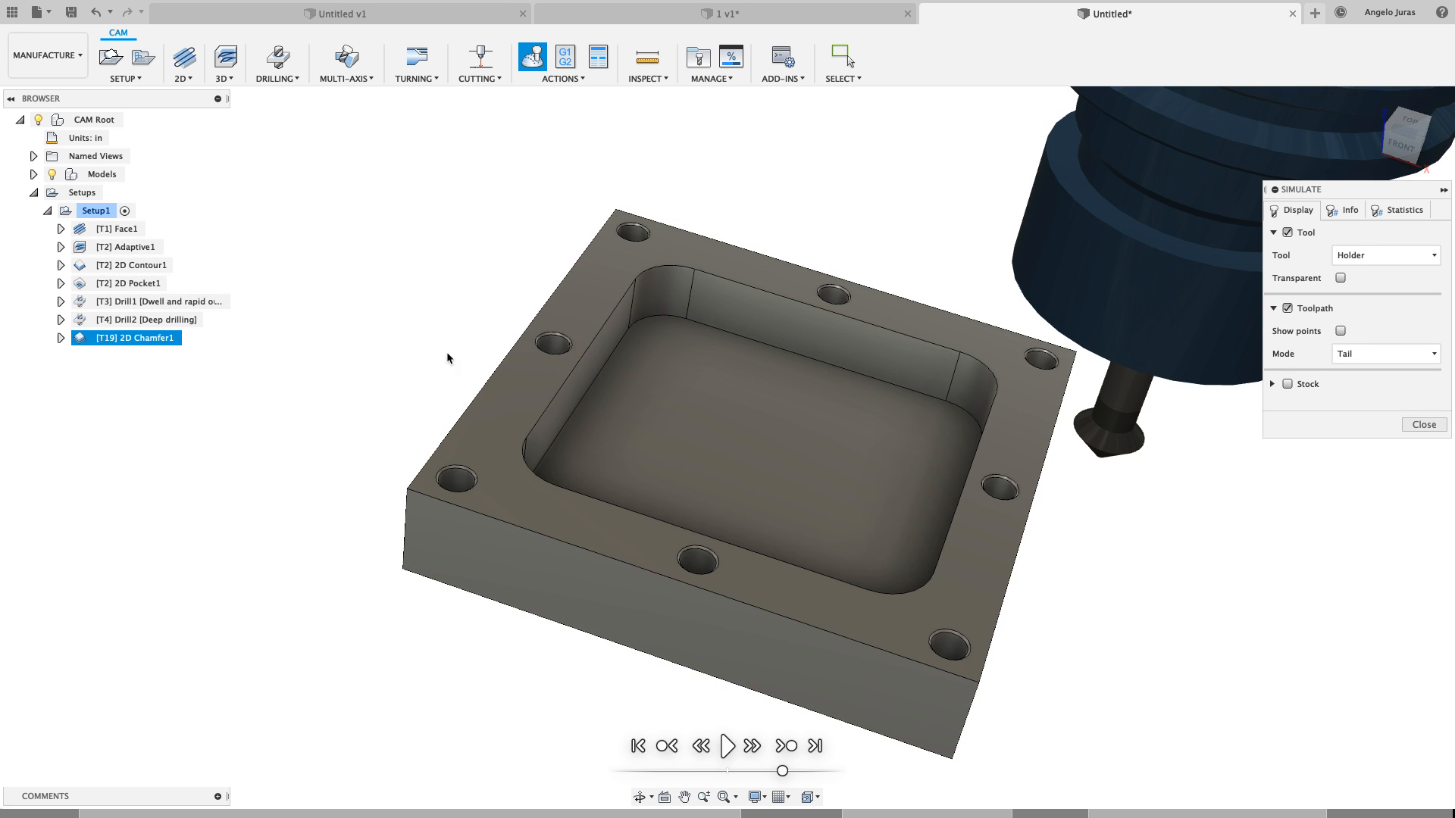
click(102, 232)
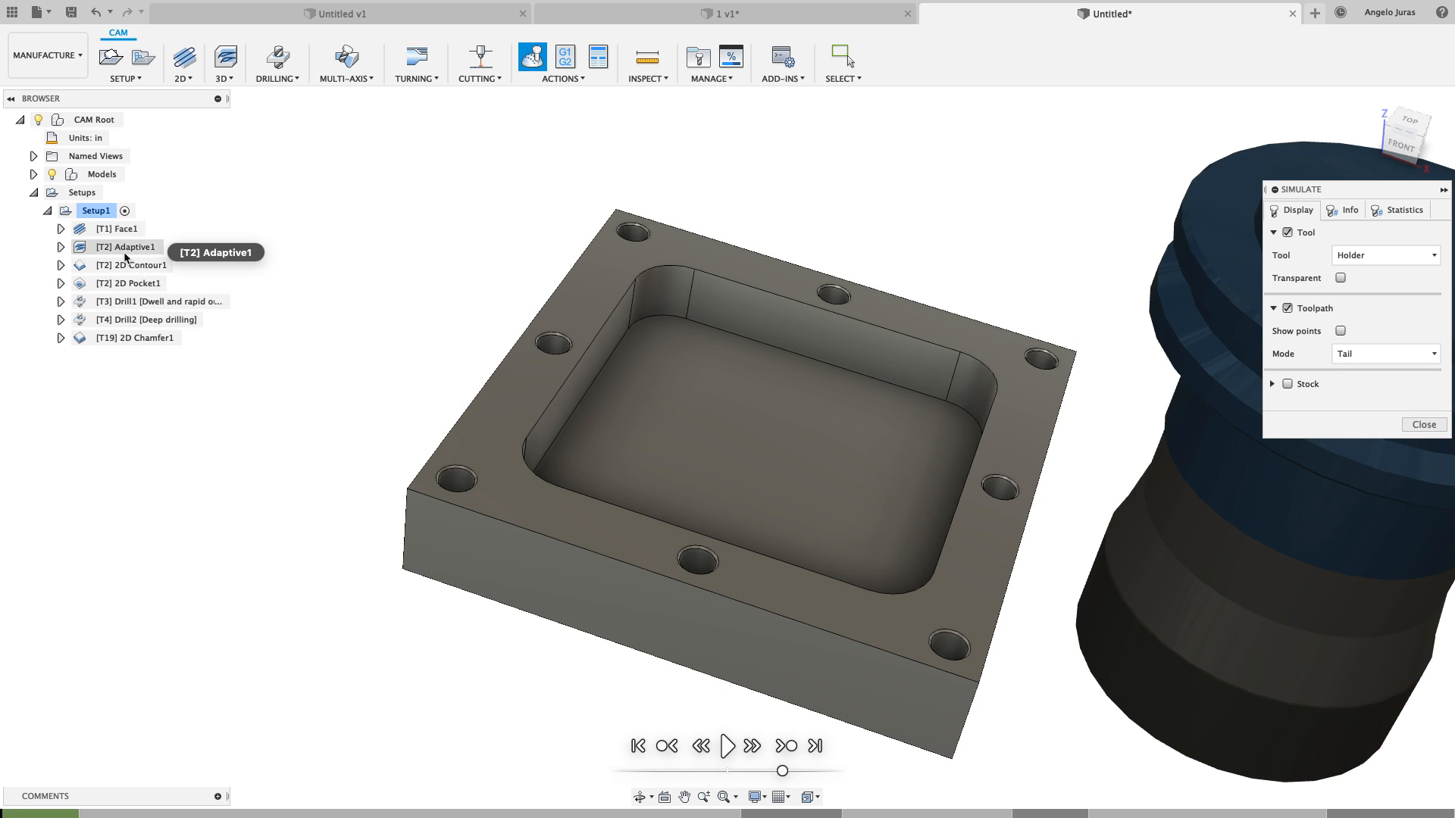
click(725, 747)
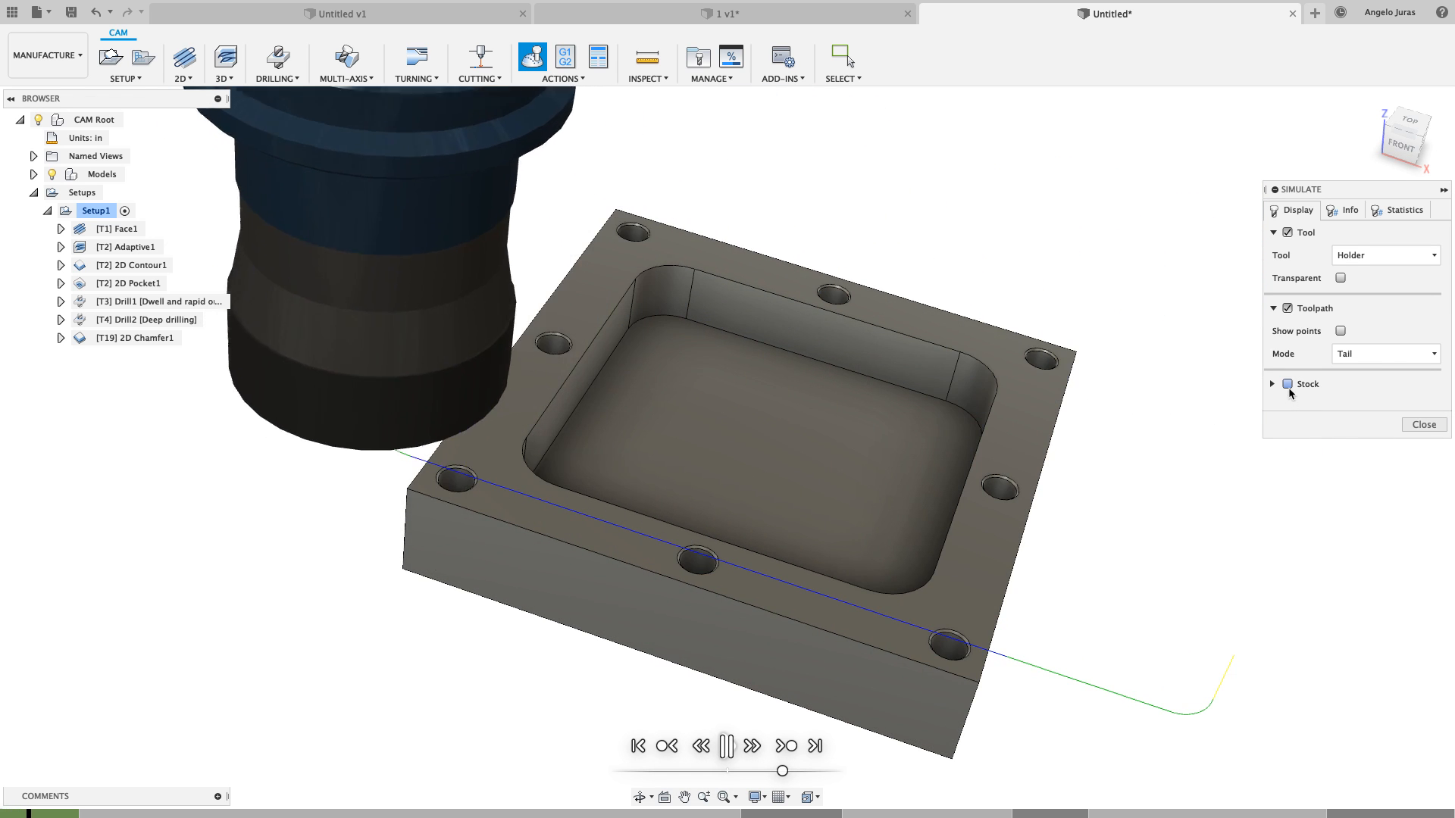
click(1287, 385)
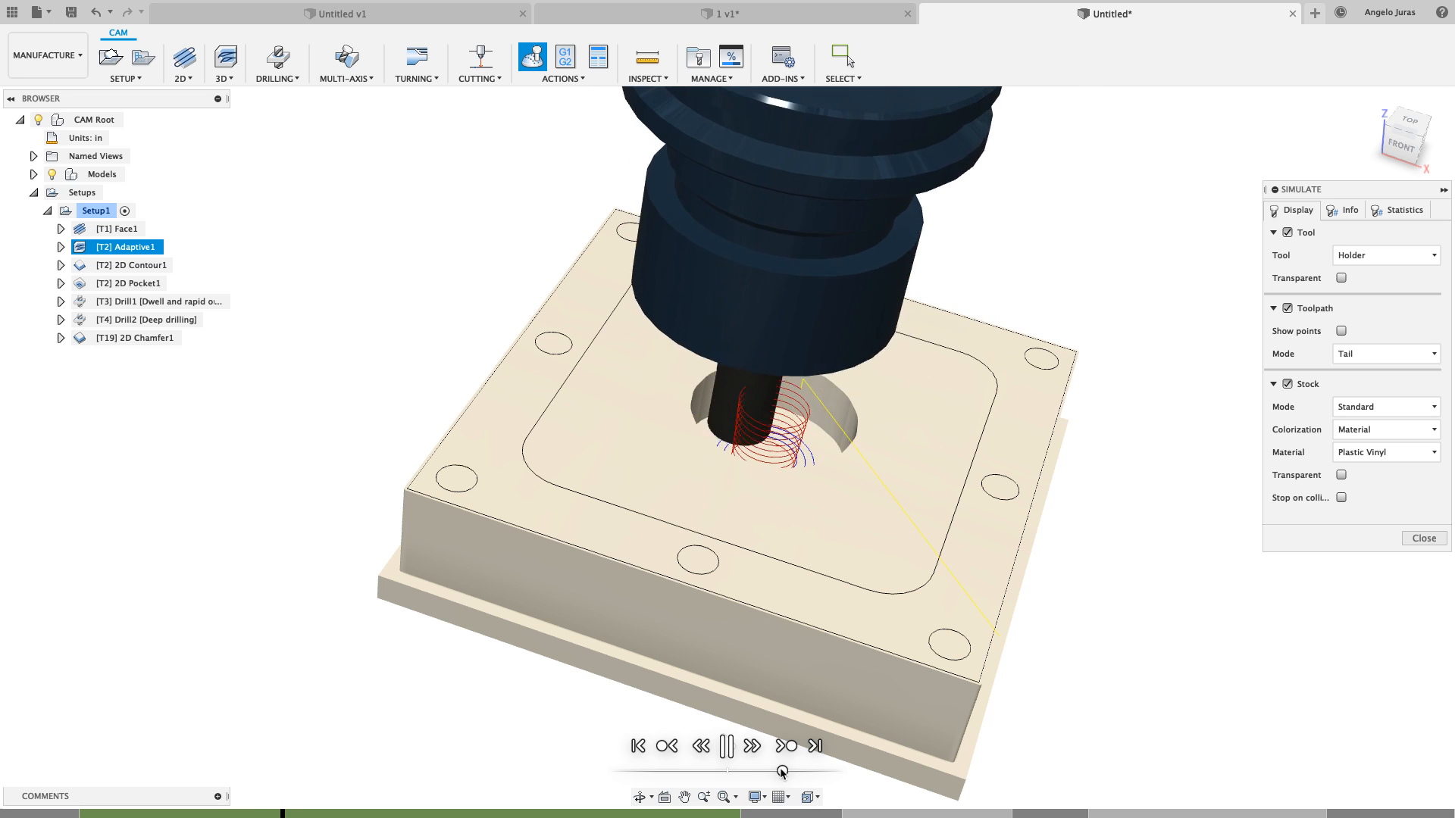
mouse_move(782, 772)
mouse_down()
mouse_move(800, 773)
mouse_move(778, 777)
mouse_up()
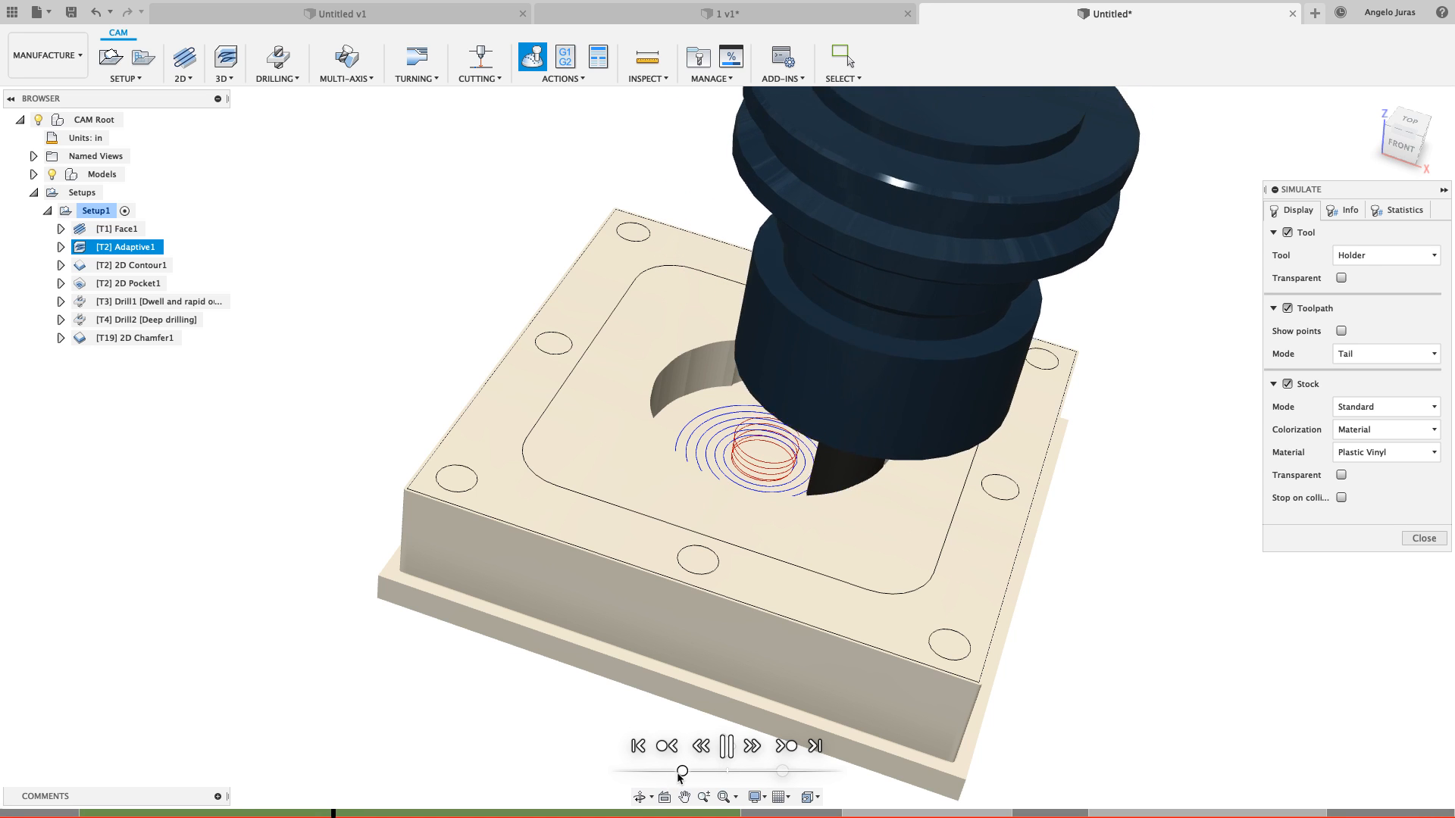
mouse_move(704, 775)
mouse_down()
mouse_move(661, 774)
mouse_move(696, 774)
mouse_up()
drag(741, 776, 810, 774)
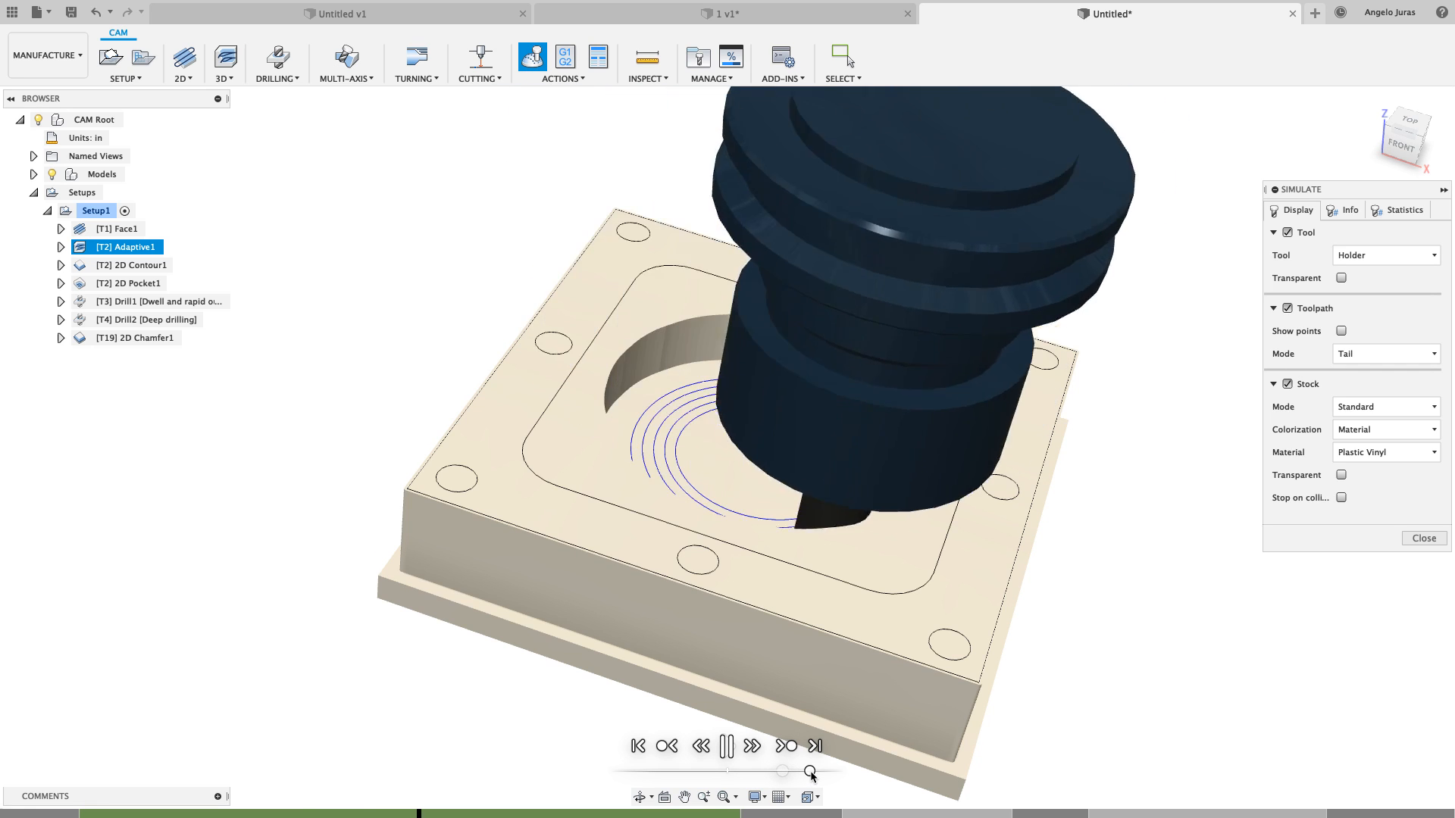
Watch the rest of the simulation with transparent stock, trying the All toolpath mode before returning to Tail, and close it
click(1341, 475)
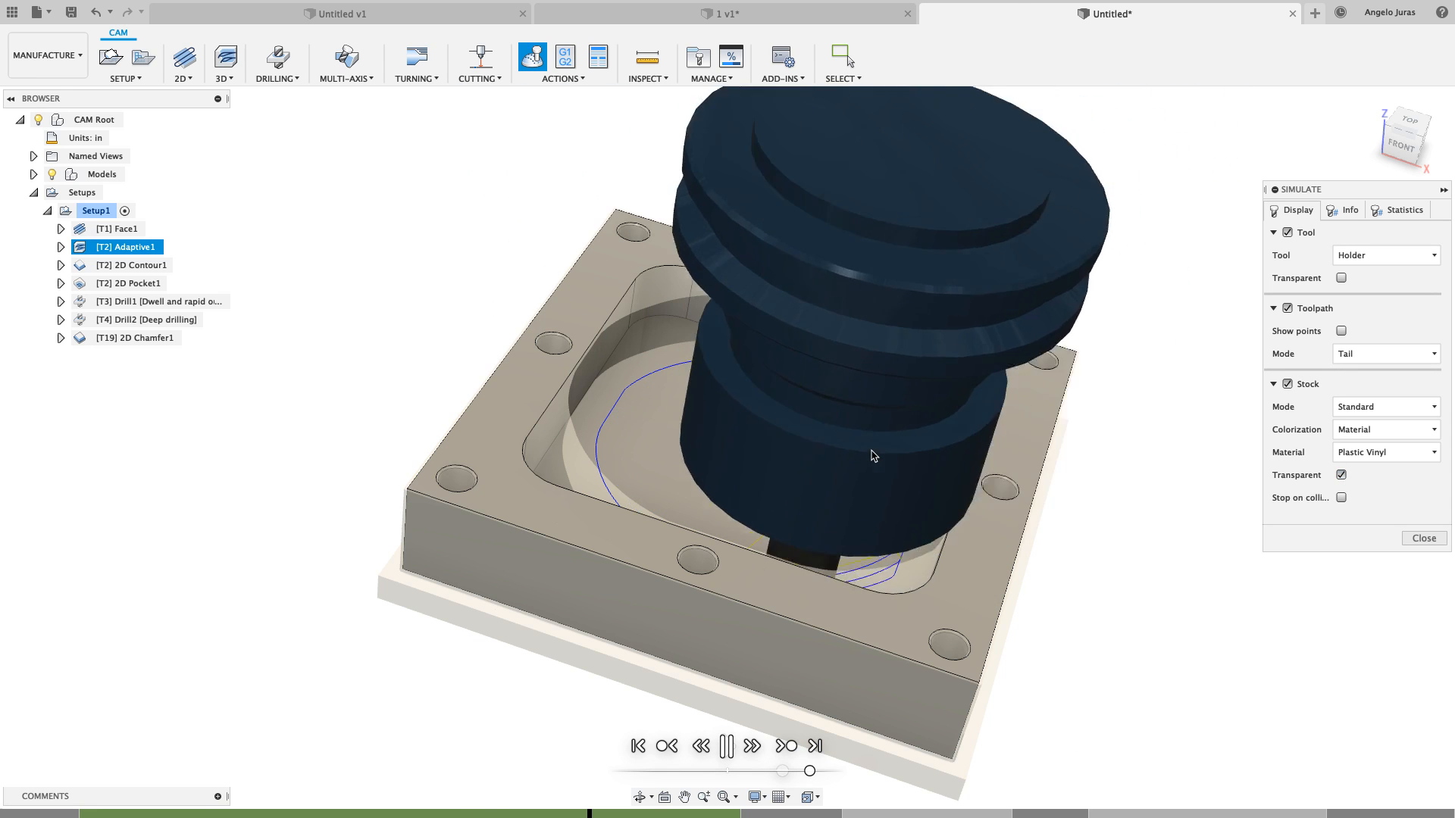
click(1430, 361)
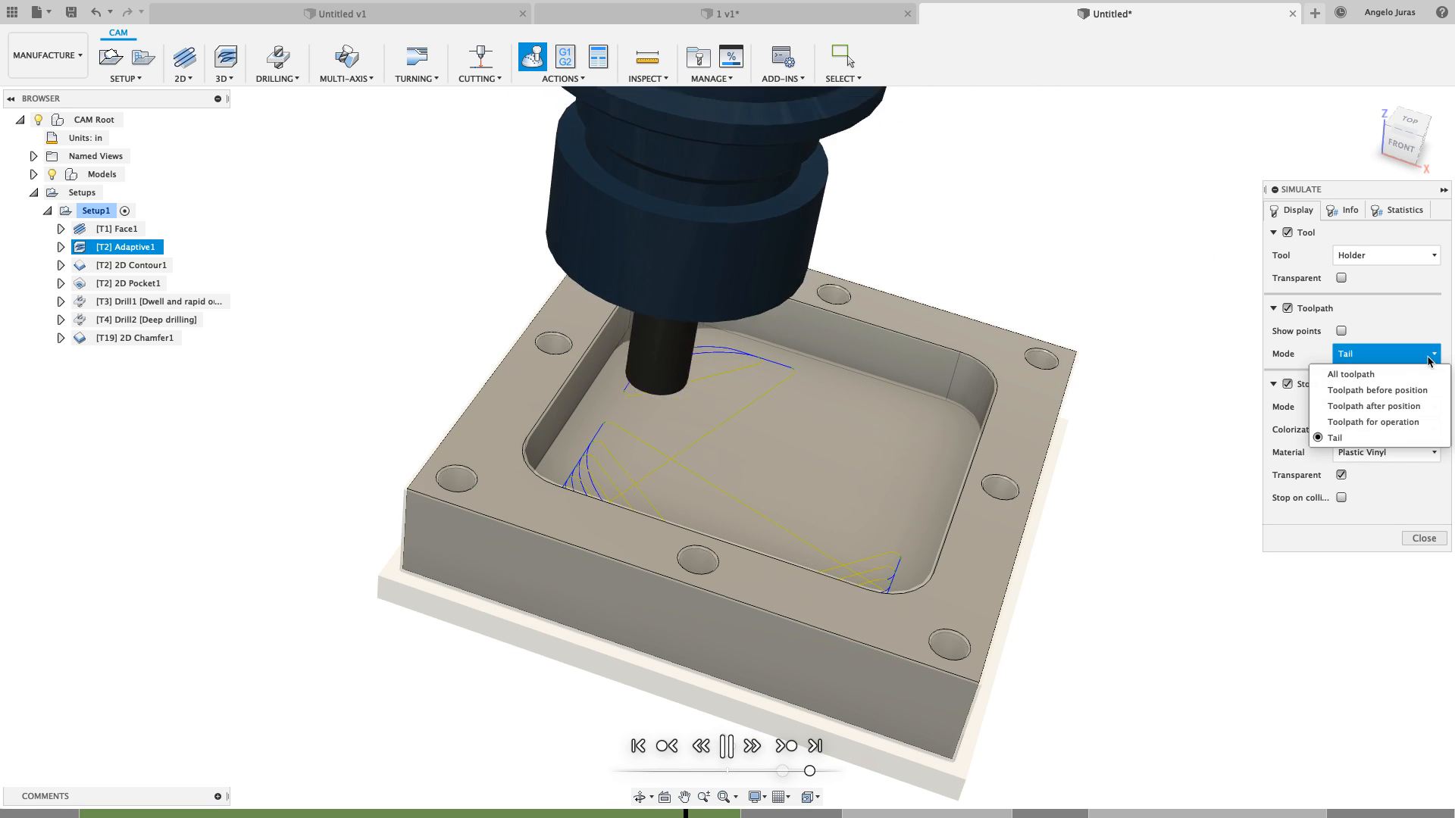
click(1371, 374)
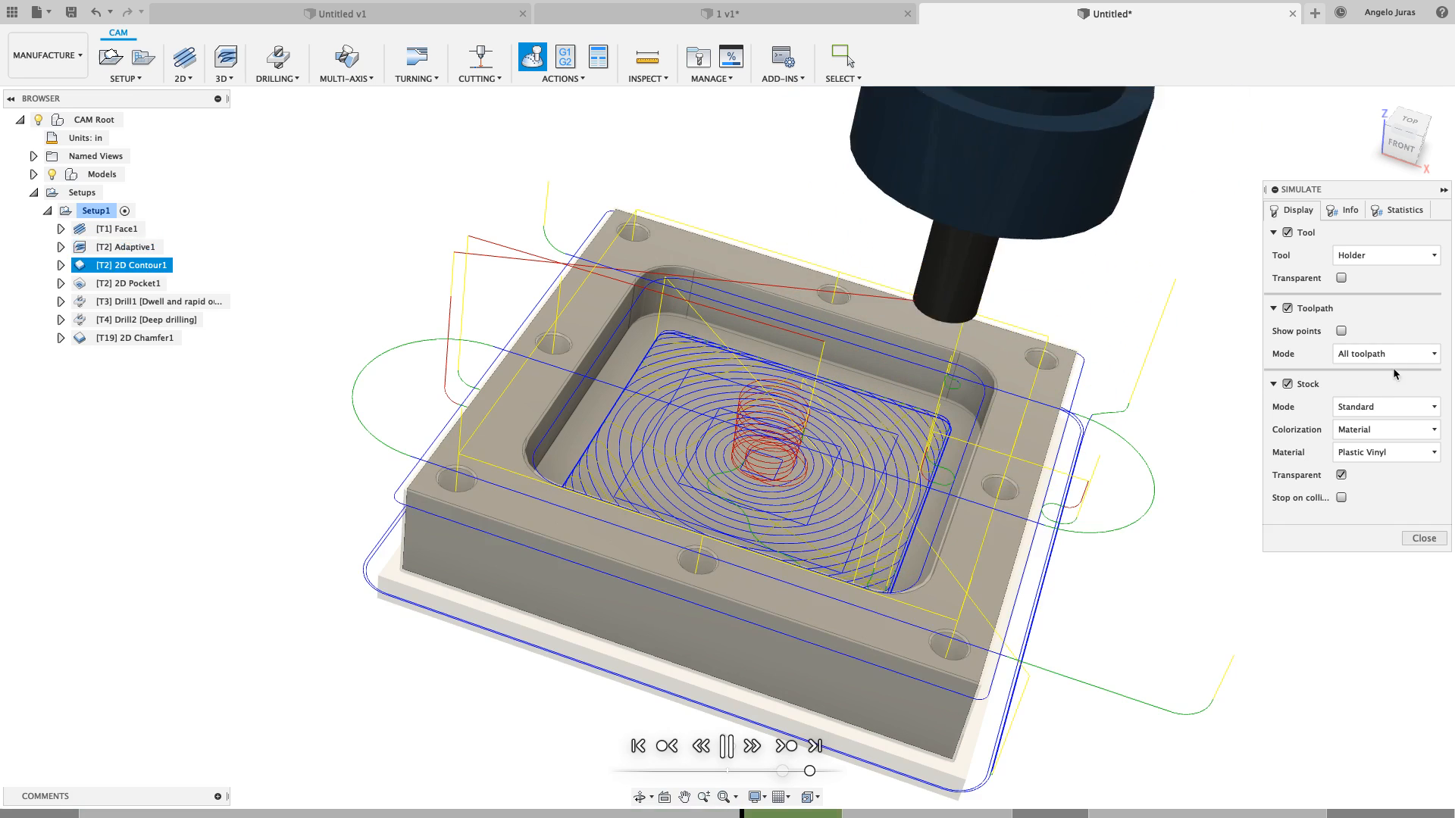
click(1395, 356)
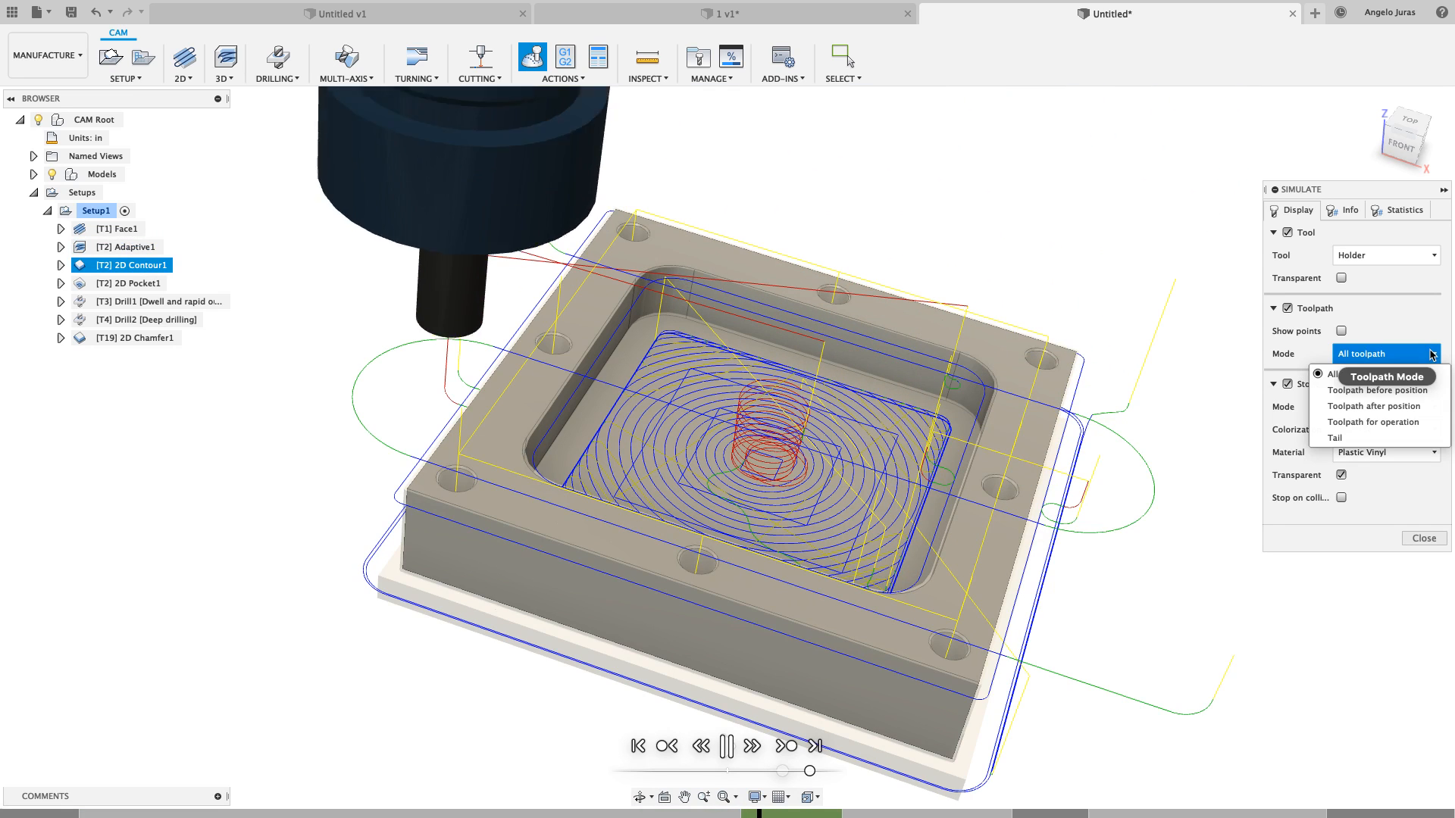
click(1372, 437)
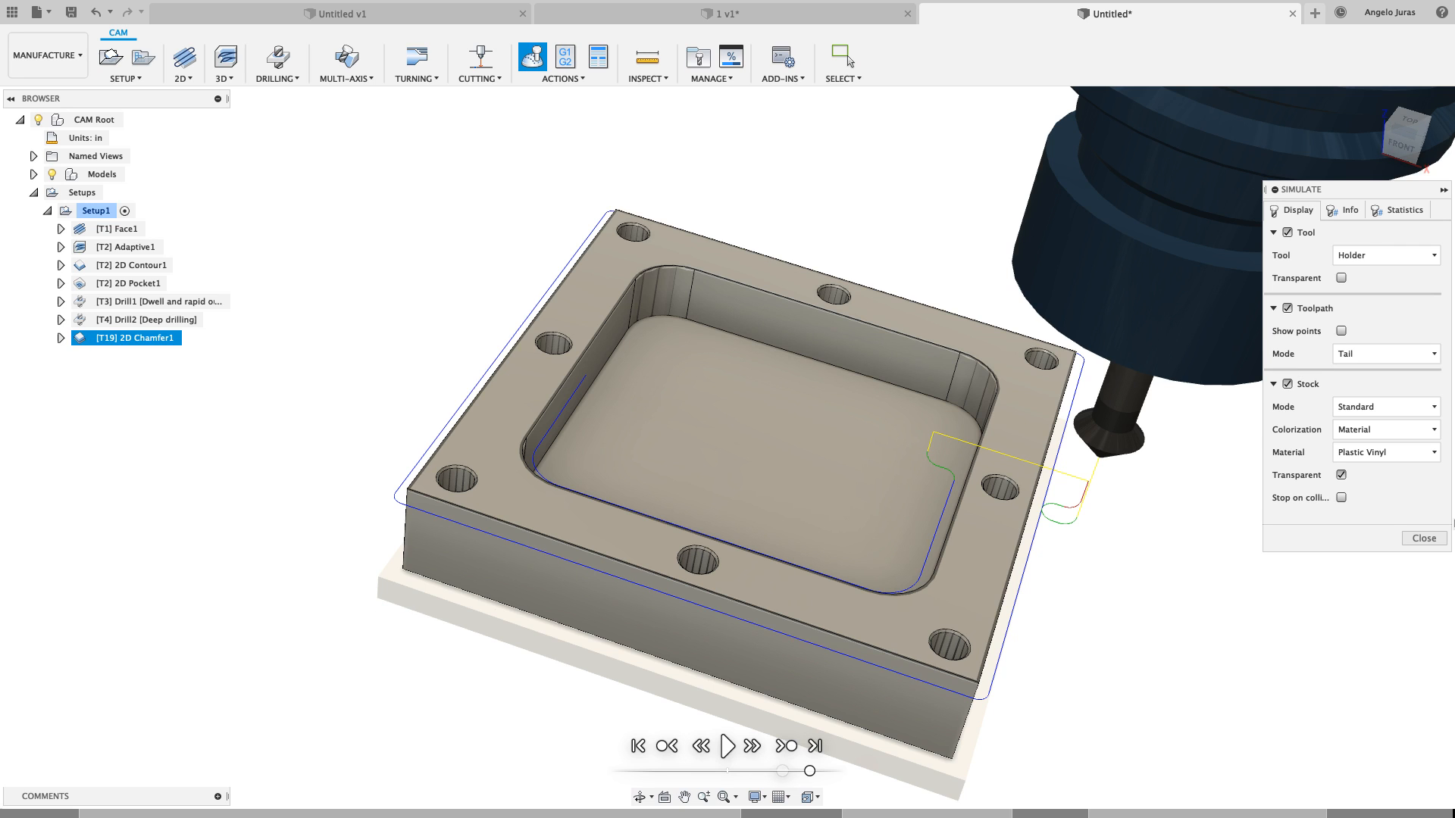
click(1423, 539)
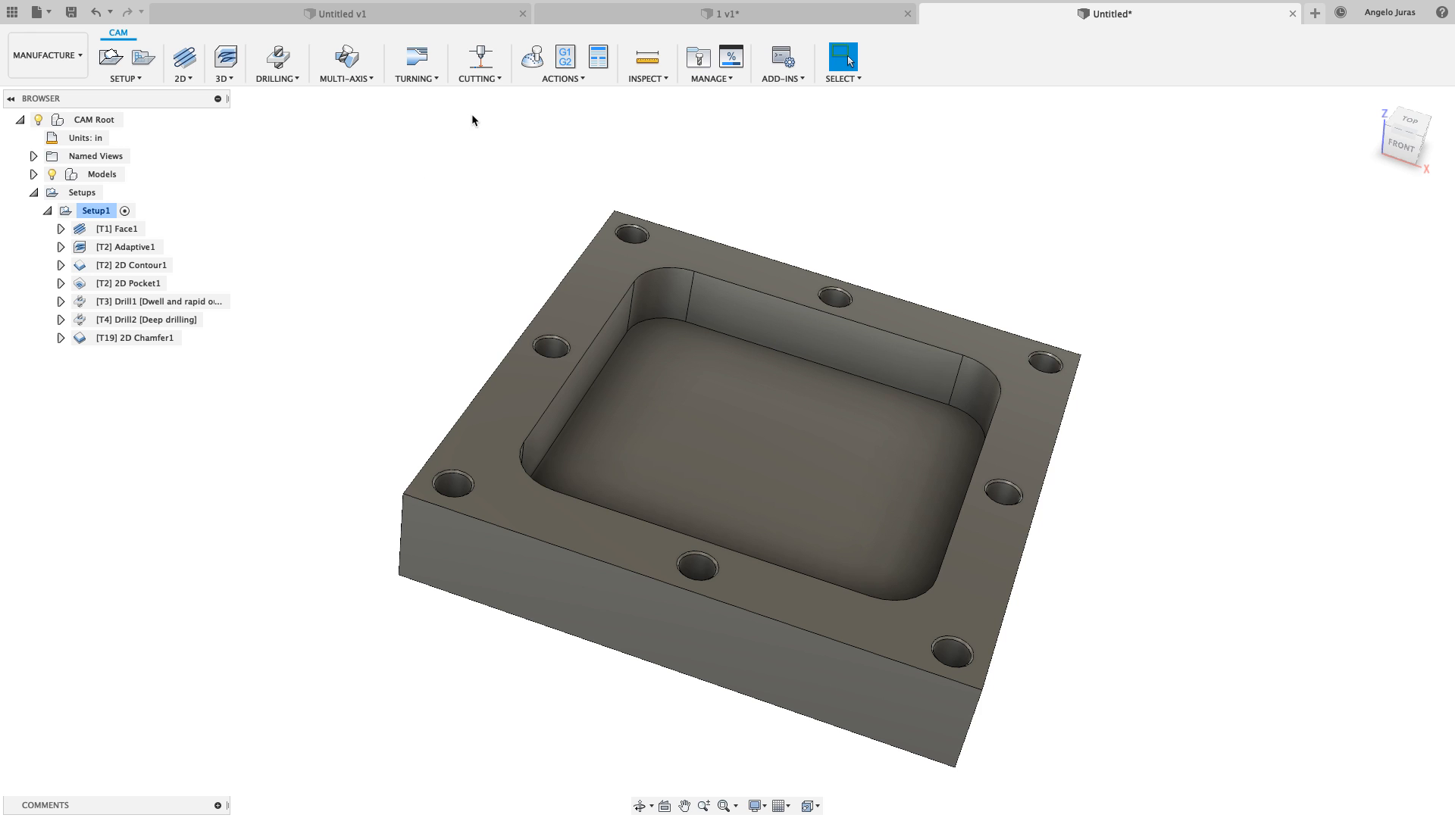
Post process Setup1 with the Generic HAAS post from My Cloud Posts and save it as 1.nc, replacing the existing file
click(571, 57)
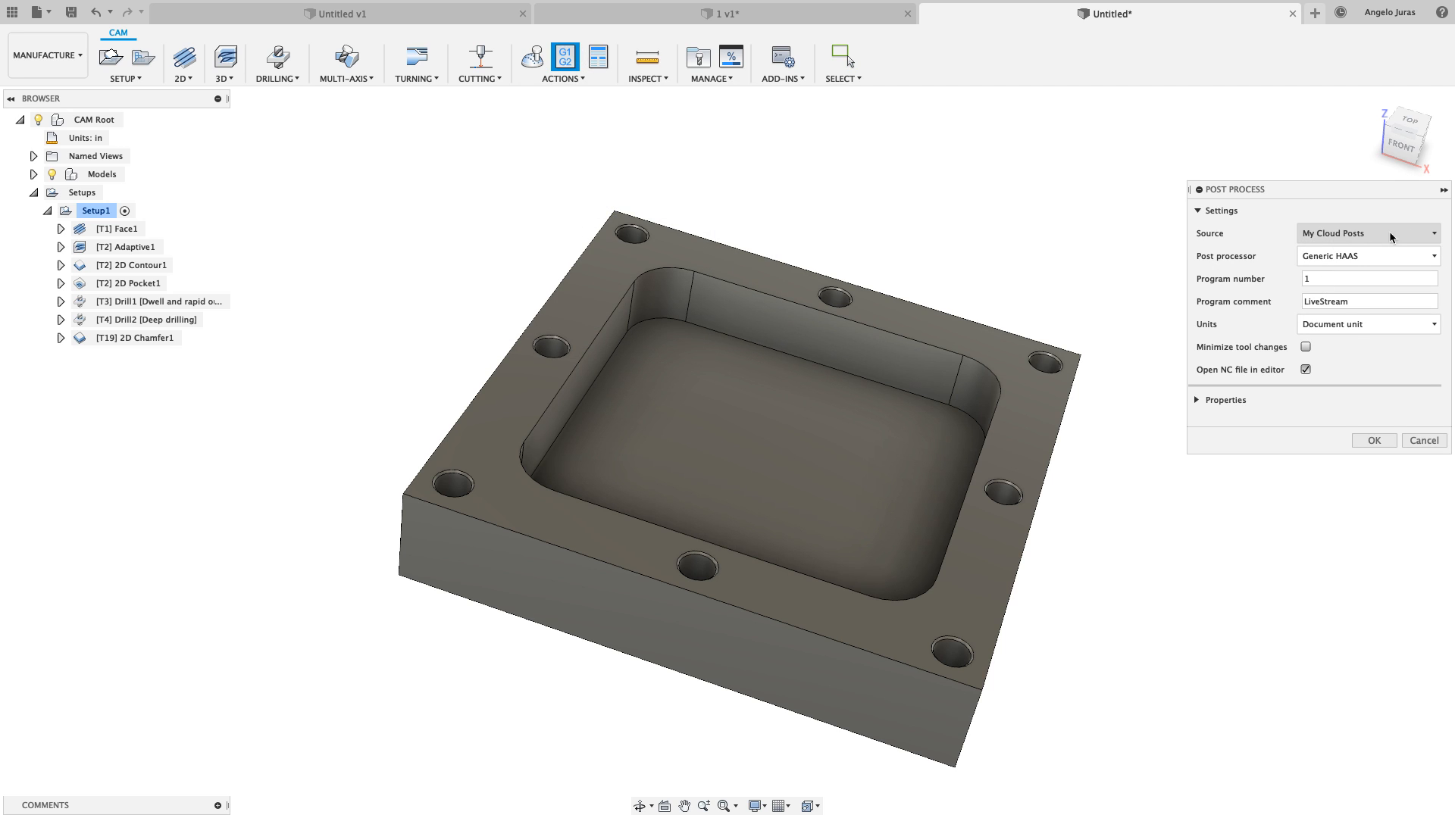
click(1438, 238)
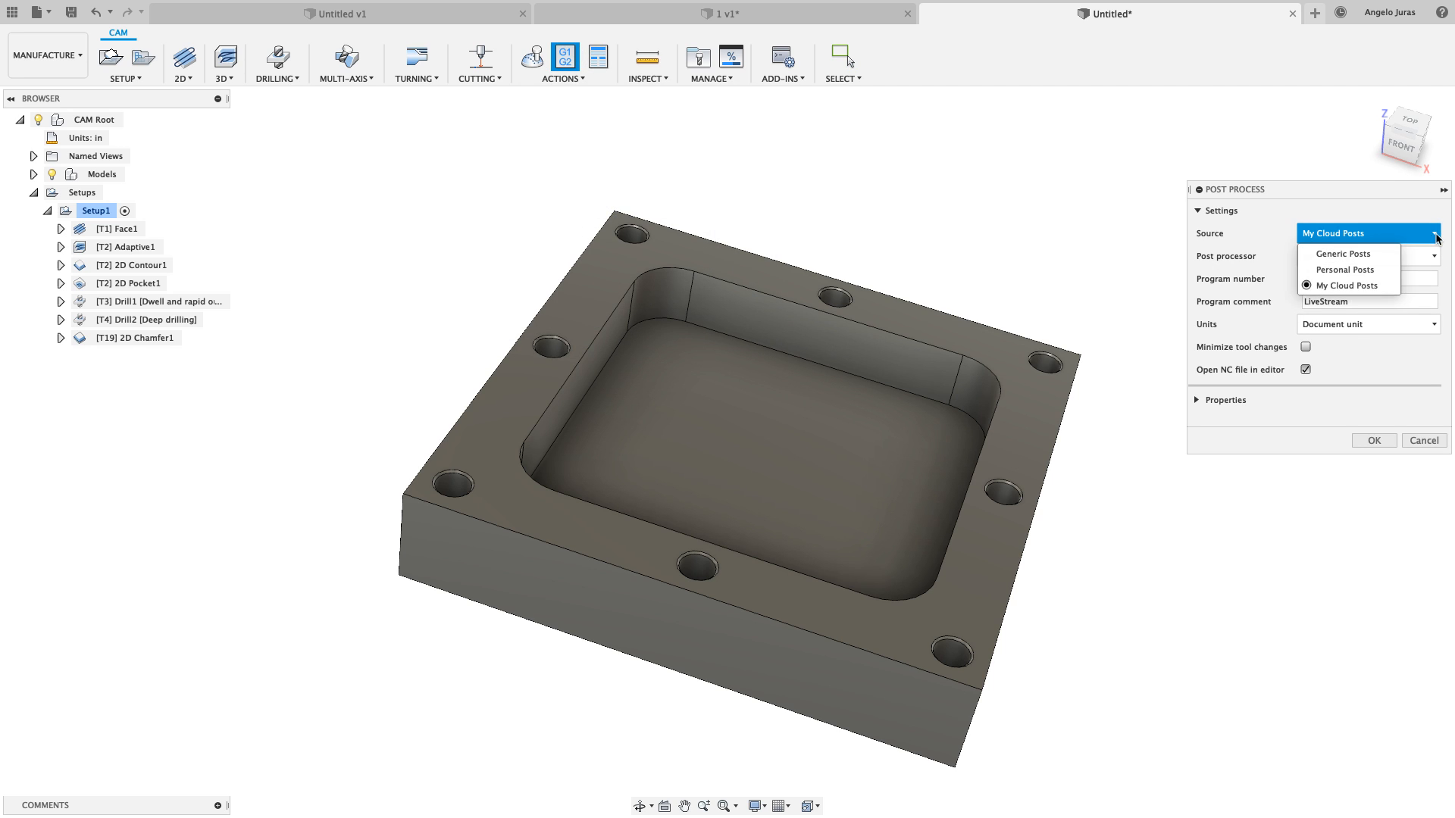
click(1347, 287)
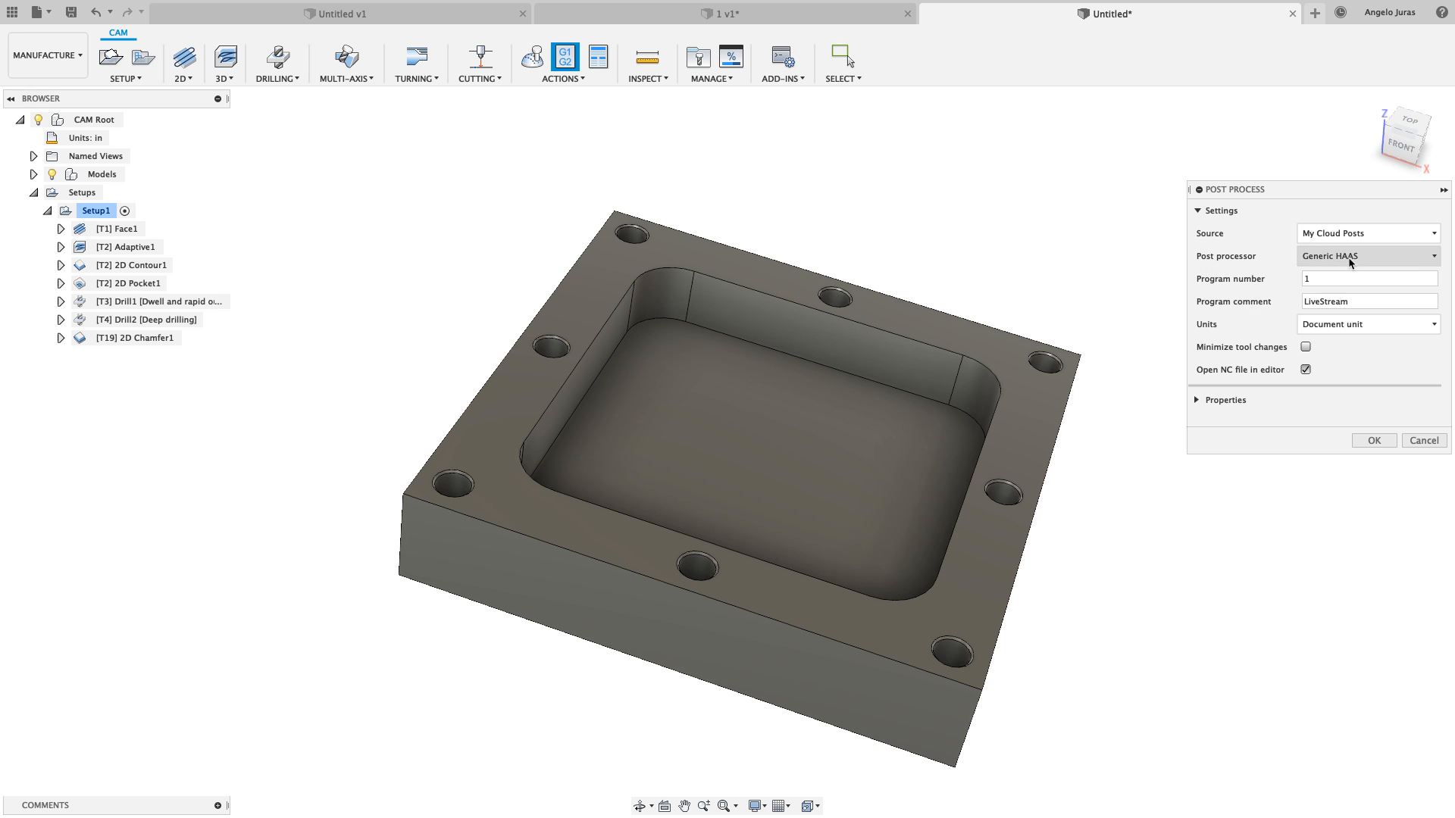
mouse_move(1332, 256)
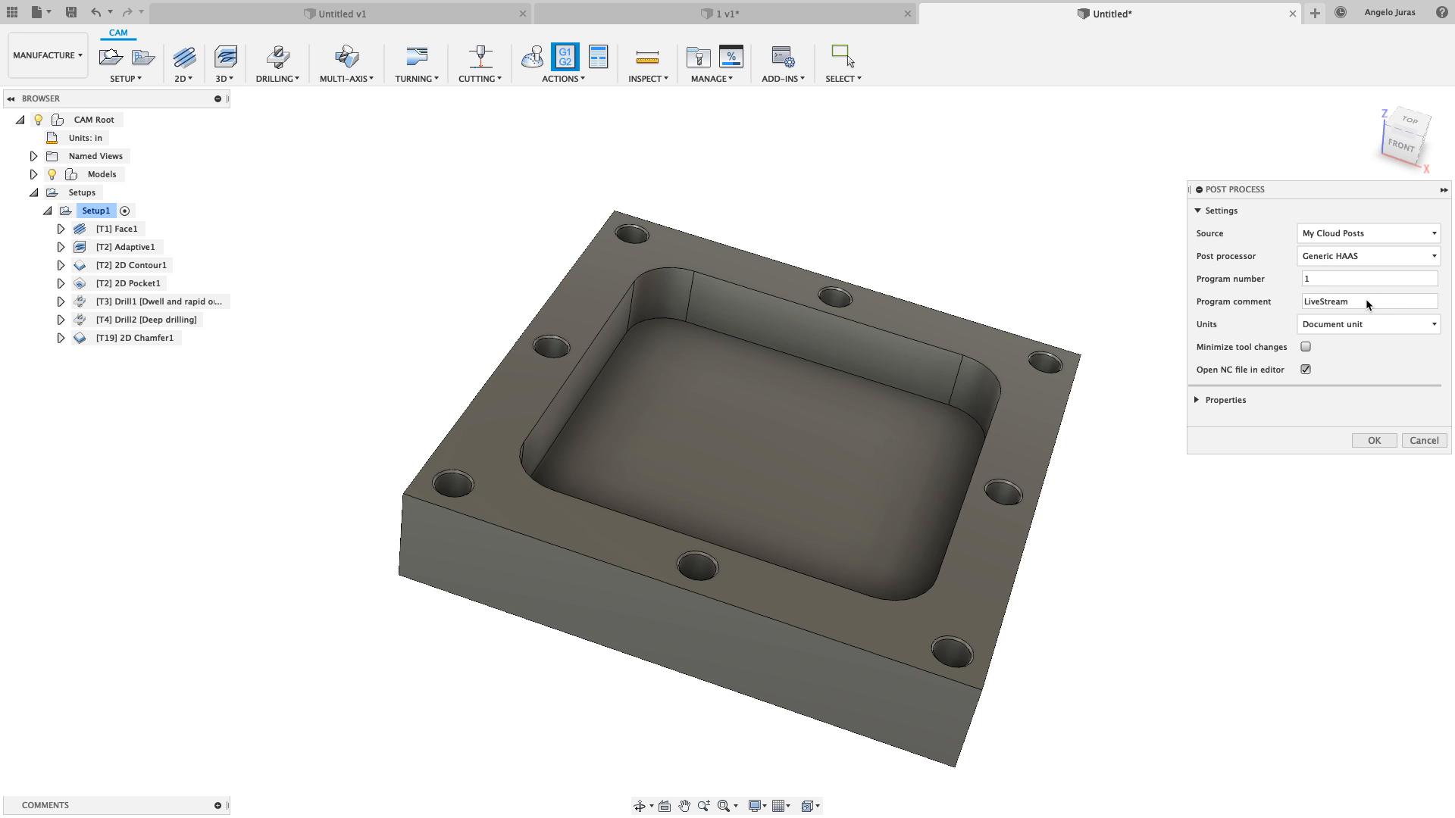
click(1372, 443)
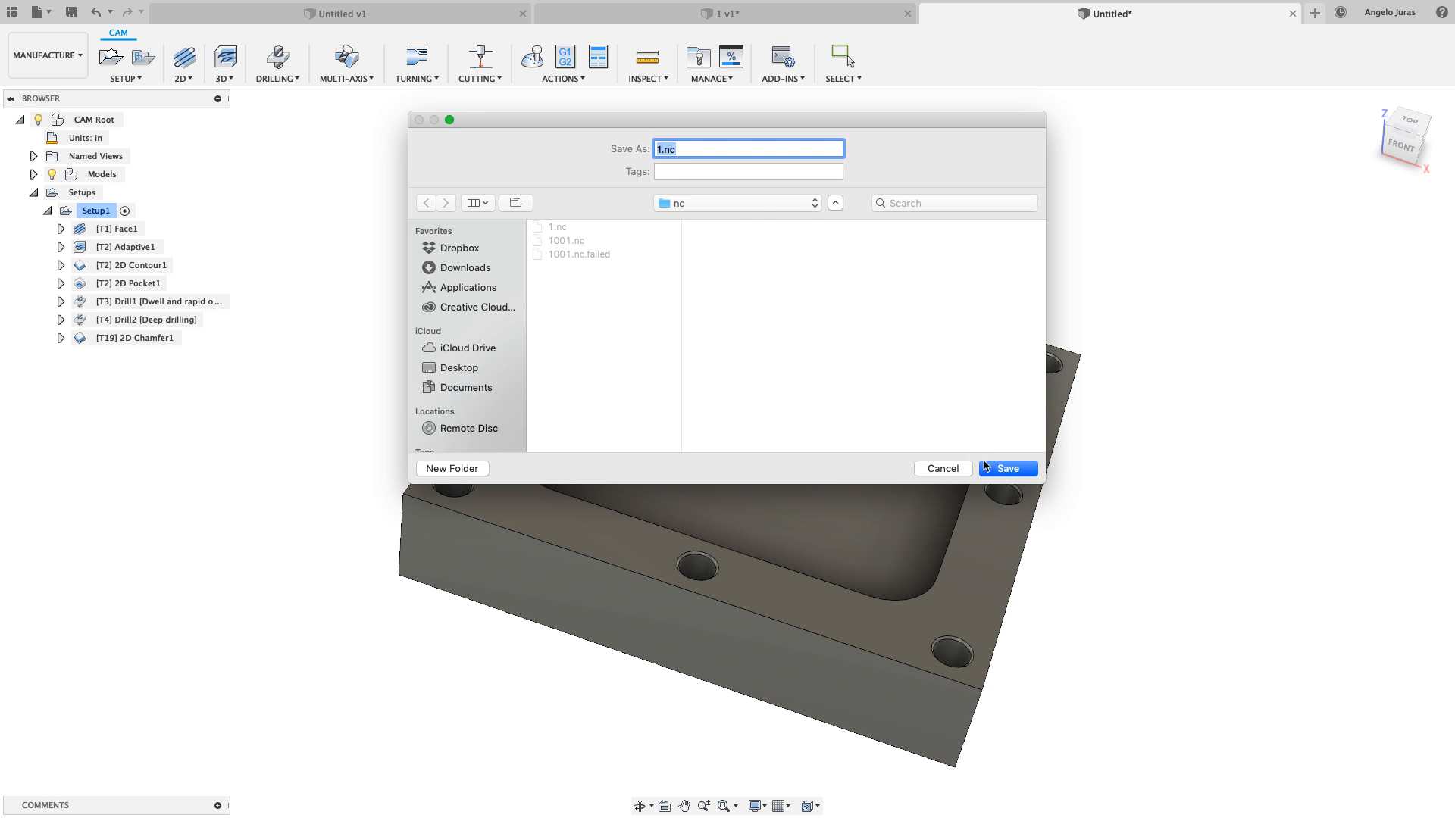
click(1007, 469)
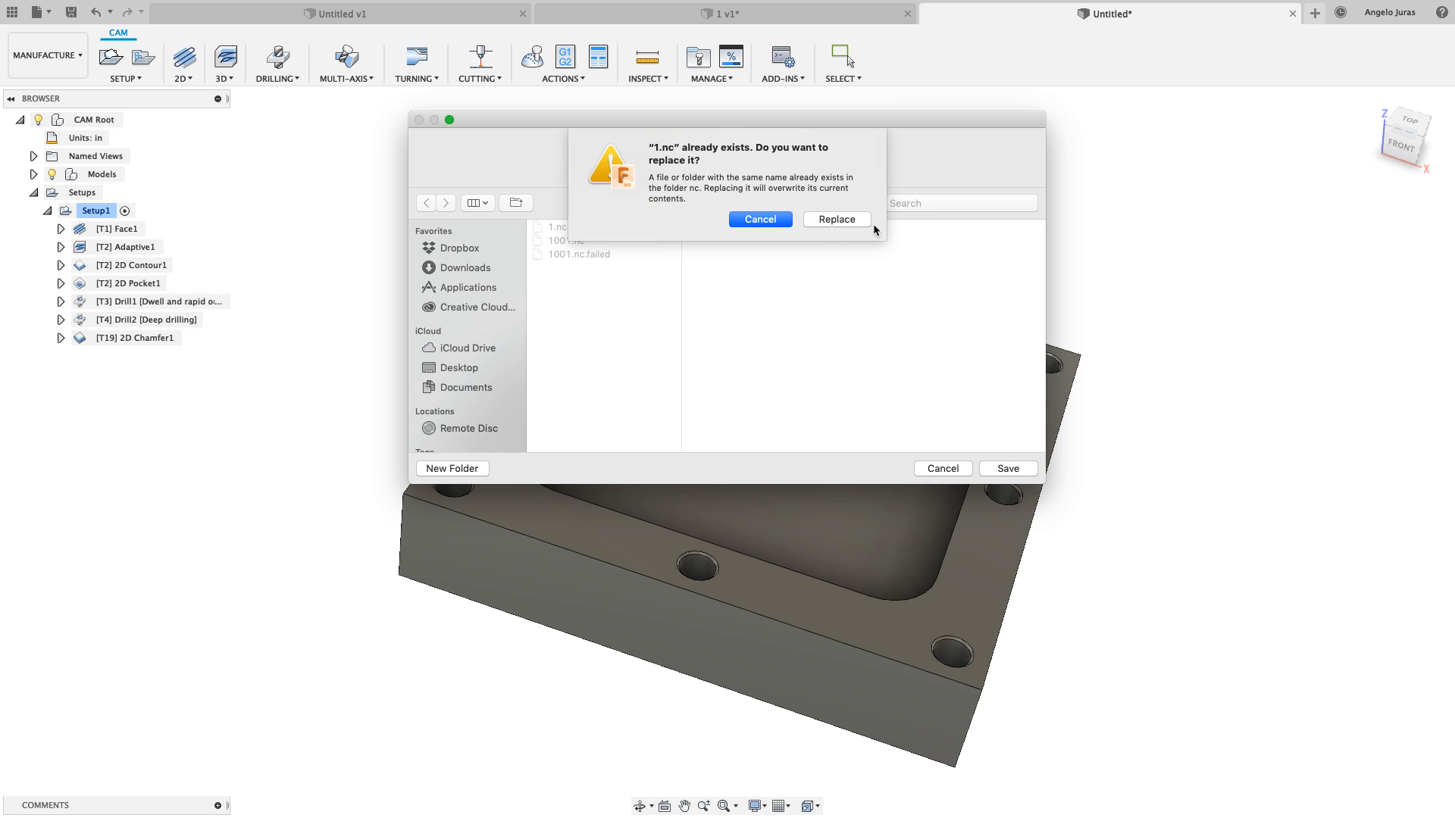
click(835, 220)
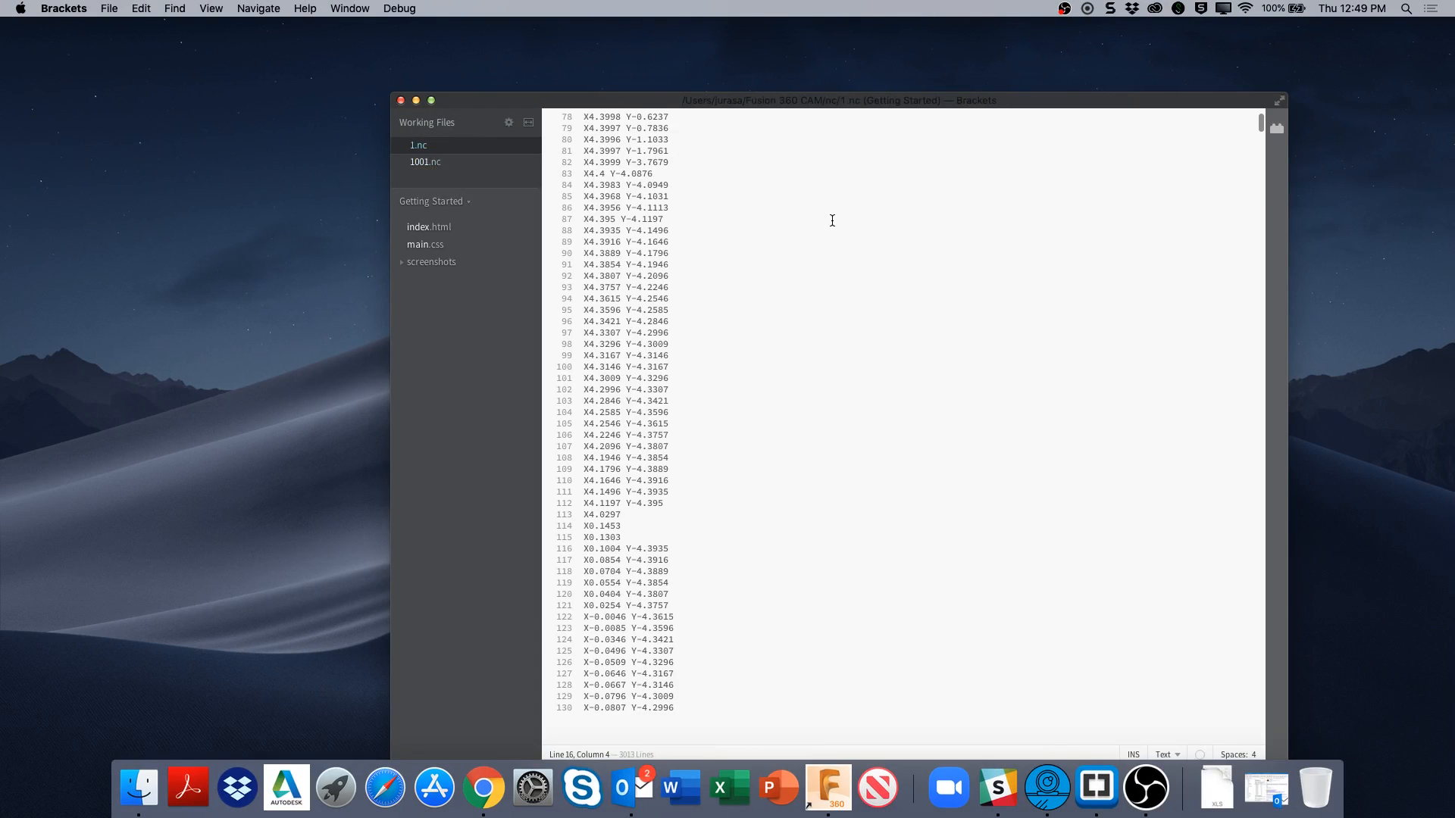
Examine the beginning of the 1.nc code in Brackets, highlighting the LiveStream program comment, and return to Fusion 360
scroll(1014, 494, up, 20)
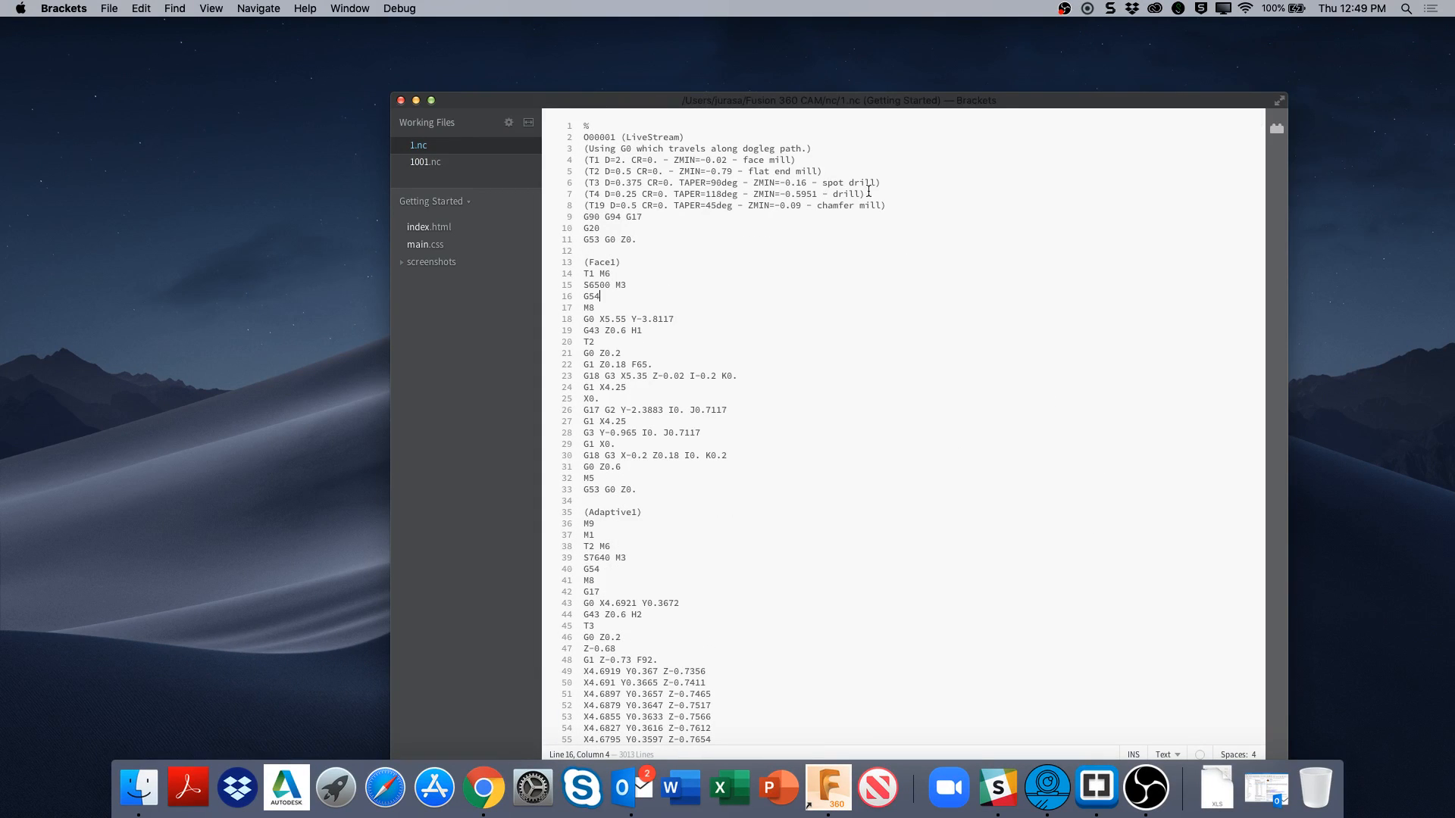
drag(626, 137, 684, 137)
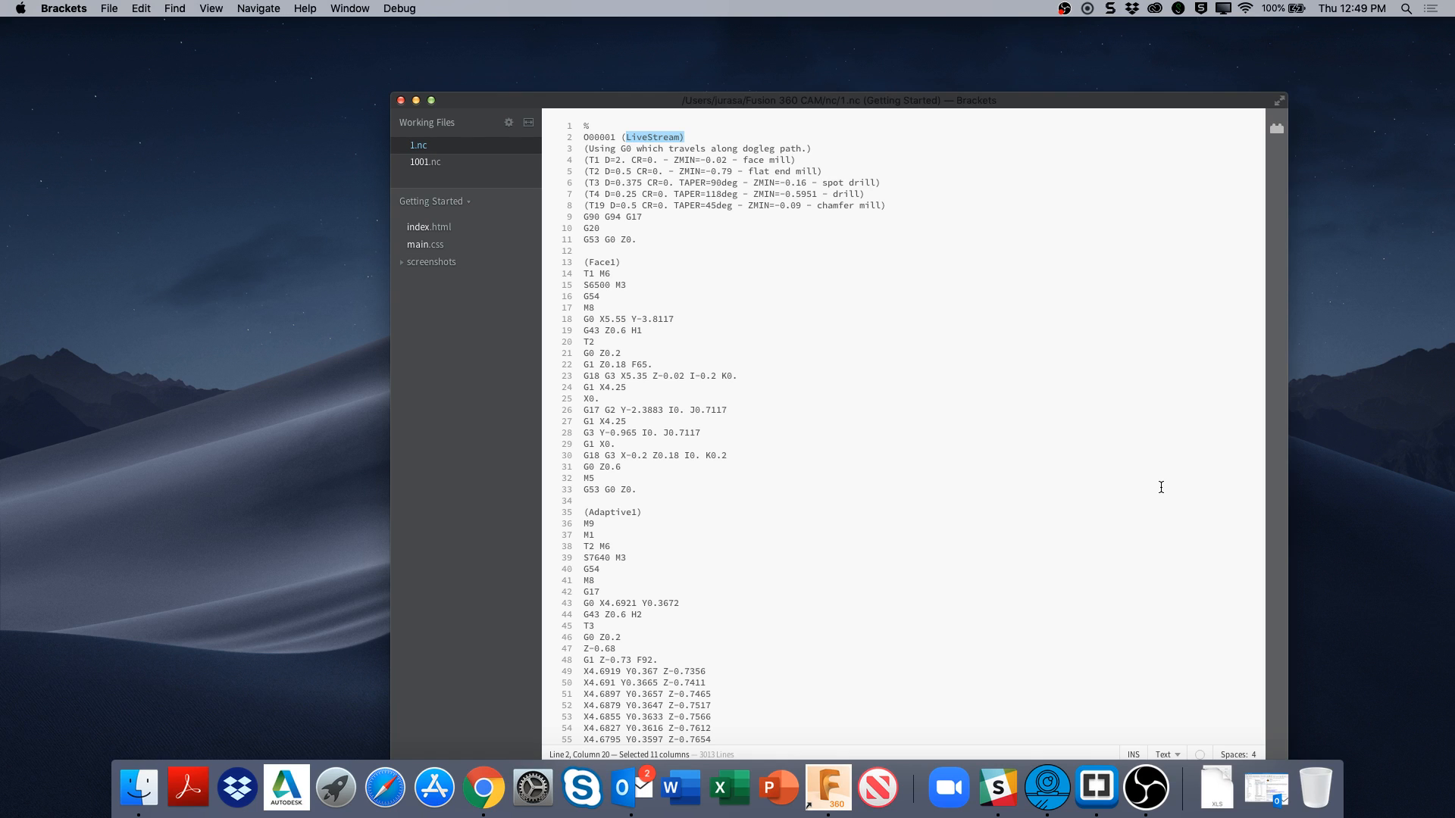
key(ctrl+Right)
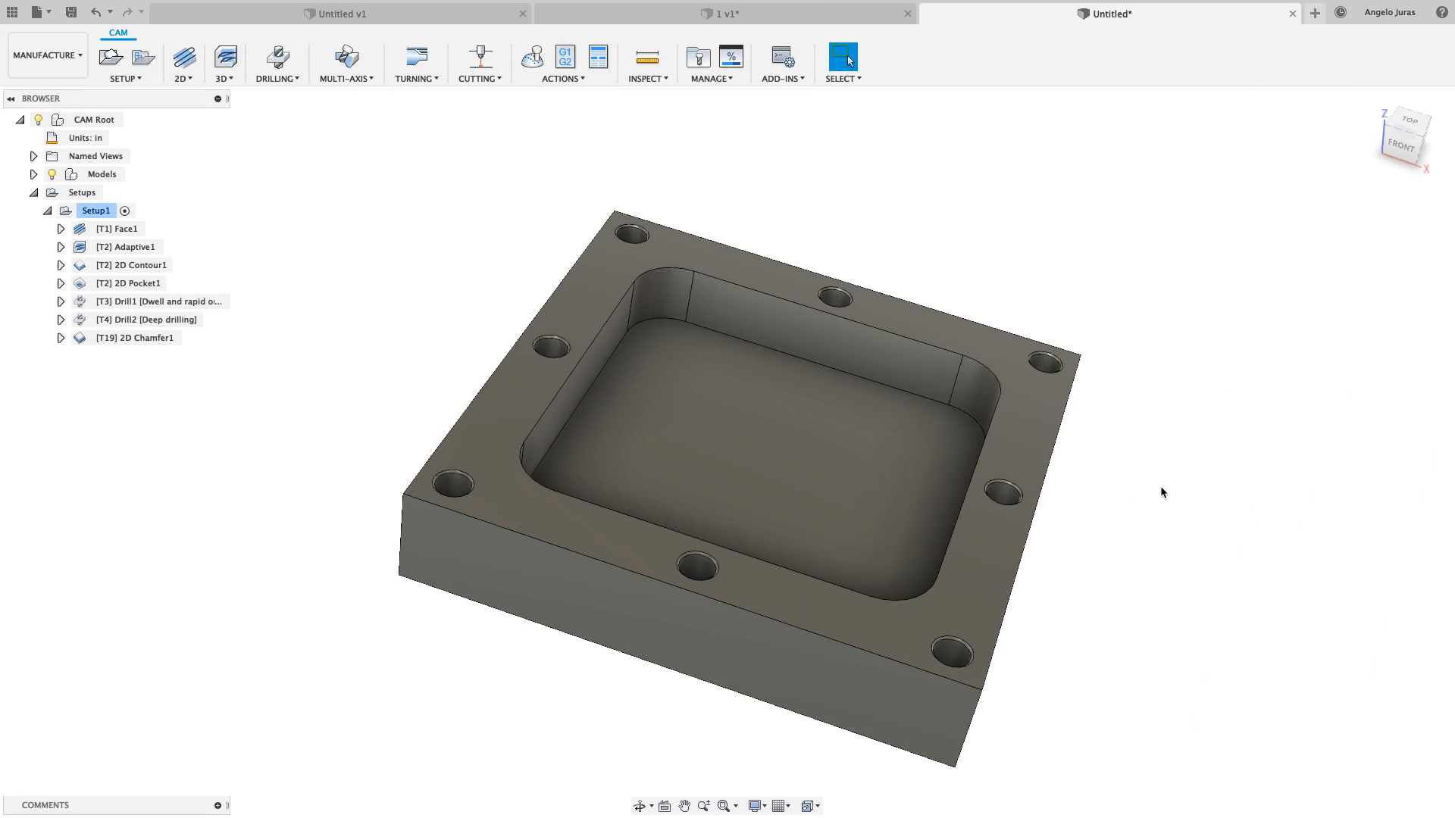